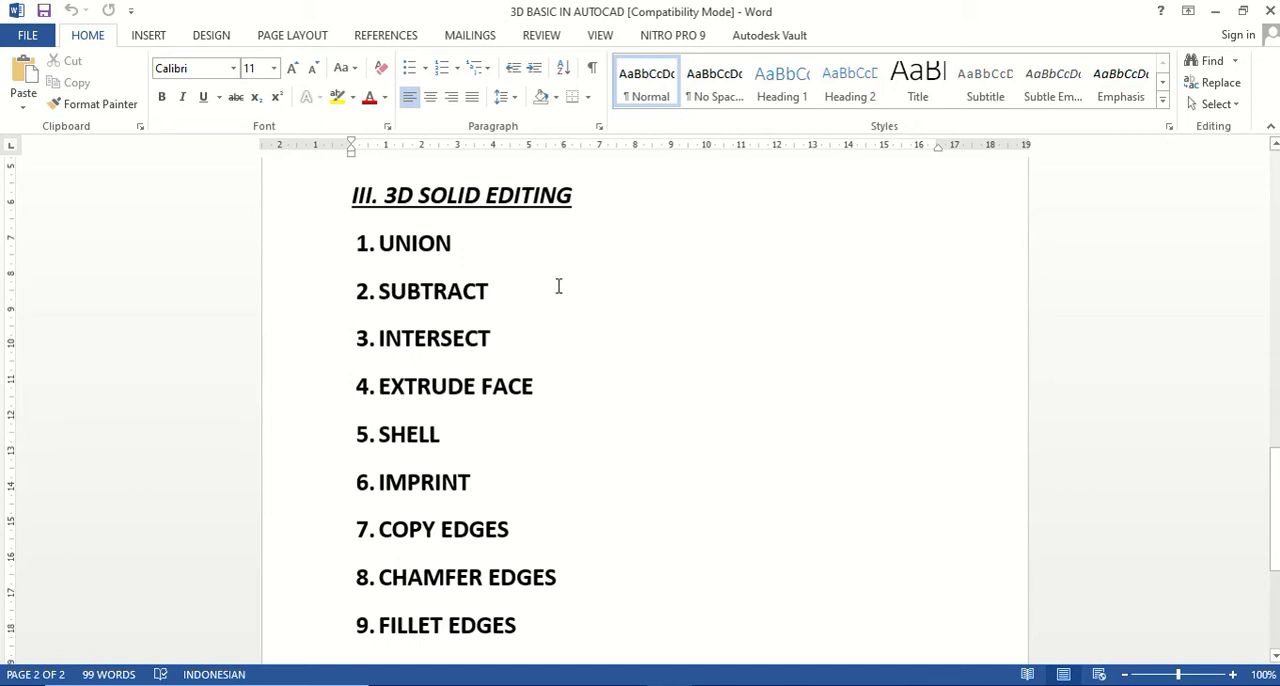
Review the 3D basics outline and highlight the UNION entry under 3D Solid Editing.
scroll(570, 277, "up", 8)
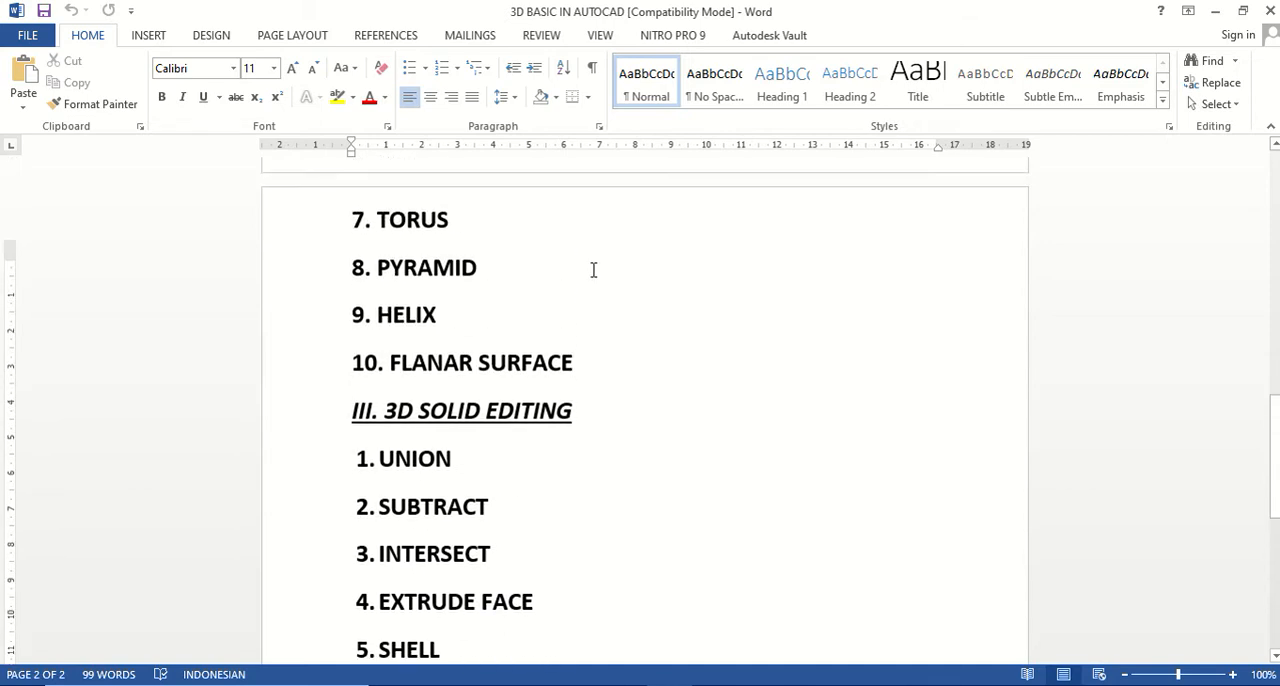
scroll(595, 272, "up", 10)
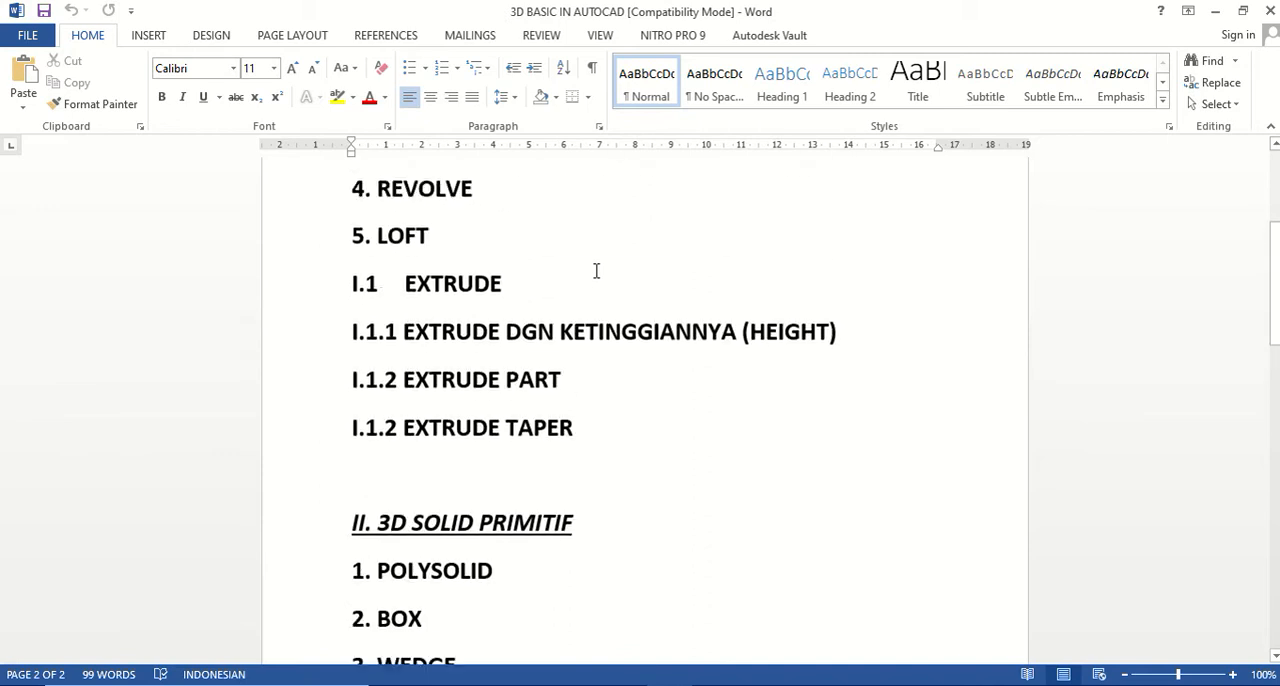
scroll(595, 270, "up", 3)
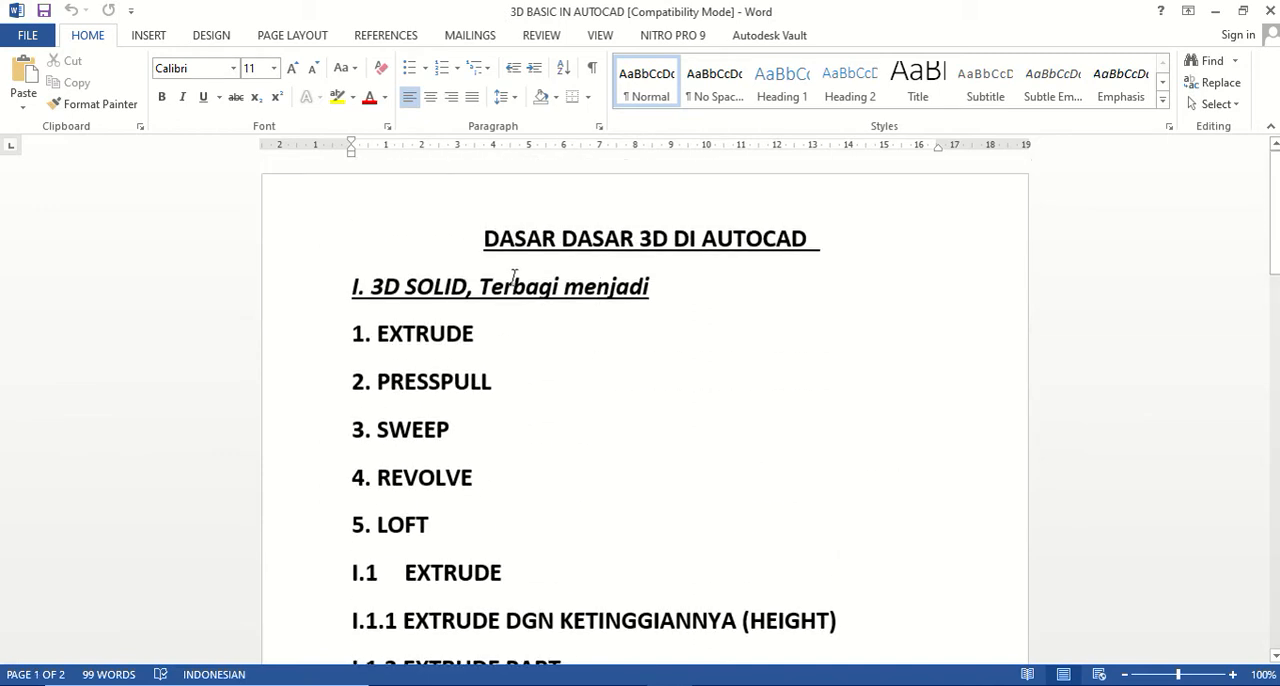
scroll(523, 272, "down", 10)
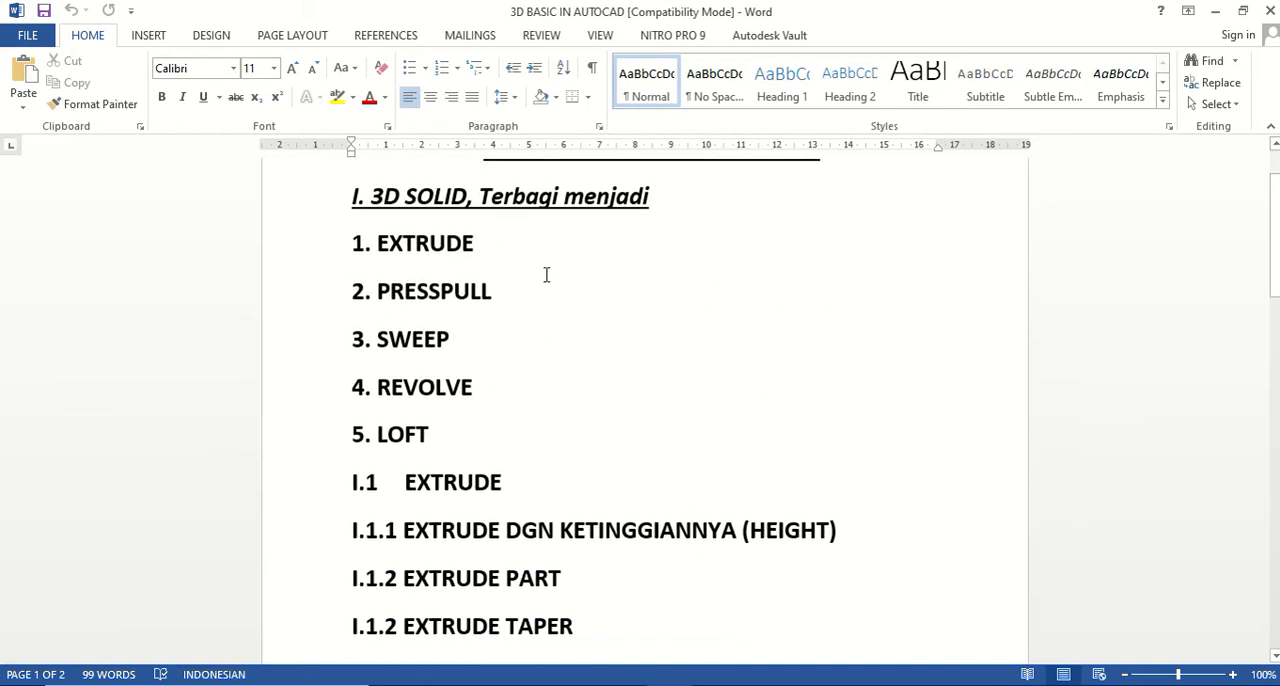
scroll(574, 286, "down", 8)
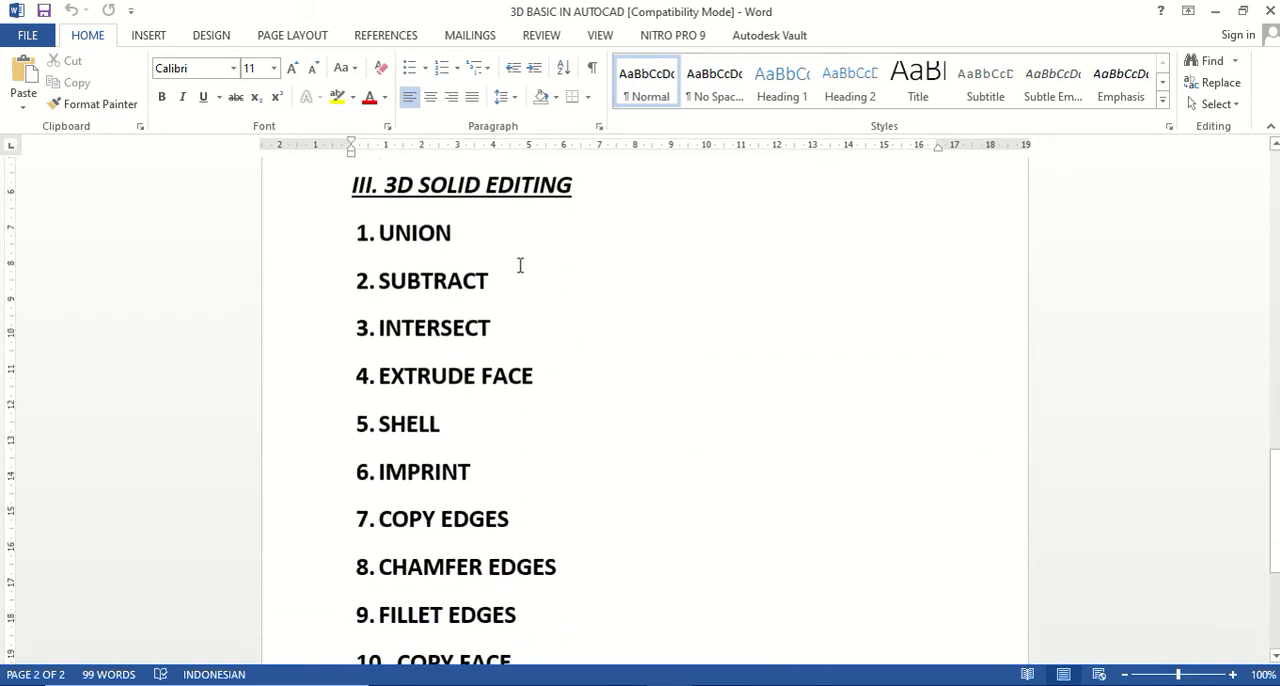
triple_click(399, 232)
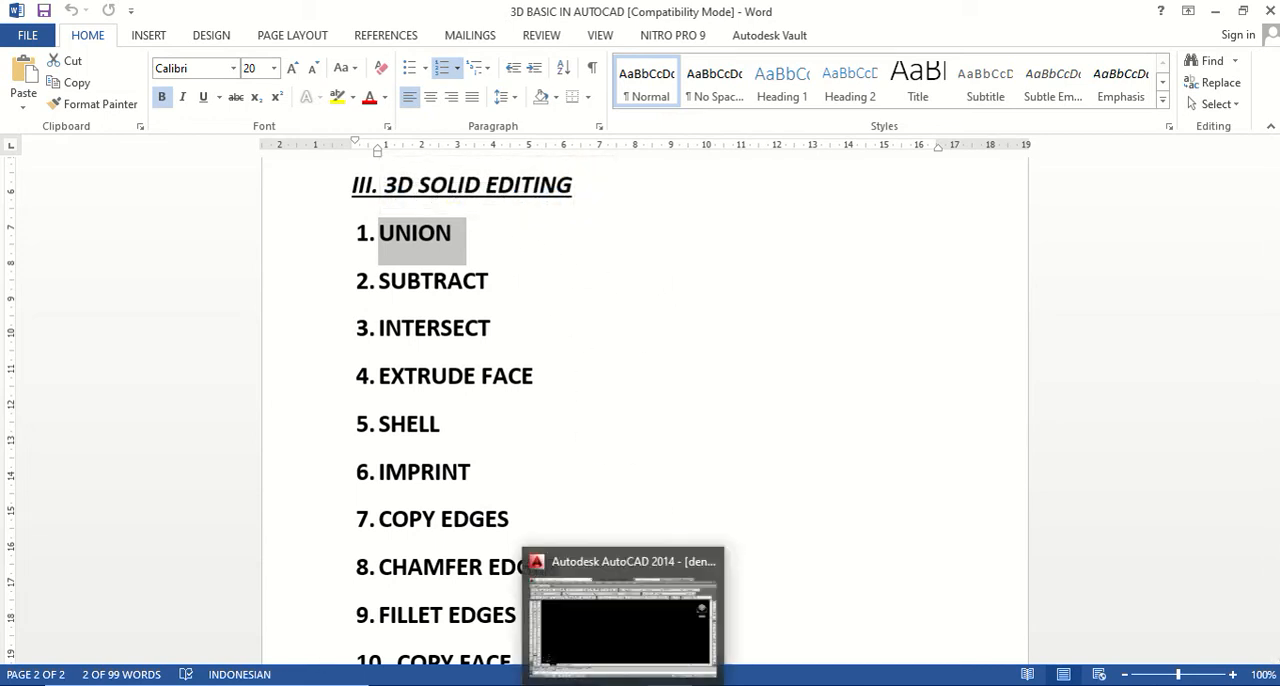
Switch to AutoCAD and draw a closed rectangular polyline measuring 150 by 100.
left_click(624, 685)
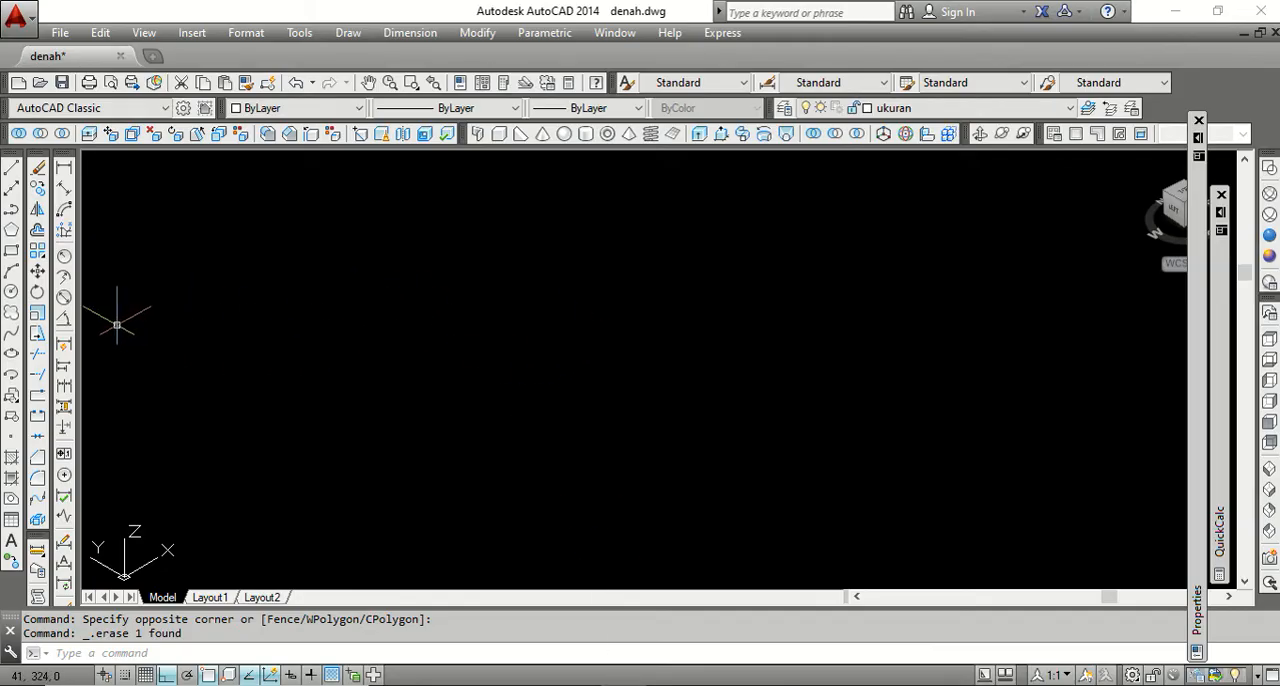
left_click(12, 209)
left_click(417, 426)
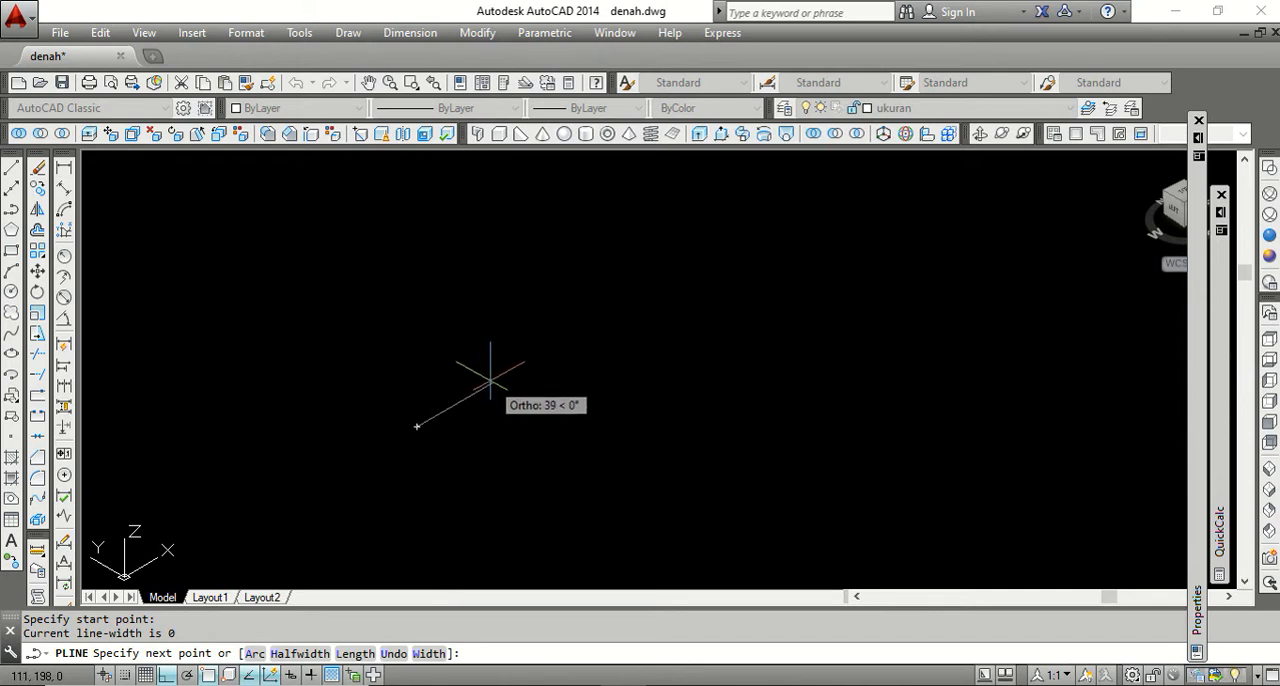
type("150")
key("Return")
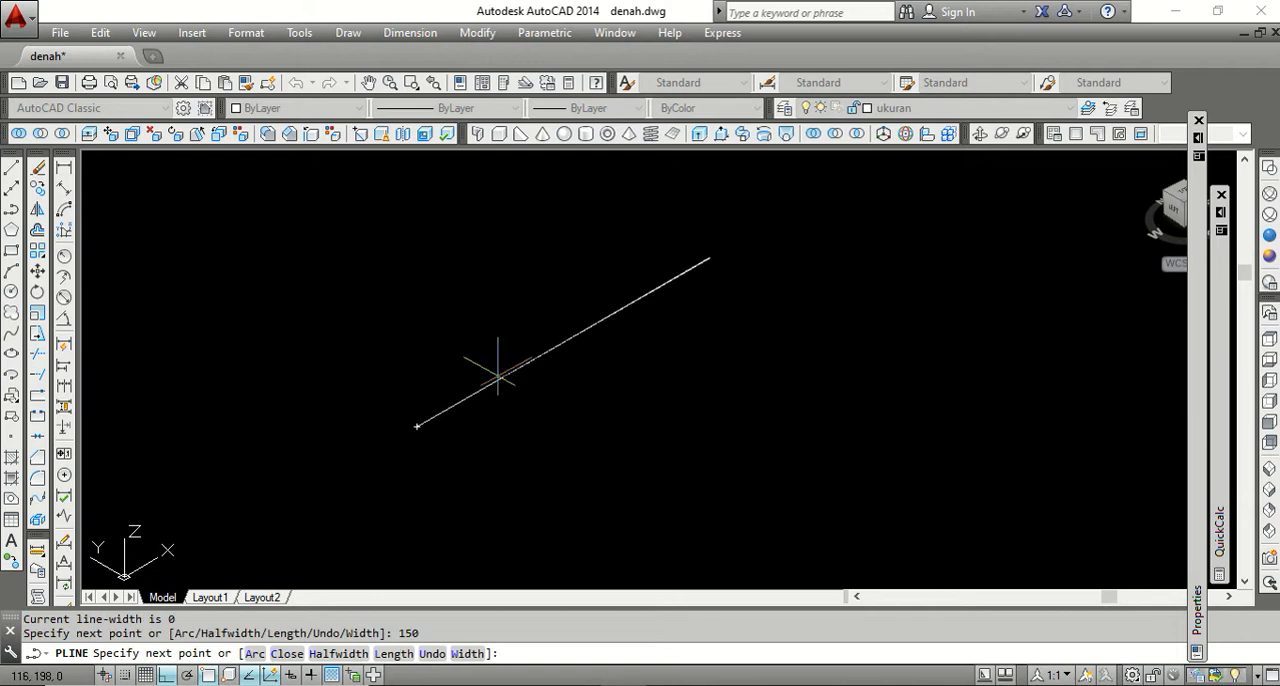
scroll(654, 360, "down", 4)
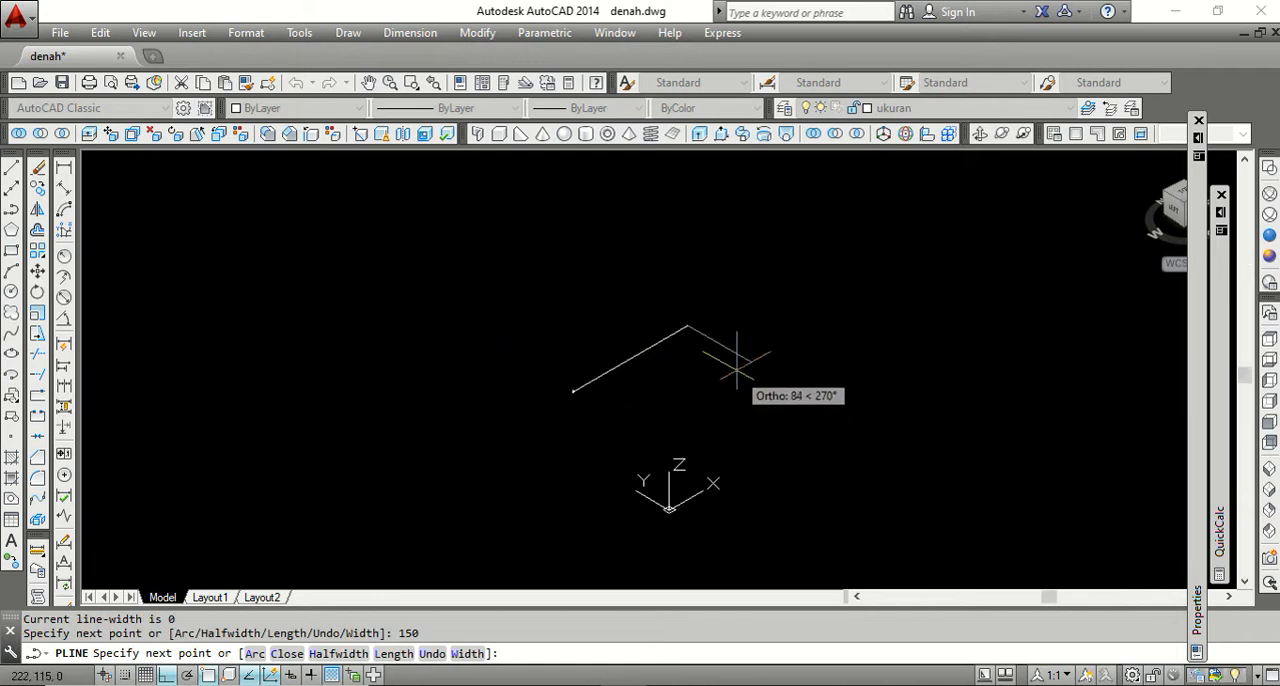
type("1")
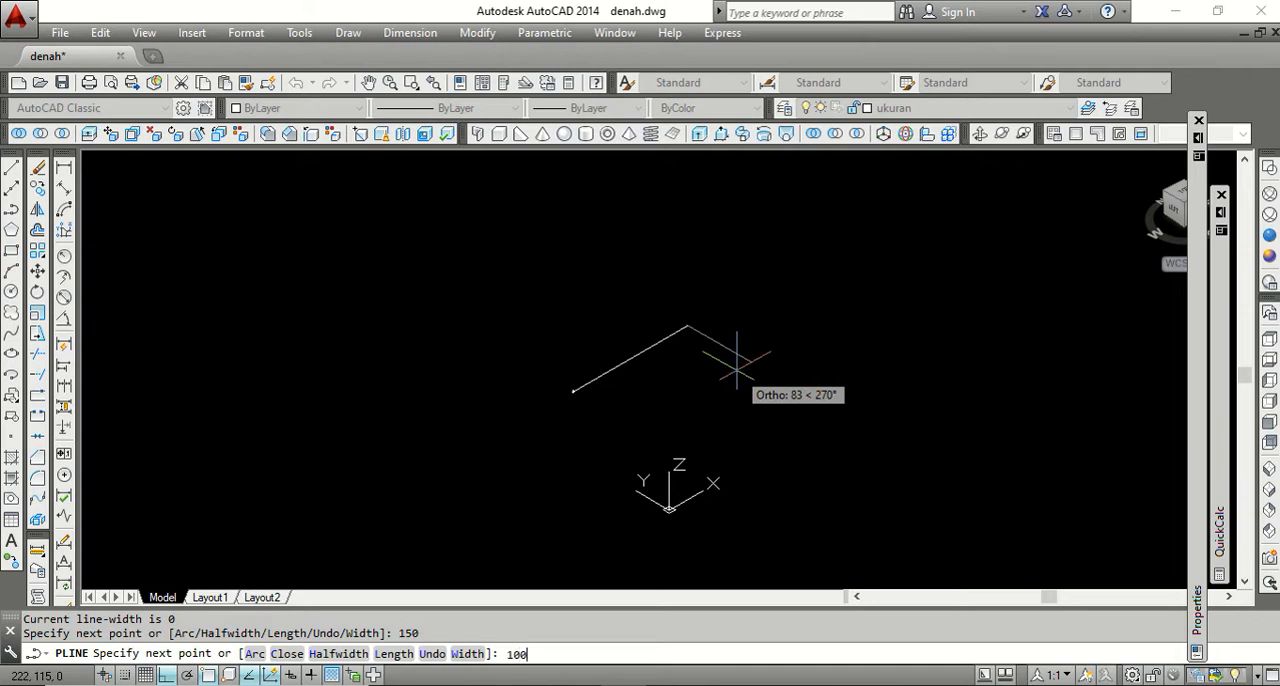
type("00")
key("Return")
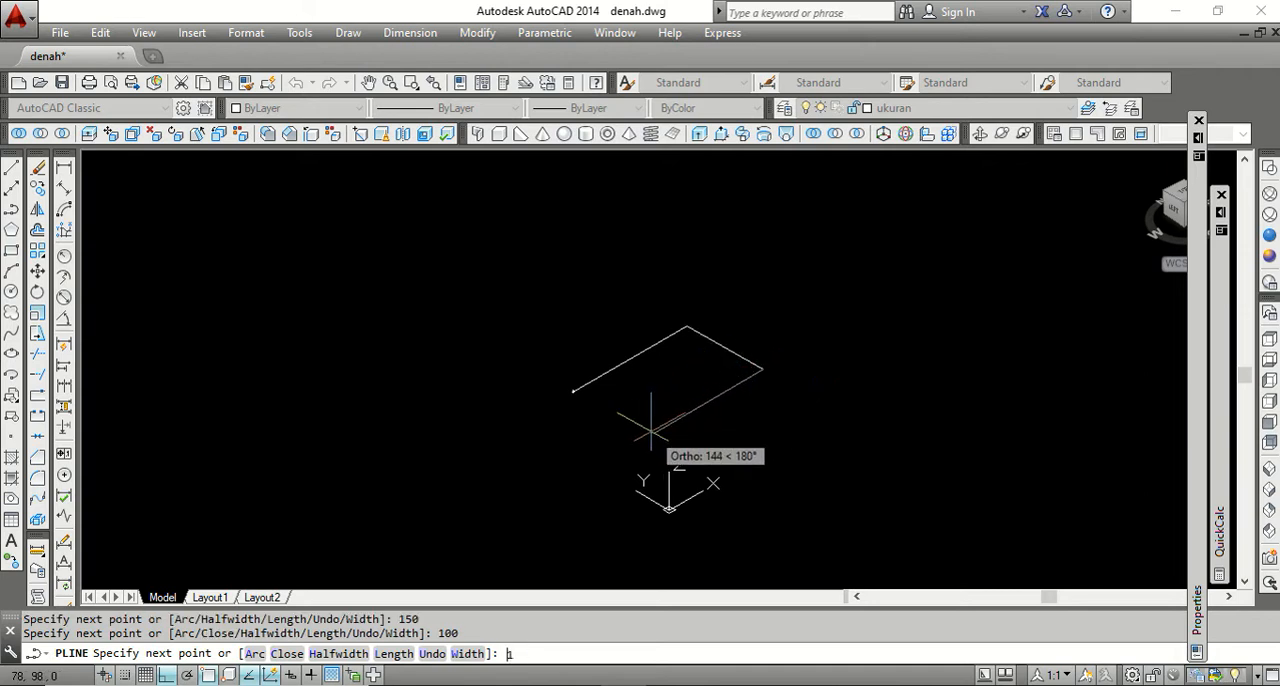
type("150")
key("Return")
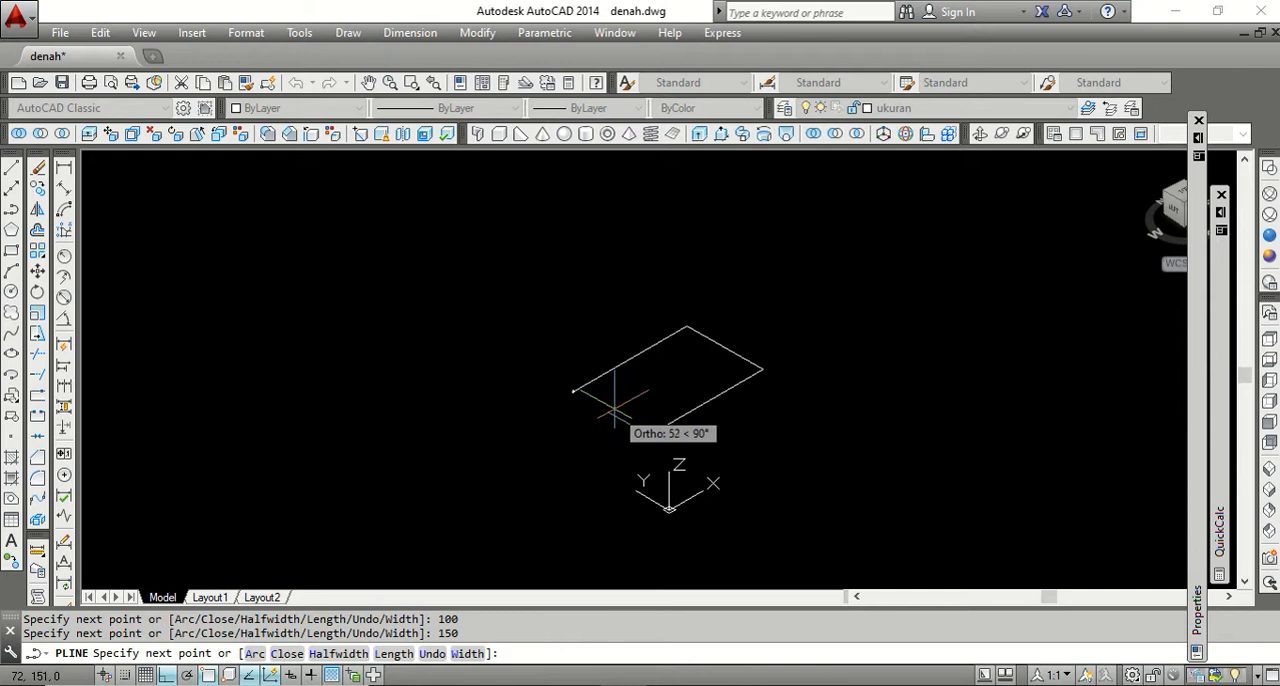
type("c")
key("Return")
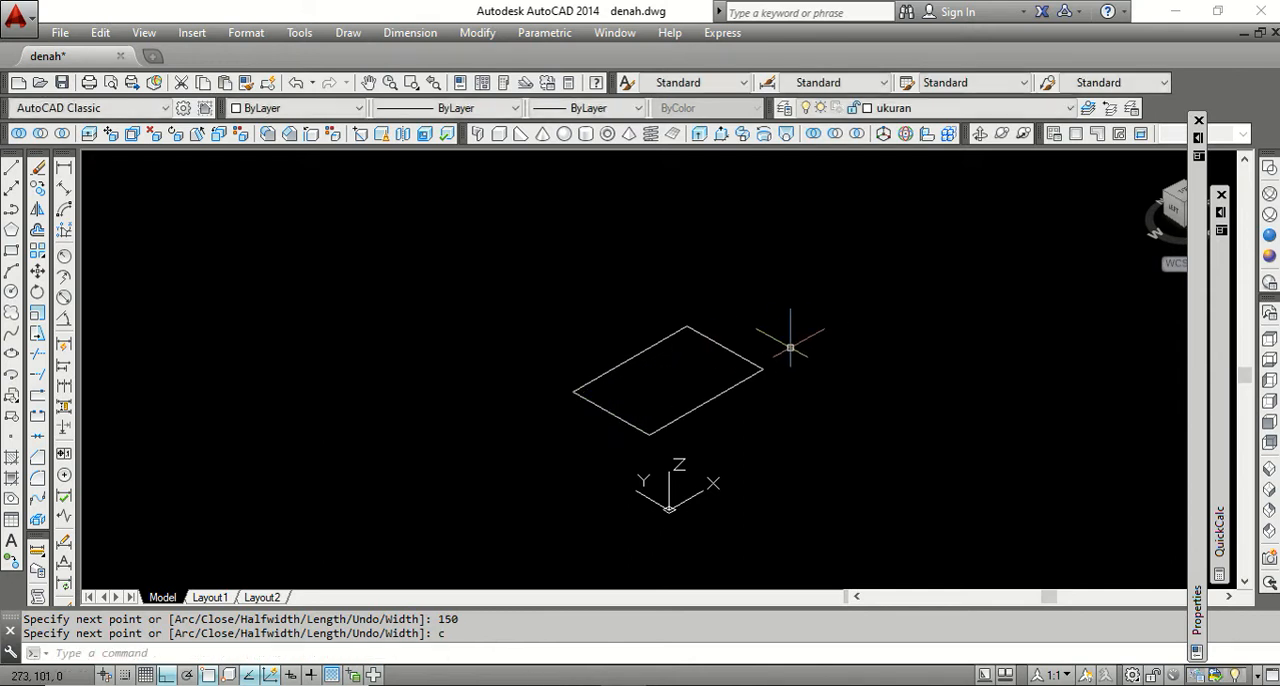
Draw a circle with a diameter of 60 centred on the rectangle's front corner.
scroll(800, 346, "up", 2)
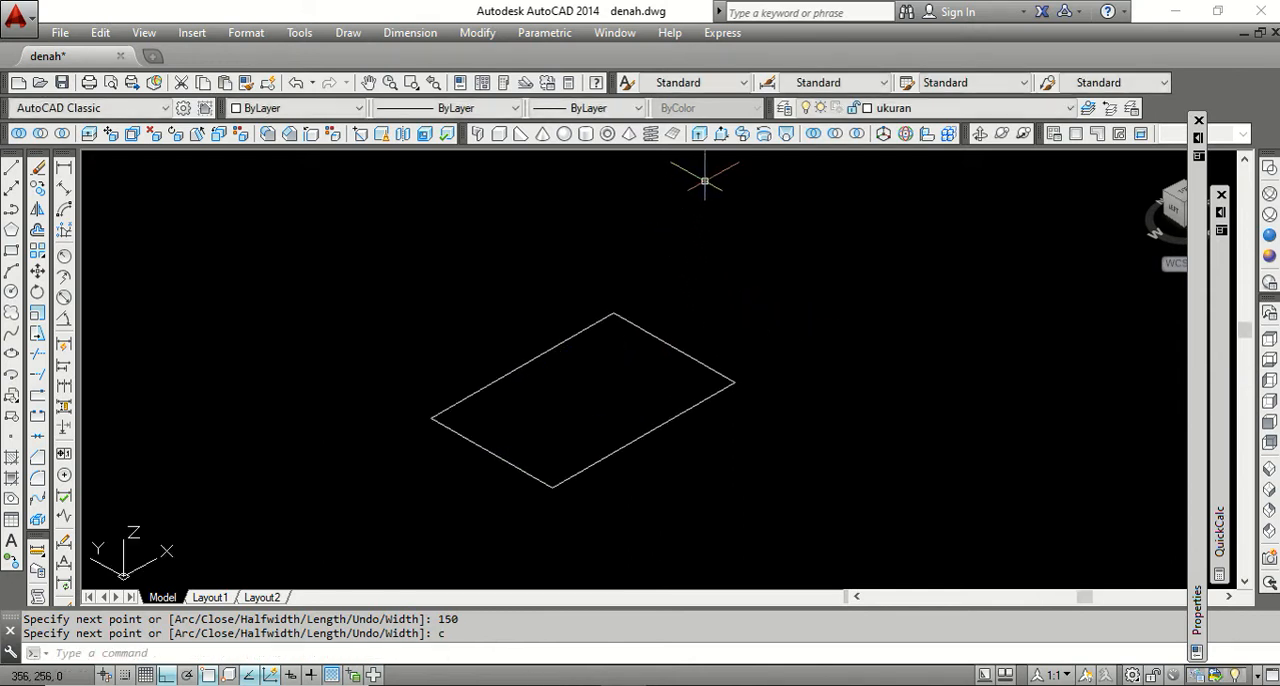
left_click(11, 291)
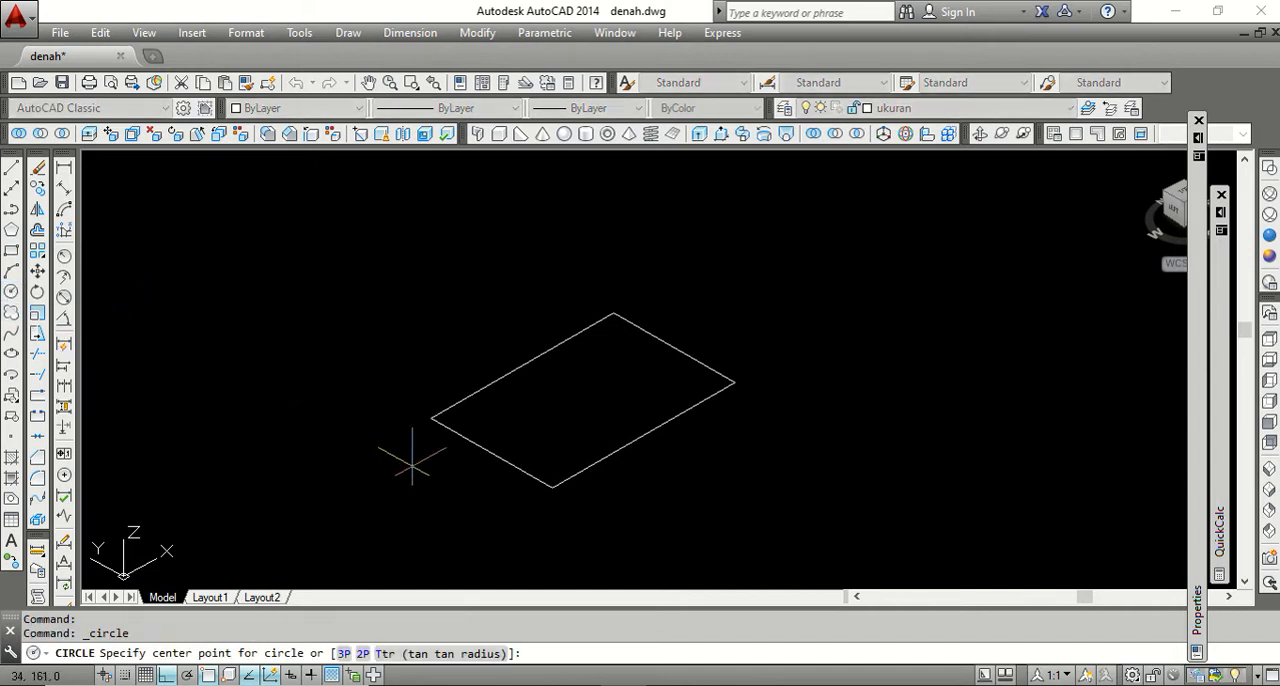
left_click(552, 488)
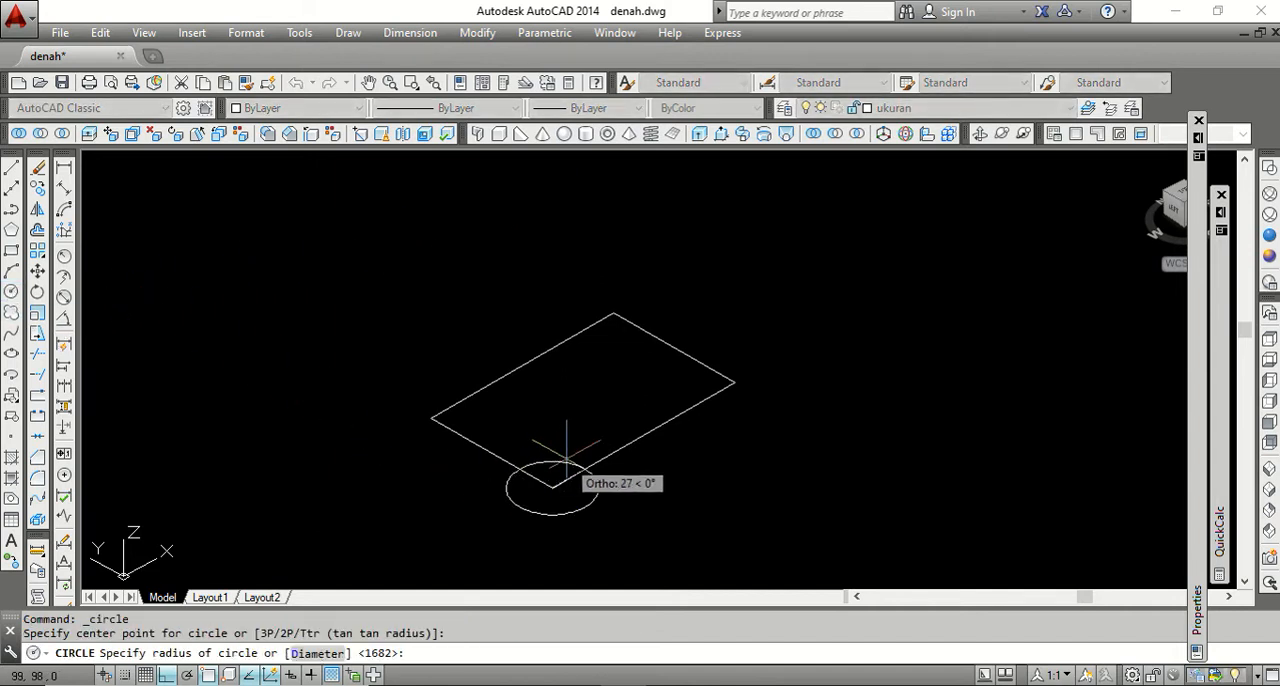
left_click(324, 655)
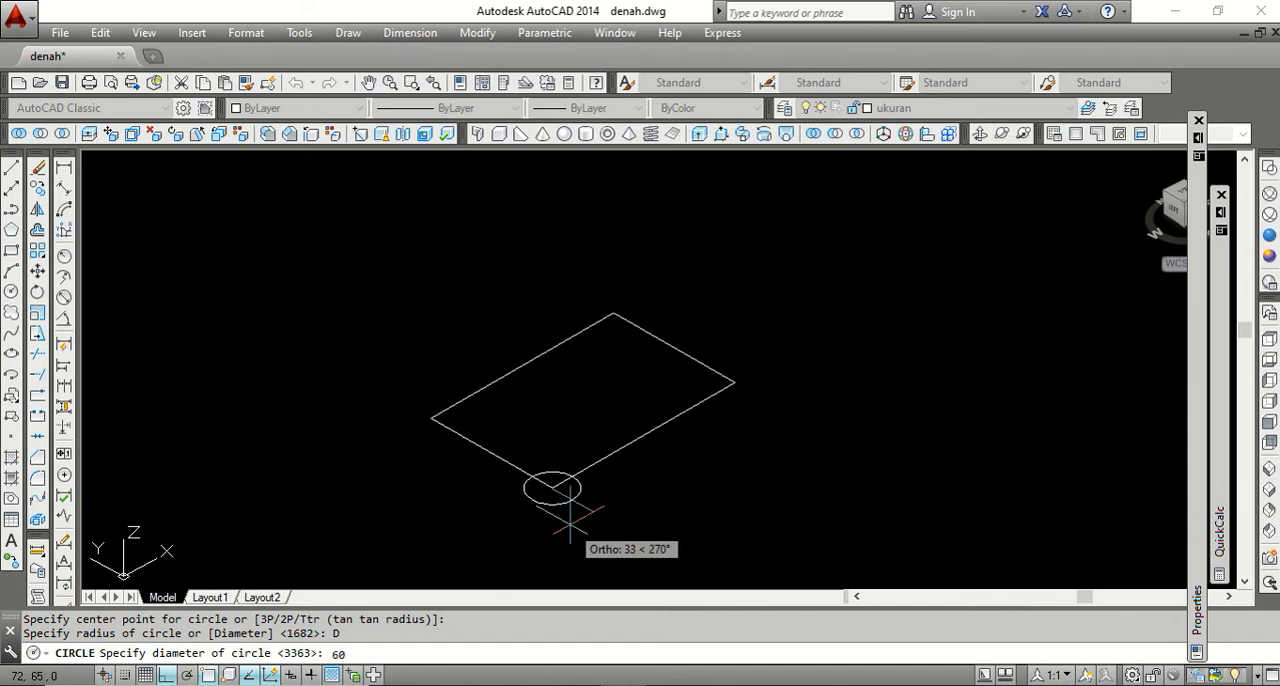
type("60")
key("Return")
Edit the corner circle's diameter, trying 30 and settling on 40, and clear the selection.
left_click(618, 517)
left_click(572, 468)
mouse_move(1204, 513)
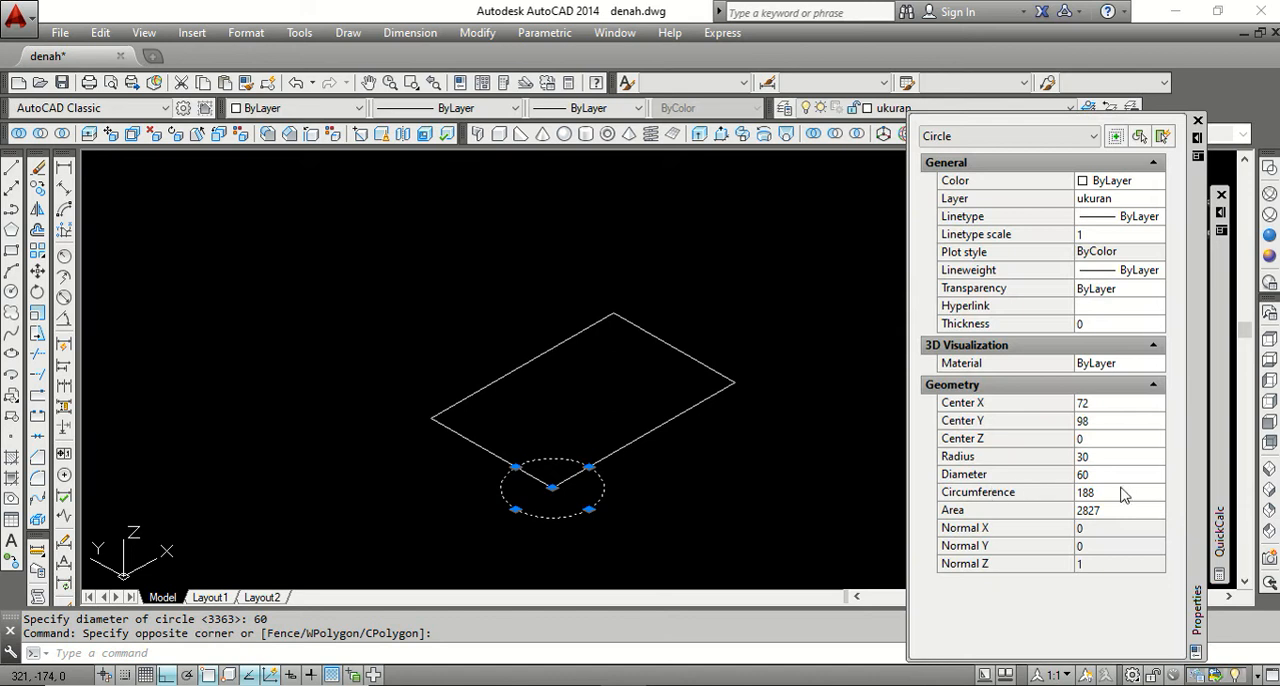
left_click(1104, 478)
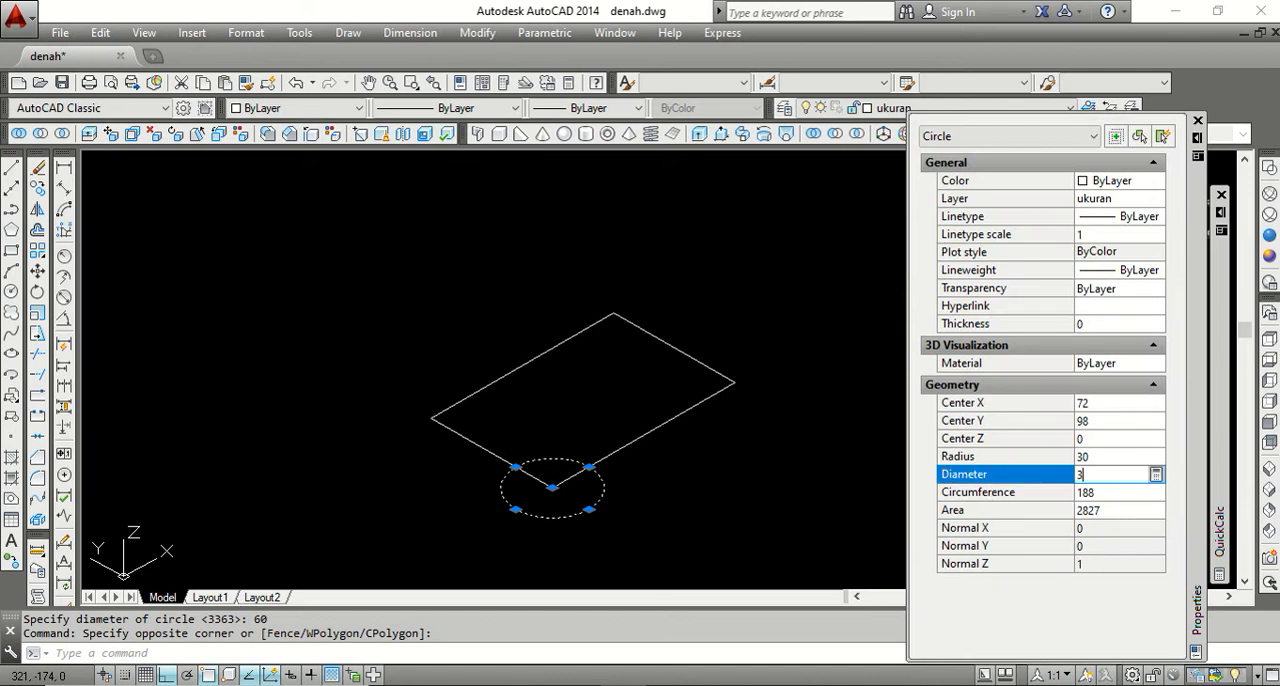
type("30")
key("Return")
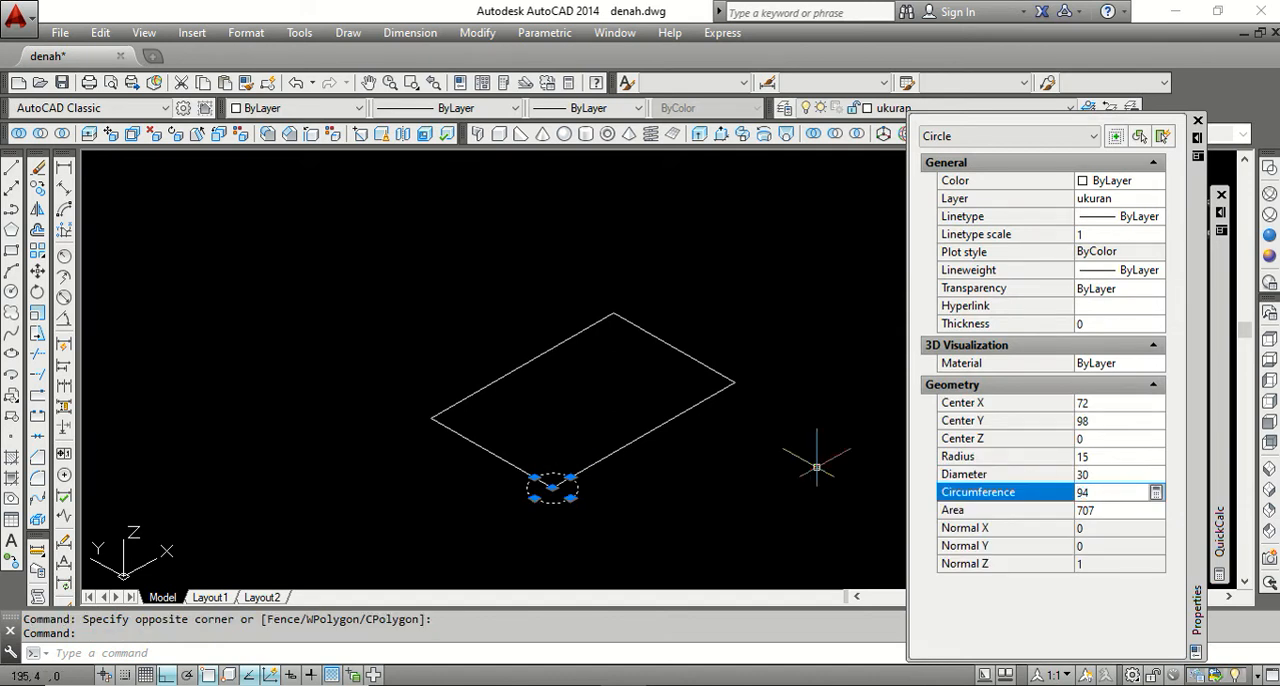
left_click(1110, 474)
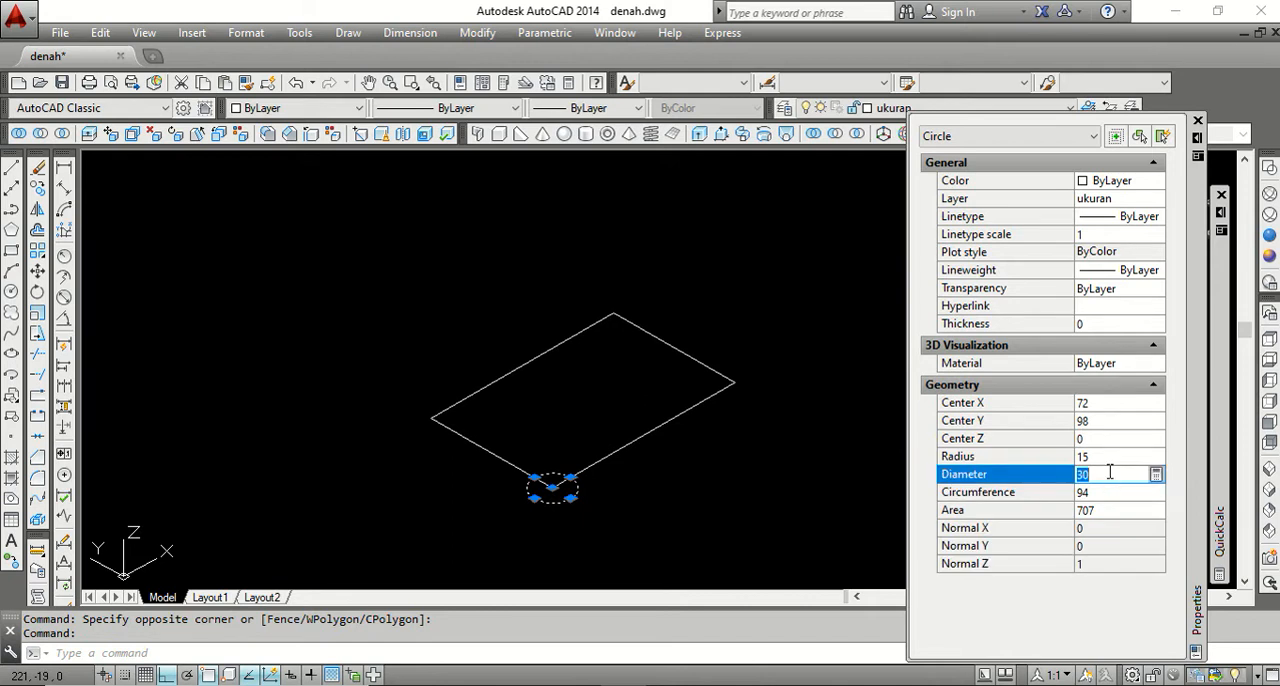
type("40")
key("Return")
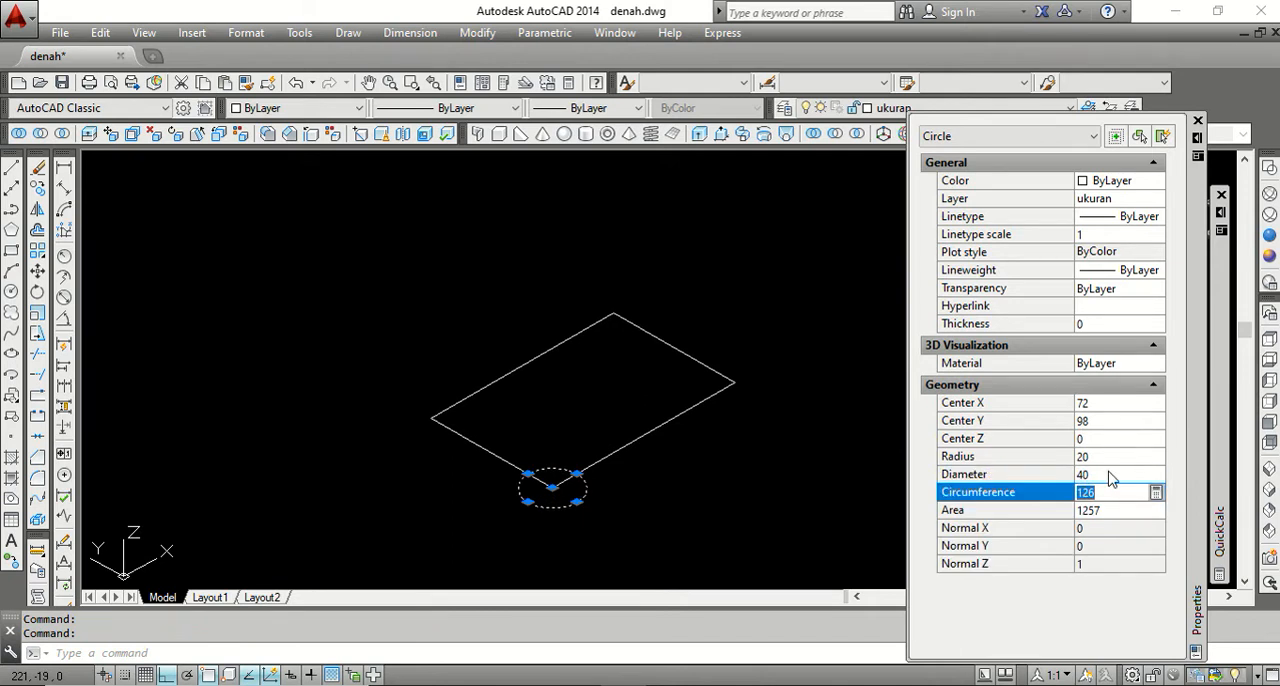
key("ctrl+1")
key("Escape")
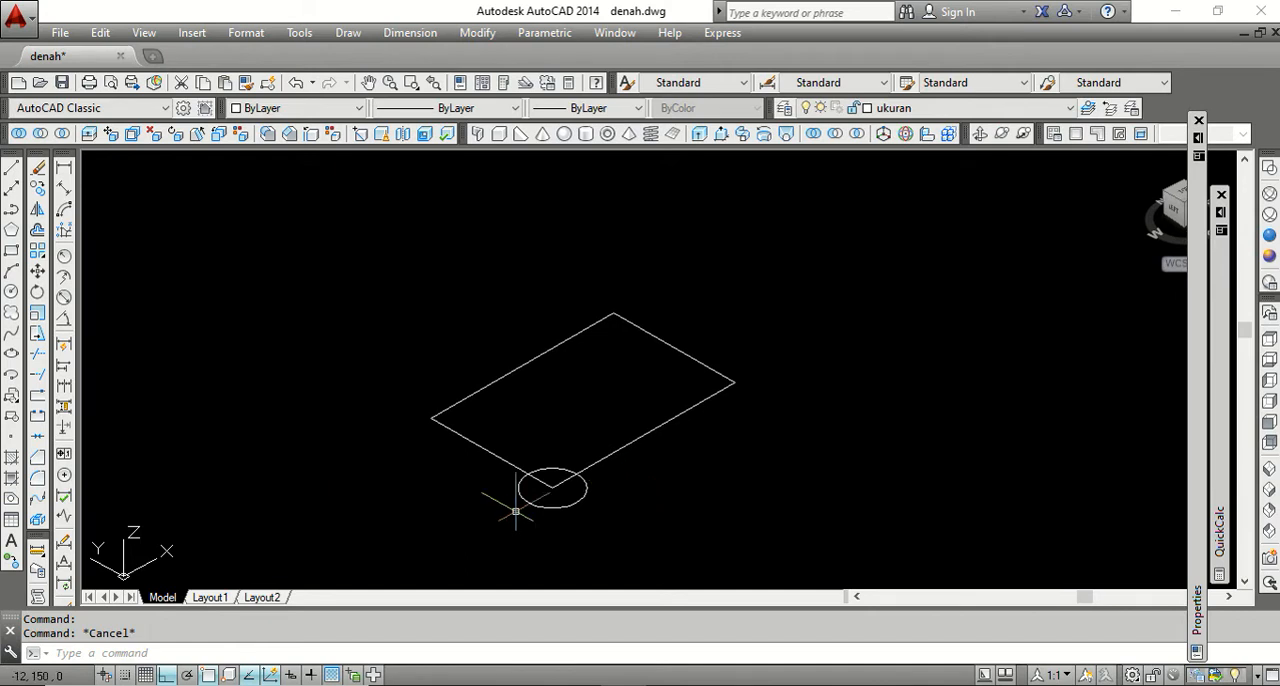
Copy the circle from its centre to the rectangle's other three corners and the midpoints of both long sides.
left_click(38, 188)
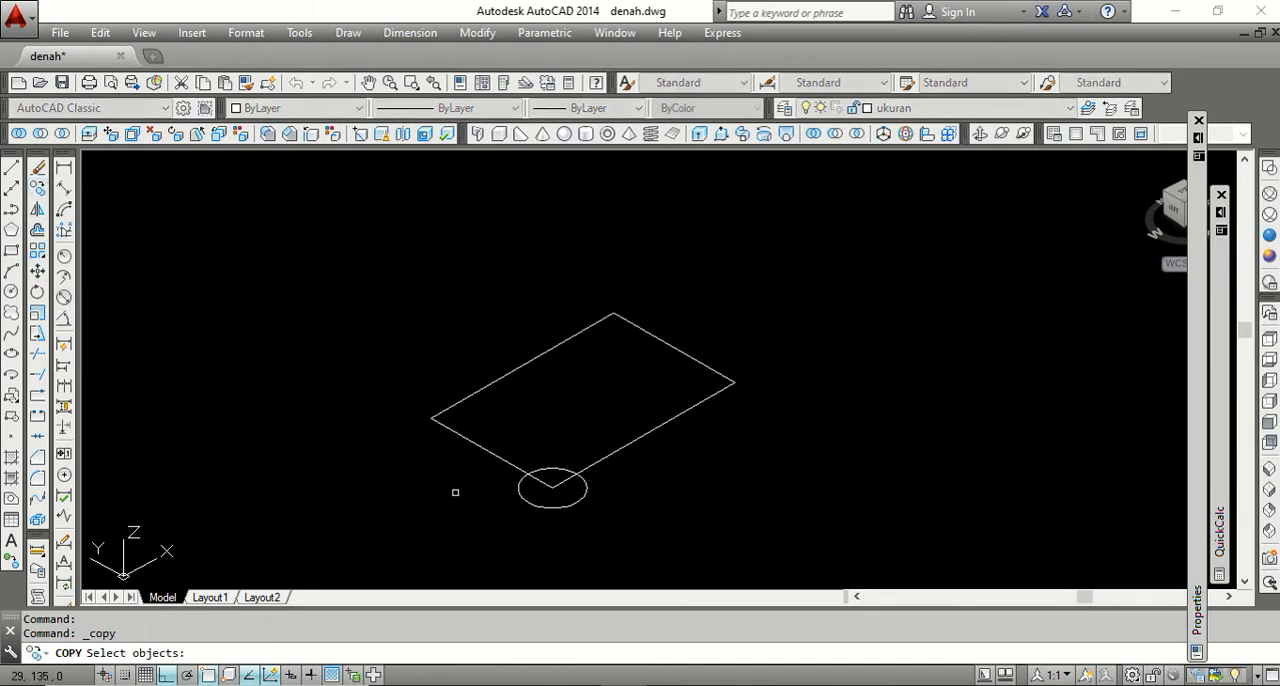
left_click(590, 527)
left_click(561, 483)
key("Return")
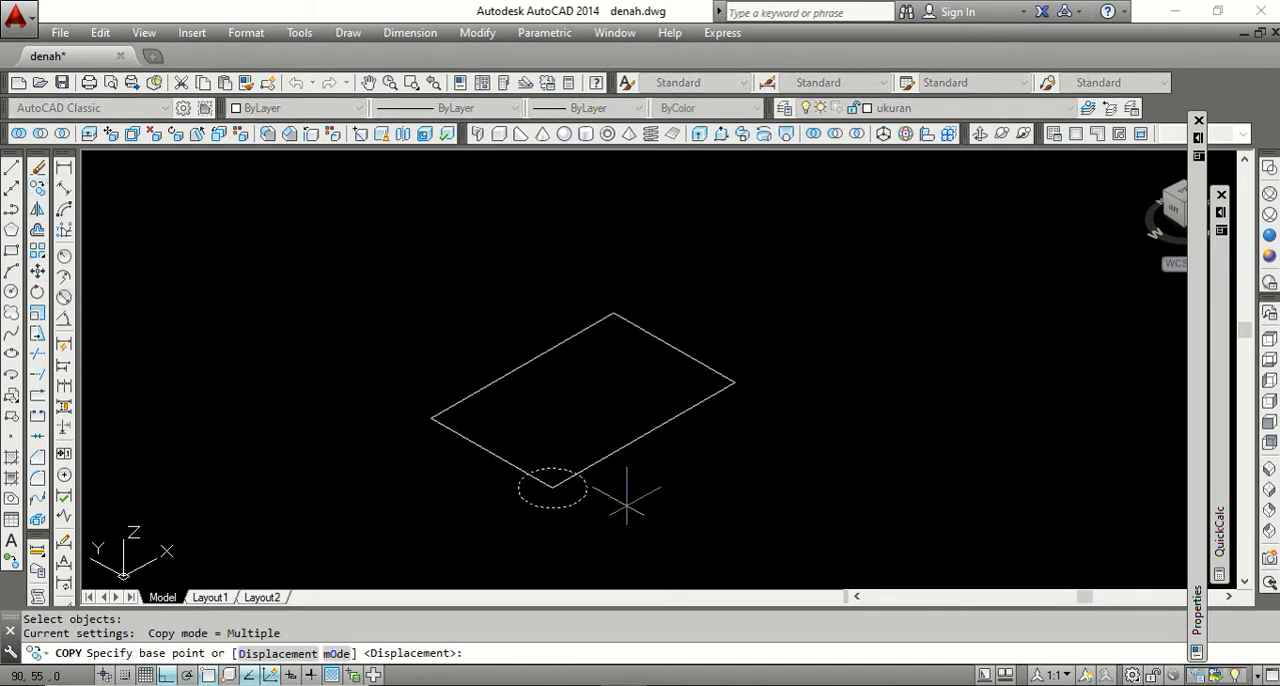
left_click(552, 488)
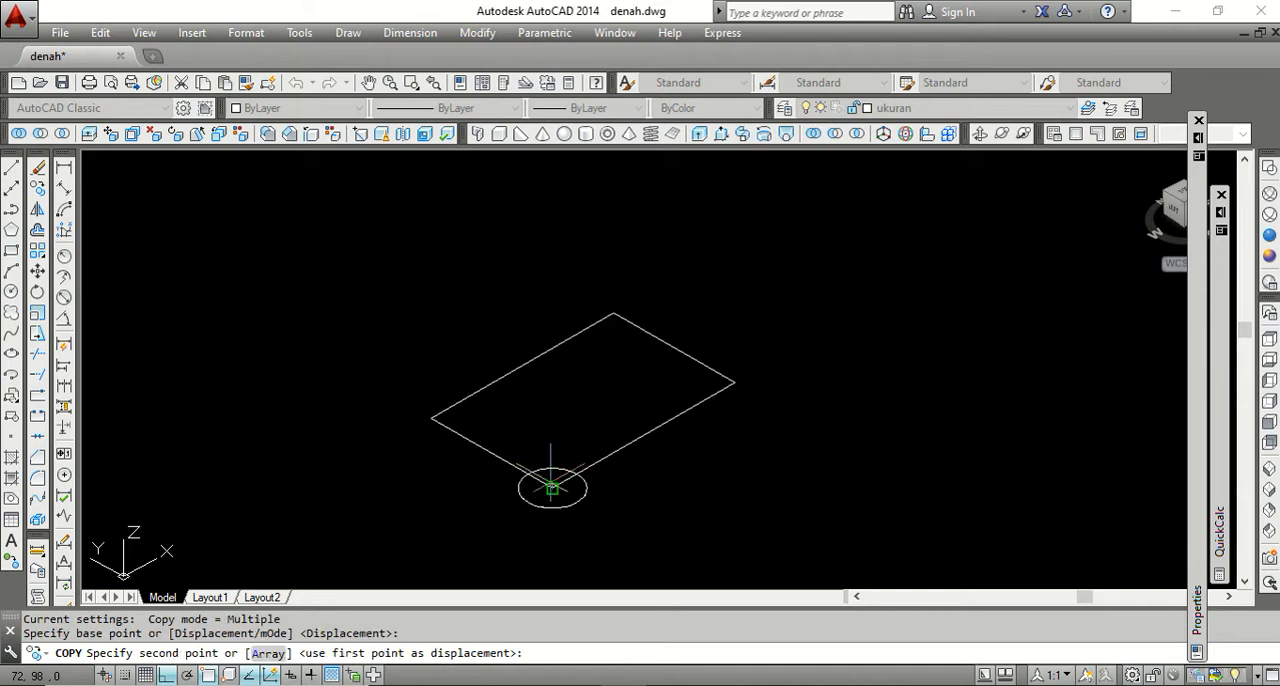
left_click(431, 417)
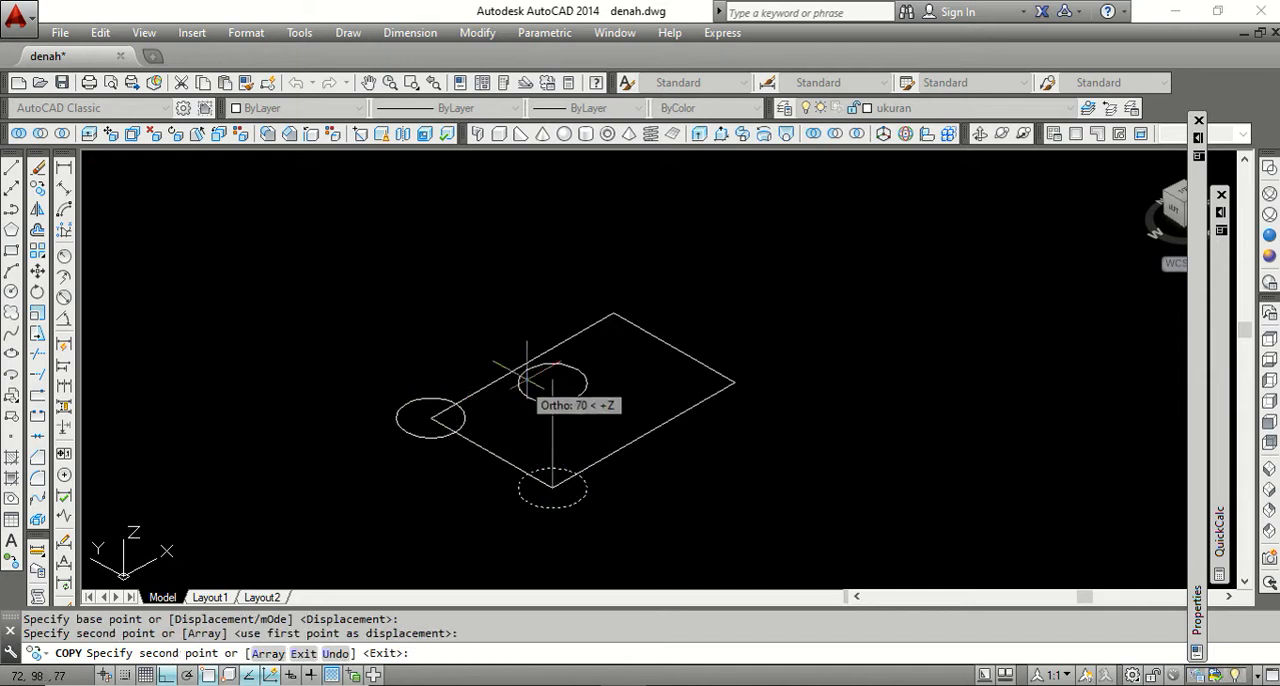
left_click(613, 313)
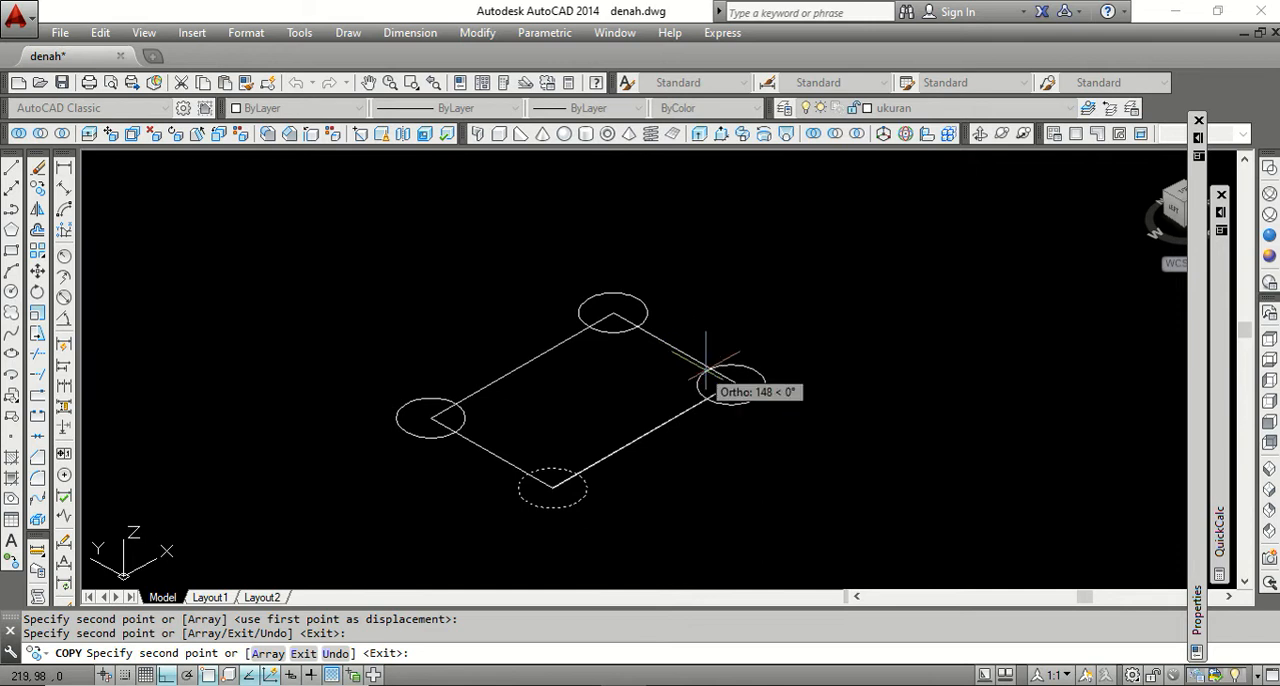
left_click(735, 382)
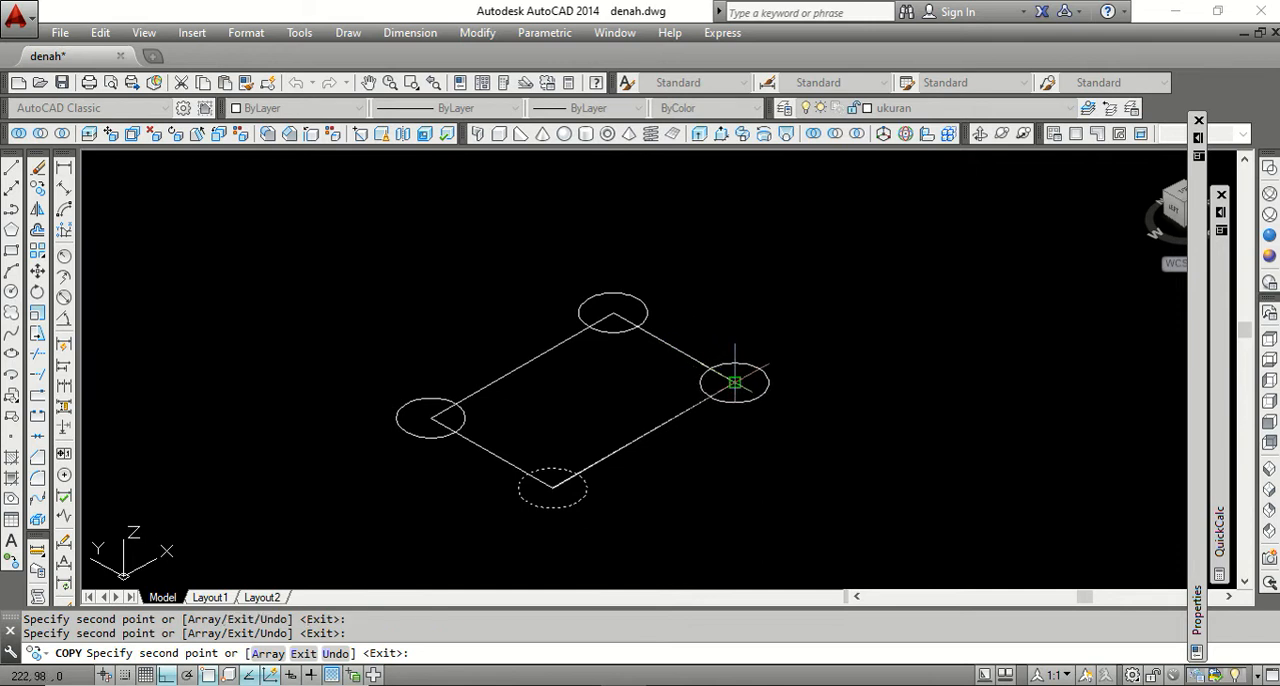
left_click(643, 435)
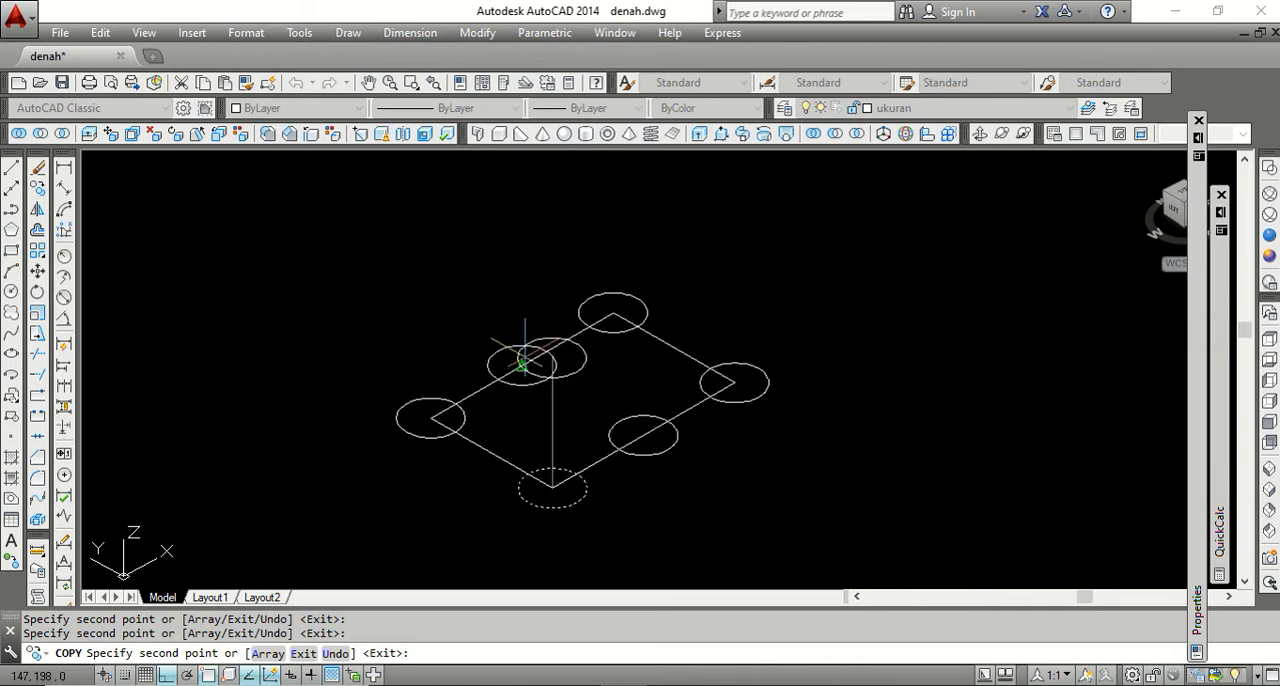
left_click(522, 362)
key("Return")
Try extruding the rectangle and all six circles to a height of 150, and undo the extrusion.
scroll(578, 412, "down", 2)
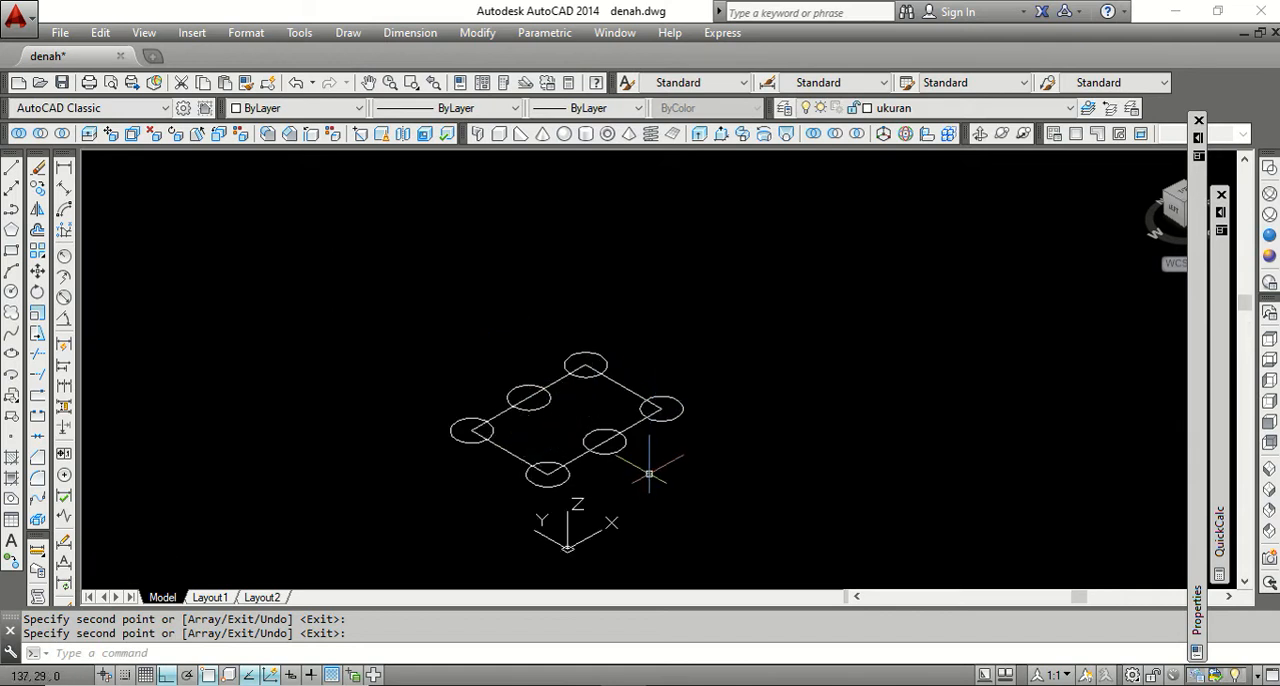
scroll(649, 474, "up", 2)
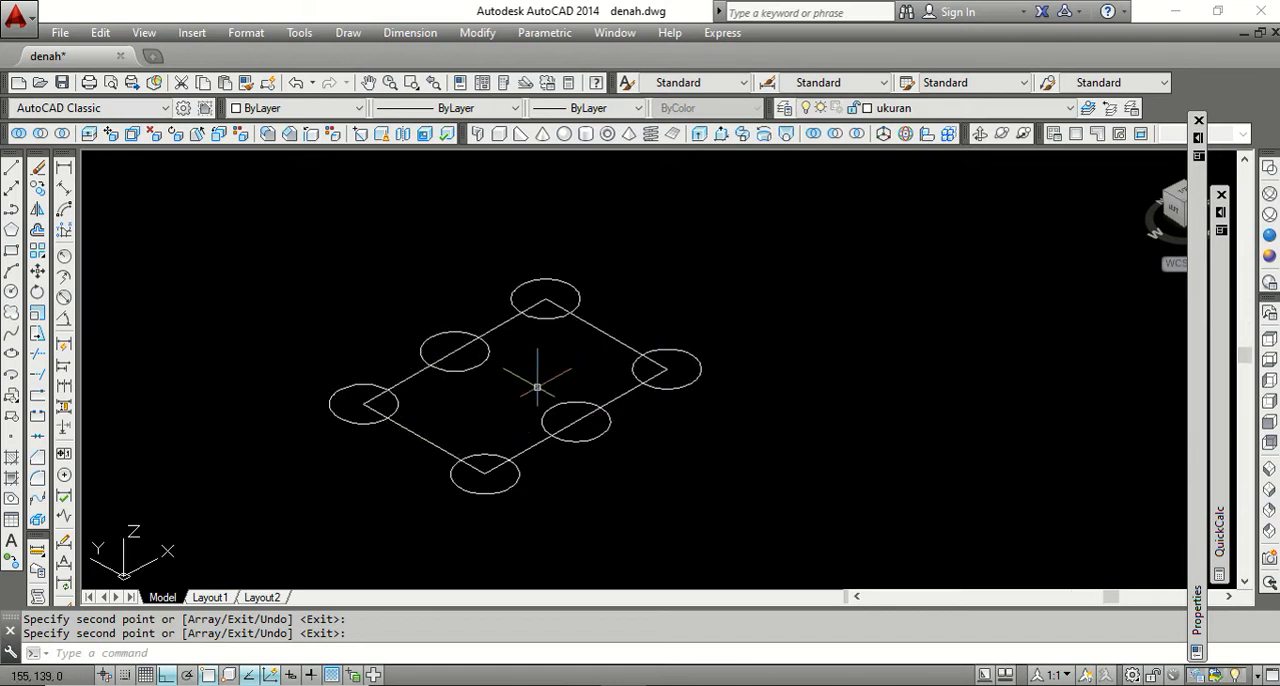
left_click(701, 134)
left_click(752, 528)
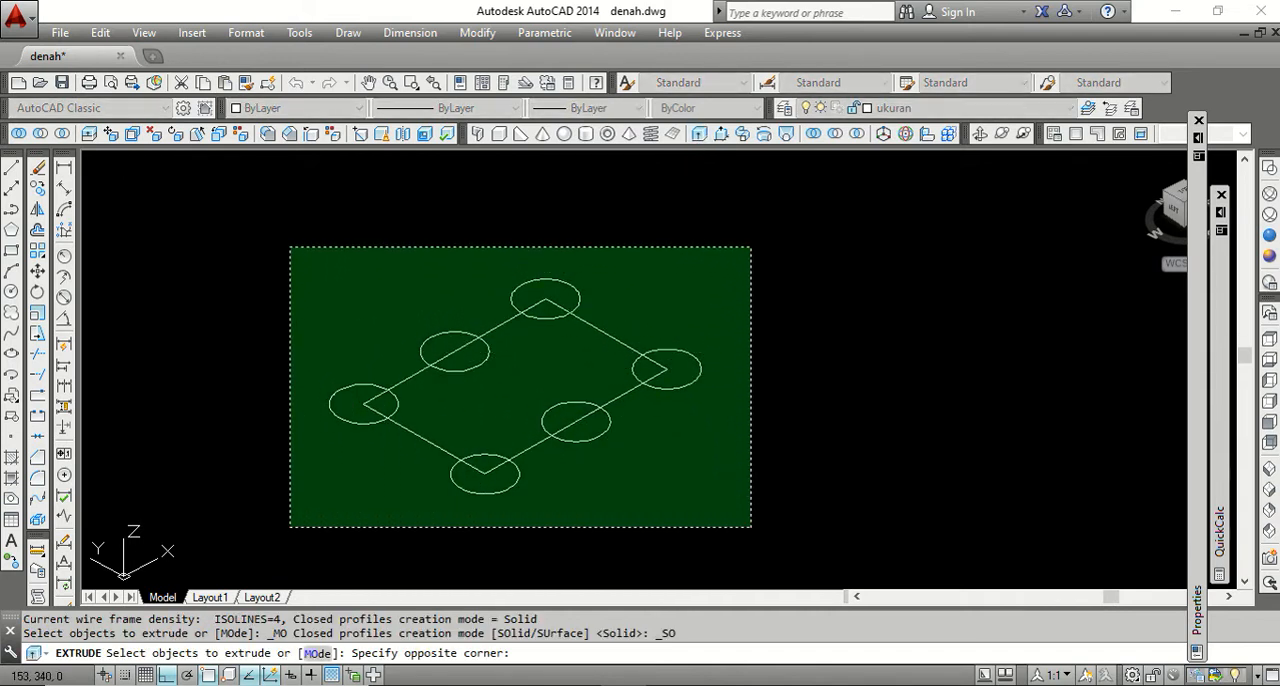
left_click(290, 251)
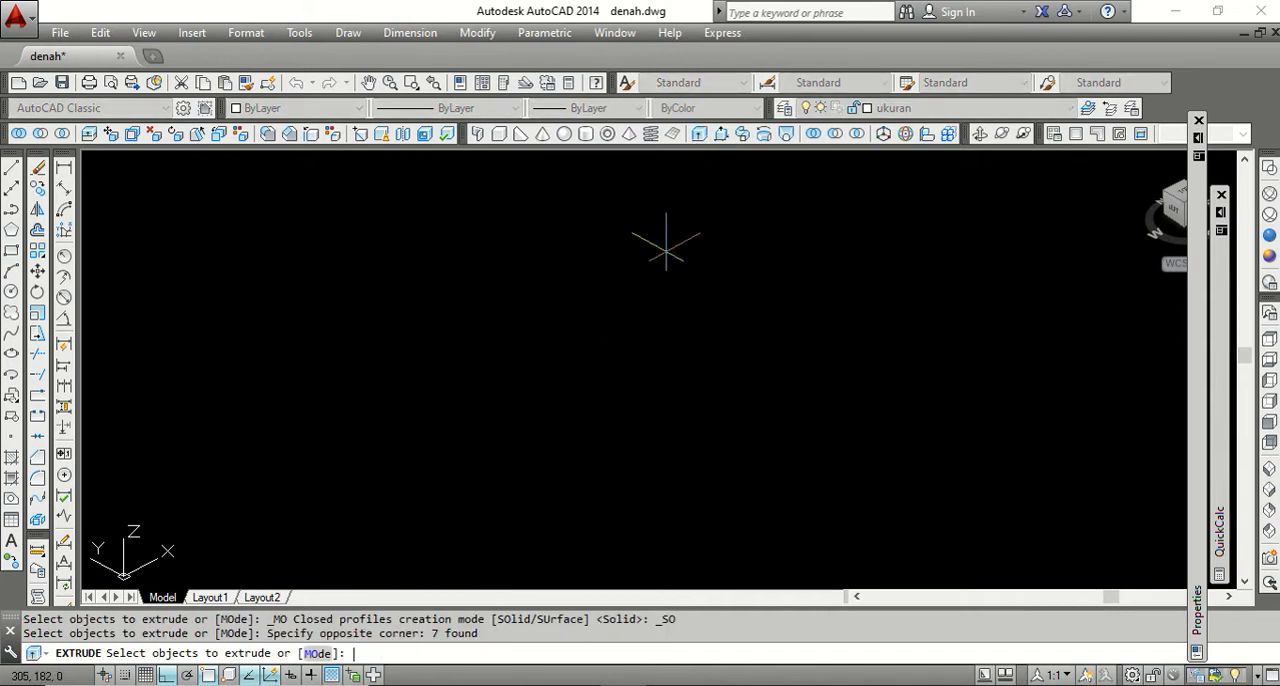
key("Return")
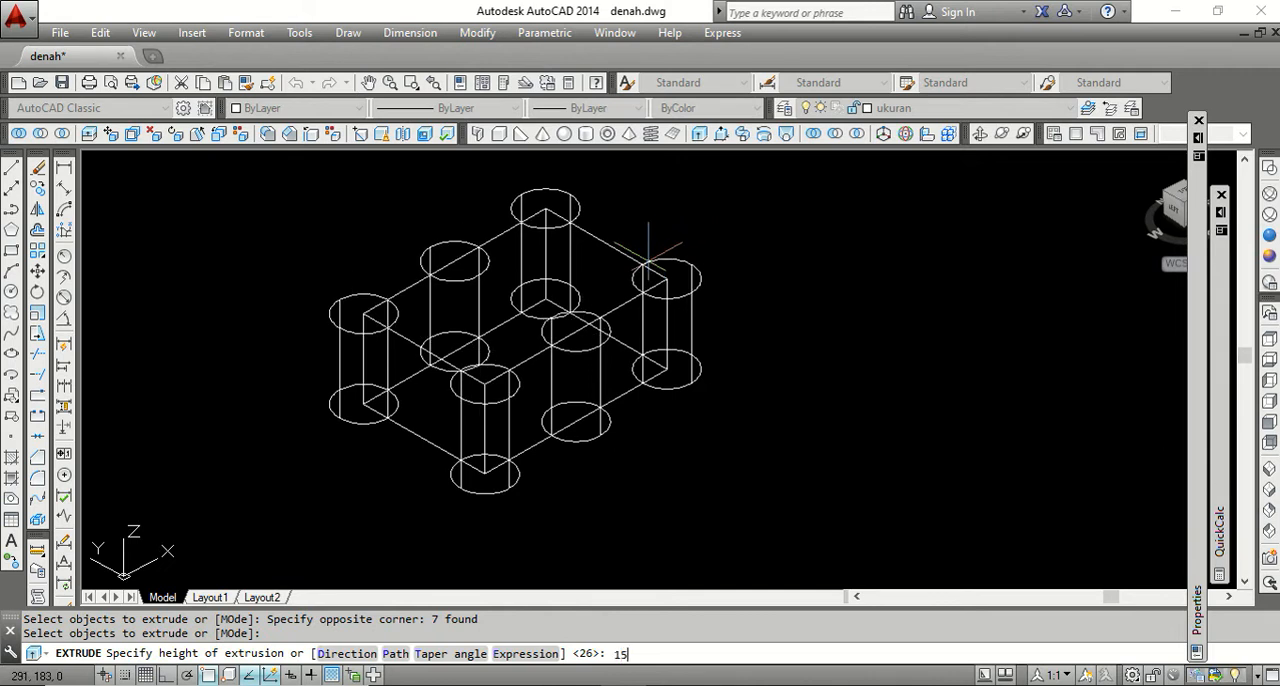
key("Return")
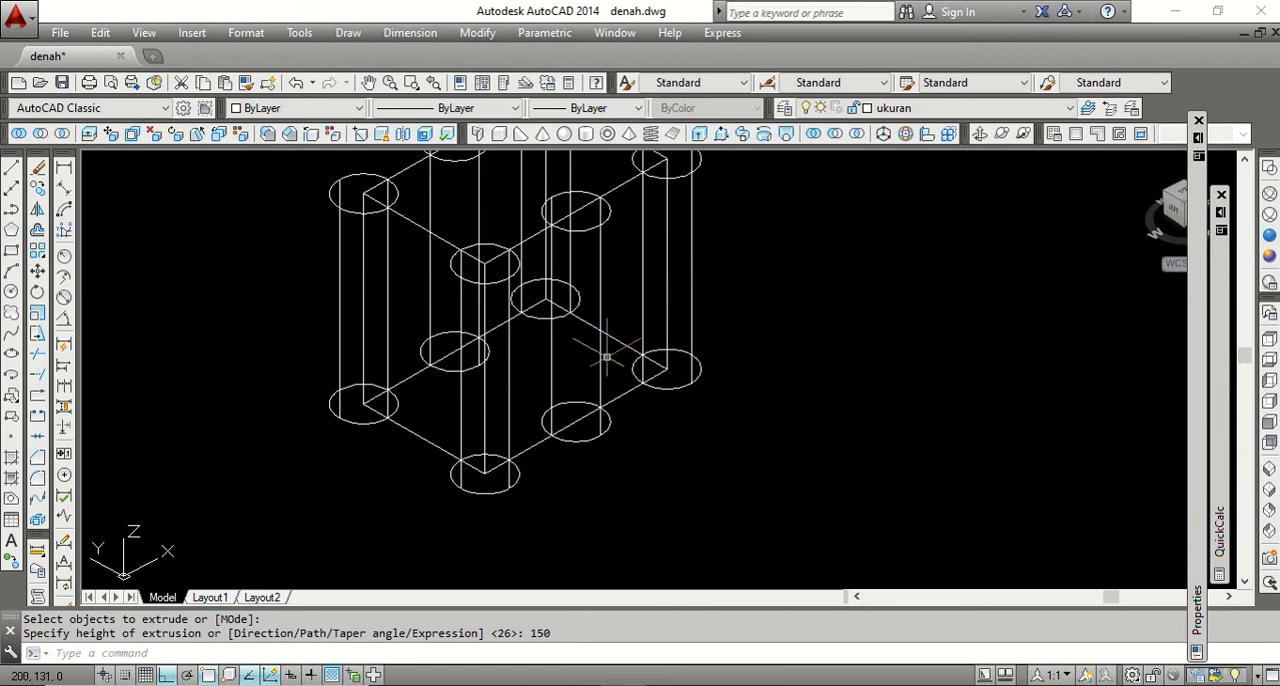
scroll(654, 332, "down", 2)
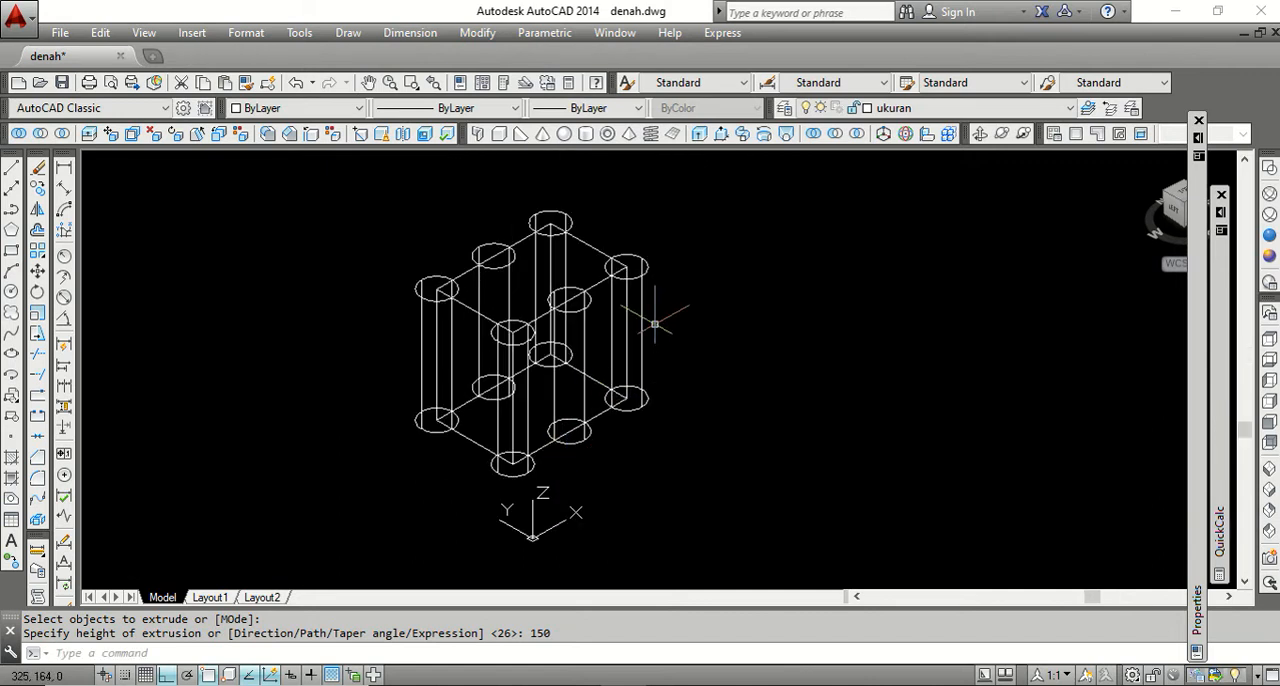
scroll(655, 323, "up", 2)
type("u")
key("Return")
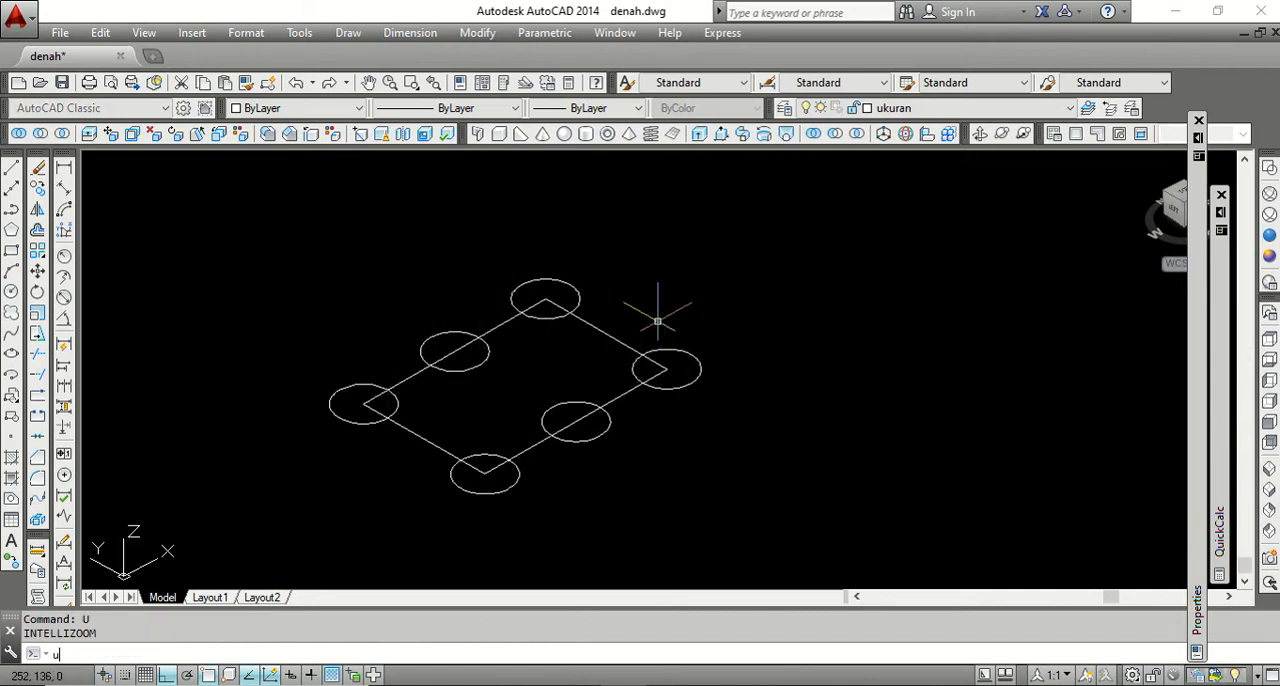
Extrude the rectangle and all six circles as solids to a height of 50.
left_click(699, 134)
left_click(737, 506)
left_click(272, 281)
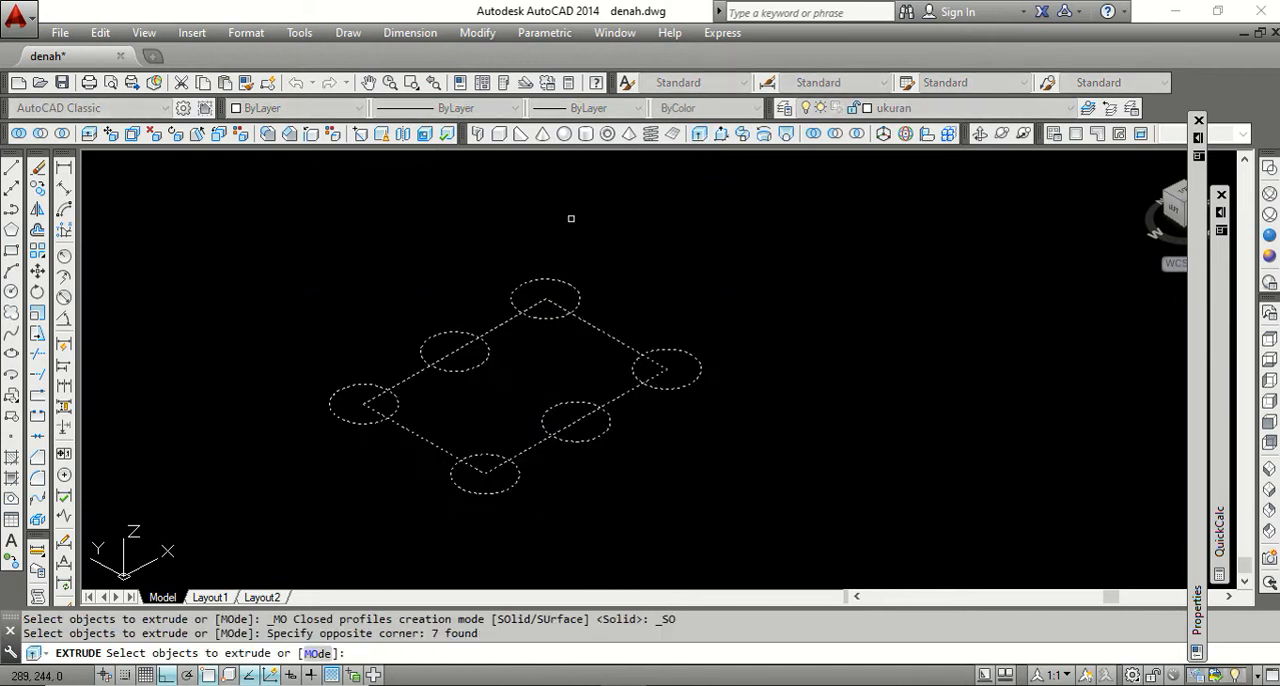
key("Return")
type("50")
key("Return")
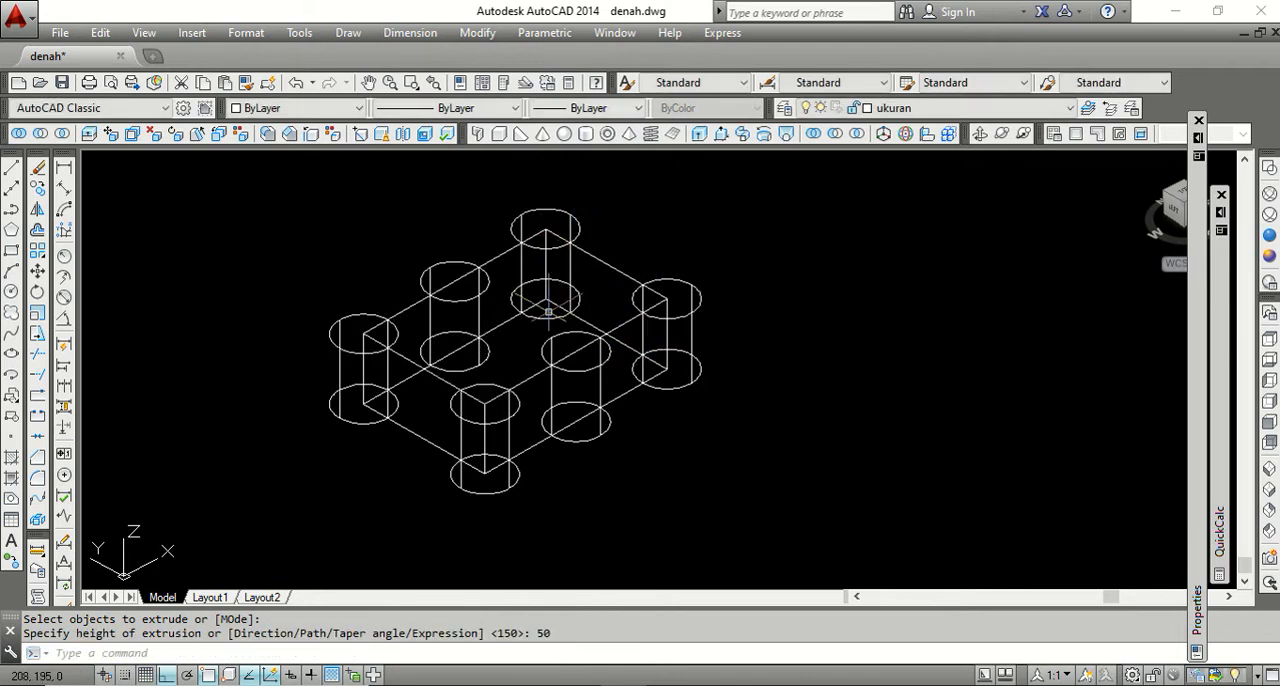
Copy the extruded plate and its six cylinders together to the empty area diagonally behind the originals.
scroll(440, 432, "down", 4)
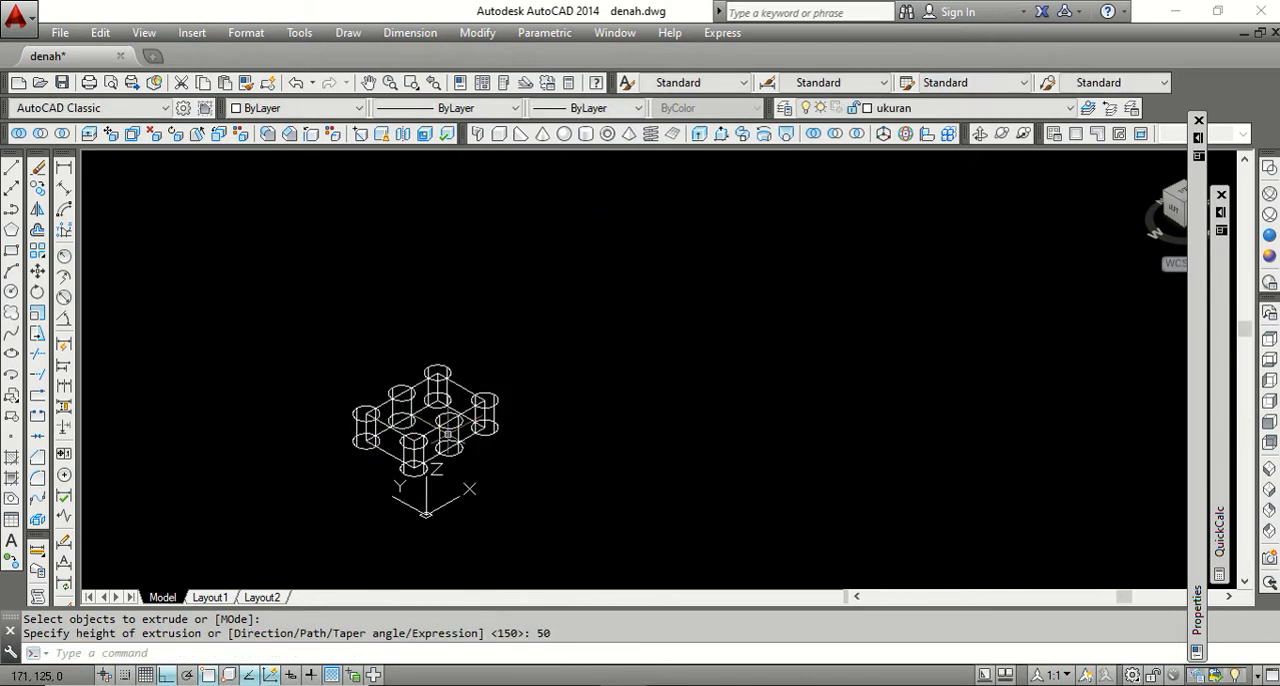
scroll(446, 434, "up", 2)
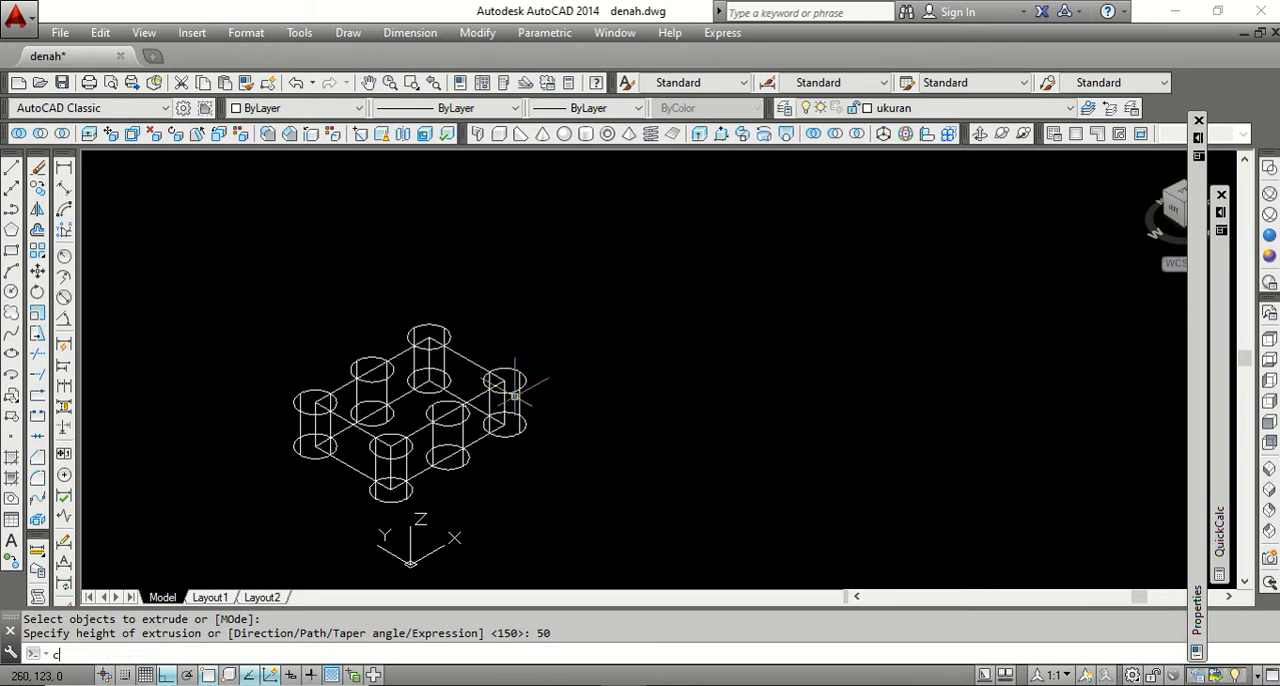
type("co")
key("Return")
left_click(581, 493)
left_click(259, 293)
key("Return")
left_click(545, 508)
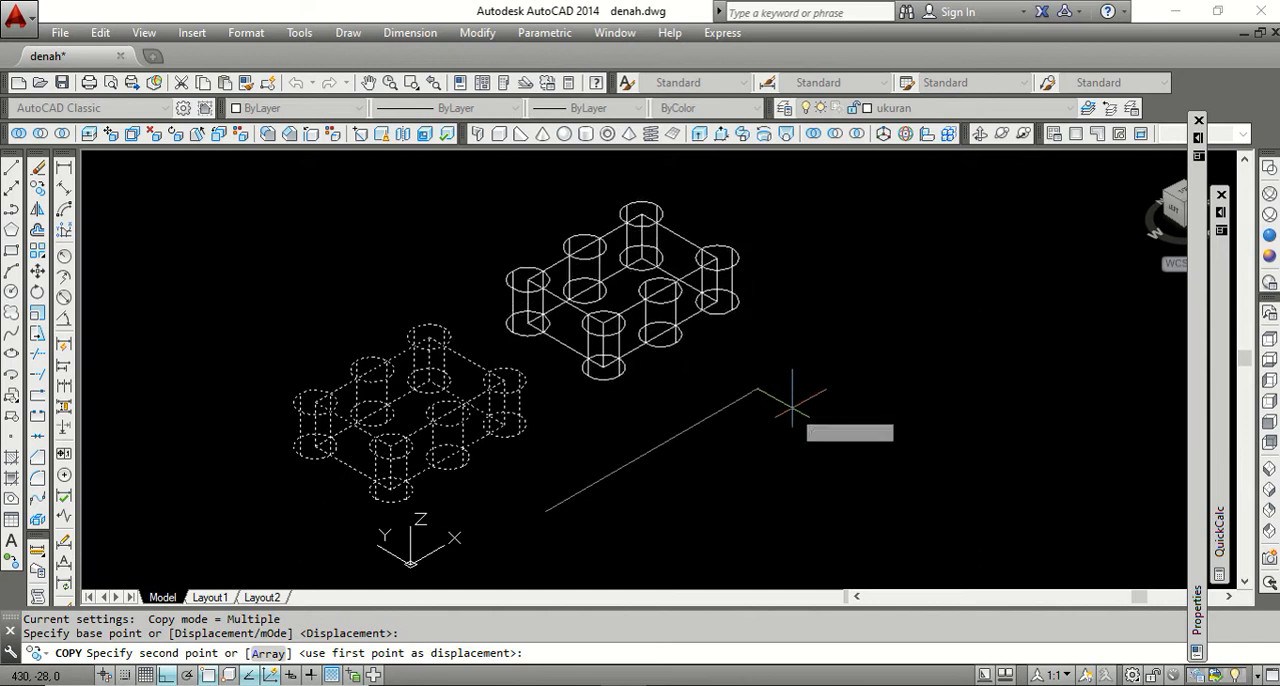
left_click(814, 400)
key("Return")
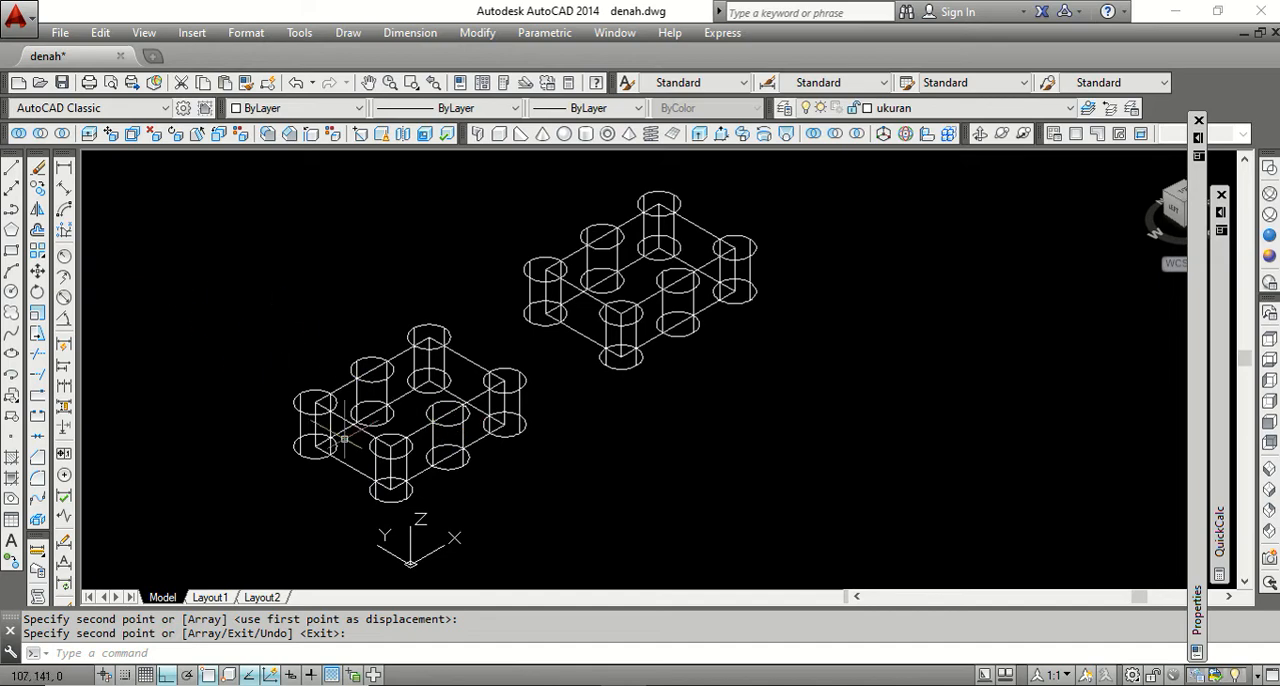
Check the UNION entry in the Word outline, return to AutoCAD and preview both solid sets shaded before restoring 2D Wireframe.
key("alt+Tab")
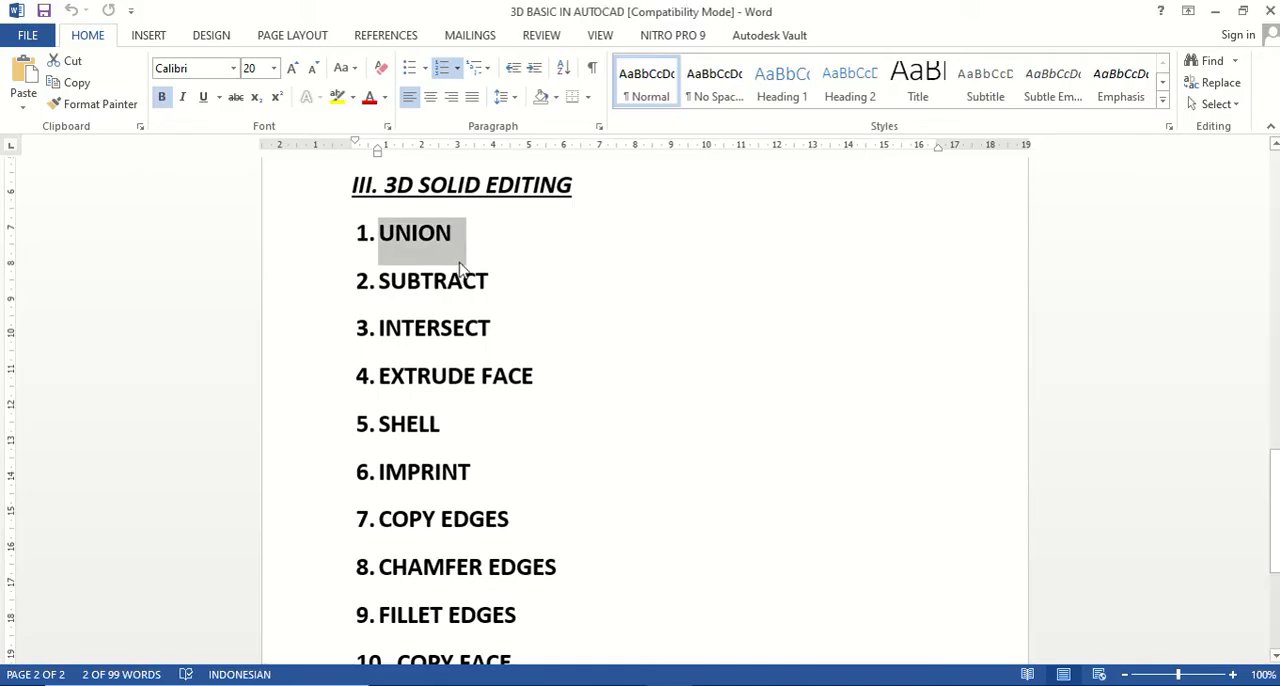
key("alt+Tab")
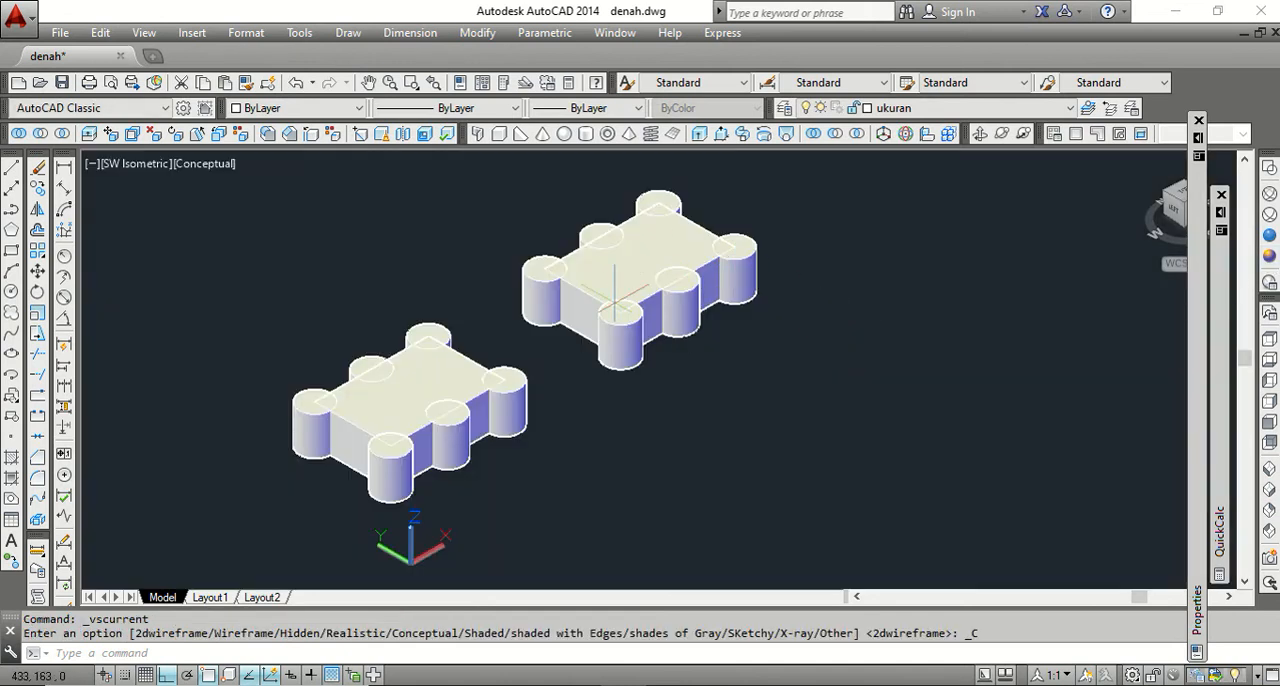
left_click(1271, 178)
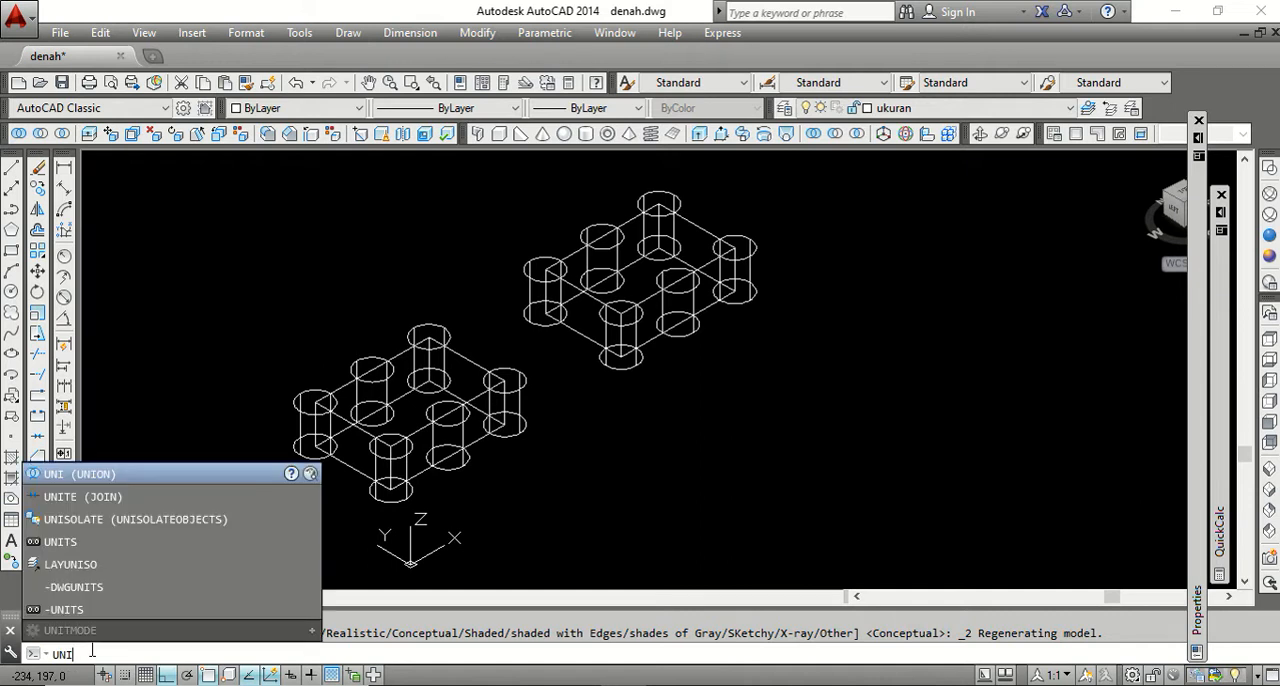
Union the copied plate and its six cylinders into a single solid.
key("Return")
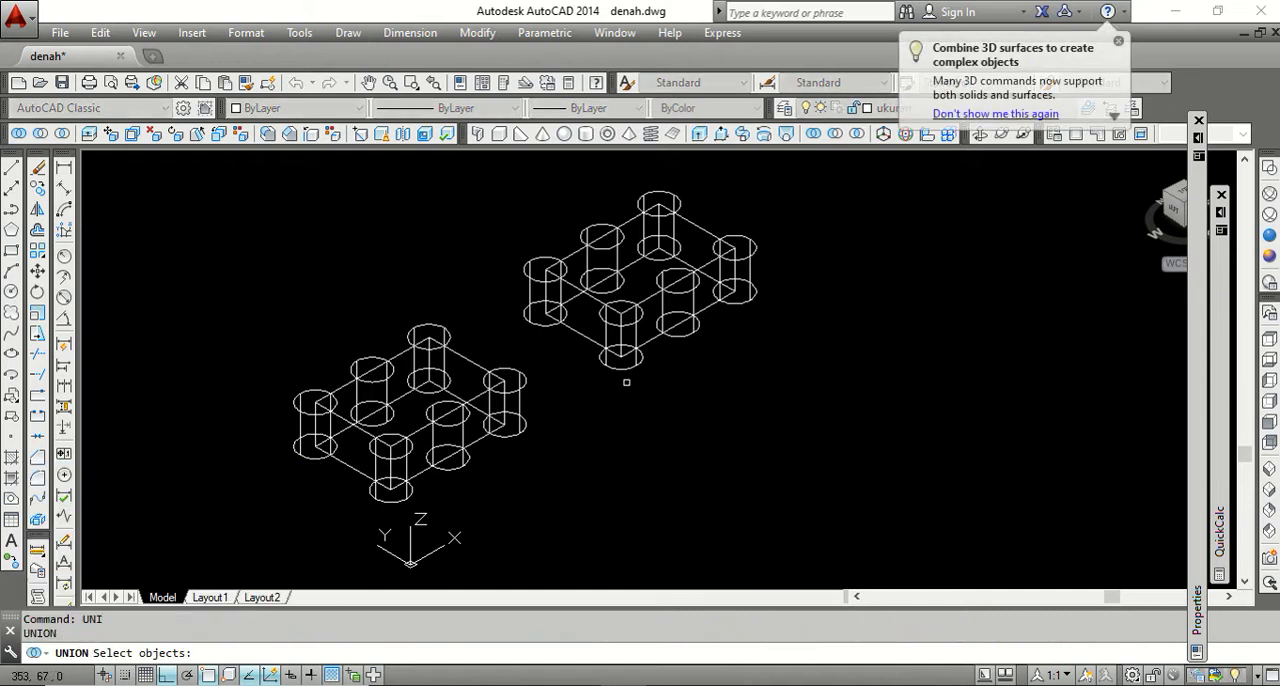
left_click(780, 345)
left_click(559, 203)
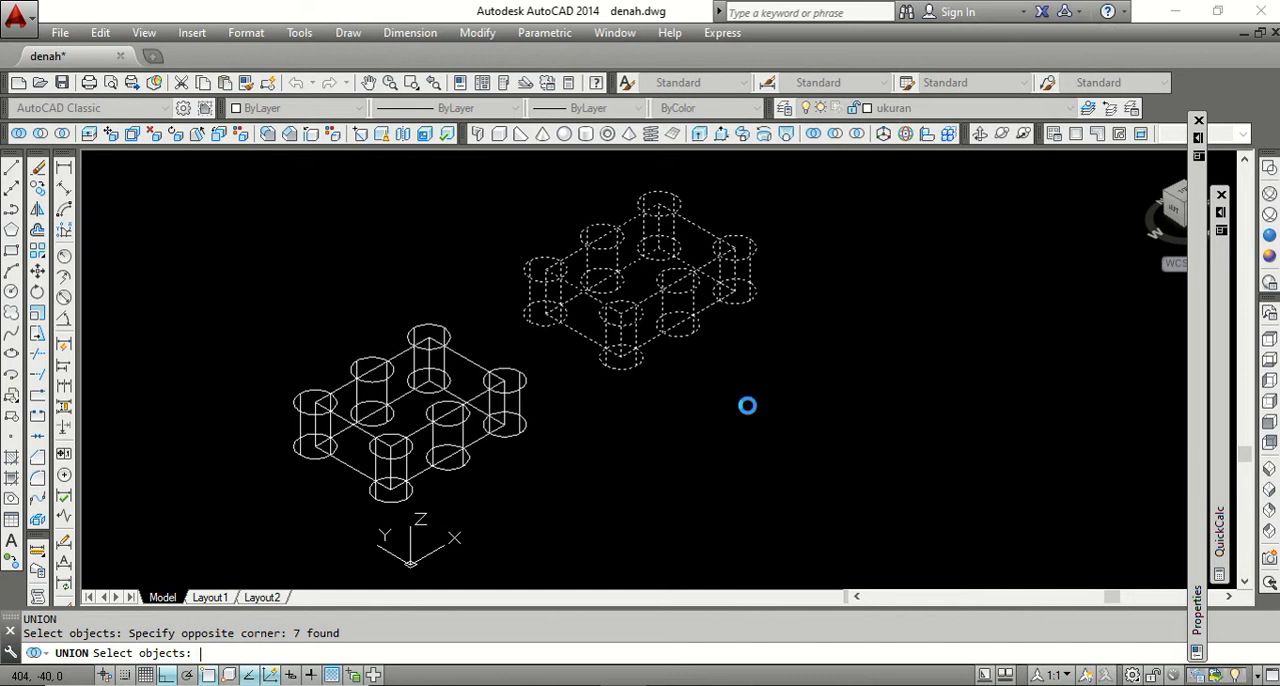
key("Return")
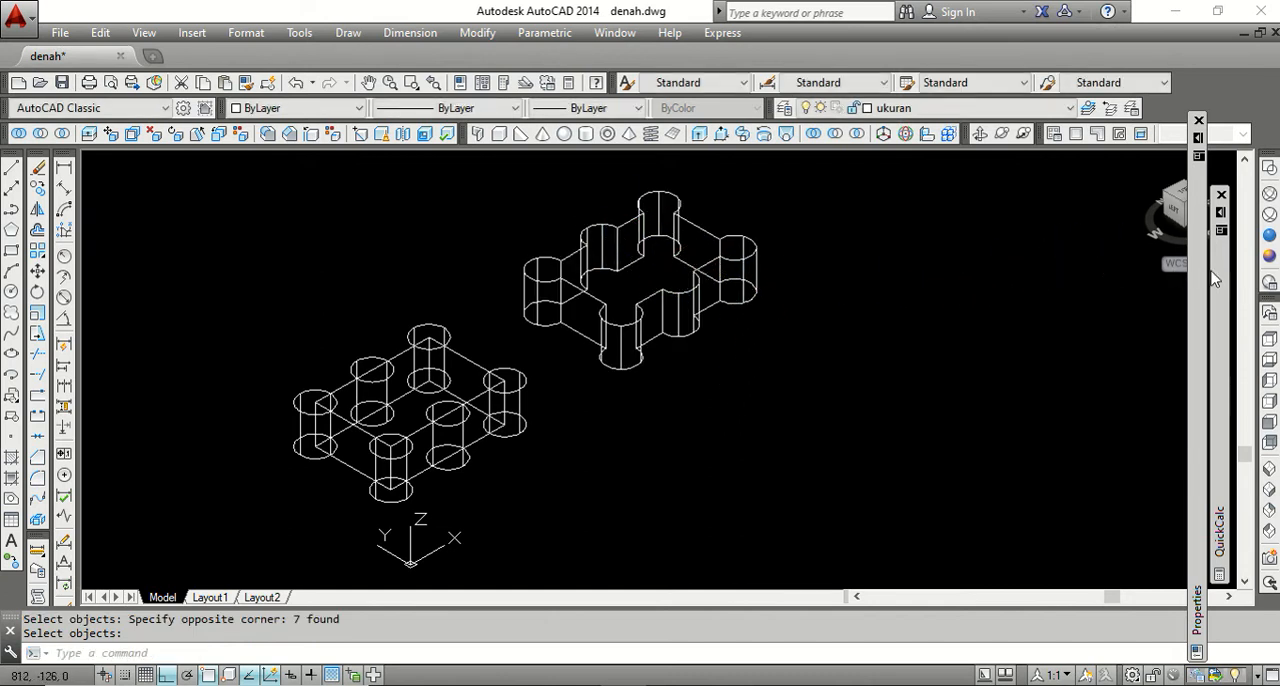
Show the model in the Conceptual style and compare the separate originals with the united copy by selecting parts of each.
left_click(1269, 256)
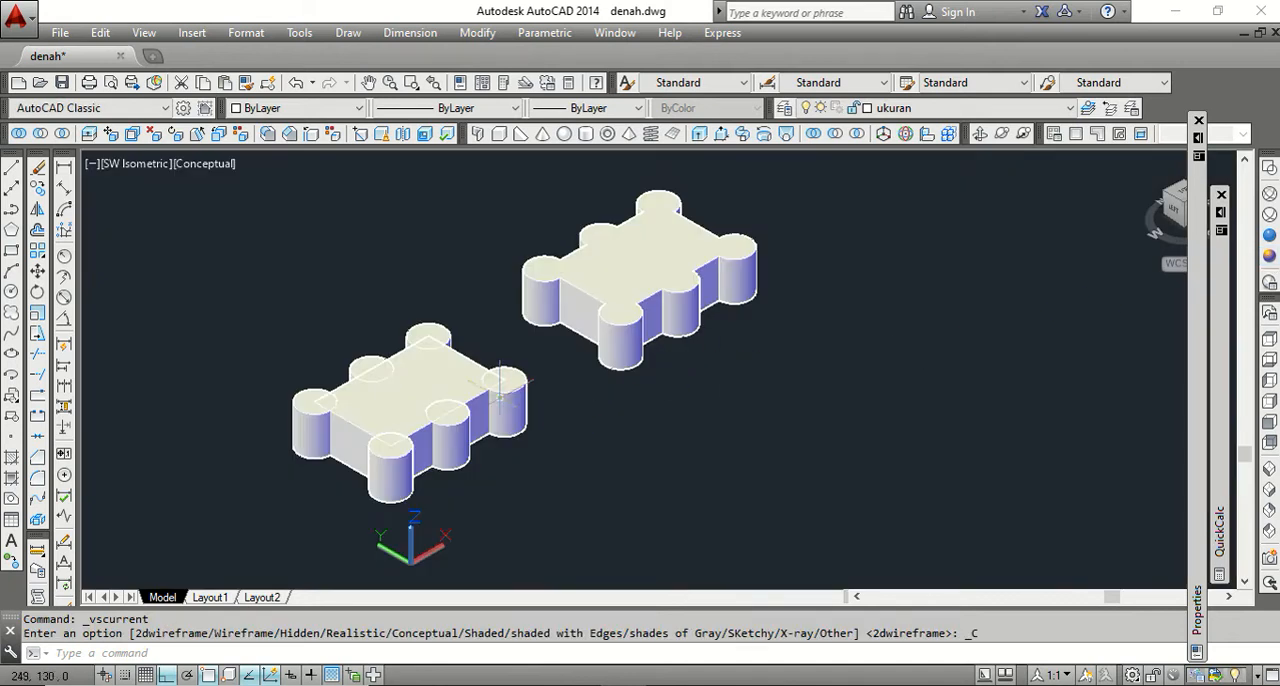
scroll(420, 375, "up", 2)
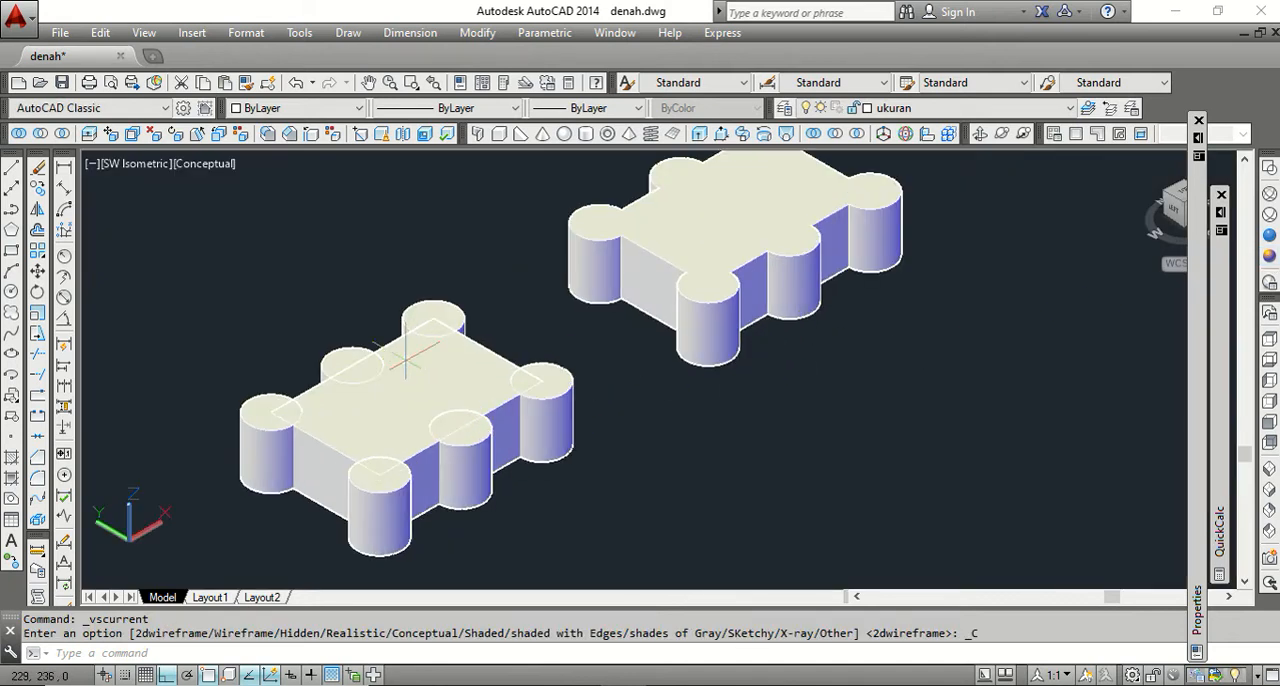
left_click(345, 368)
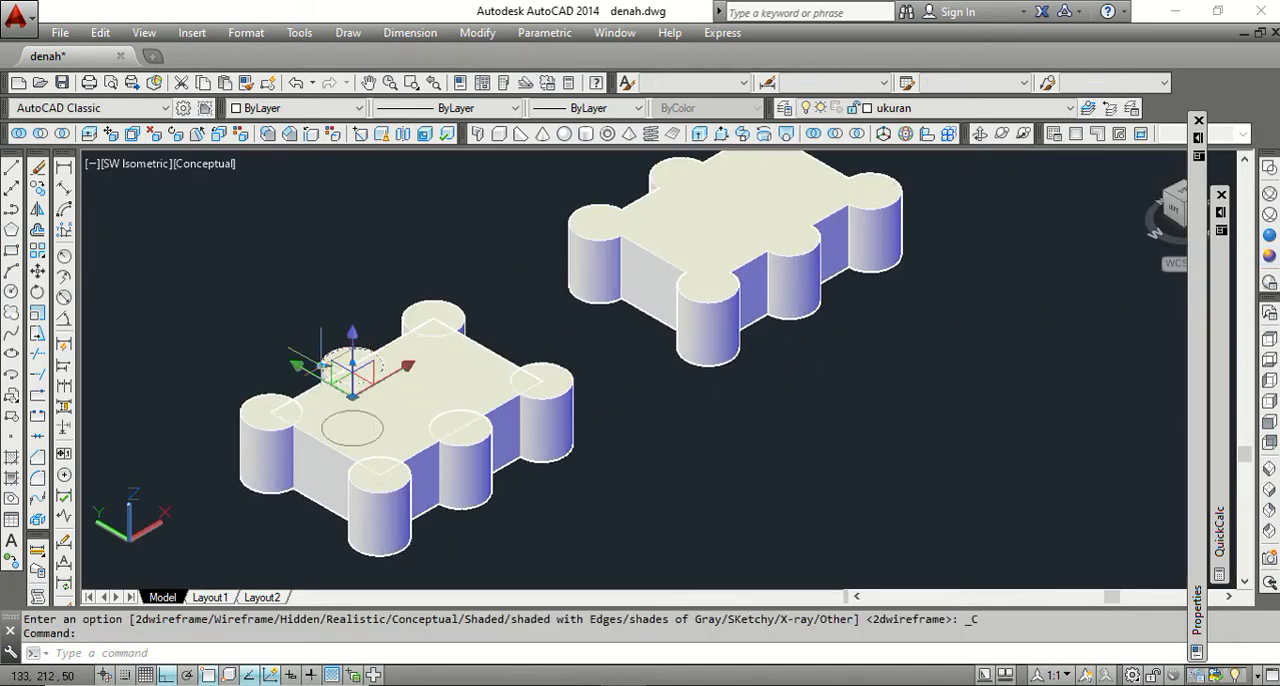
left_click(272, 390)
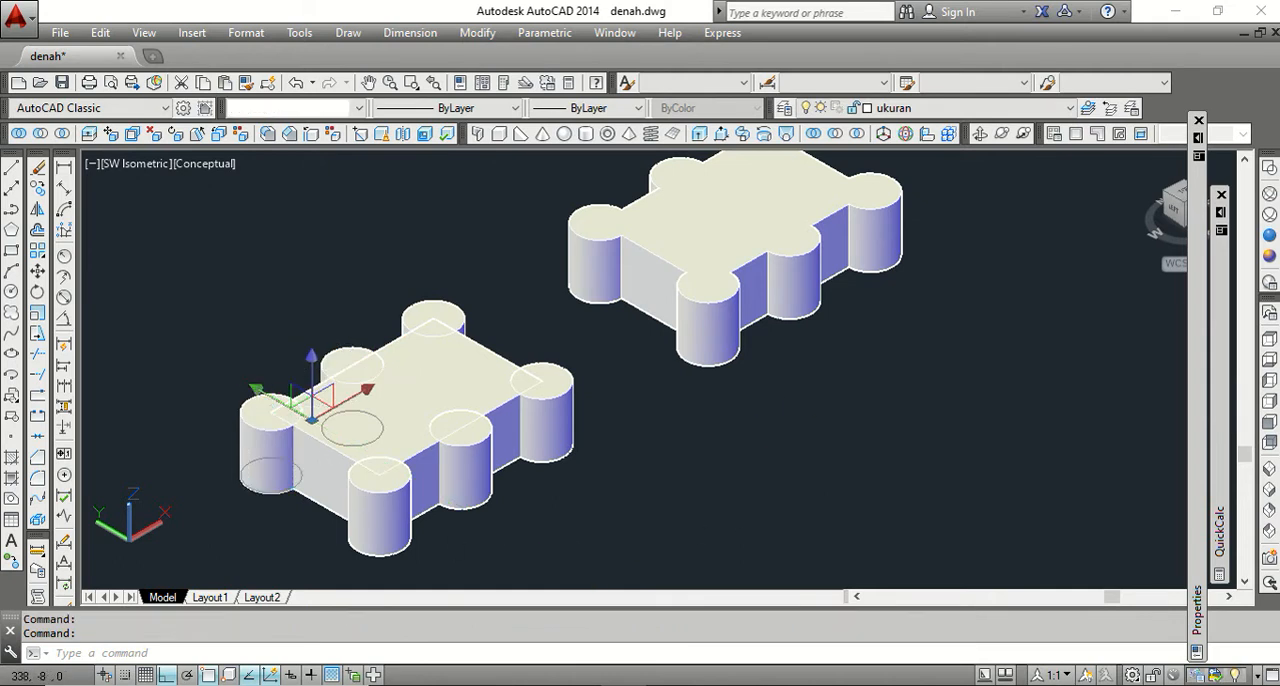
key("Escape")
scroll(761, 428, "down", 2)
scroll(745, 362, "up", 2)
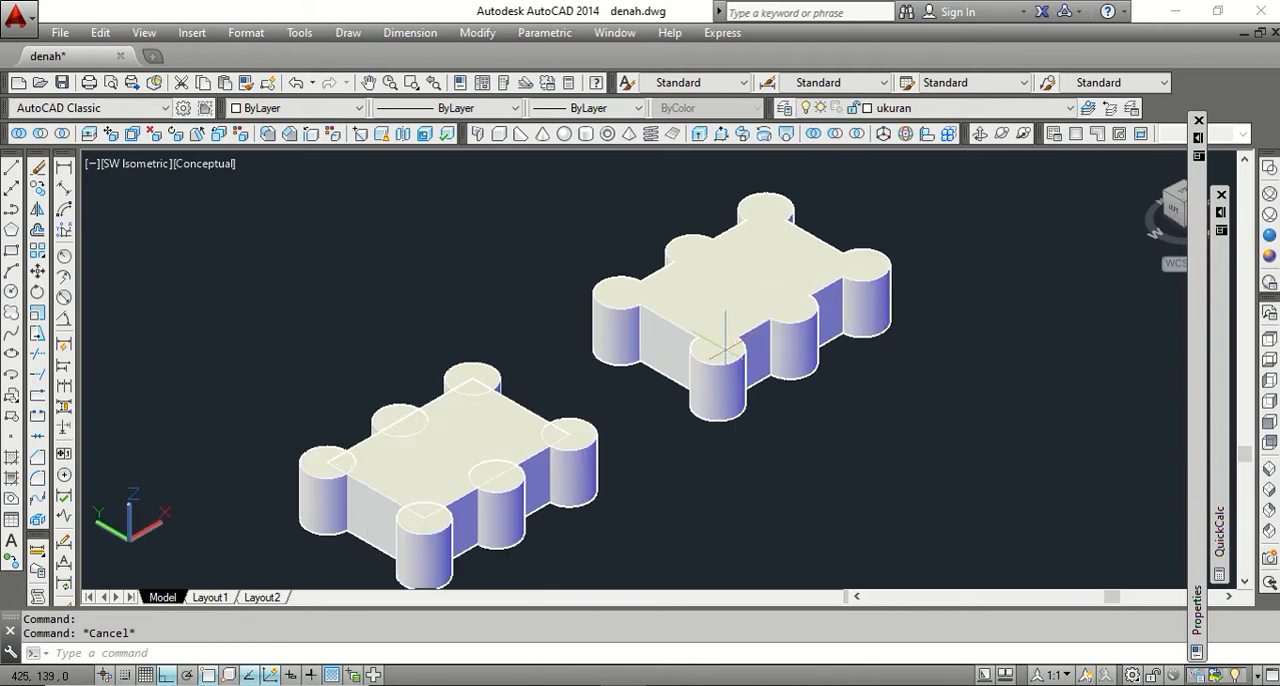
left_click(725, 352)
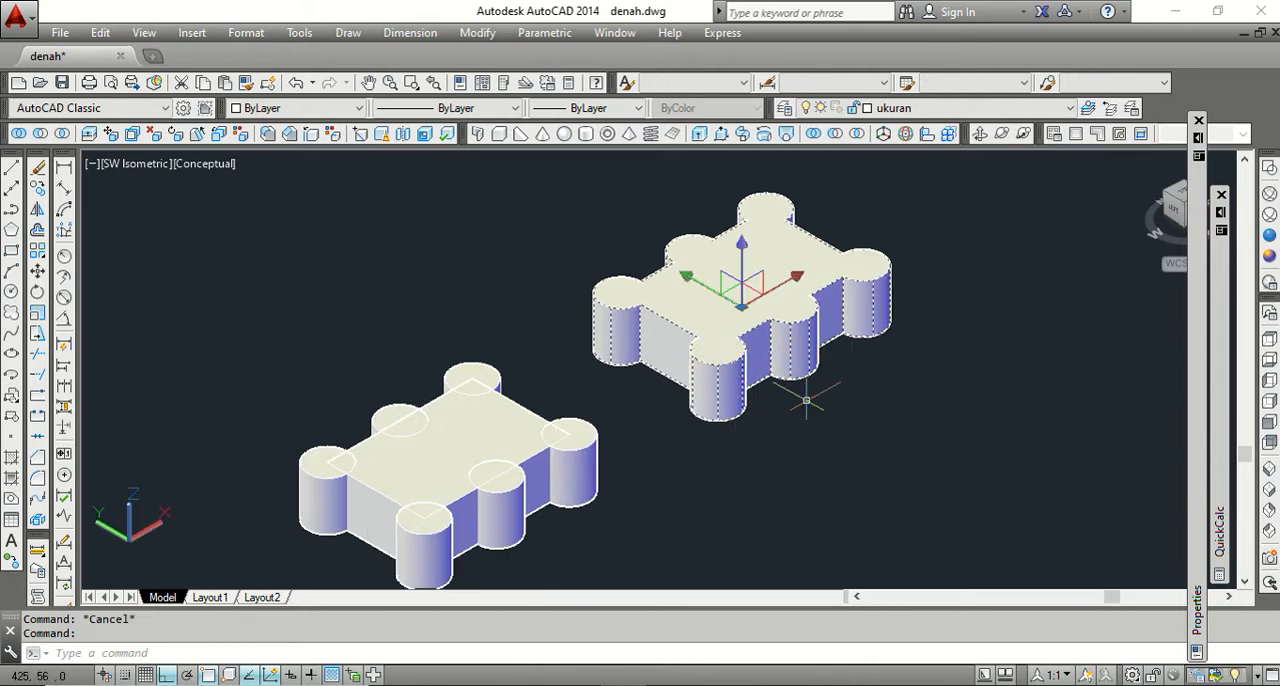
scroll(649, 378, "down", 2)
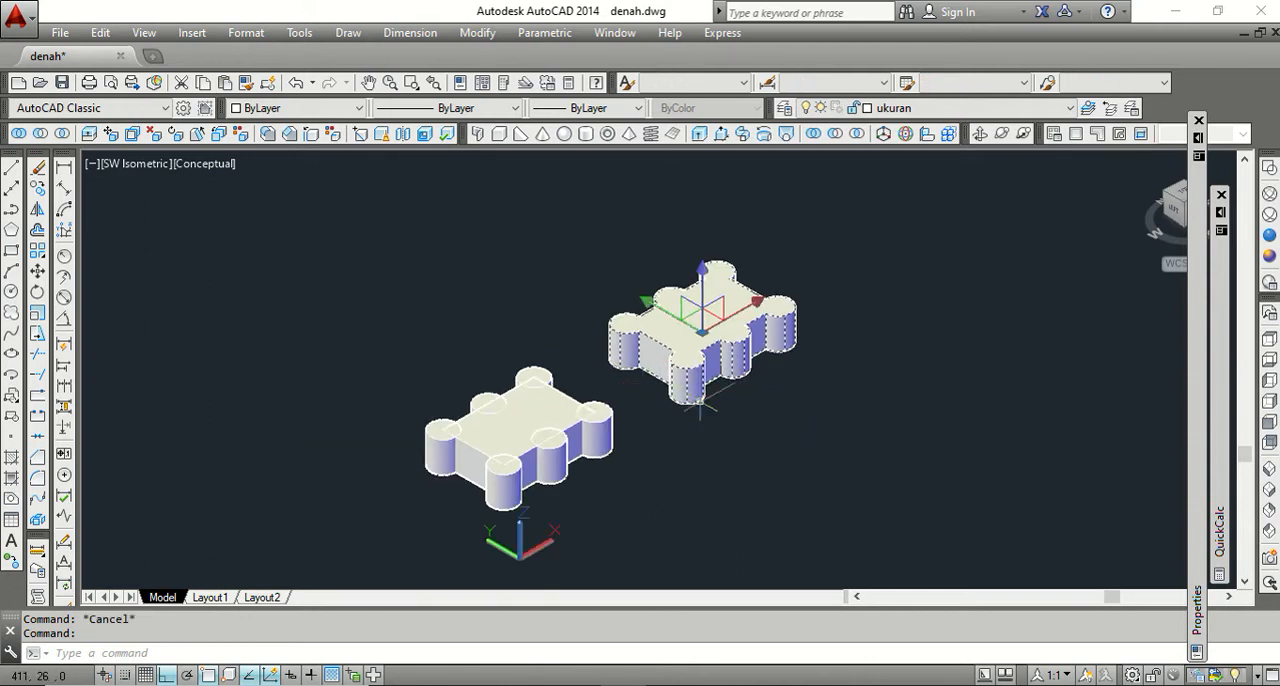
key("Escape")
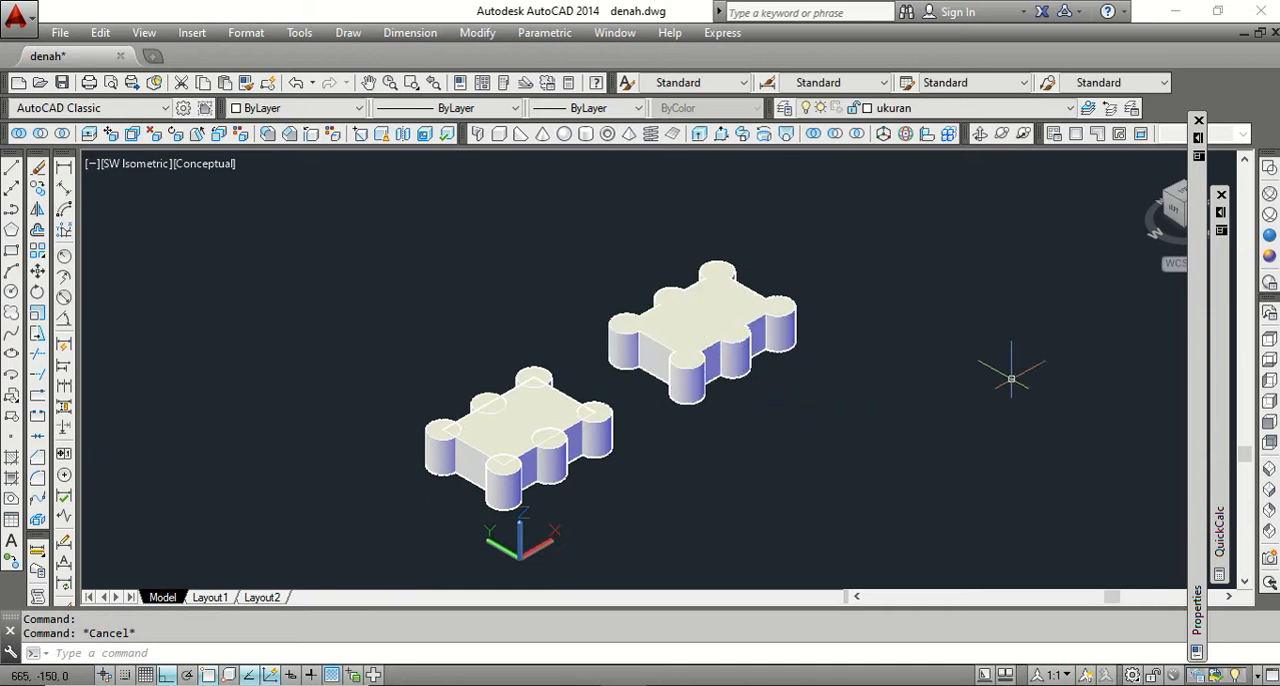
Set the visual style back to 2D Wireframe for both solid sets.
left_click(1268, 167)
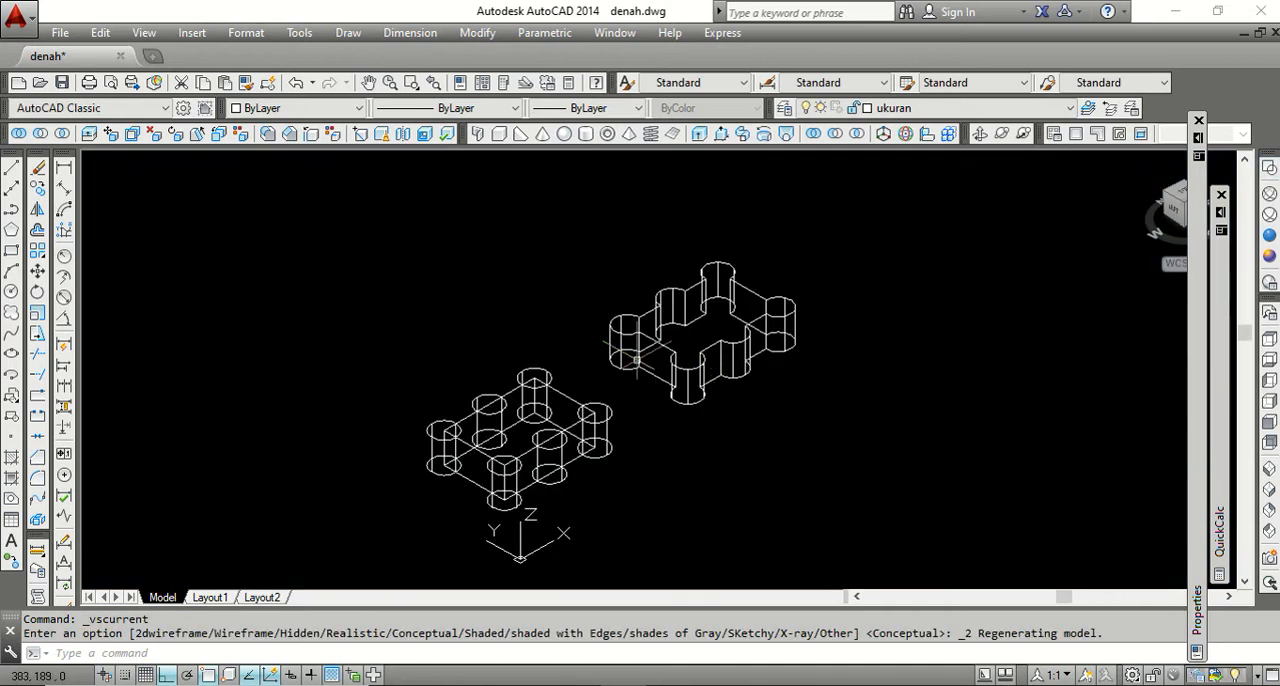
scroll(510, 330, "down", 1)
scroll(628, 387, "up", 2)
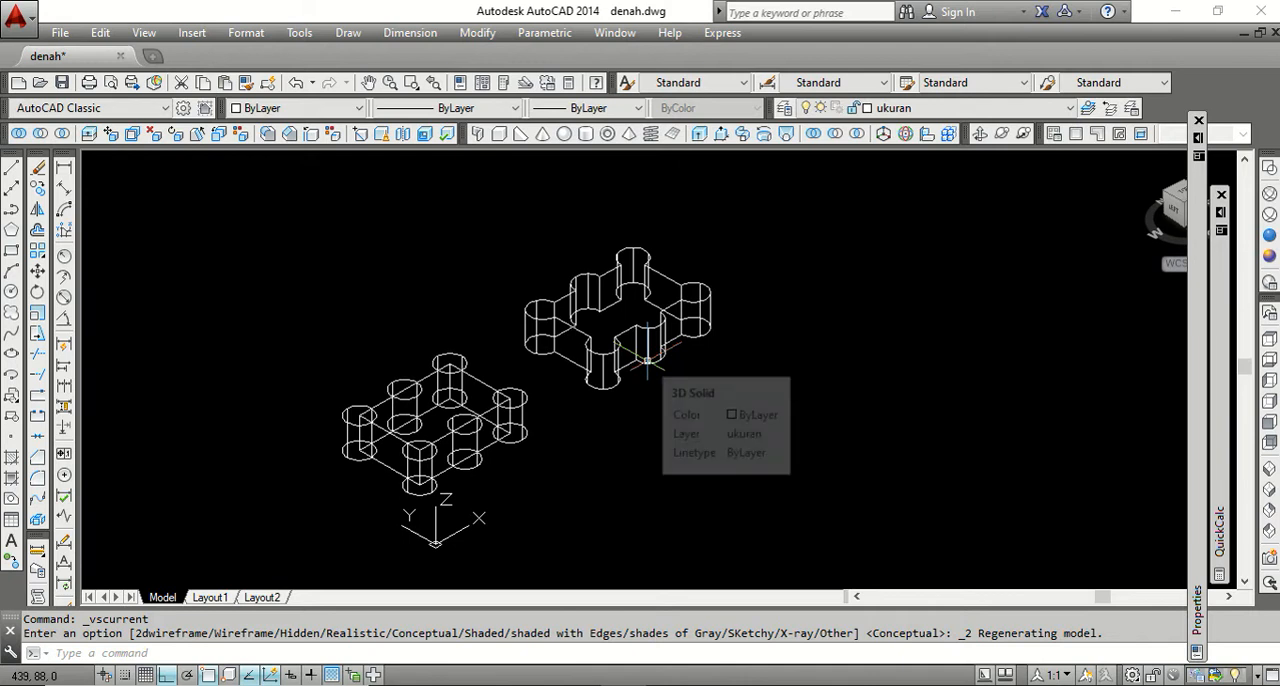
scroll(510, 300, "down", 1)
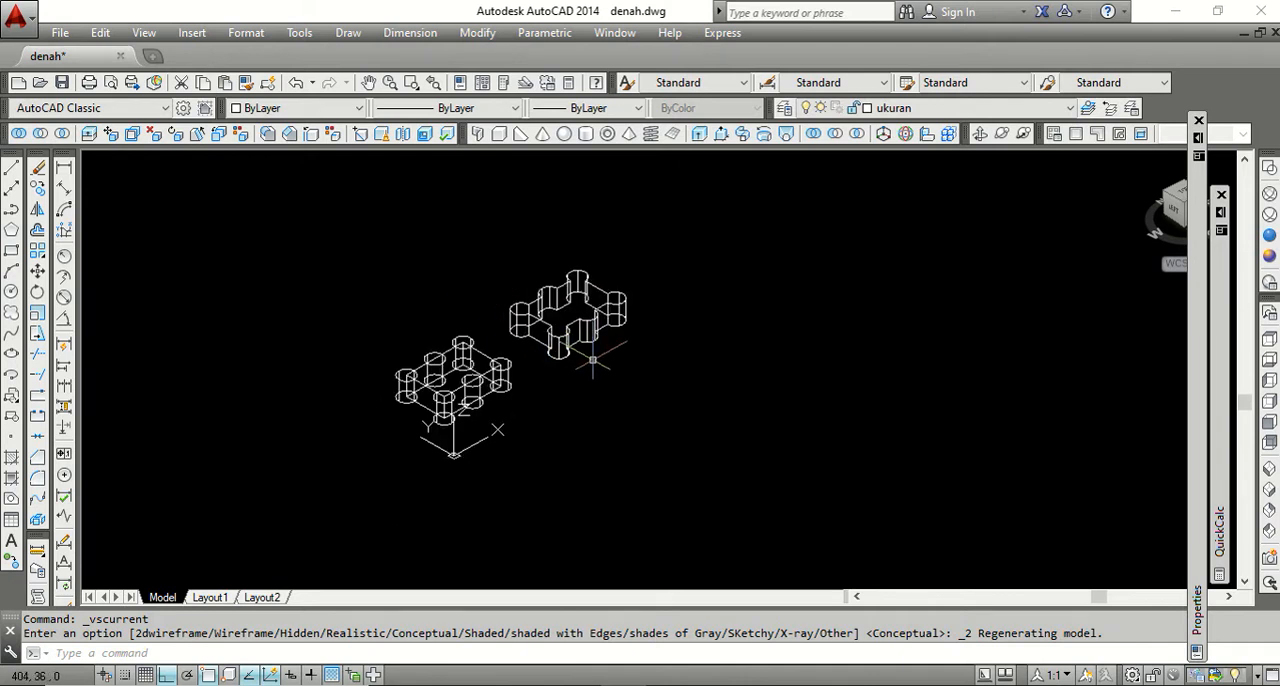
scroll(594, 368, "up", 1)
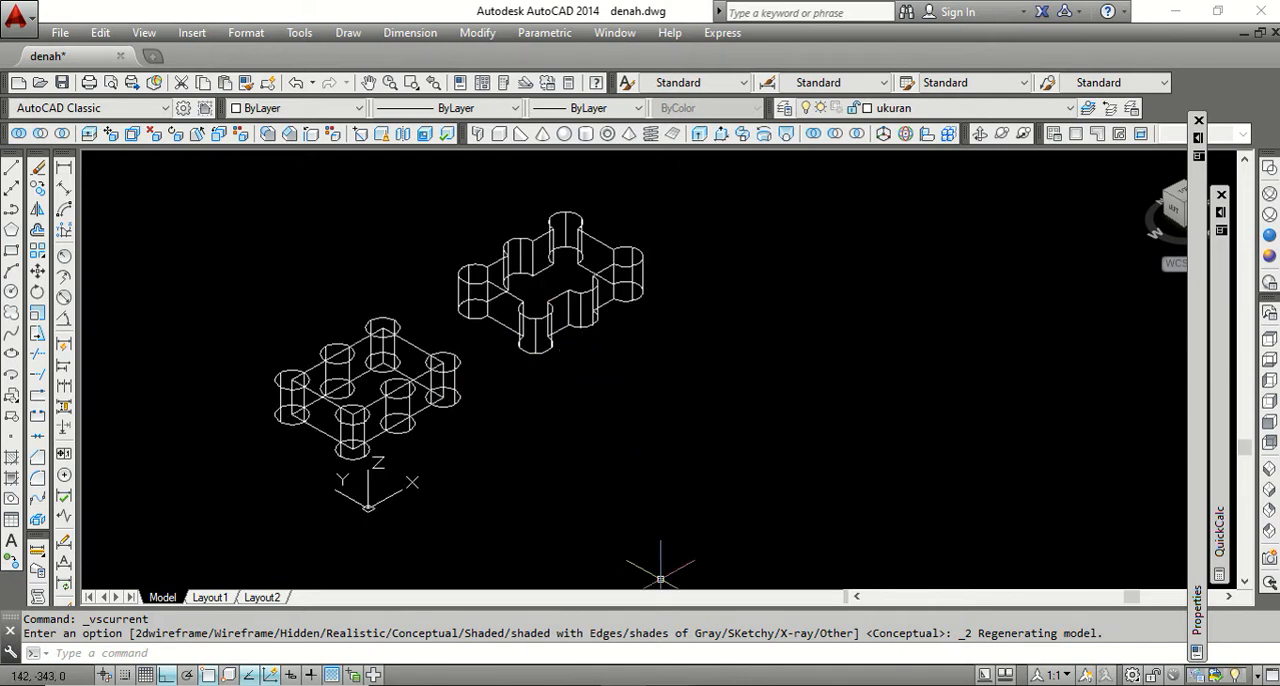
Switch to Word, select the SUBTRACT entry in the 3D Solid Editing list, and return to AutoCAD.
key("alt+Tab")
left_click_drag(502, 288, 378, 288)
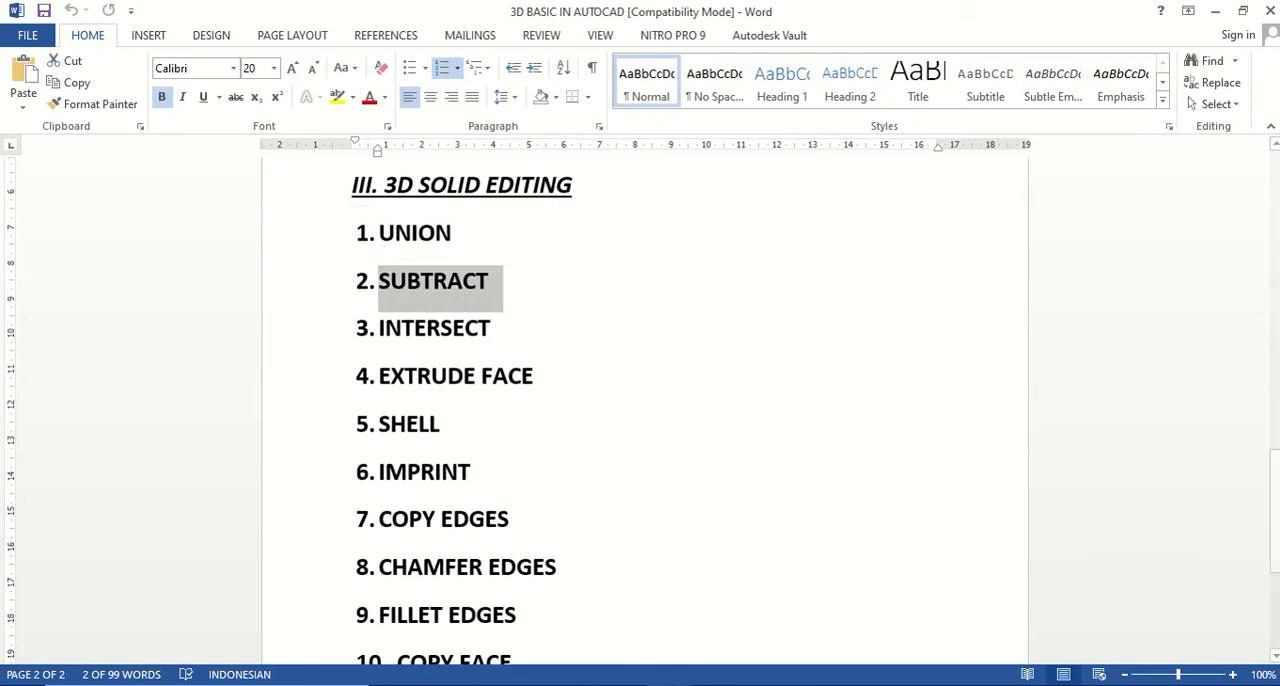
key("alt+Tab")
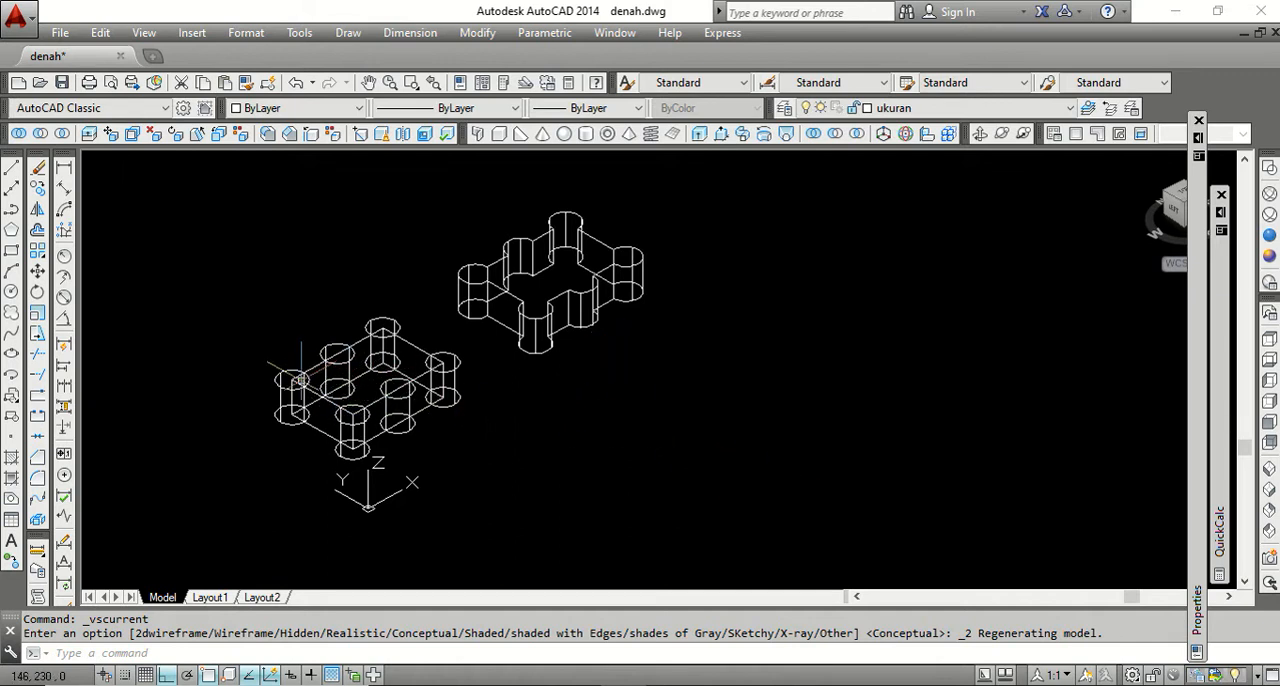
Copy the original plate and its six cylinders about 280 units along the negative Y direction.
left_click(37, 188)
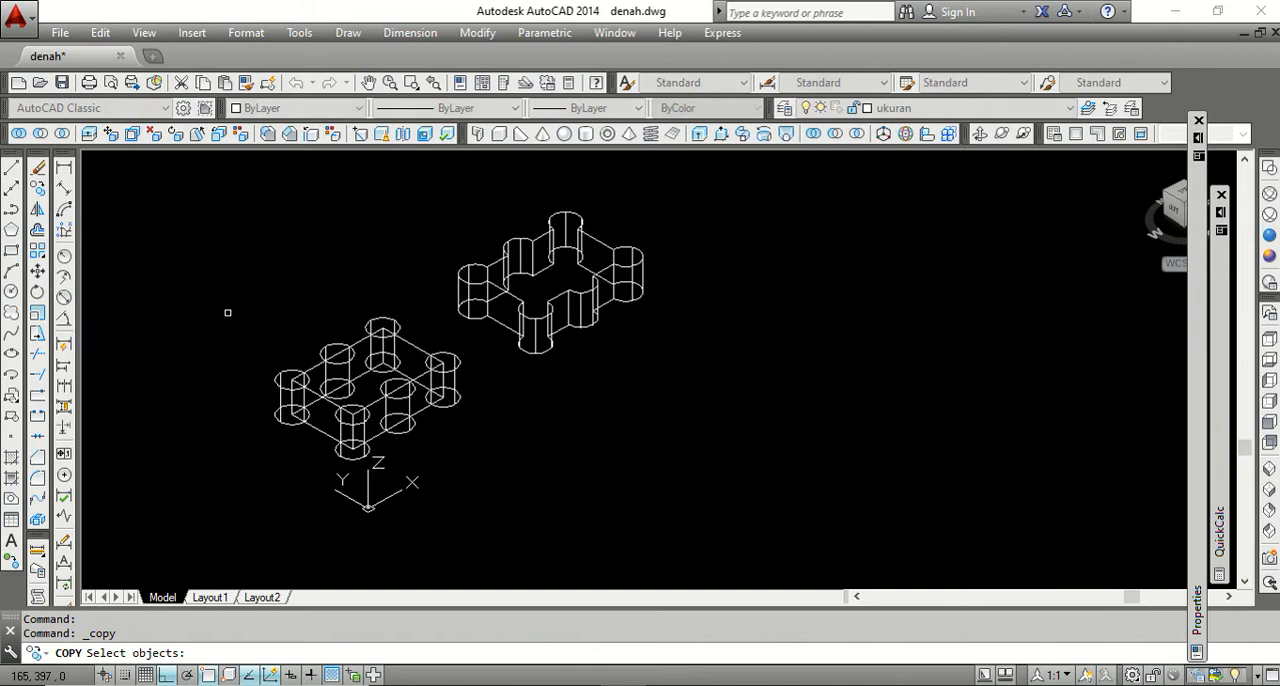
left_click(230, 320)
left_click(465, 505)
left_click(481, 429)
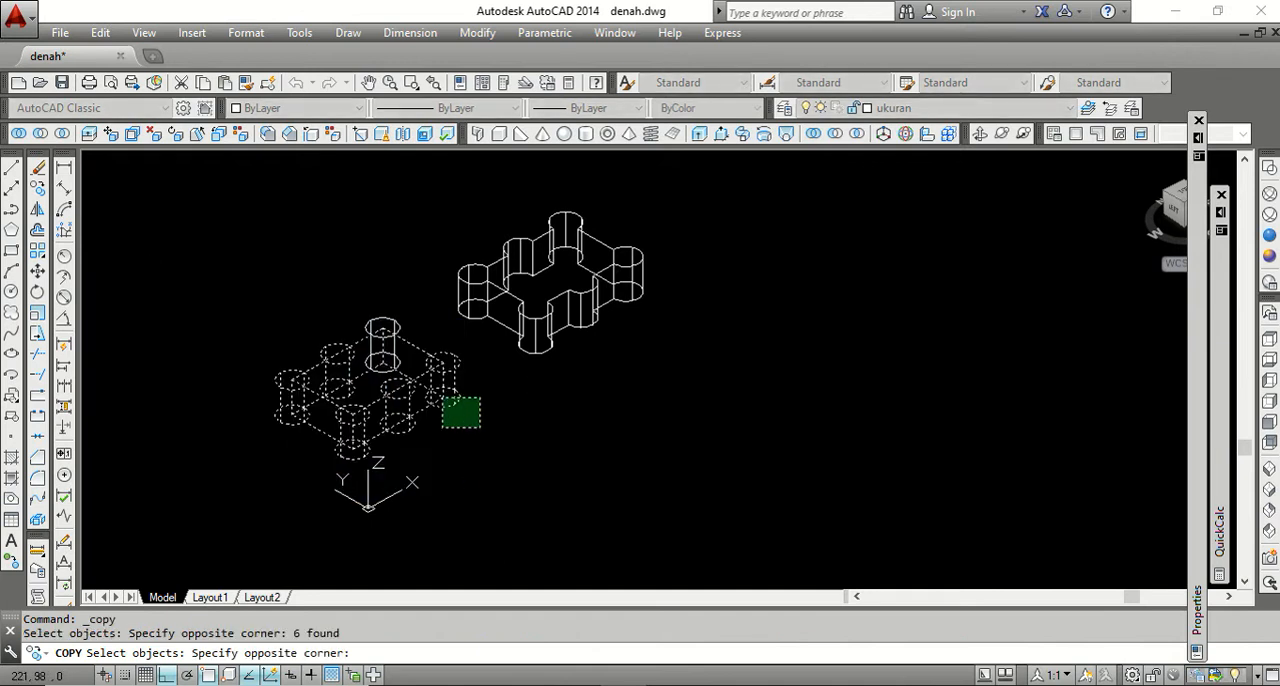
left_click(385, 358)
key("Return")
left_click(491, 417)
left_click(675, 497)
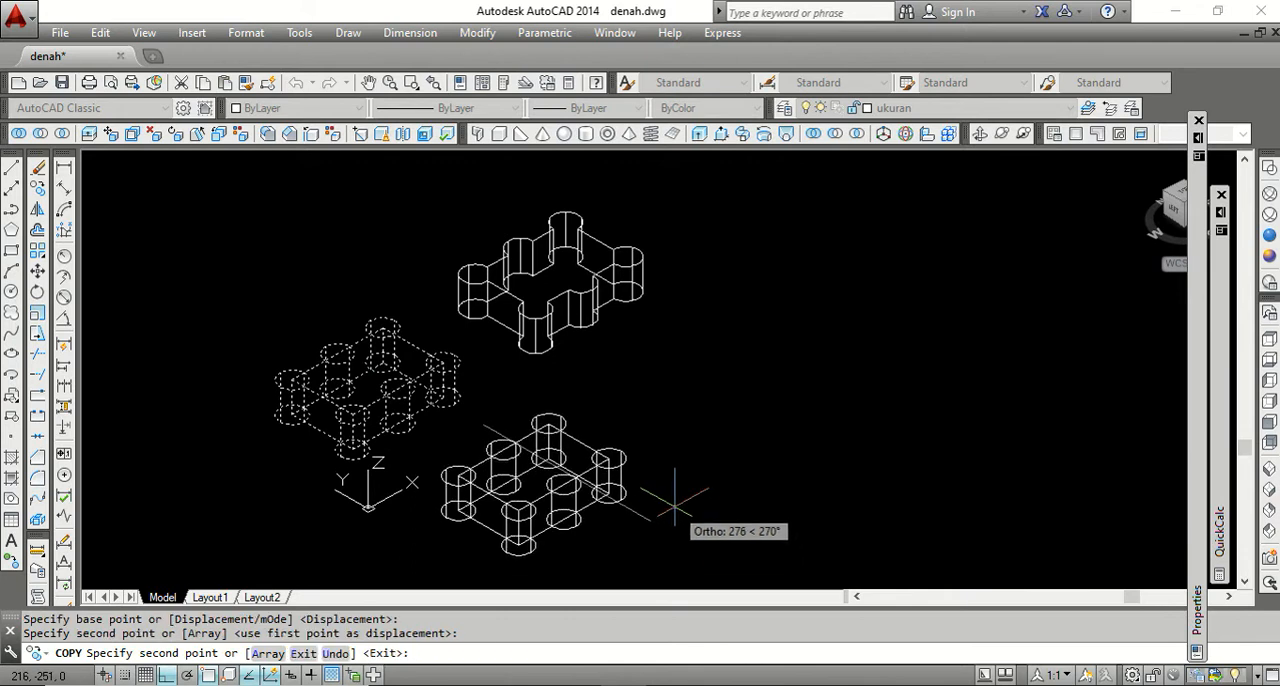
key("Return")
Examine how the six cylinders overlap the edges and corners of the newly copied plate.
scroll(600, 372, "down", 2)
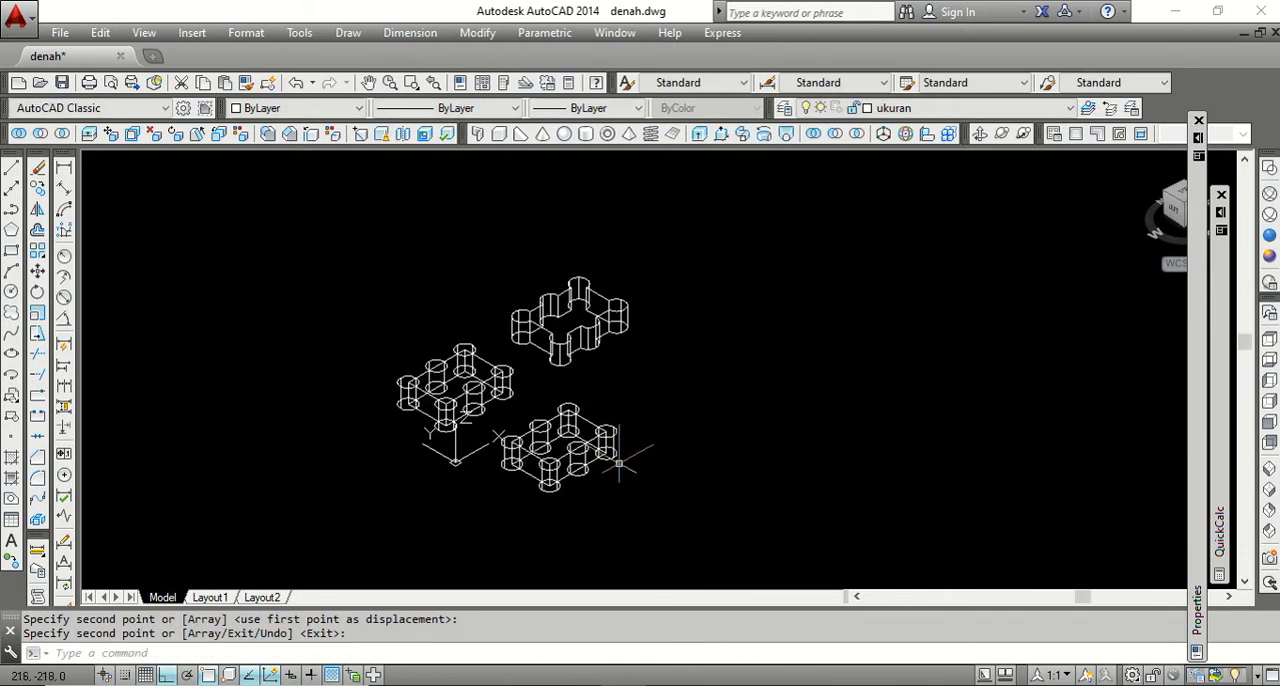
scroll(592, 452, "up", 2)
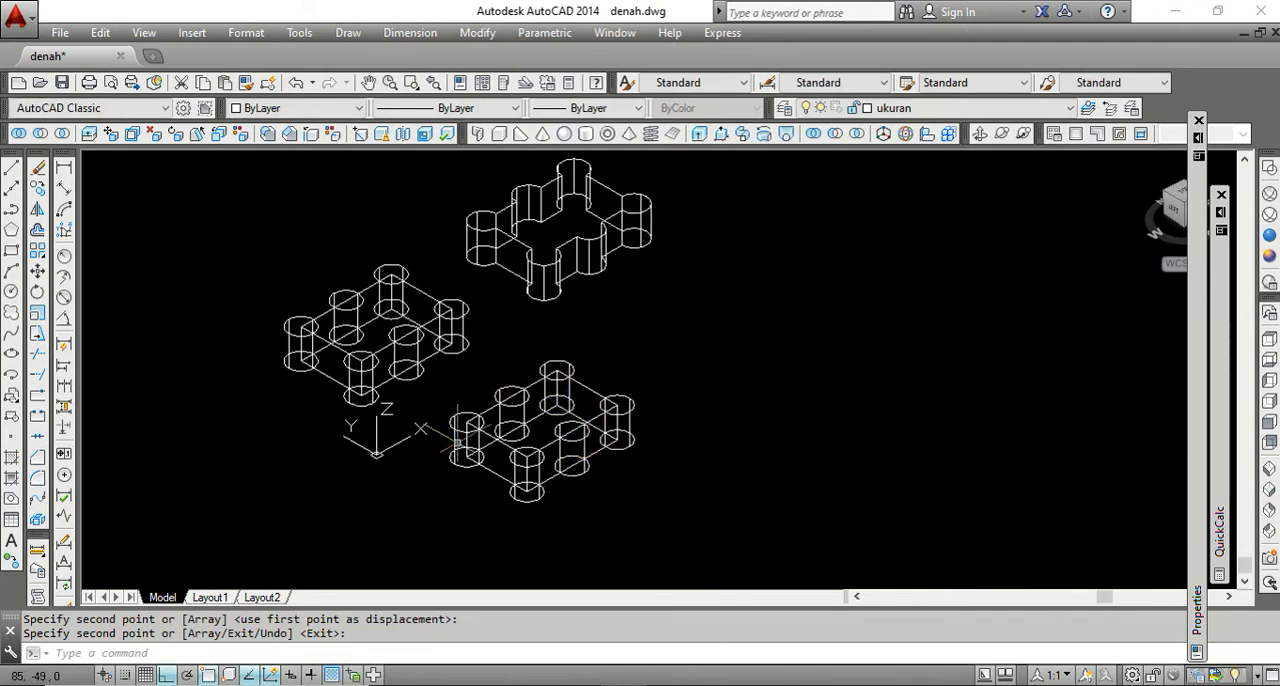
scroll(538, 410, "up", 2)
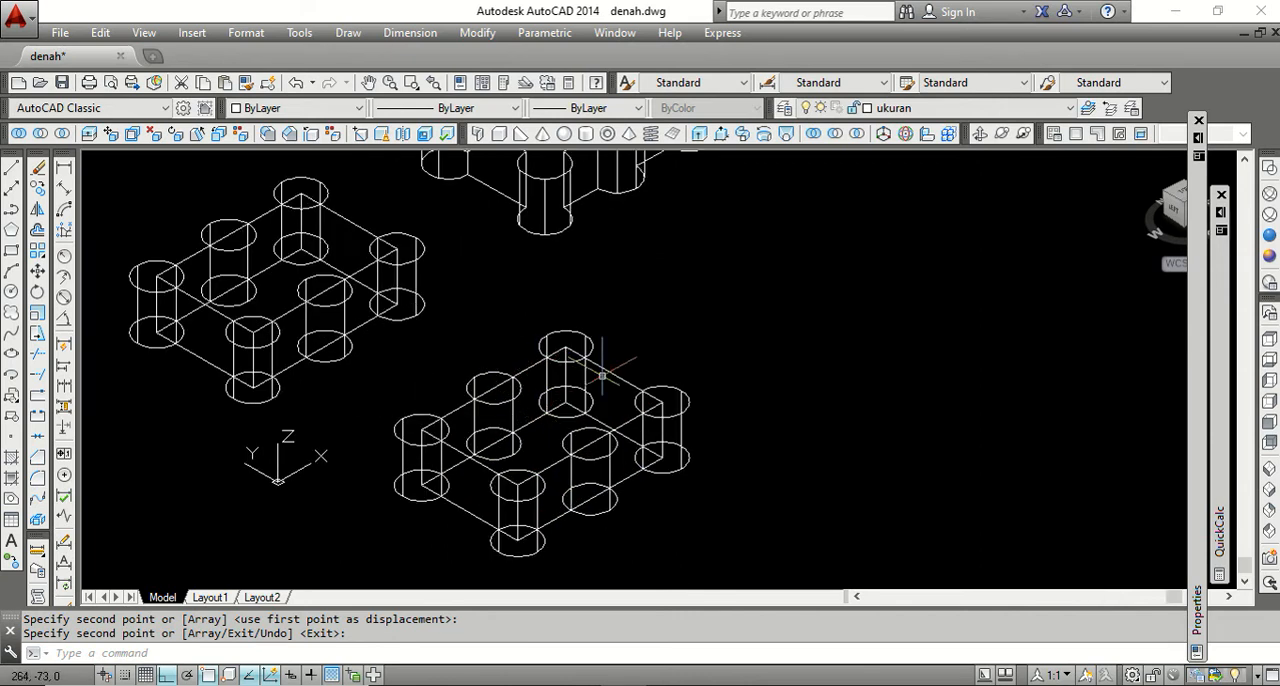
scroll(529, 355, "down", 2)
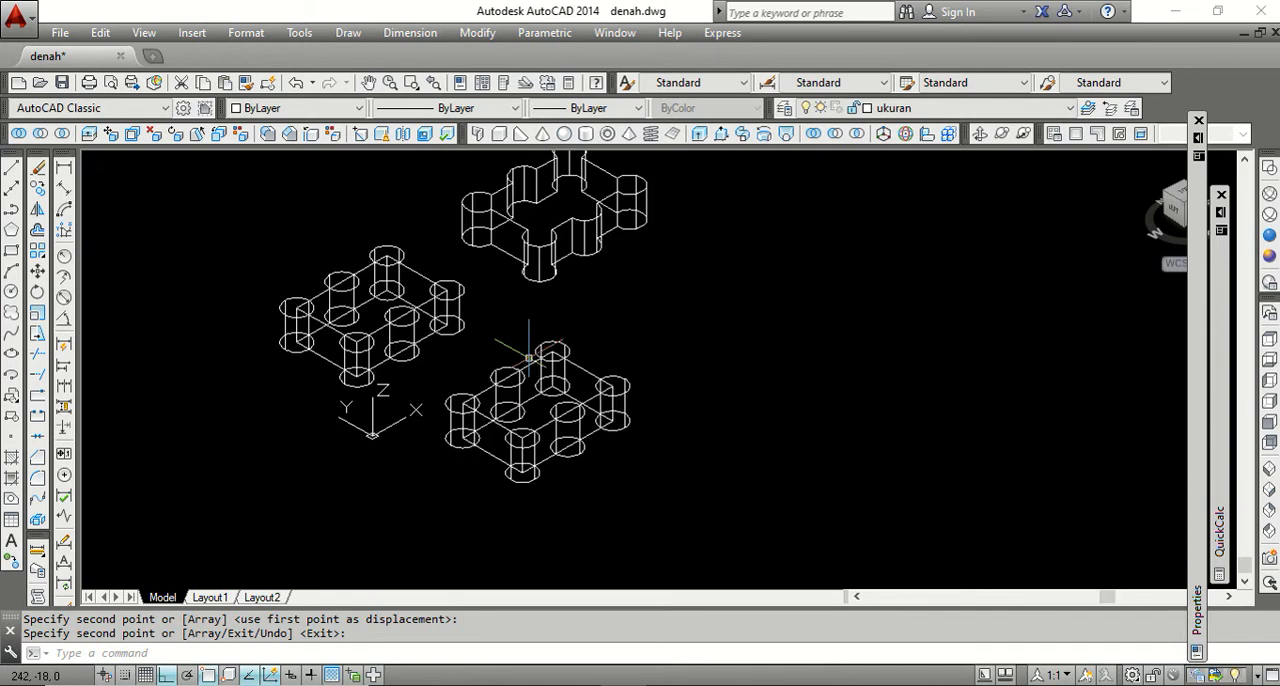
scroll(529, 355, "up", 2)
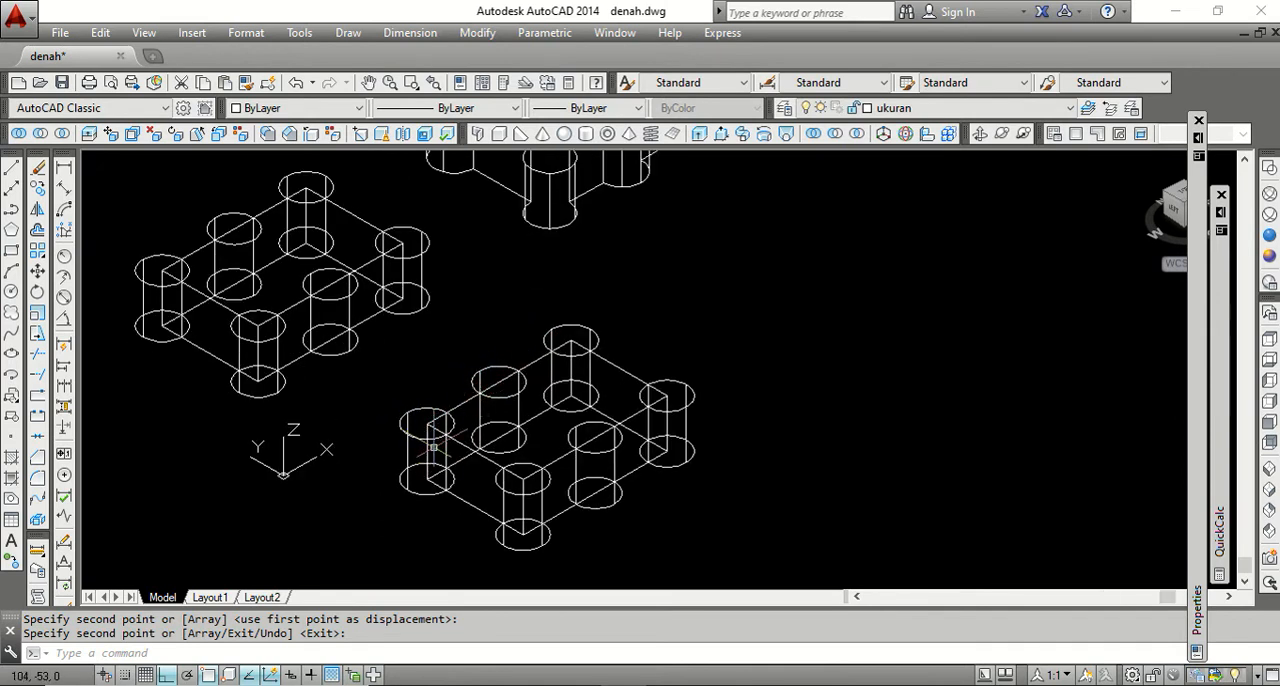
scroll(428, 424, "down", 2)
scroll(566, 405, "up", 2)
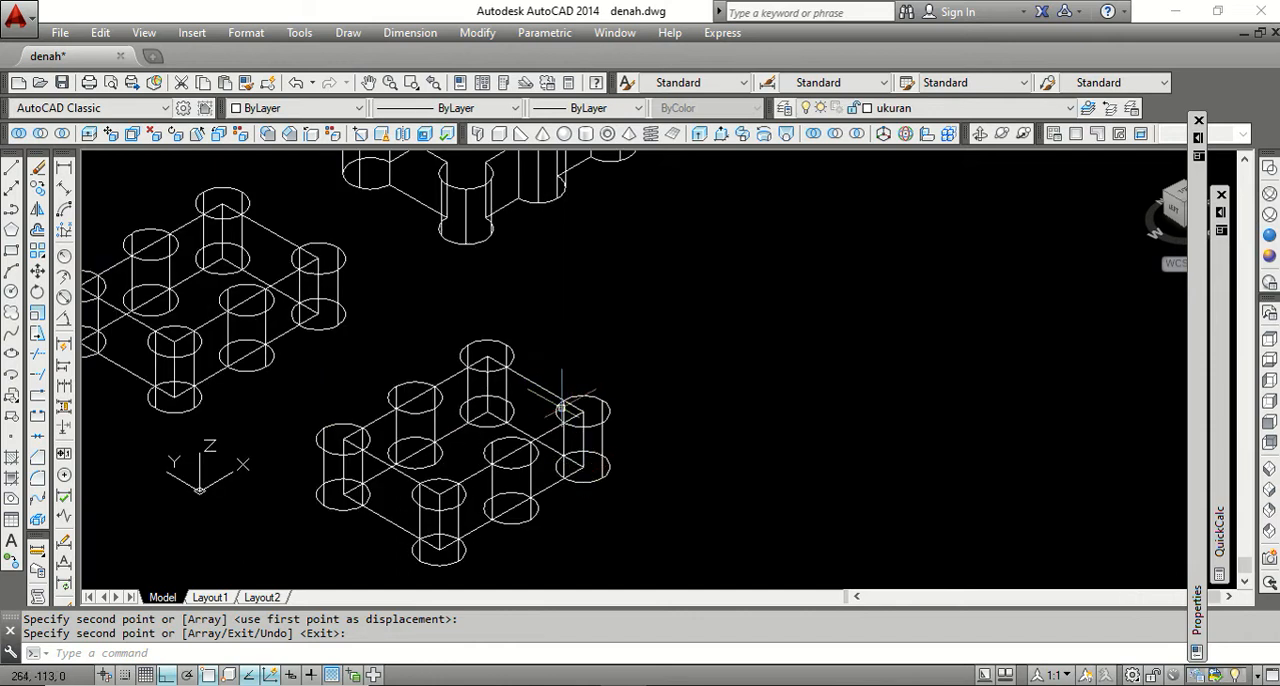
scroll(628, 306, "down", 2)
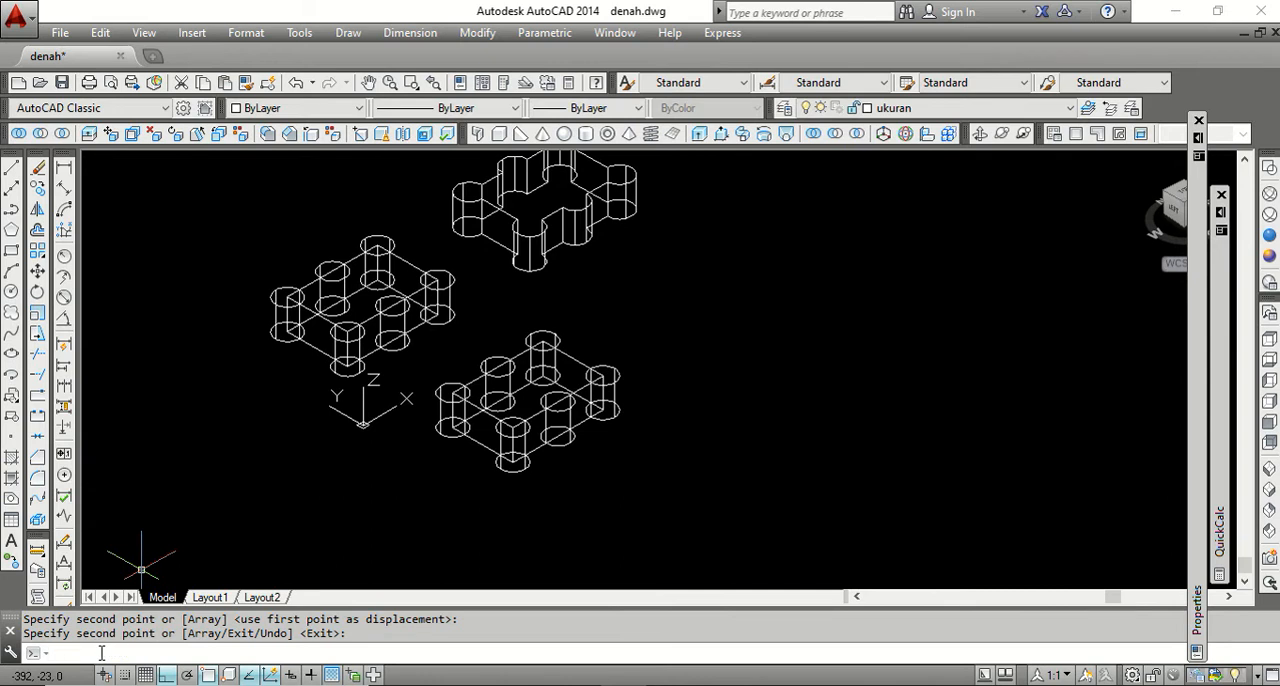
Subtract all six cylinders from the newly copied plate.
type("u")
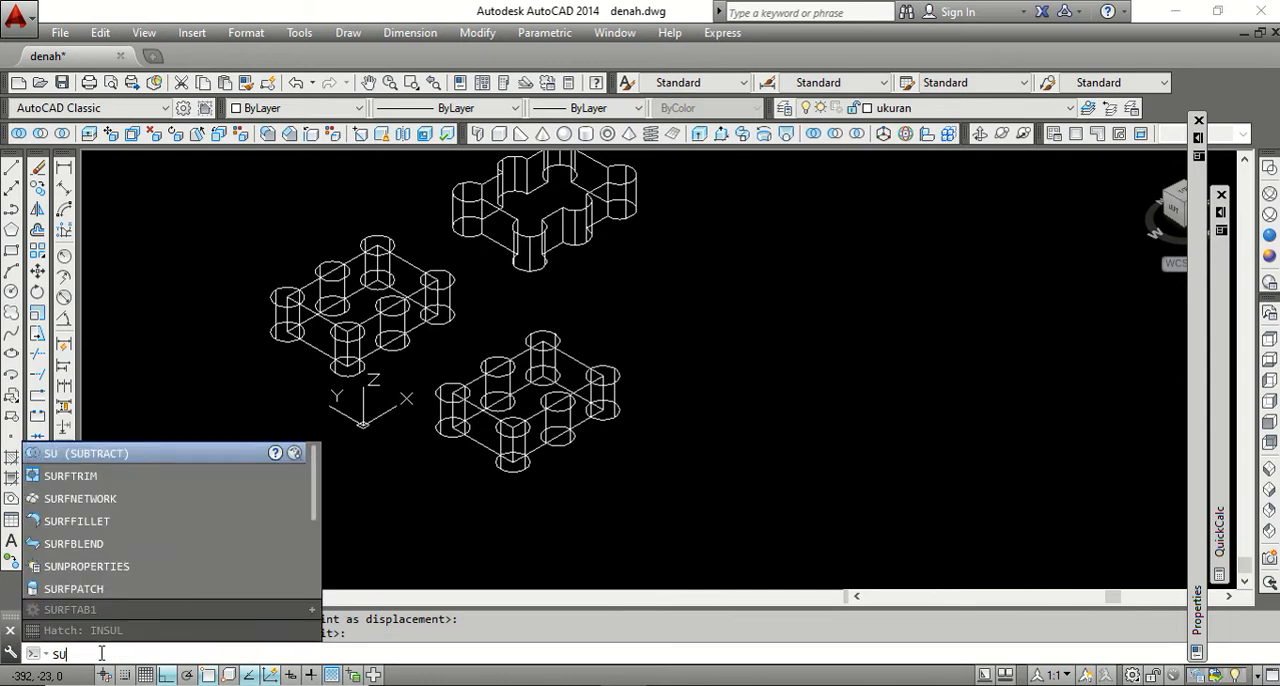
key("Return")
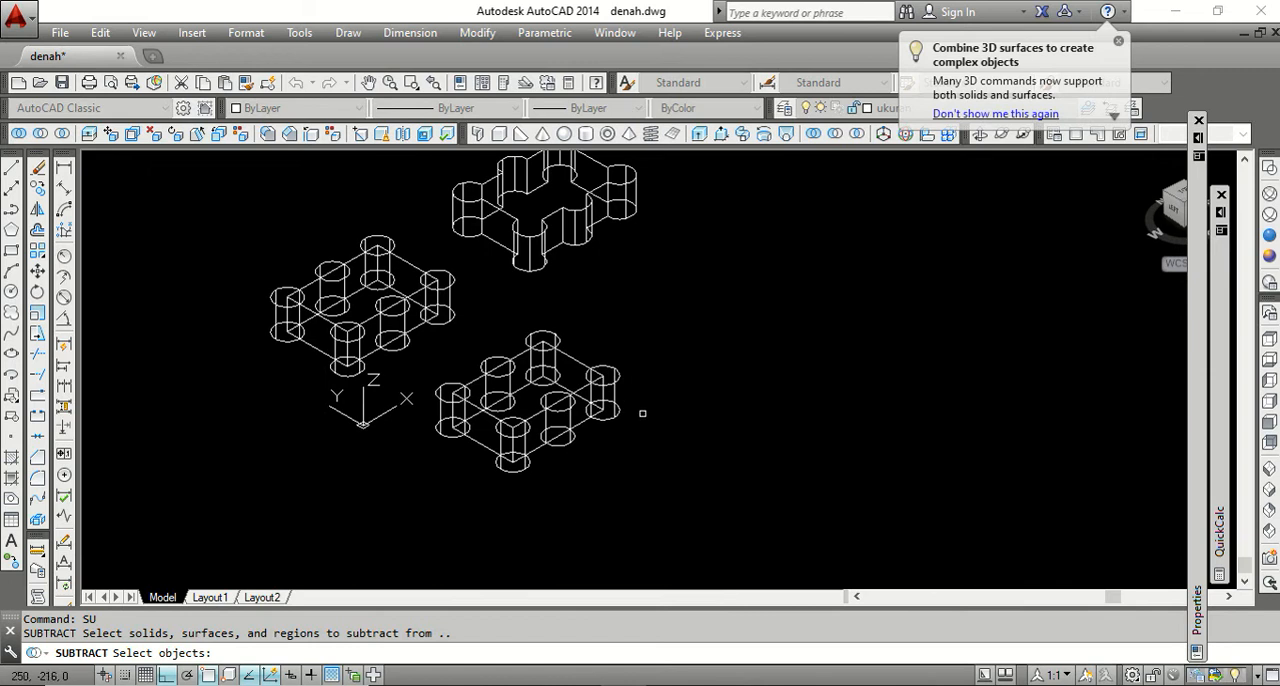
scroll(585, 347, "up", 2)
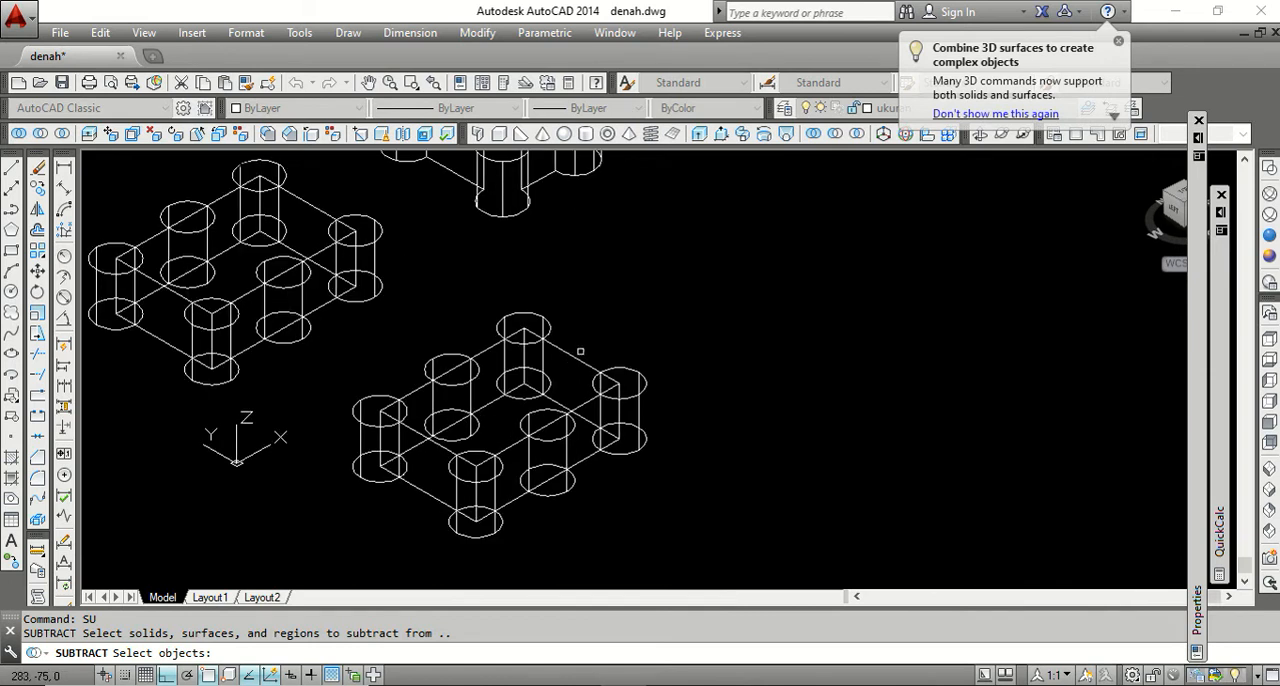
left_click(561, 348)
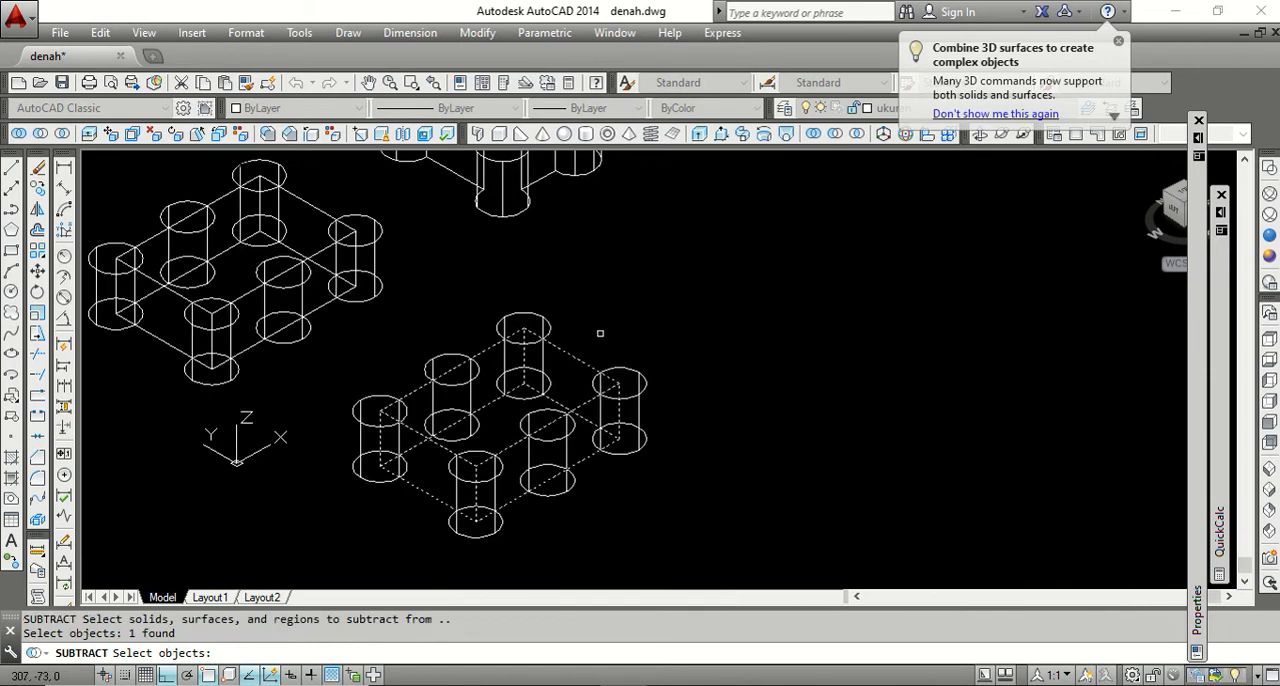
key("Return")
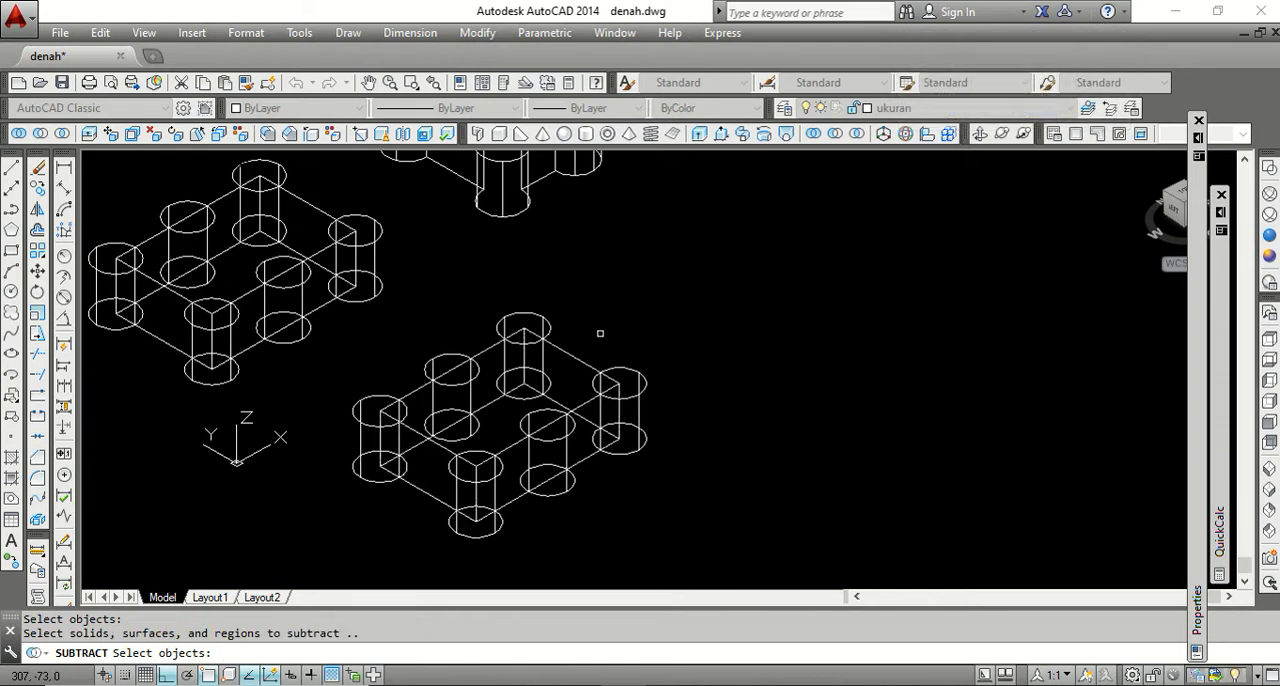
left_click(539, 316)
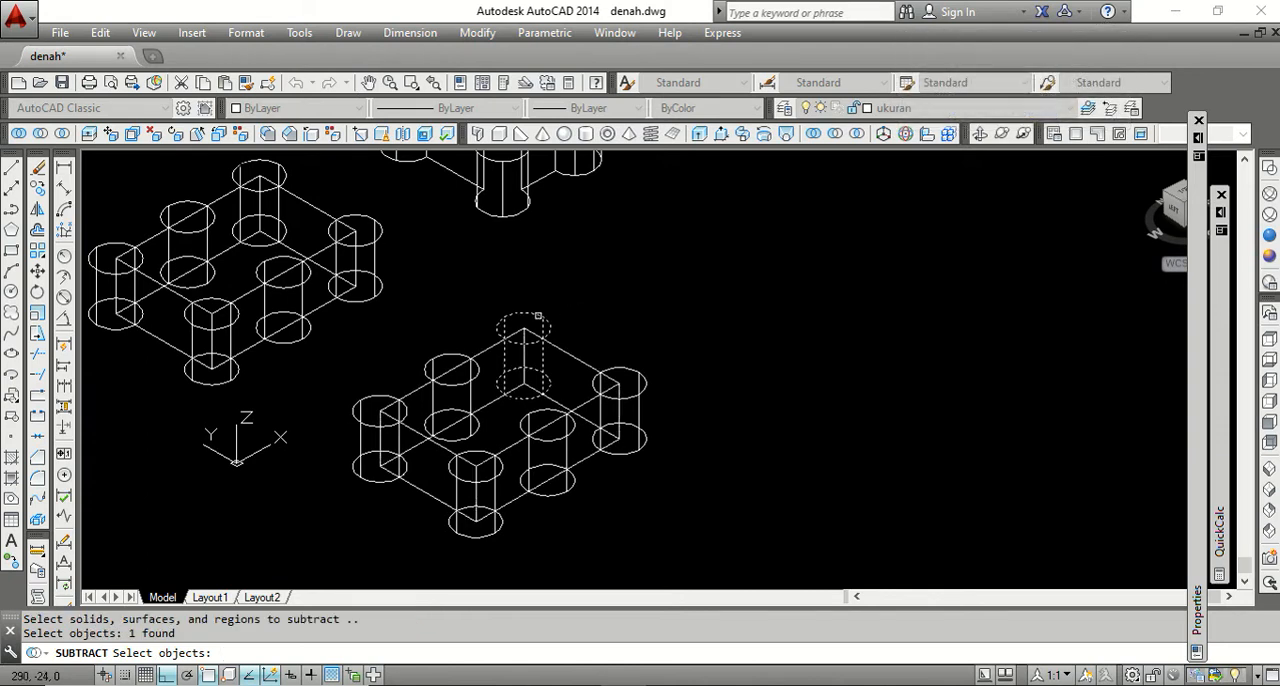
left_click(456, 354)
left_click(362, 404)
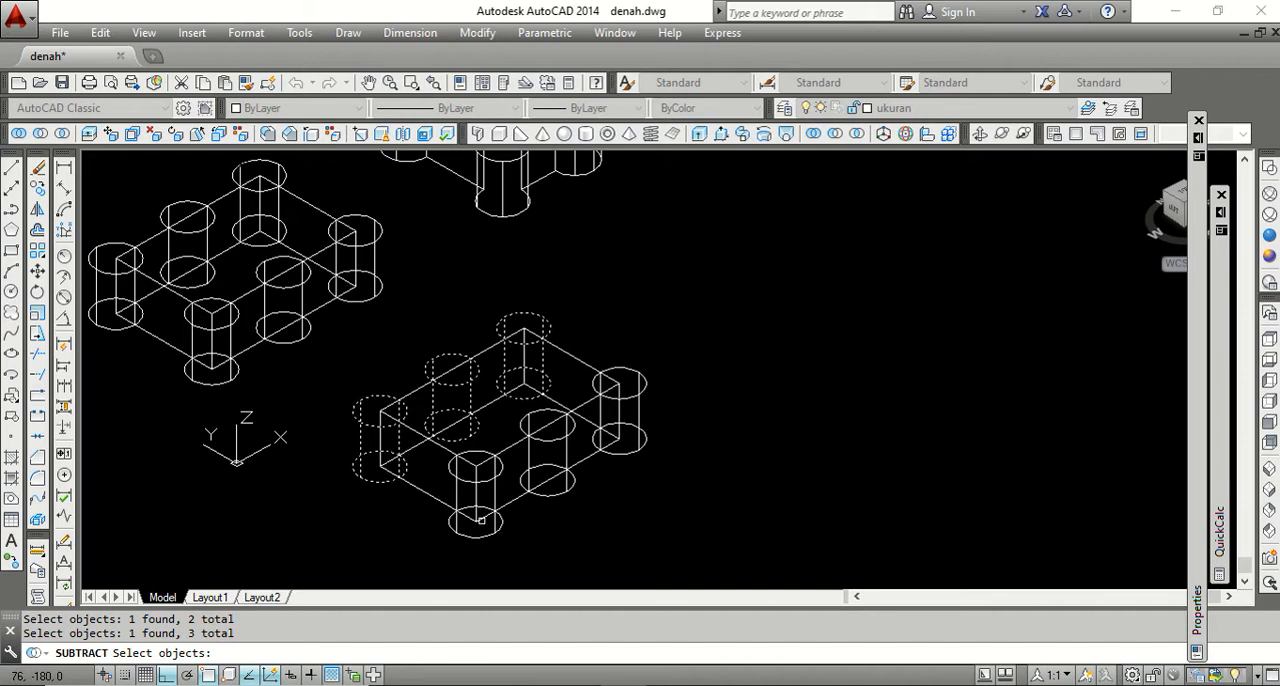
left_click(547, 443)
left_click(543, 437)
left_click(631, 399)
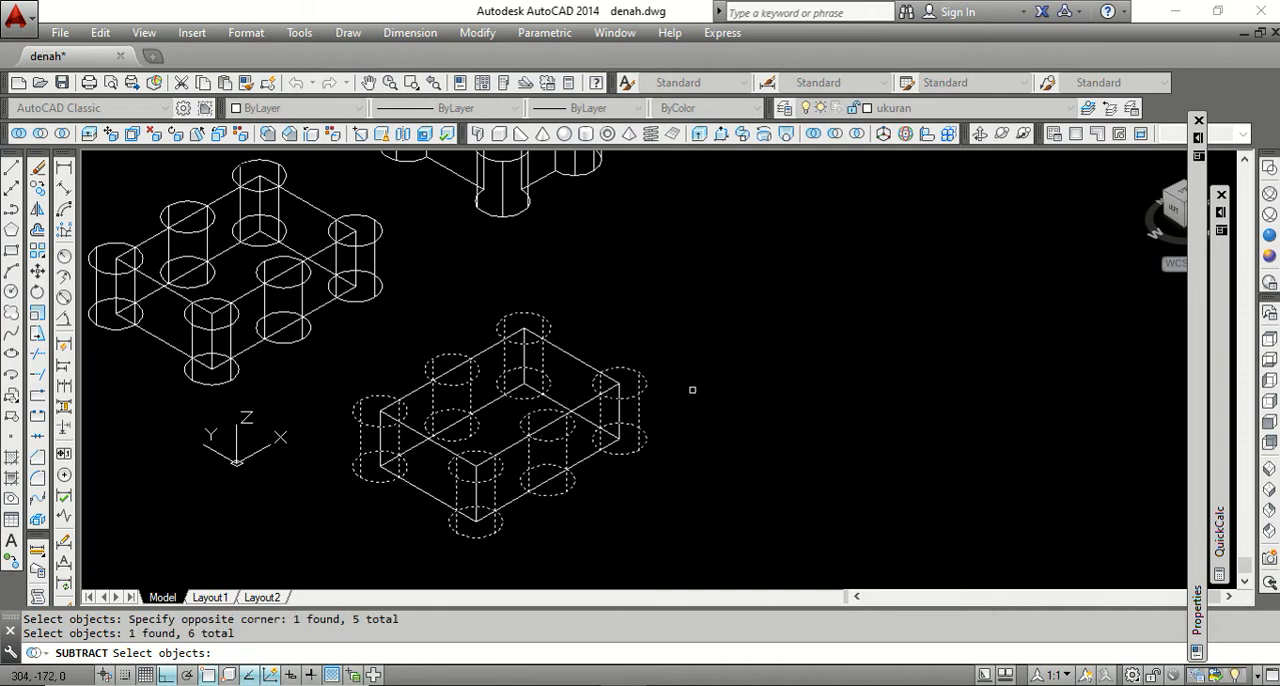
key("Return")
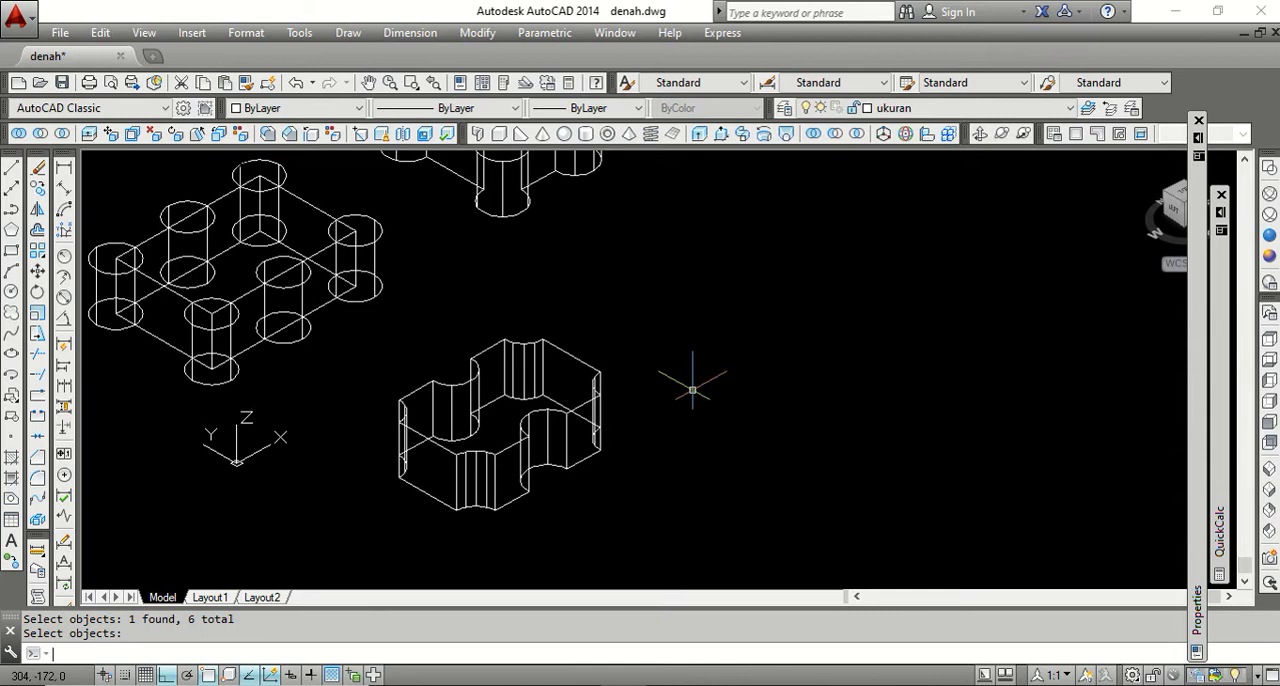
Inspect the cut plate in the Conceptual visual style, and return the display to 2D Wireframe.
left_click(1270, 256)
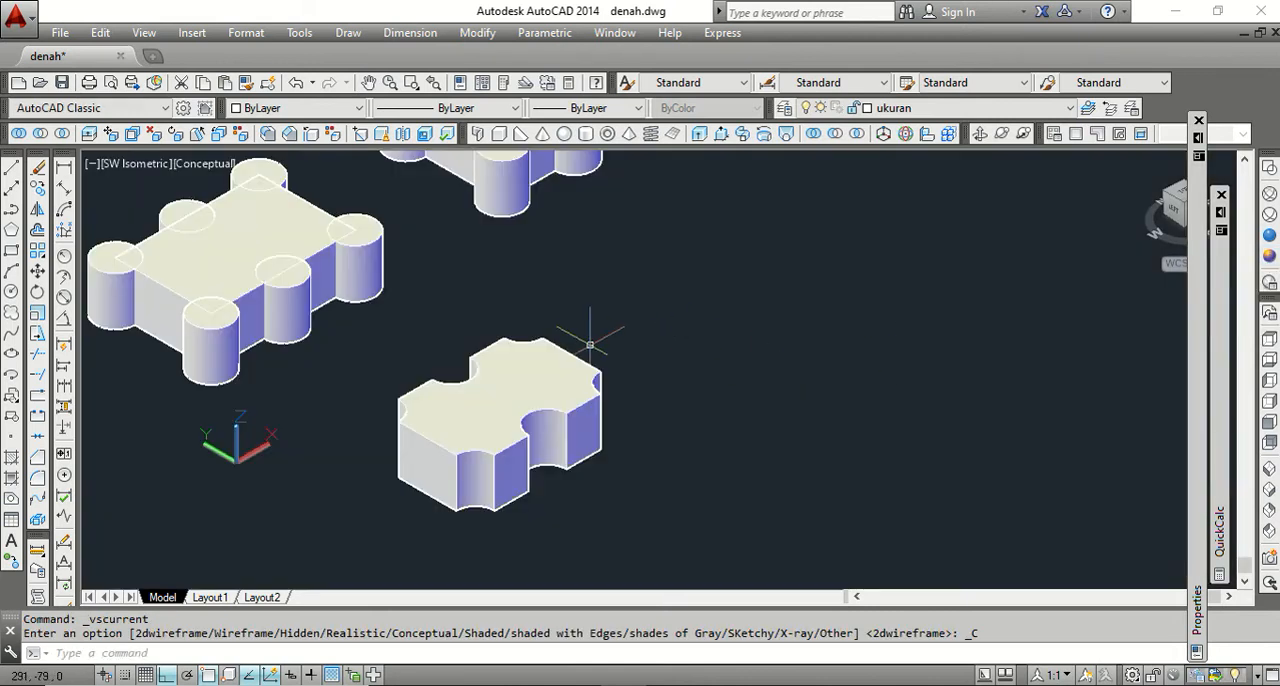
scroll(563, 415, "down", 2)
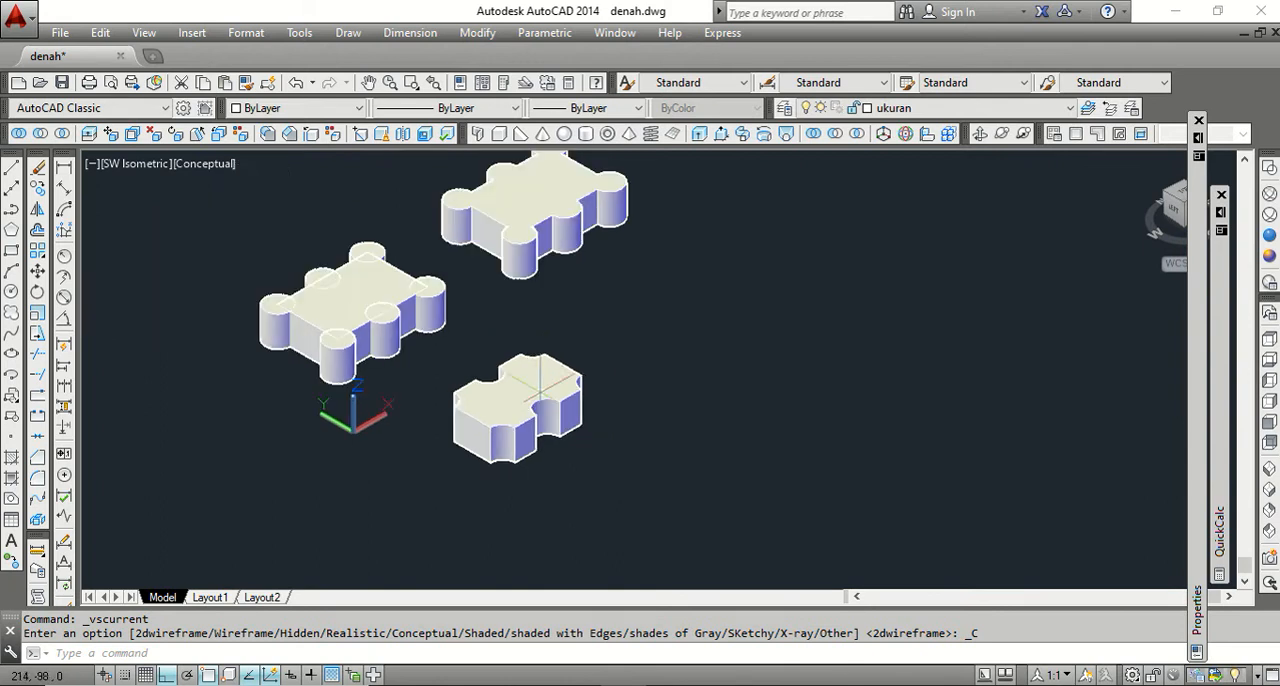
scroll(582, 357, "up", 2)
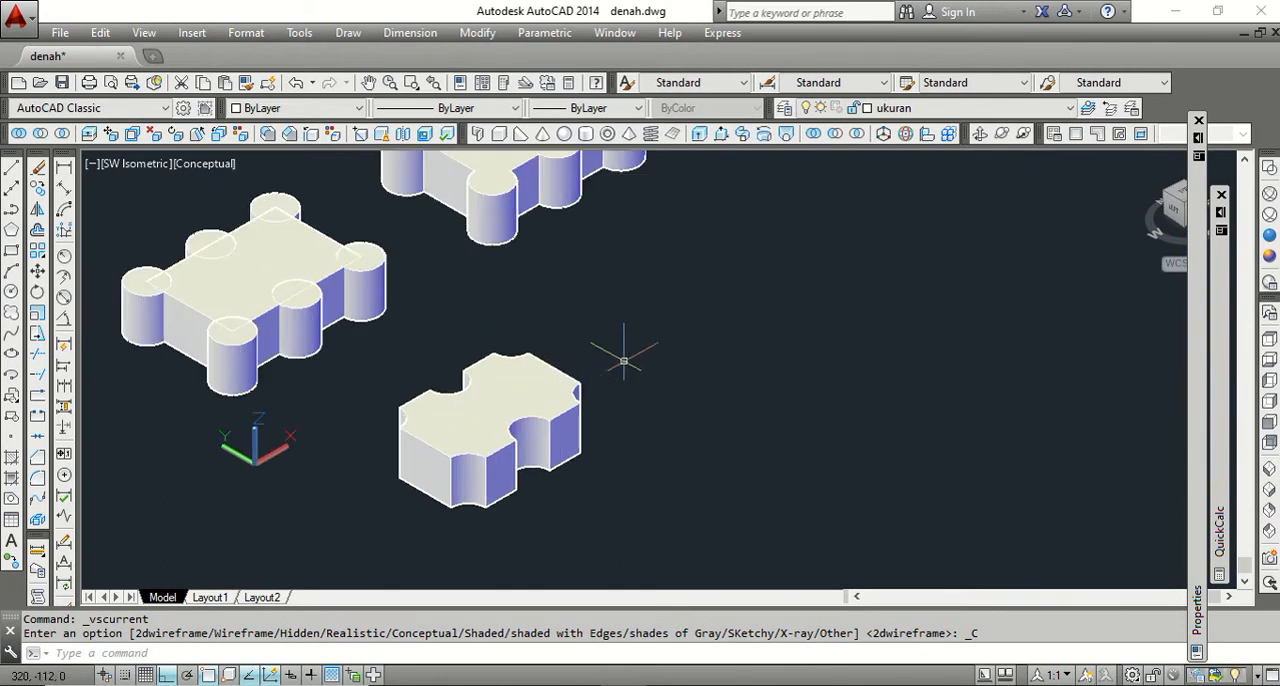
left_click(1270, 168)
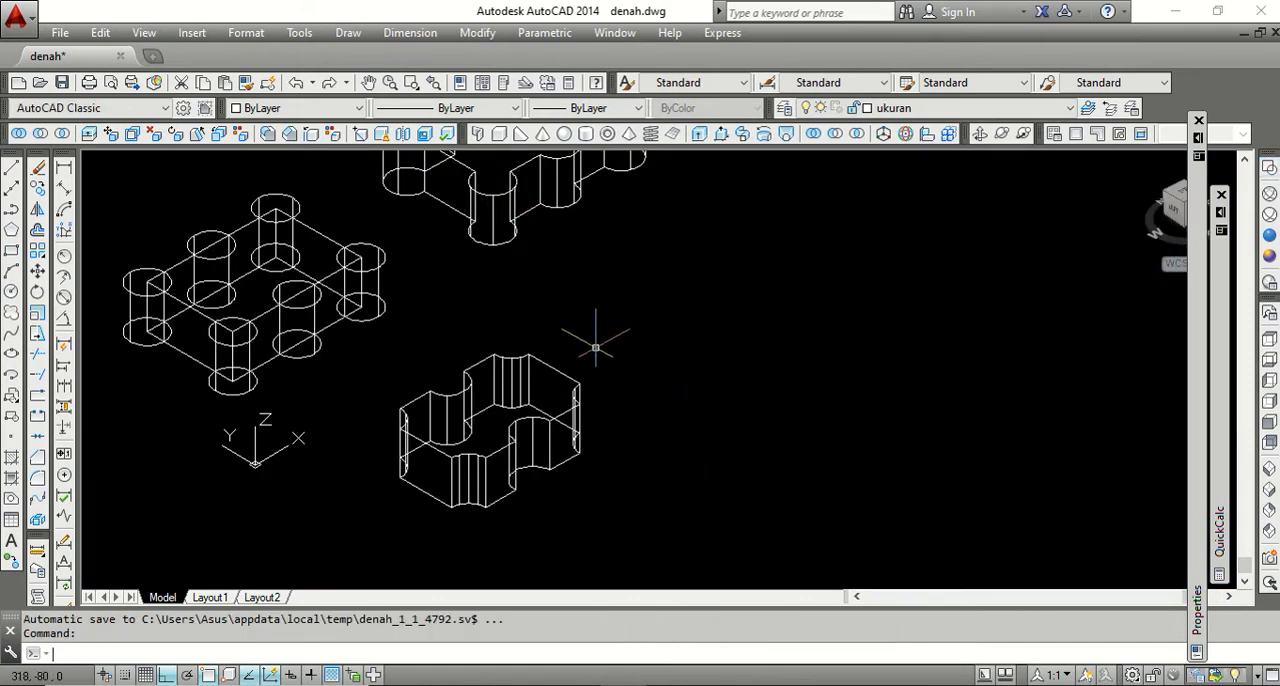
Undo the visual style changes and the subtraction, back to the separate plate and six cylinders.
type("u")
key("Return")
type("u")
key("Return")
type("u")
key("Return")
type("u")
key("Return")
scroll(533, 407, "up", 4)
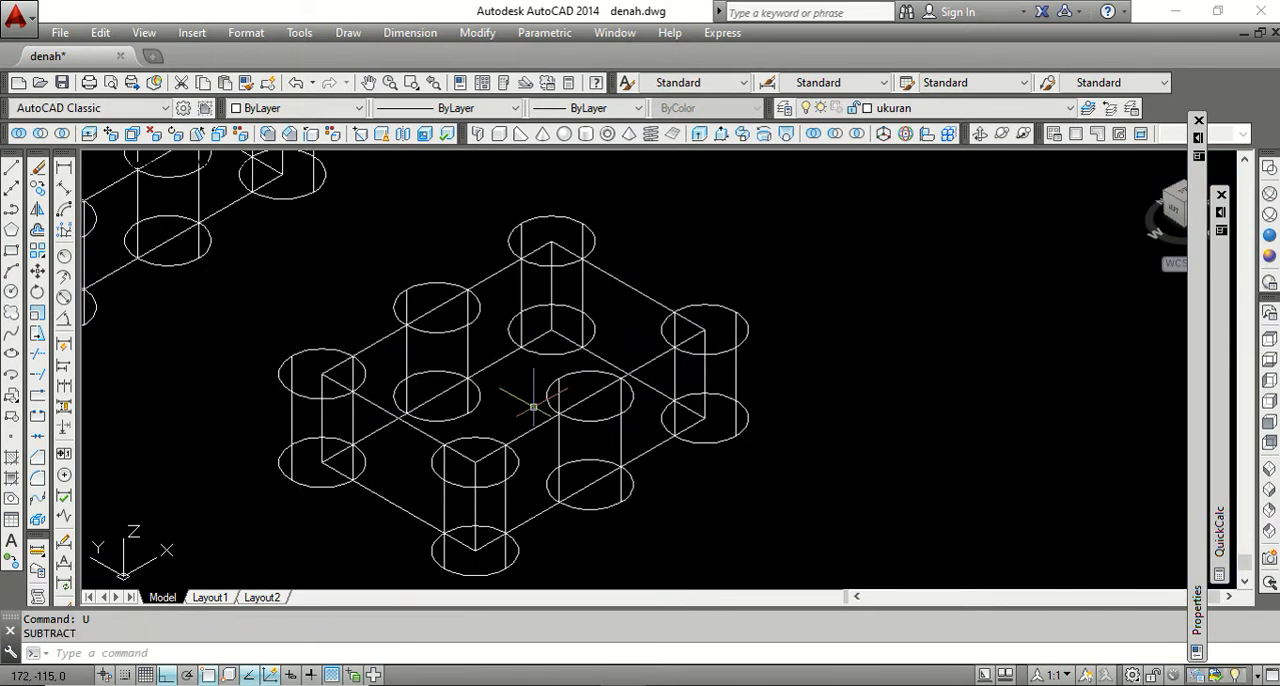
scroll(533, 407, "down", 2)
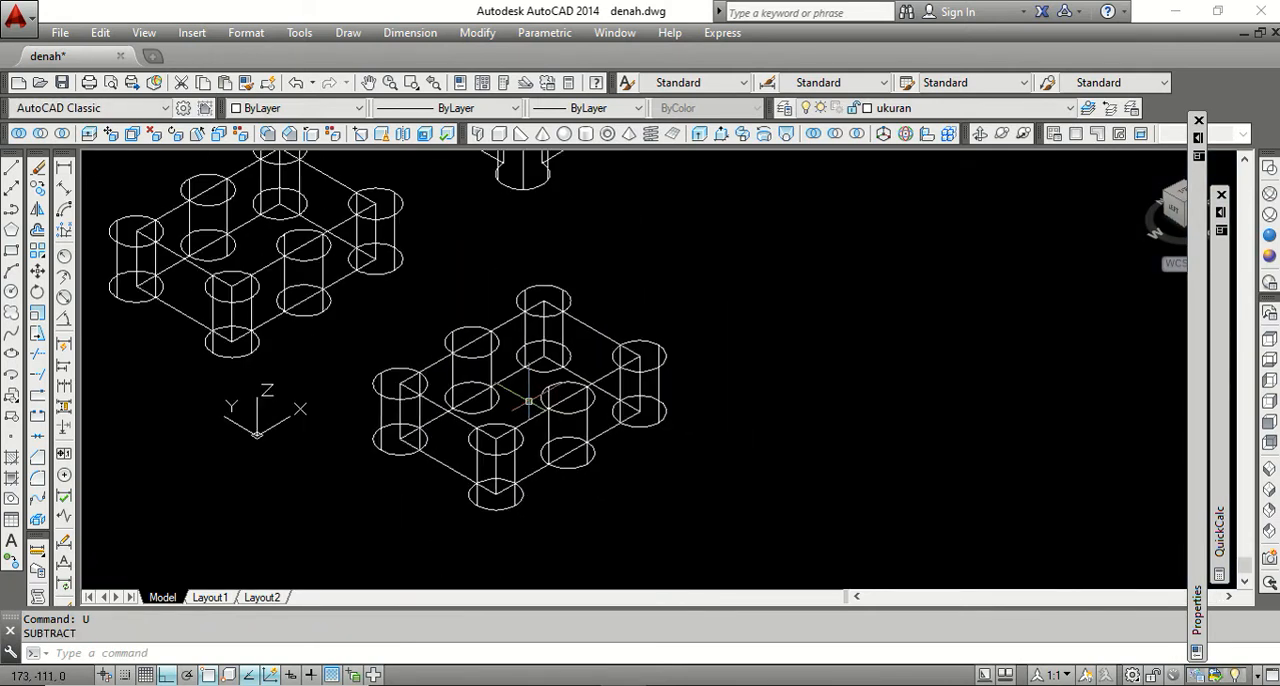
Use the Subtract command again to cut the six cylinders out of the newly copied plate.
left_click(40, 134)
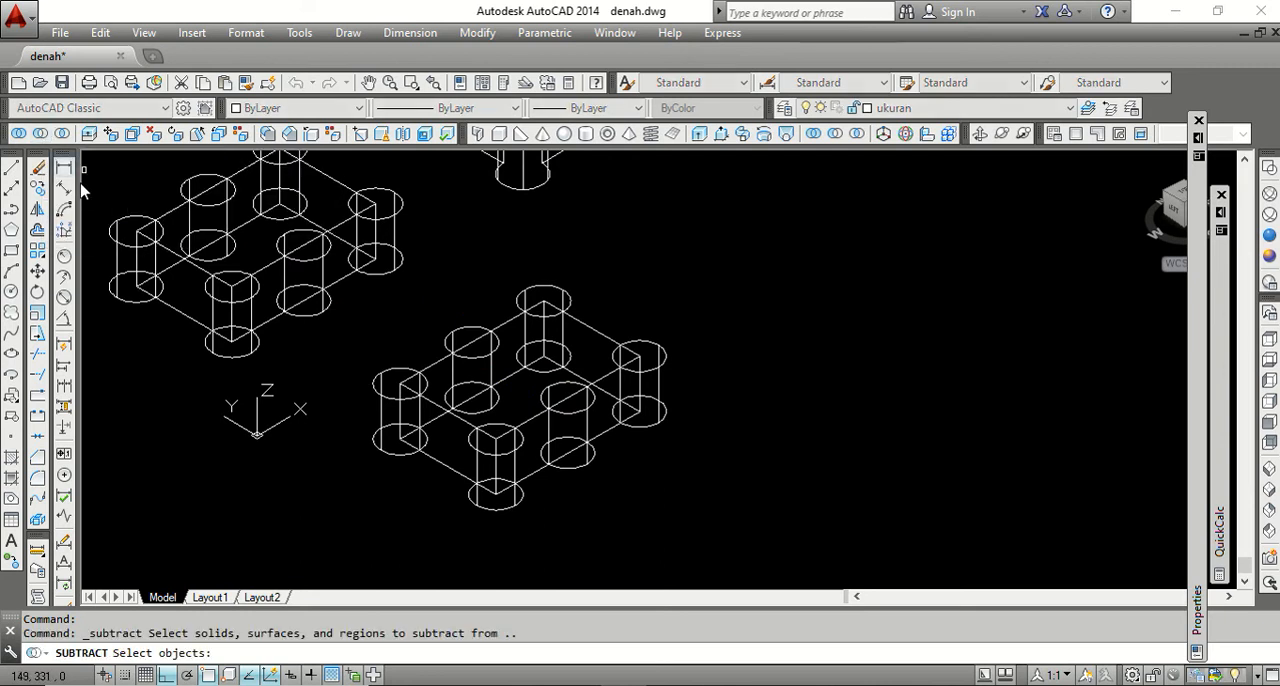
left_click(589, 328)
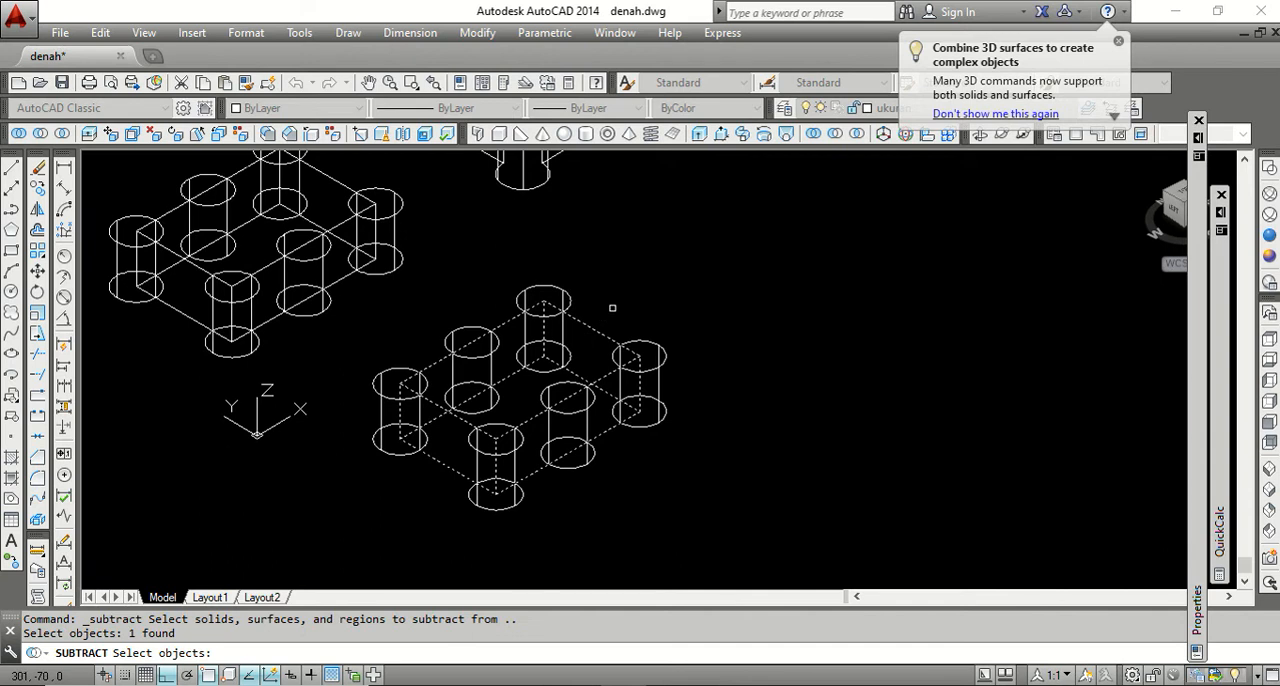
key("Return")
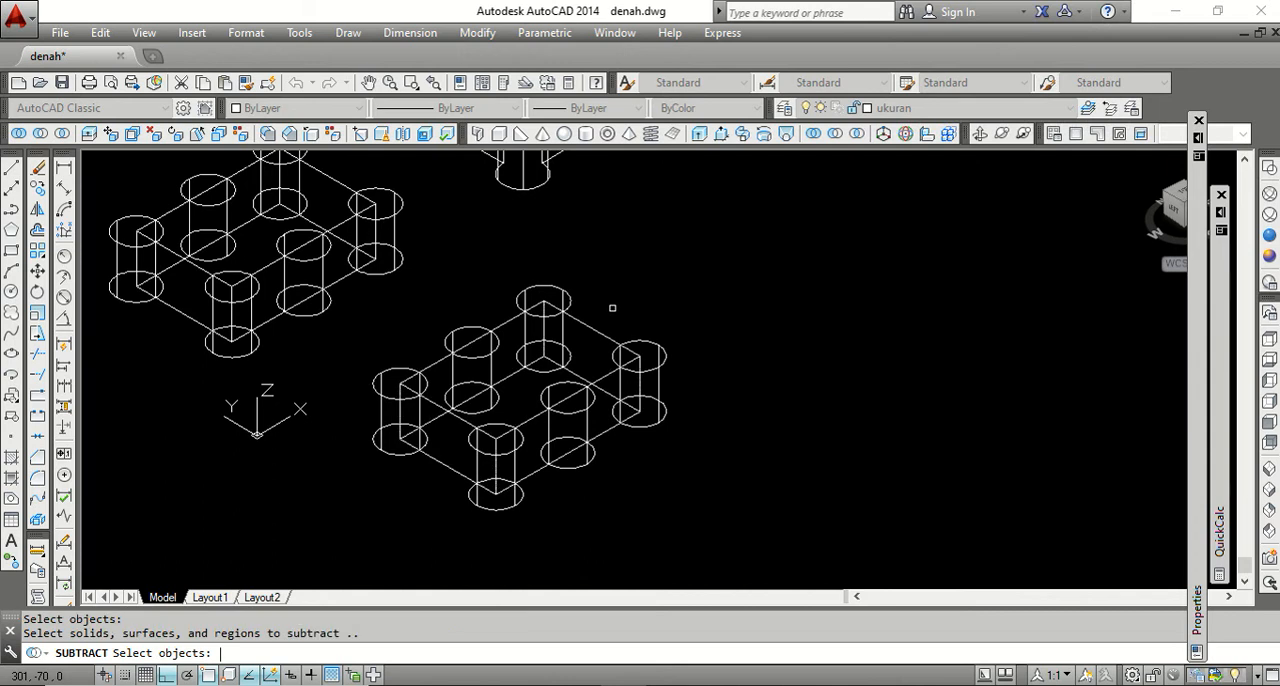
left_click(559, 290)
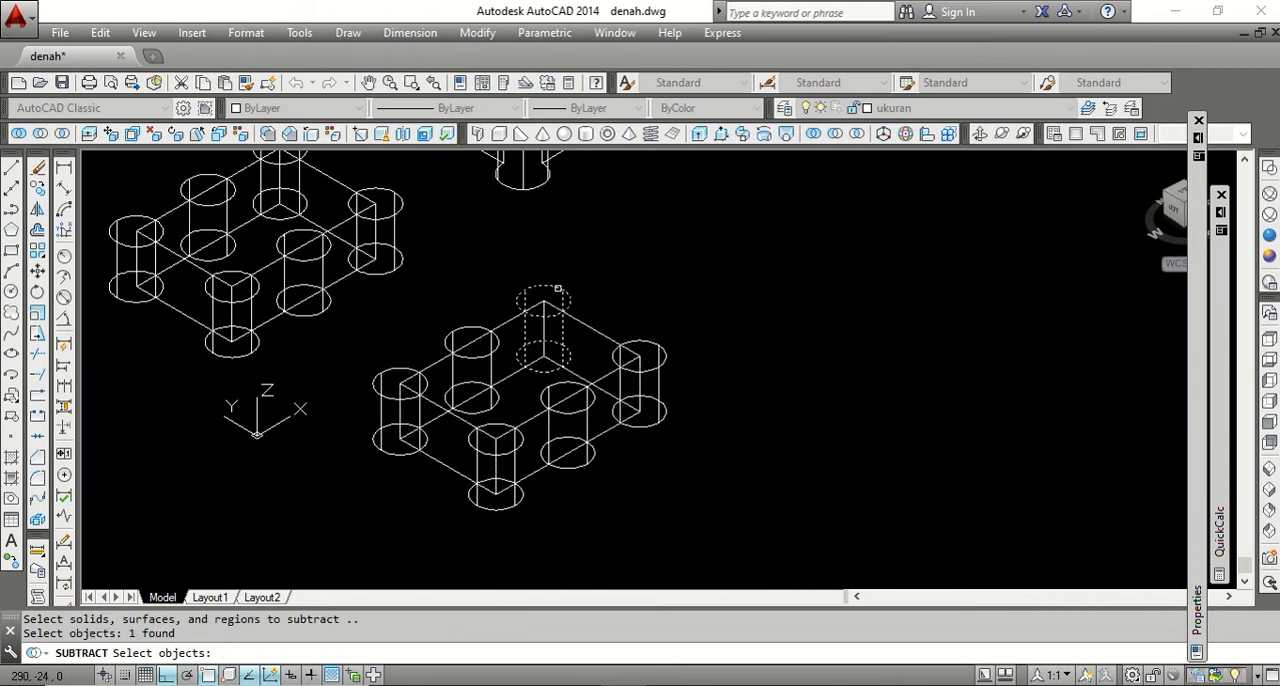
left_click(470, 332)
left_click(391, 369)
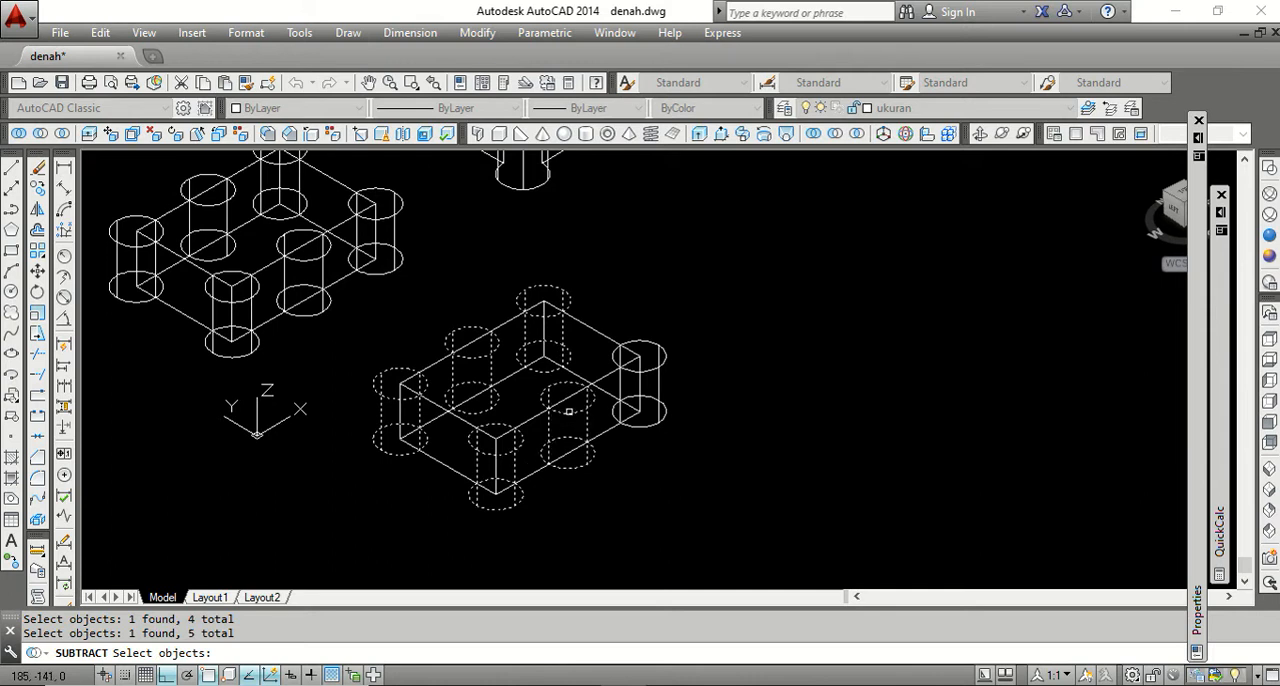
left_click(655, 371)
key("Return")
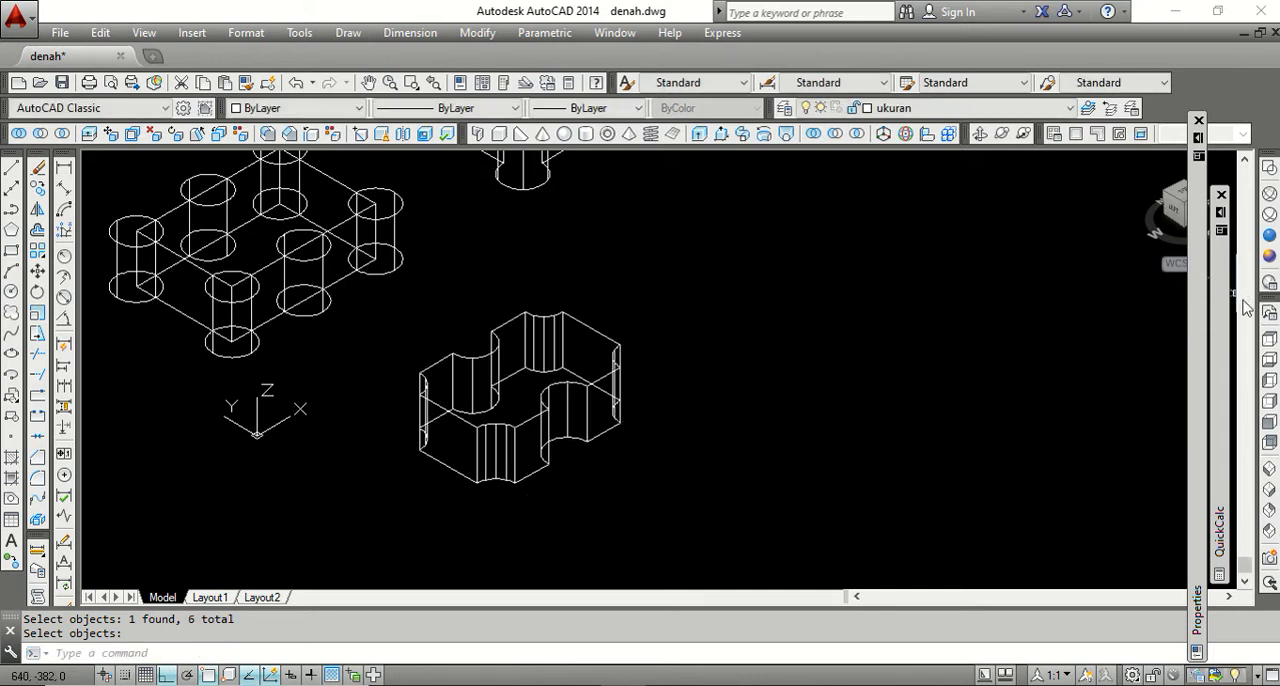
Compare the subtracted plate with the original and united solids in the Conceptual style, and switch back to 2D Wireframe.
left_click(1269, 257)
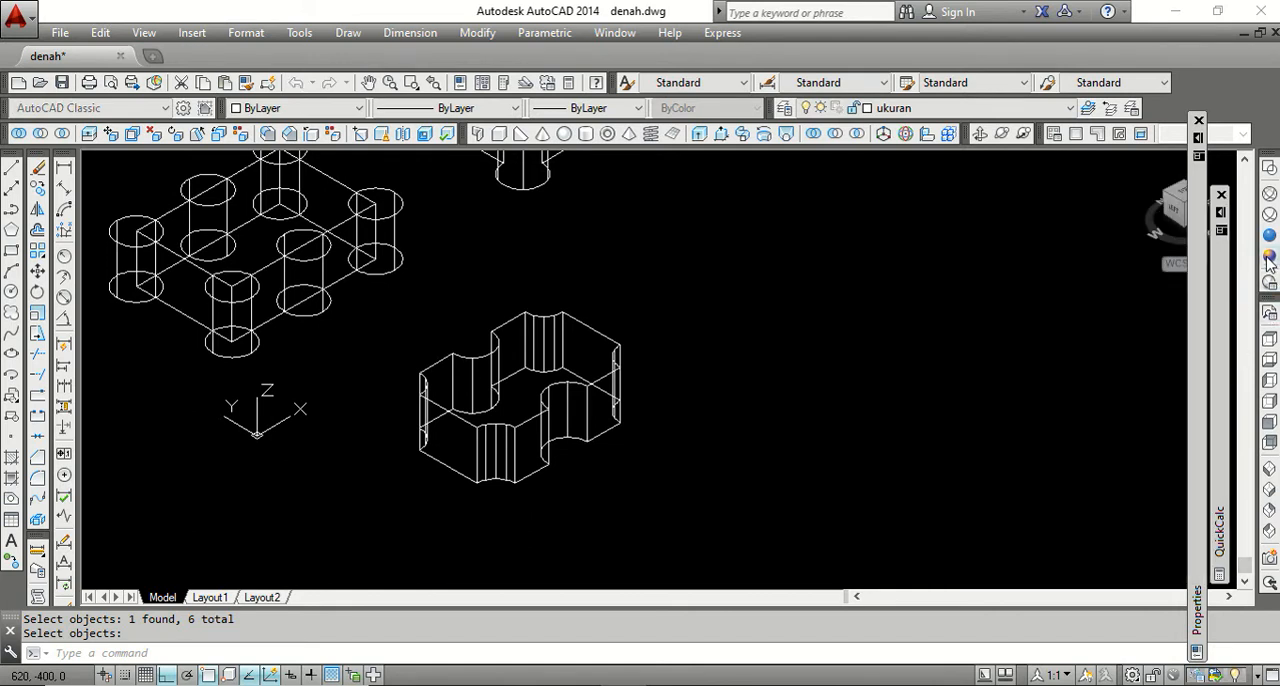
scroll(760, 390, "down", 2)
scroll(660, 325, "up", 2)
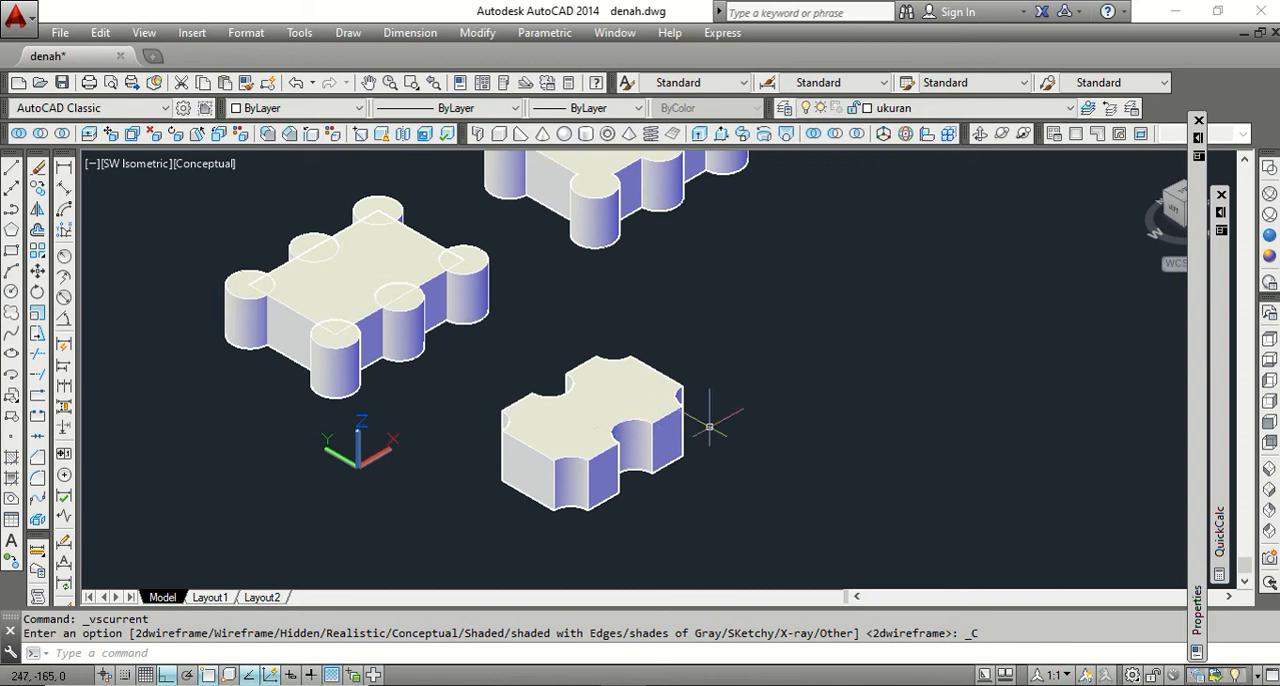
scroll(535, 472, "down", 2)
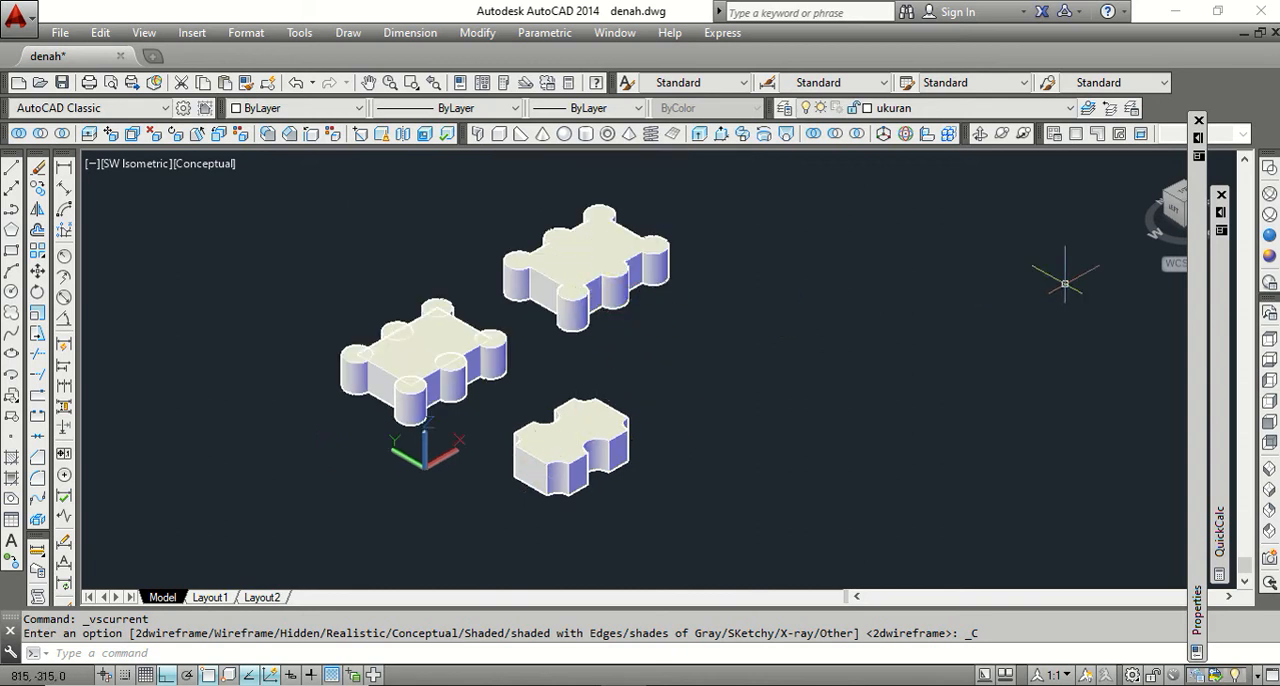
left_click(1269, 167)
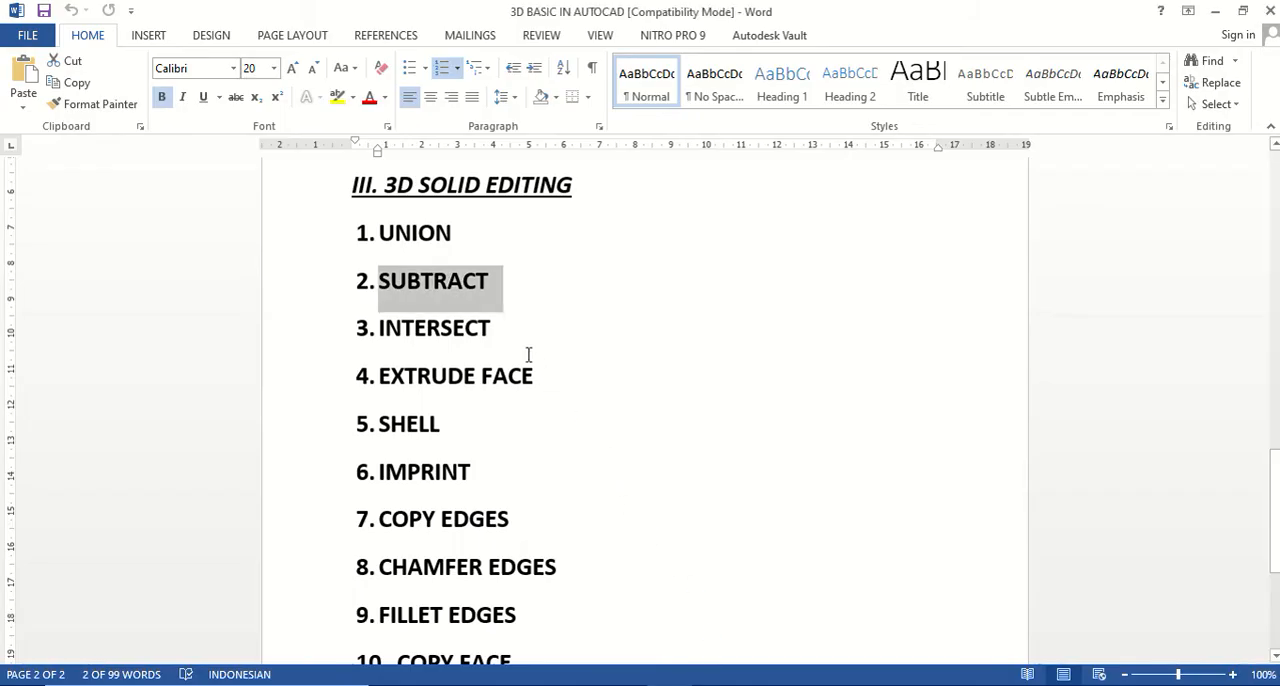
Highlight INTERSECT in the Word outline, switch to AutoCAD, and draw a rectangle in the empty space beside the three existing solids.
left_click_drag(504, 331, 378, 330)
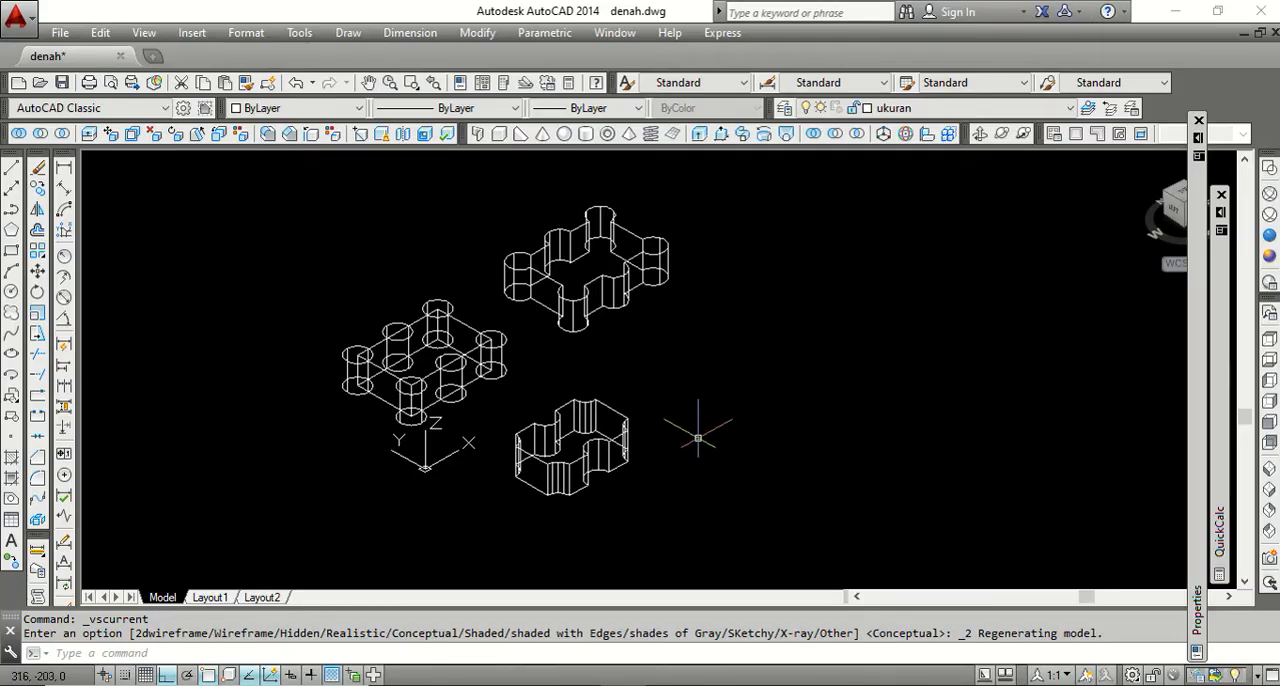
left_click(11, 251)
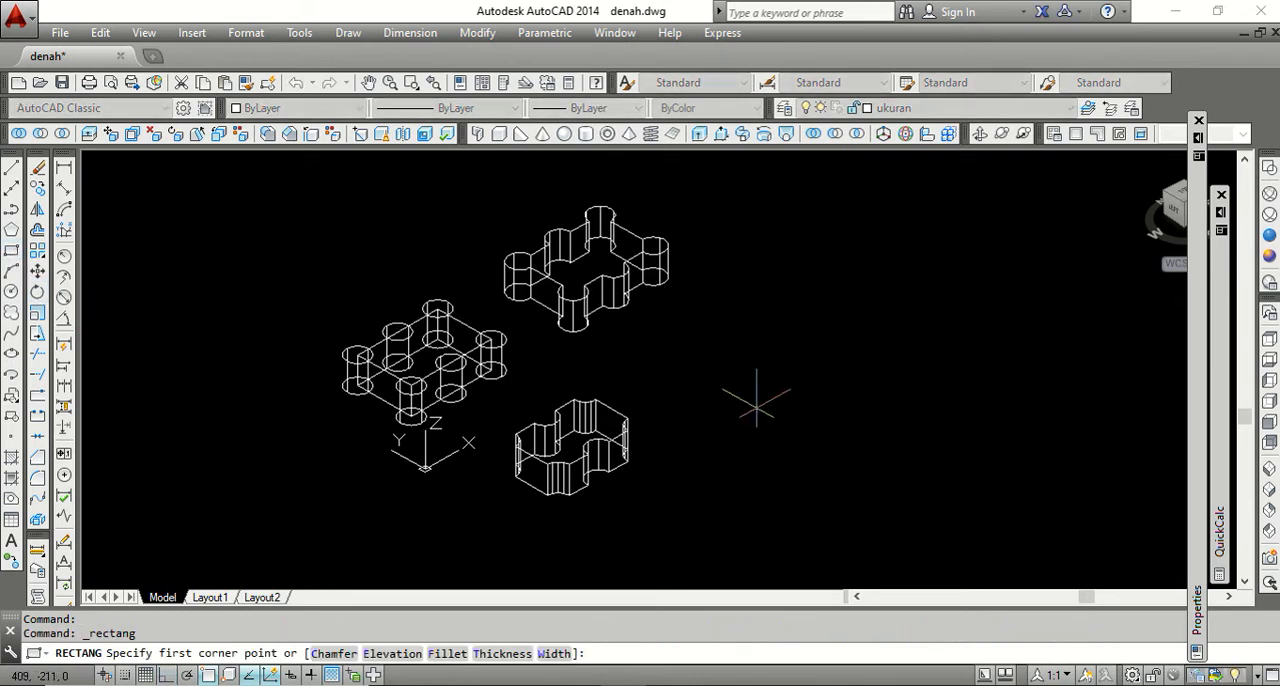
left_click(720, 372)
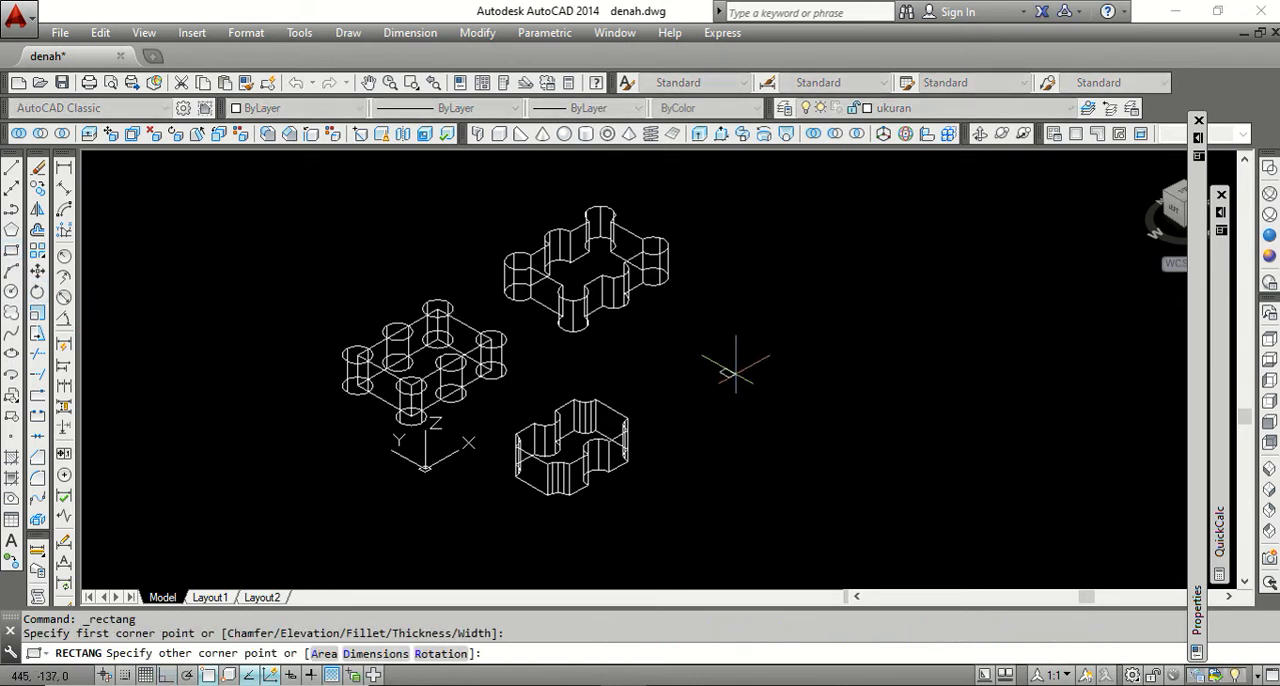
left_click(858, 395)
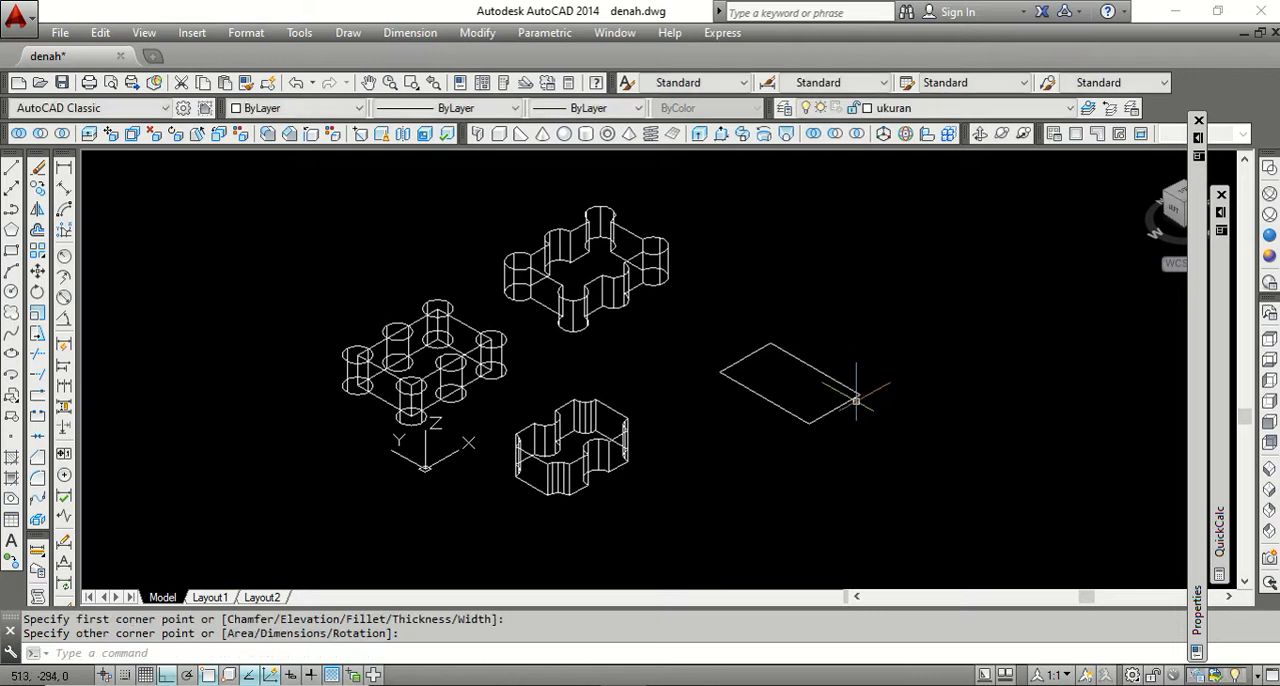
Extrude the new rectangle upward into a box about 107 units high.
left_click(700, 136)
left_click(772, 381)
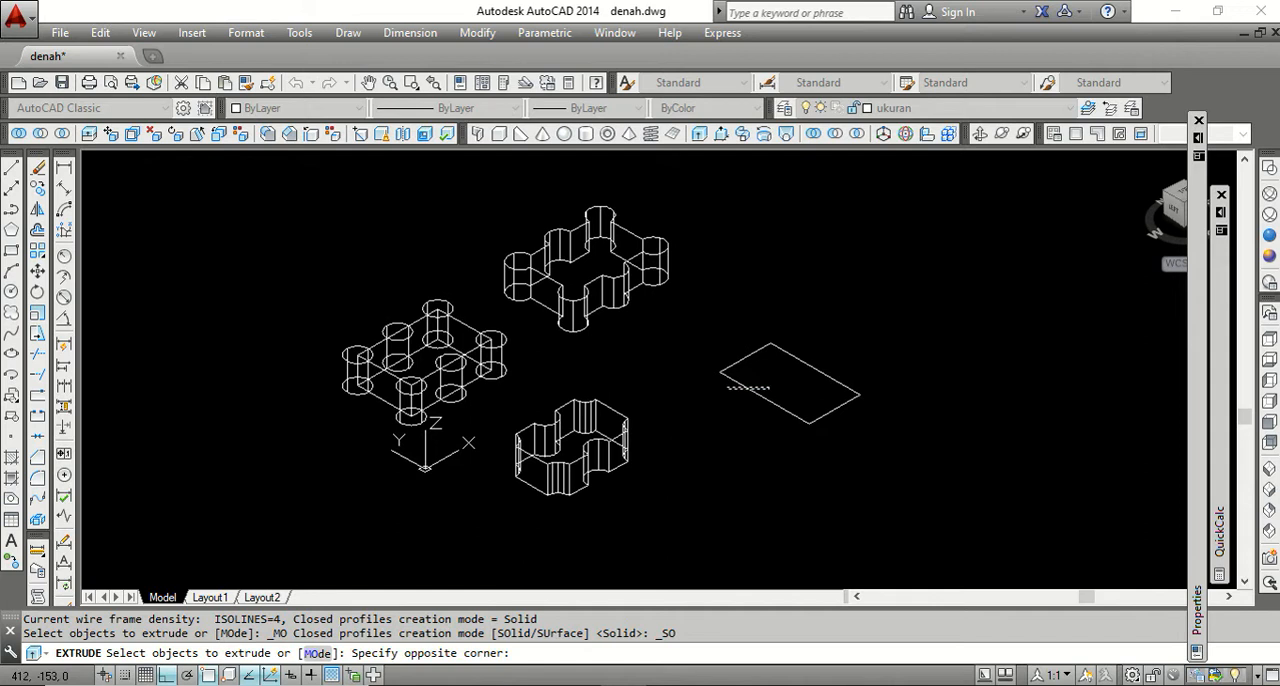
left_click(726, 390)
key("Return")
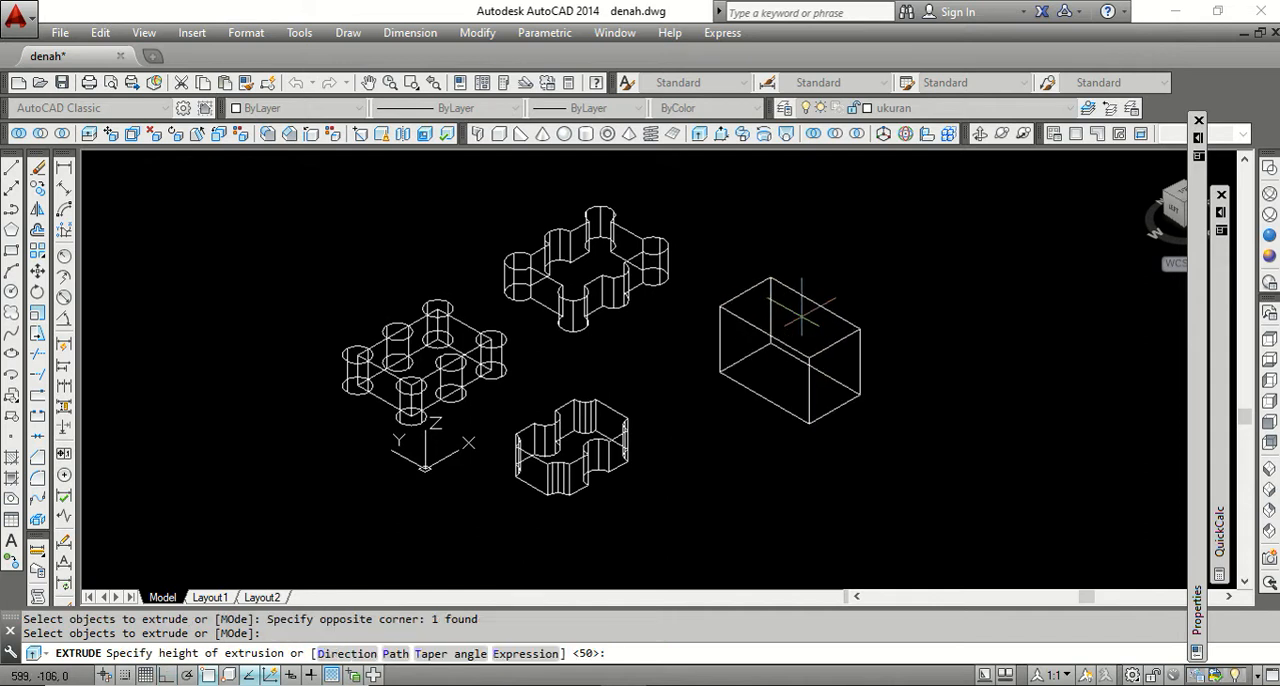
left_click(801, 311)
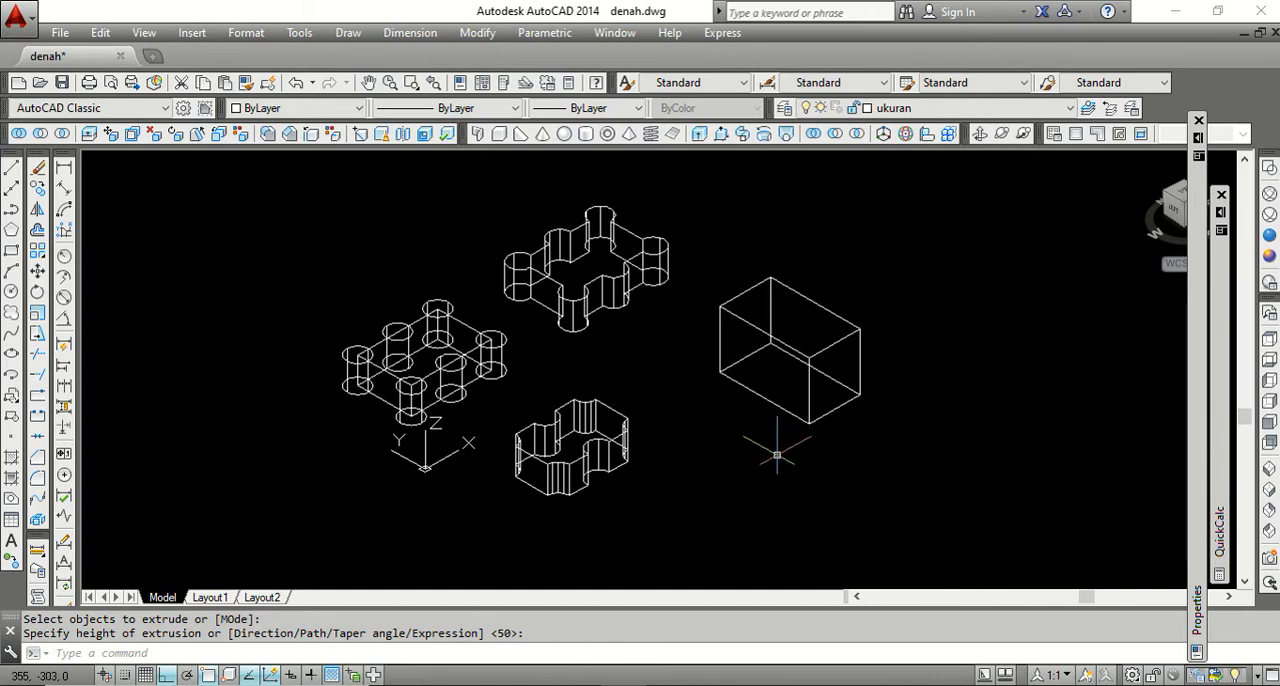
Sketch a polyline across the box's long front face from one vertical edge's midpoint to the opposite edge, with a bump about 26 units high.
scroll(751, 383, "up", 1)
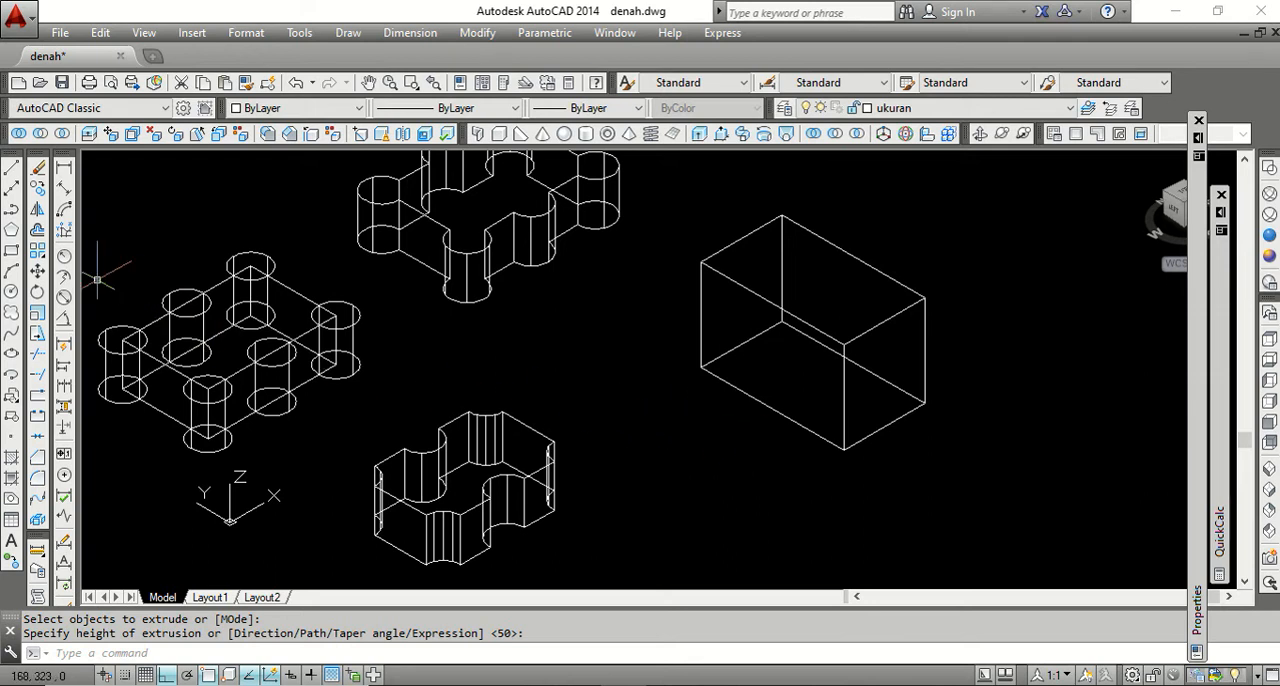
left_click(12, 209)
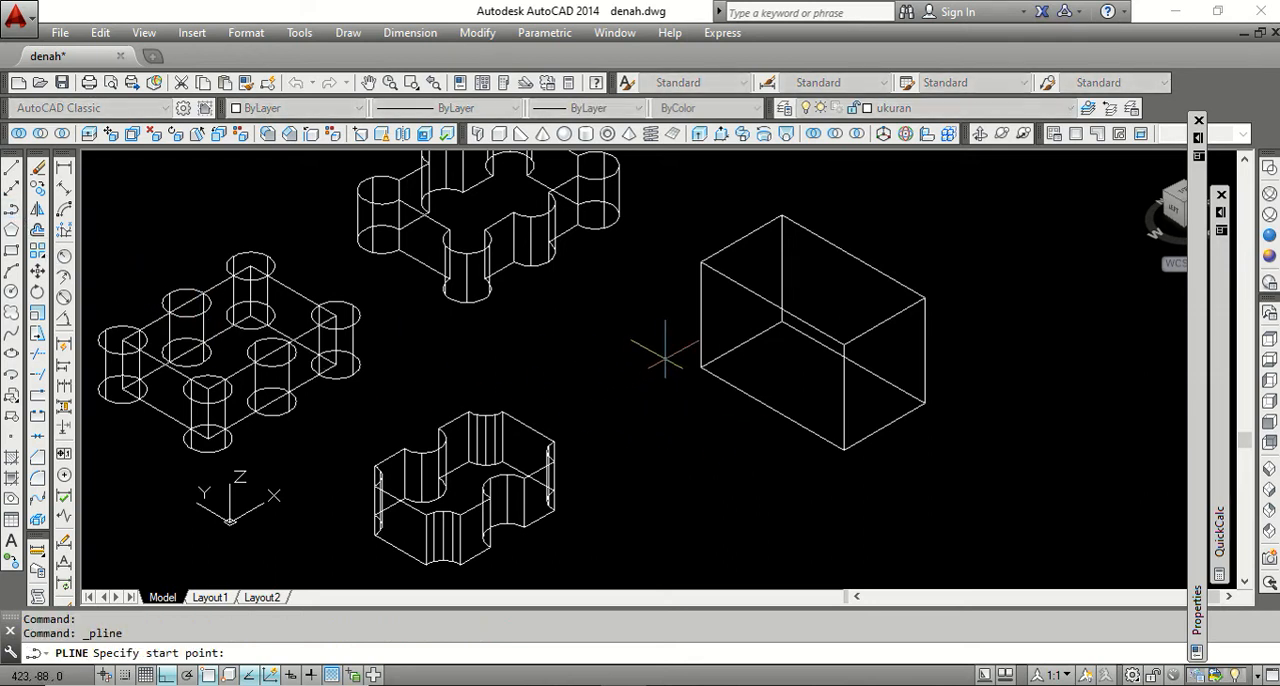
left_click(697, 316)
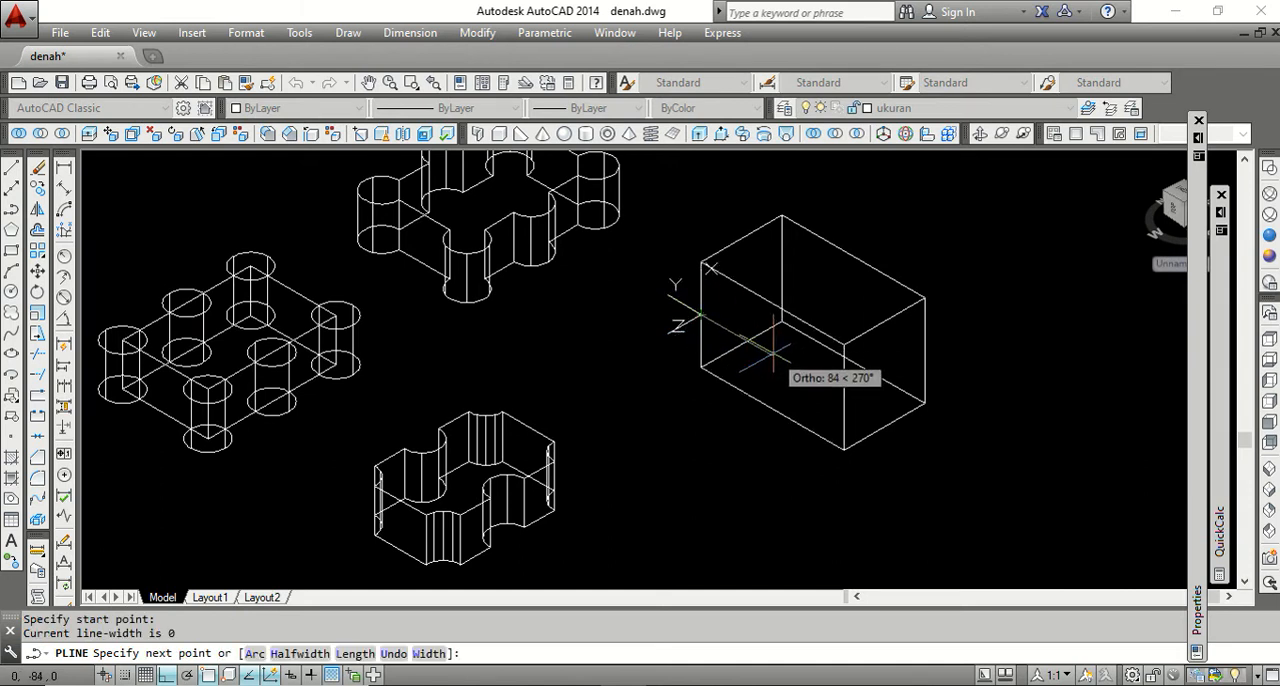
scroll(772, 352, "up", 3)
left_click(770, 352)
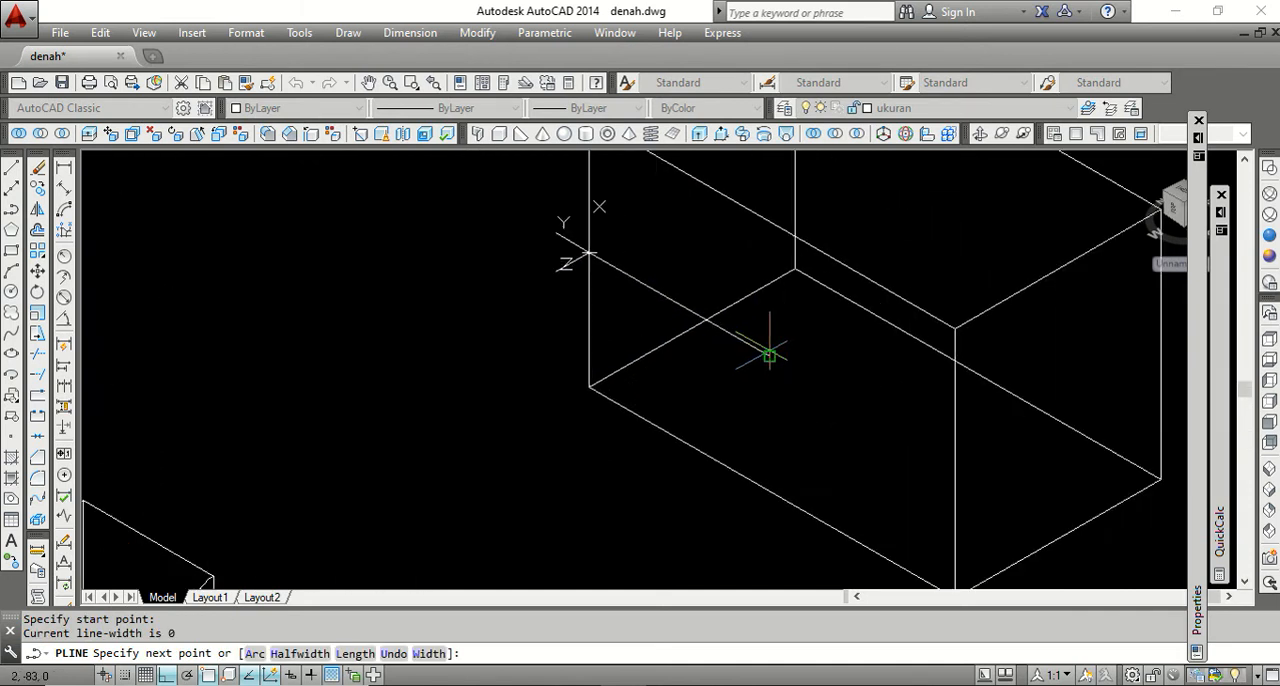
left_click(784, 294)
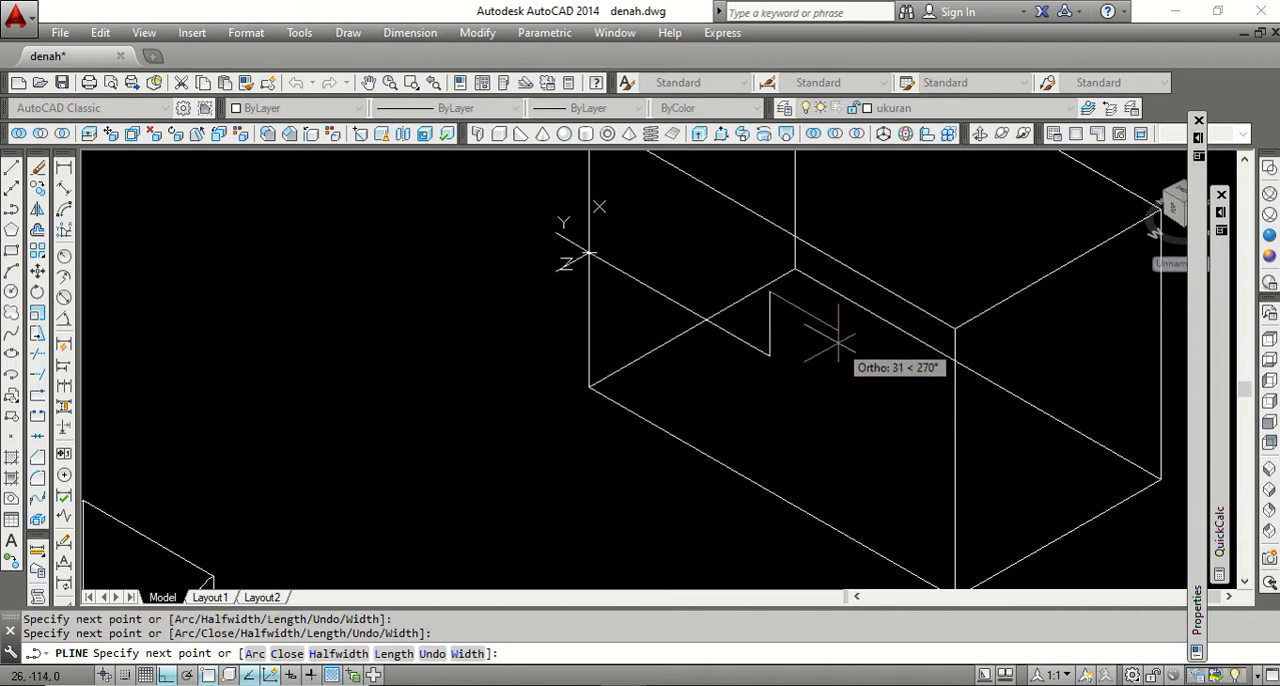
left_click(827, 347)
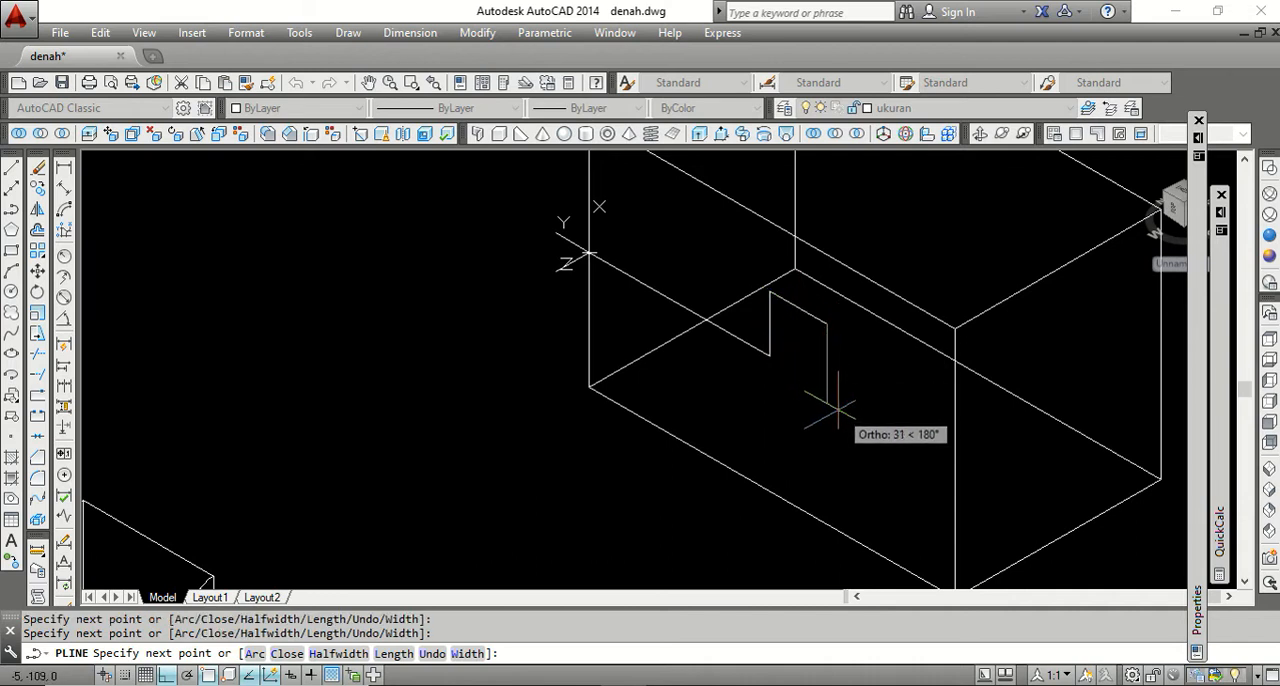
left_click(825, 402)
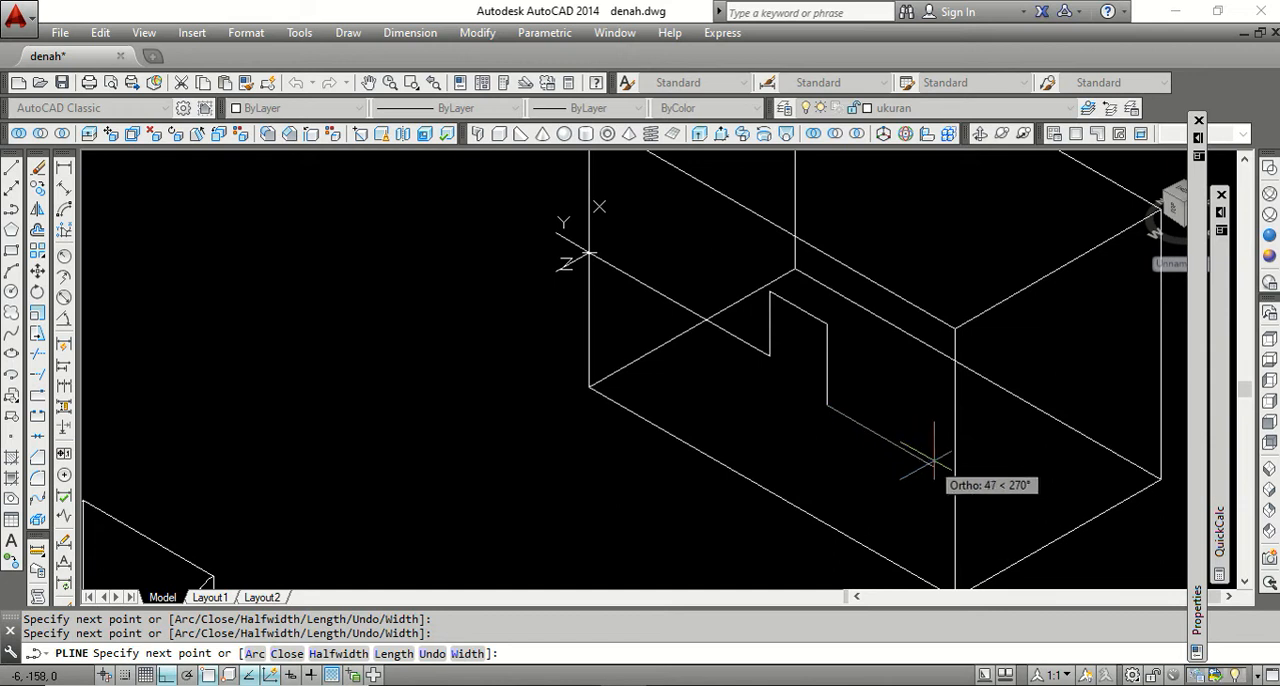
scroll(940, 465, "down", 2)
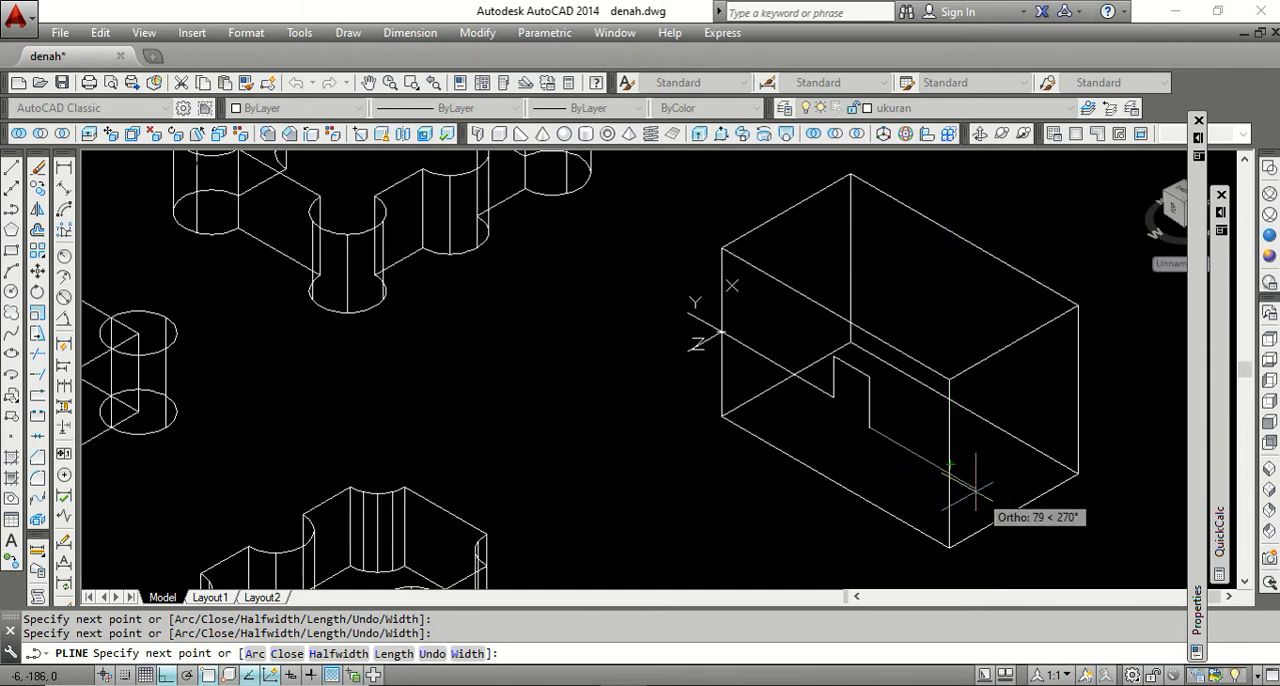
left_click(948, 474)
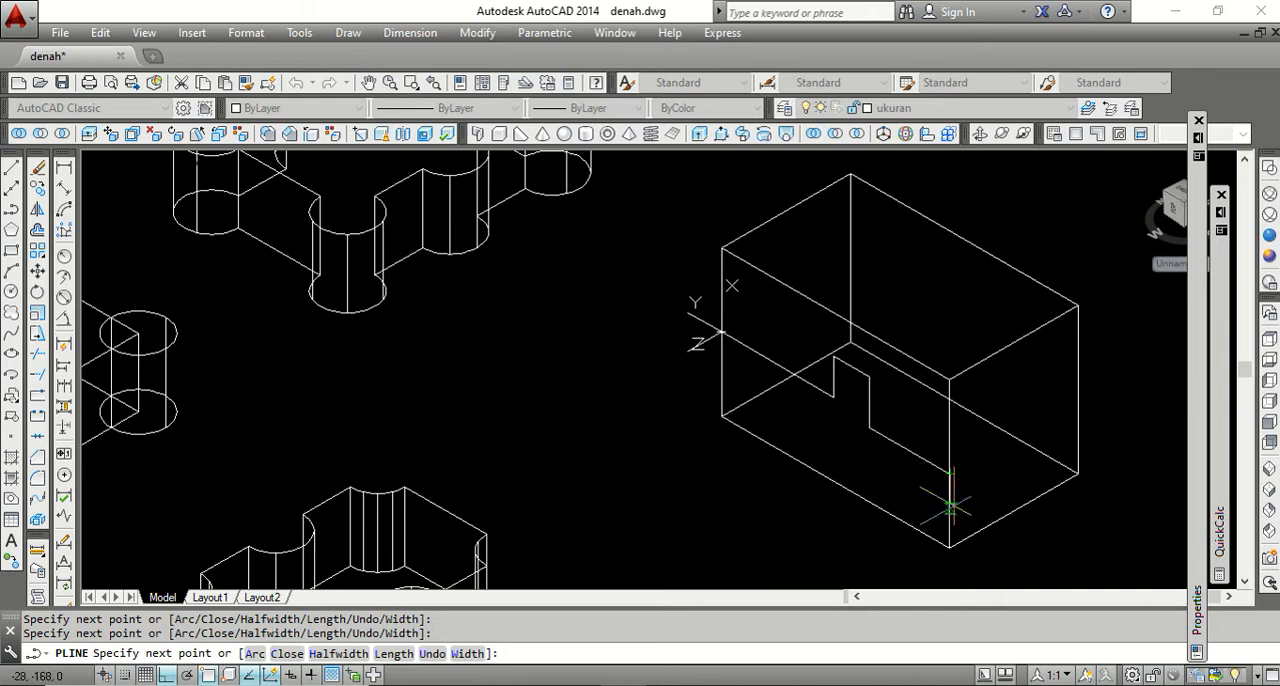
Draw the profile's lower outline back across the face with one small upward step, and close the polyline.
scroll(845, 440, "up", 2)
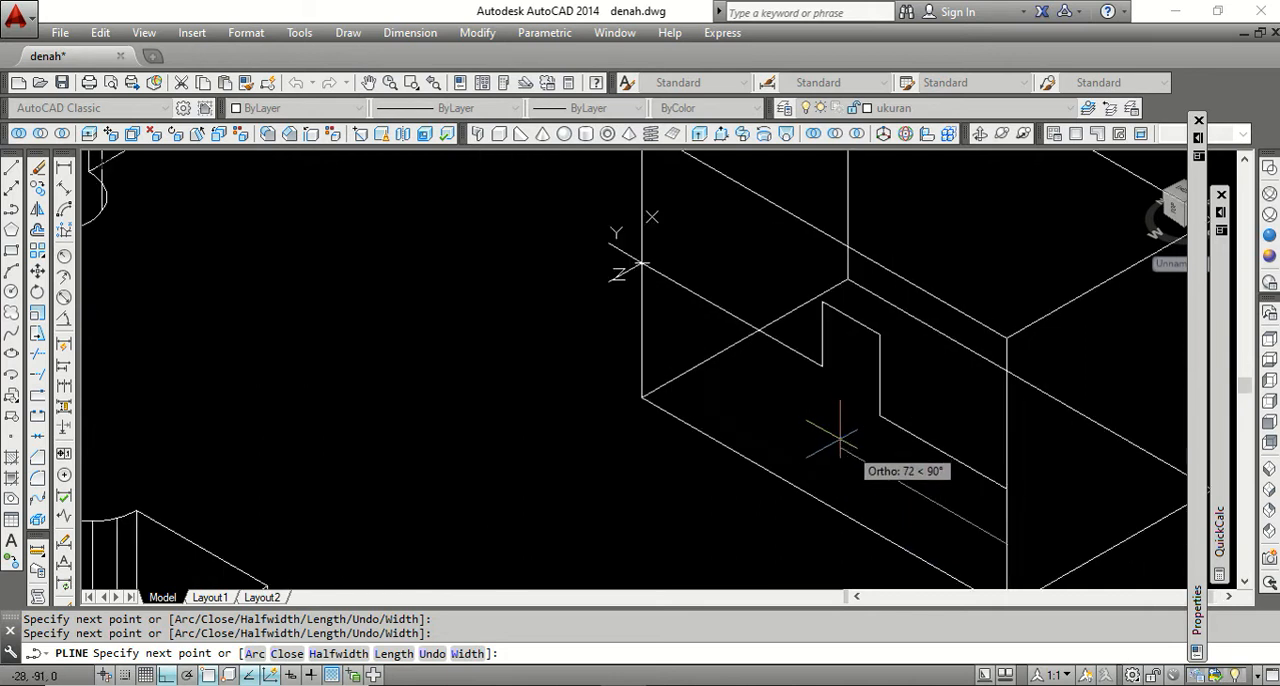
left_click(838, 432)
left_click(838, 418)
left_click(642, 302)
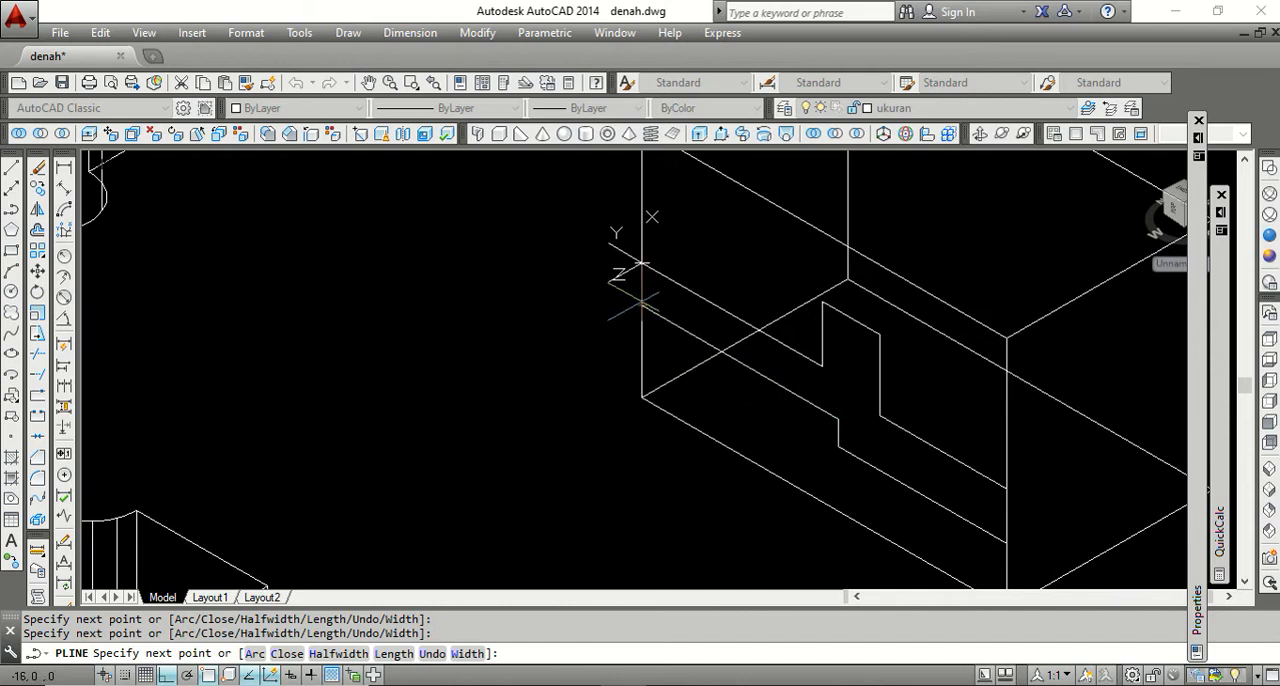
type("c")
key("Return")
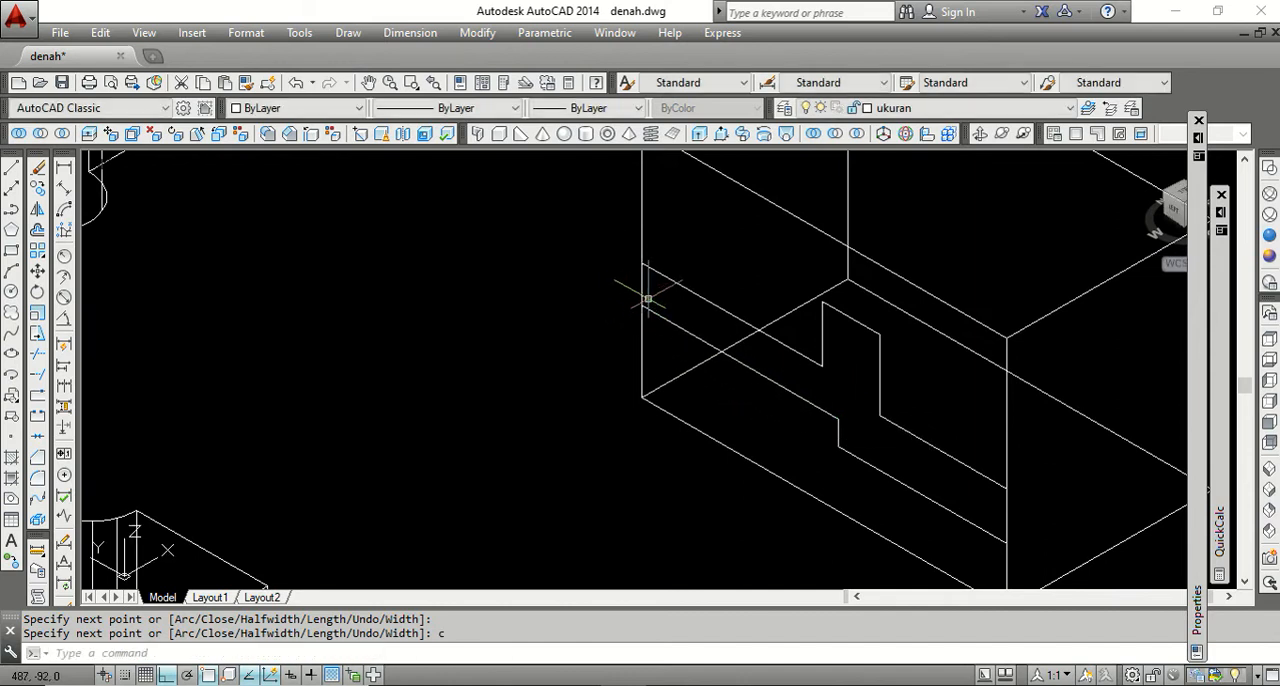
Select the stepped profile on the box face to check that it is one closed polyline, and clear the selection.
scroll(720, 257, "down", 5)
left_click(728, 270)
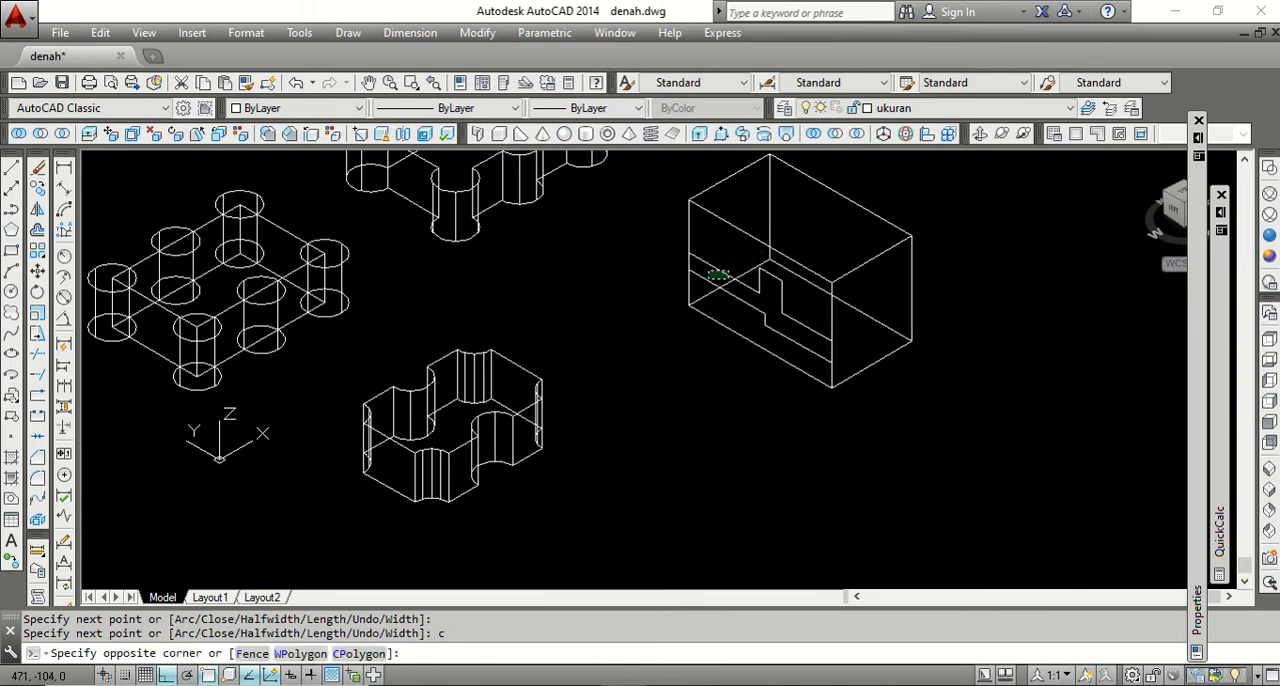
left_click(717, 264)
scroll(709, 380, "down", 2)
scroll(786, 268, "up", 3)
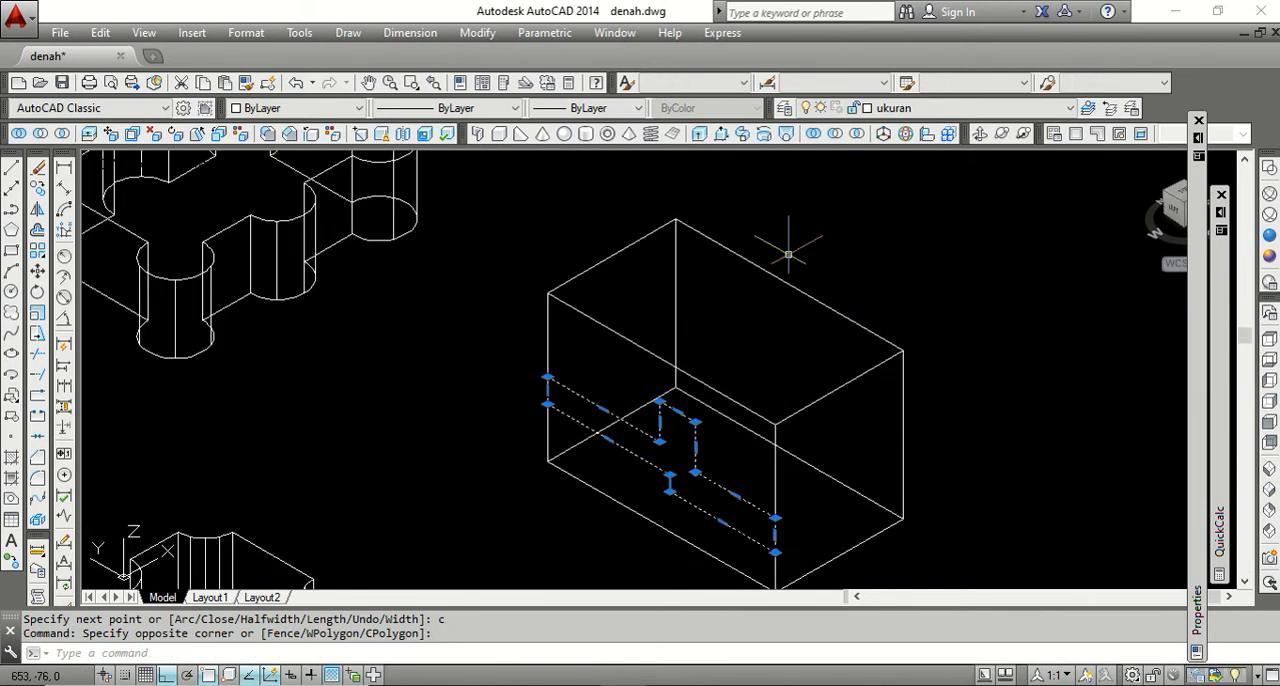
key("Escape")
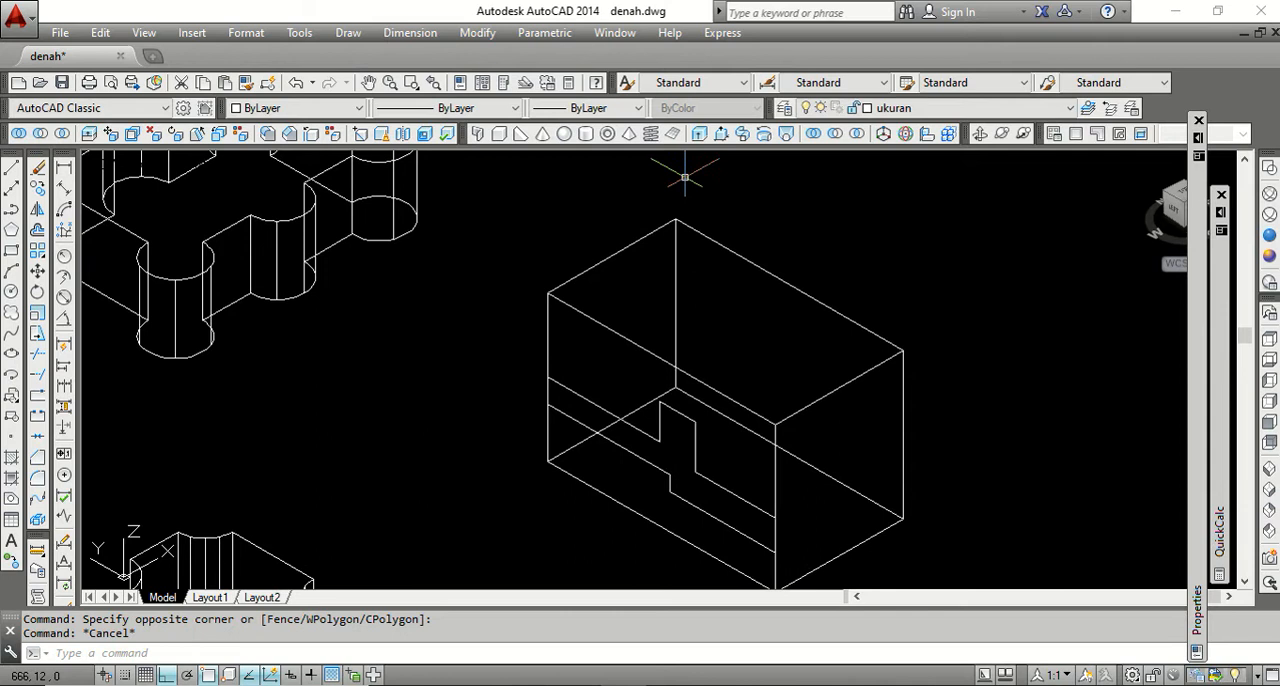
Extrude the stepped profile through the full depth of the box to its opposite face.
left_click(699, 134)
left_click(696, 424)
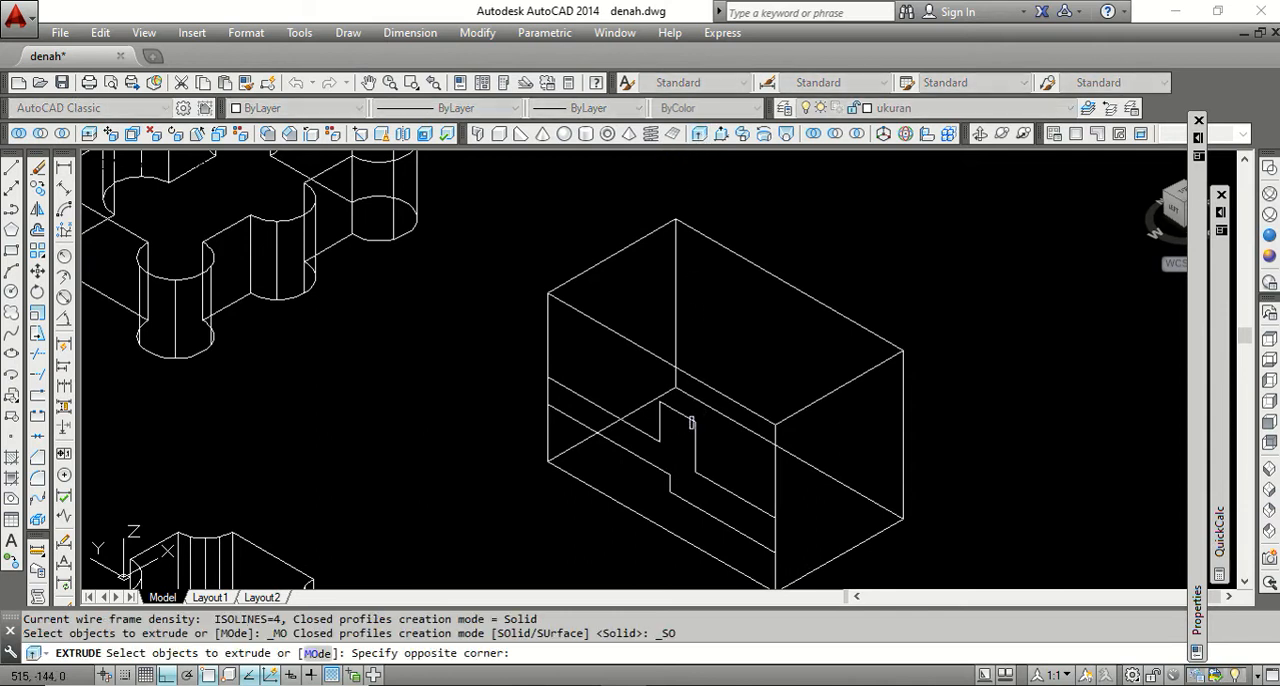
left_click(659, 410)
key("Return")
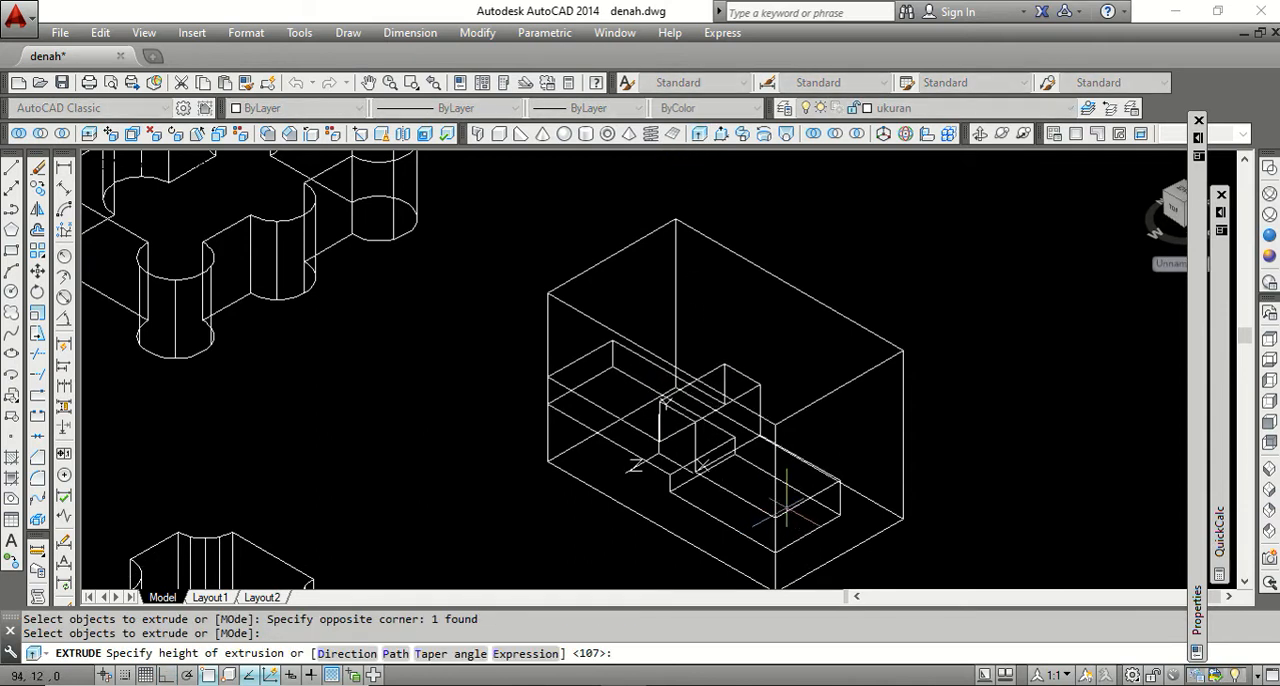
left_click(903, 430)
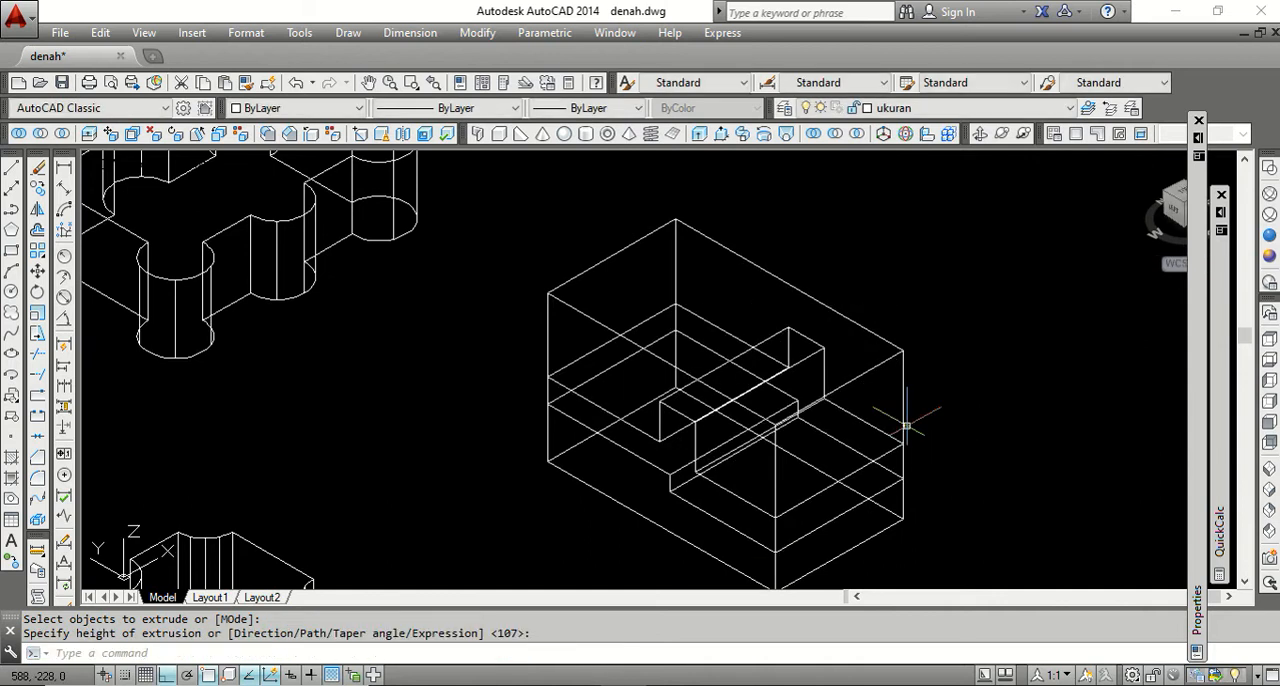
Inspect the box and the stepped solid inside it in the Conceptual visual style, and return to 2D Wireframe.
scroll(831, 294, "down", 3)
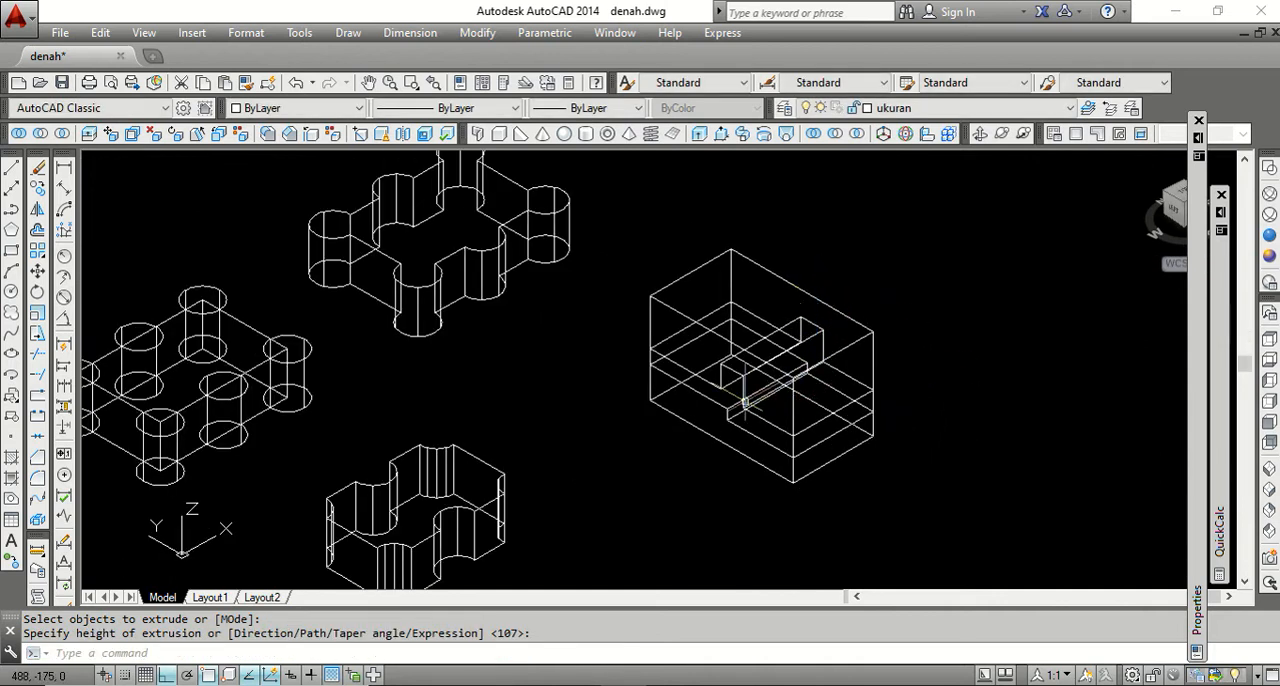
scroll(745, 400, "up", 3)
scroll(743, 400, "down", 5)
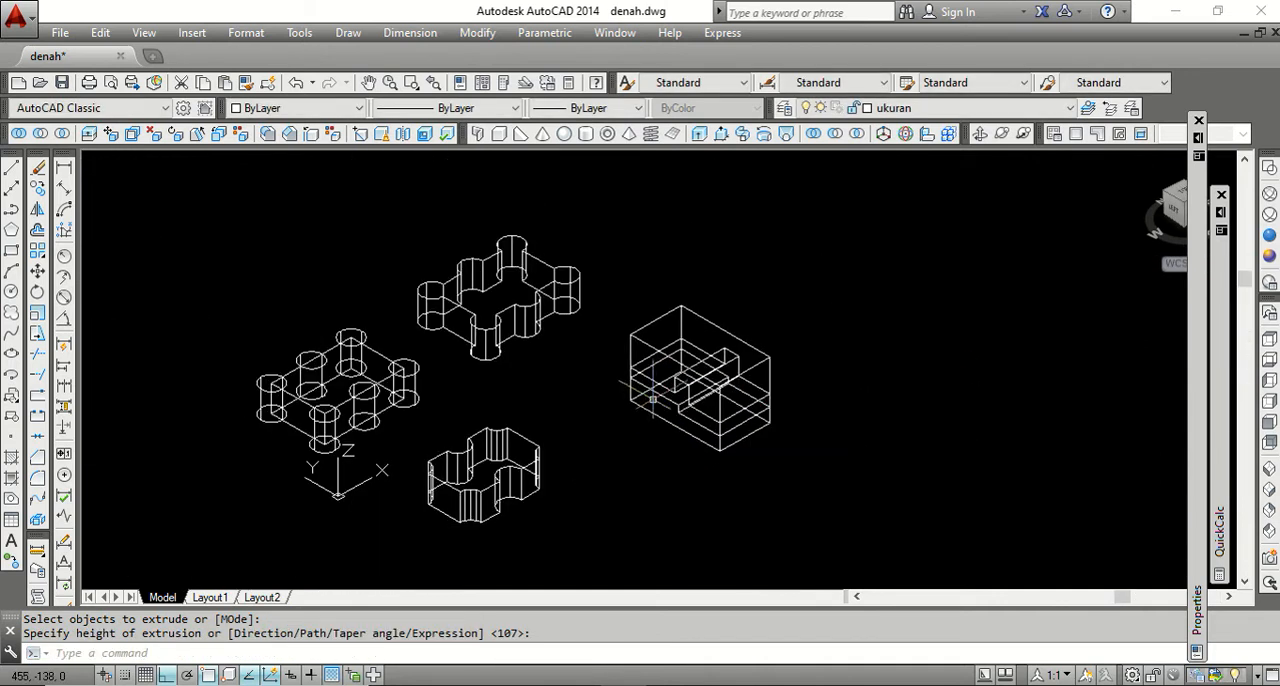
scroll(742, 392, "up", 2)
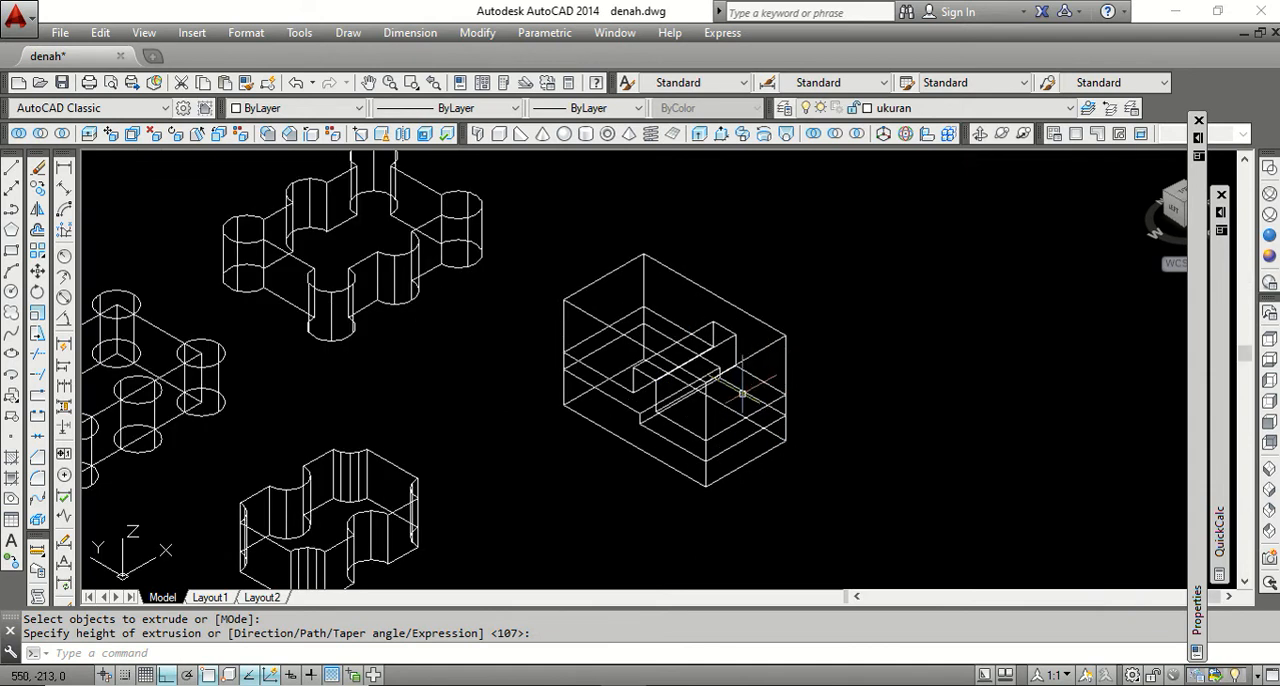
left_click(1269, 256)
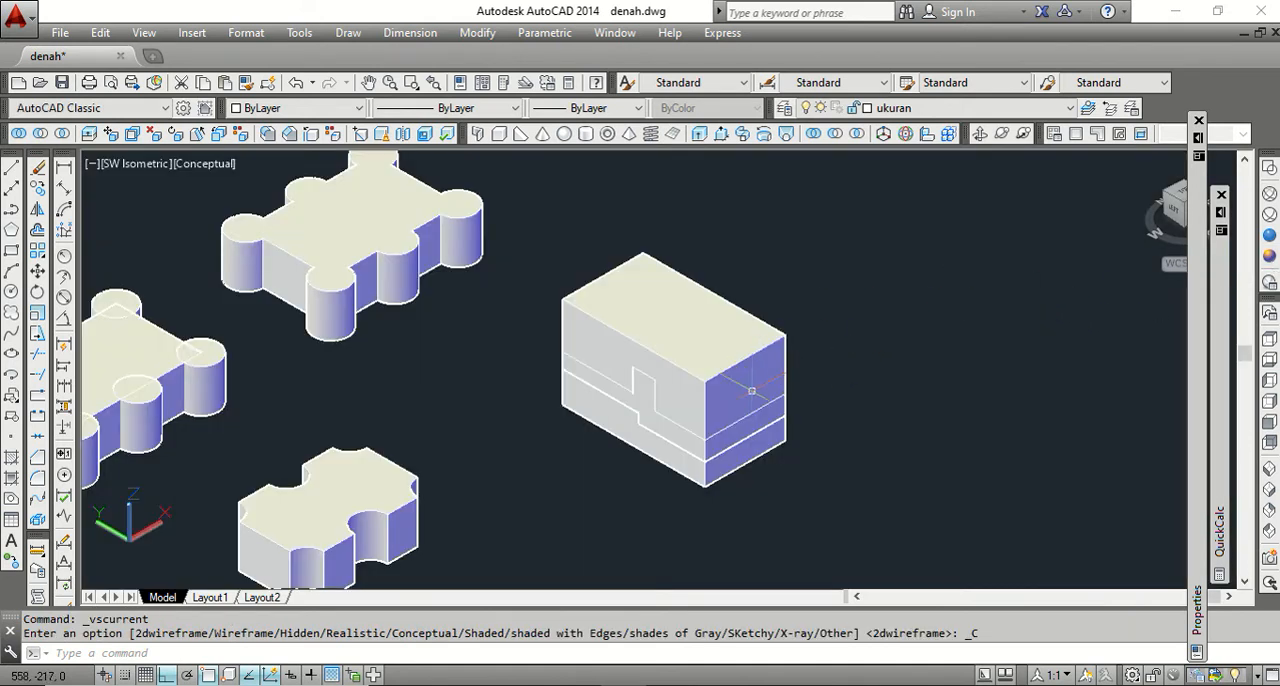
scroll(733, 425, "up", 2)
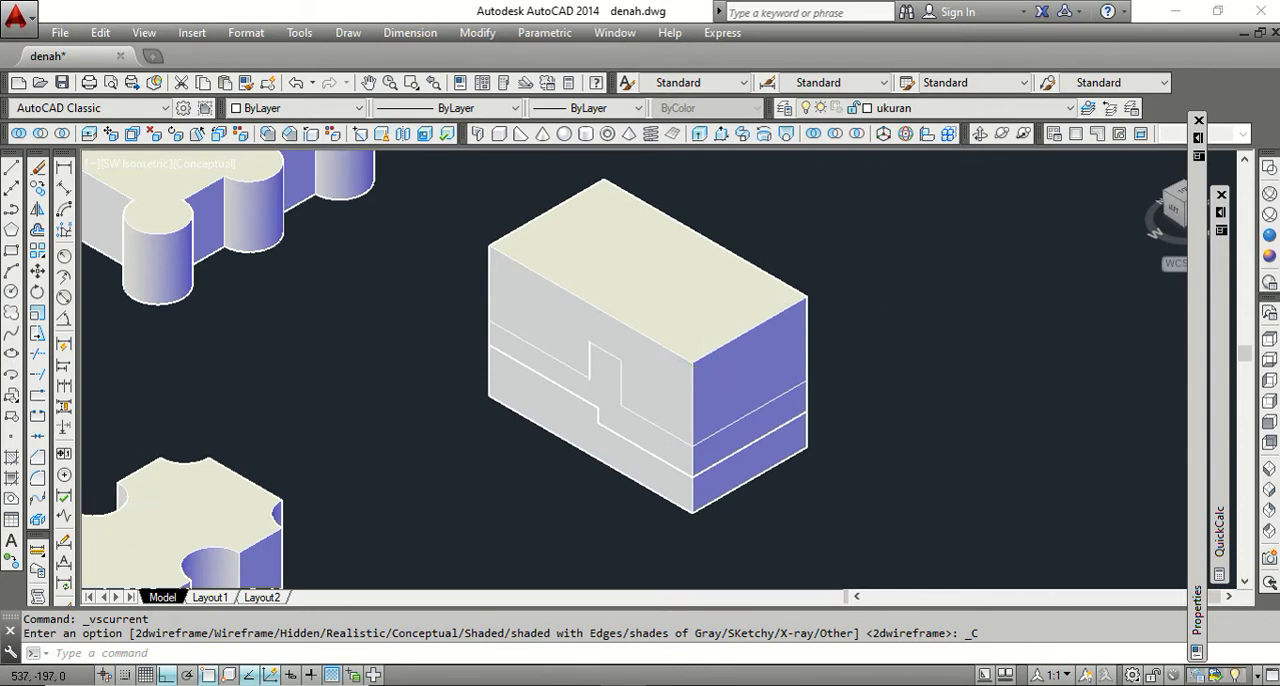
scroll(709, 371, "down", 2)
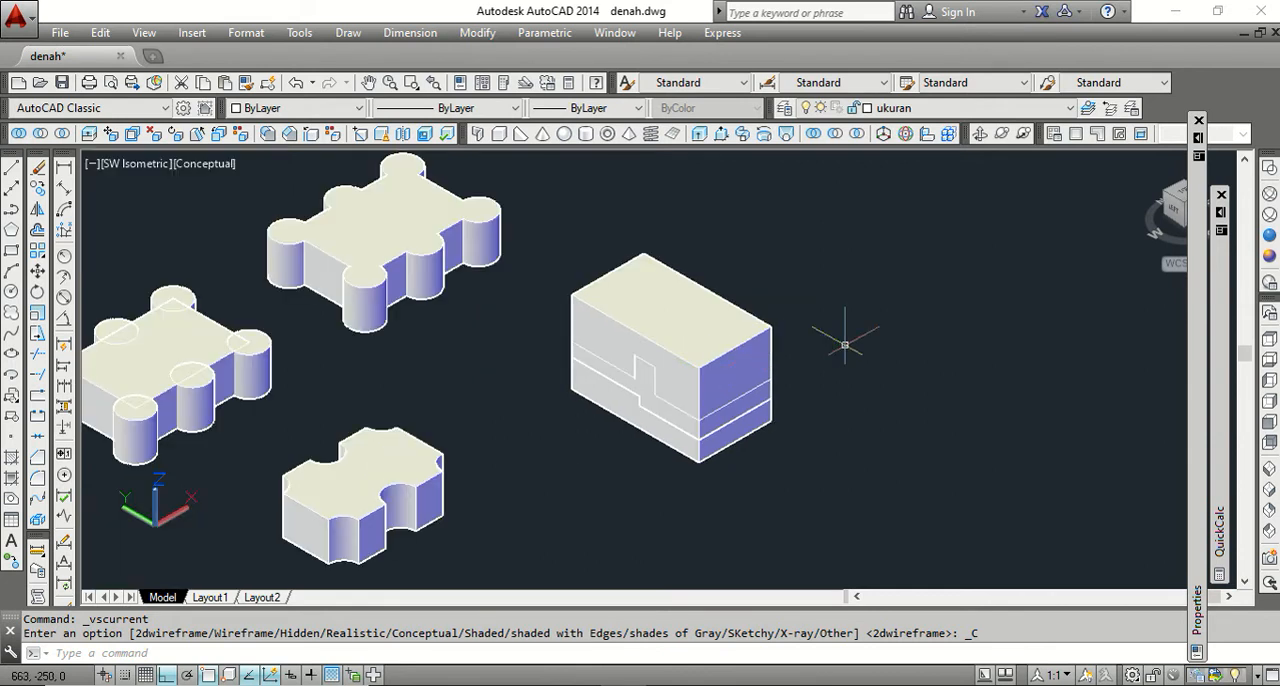
left_click(1269, 168)
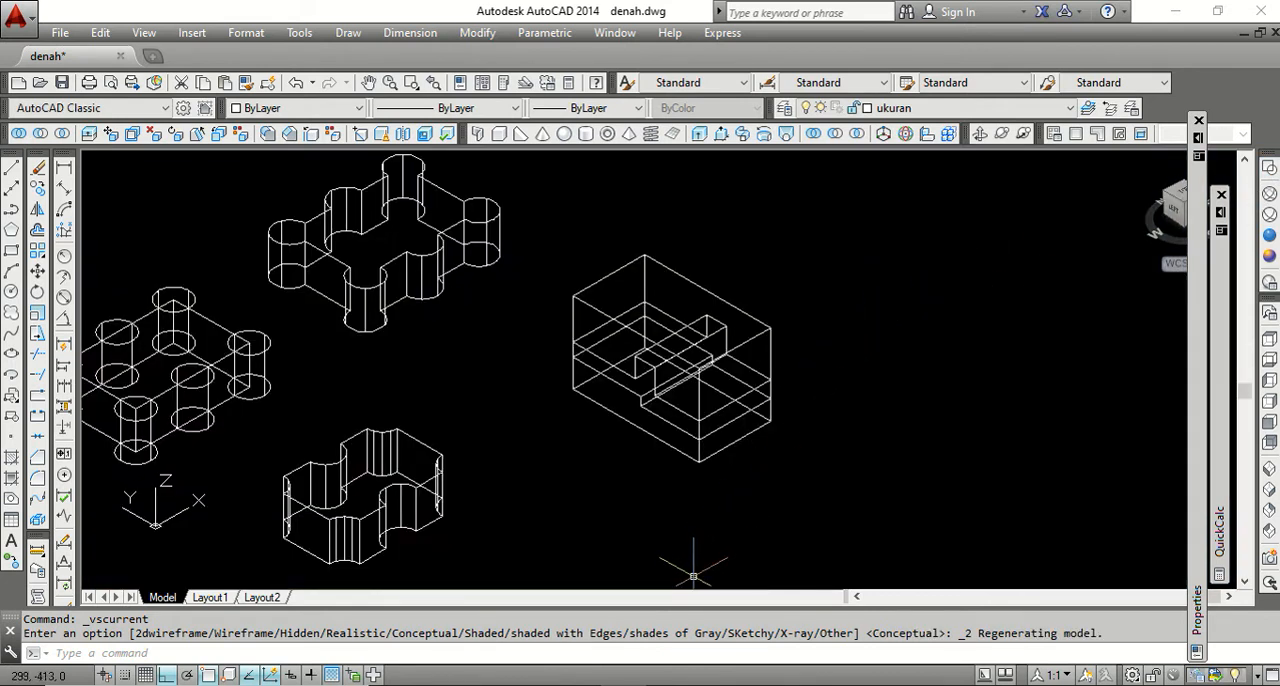
Intersect the box with the stepped solid running through it.
left_click(645, 684)
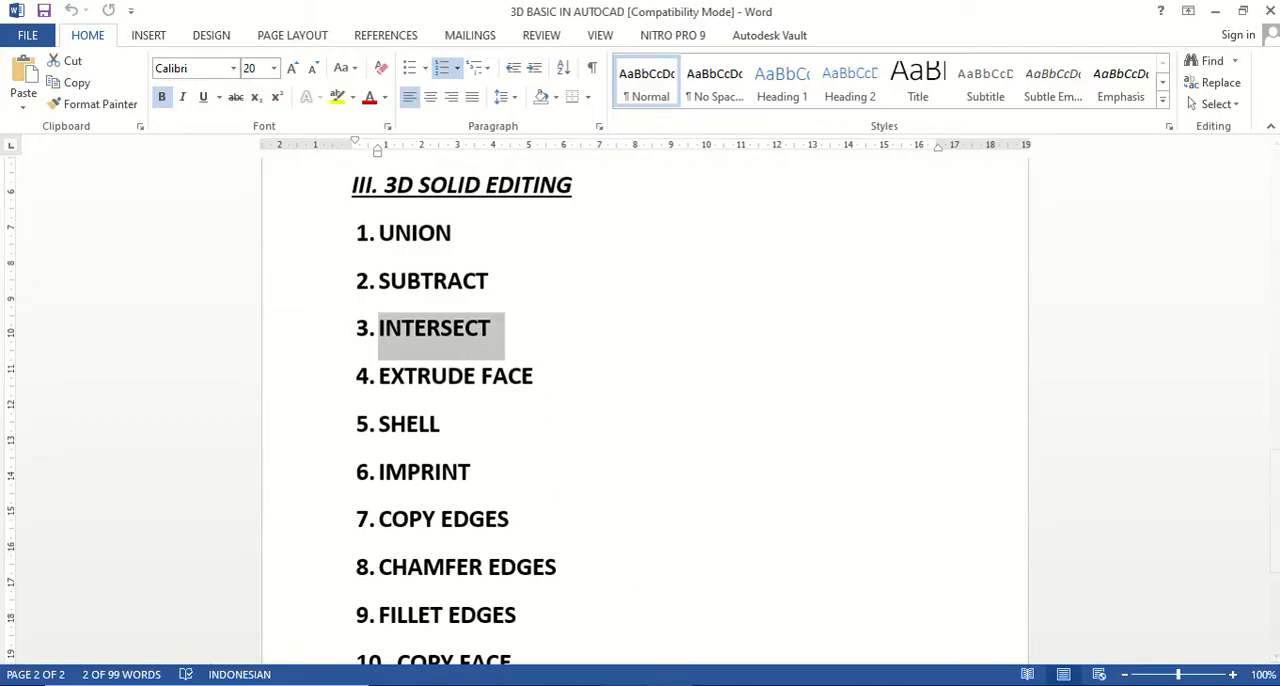
left_click(618, 684)
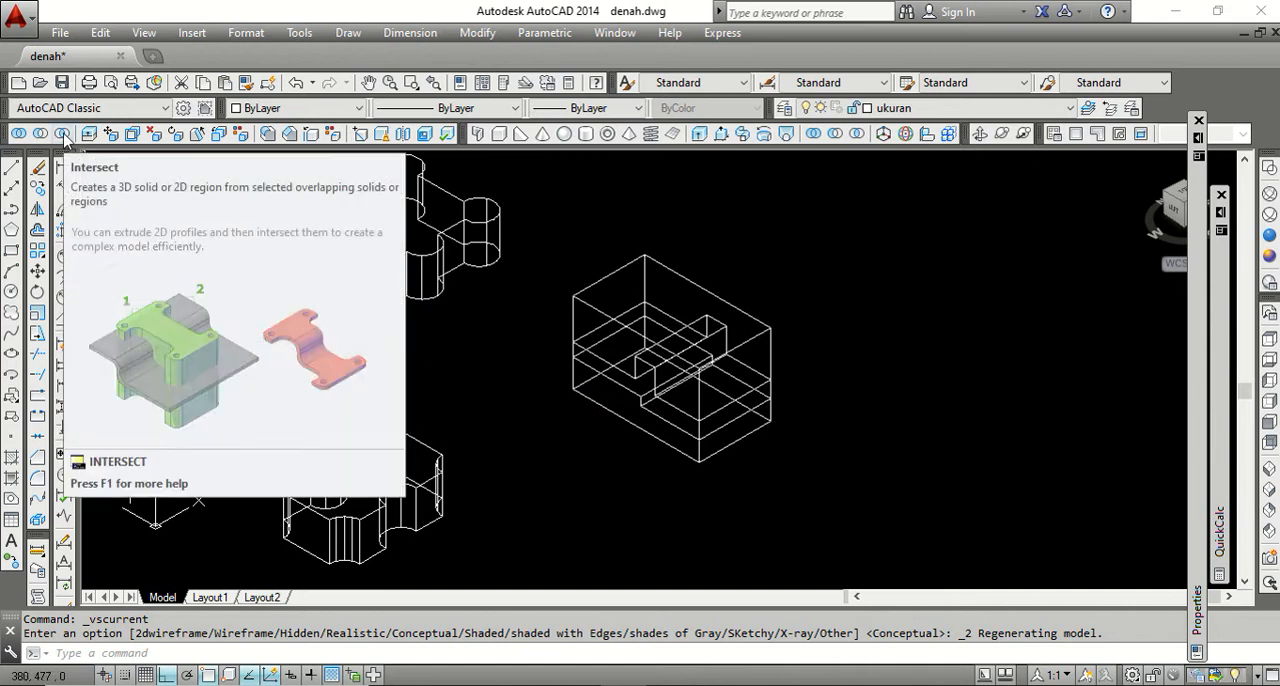
left_click(64, 136)
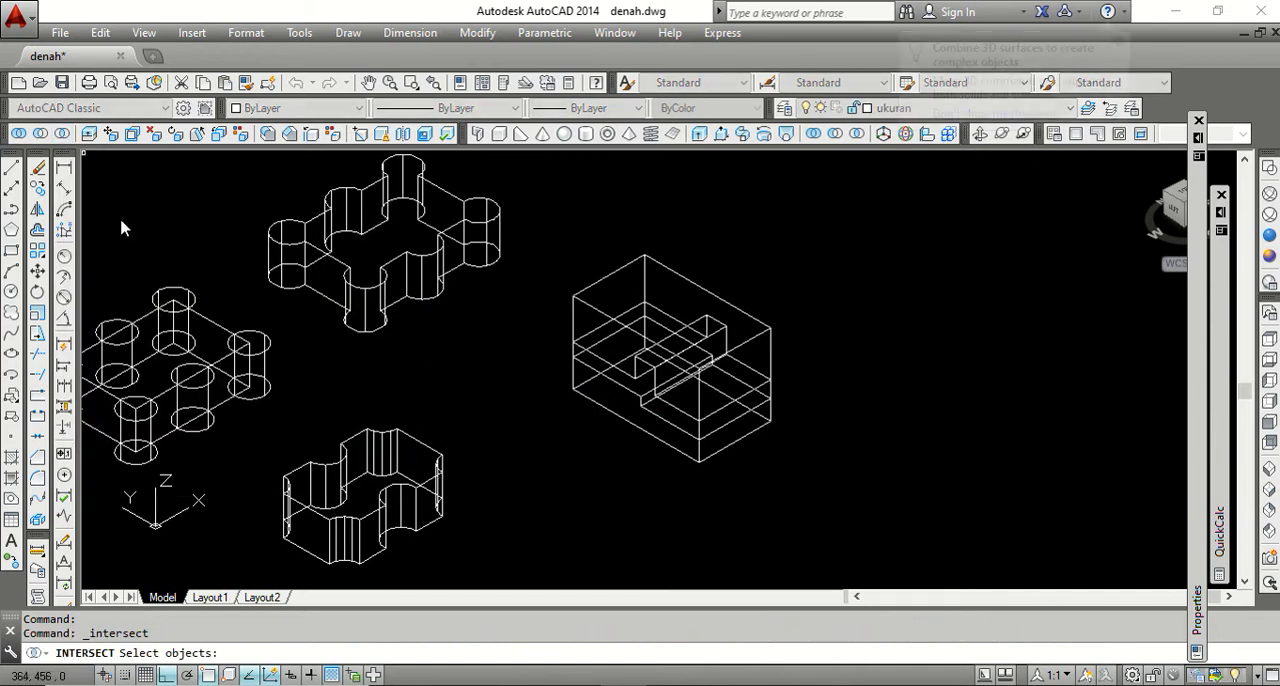
left_click(586, 302)
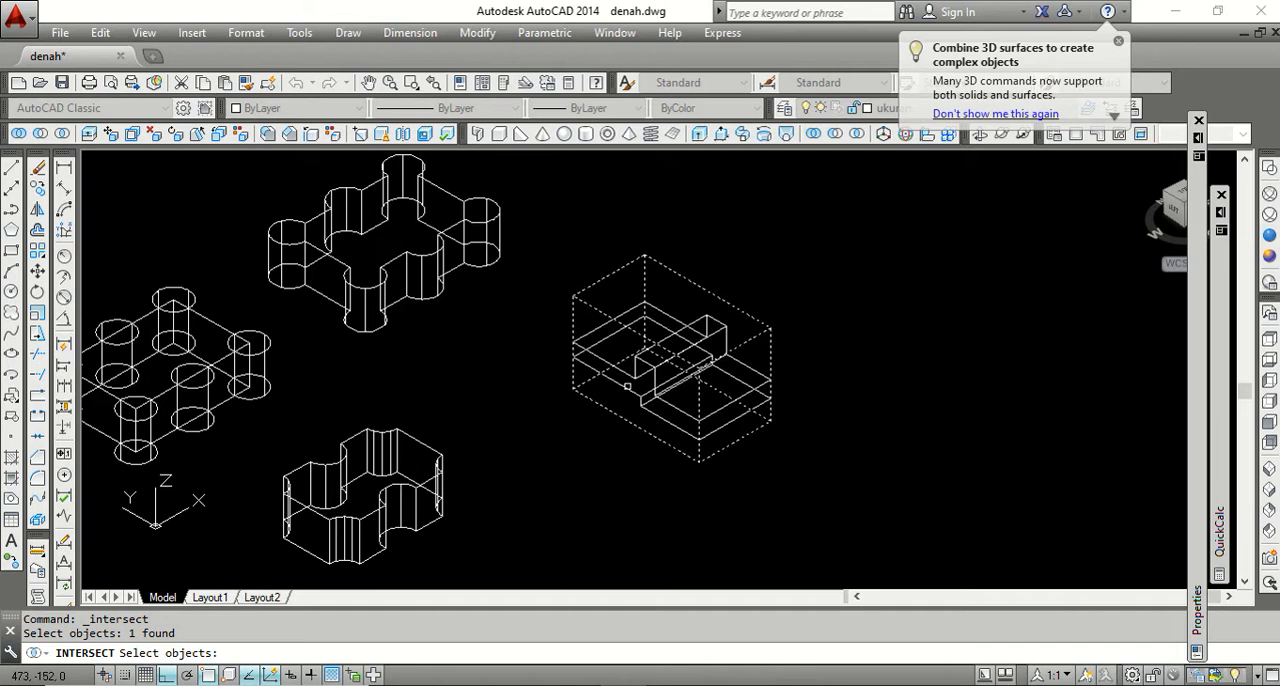
left_click(736, 383)
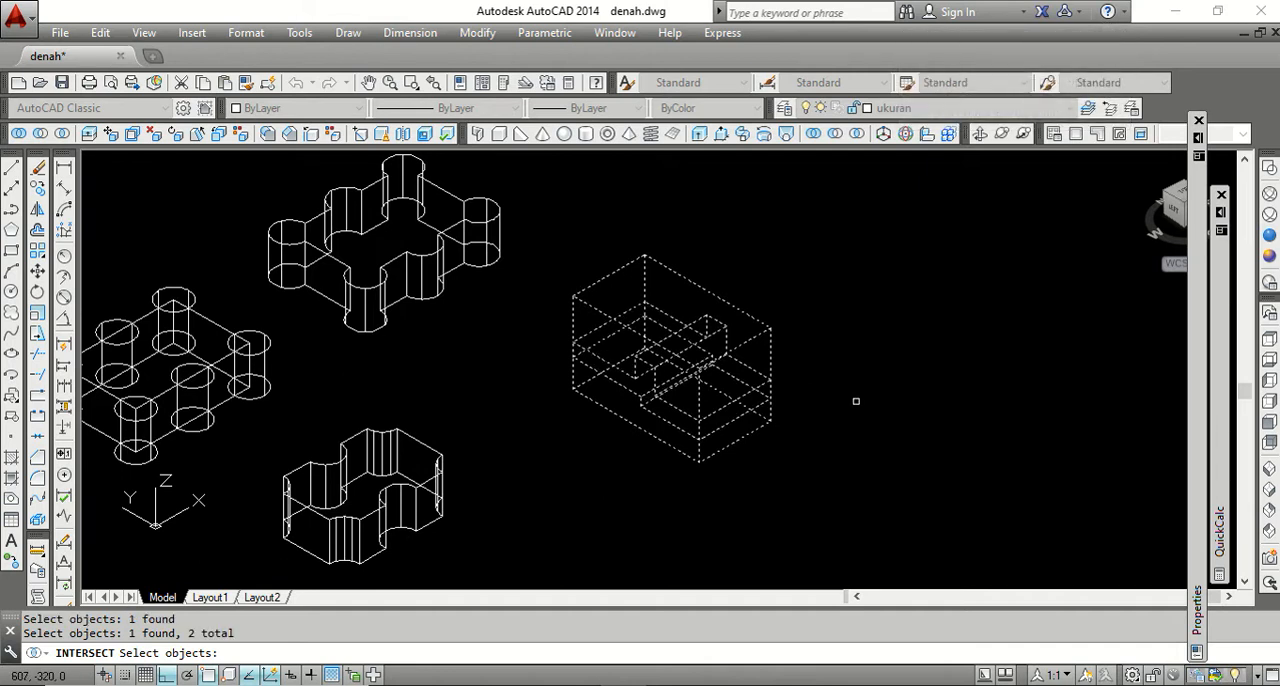
key("Return")
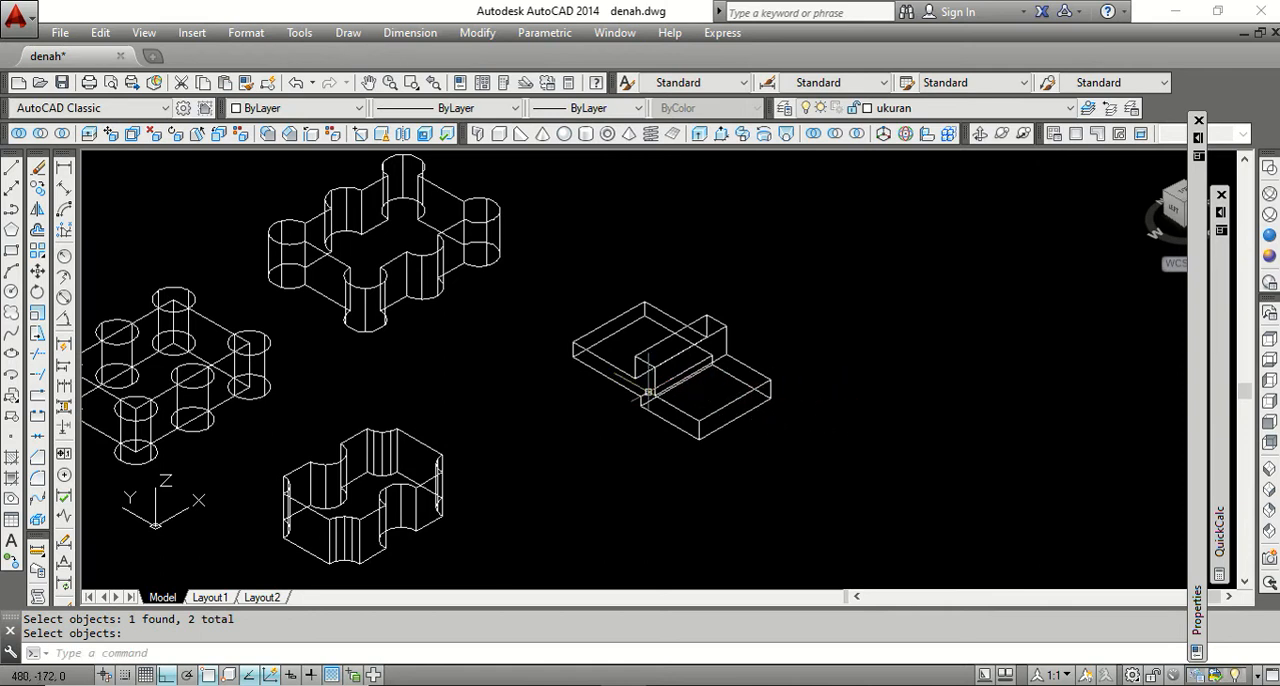
scroll(642, 381, "up", 4)
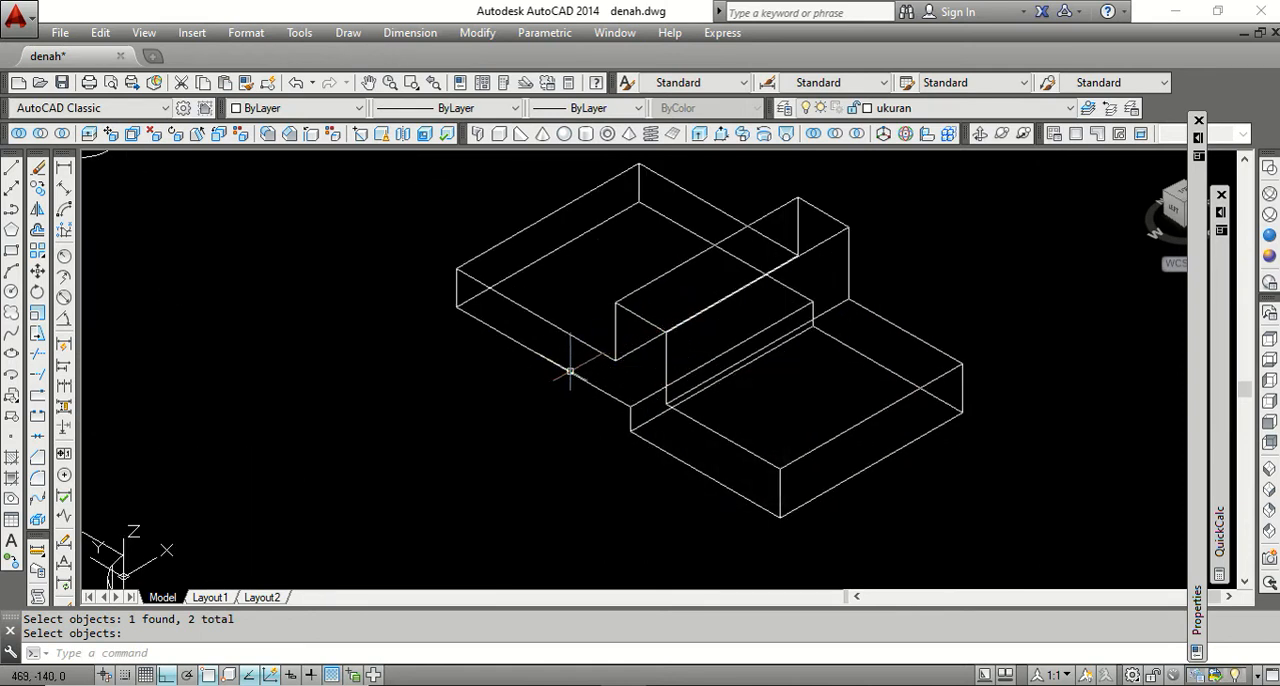
scroll(555, 385, "down", 2)
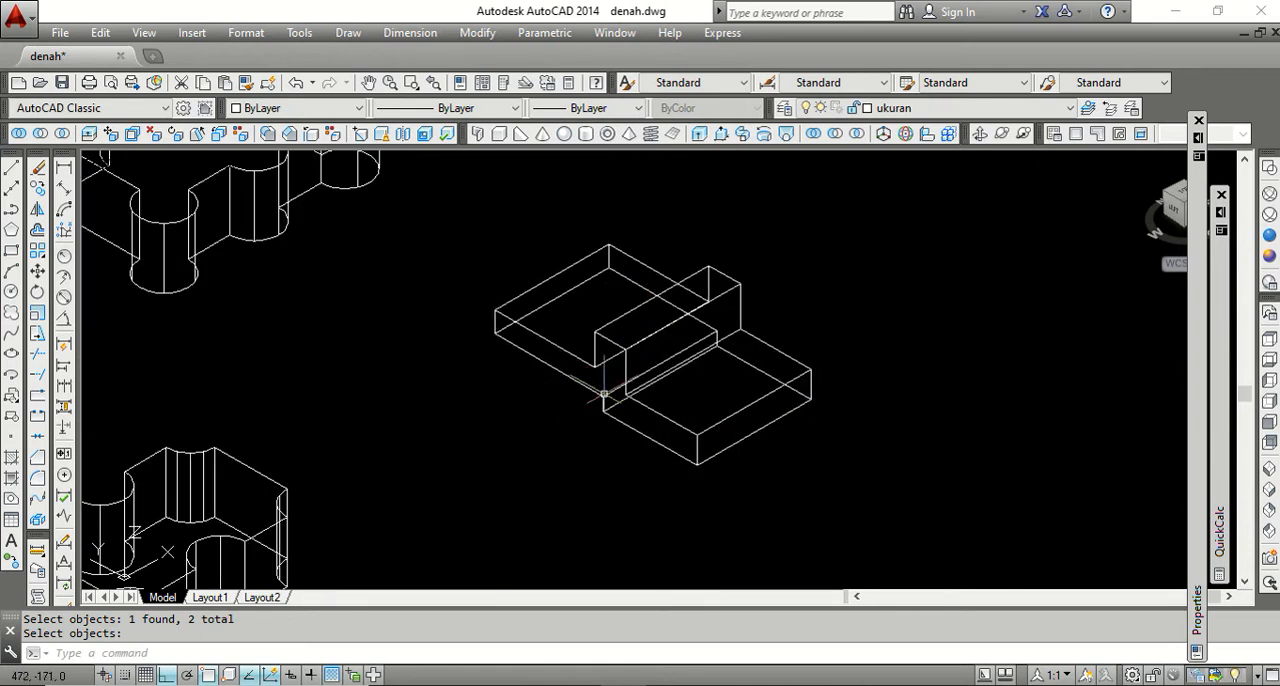
scroll(605, 393, "down", 2)
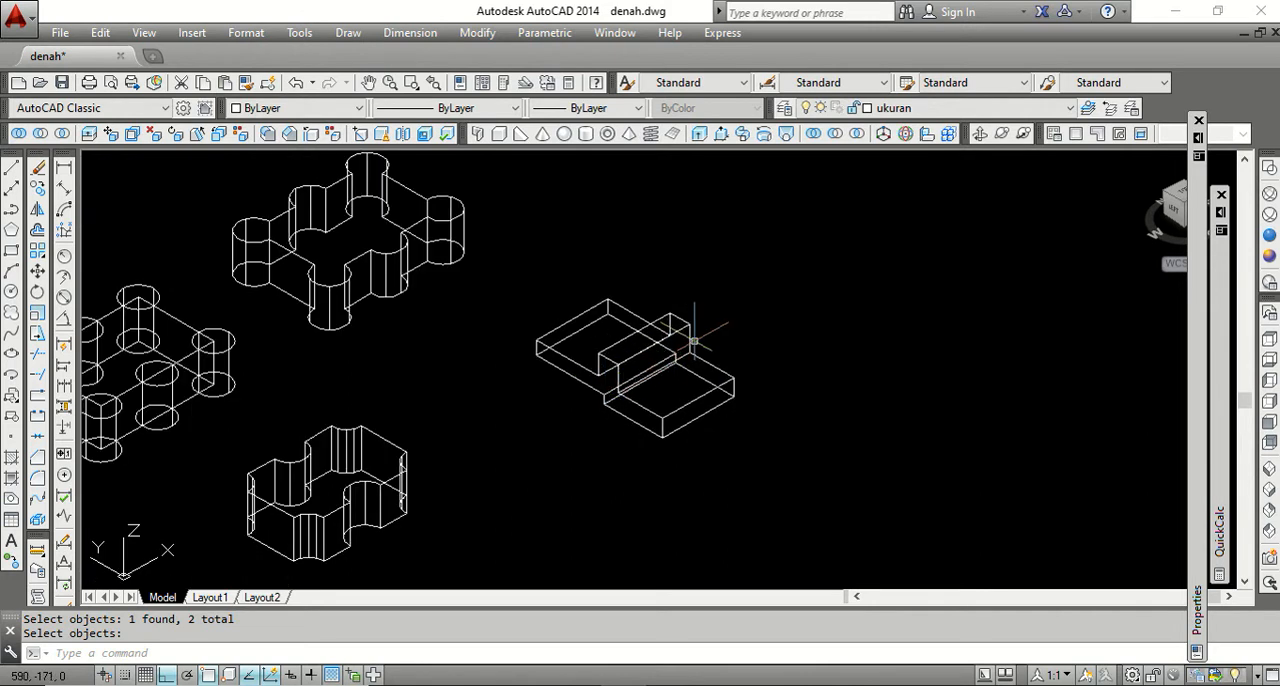
Undo the intersection of the box and the stepped solid.
type("u")
key("Return")
type("u")
key("Return")
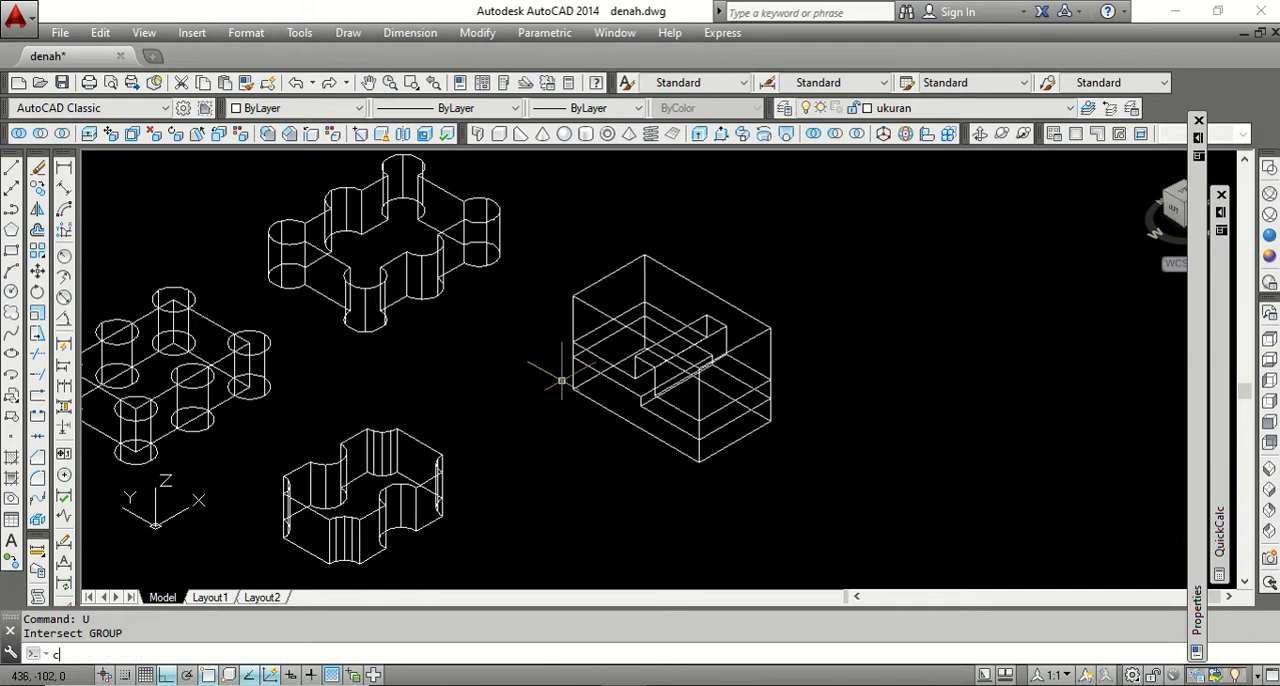
Copy the box together with its stepped solid along the X direction to a clear spot beside the originals.
key("Return")
scroll(609, 423, "down", 2)
left_click(787, 487)
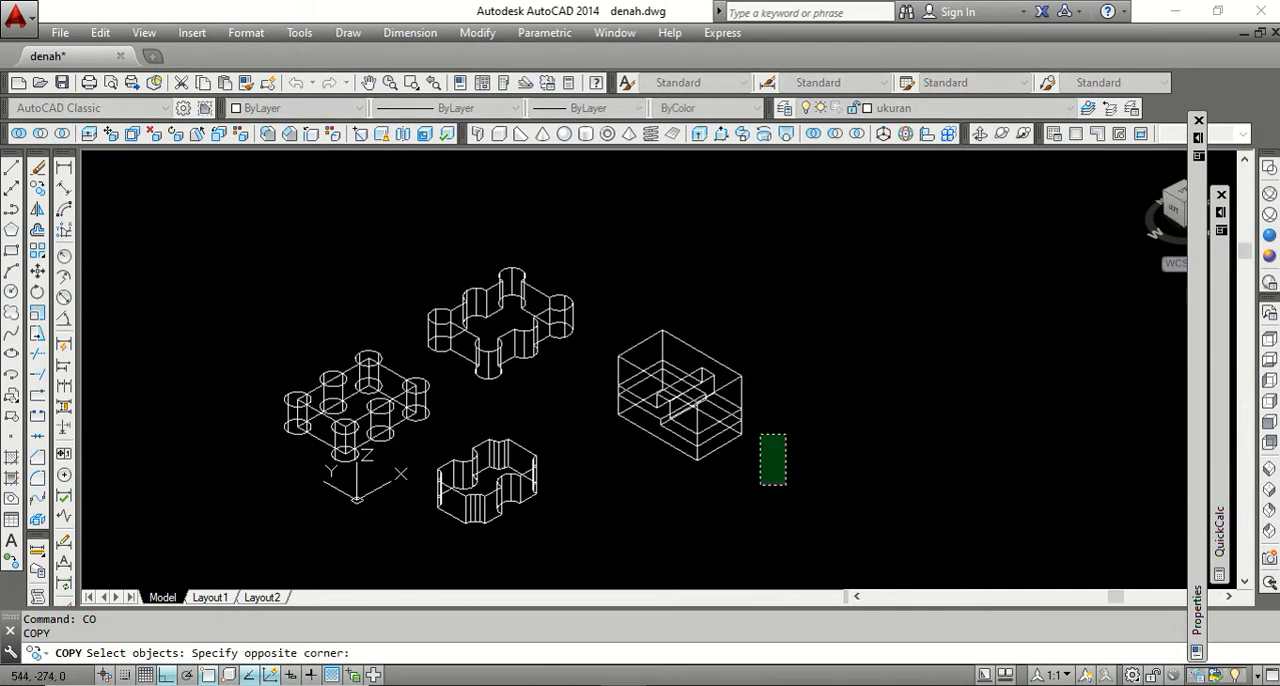
left_click(656, 345)
key("Return")
left_click(660, 293)
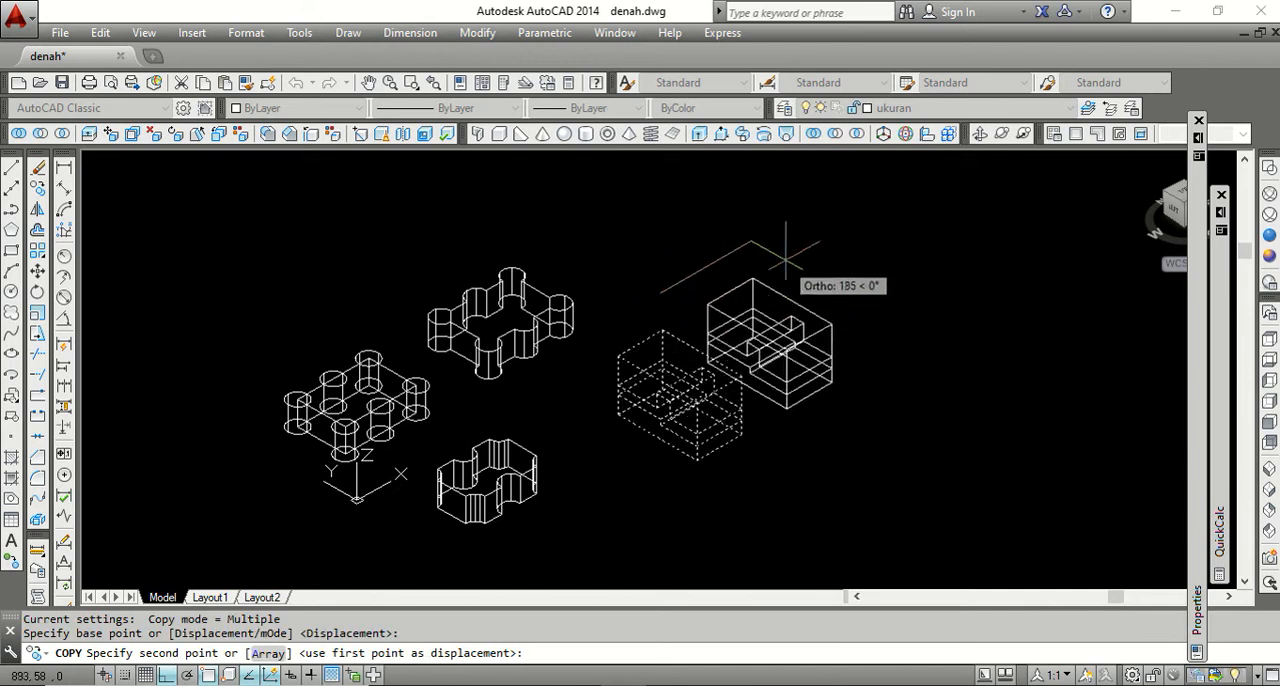
left_click(822, 240)
key("Return")
scroll(906, 292, "up", 3)
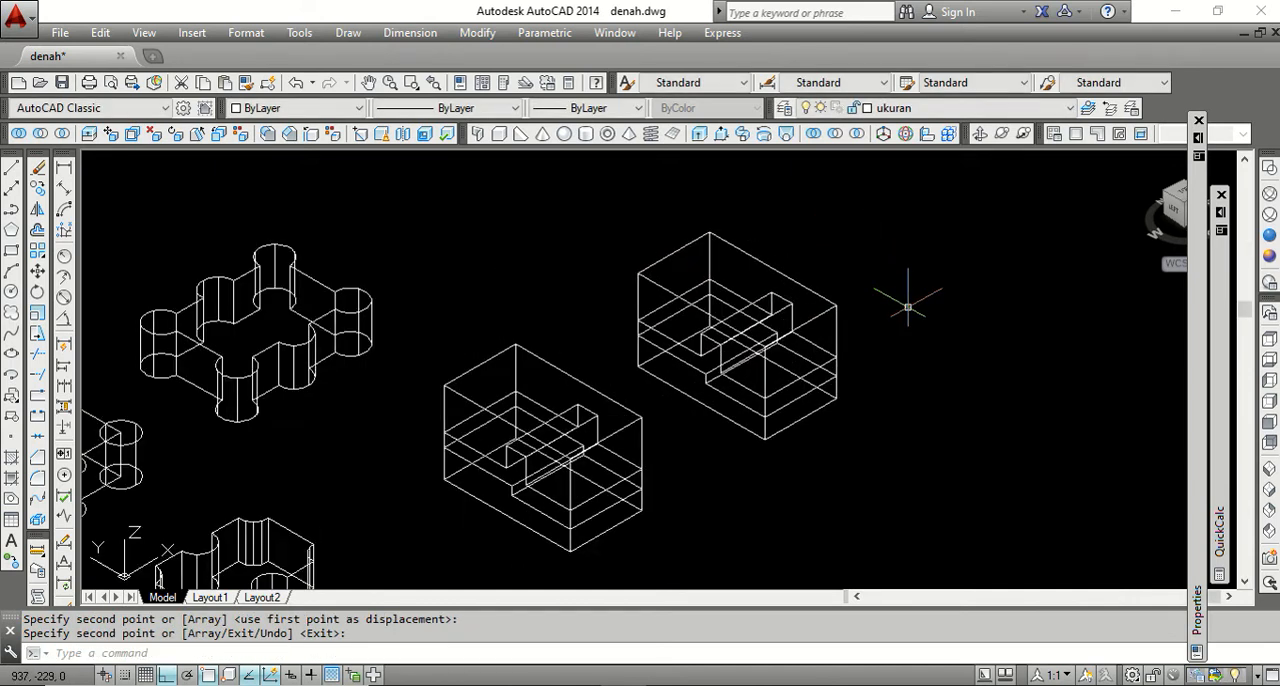
Intersect the original box with its stepped solid, leaving the copied pair as separate solids.
scroll(907, 307, "down", 2)
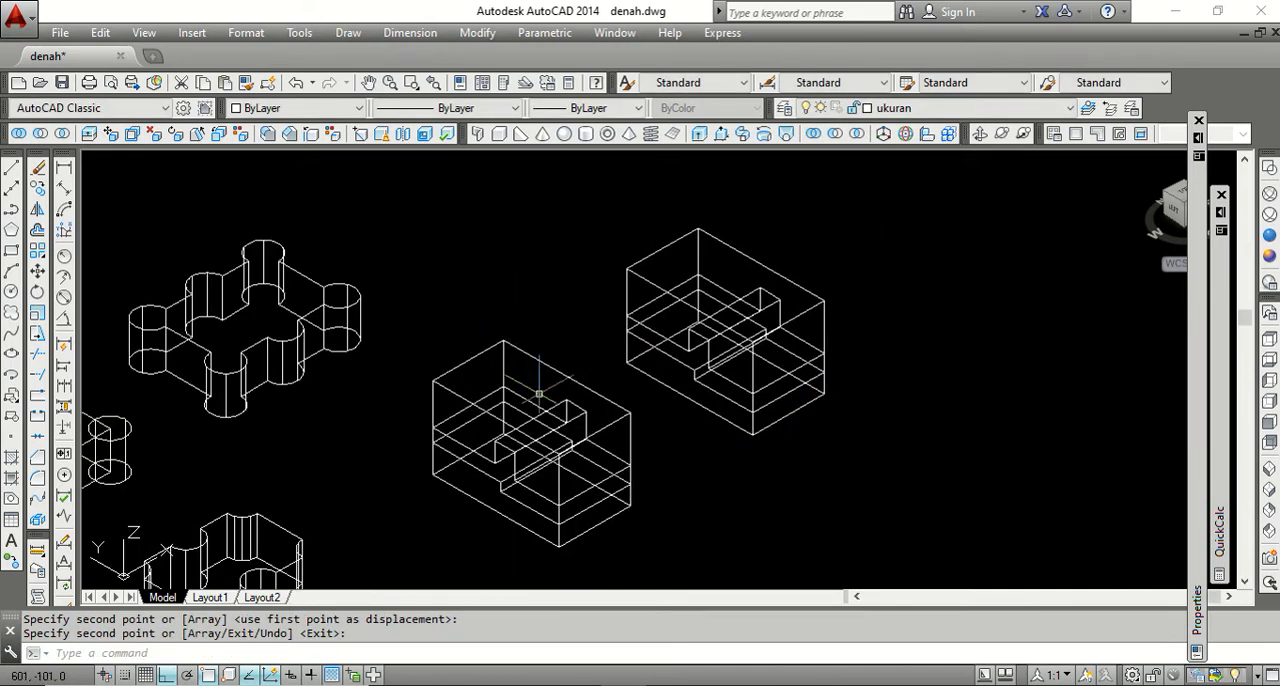
left_click(63, 132)
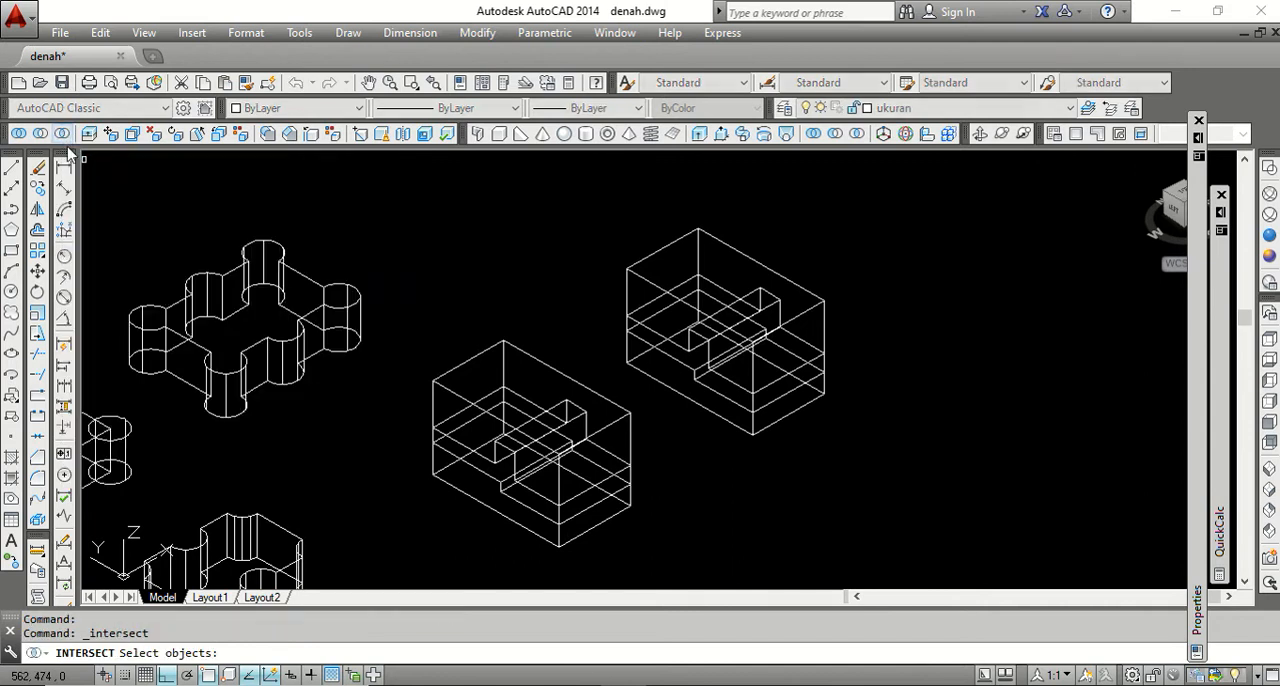
left_click(528, 357)
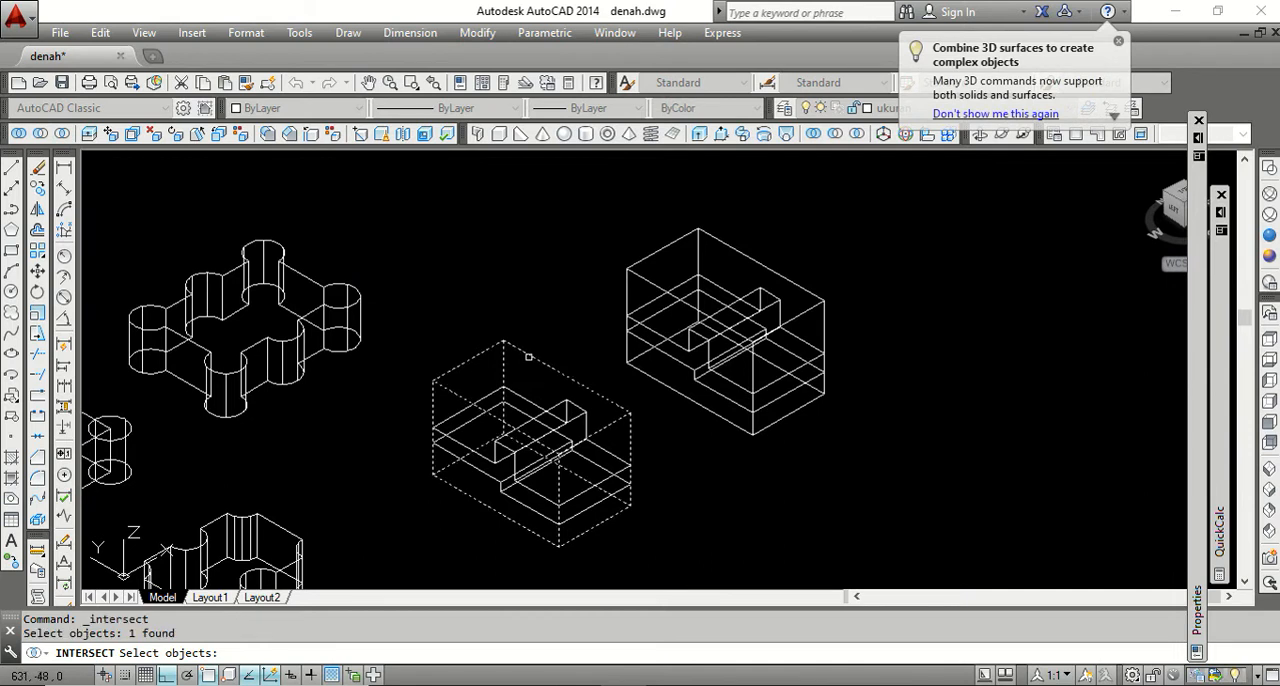
left_click(559, 407)
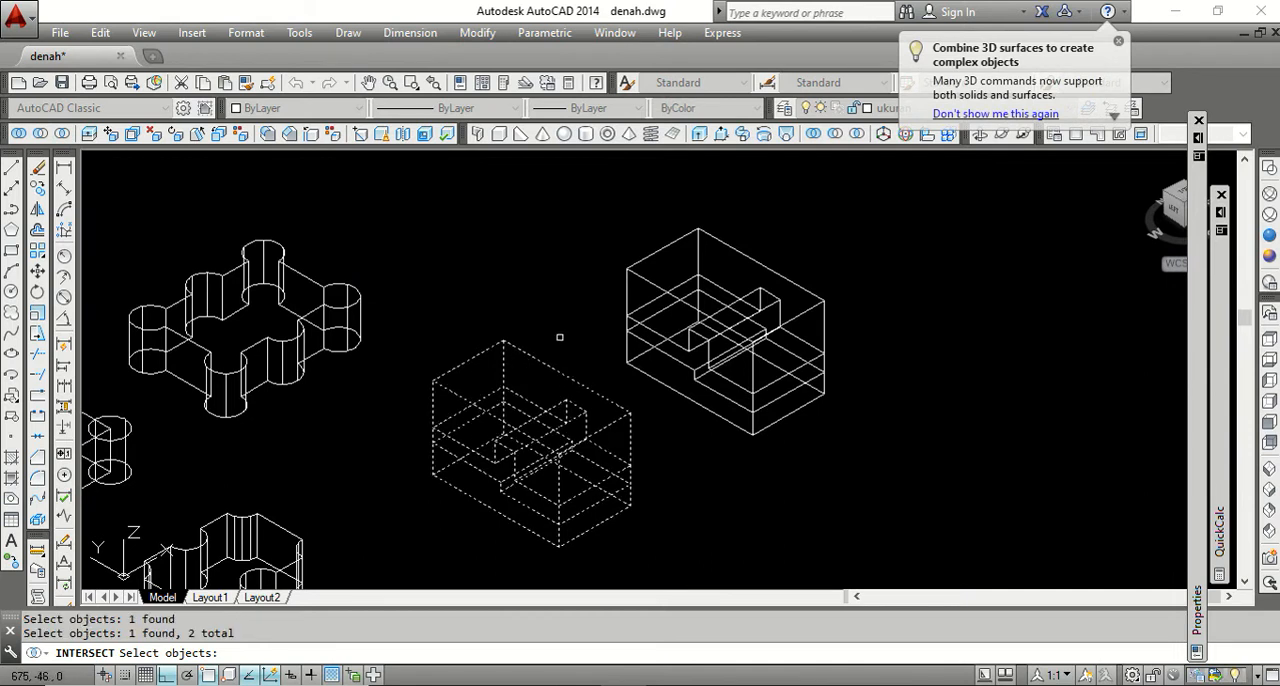
key("Return")
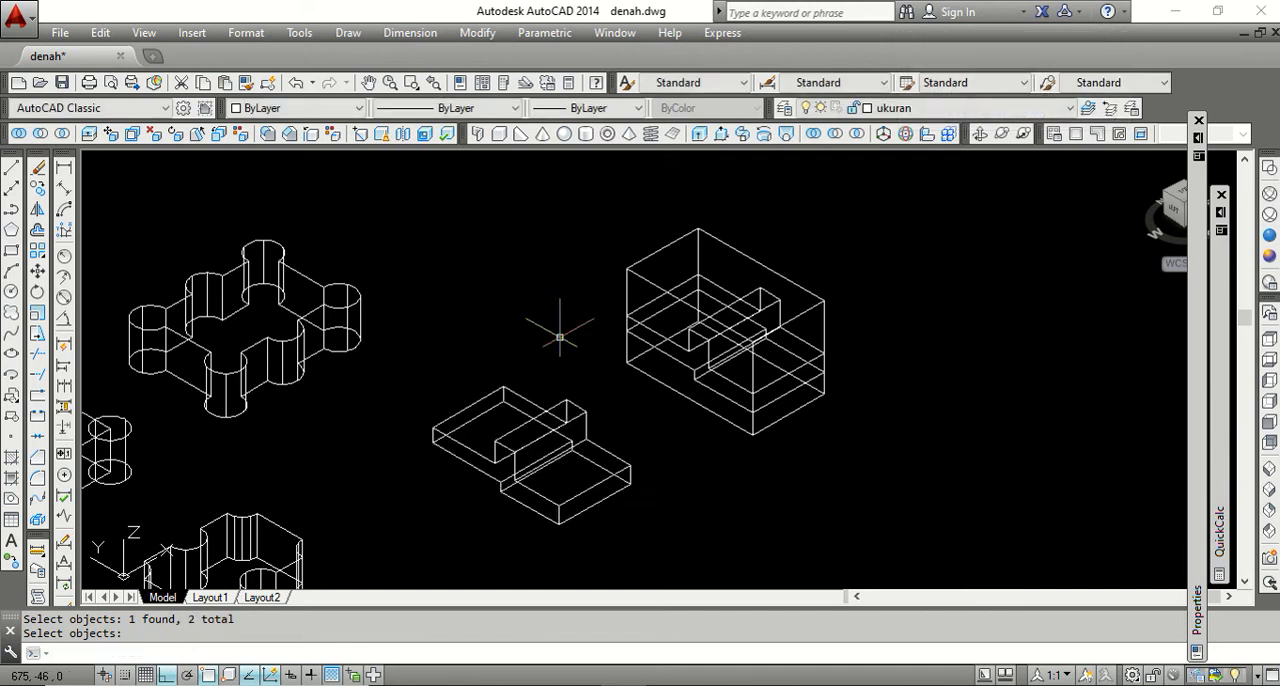
Intersect the copied box with the copied stepped solid.
key("Return")
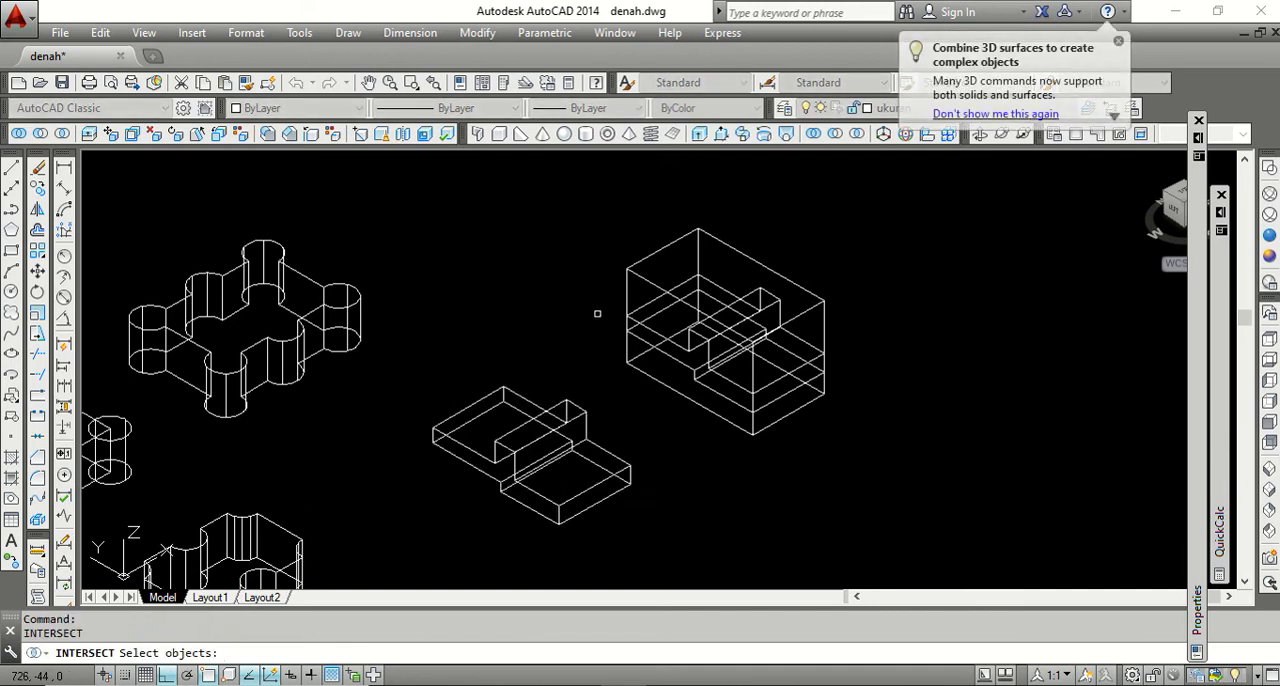
left_click(655, 332)
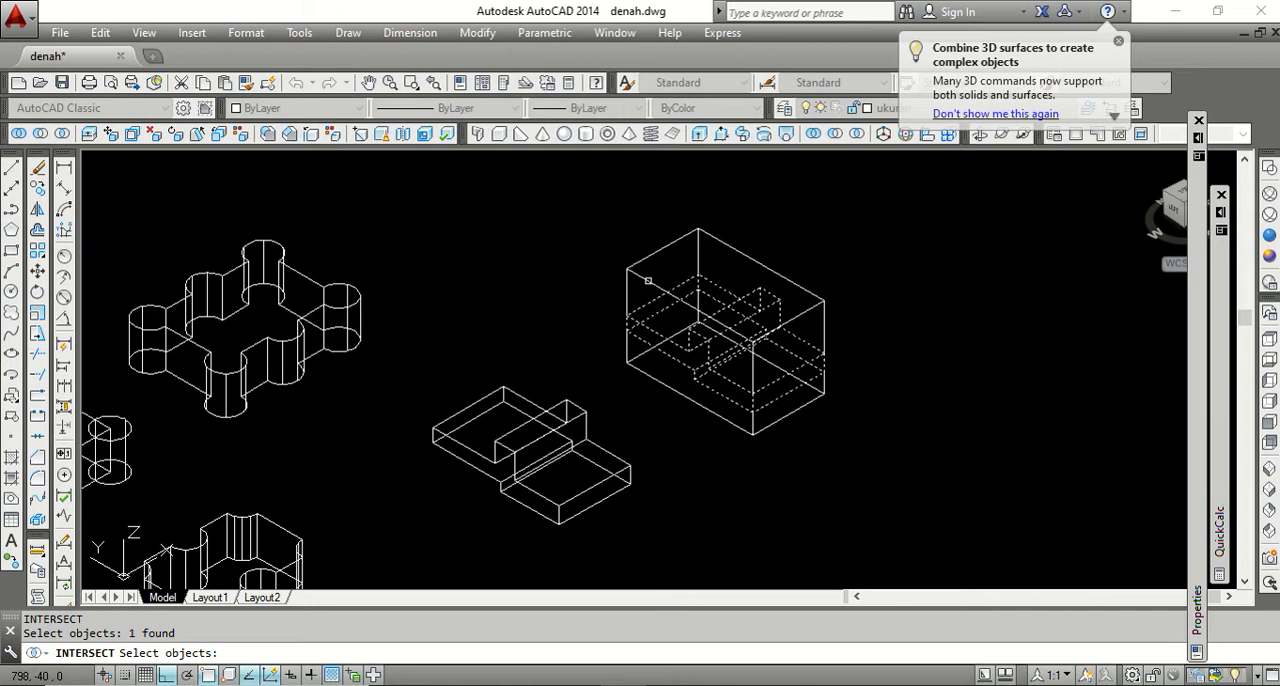
left_click(651, 283)
key("Return")
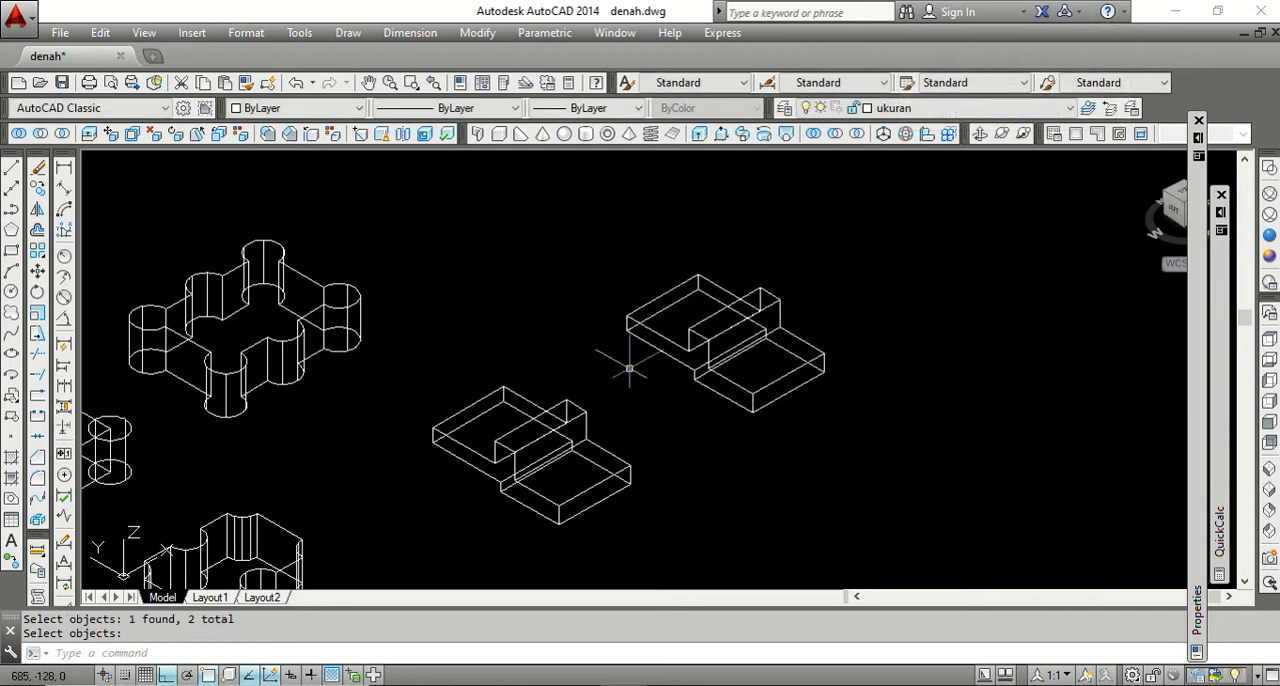
scroll(578, 350, "down", 1)
scroll(580, 355, "up", 3)
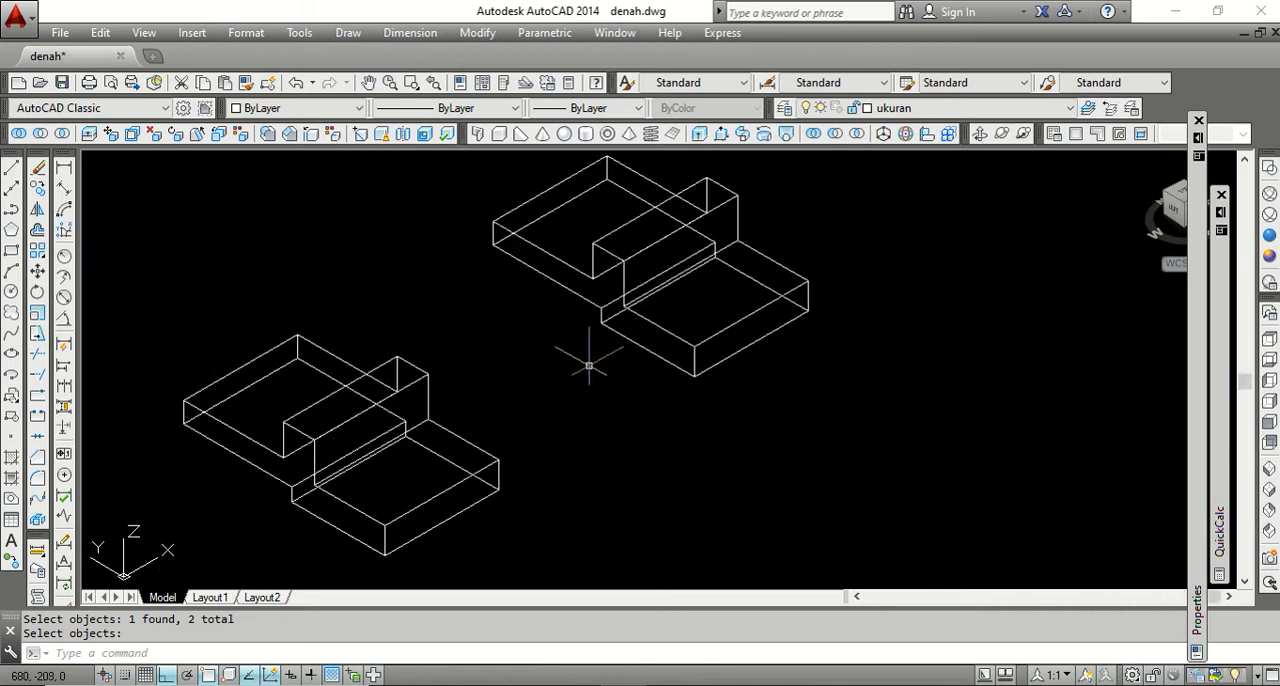
scroll(580, 360, "down", 2)
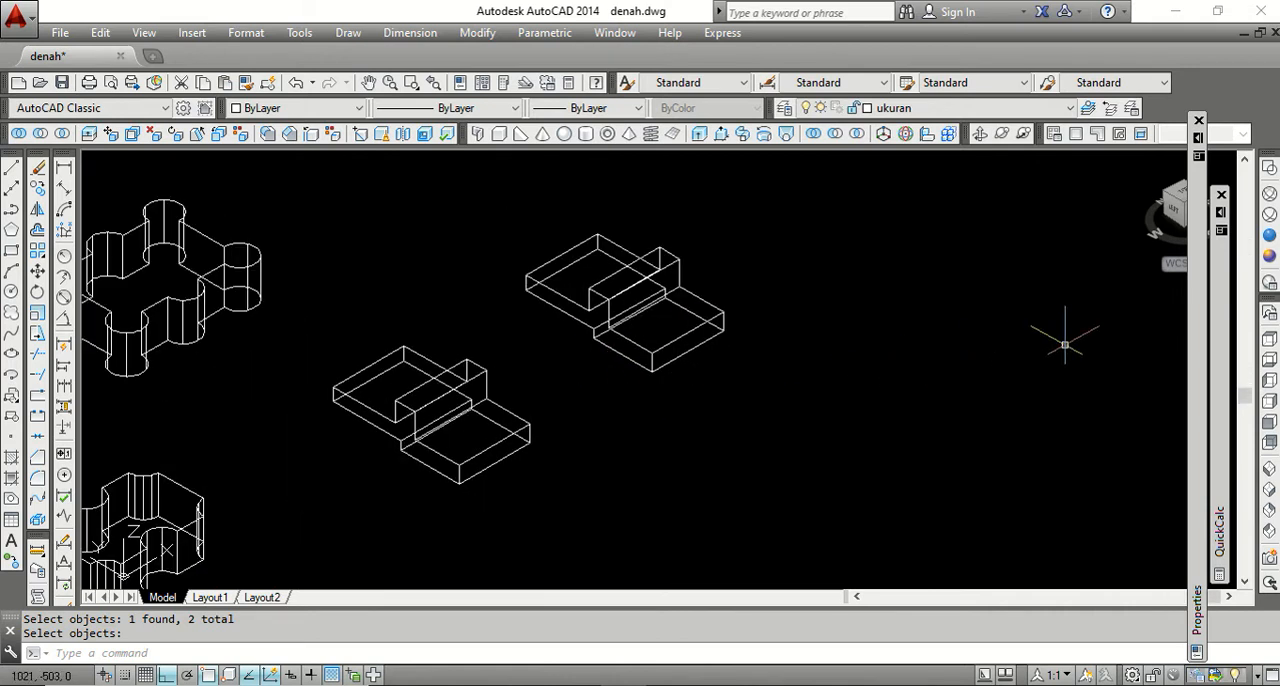
Inspect both intersected solids in the Conceptual style while orbiting, and return to SW Isometric and 2D Wireframe.
left_click(1270, 257)
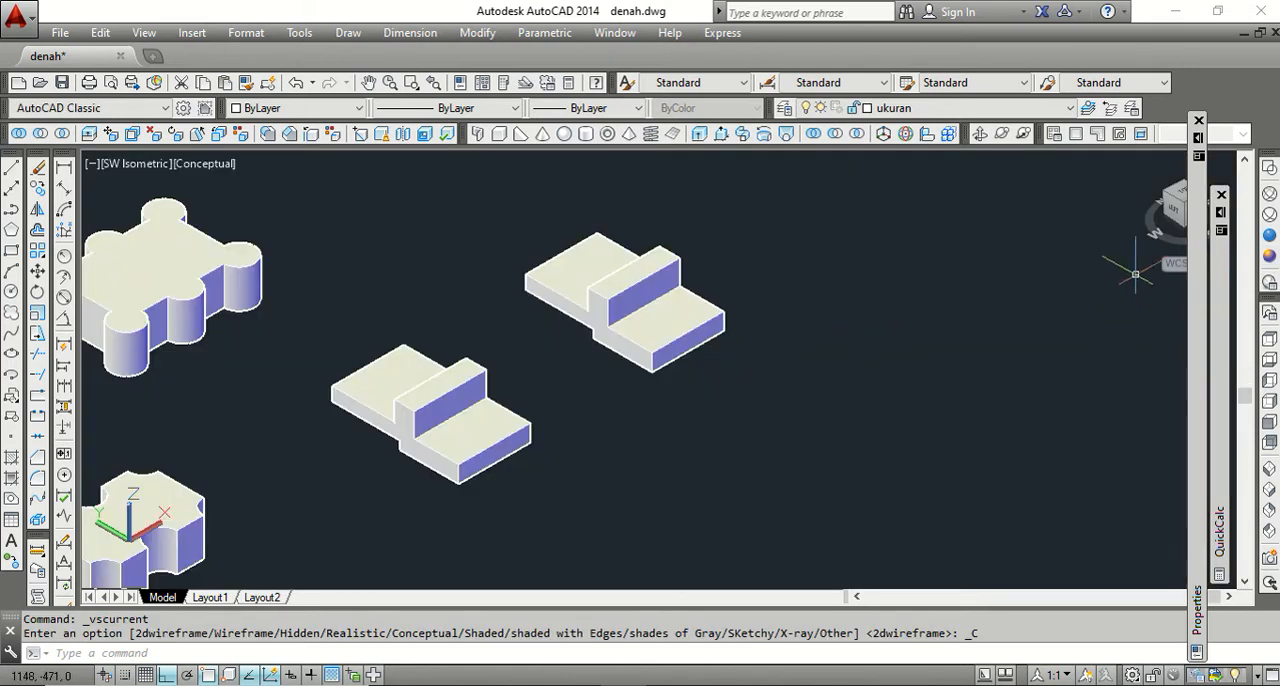
left_click(979, 133)
mouse_move(600, 331)
left_mouse_down()
mouse_move(643, 323)
mouse_move(674, 277)
mouse_move(643, 229)
mouse_move(731, 300)
mouse_move(789, 311)
mouse_move(716, 340)
mouse_move(569, 363)
mouse_move(605, 362)
left_mouse_up()
right_click(578, 370)
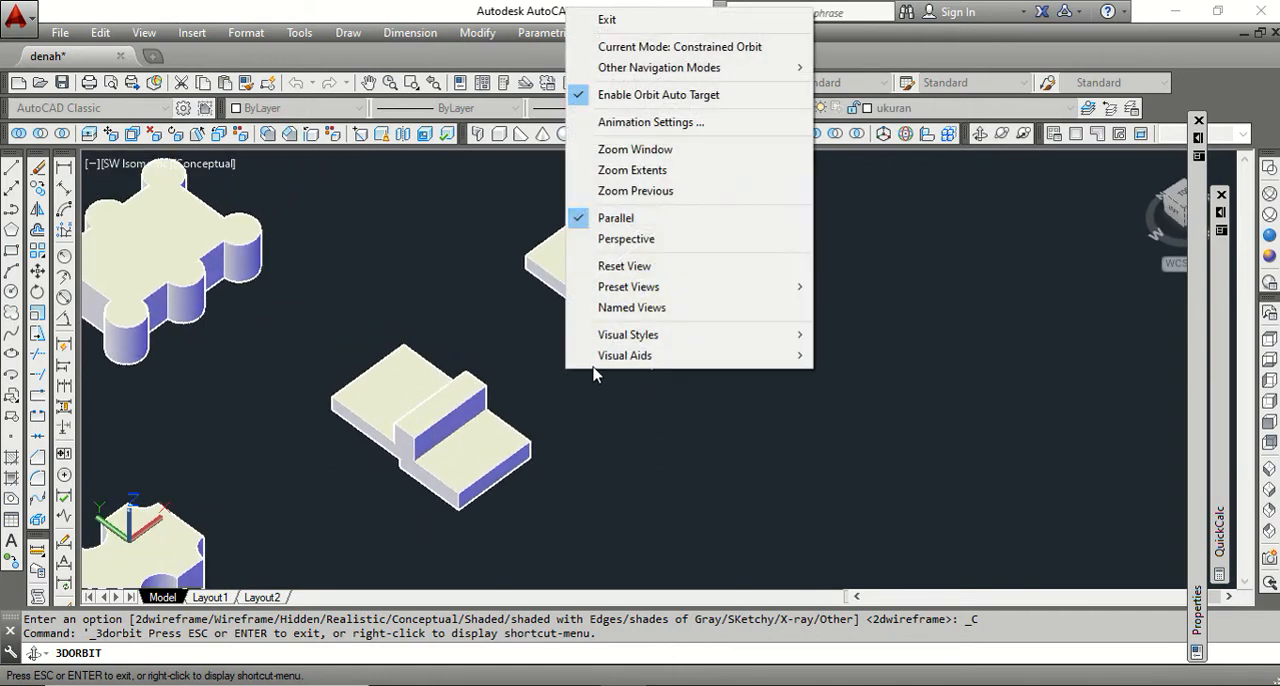
left_click(605, 19)
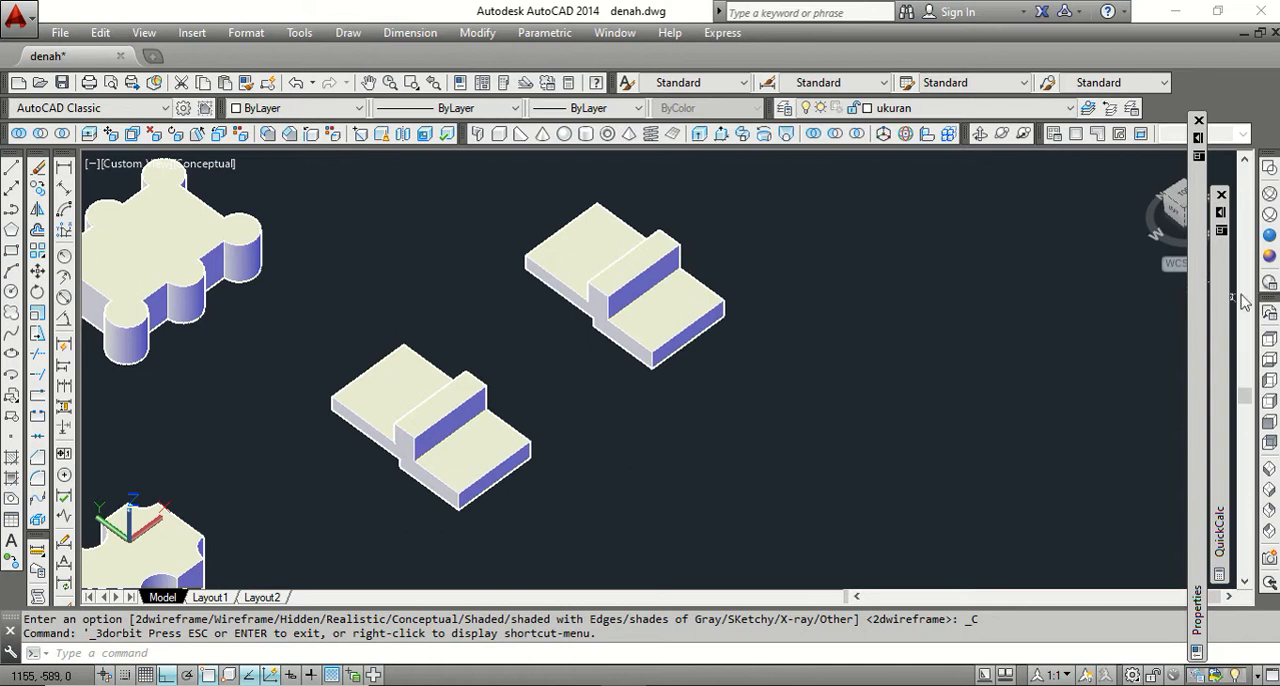
left_click(1271, 479)
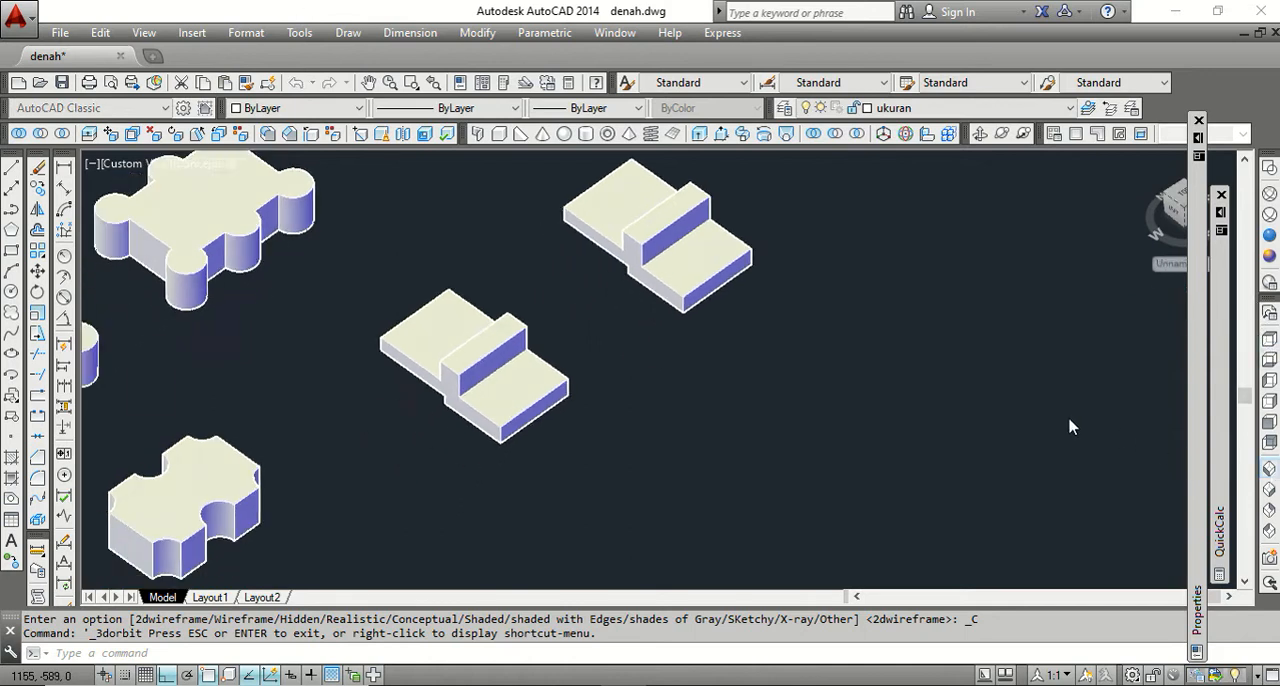
left_click(1271, 172)
scroll(860, 320, "down", 1)
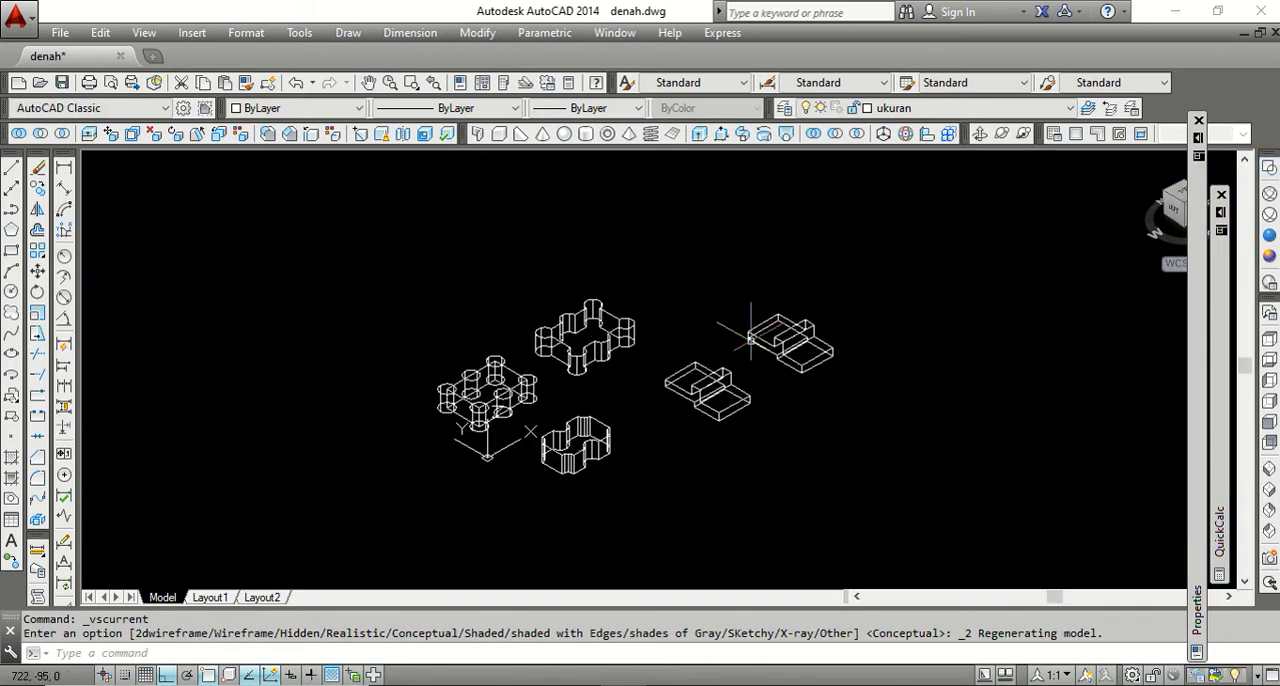
scroll(833, 343, "up", 1)
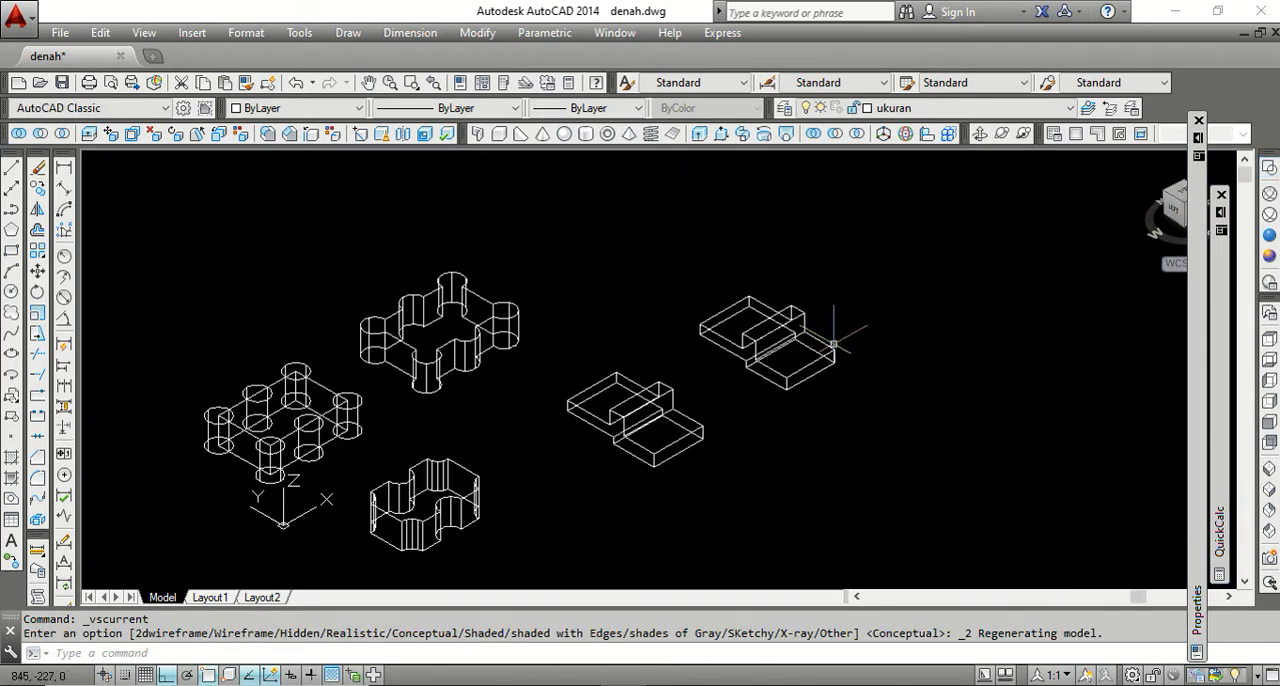
Undo the recent view and visual style changes and the intersection of the copied pair.
left_click(297, 84)
left_click(297, 84)
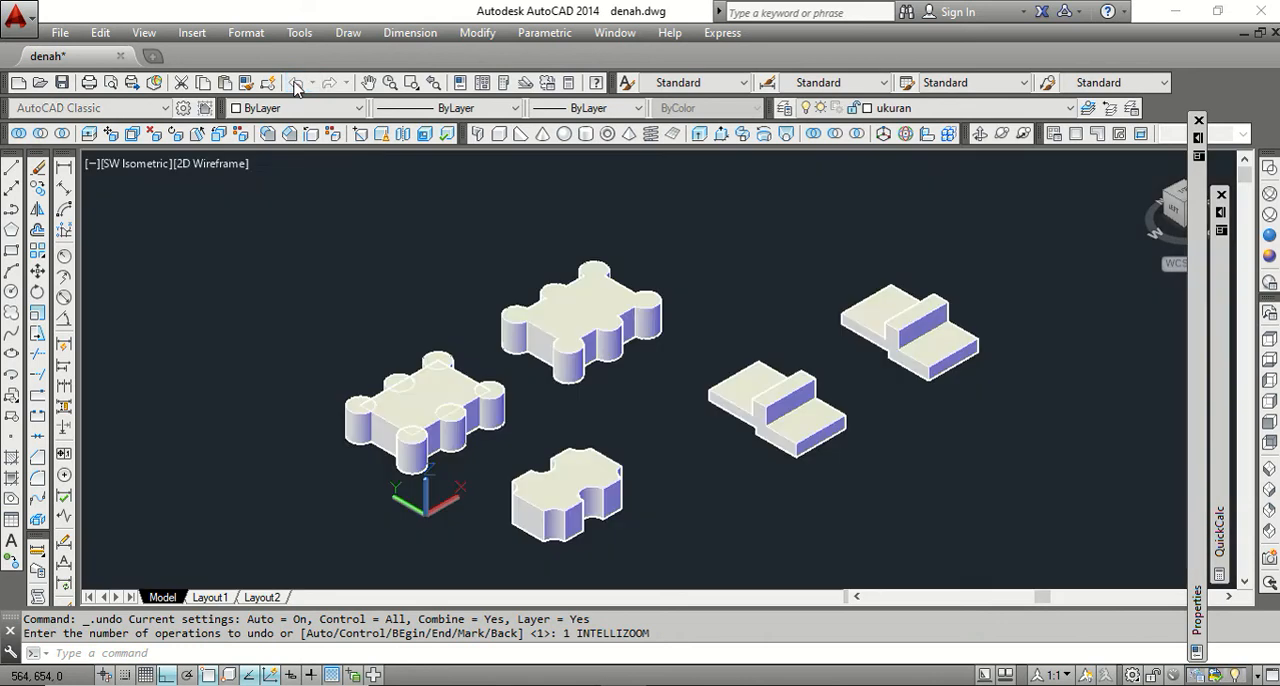
left_click(297, 84)
left_click(297, 84)
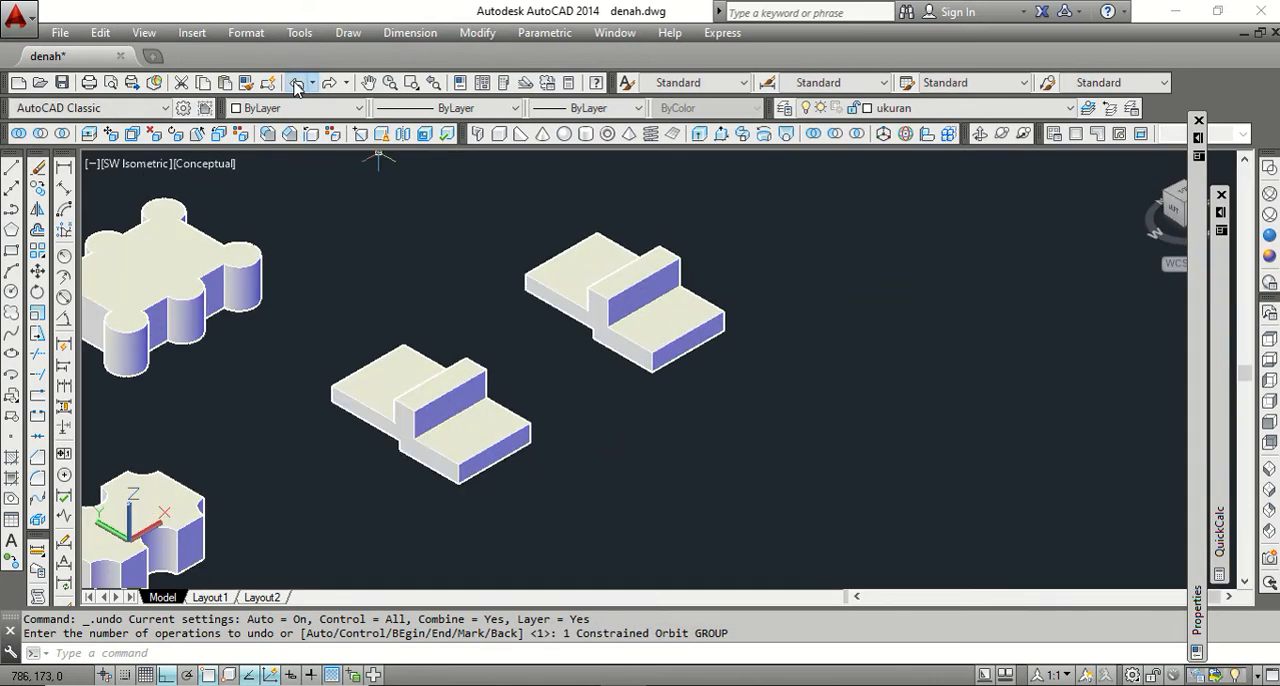
left_click(297, 84)
left_click(297, 84)
left_click(297, 84)
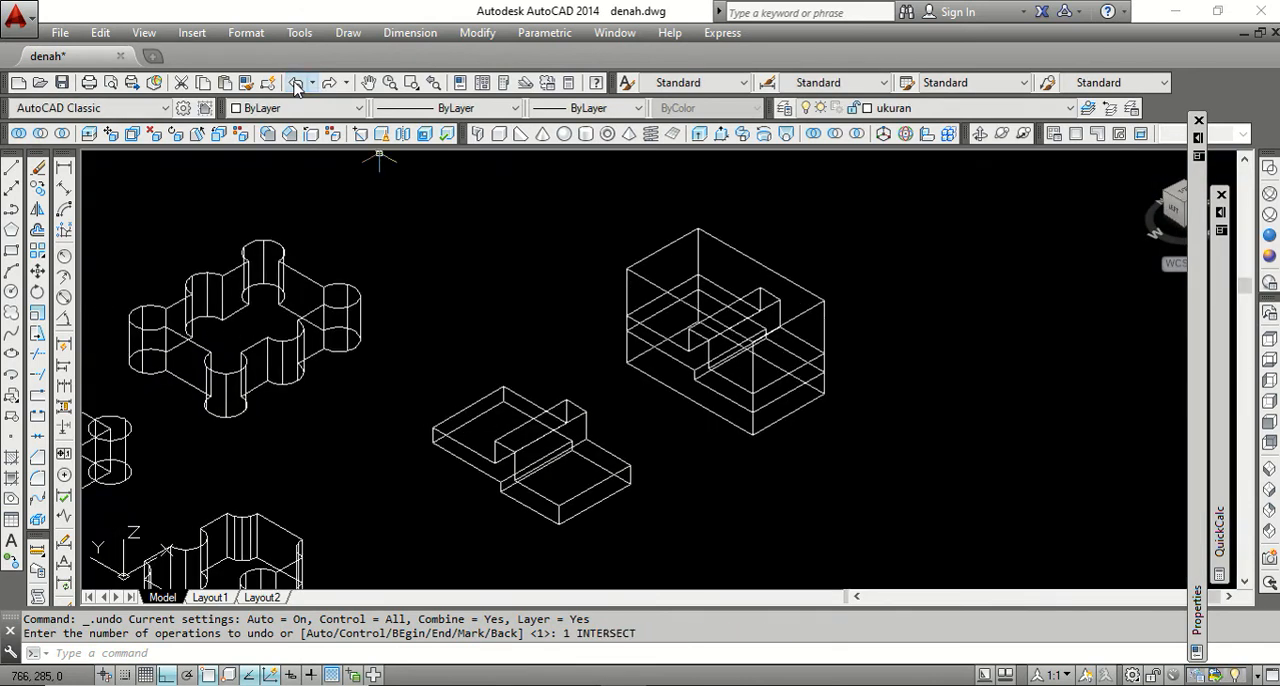
scroll(766, 412, "up", 2)
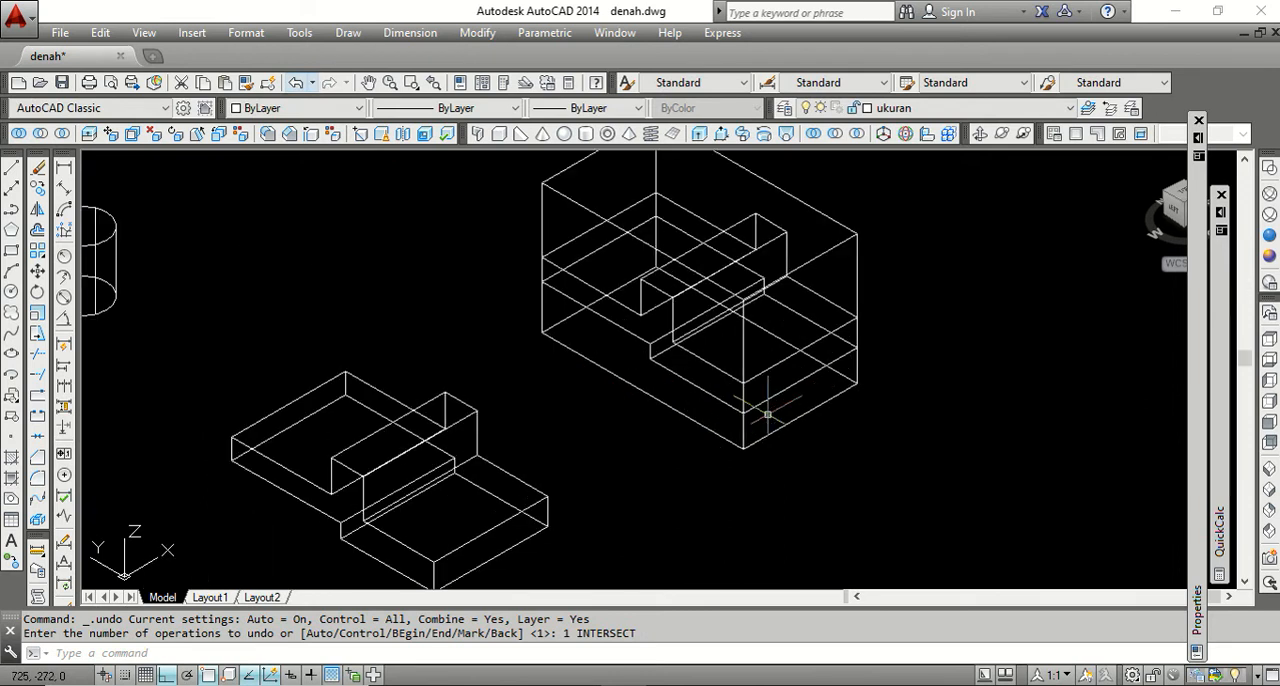
left_click(722, 135)
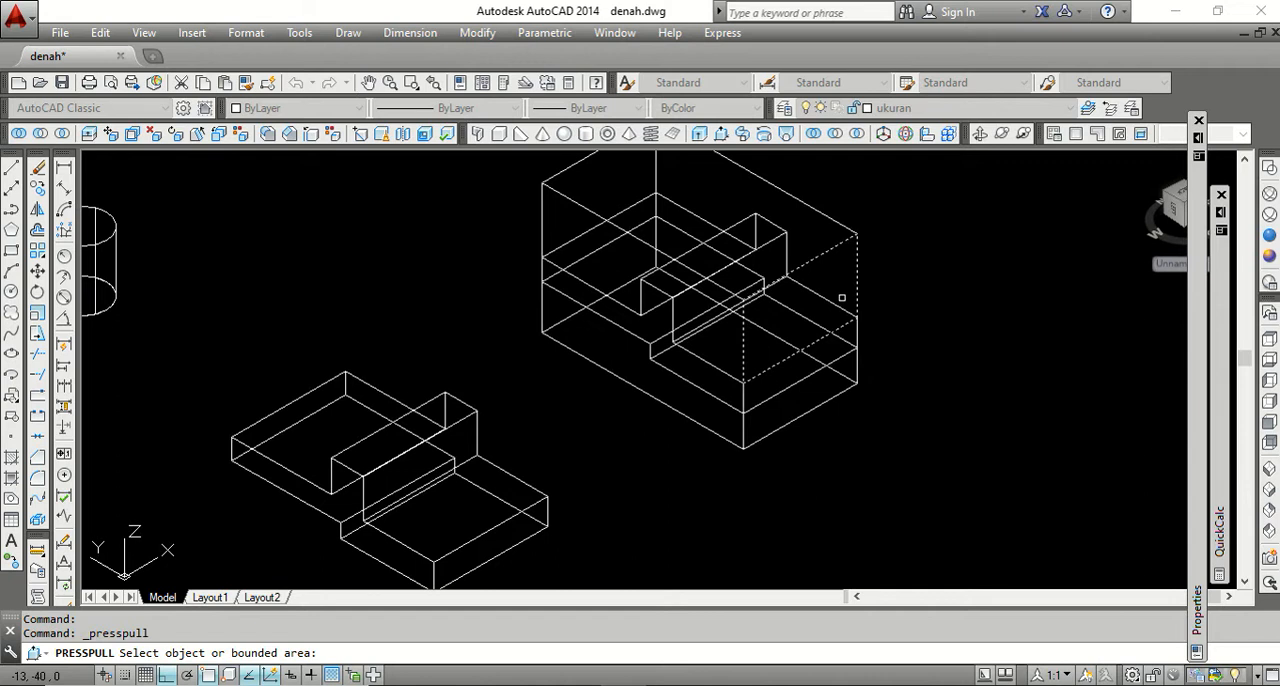
key("Return")
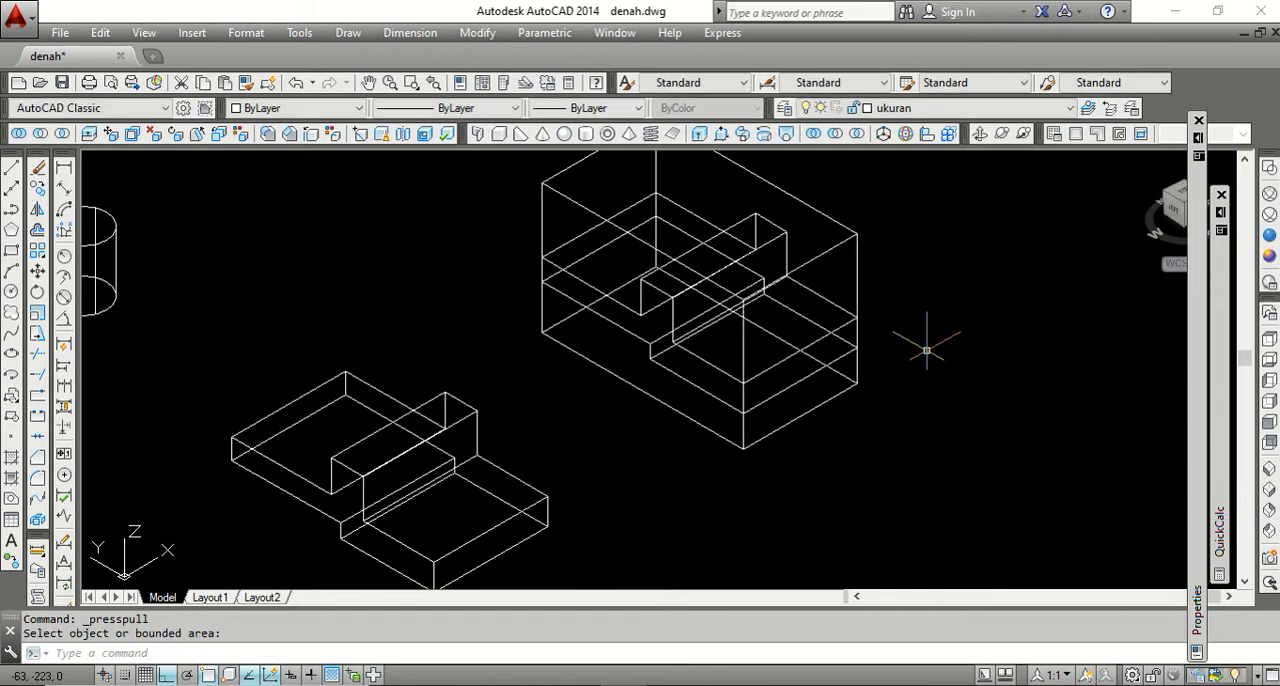
Move the copied box slightly back along its length so it is offset from the copied stepped solid.
type("m")
key("Return")
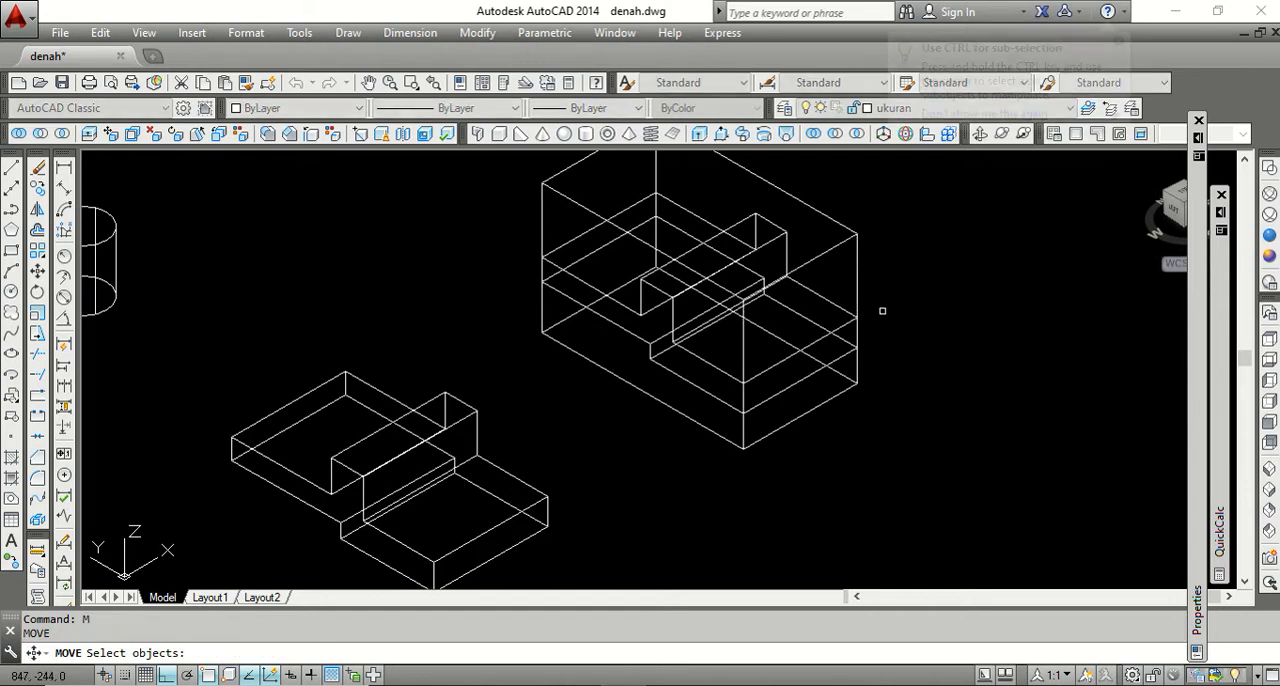
left_click(857, 284)
key("Return")
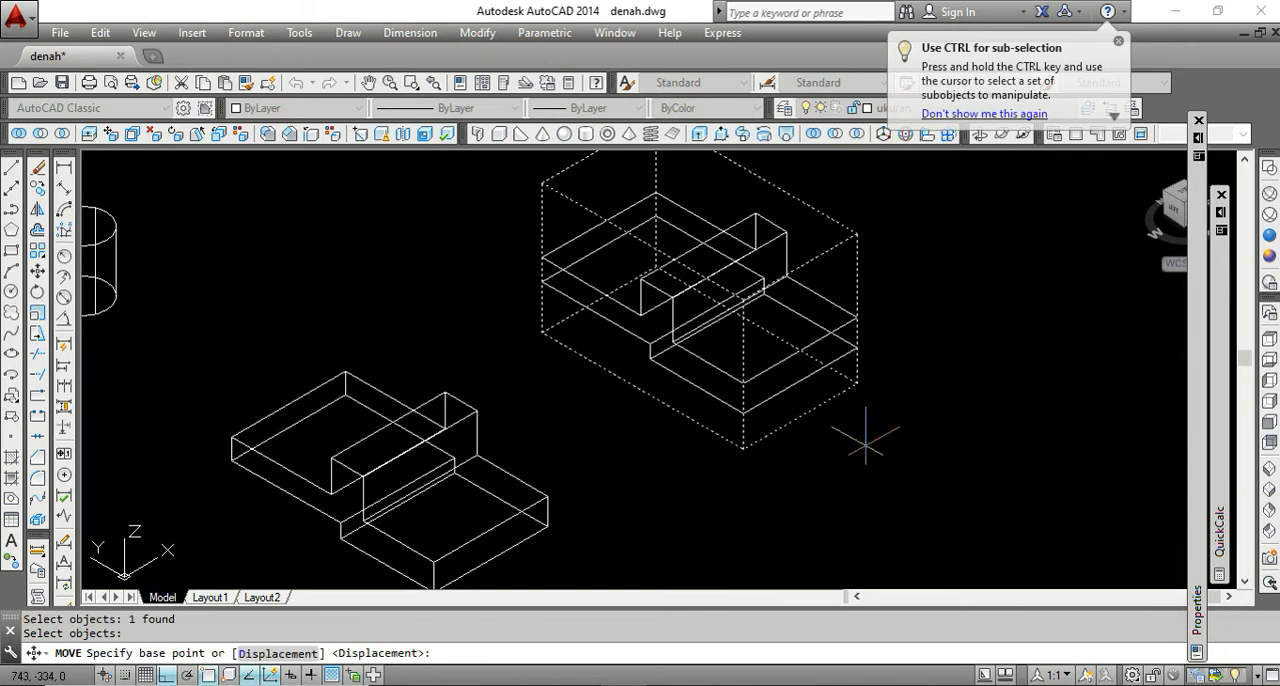
left_click(857, 429)
left_click(845, 433)
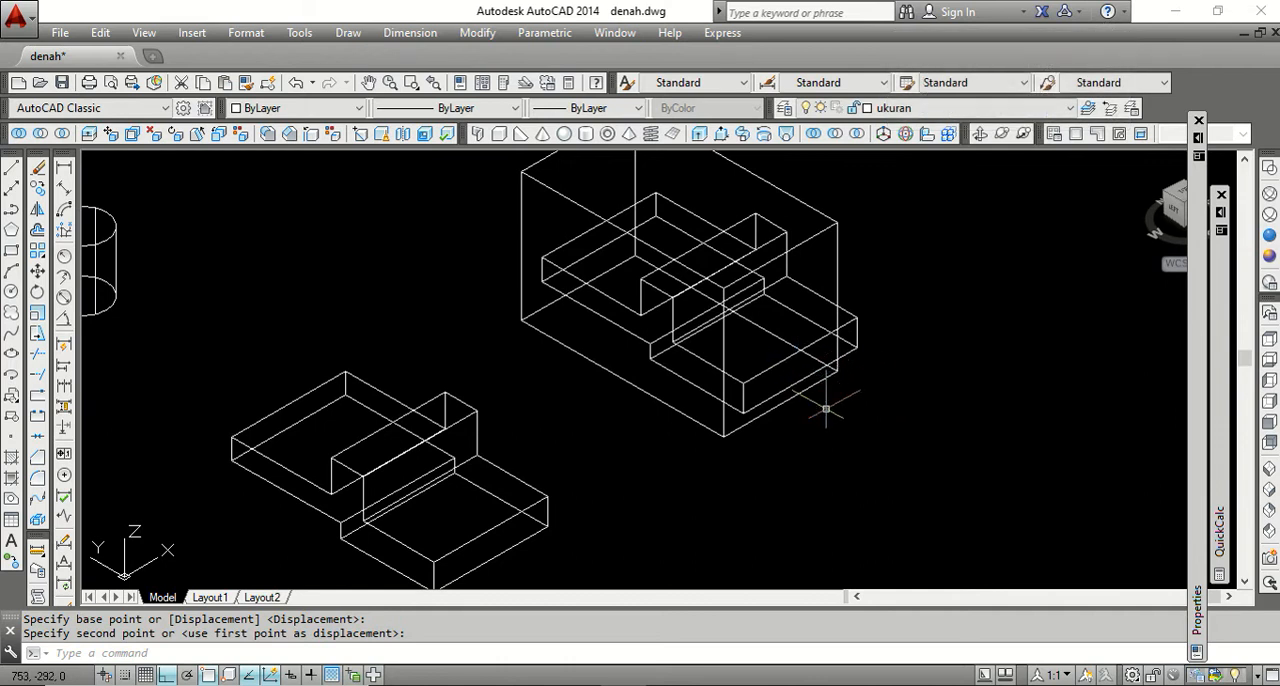
Shorten the copied box by press-pulling its end face inward past the lower step of the stepped solid.
left_click(721, 135)
left_click(824, 267)
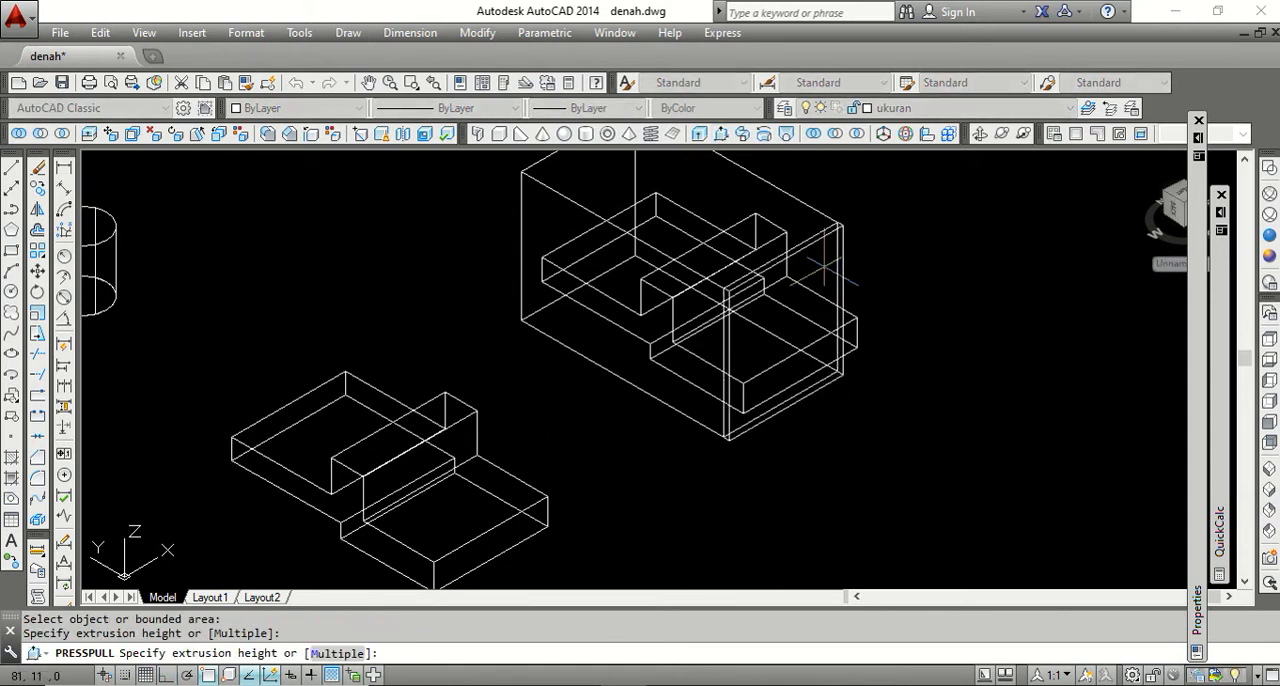
left_click(776, 187)
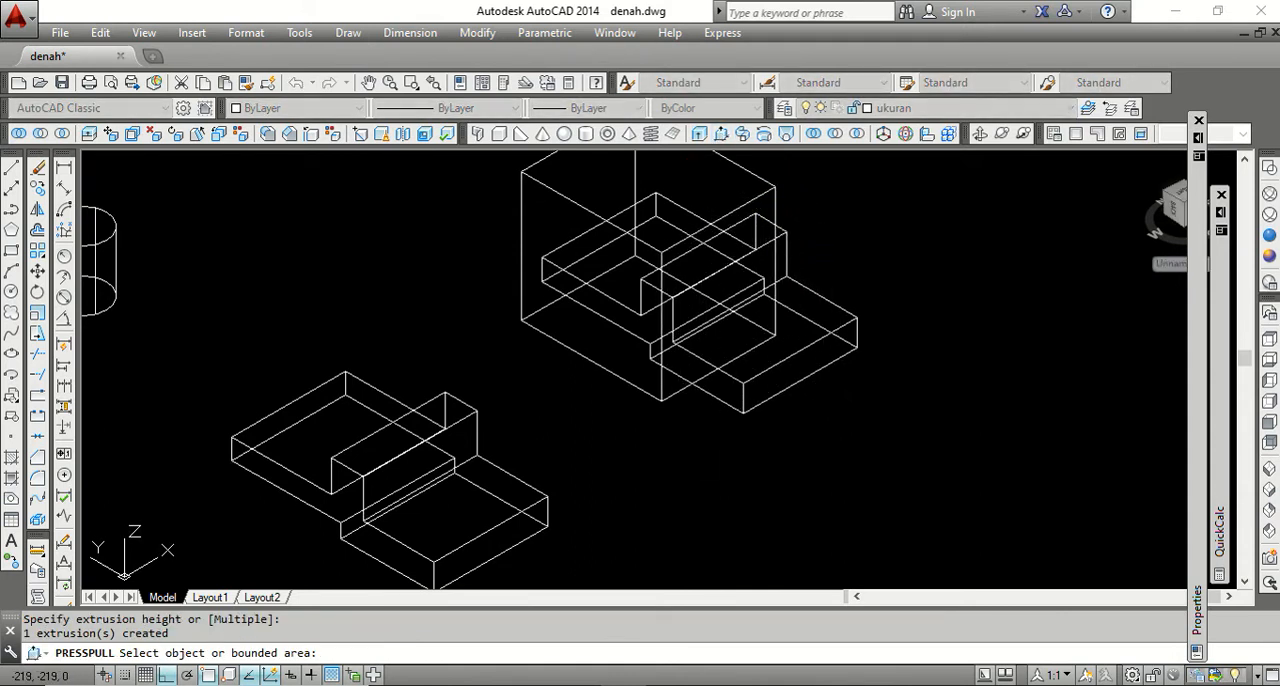
key("Return")
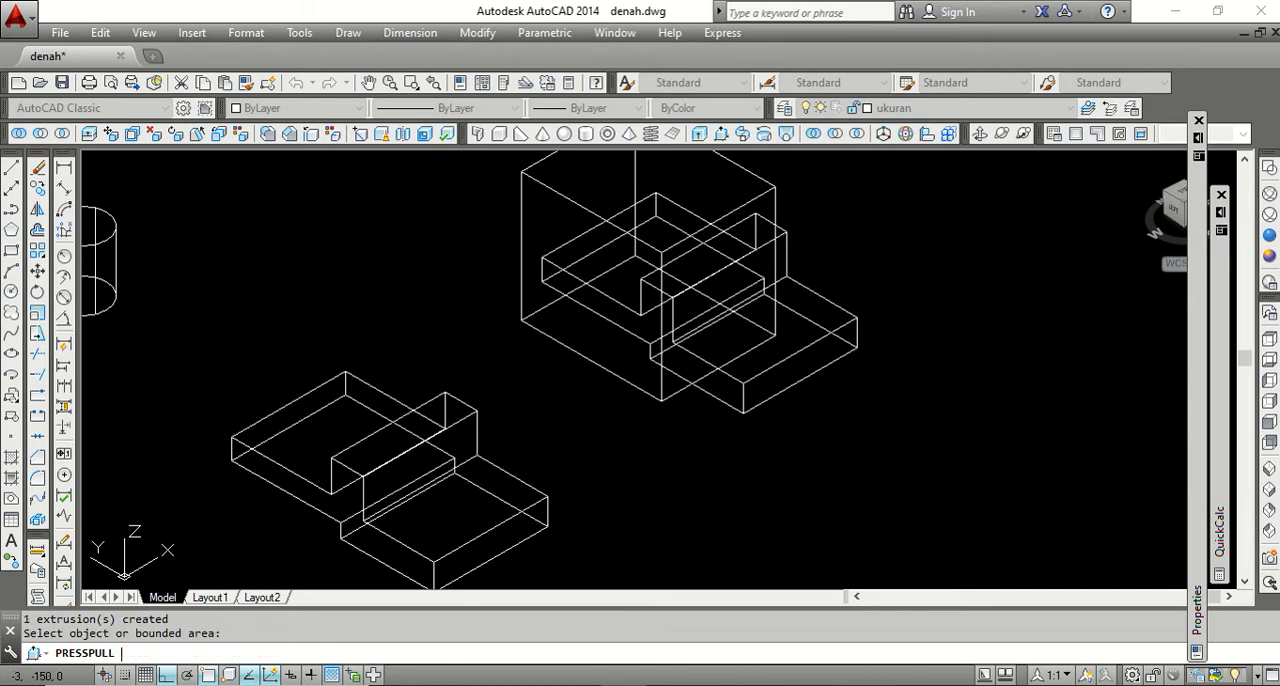
Move the shortened box along its length so both ends of the stepped solid stick out of it.
type("m")
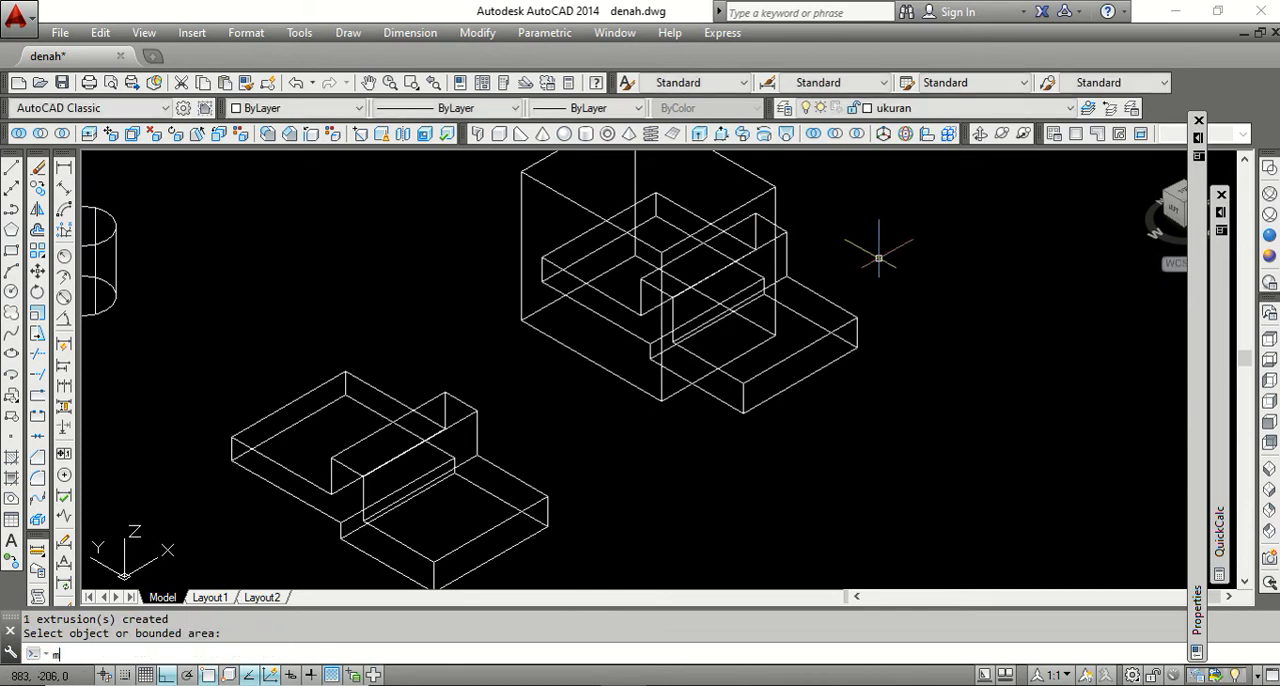
key("Return")
left_click(775, 214)
key("Return")
left_click(856, 213)
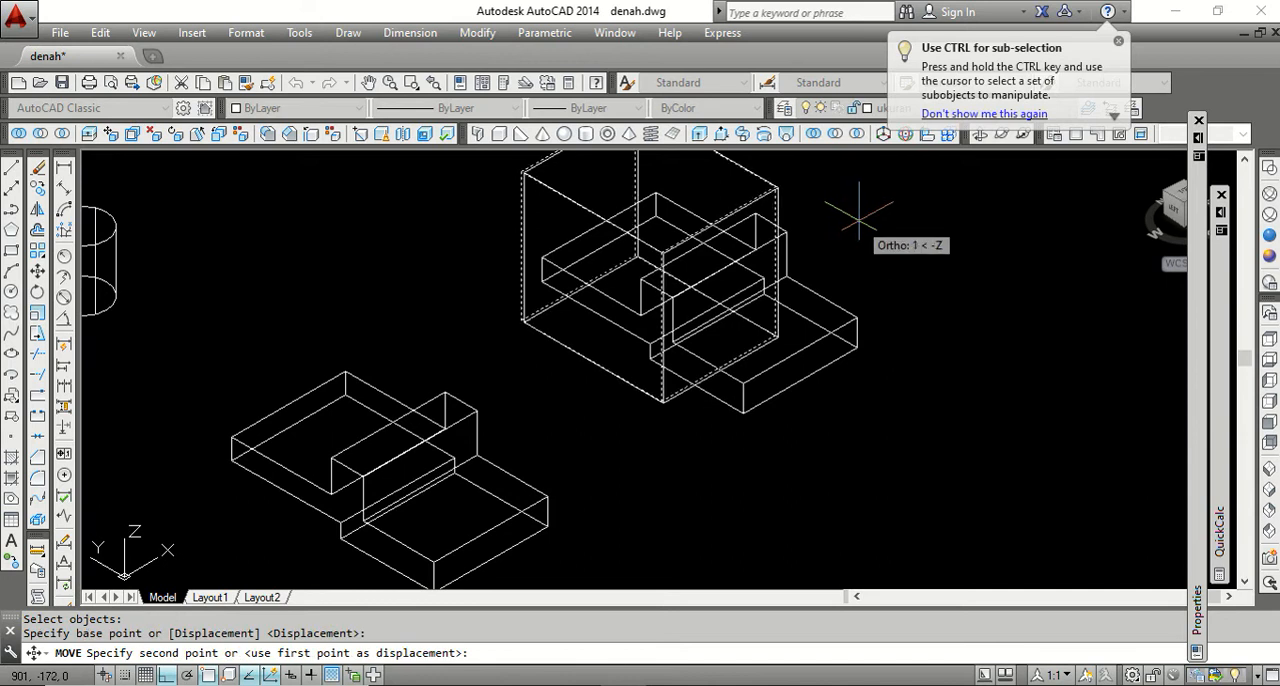
left_click(886, 238)
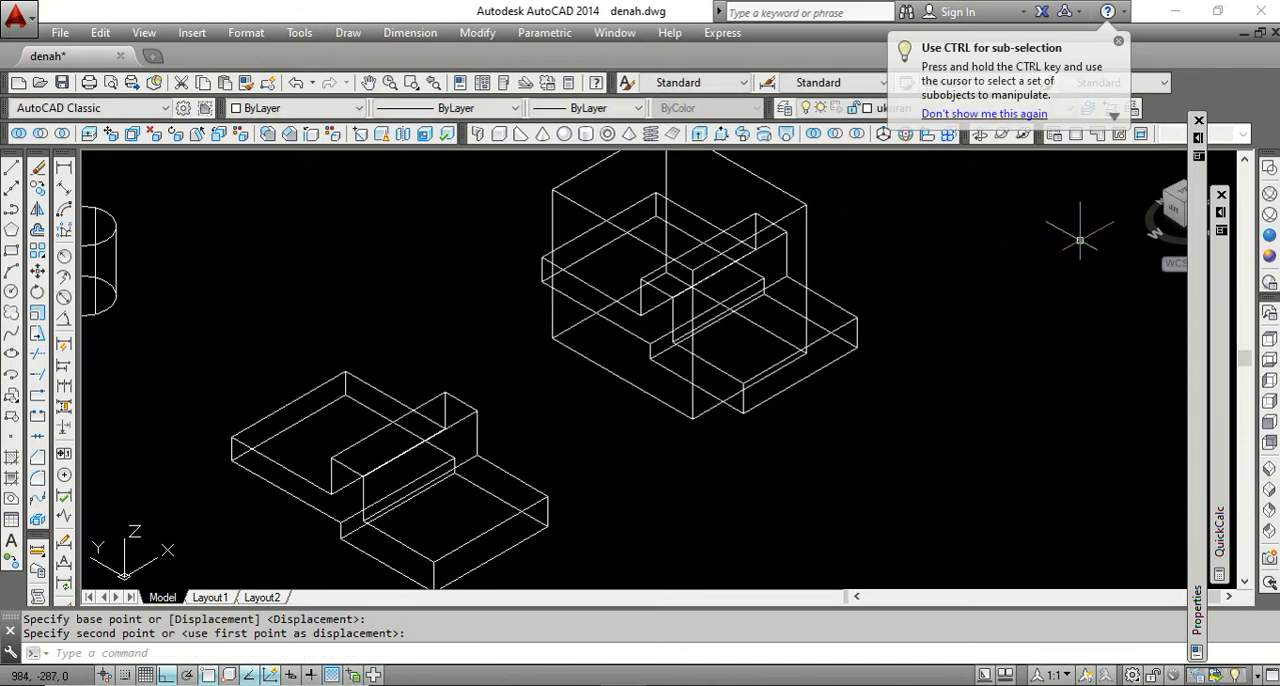
Check the box's overlap with the stepped solid in Front view and by orbiting, ending in SW Isometric.
left_click(1268, 428)
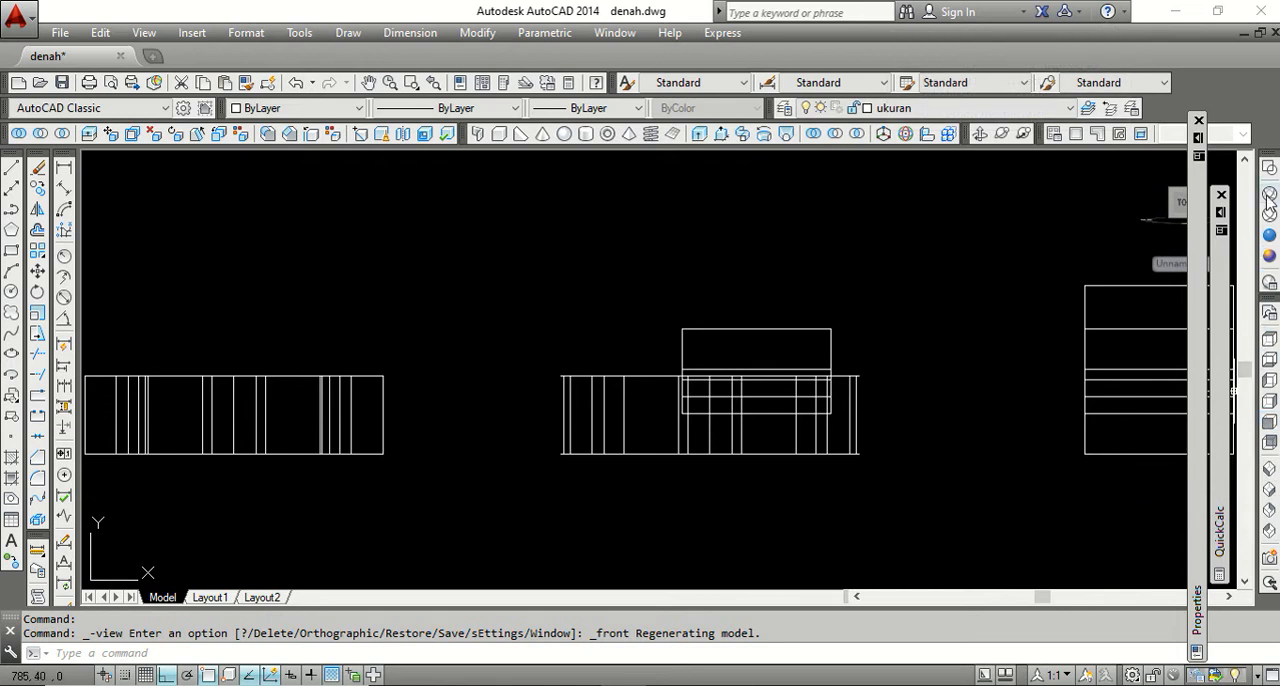
left_click(1270, 472)
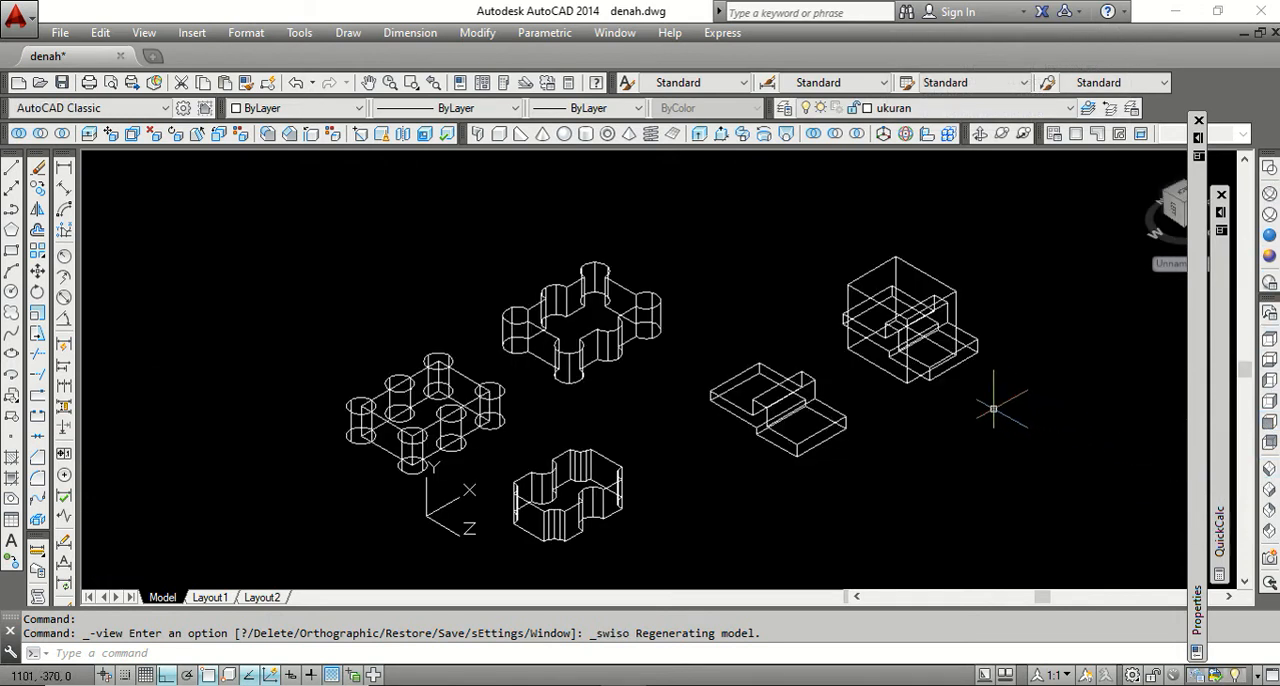
left_click(980, 133)
left_click_drag(975, 200, 905, 316)
scroll(985, 301, "up", 5)
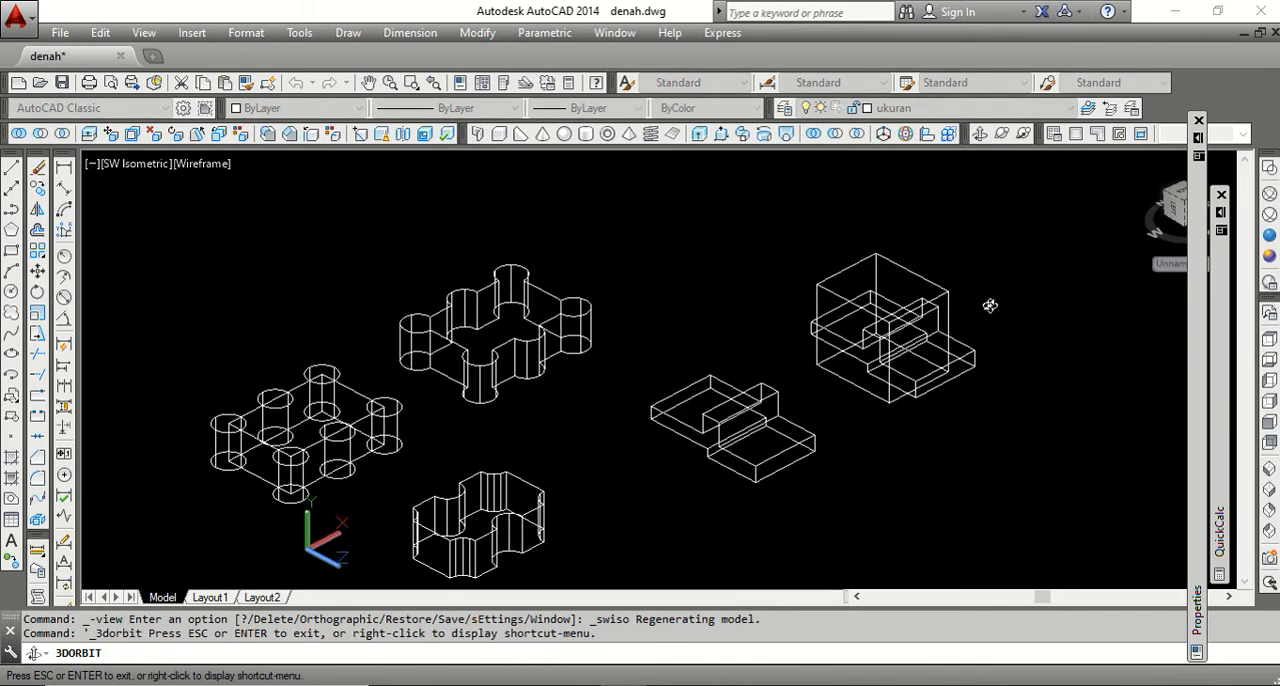
right_click(981, 306)
left_click(1010, 321)
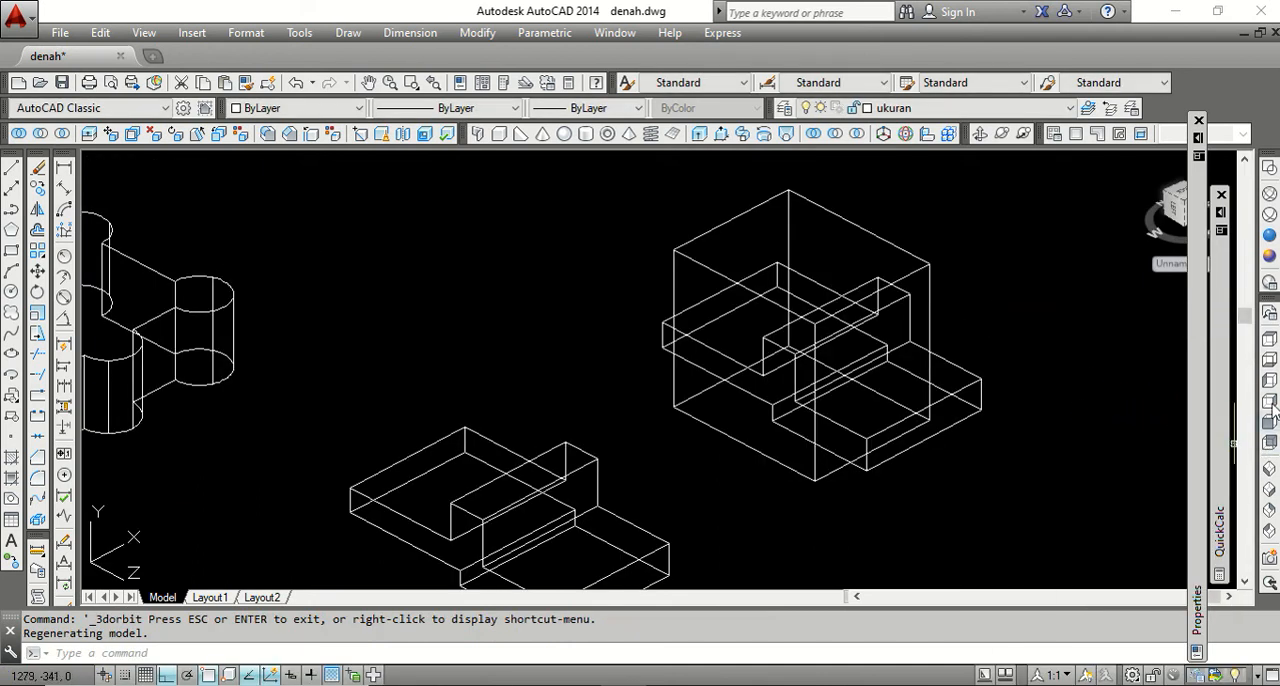
left_click(1267, 474)
scroll(1040, 288, "up", 5)
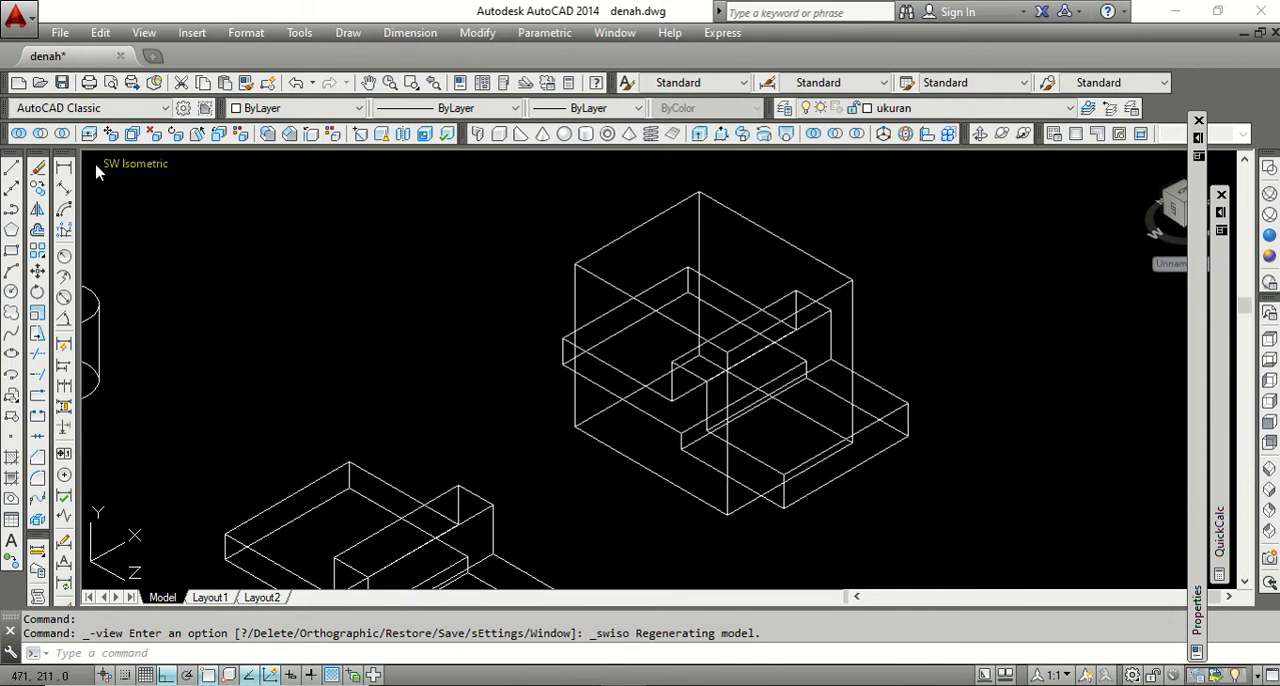
Intersect the shortened box with the copied stepped solid.
left_click(63, 134)
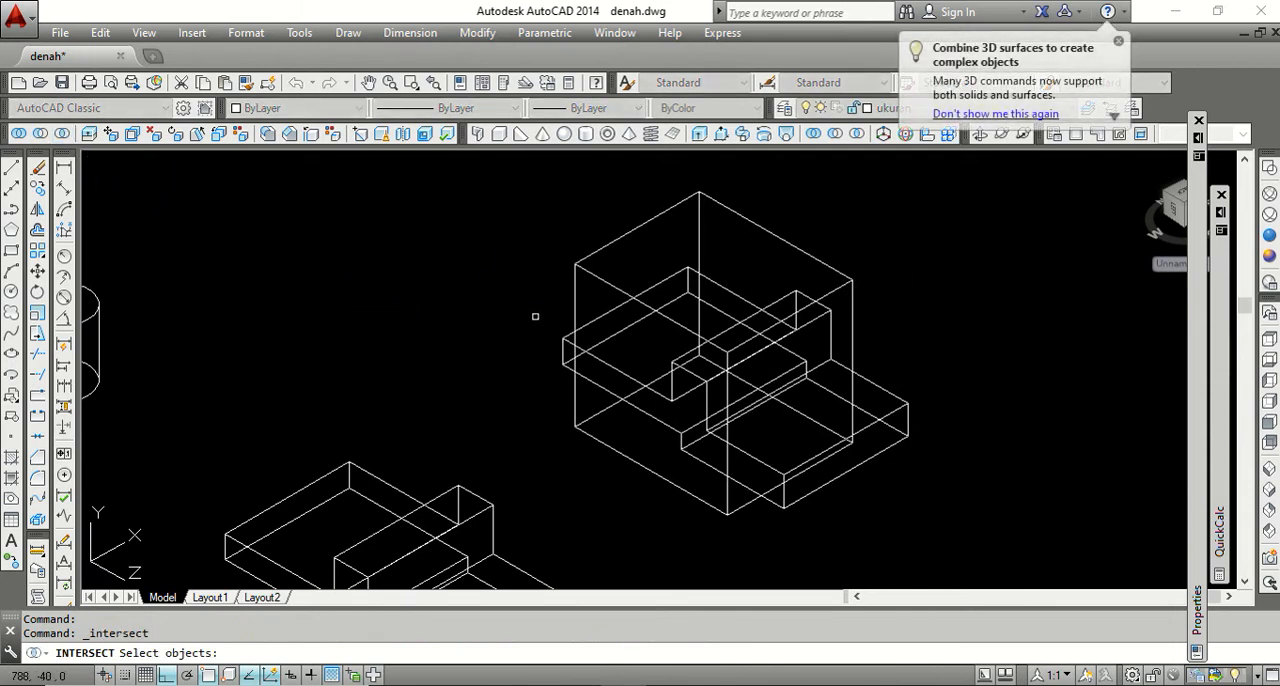
left_click(590, 276)
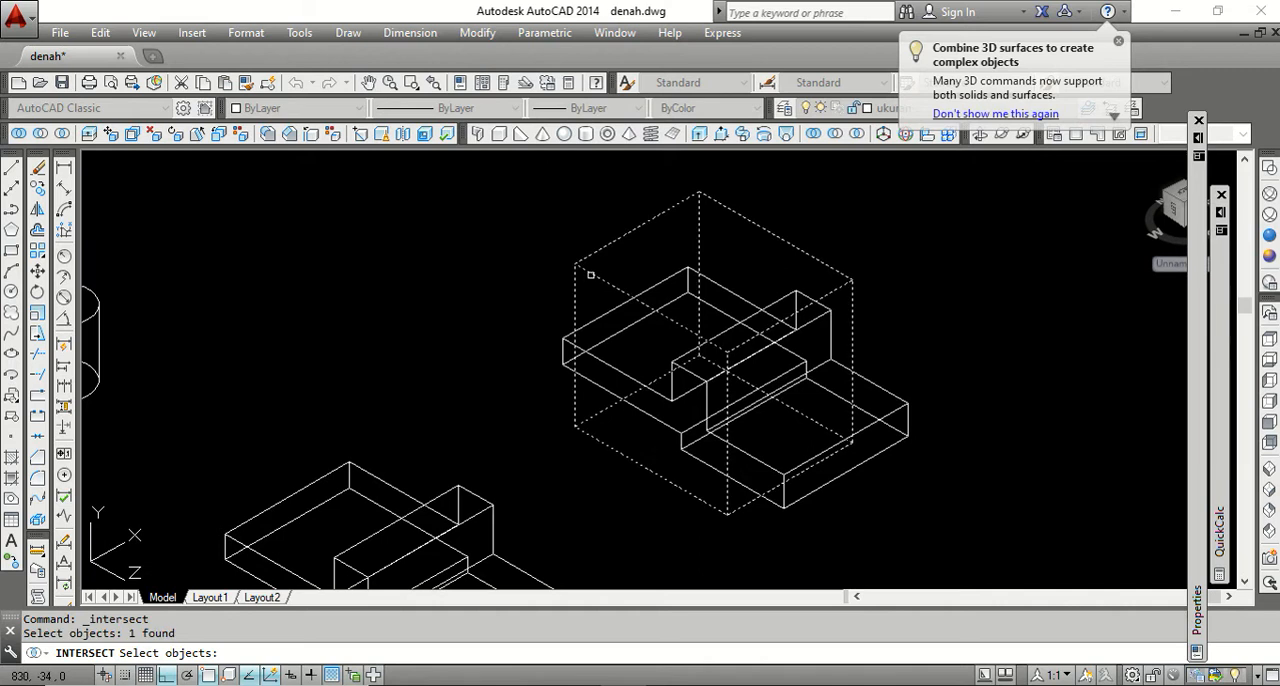
left_click(606, 364)
key("Return")
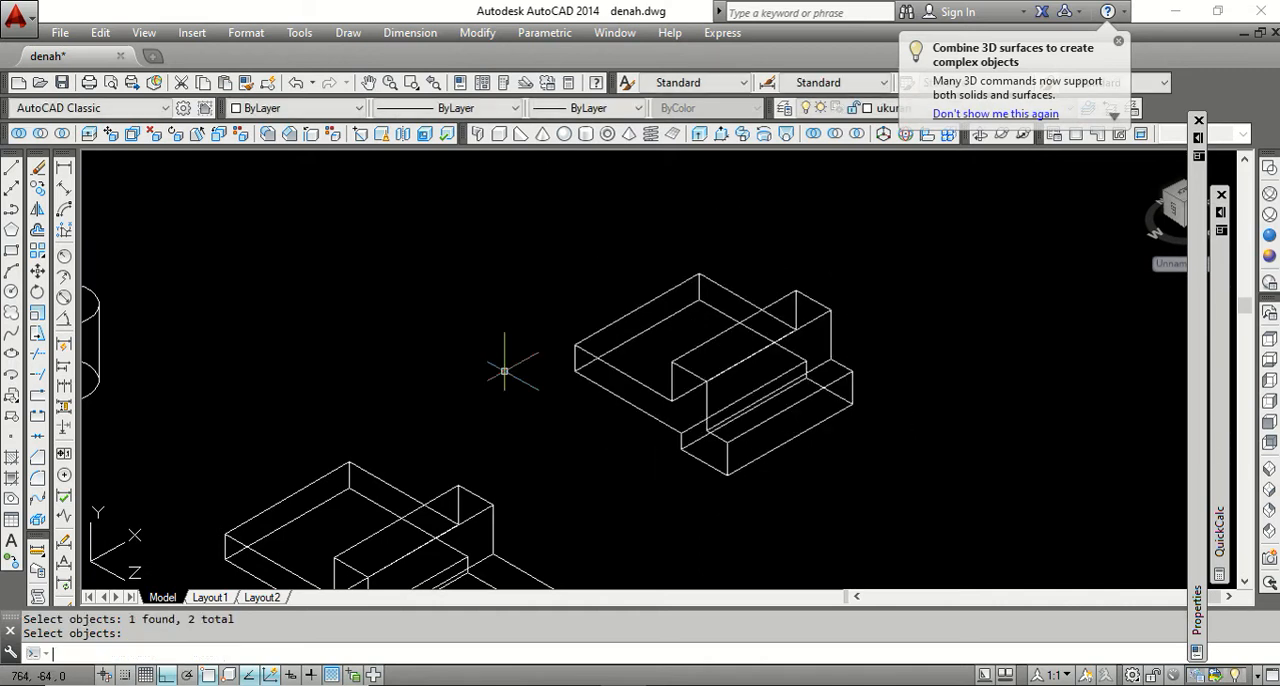
Compare the newly intersected solid with the earlier stepped solid beside it.
scroll(657, 282, "down", 2)
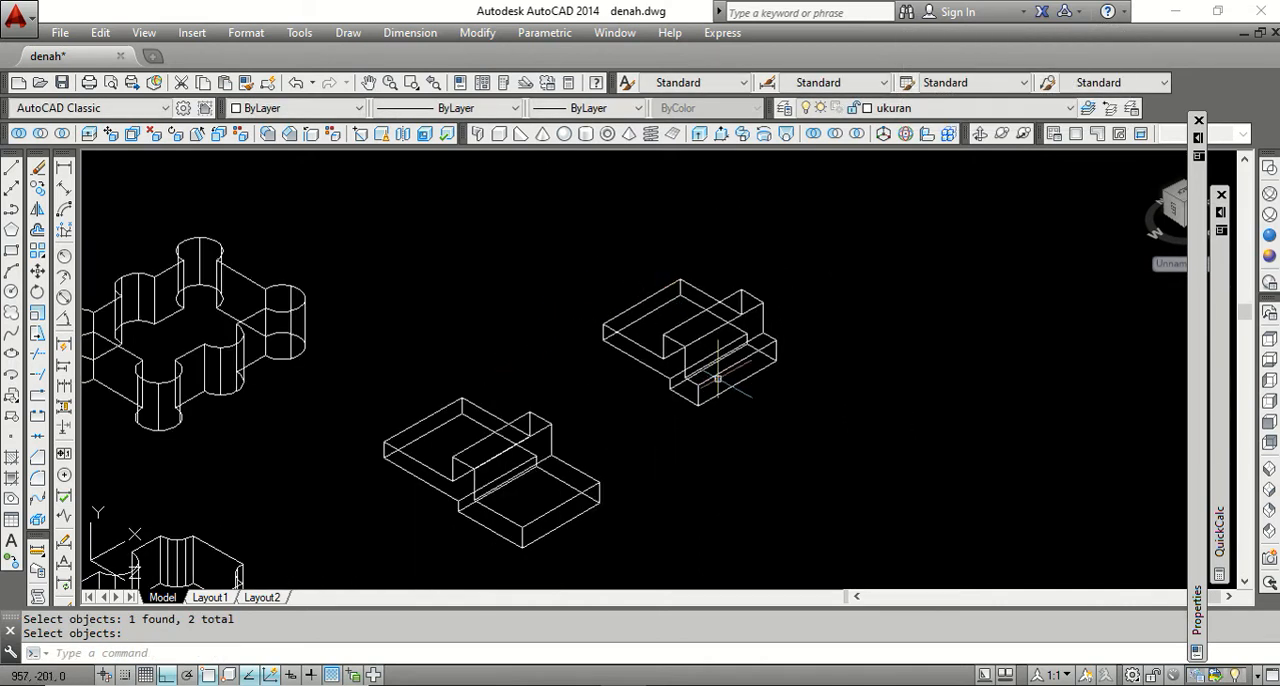
scroll(690, 380, "up", 2)
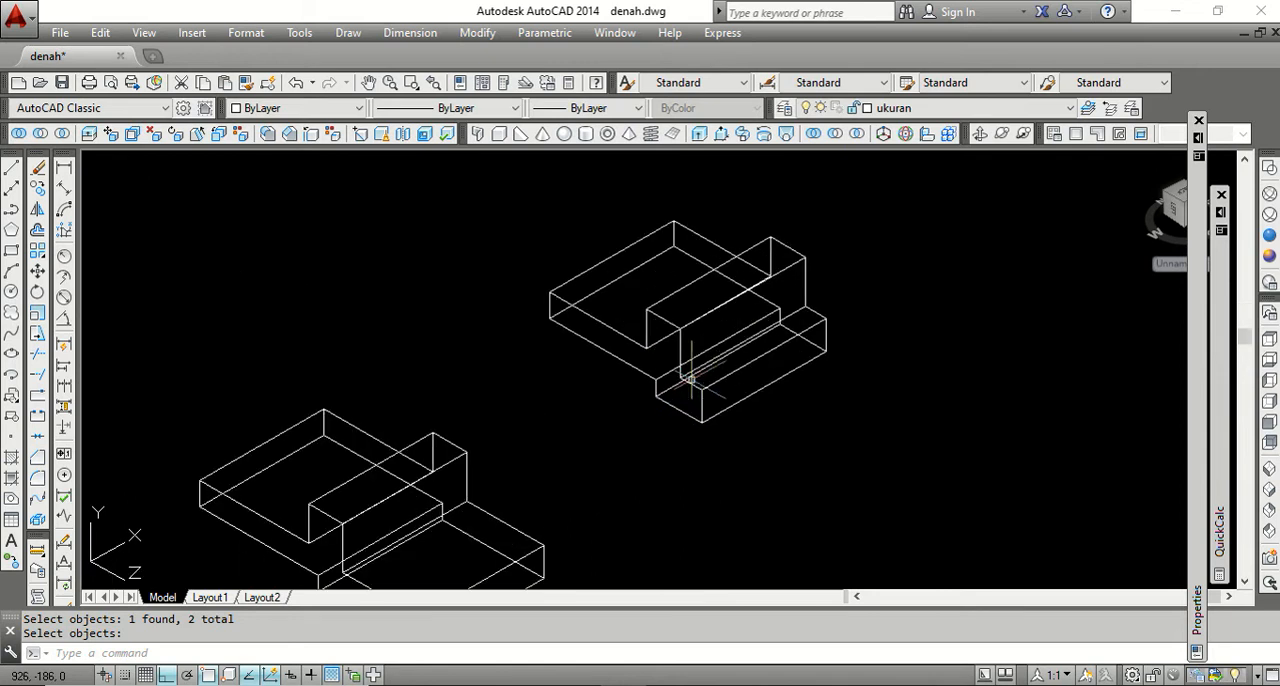
scroll(604, 297, "down", 2)
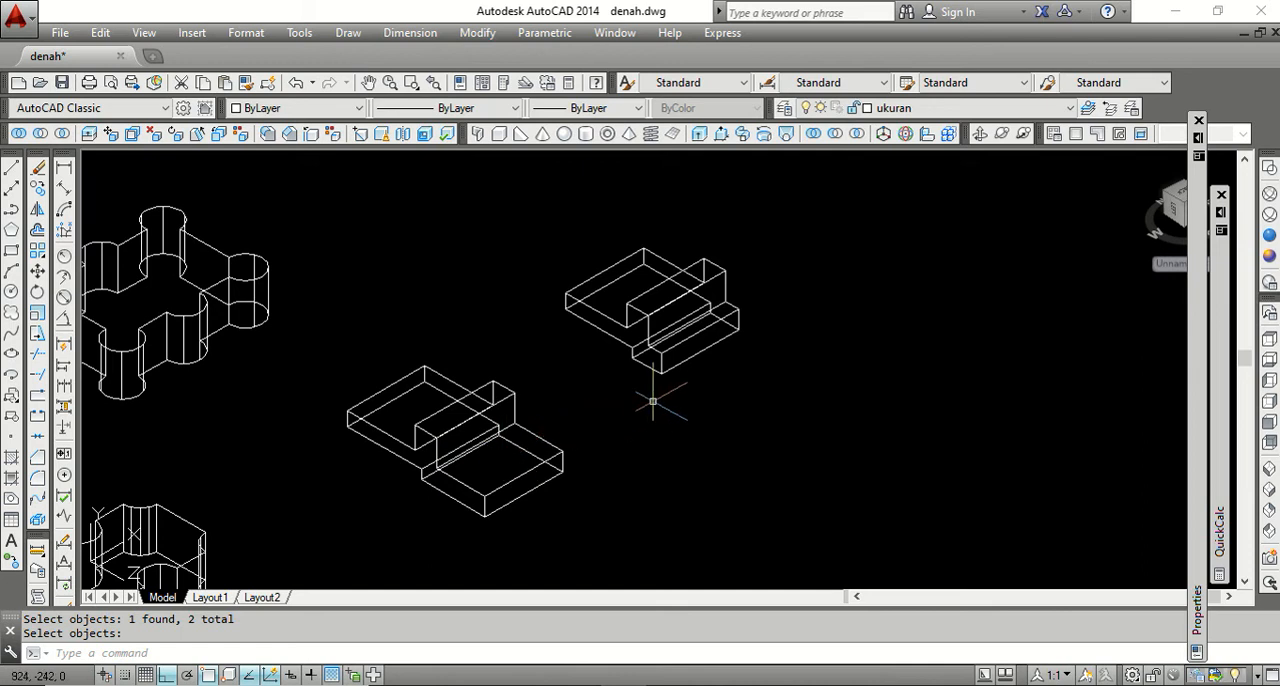
scroll(722, 301, "down", 2)
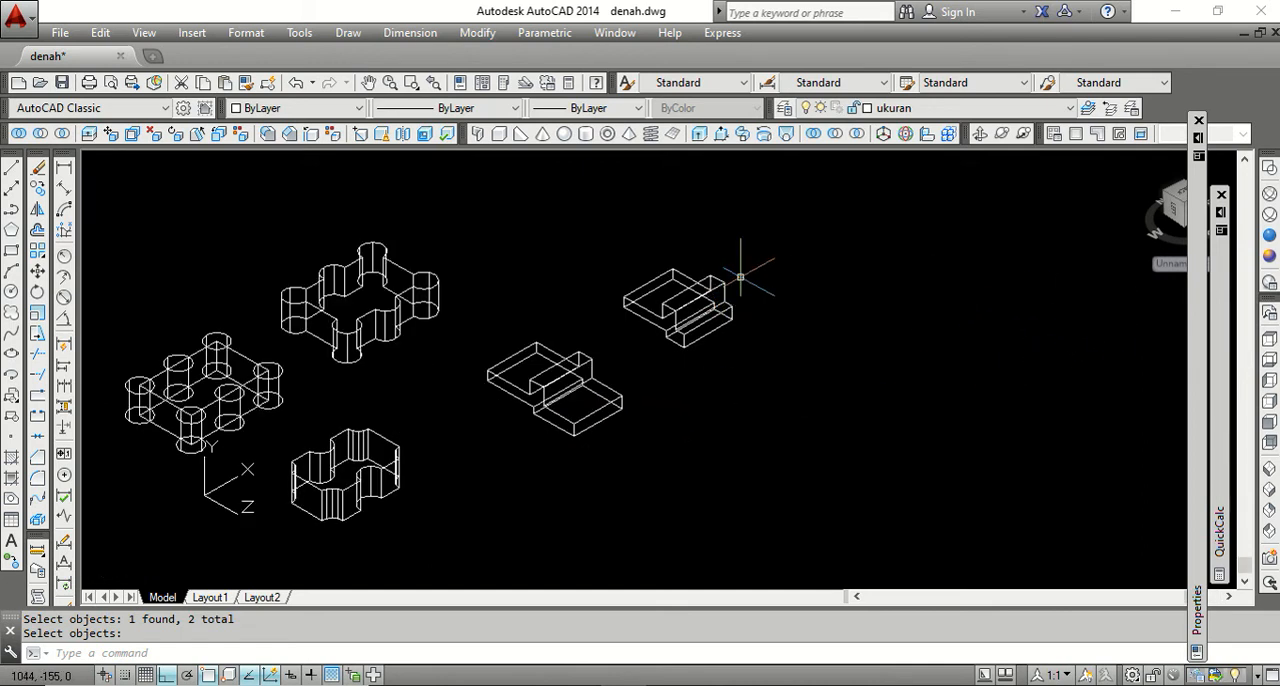
scroll(740, 277, "up", 2)
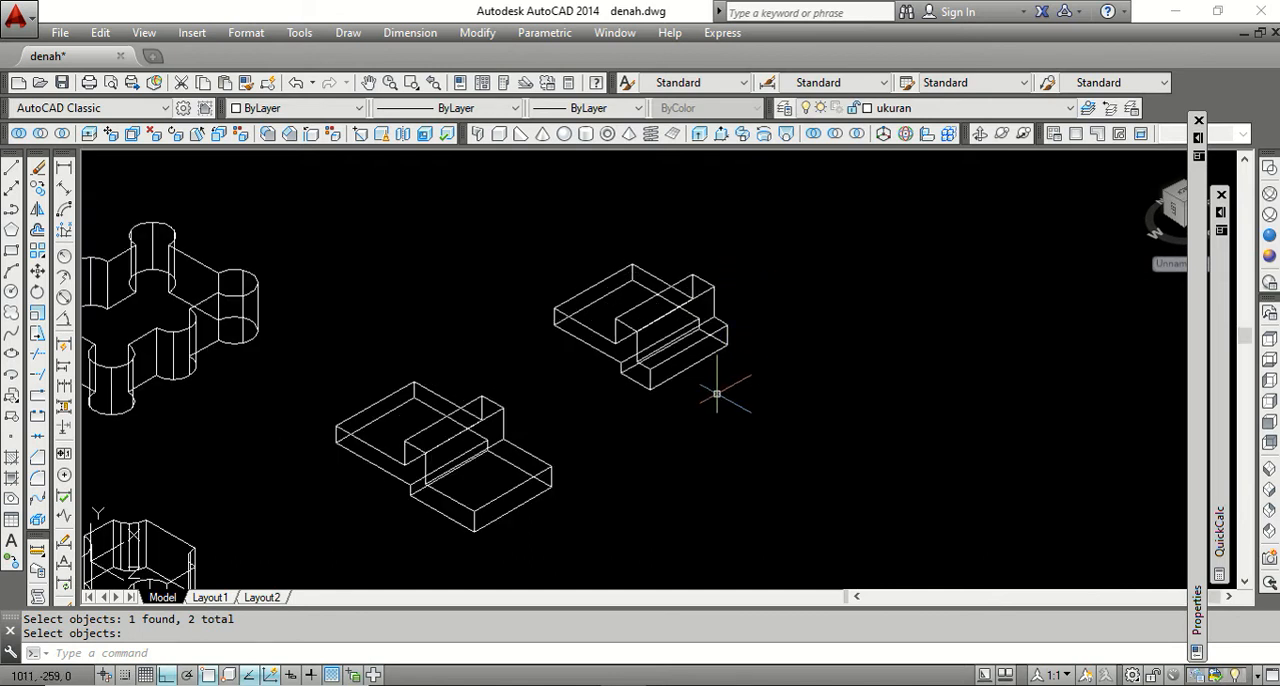
scroll(600, 350, "down", 3)
scroll(335, 435, "up", 2)
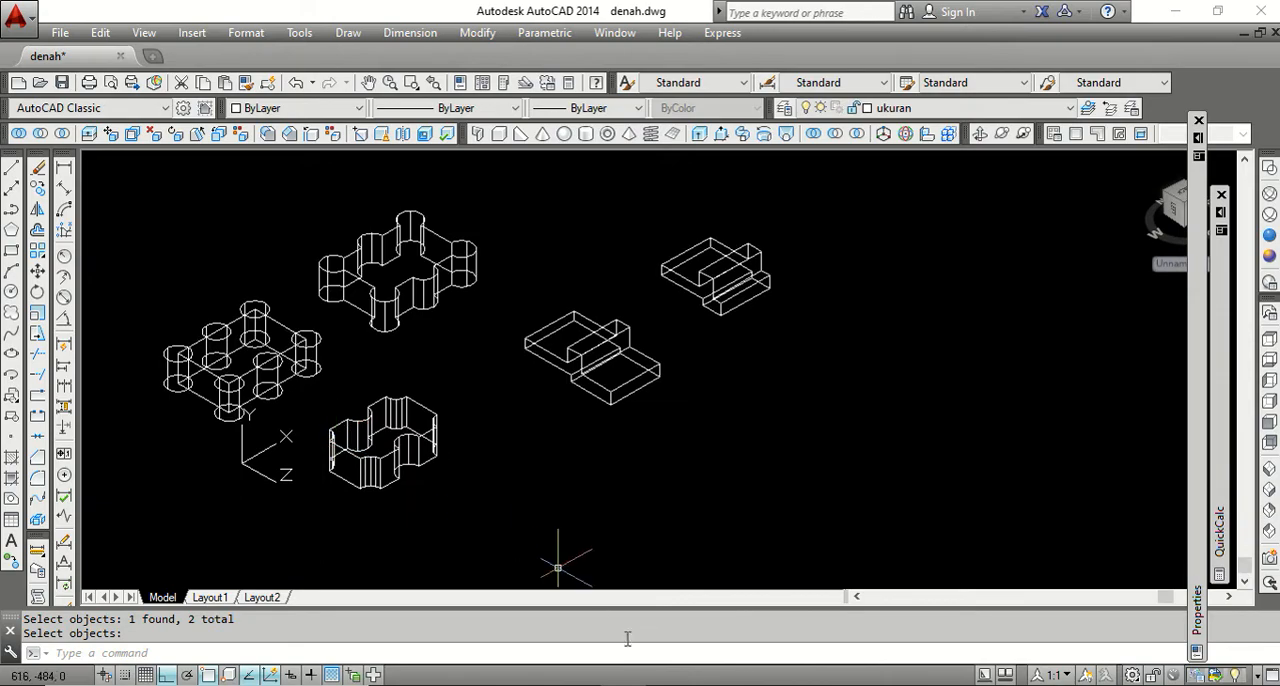
Switch to the Word outline, highlight the EXTRUDE FACE item under 3D SOLID EDITING, and return to AutoCAD.
left_click(672, 684)
left_click_drag(548, 380, 437, 400)
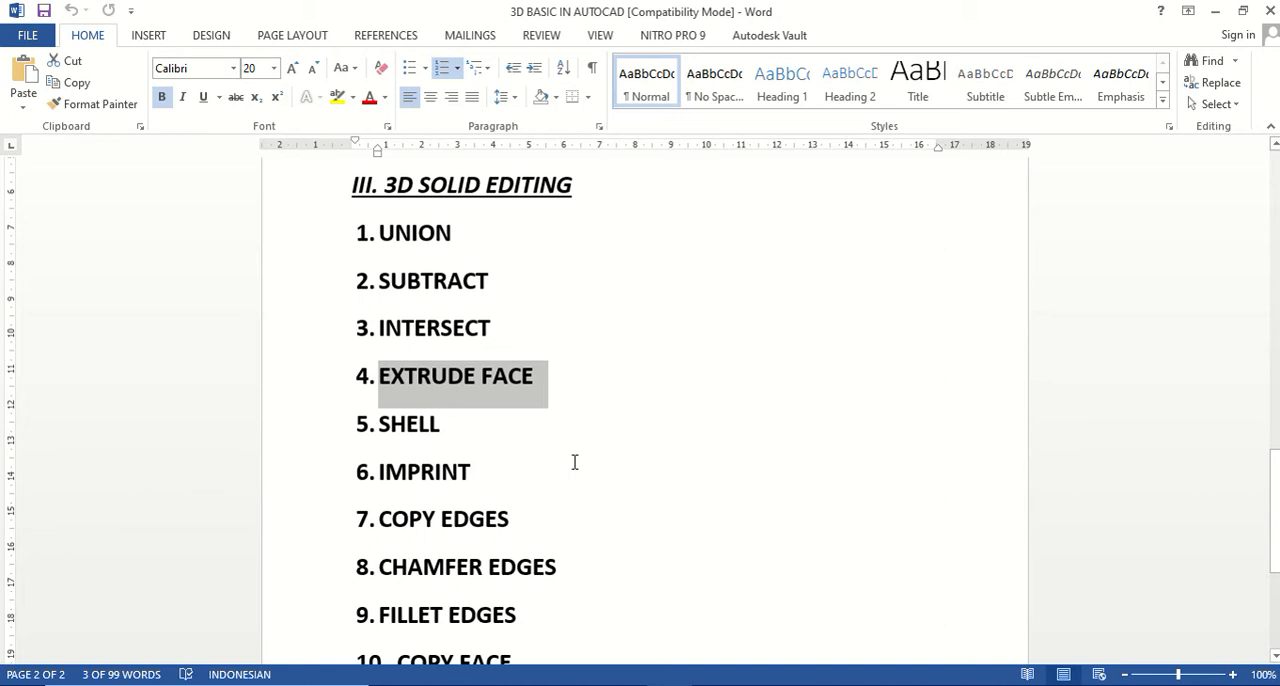
left_click(615, 684)
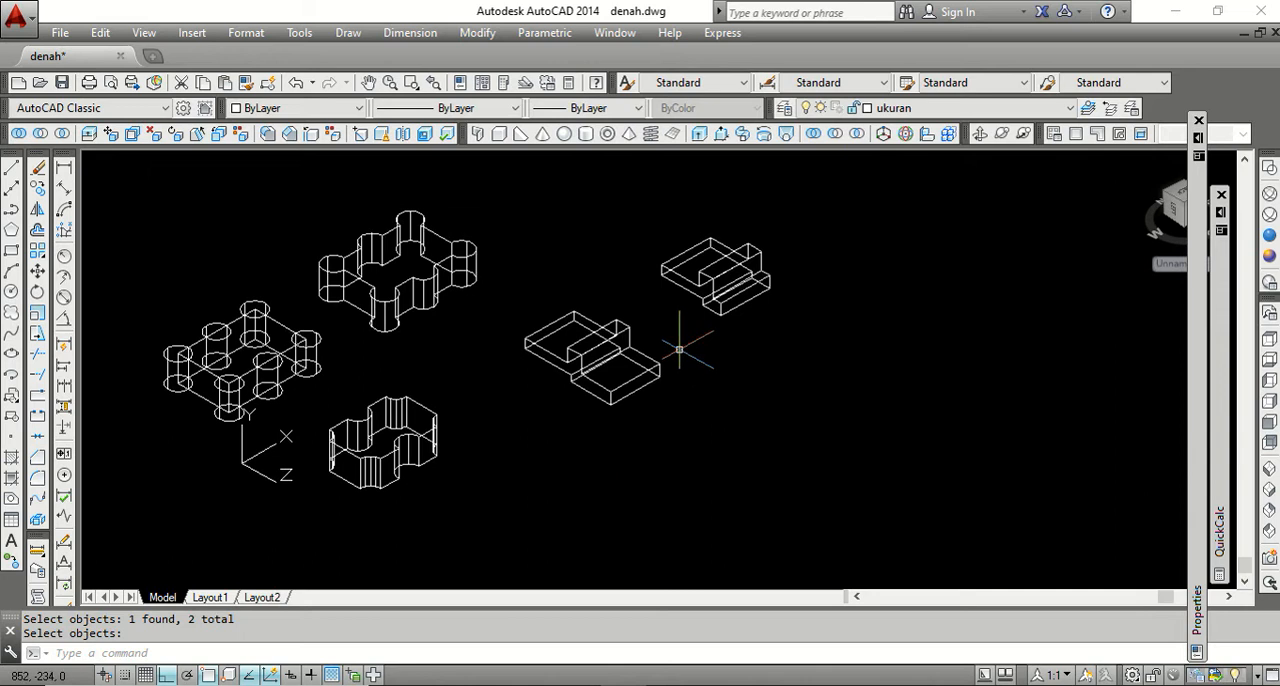
Extrude the outer end face of the shortened solid's lower step by 25 with a taper angle of 0.
scroll(663, 360, "up", 2)
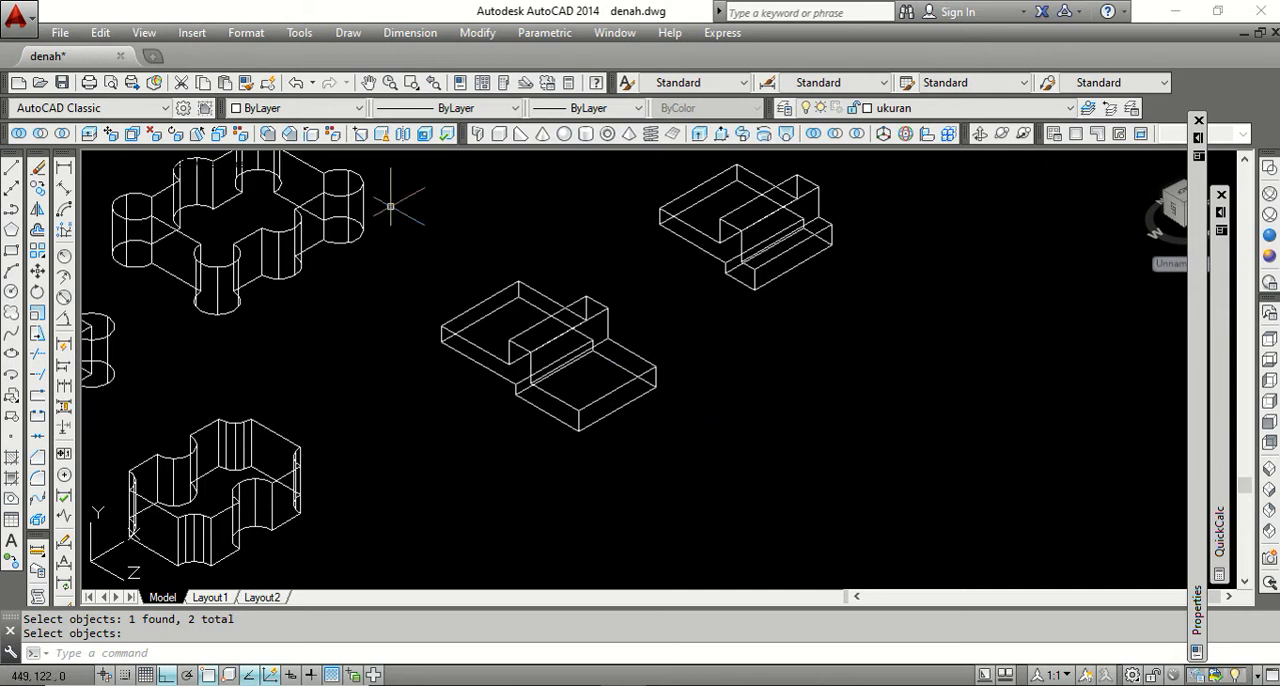
left_click(89, 136)
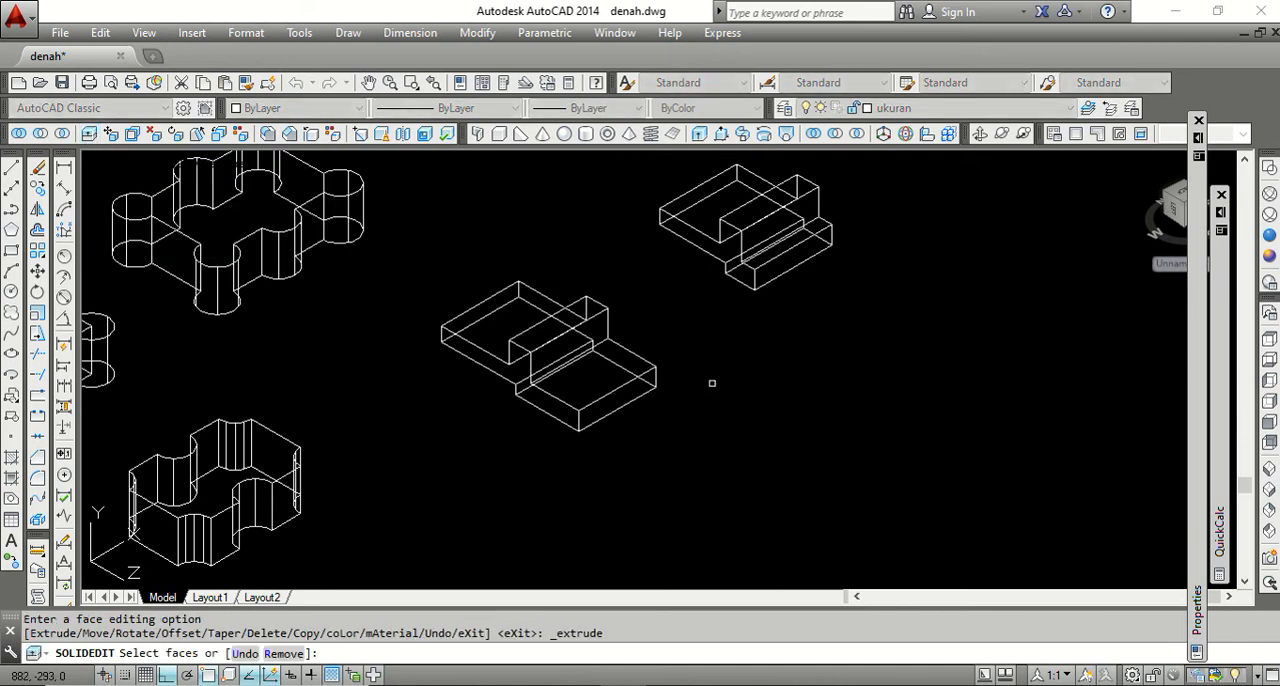
scroll(786, 270, "up", 4)
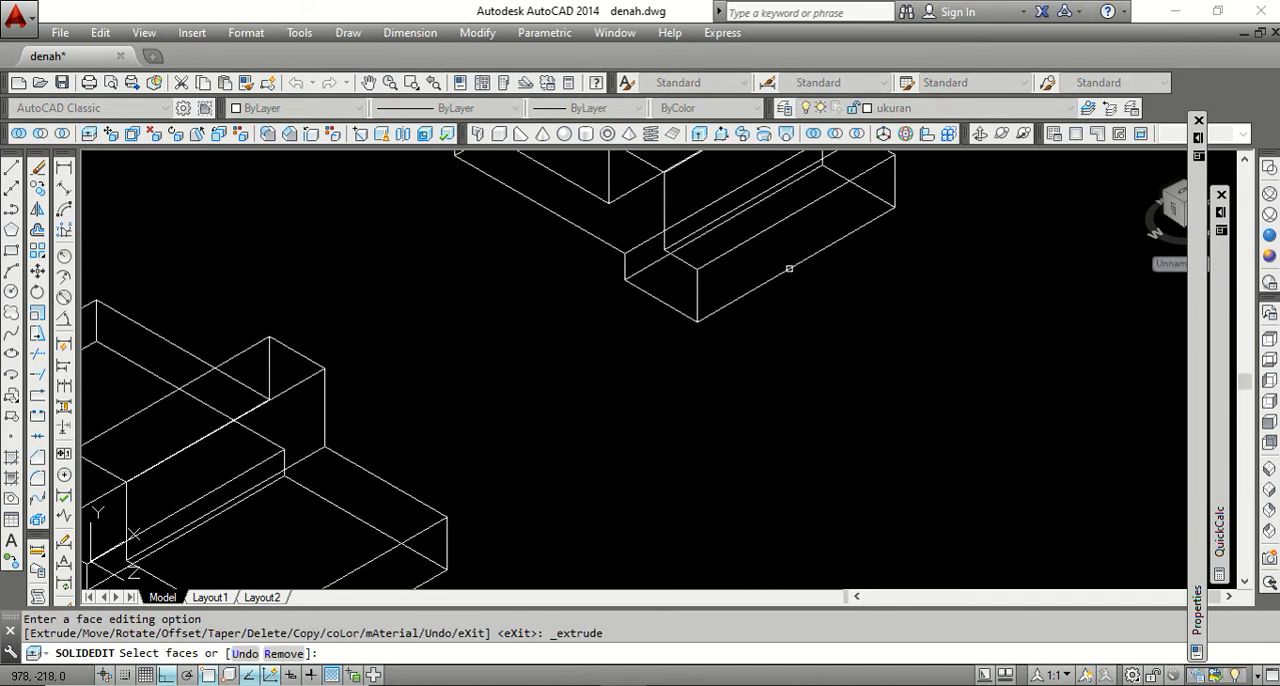
scroll(790, 243, "down", 4)
left_click(767, 271)
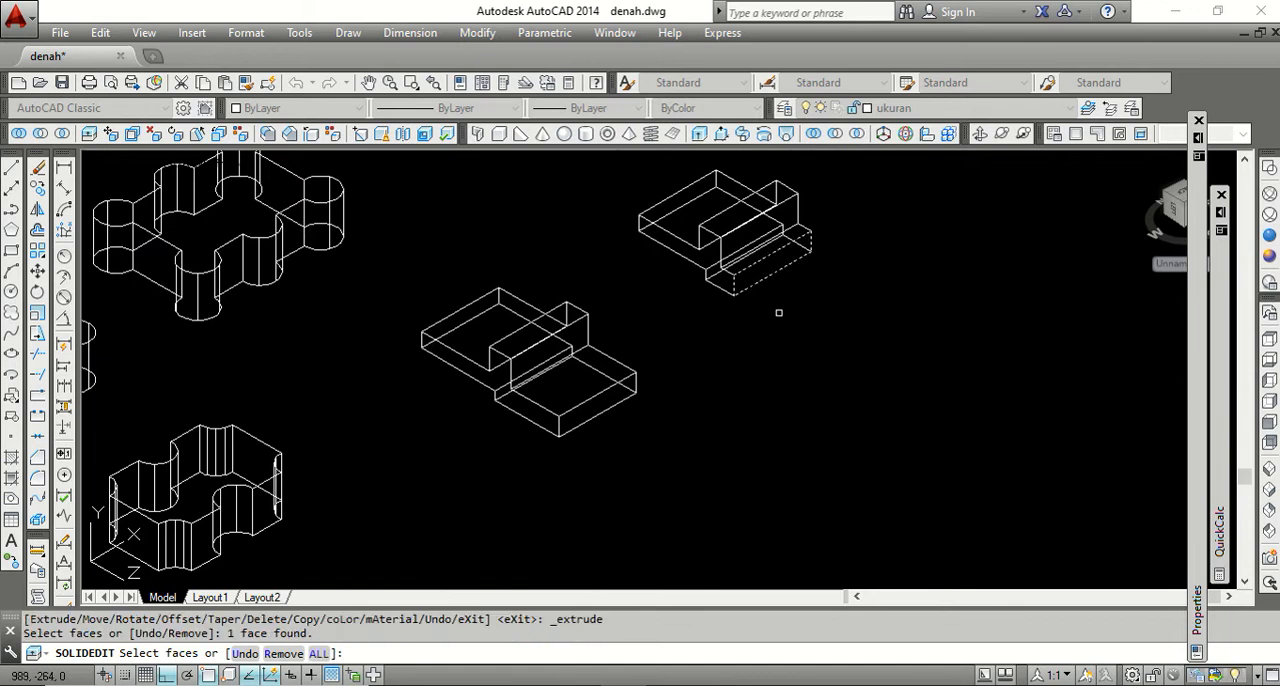
key("Return")
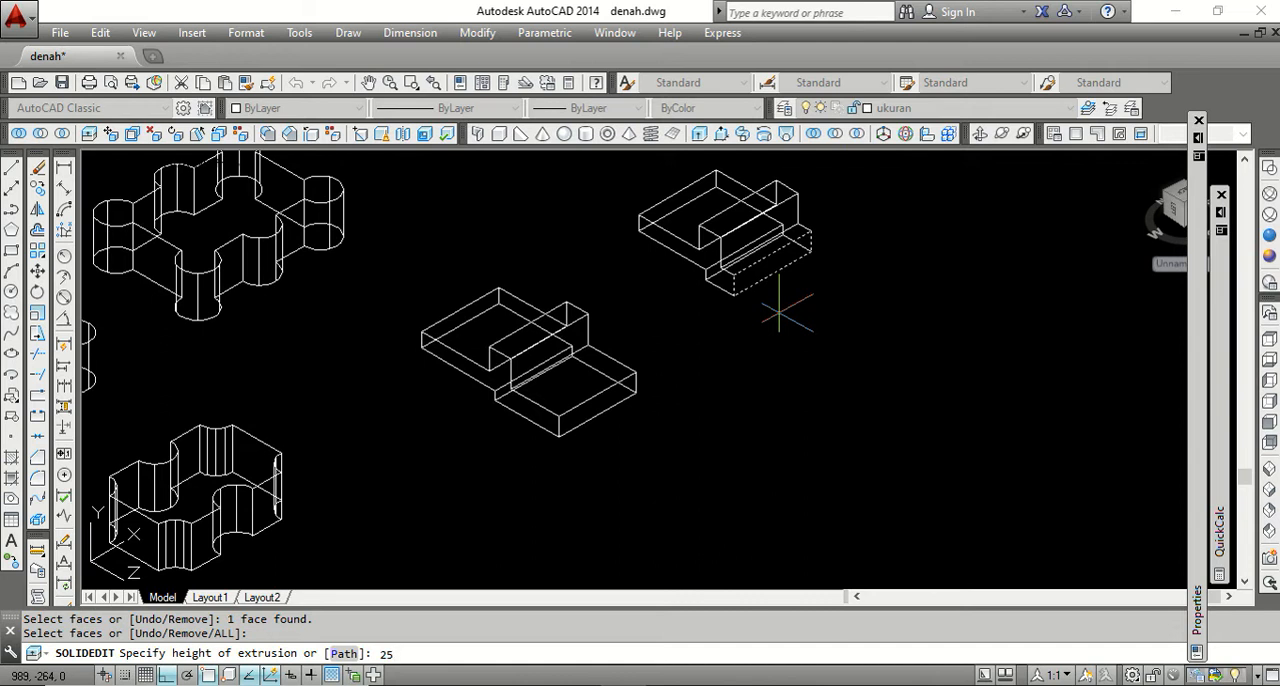
key("Return")
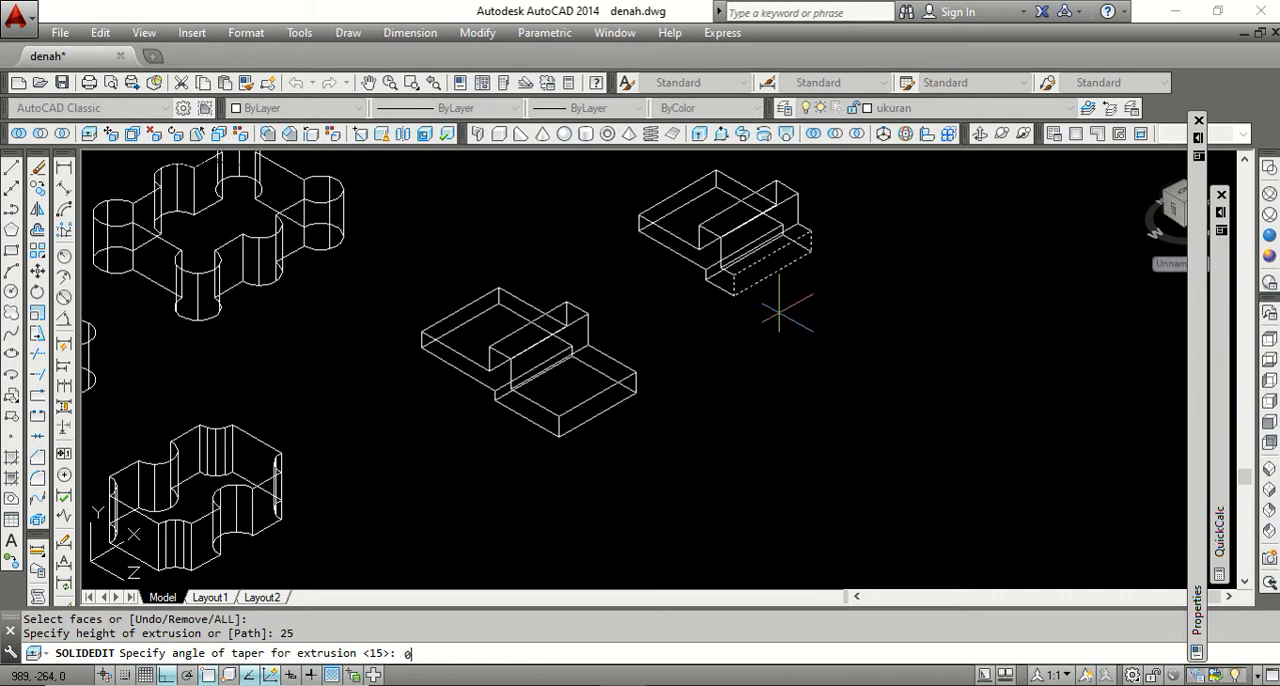
key("Return")
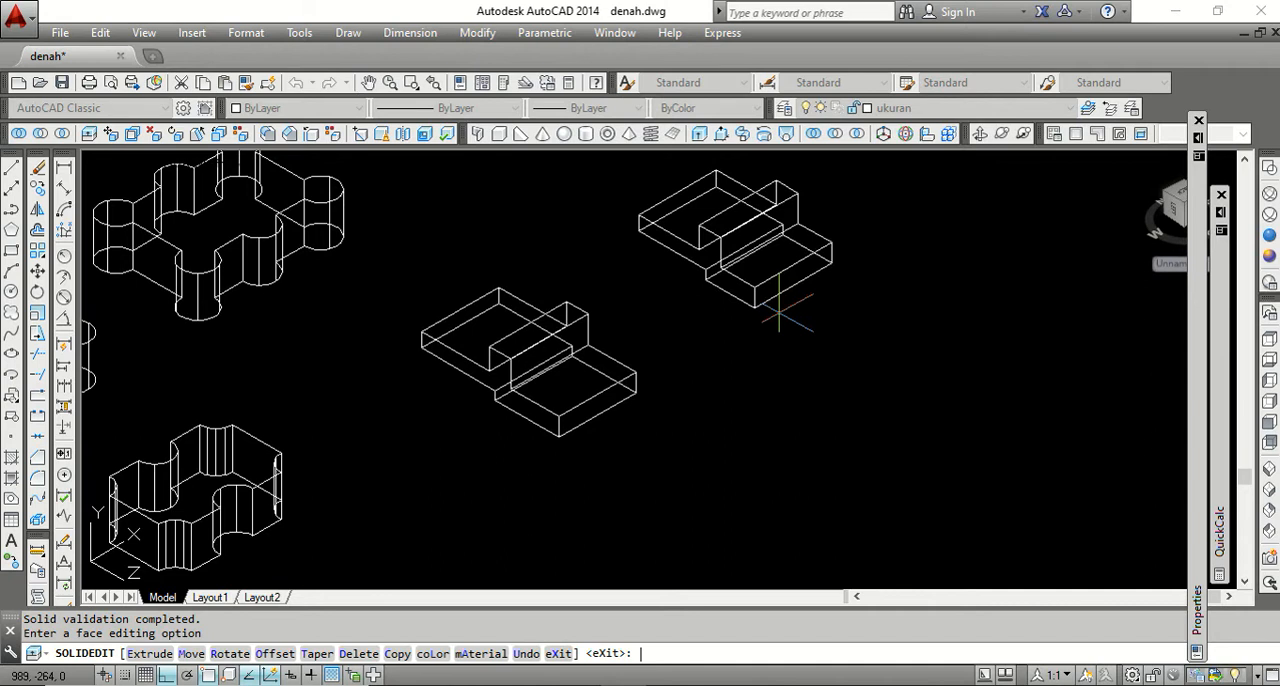
key("Return")
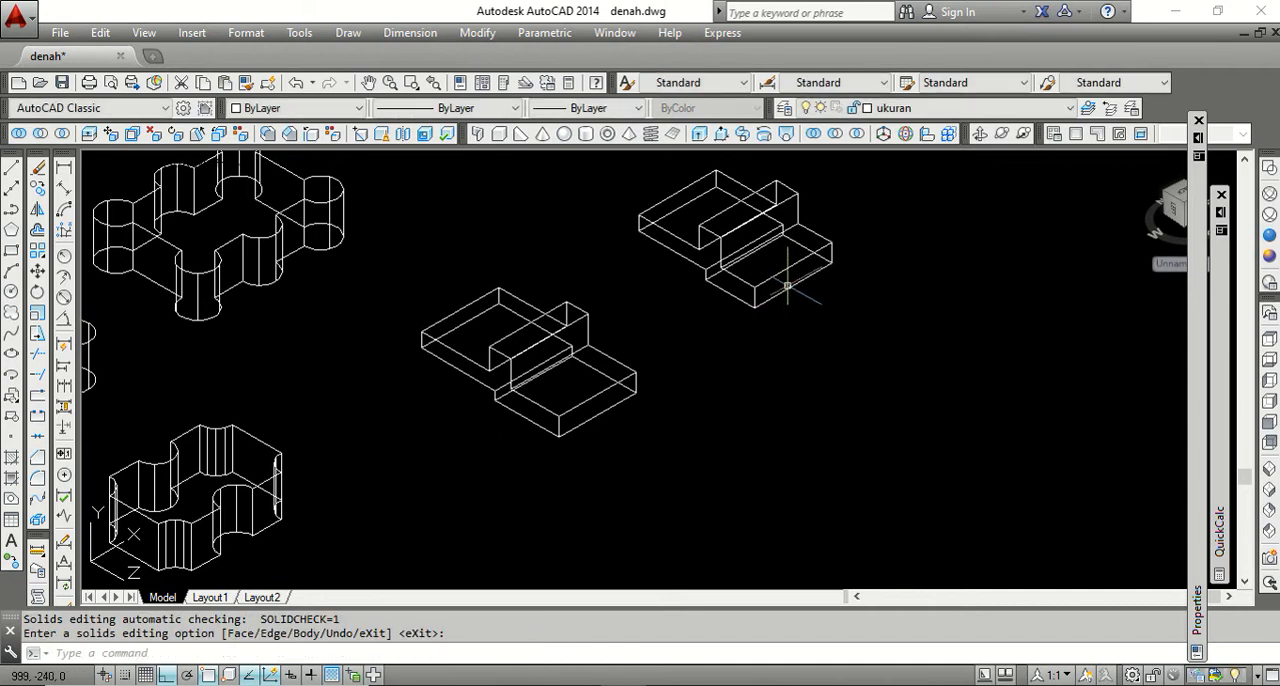
scroll(786, 265, "up", 4)
scroll(715, 320, "down", 4)
scroll(730, 296, "up", 2)
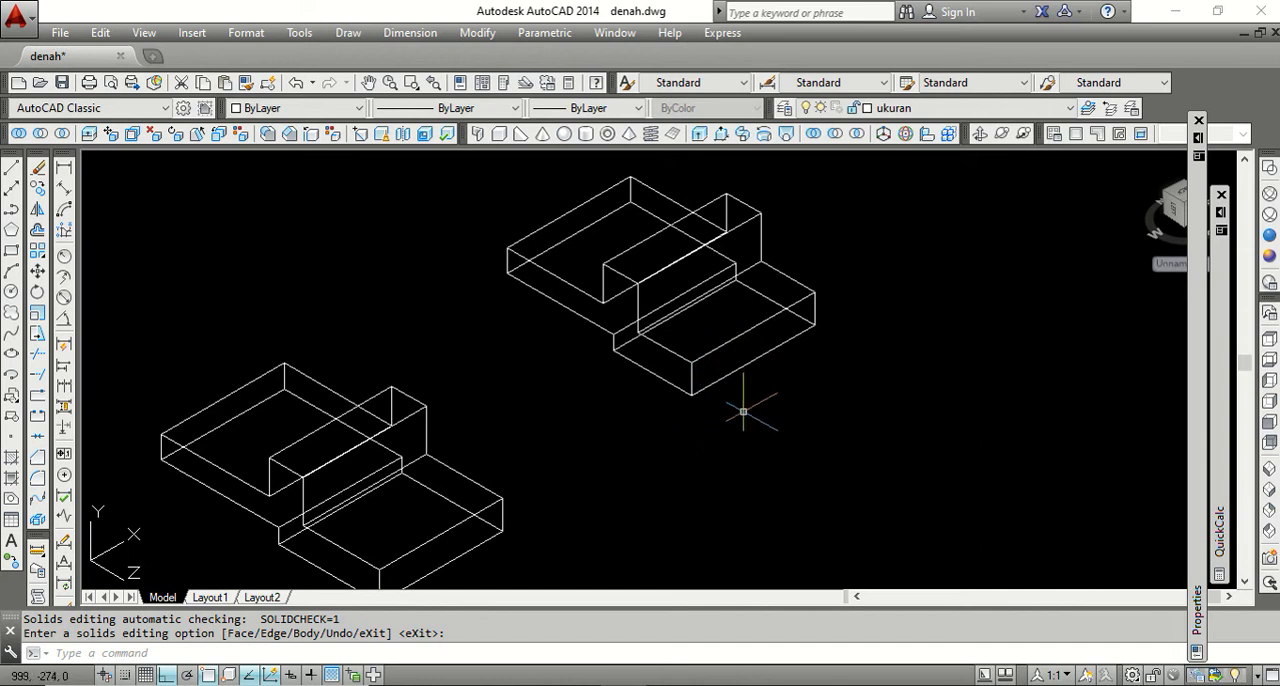
scroll(749, 406, "down", 2)
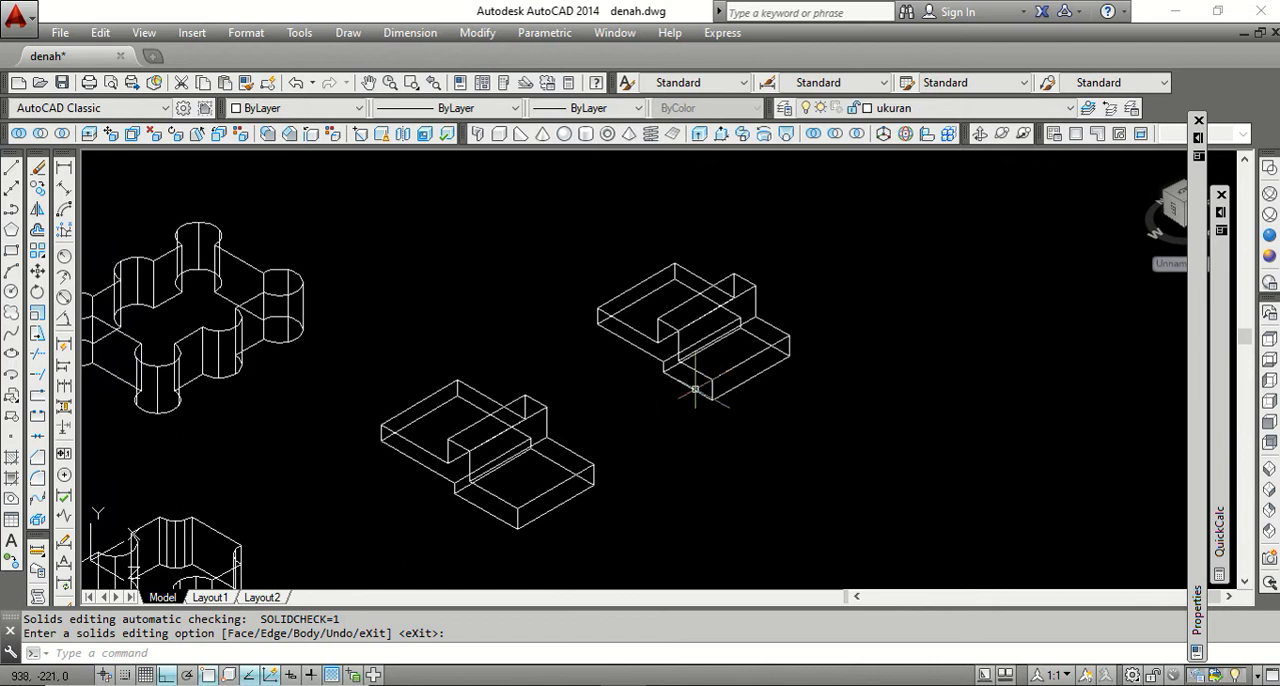
Extrude the top face of the raised middle rib on the shortened solid by 25 with a taper angle of 15.
scroll(680, 405, "down", 1)
scroll(660, 410, "up", 3)
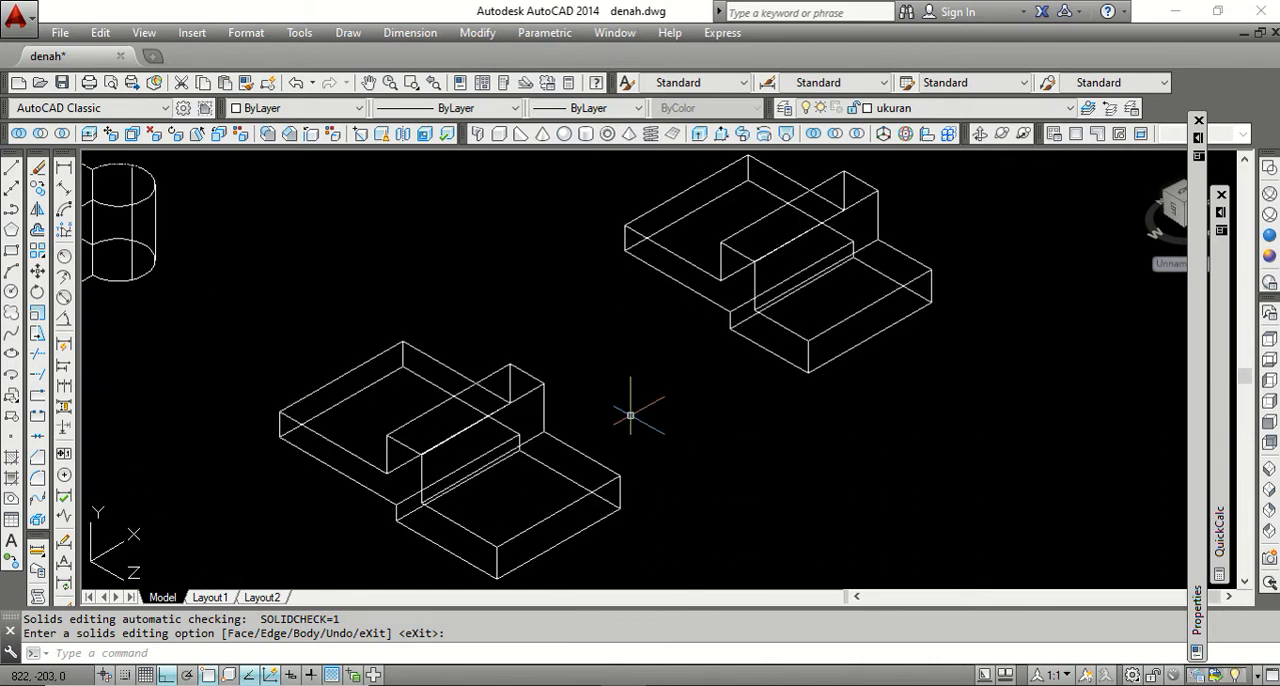
scroll(630, 413, "down", 2)
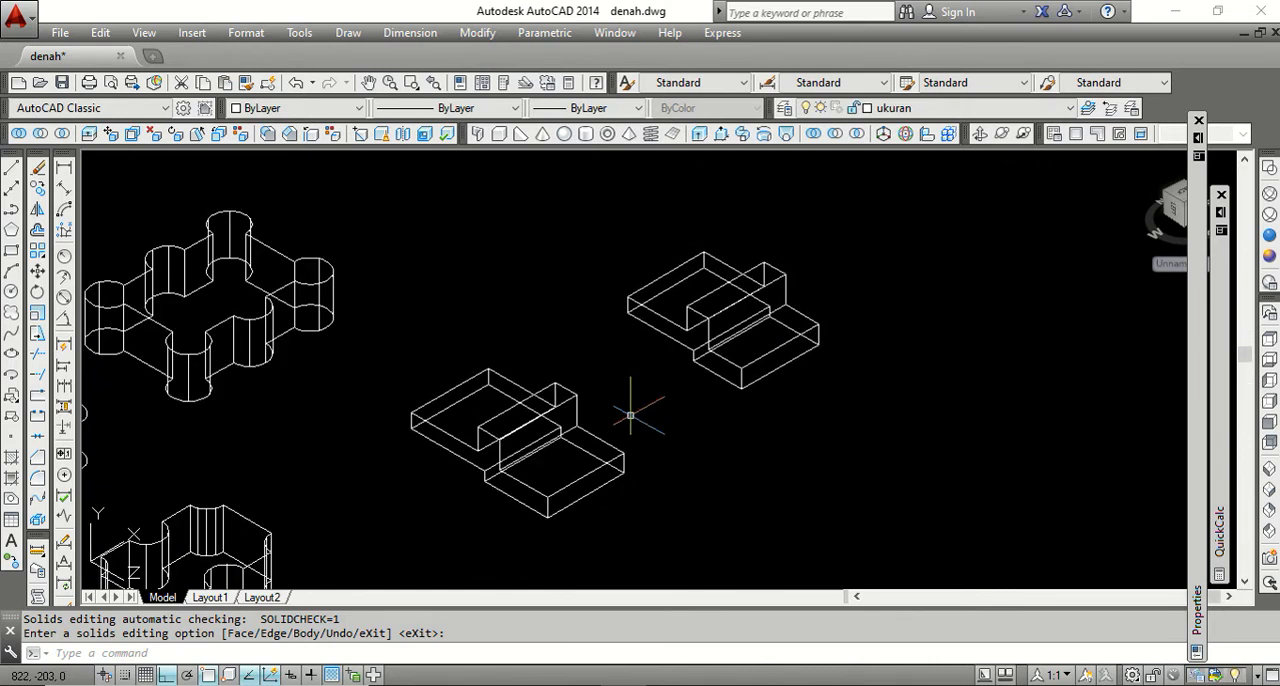
left_click(90, 135)
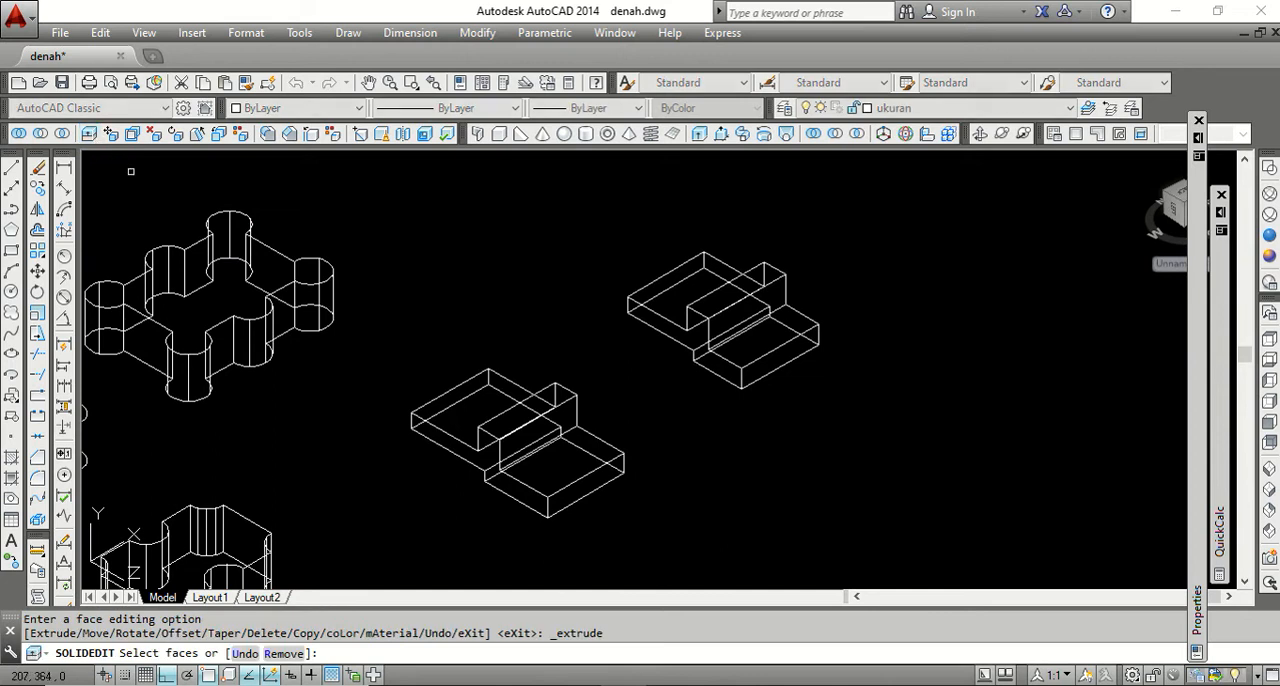
scroll(709, 302, "up", 2)
left_click(711, 303)
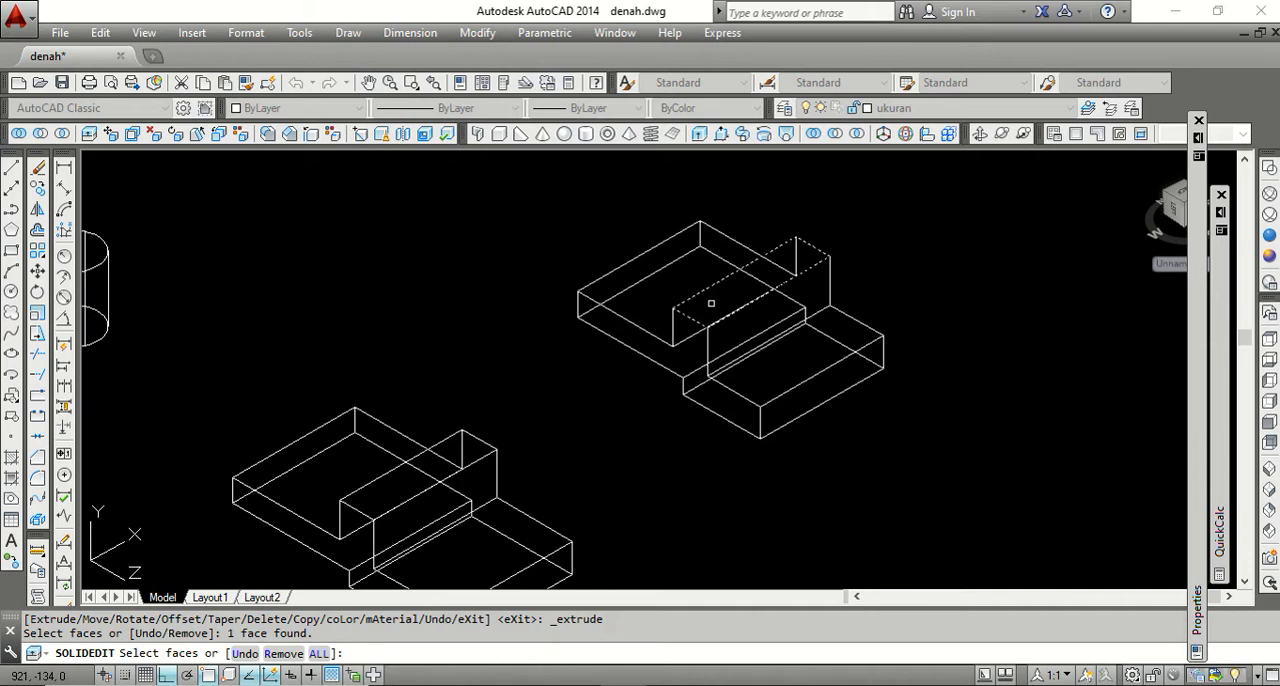
key("Return")
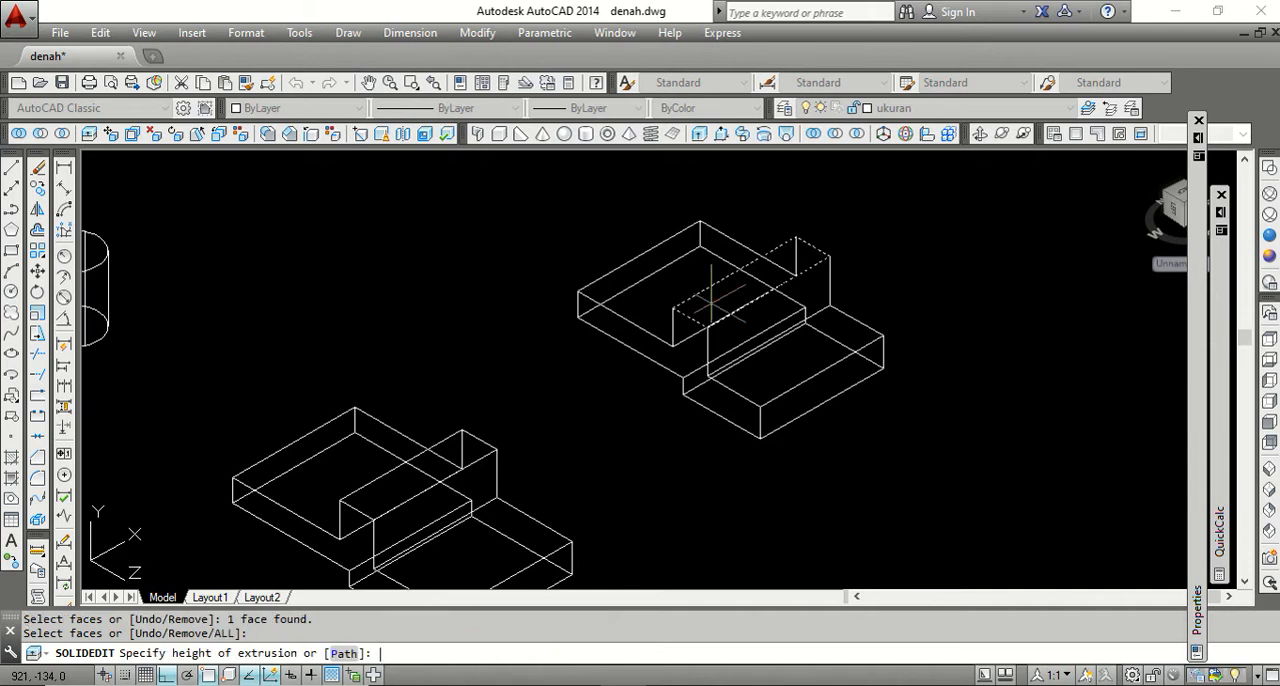
type("25")
key("Return")
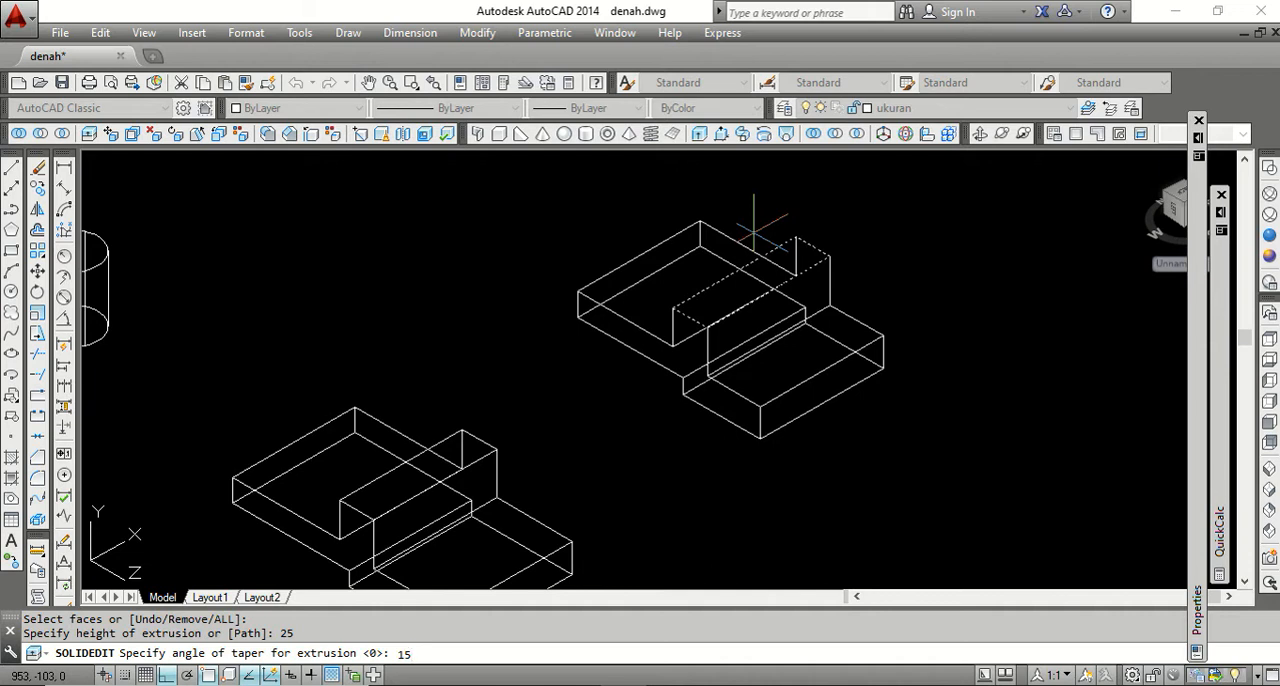
key("Return")
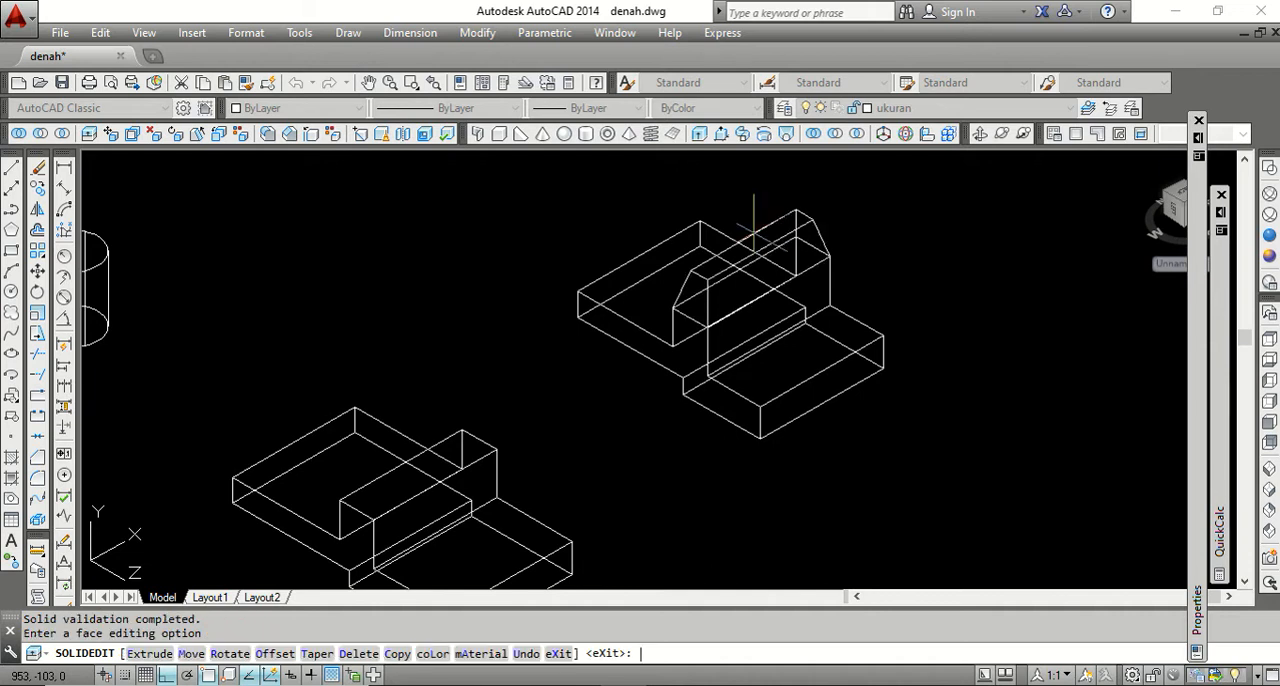
key("Return")
key("Return")
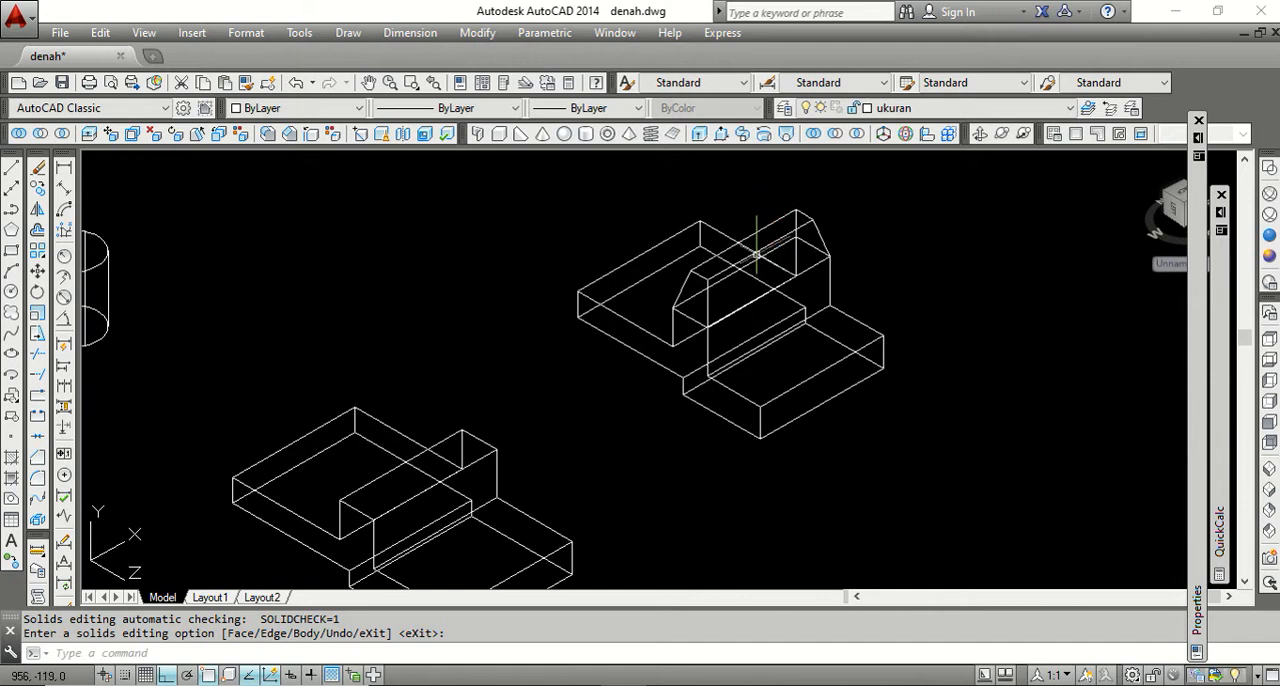
Inspect the tapered rib in the Conceptual visual style while orbiting the model, and return to 2D wireframe.
scroll(786, 210, "up", 3)
scroll(731, 258, "down", 2)
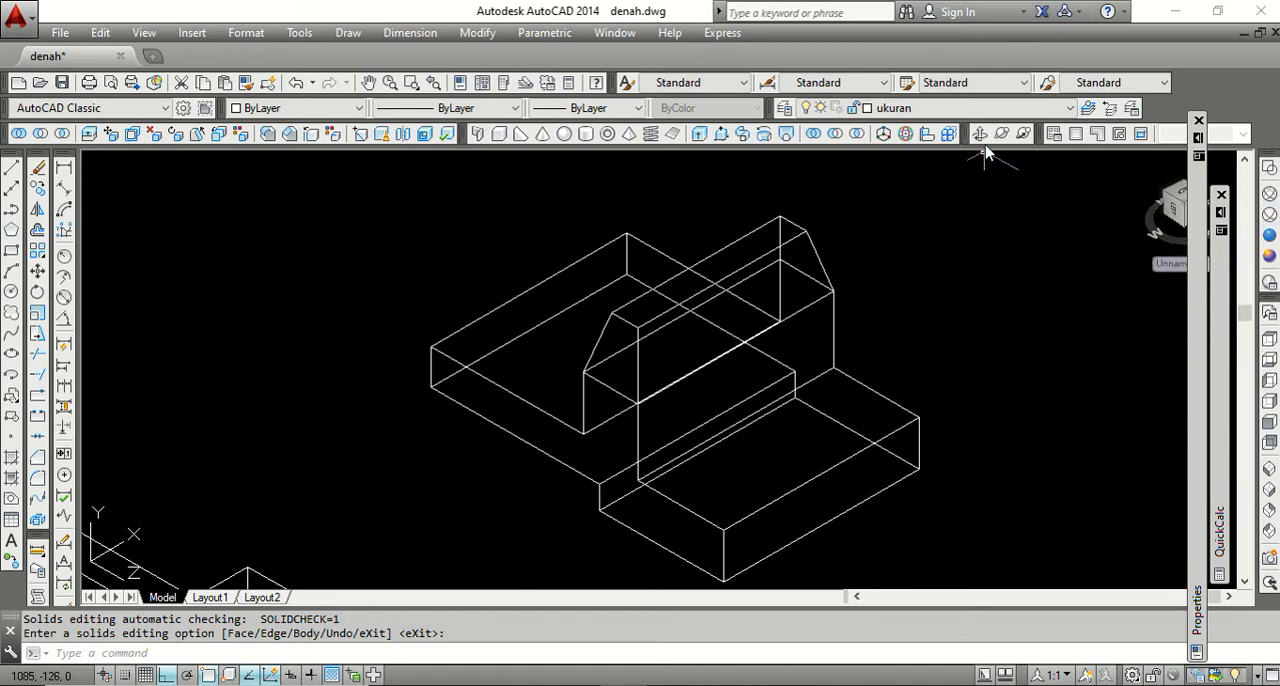
left_click(1269, 256)
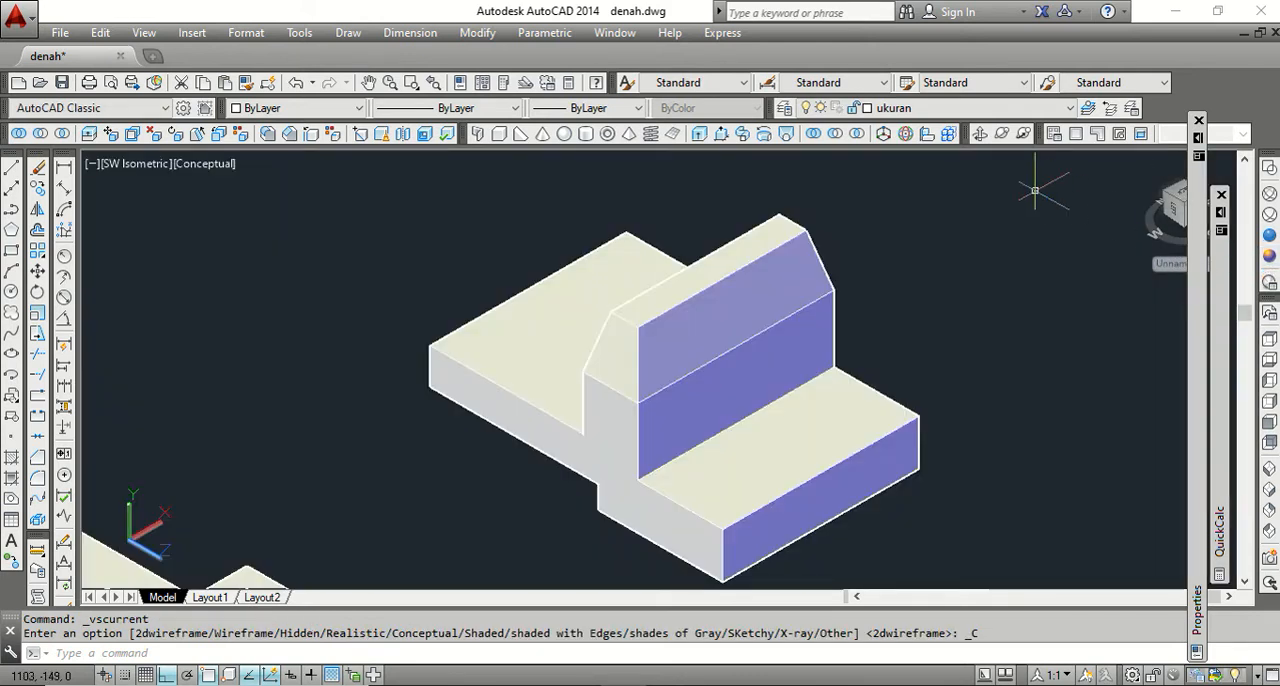
left_click(980, 133)
mouse_move(720, 320)
left_mouse_down()
mouse_move(834, 277)
mouse_move(790, 259)
mouse_move(746, 286)
mouse_move(737, 323)
mouse_move(677, 300)
mouse_move(610, 309)
mouse_move(634, 329)
mouse_move(734, 334)
mouse_move(686, 294)
mouse_move(691, 318)
left_mouse_up()
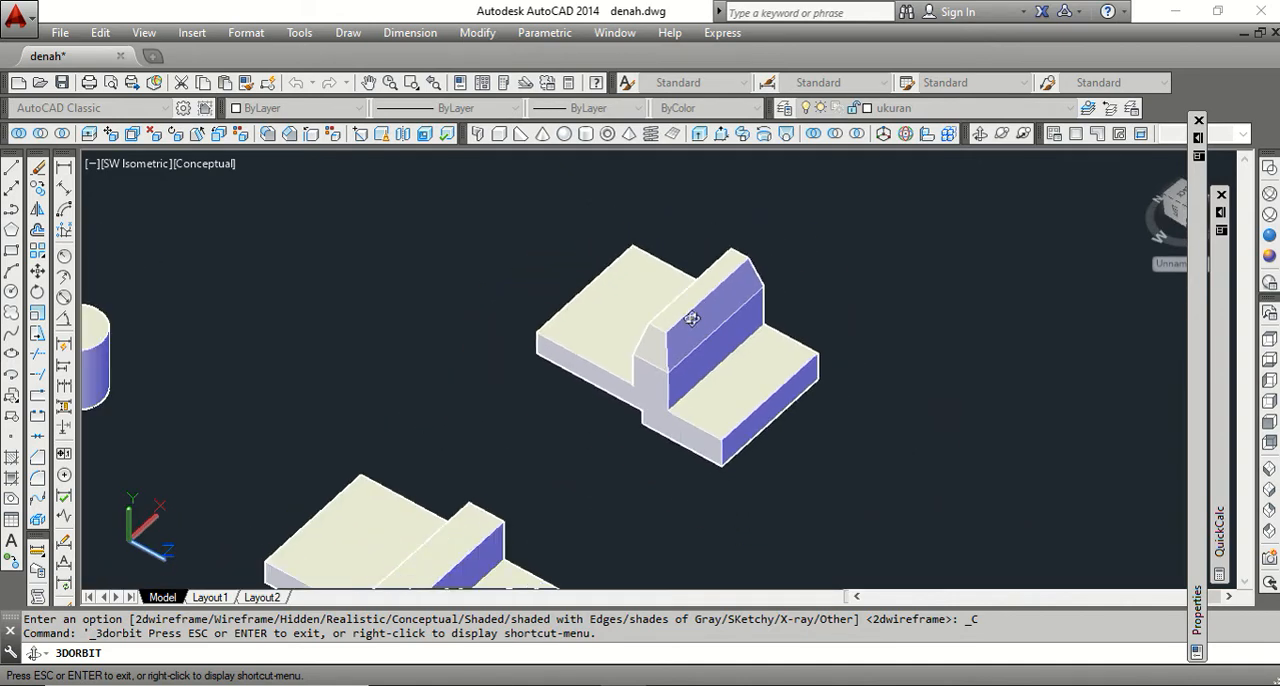
scroll(691, 318, "down", 6)
right_click(598, 320)
left_click(623, 329)
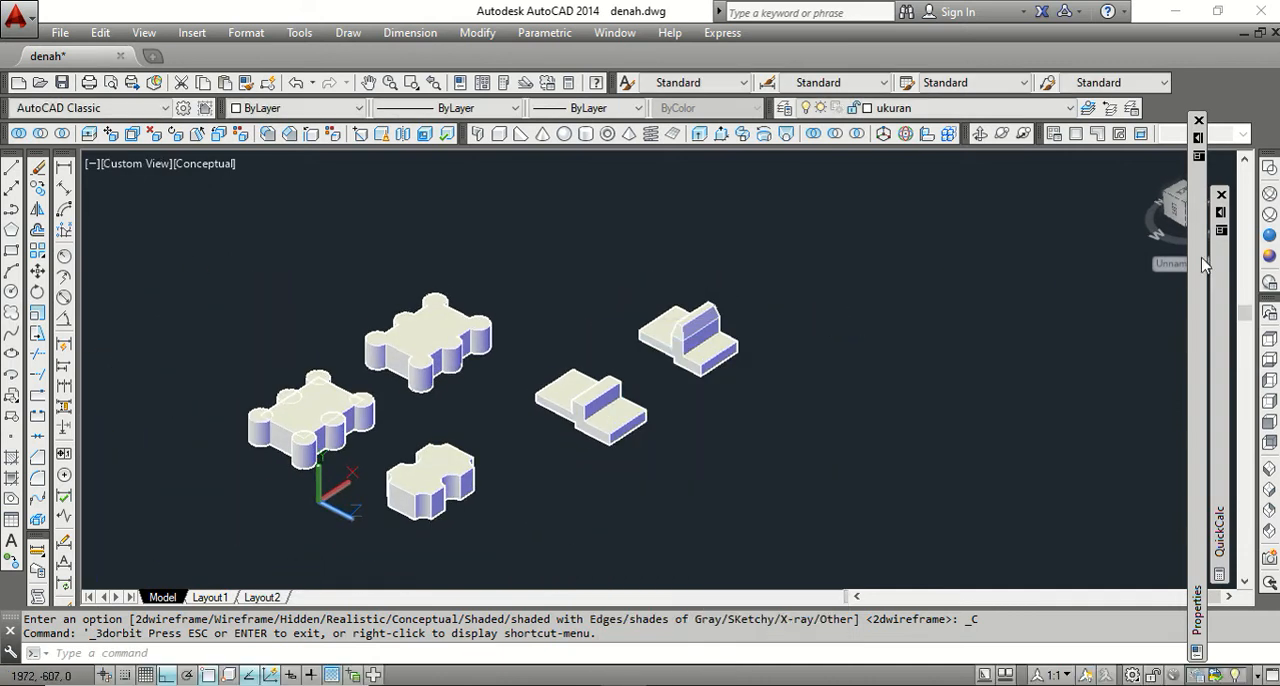
left_click(1269, 168)
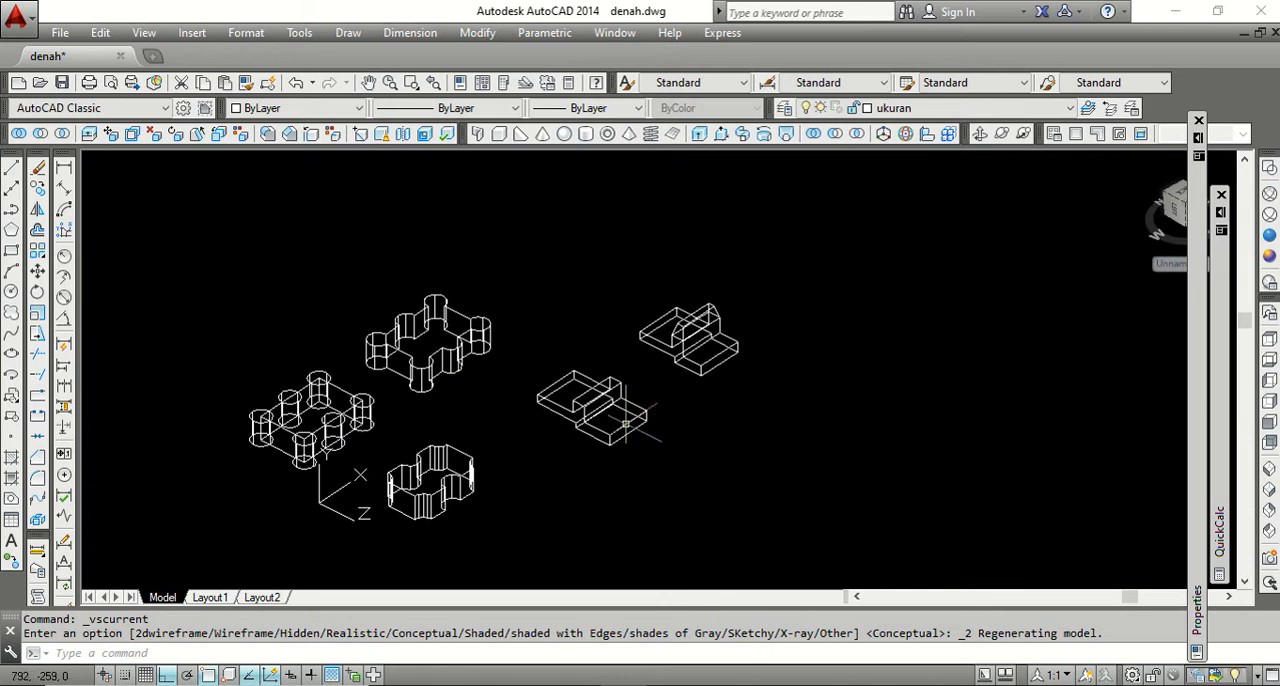
scroll(626, 424, "up", 2)
scroll(618, 345, "down", 2)
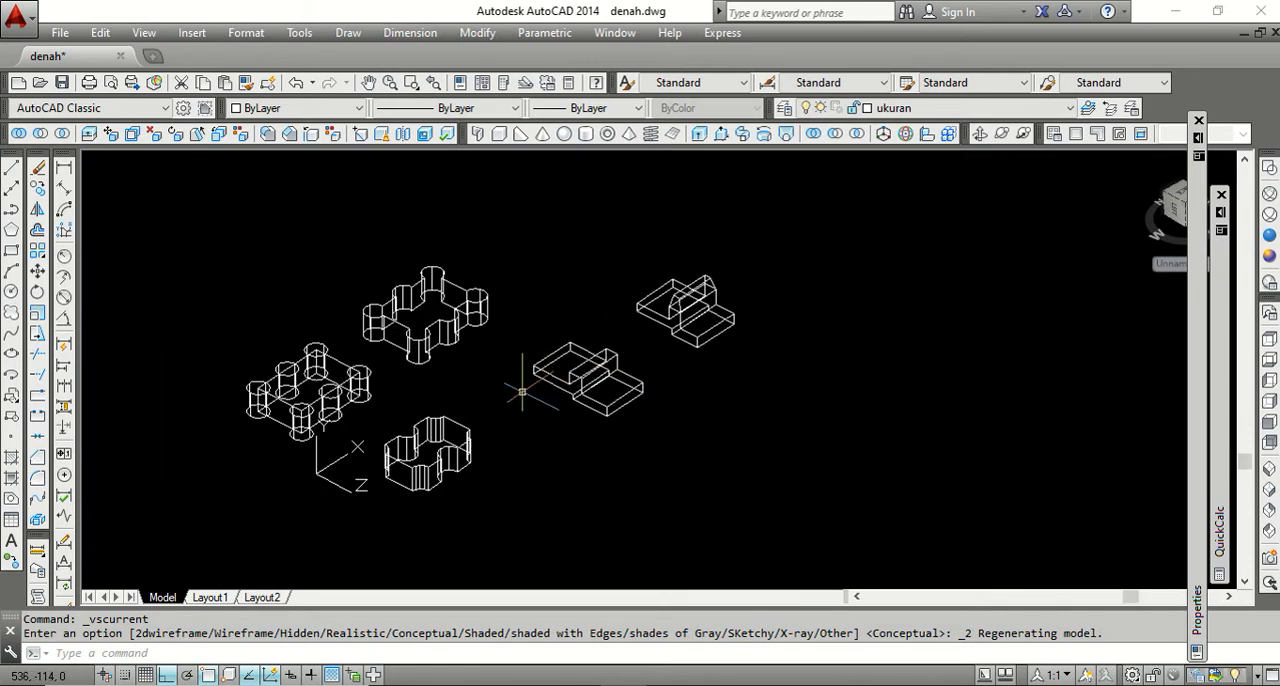
Switch to the Word outline 3D BASIC IN AUTOCAD, highlight the next solid editing item, and return to AutoCAD.
mouse_move(670, 684)
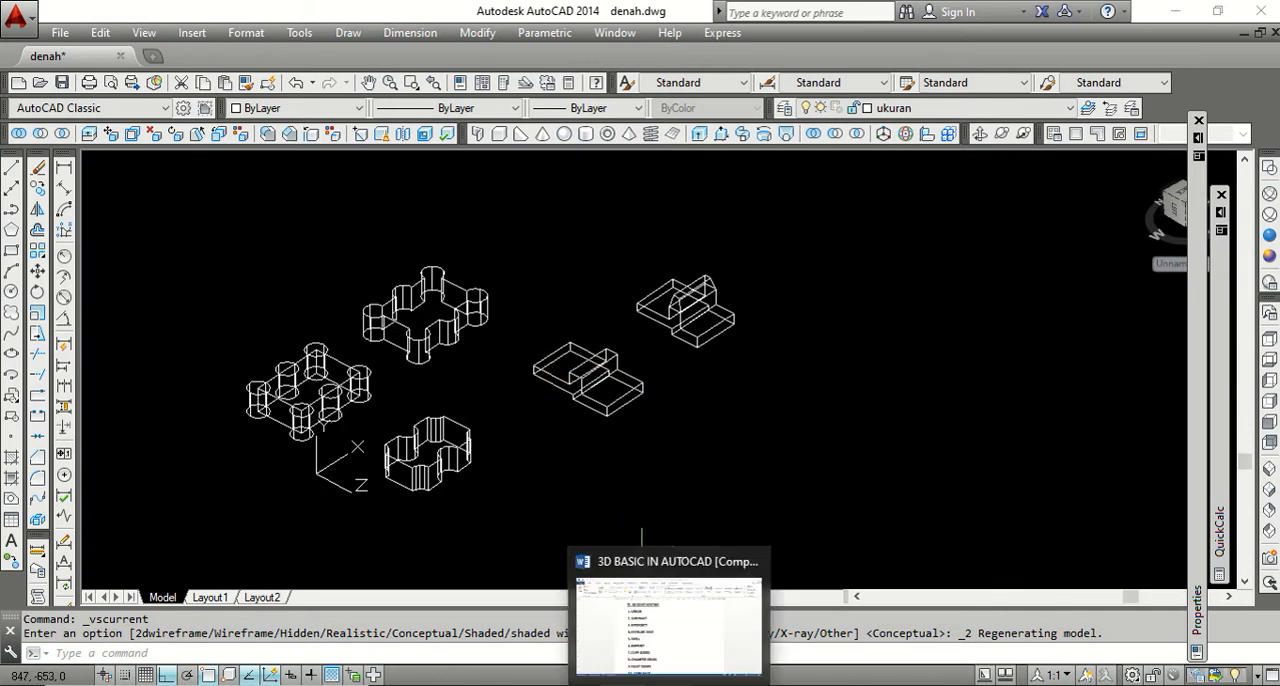
left_click(670, 660)
left_click_drag(452, 421, 381, 421)
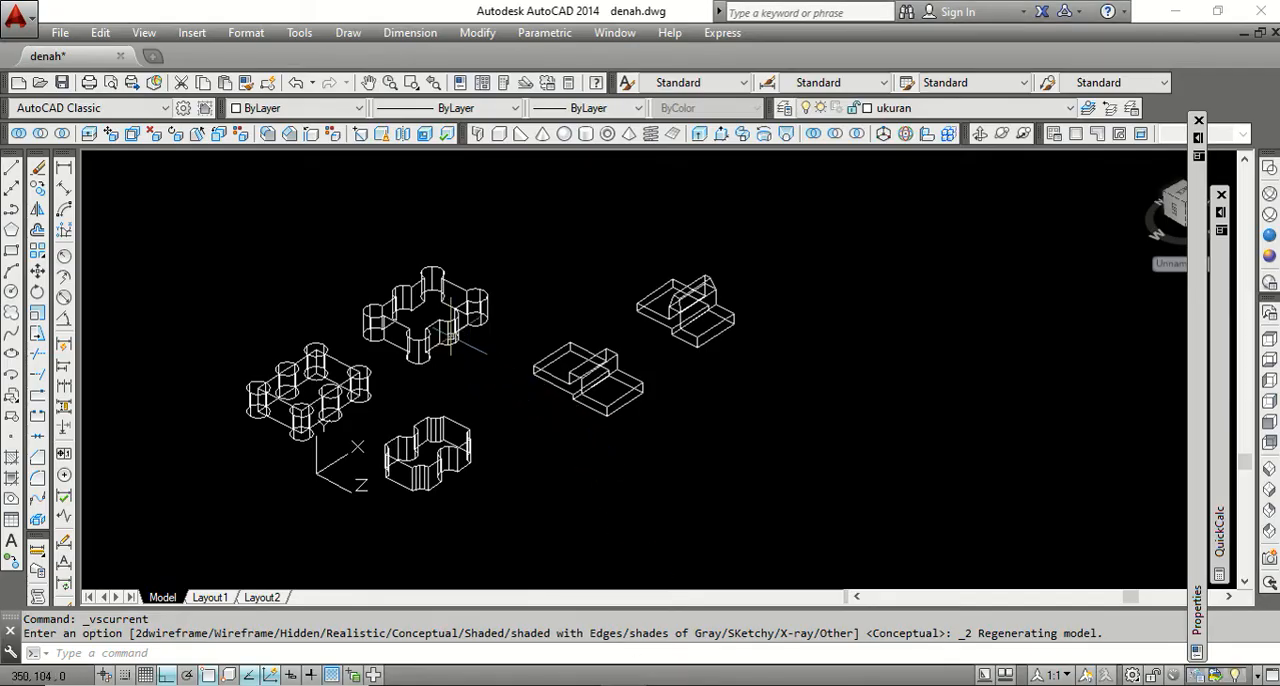
Draw a small rectangle in the empty space below the stepped solids, beside the notched solid.
scroll(371, 292, "up", 2)
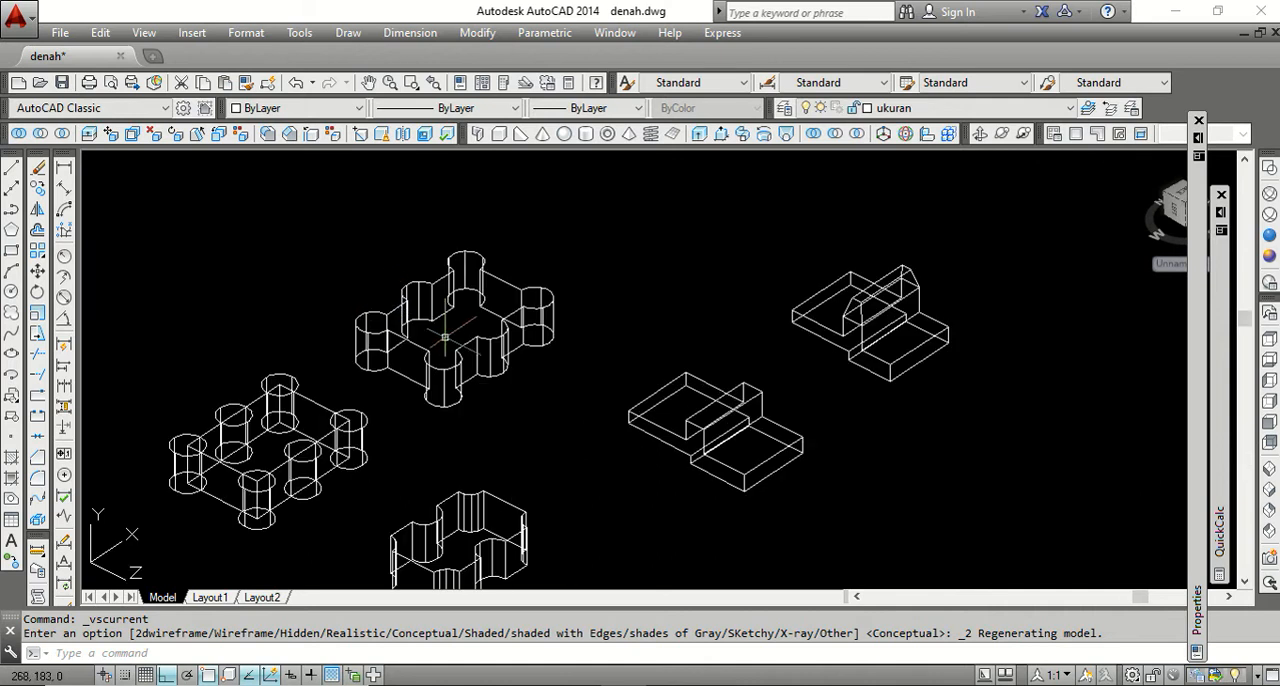
scroll(452, 320, "down", 2)
scroll(428, 318, "up", 2)
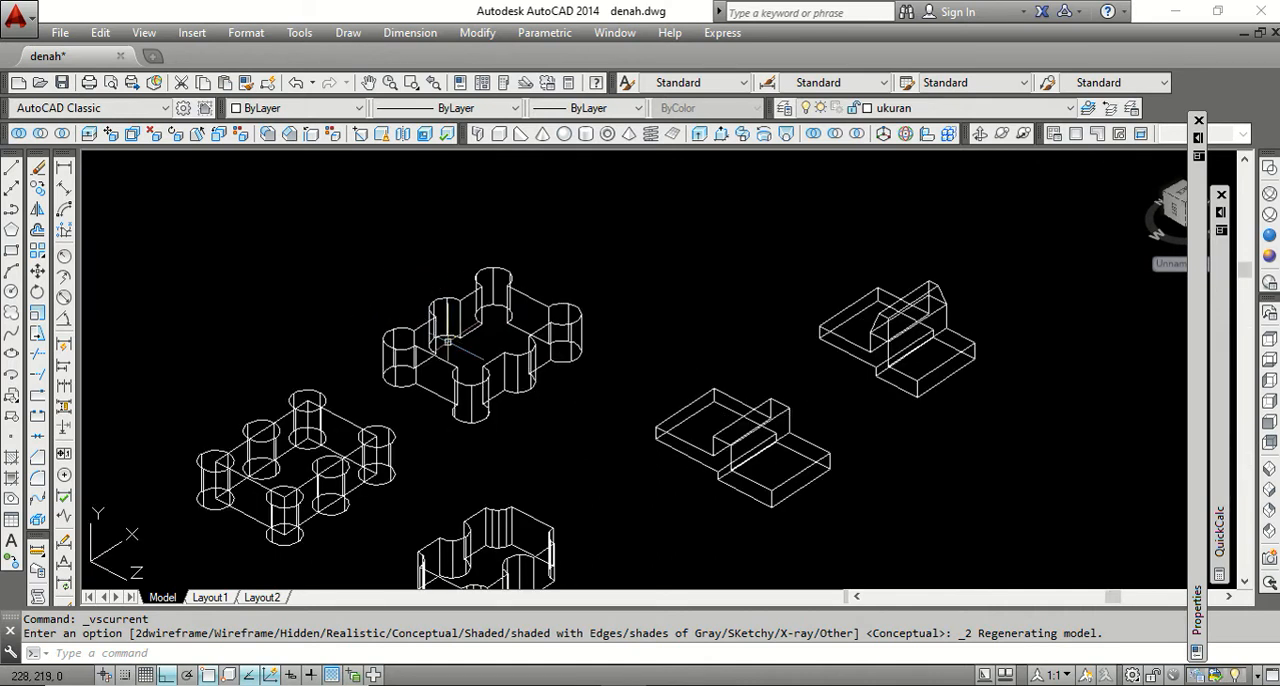
scroll(485, 304, "down", 1)
scroll(650, 440, "down", 1)
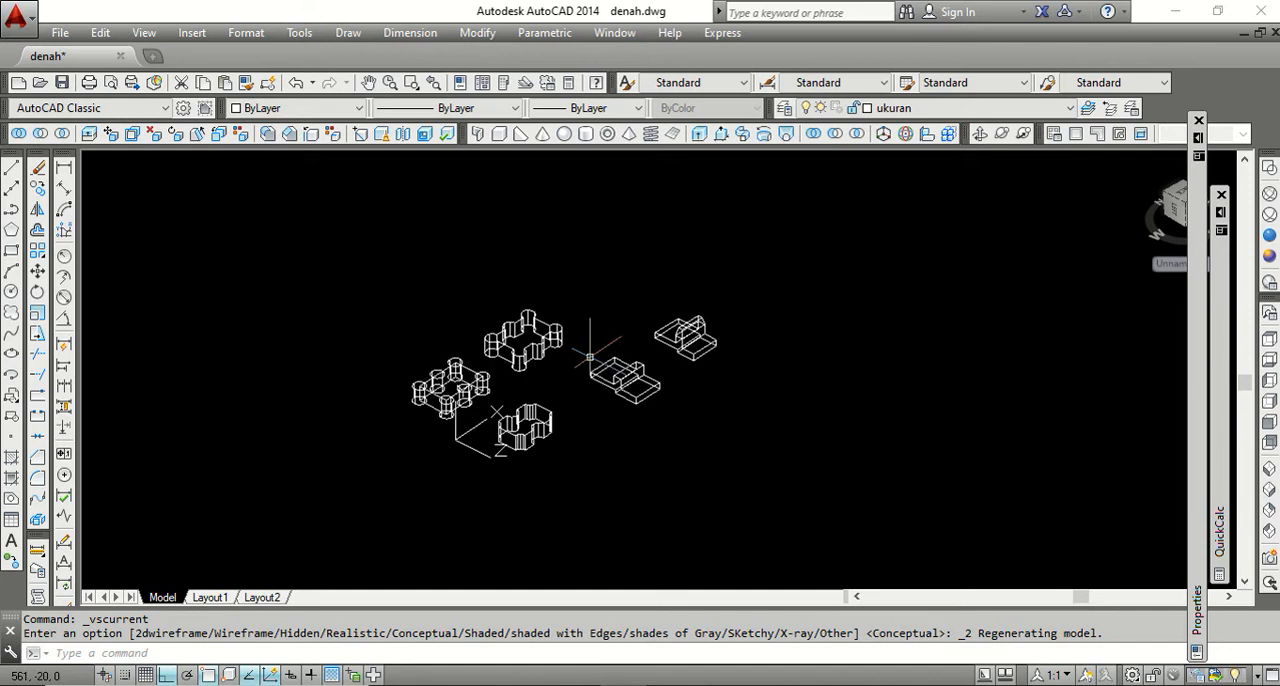
scroll(605, 365, "up", 1)
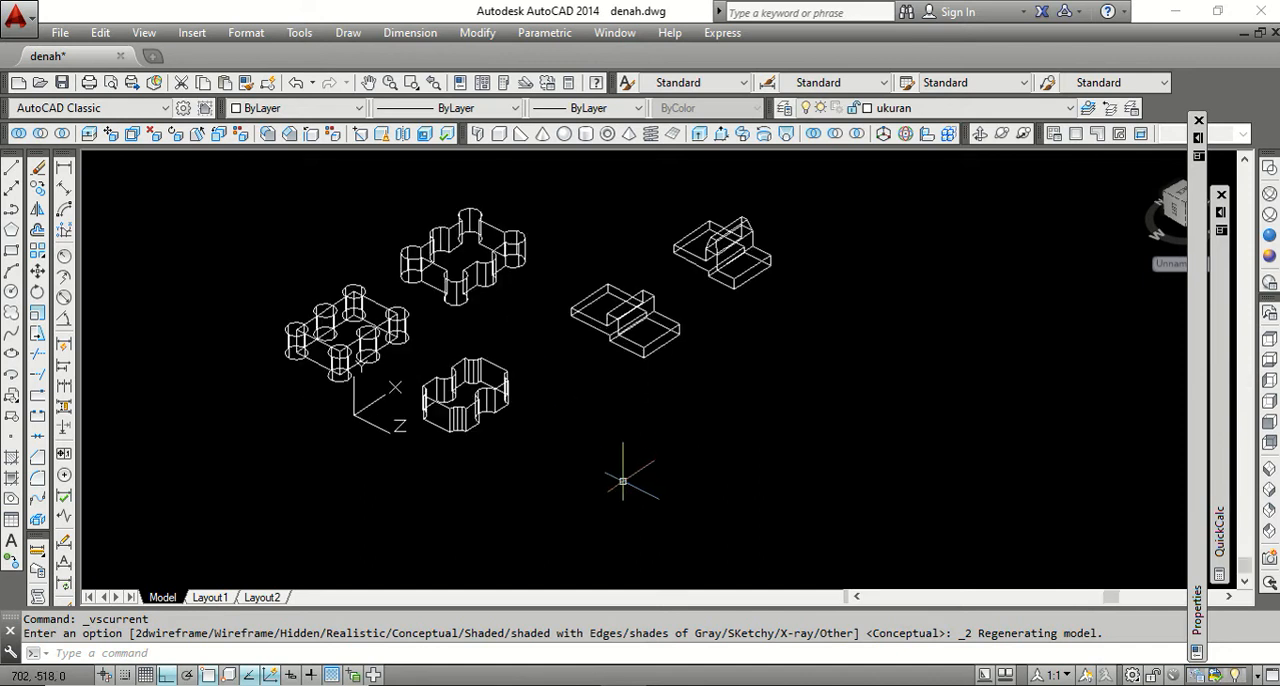
left_click(11, 250)
left_click(585, 428)
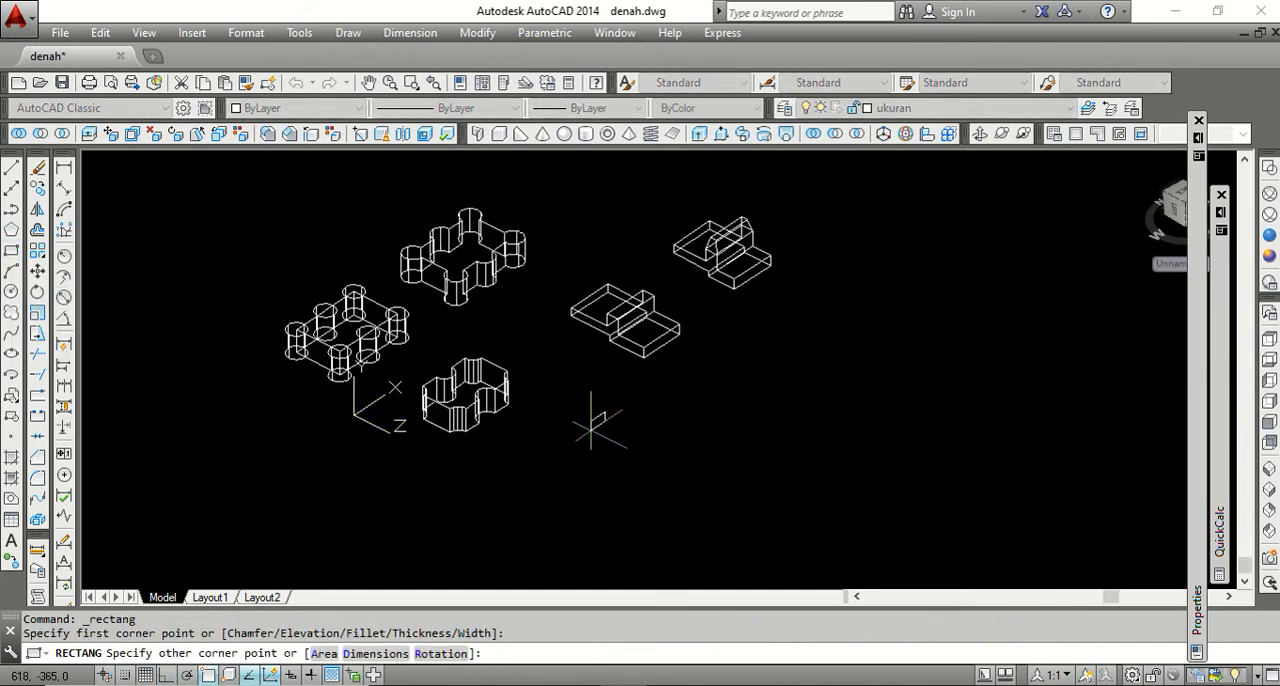
left_click(570, 452)
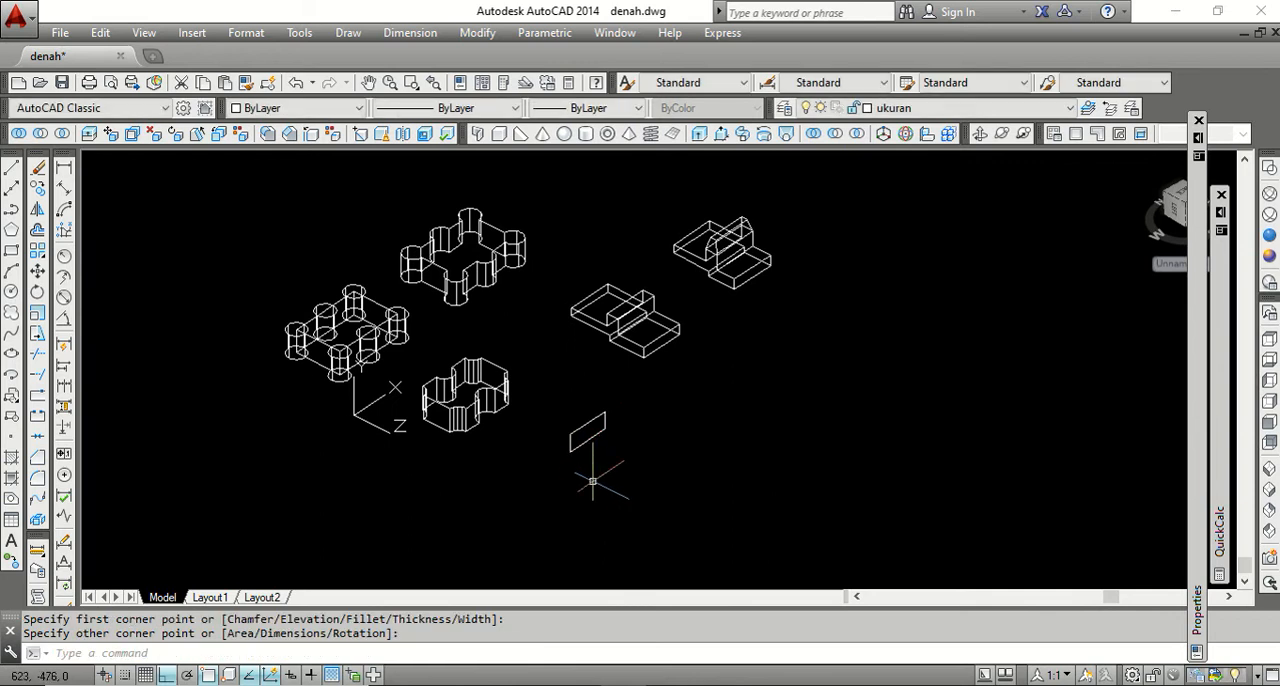
Extrude the small rectangle into a solid box.
left_click(699, 134)
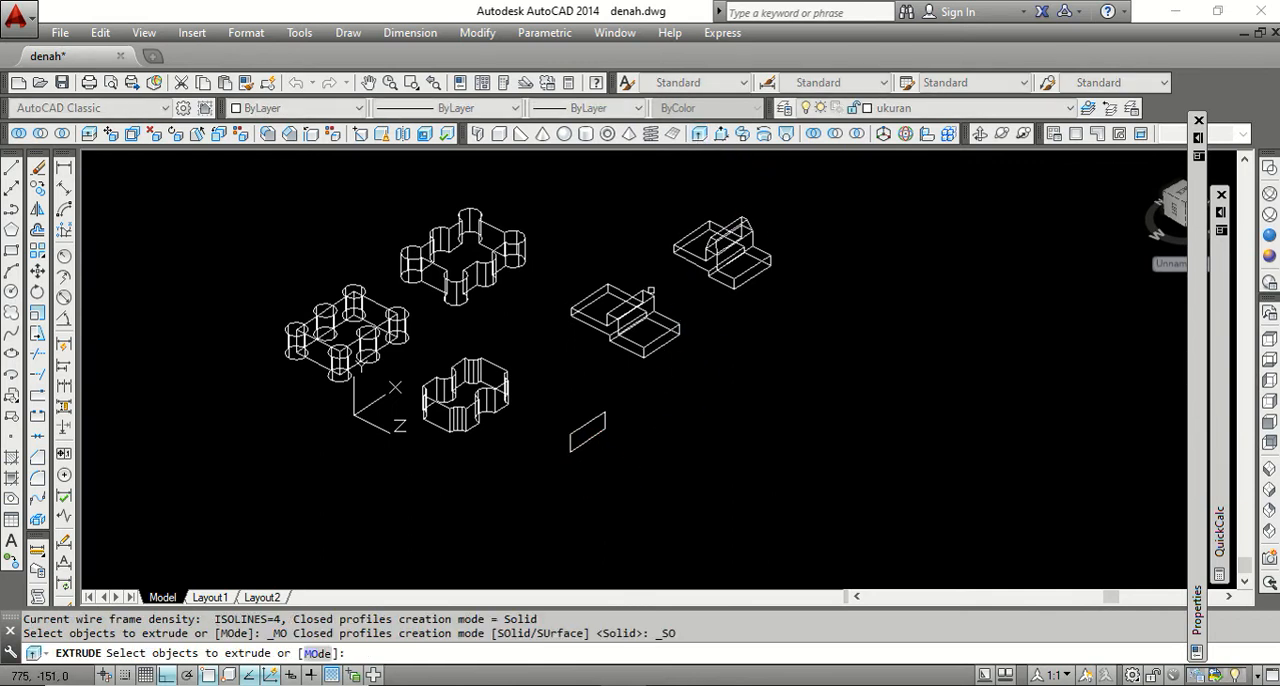
left_click(605, 433)
right_click(634, 446)
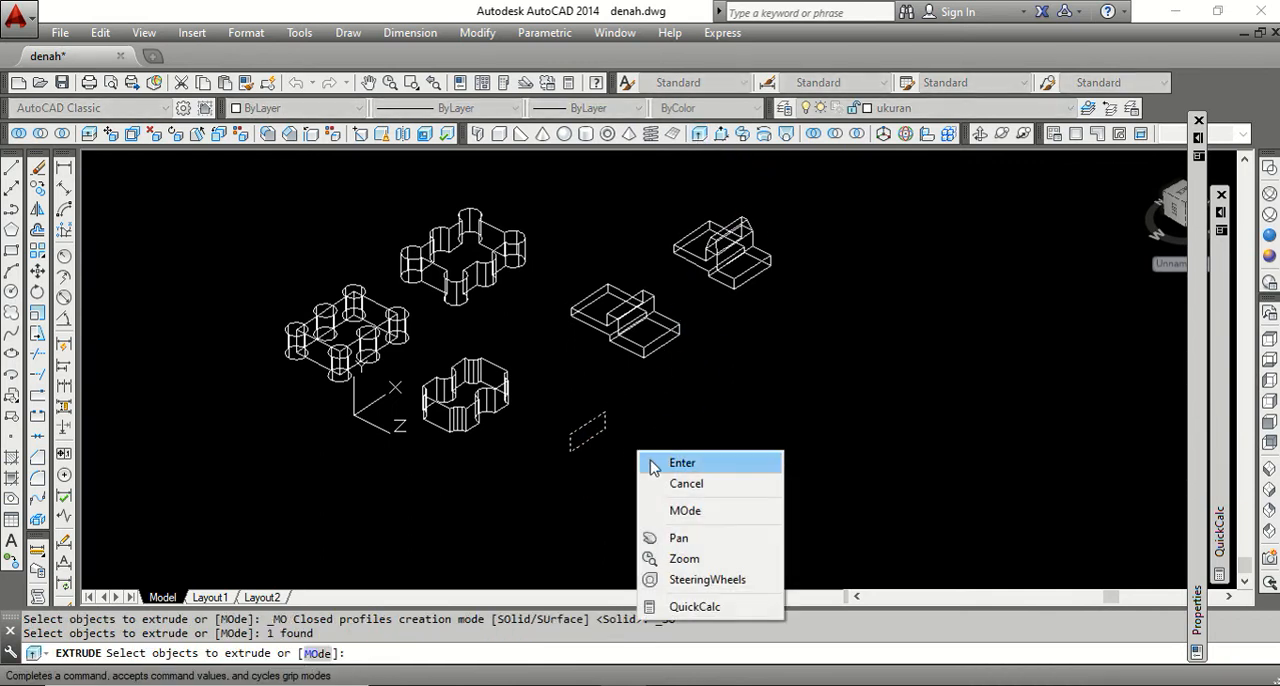
left_click(652, 460)
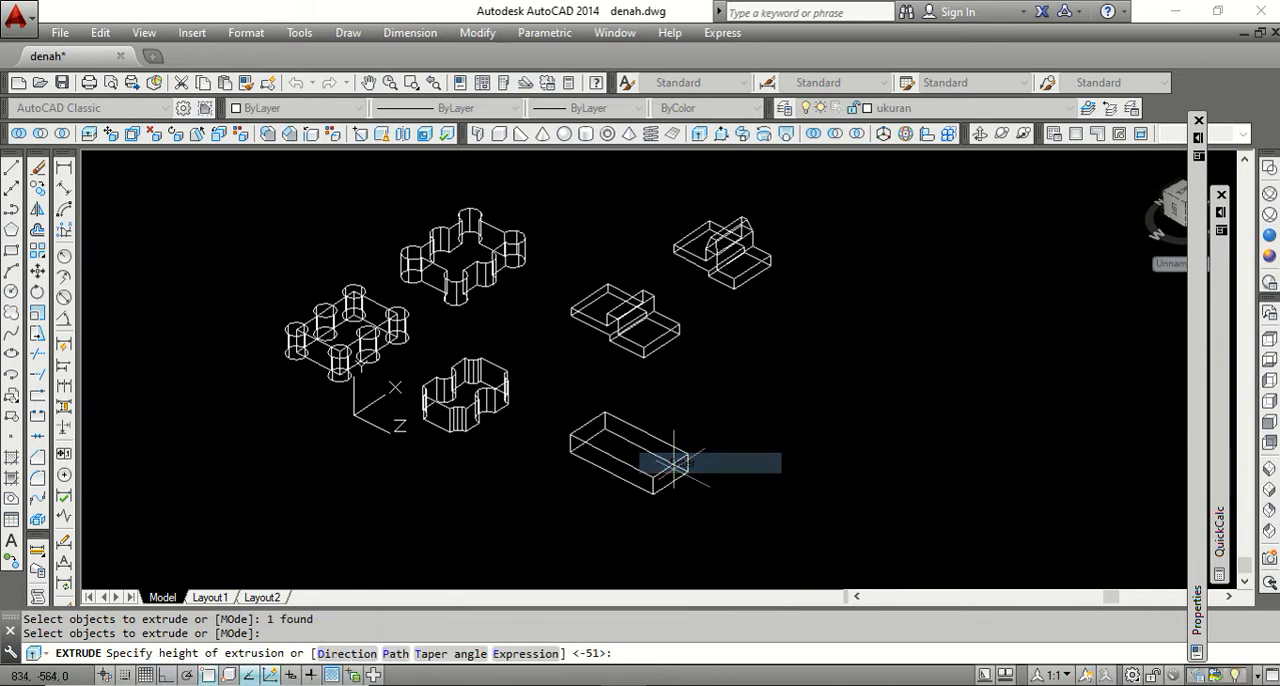
left_click(625, 450)
scroll(615, 455, "up", 4)
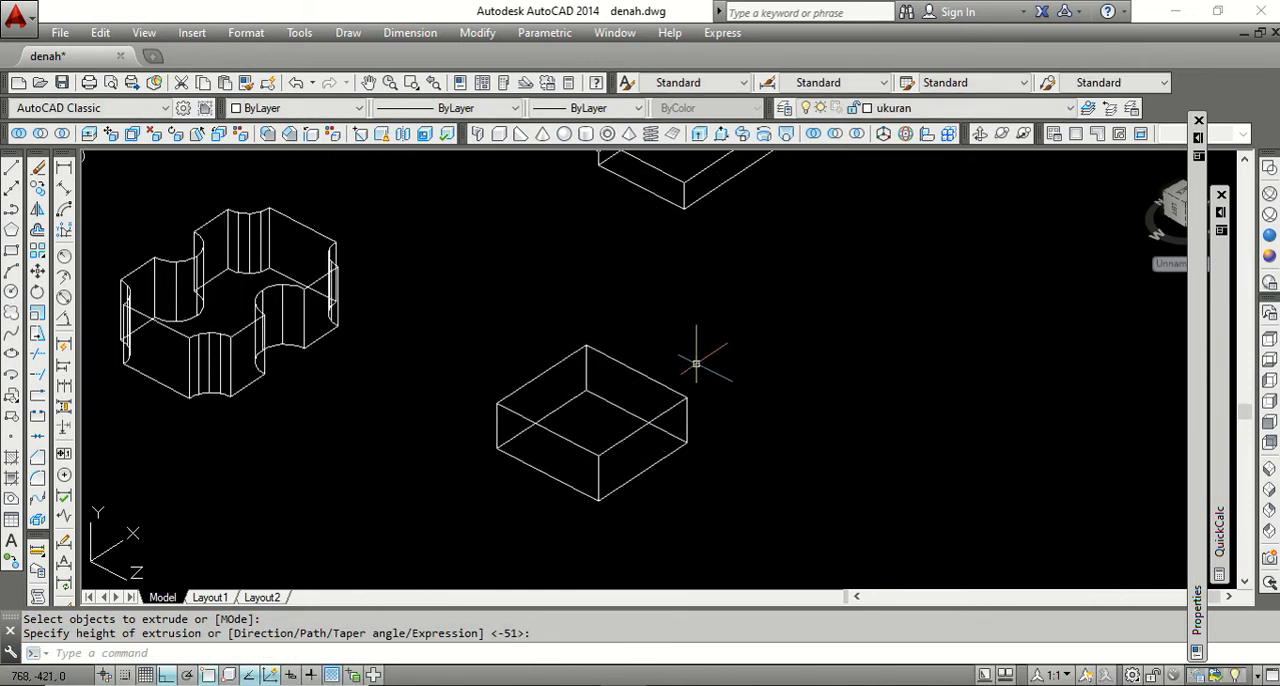
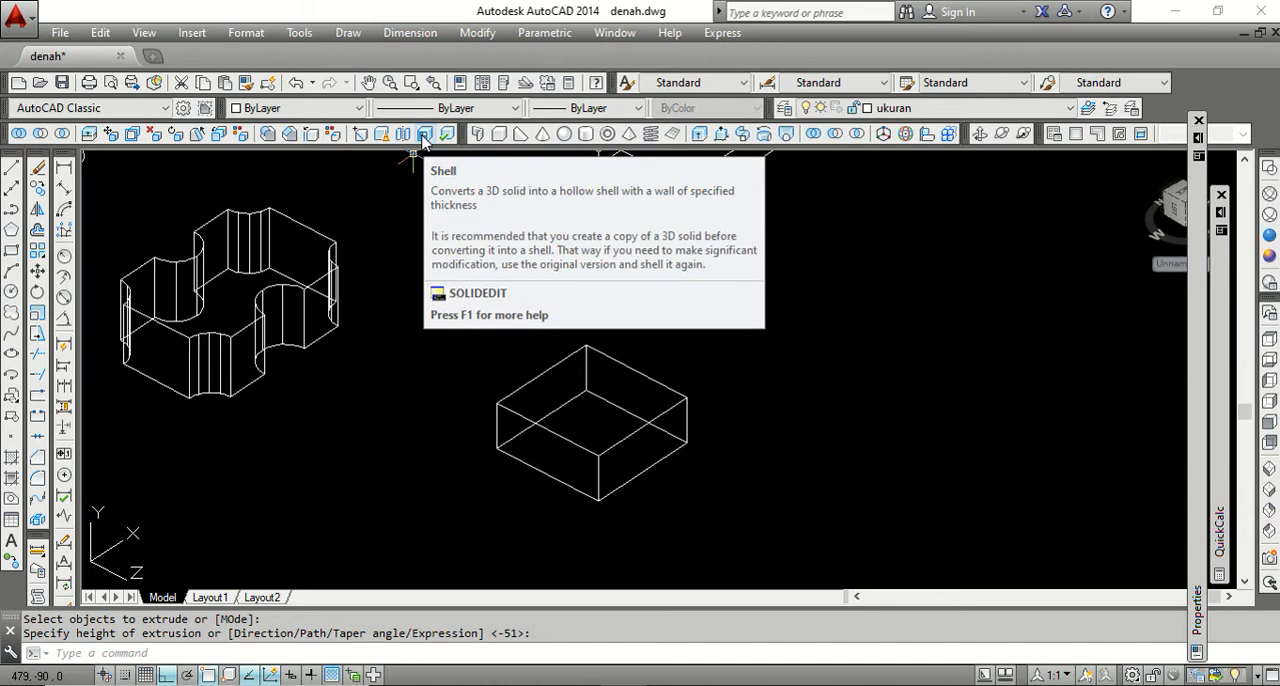
Shell the new box with its top face removed, using a shell offset distance of 15.
left_click(424, 136)
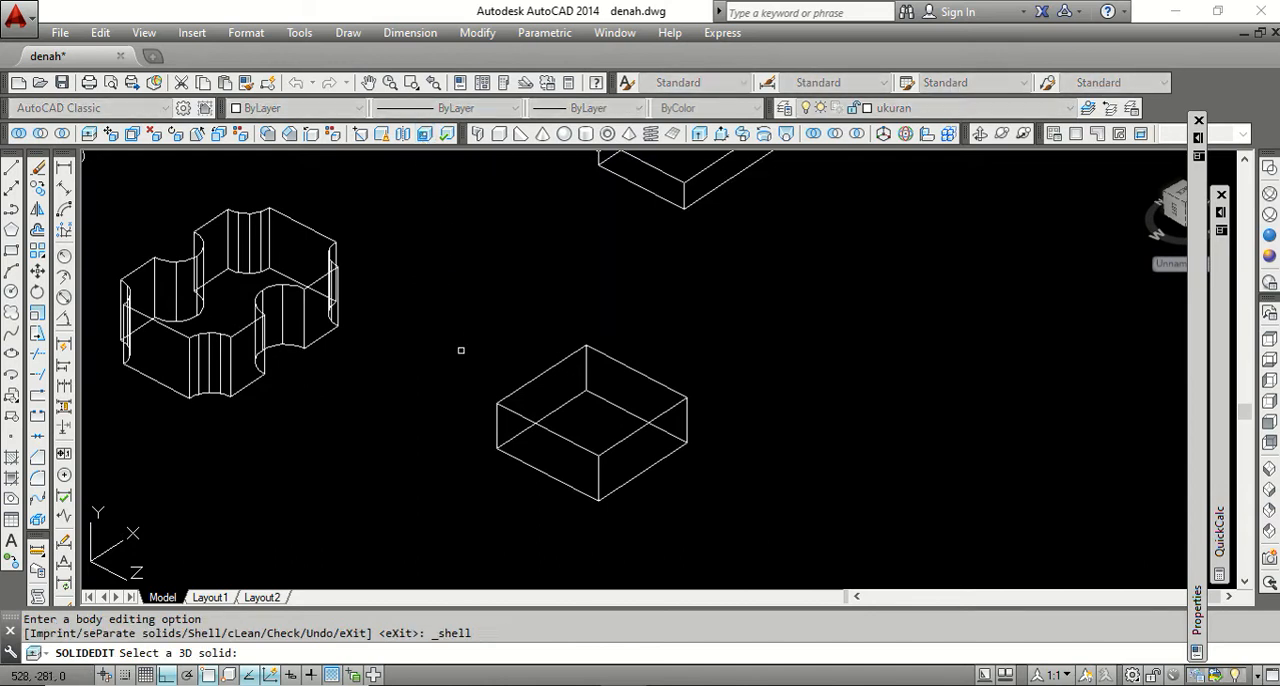
left_click(543, 373)
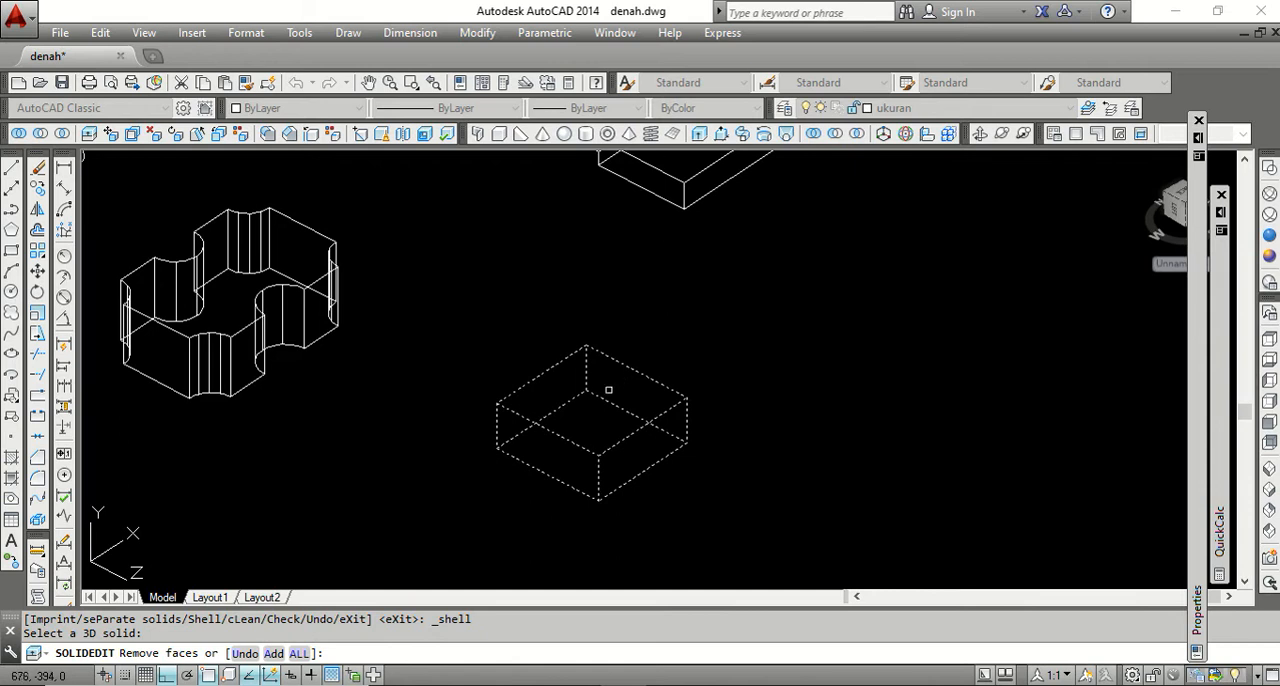
left_click(587, 413)
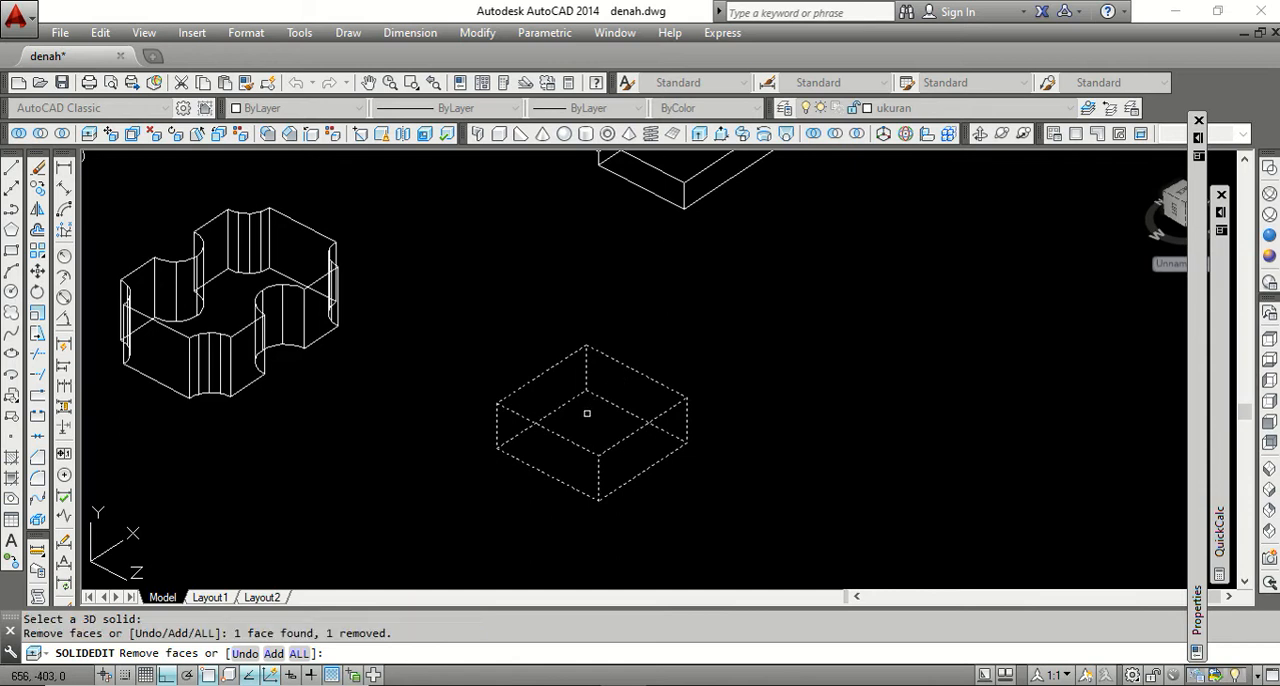
key("Return")
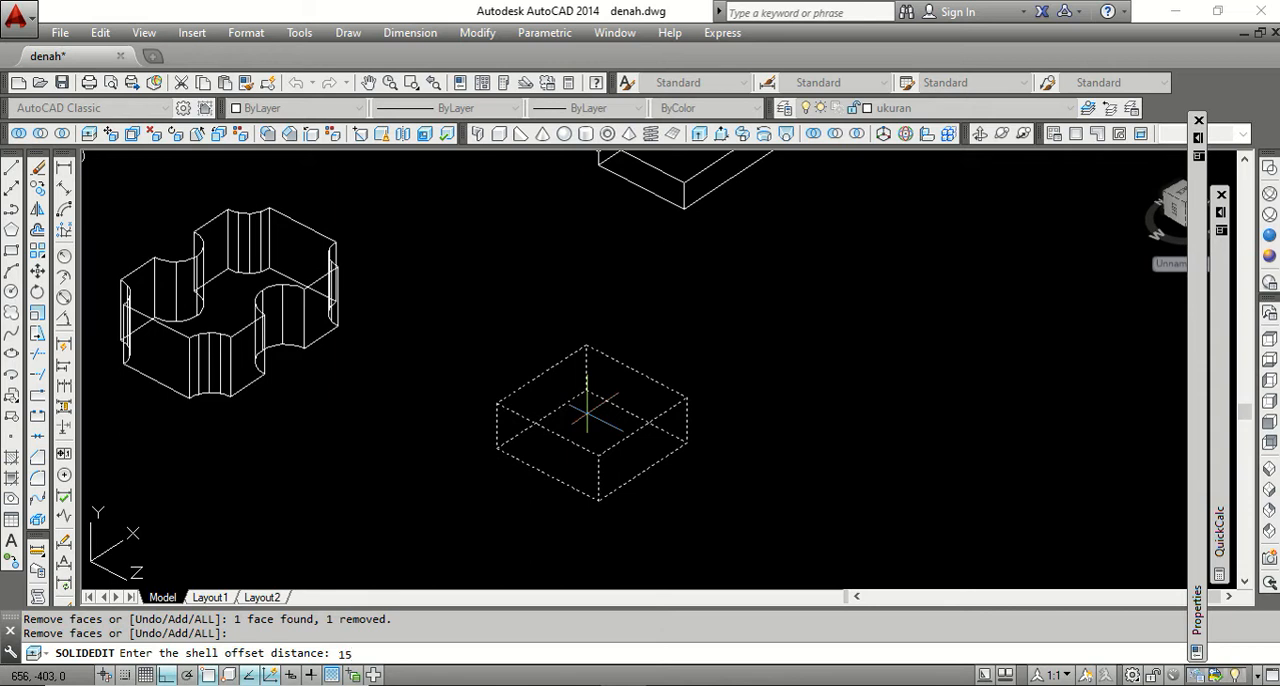
key("Return")
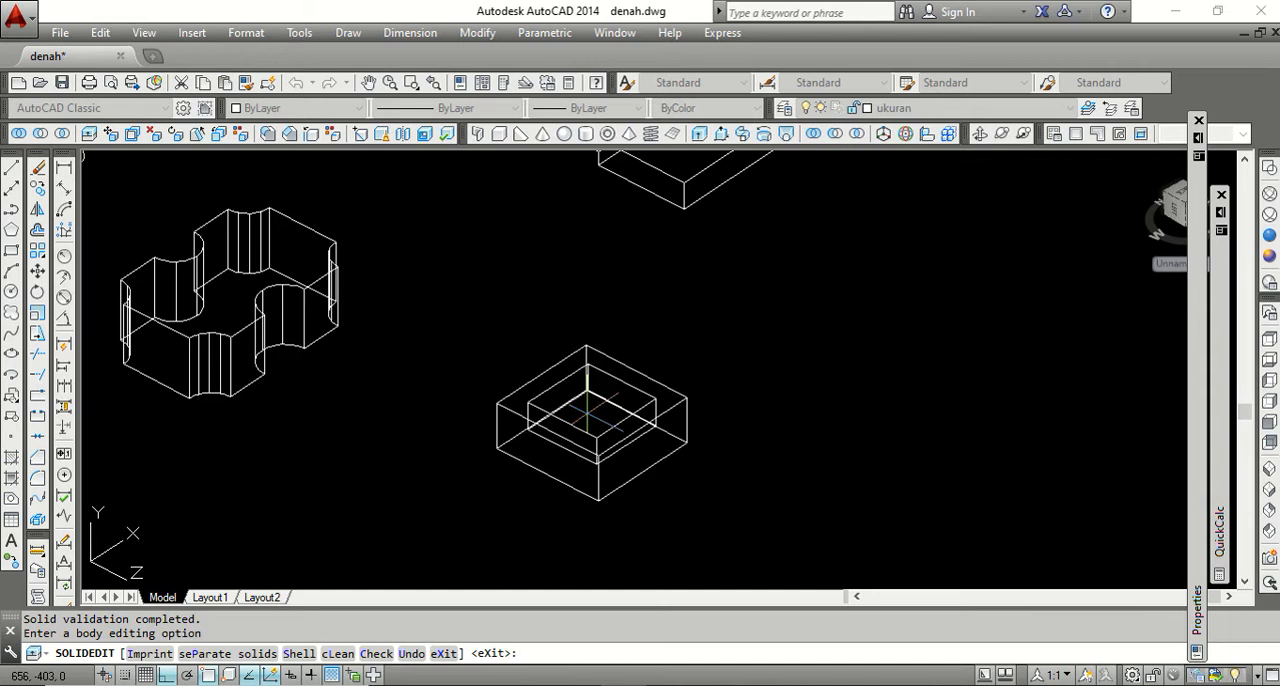
key("Return")
key("Return")
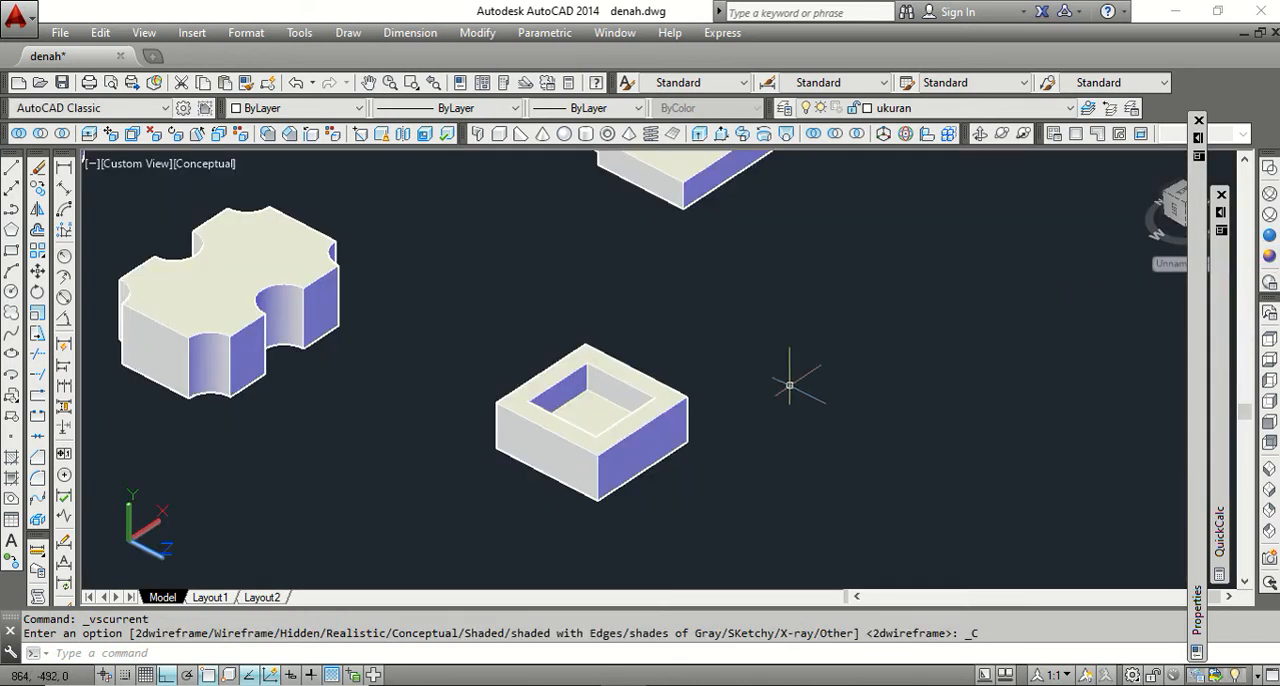
View the hollowed box in the Conceptual style, and undo the style change and the 15-offset shell.
scroll(605, 408, "up", 3)
scroll(597, 402, "down", 3)
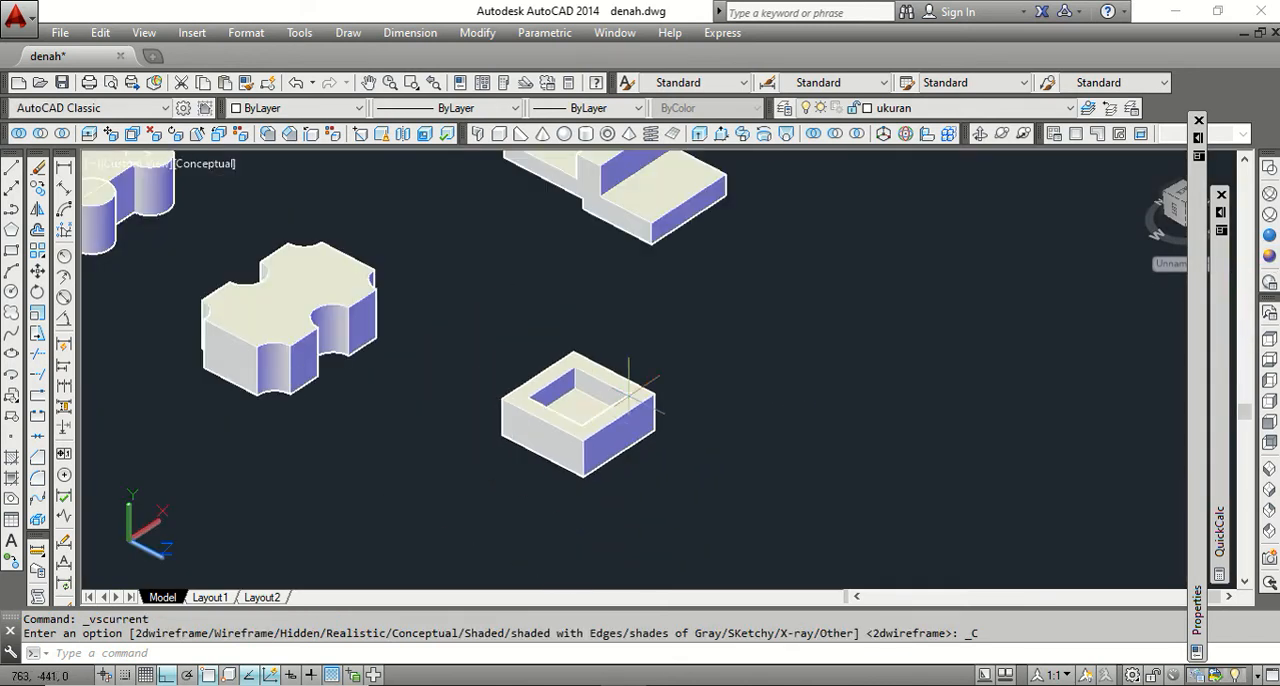
left_click(296, 83)
left_click(296, 83)
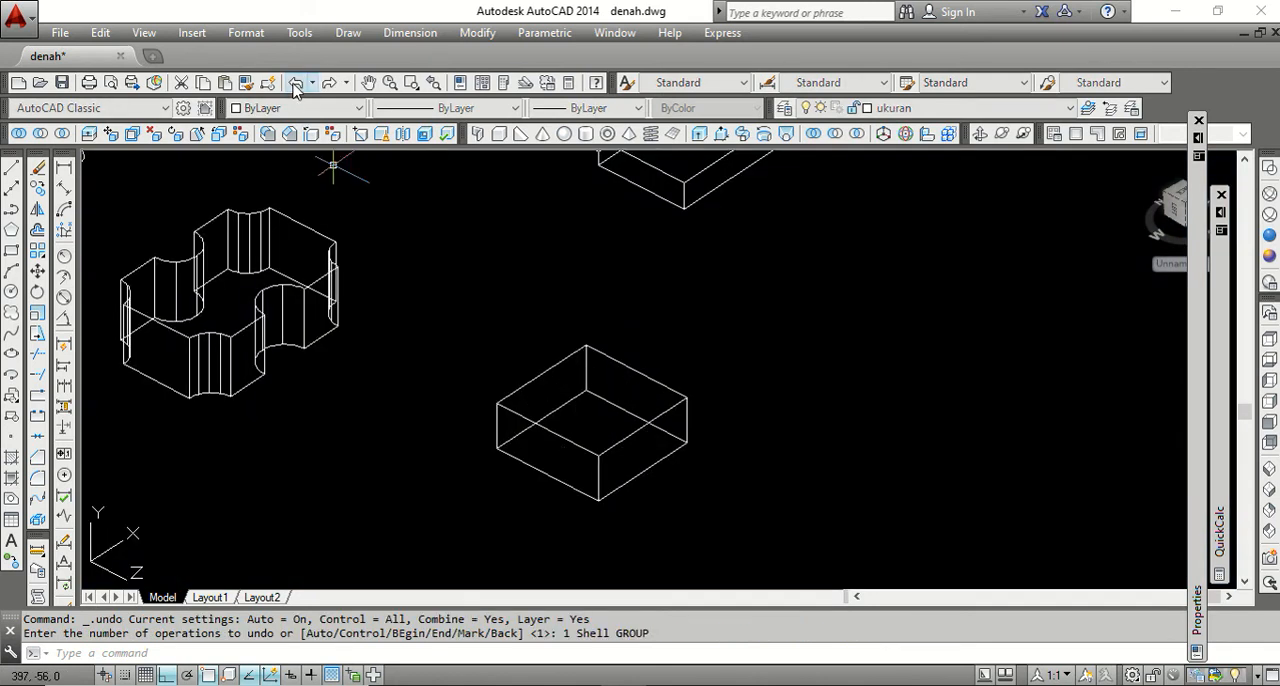
Shell the box with only its front-left side face removed, using a shell offset distance of 2.
left_click(424, 133)
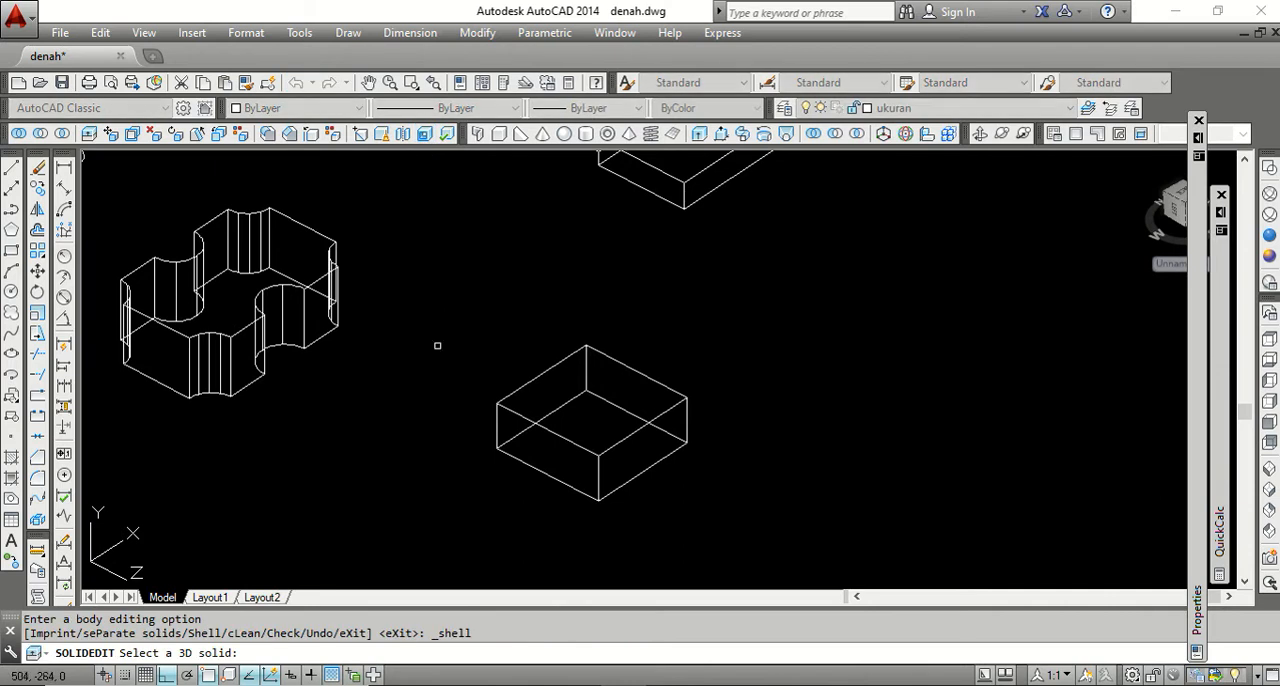
left_click(543, 375)
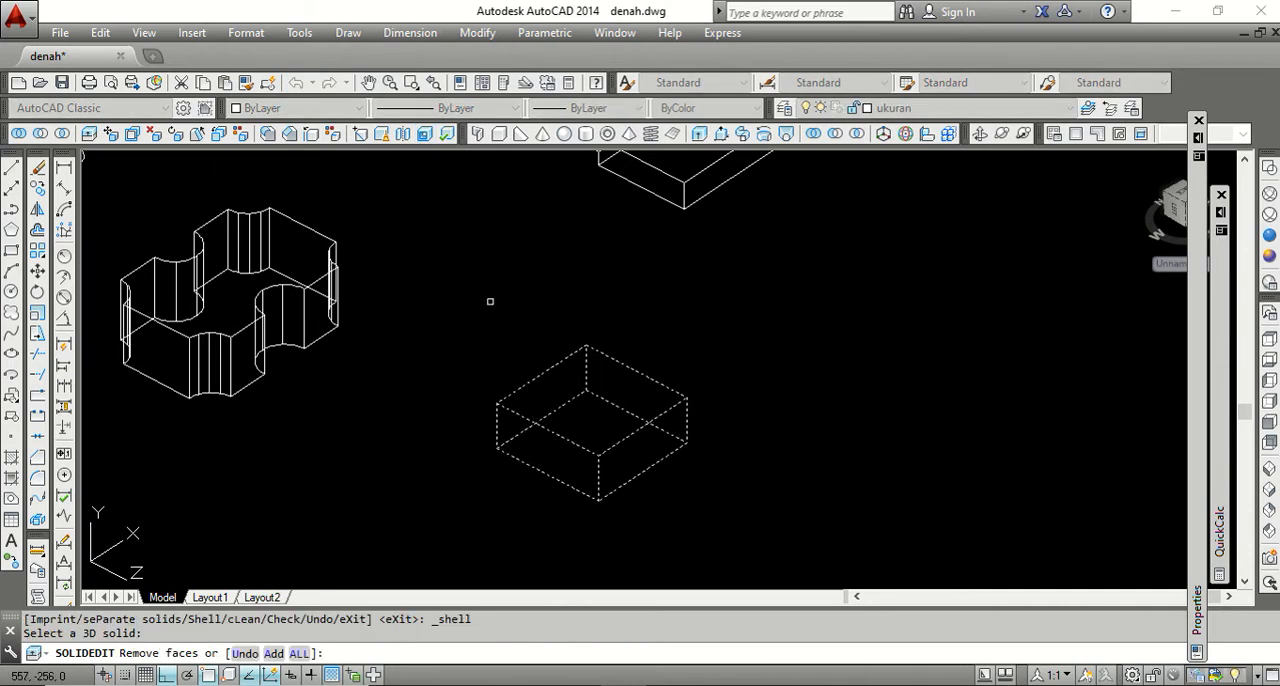
left_click(558, 457)
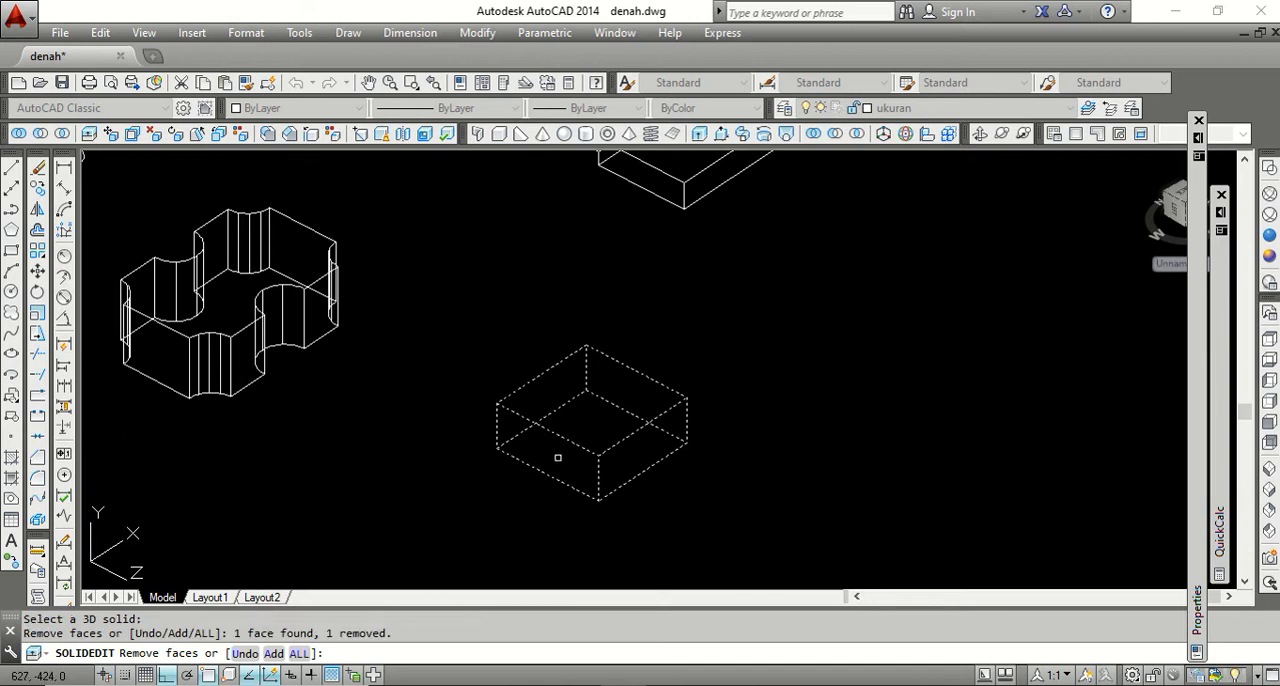
key("Return")
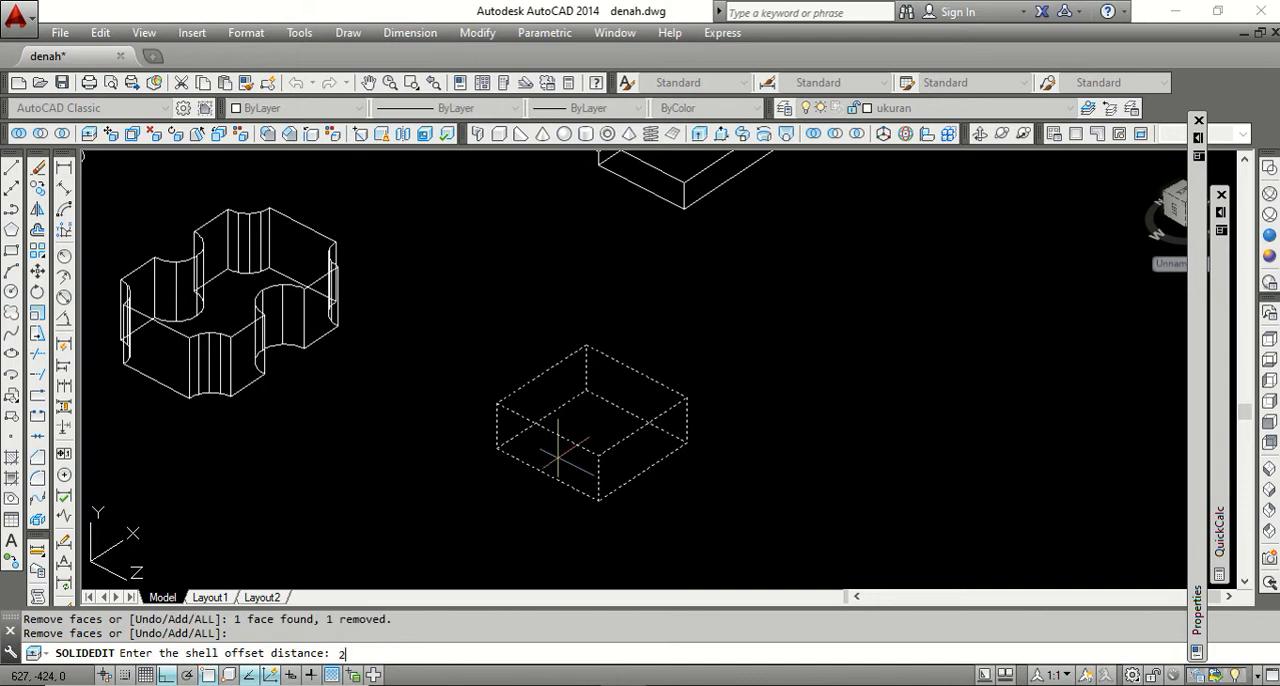
key("Return")
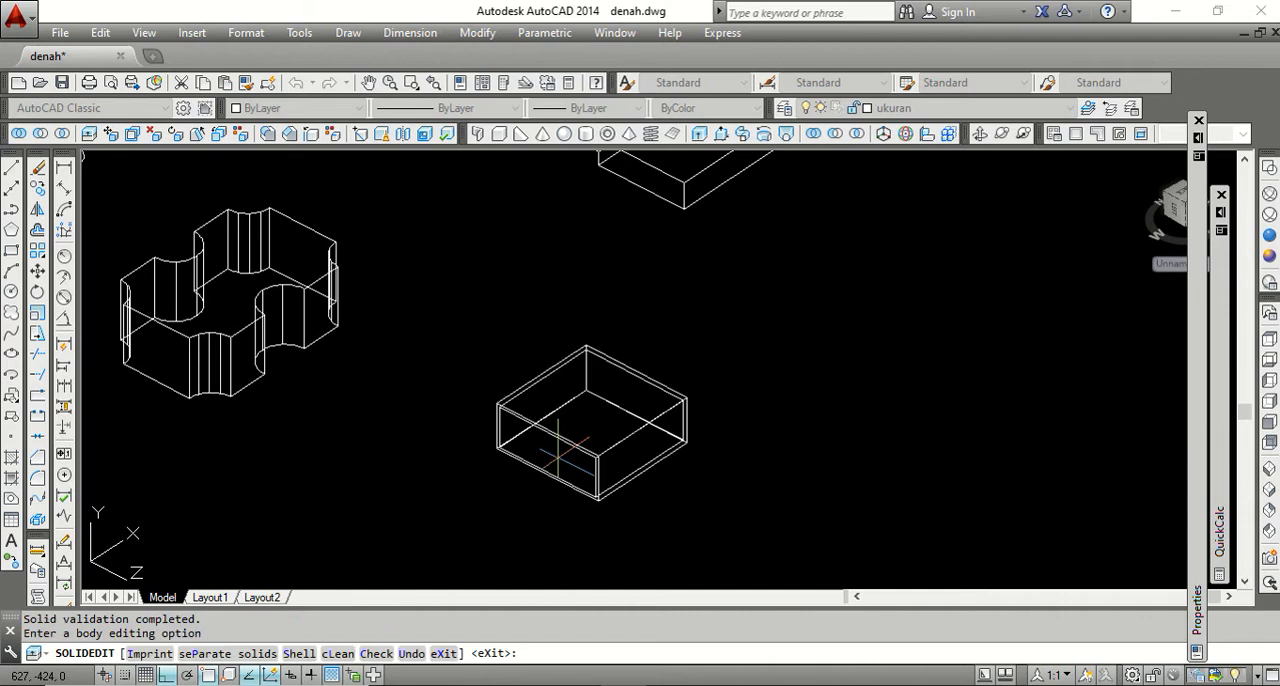
key("Return")
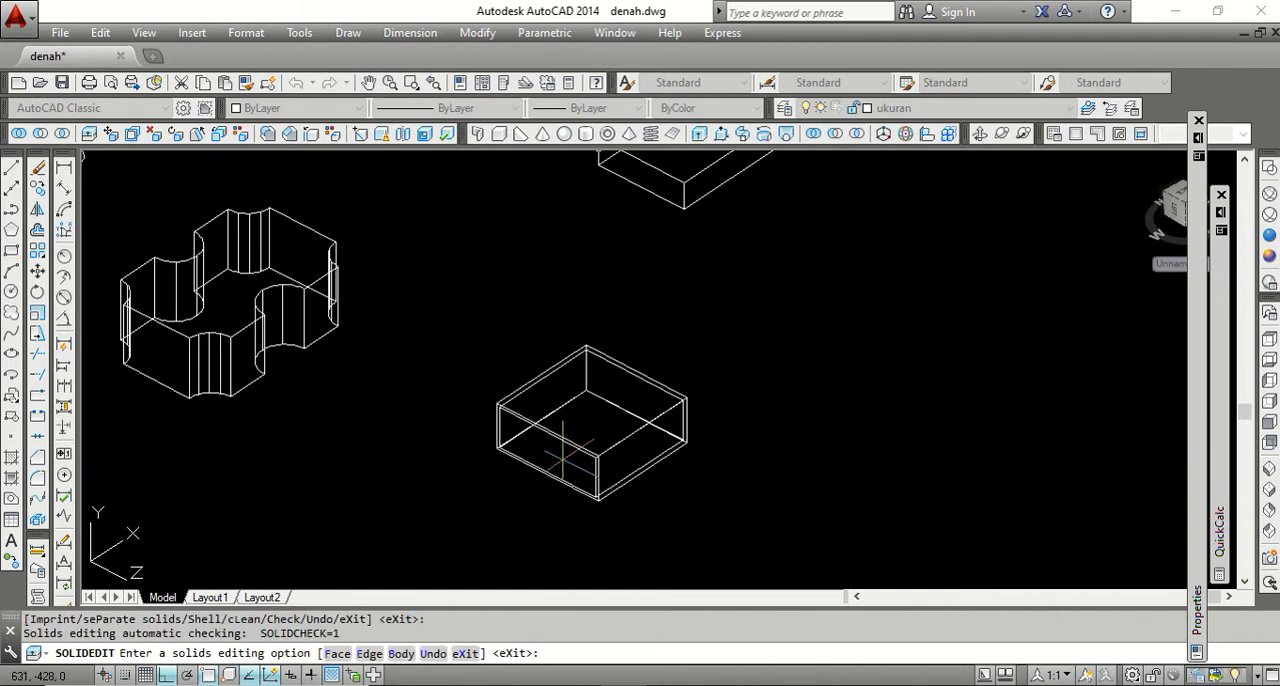
key("Return")
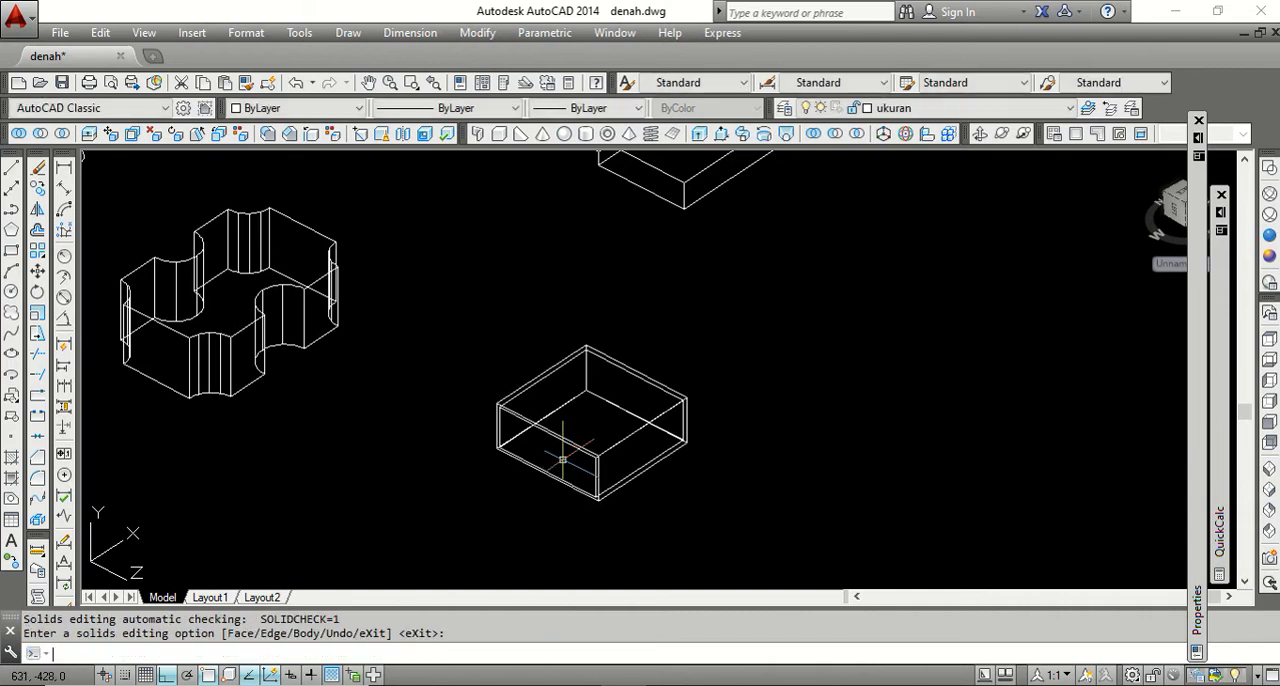
Inspect the side opening of the shelled box in the Conceptual visual style while orbiting the model.
left_click(1270, 256)
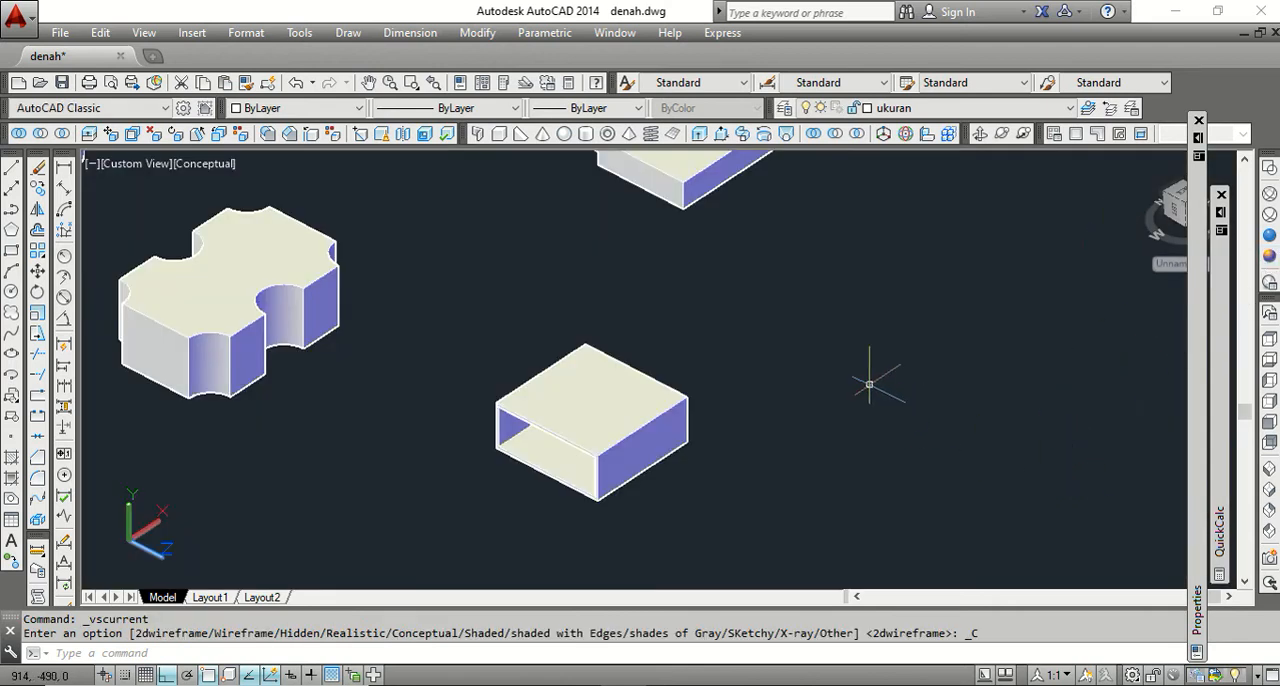
left_click(1001, 133)
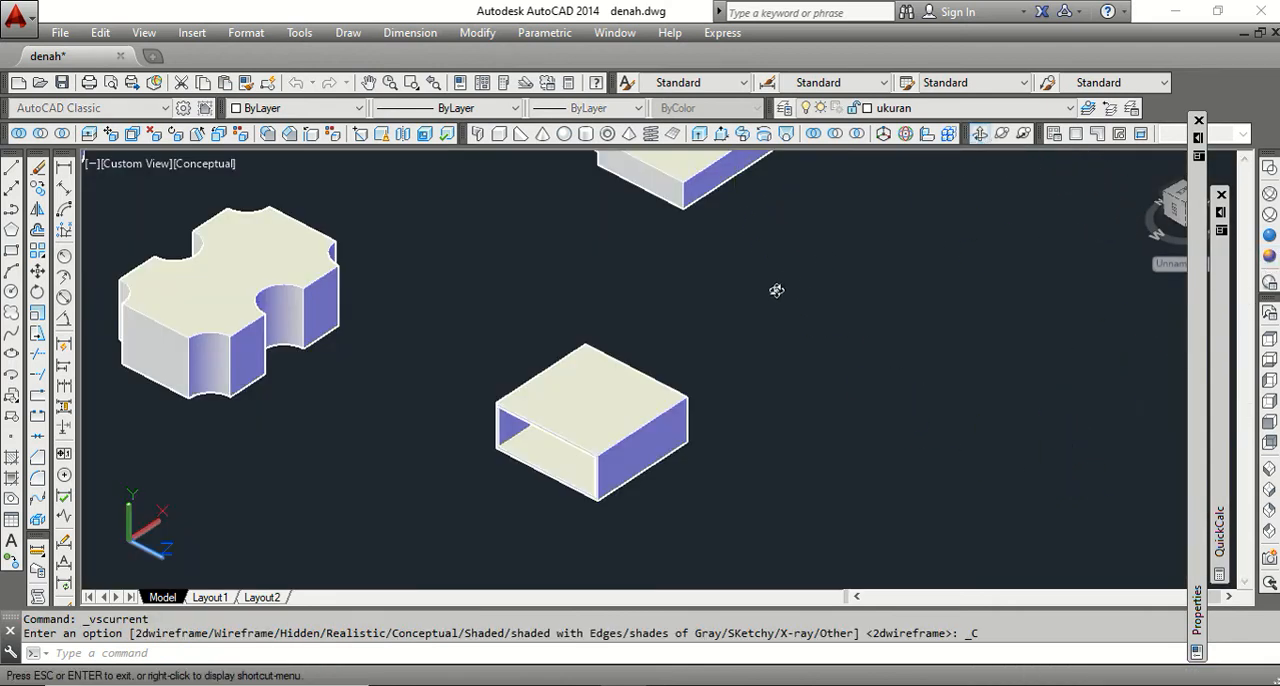
left_click_drag(614, 418, 506, 397)
scroll(534, 414, "down", 2)
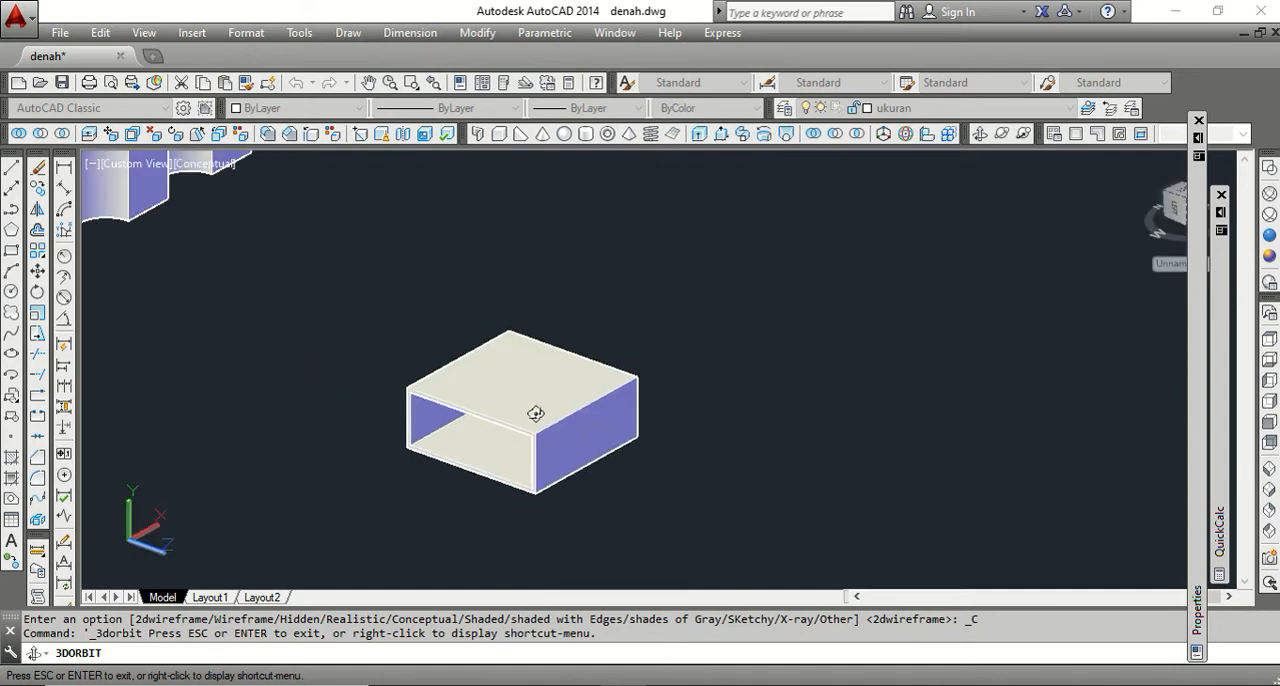
right_click(601, 306)
left_click(625, 314)
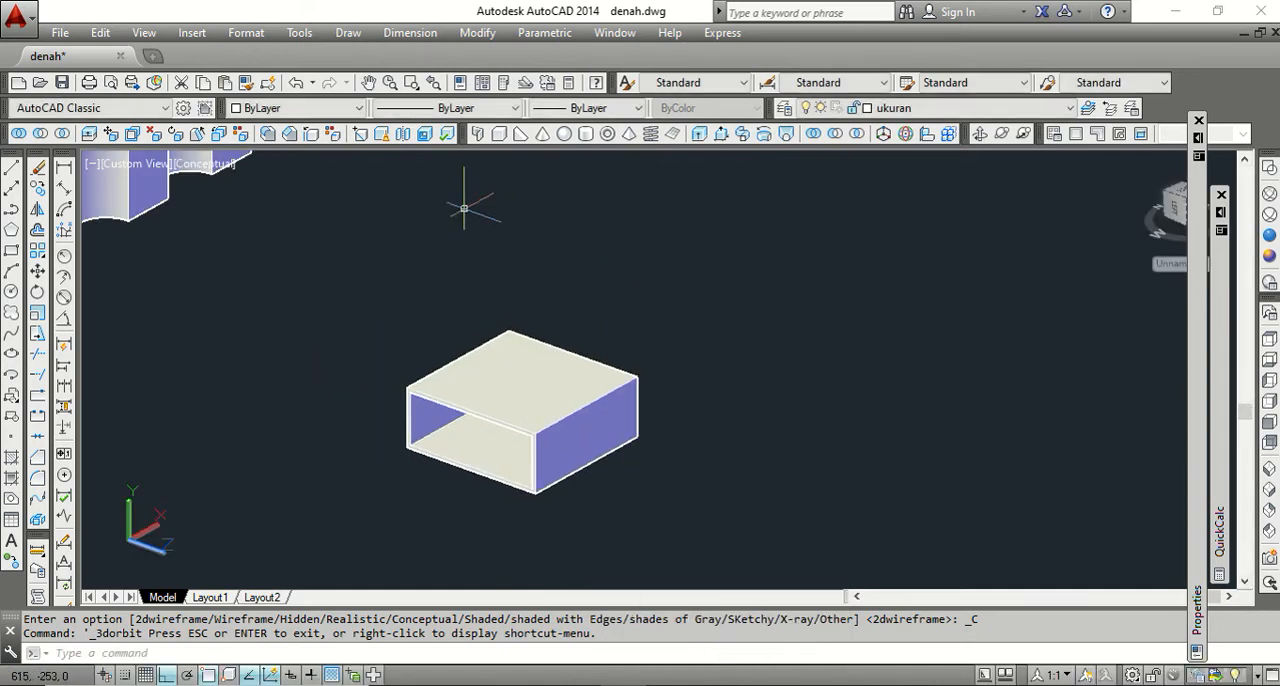
Undo the orbit, the Conceptual style change and the side-opening shell on the box.
left_click(297, 83)
left_click(298, 85)
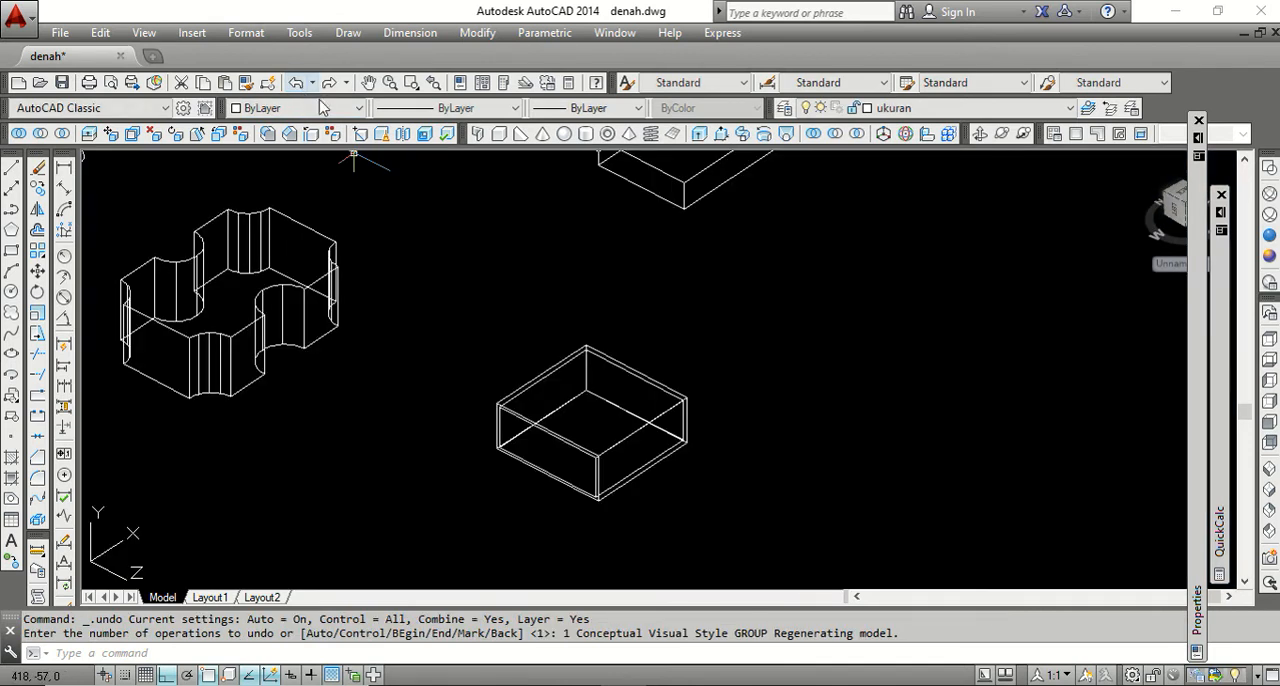
left_click(298, 85)
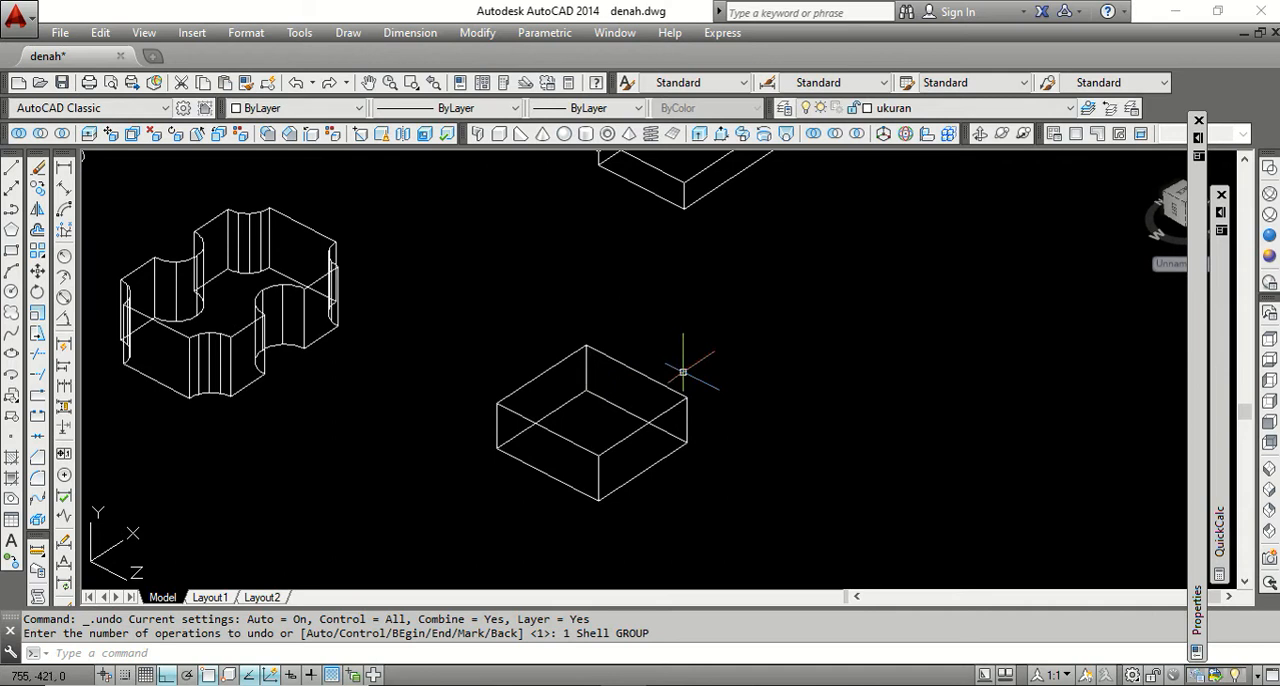
Shell the box with both its front-left side face and top face removed, using a shell offset distance of 2.
left_click(425, 138)
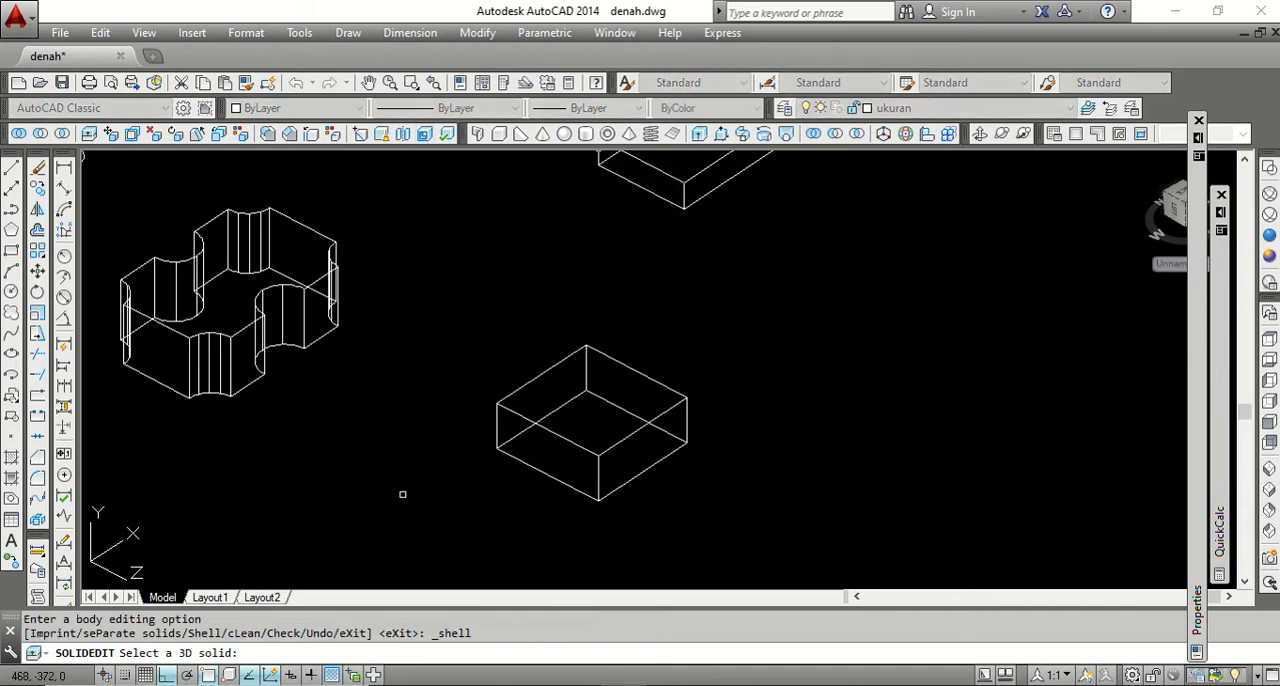
left_click(520, 414)
left_click(550, 453)
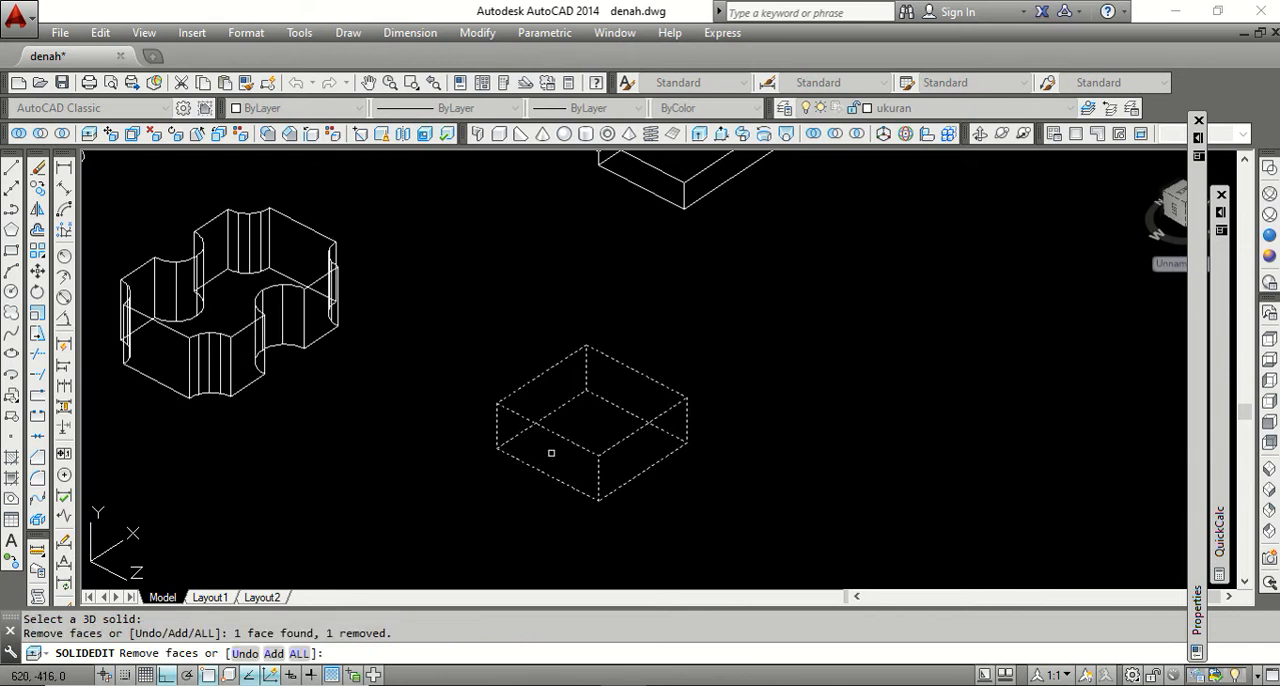
left_click(593, 411)
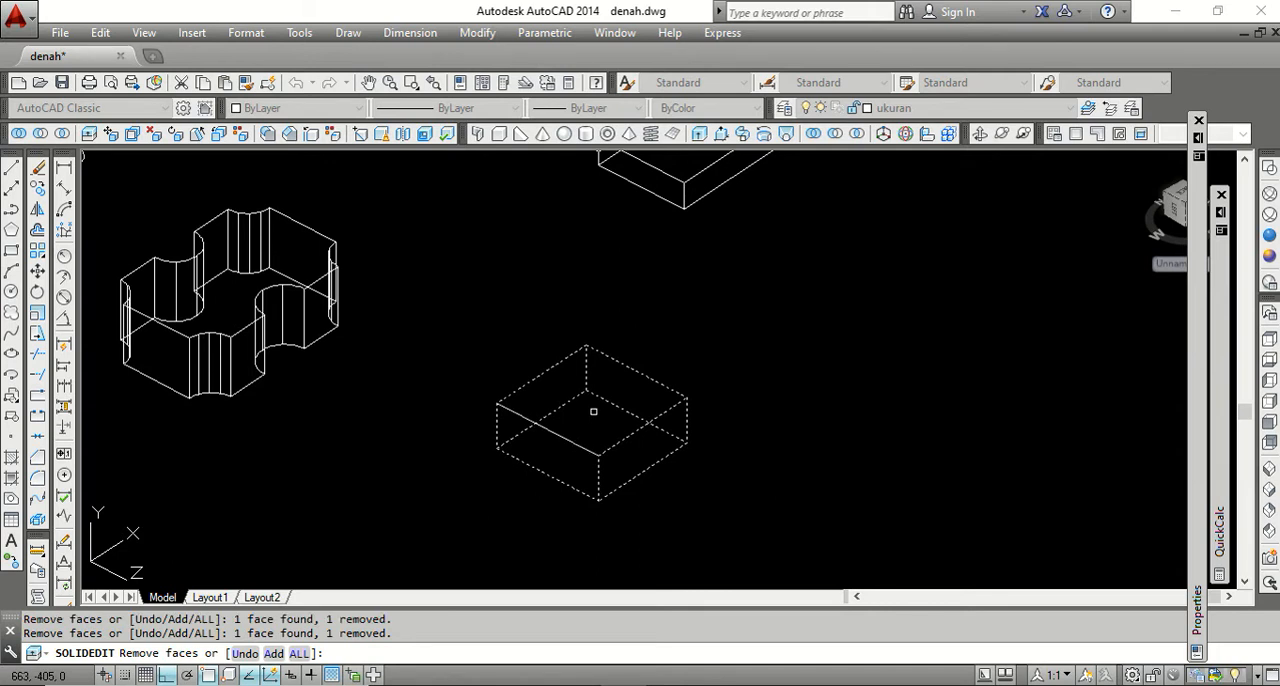
key("Return")
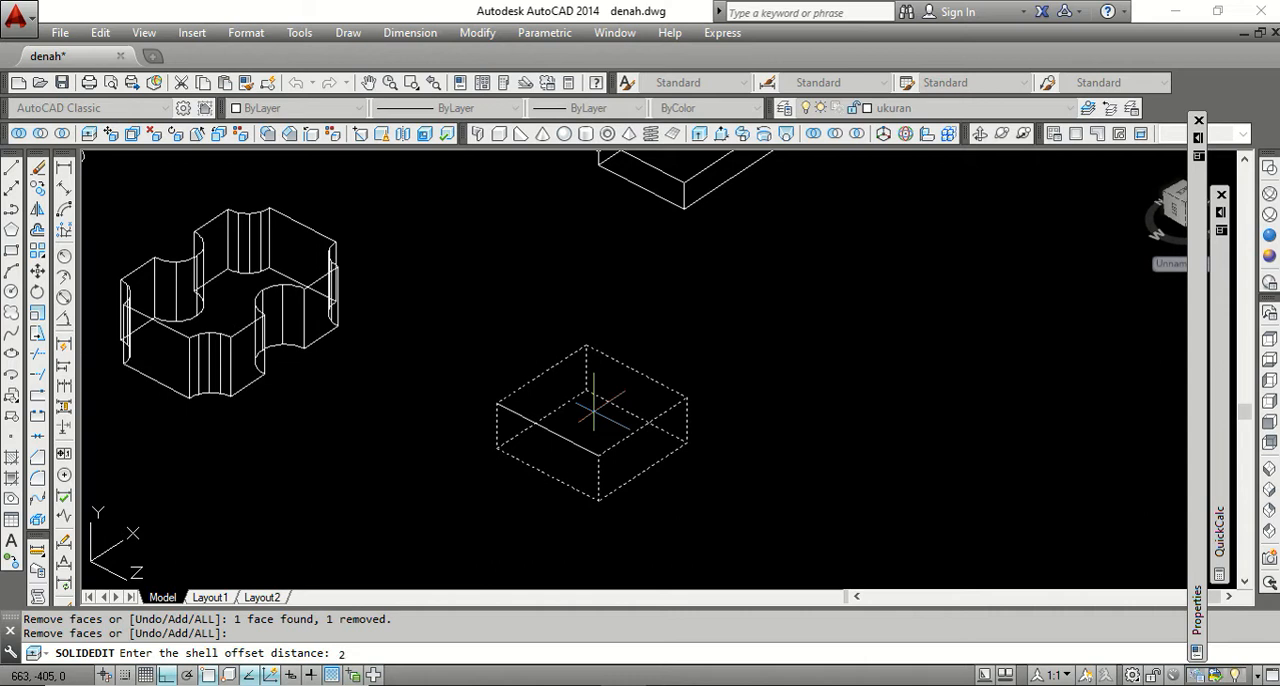
type("2")
key("Return")
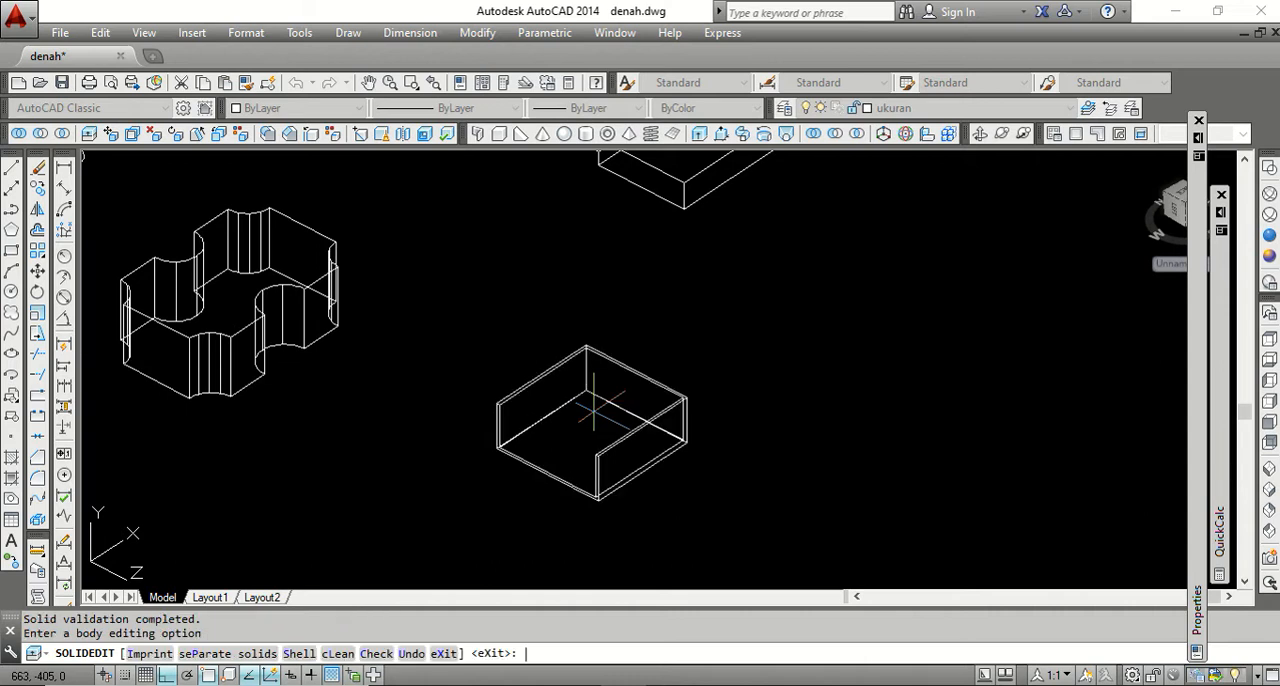
key("Return")
key("Return")
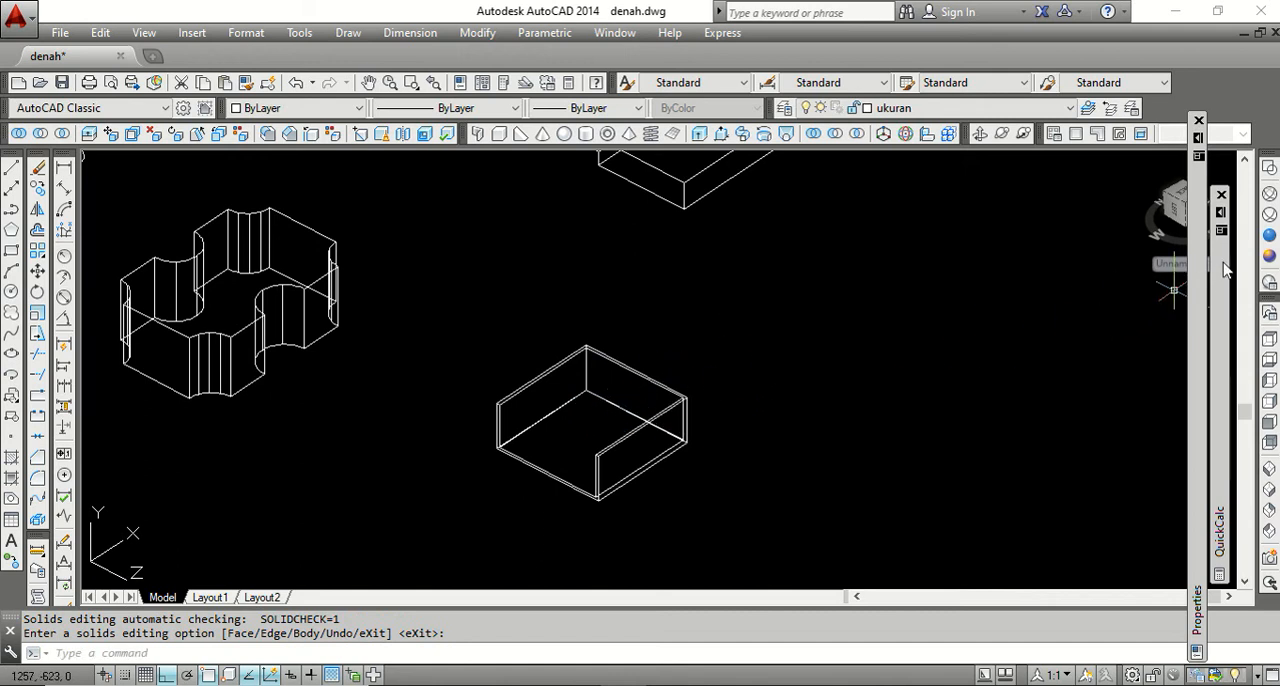
Examine the box with its open top and side in the Conceptual visual style, and return to 2D wireframe.
left_click(1269, 256)
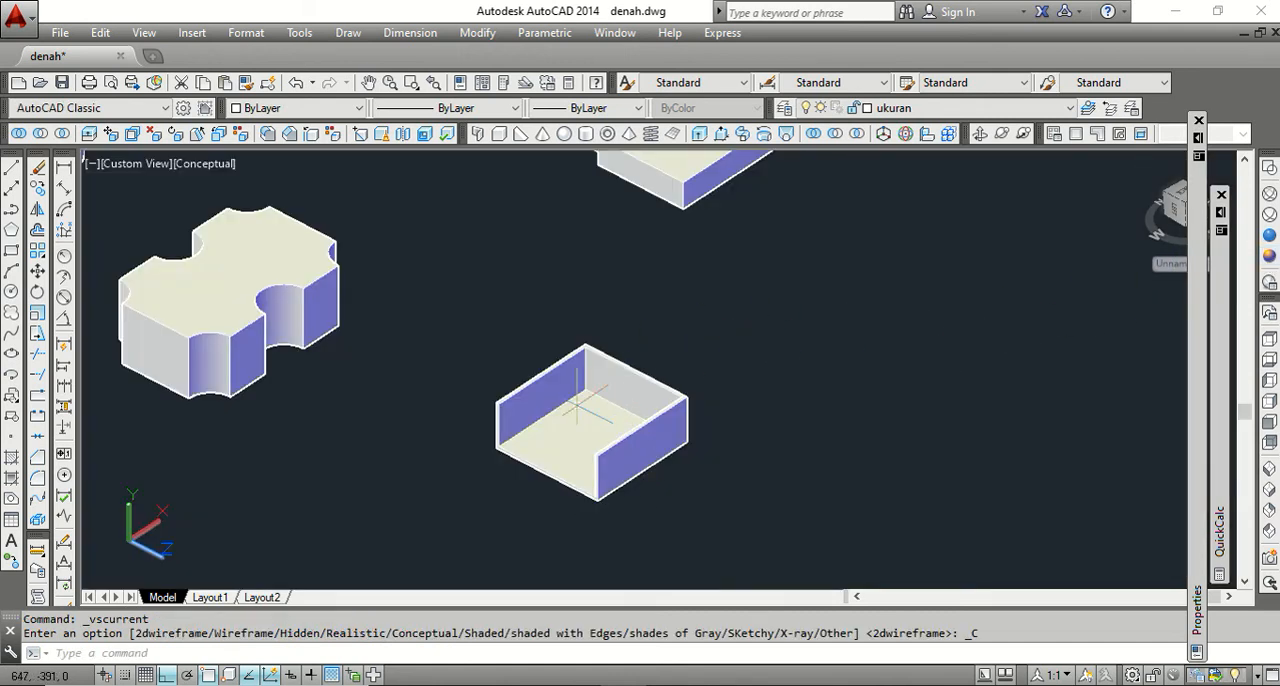
scroll(580, 440, "up", 1)
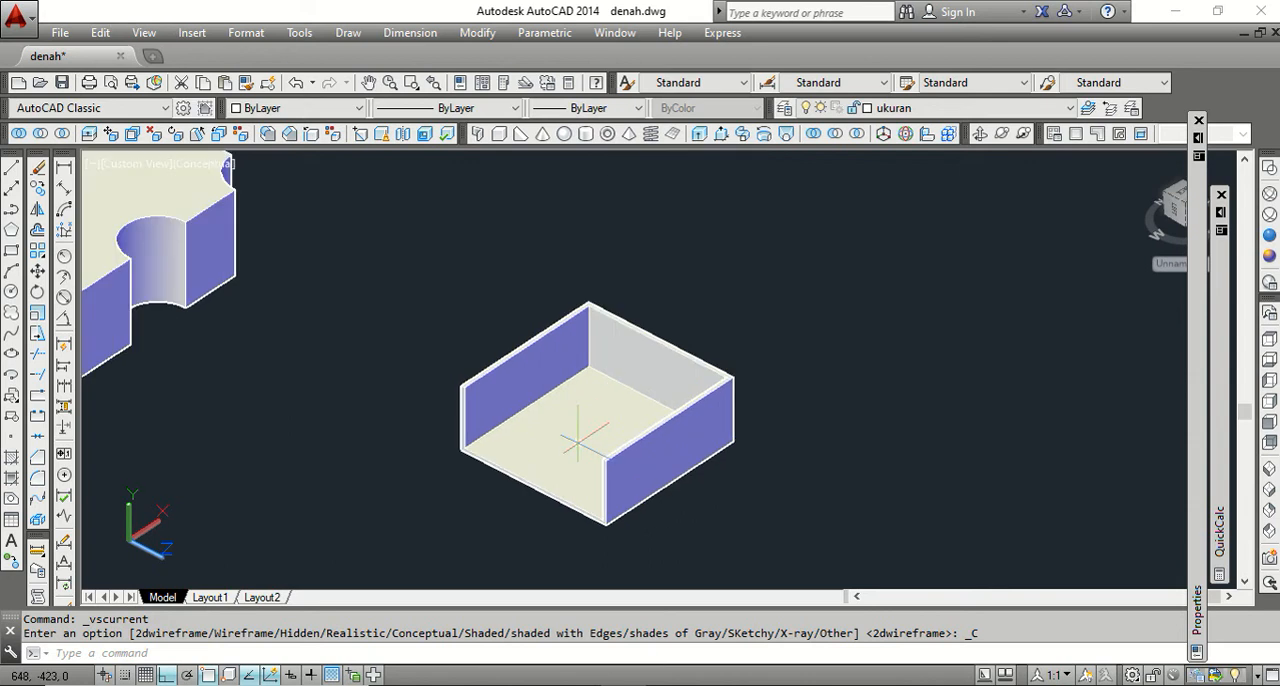
scroll(540, 395, "down", 1)
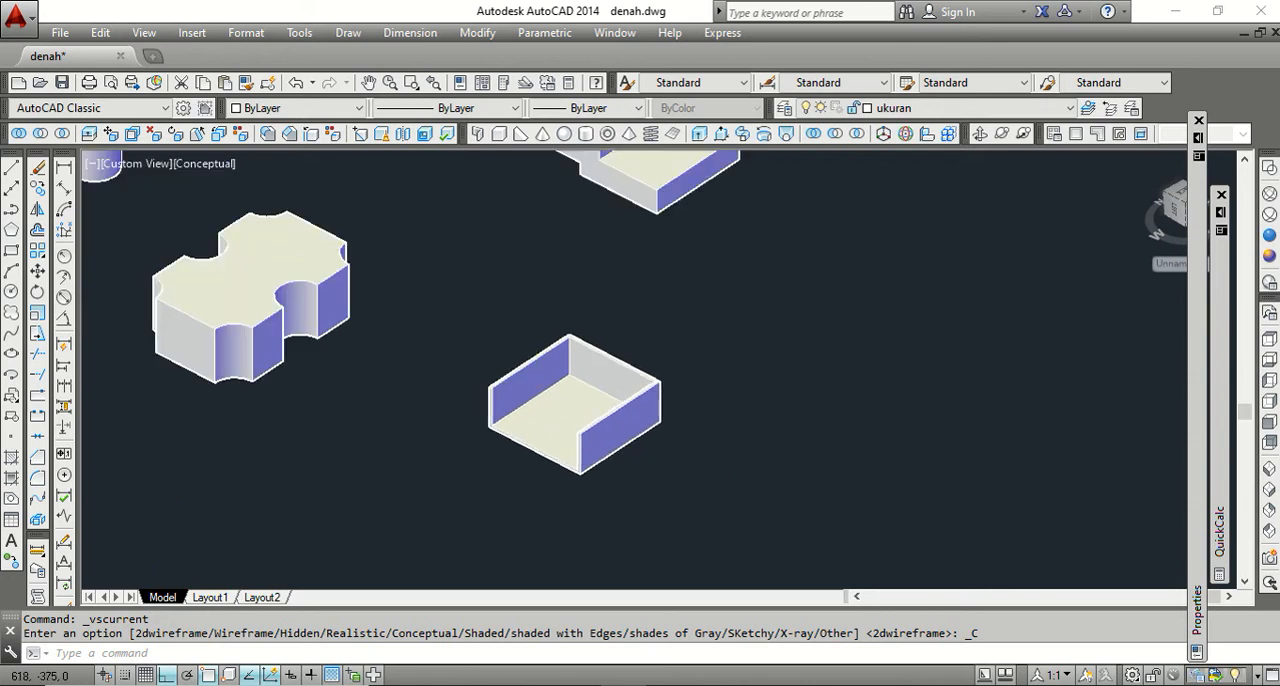
scroll(638, 360, "up", 3)
scroll(638, 360, "down", 4)
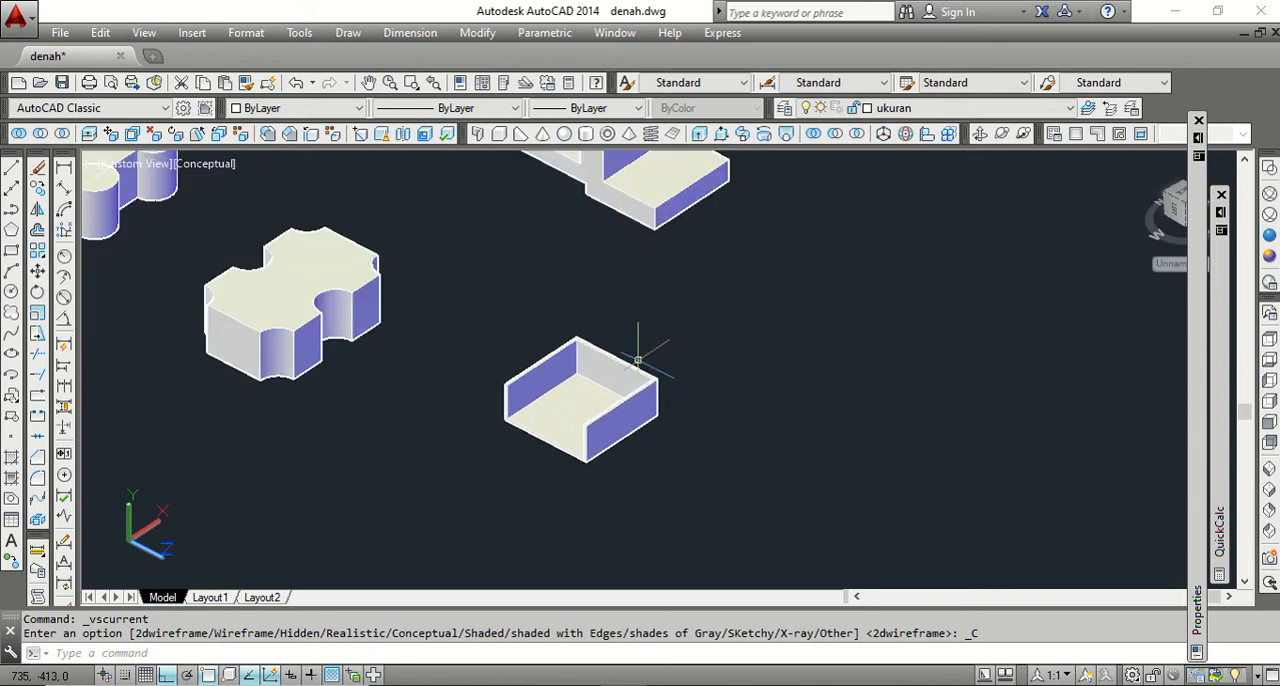
left_click(1269, 166)
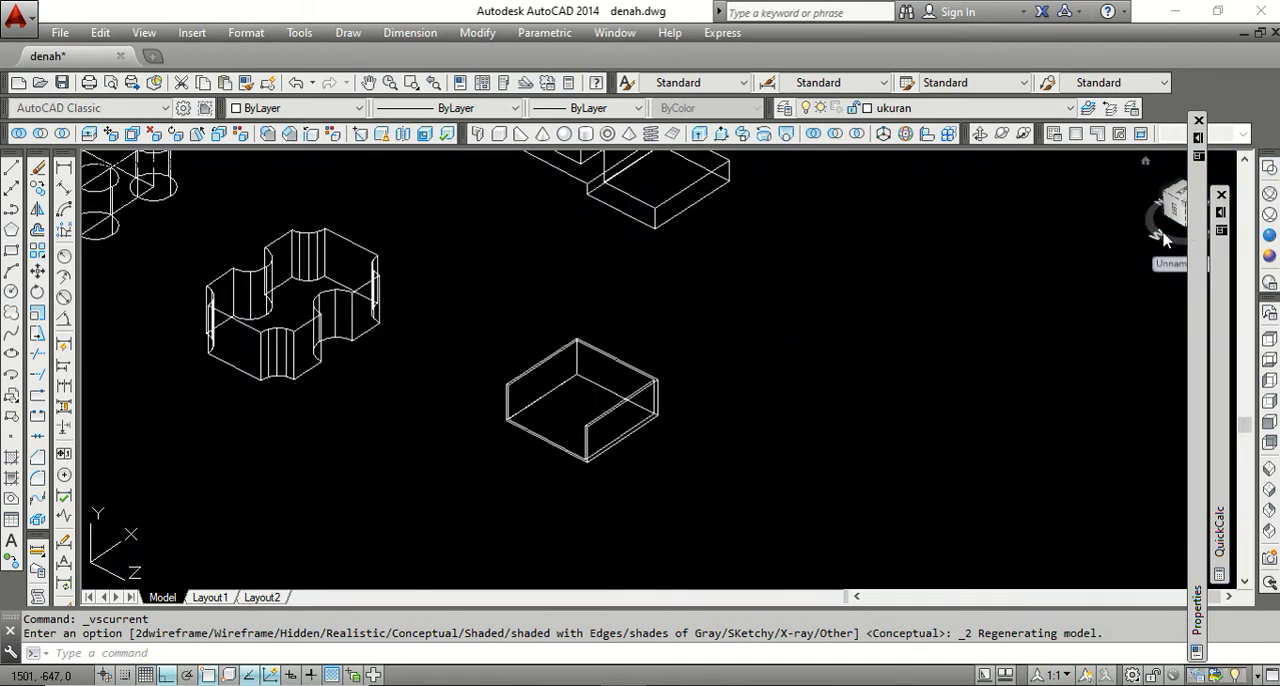
Switch to the Word outline 3D BASIC IN AUTOCAD, highlight the IMPRINT item, and return to AutoCAD.
scroll(563, 447, "down", 1)
scroll(603, 371, "up", 1)
scroll(483, 436, "down", 2)
scroll(483, 436, "down", 2)
scroll(618, 372, "up", 2)
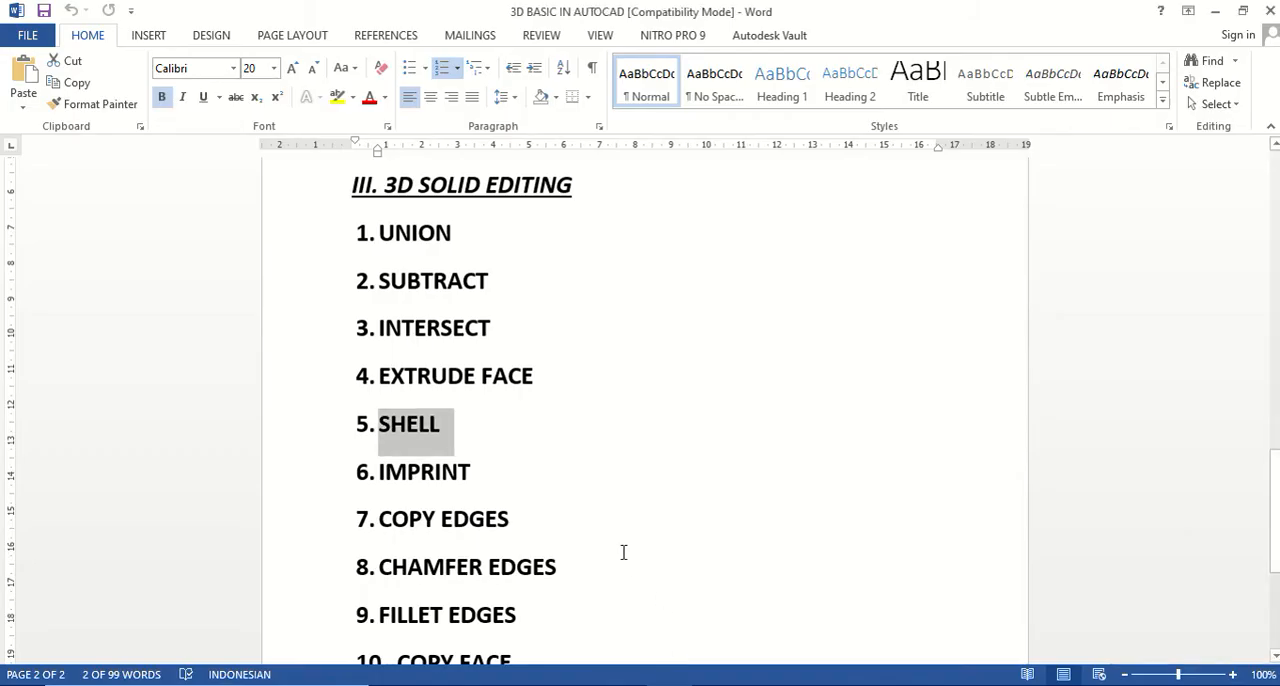
left_click_drag(479, 470, 377, 472)
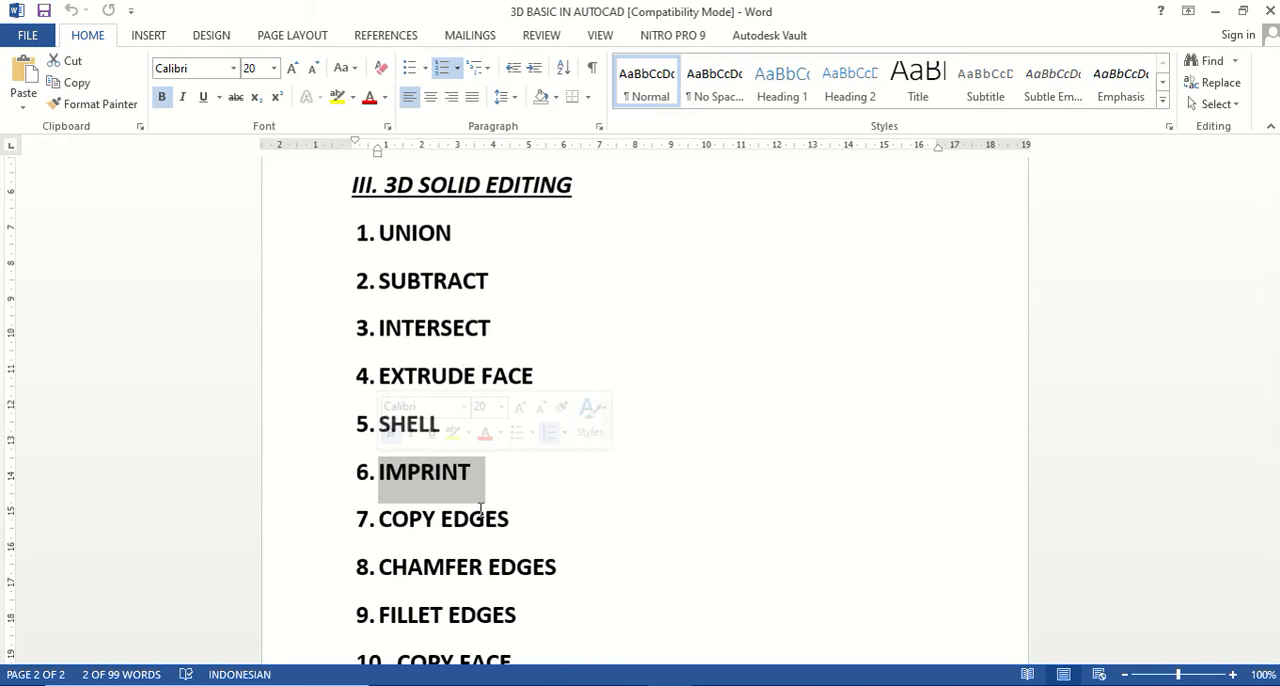
left_click(621, 685)
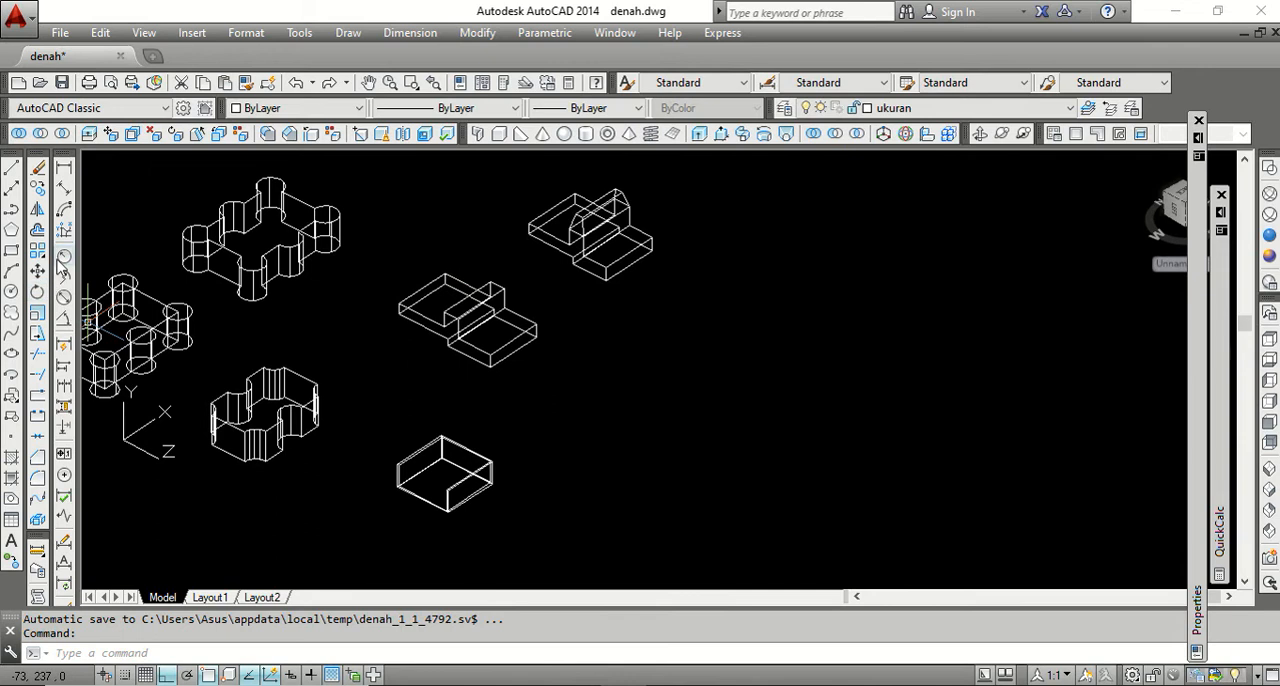
Copy the plain stepped solid along the Z axis into the empty area beside the shelled box.
left_click(37, 188)
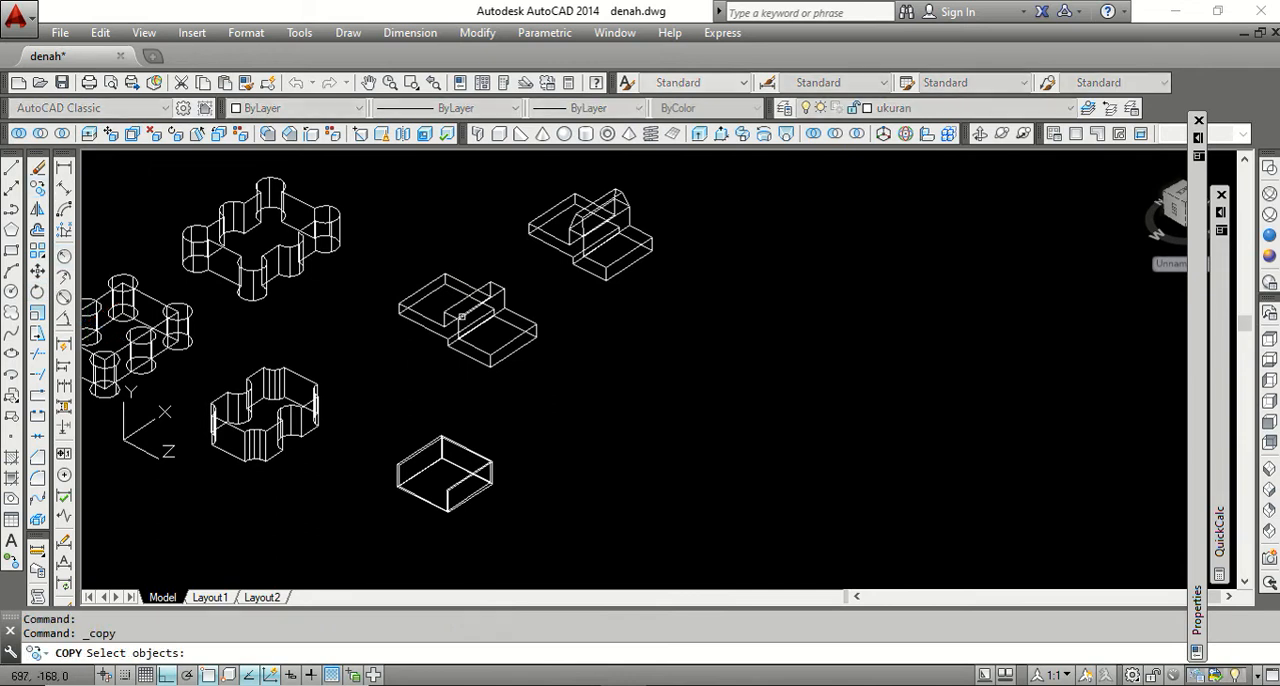
left_click(510, 343)
key("Return")
left_click(516, 387)
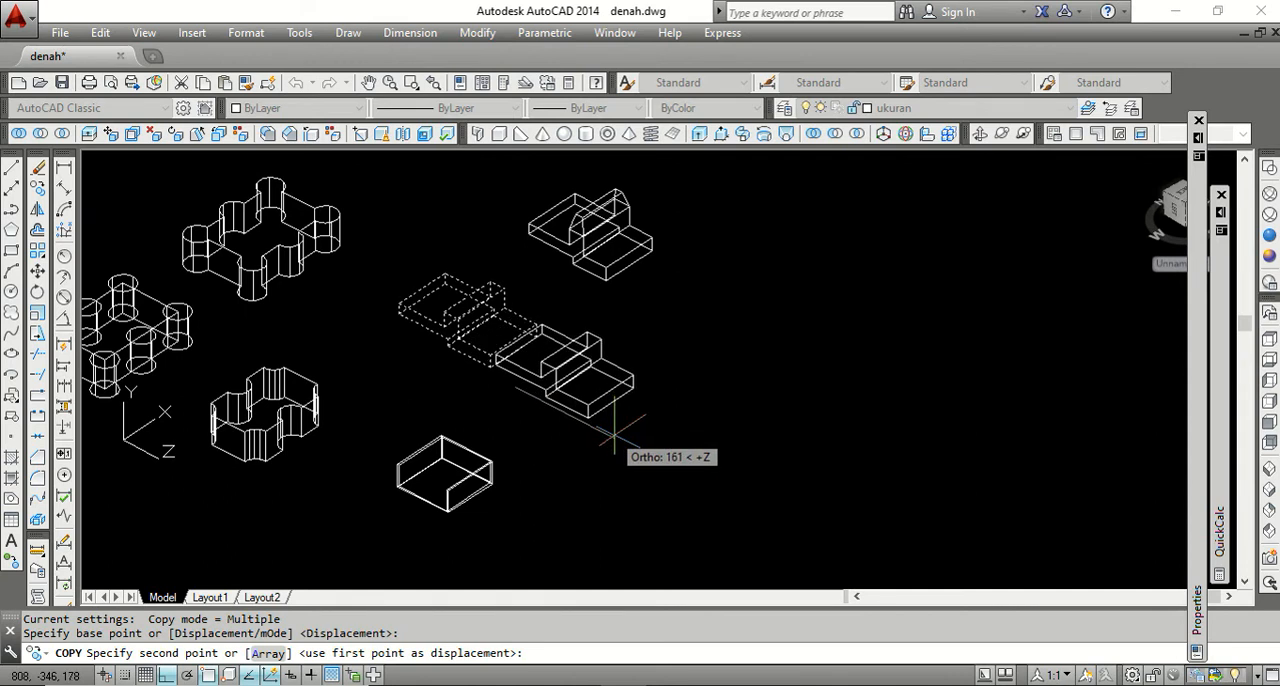
left_click(700, 508)
key("Return")
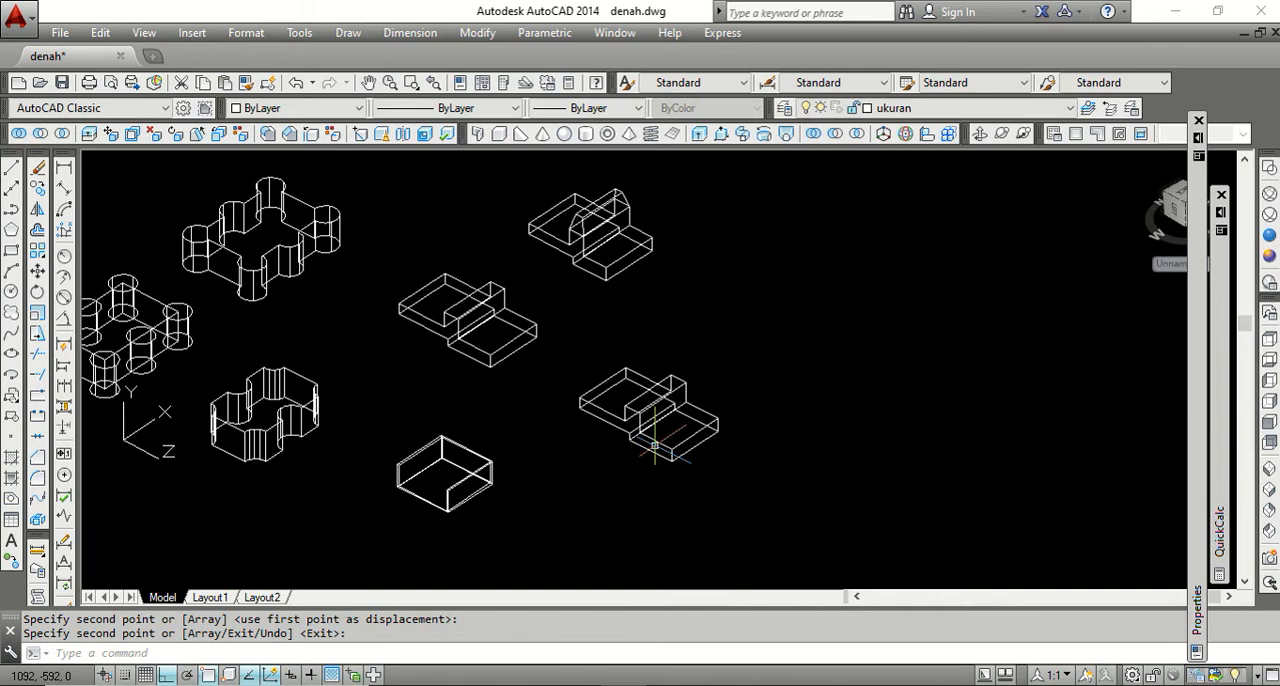
scroll(655, 440, "up", 4)
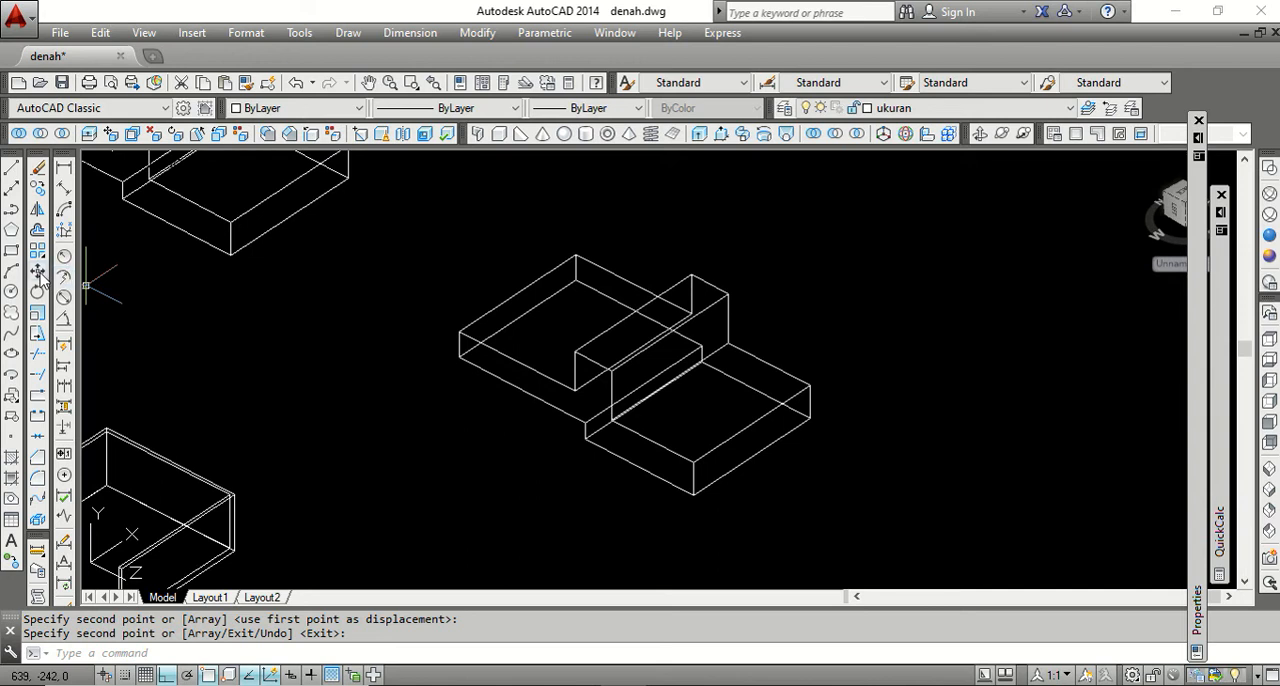
left_click(11, 291)
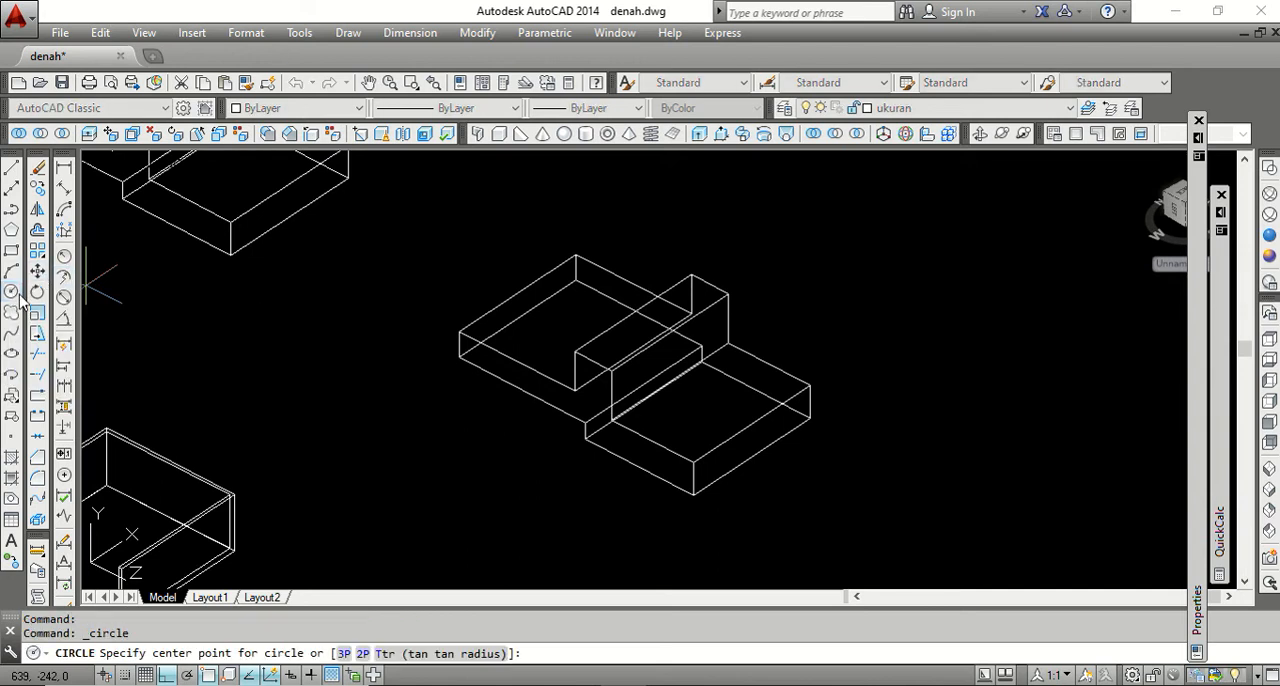
left_click(751, 425)
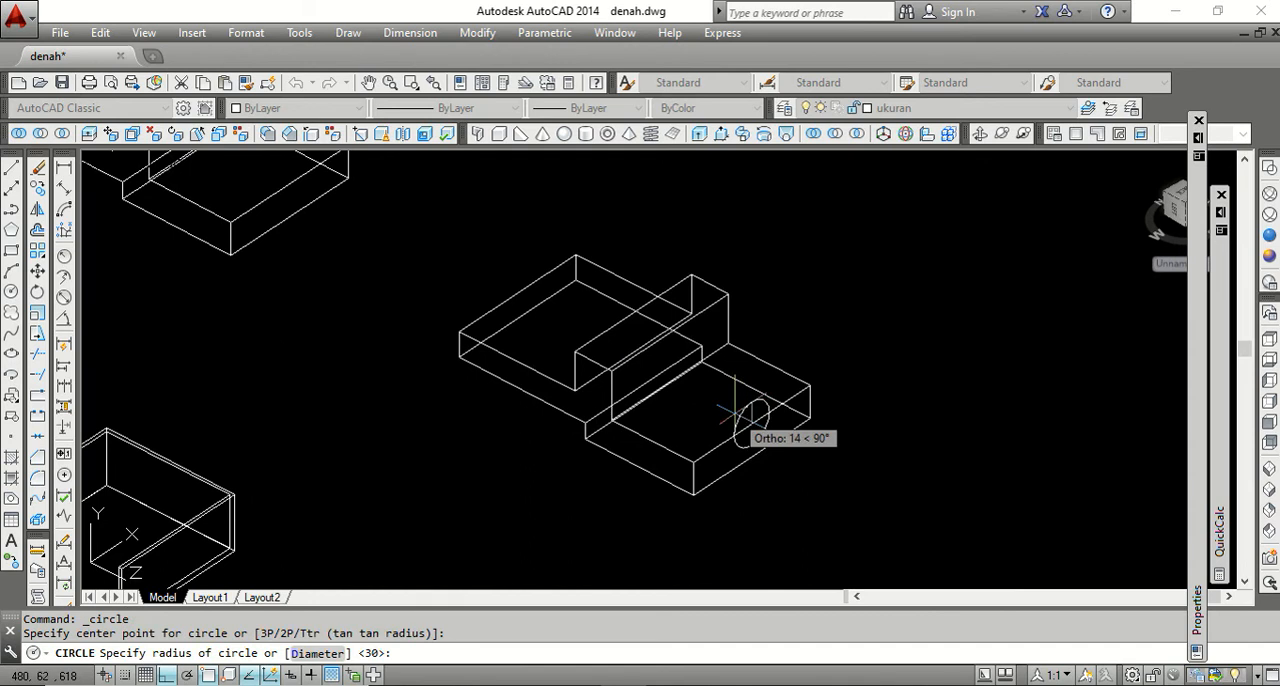
key("Escape")
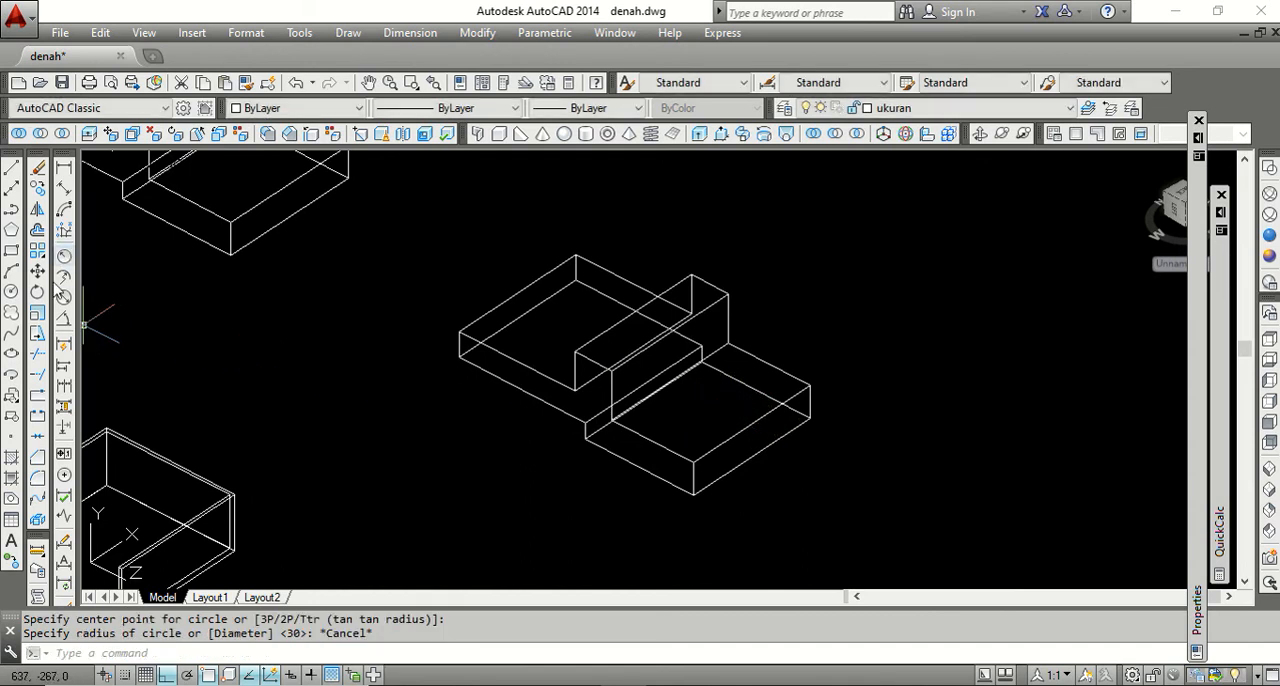
Draw a circle in the middle of the front lower top face of the copied stepped solid.
left_click(11, 291)
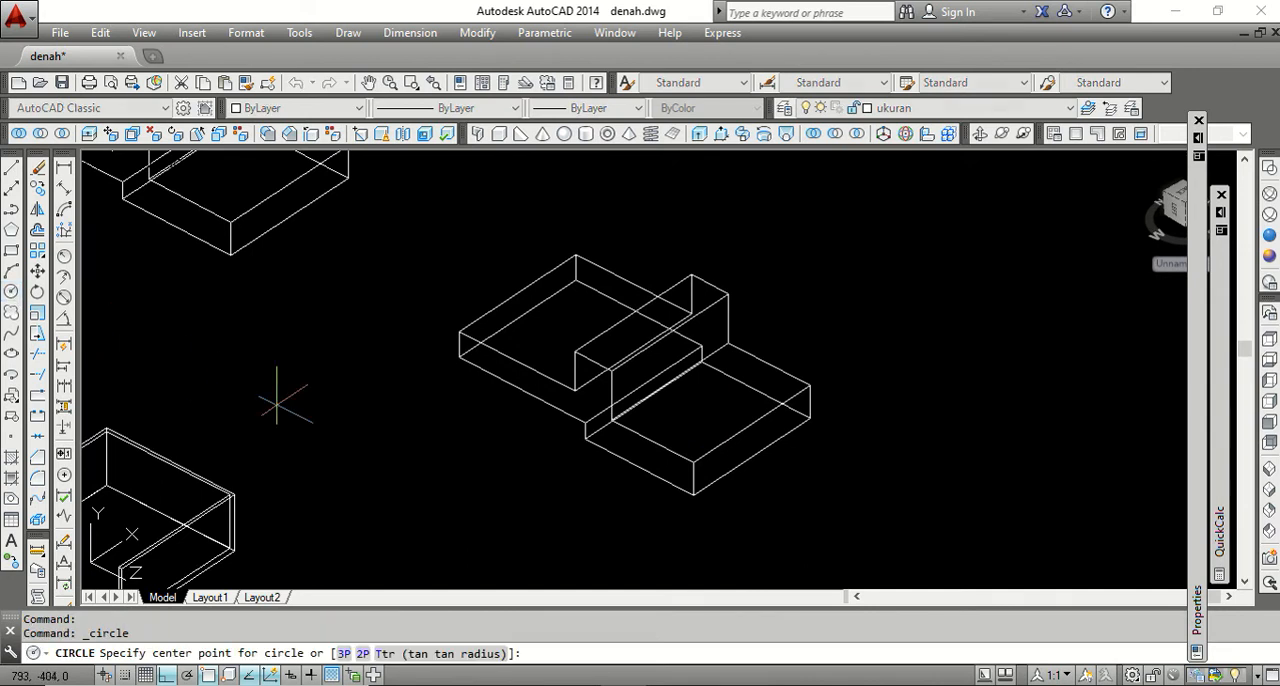
left_click(704, 404)
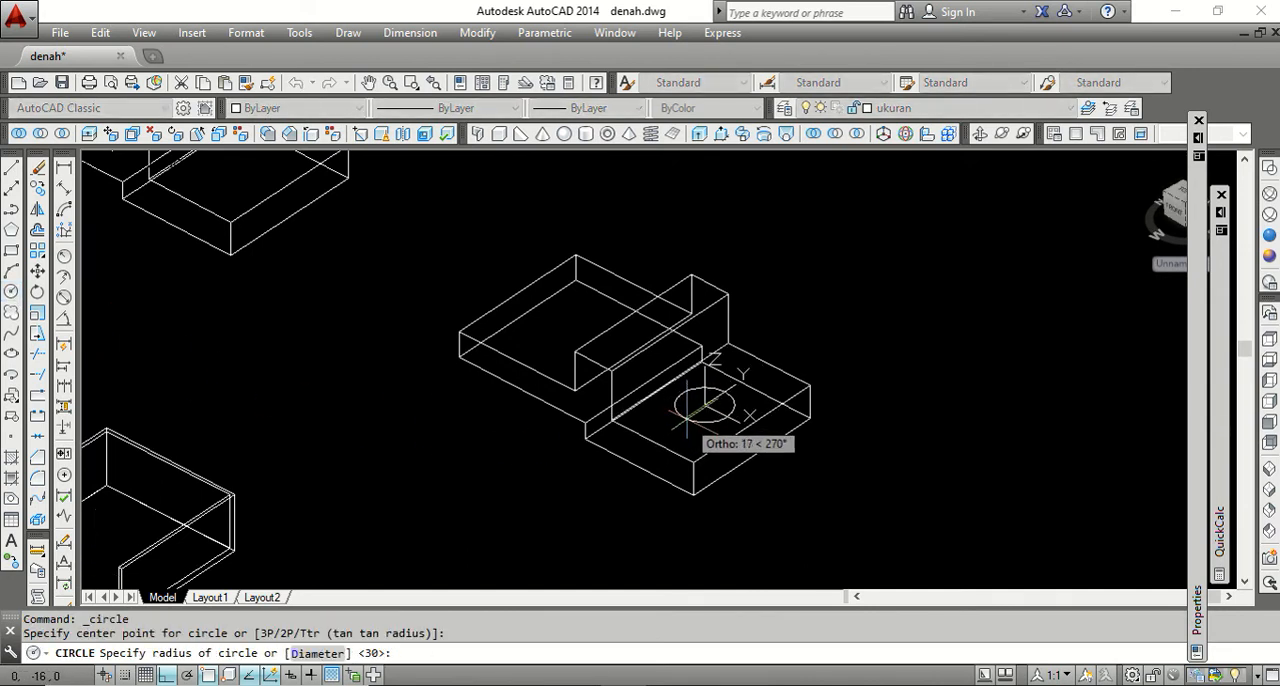
left_click(688, 424)
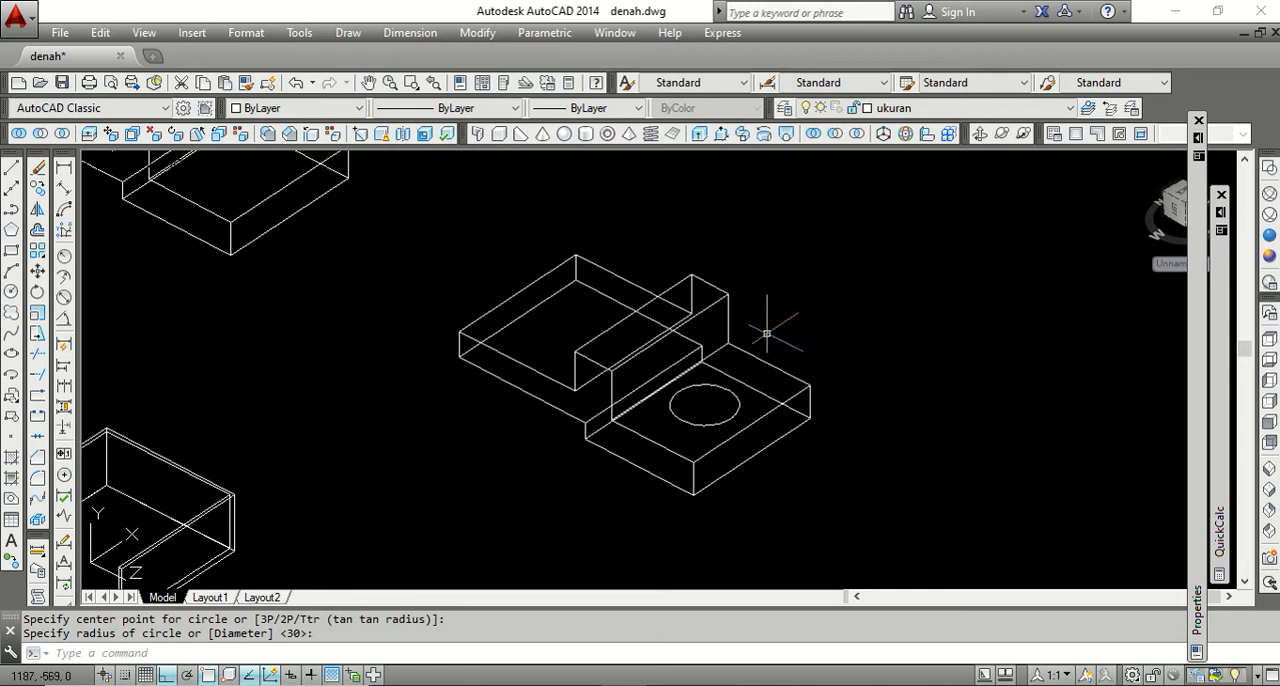
Select the copied stepped solid and the circle in turn to check whether they are separate objects, then clear the selection.
scroll(776, 348, "up", 2)
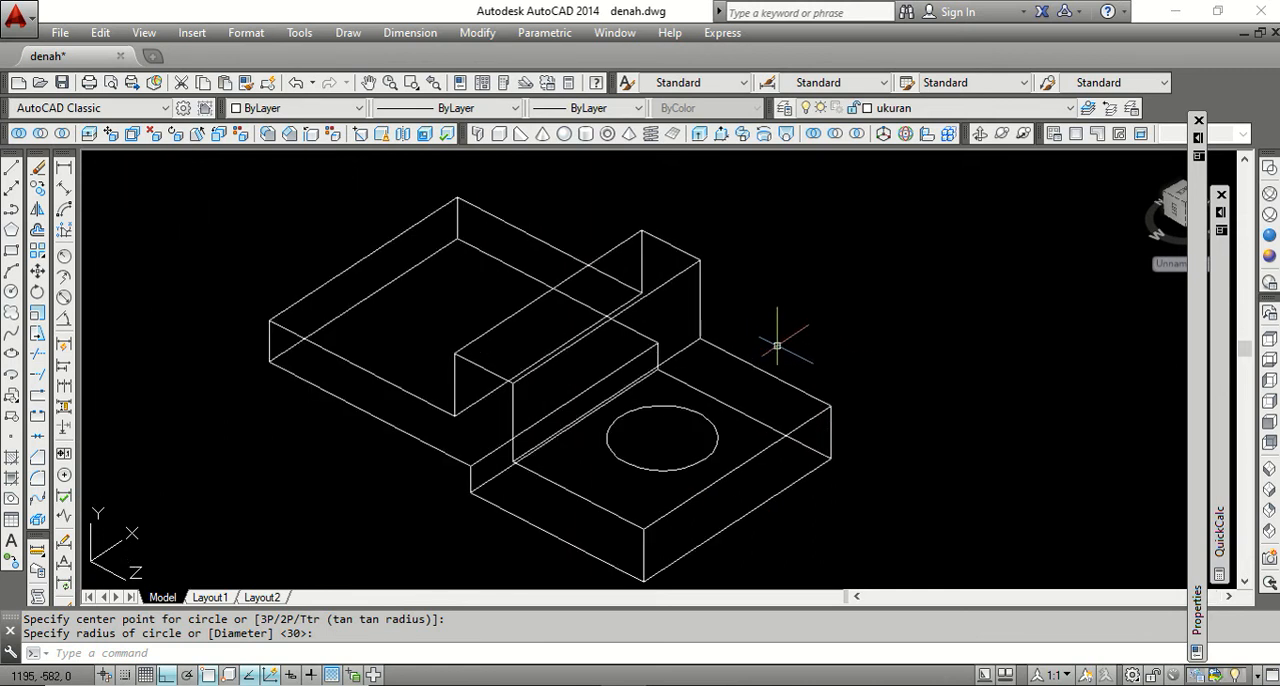
left_click(756, 366)
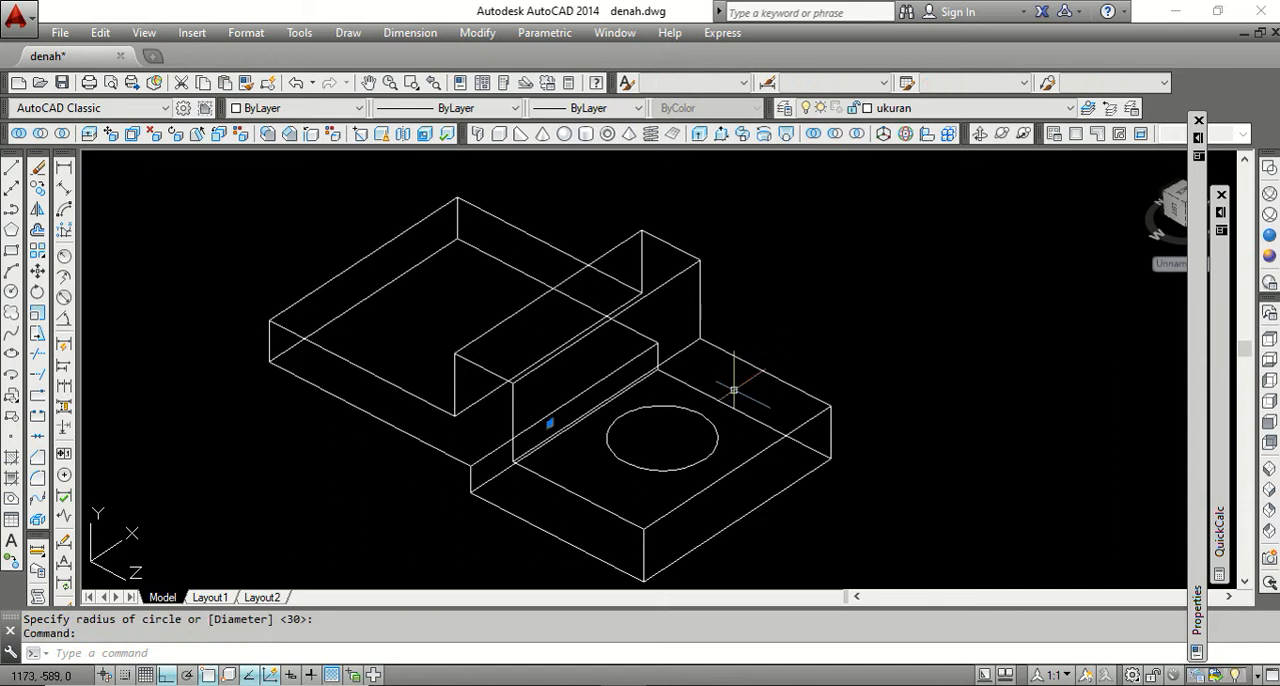
key("Escape")
left_click(729, 440)
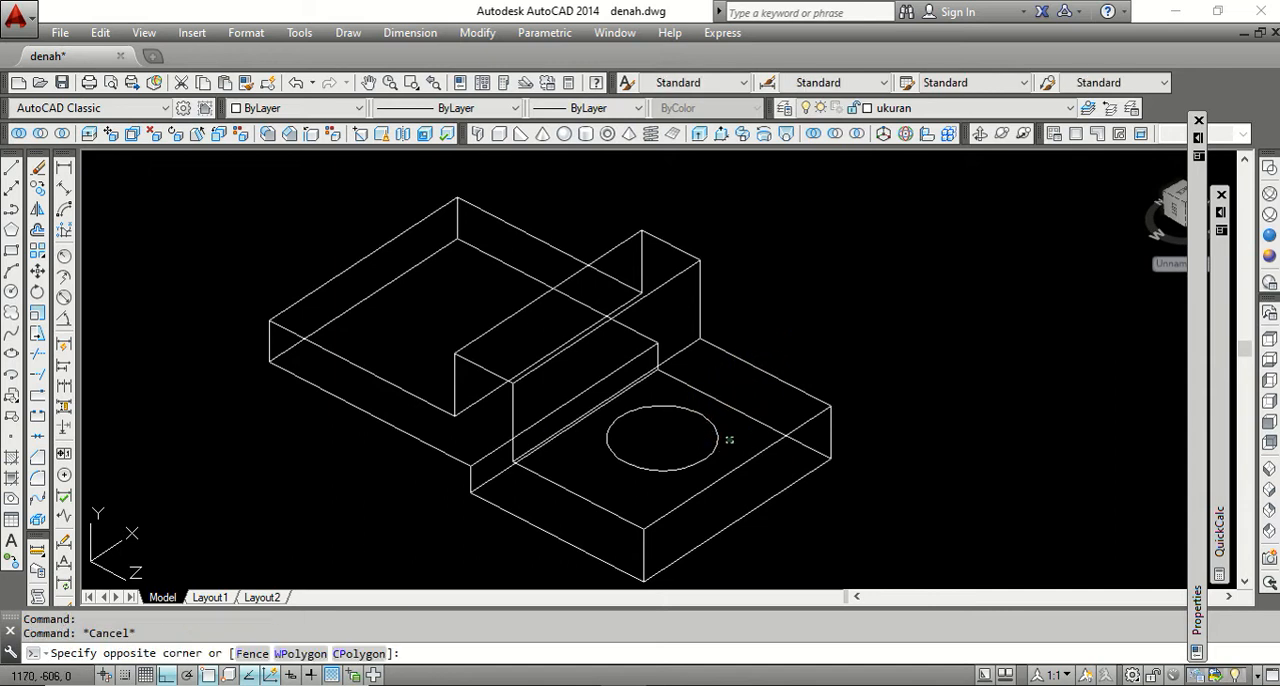
left_click(708, 427)
key("Escape")
left_click(812, 423)
left_click(803, 407)
key("Escape")
key("Escape")
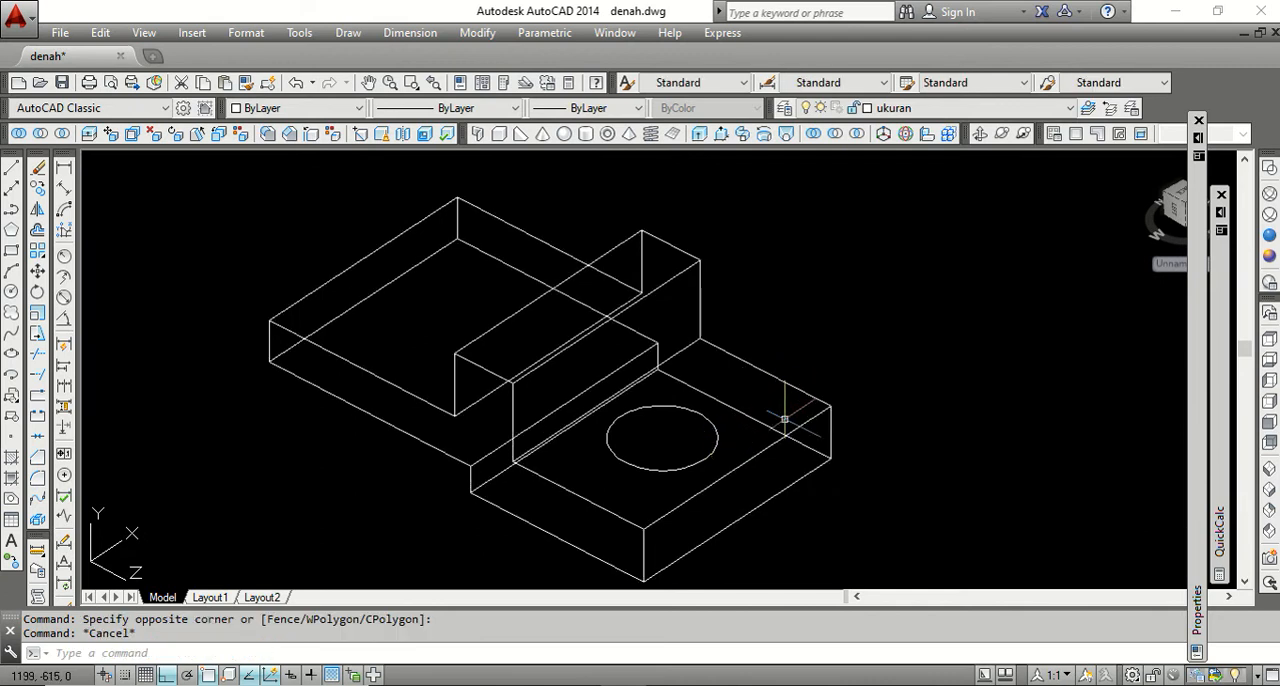
left_click(810, 422)
key("Escape")
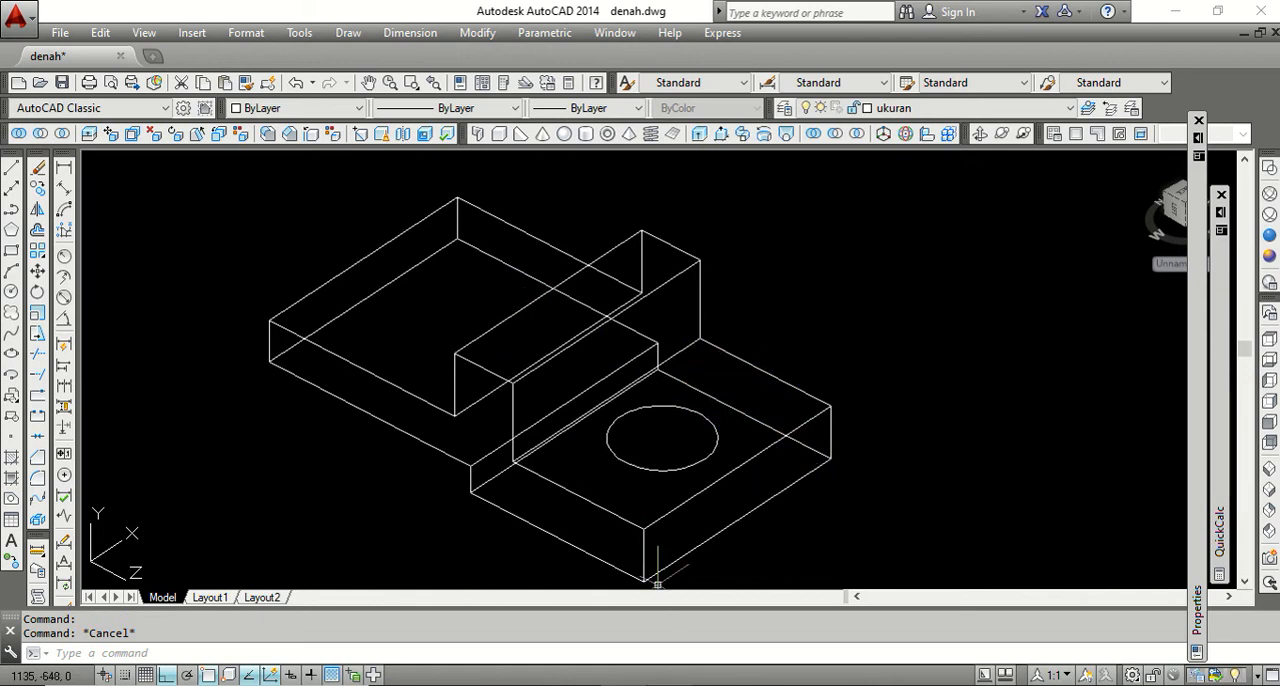
Check the IMPRINT item in the Word outline, then imprint the circle onto the stepped solid in AutoCAD, deleting the source object.
key("alt+Tab")
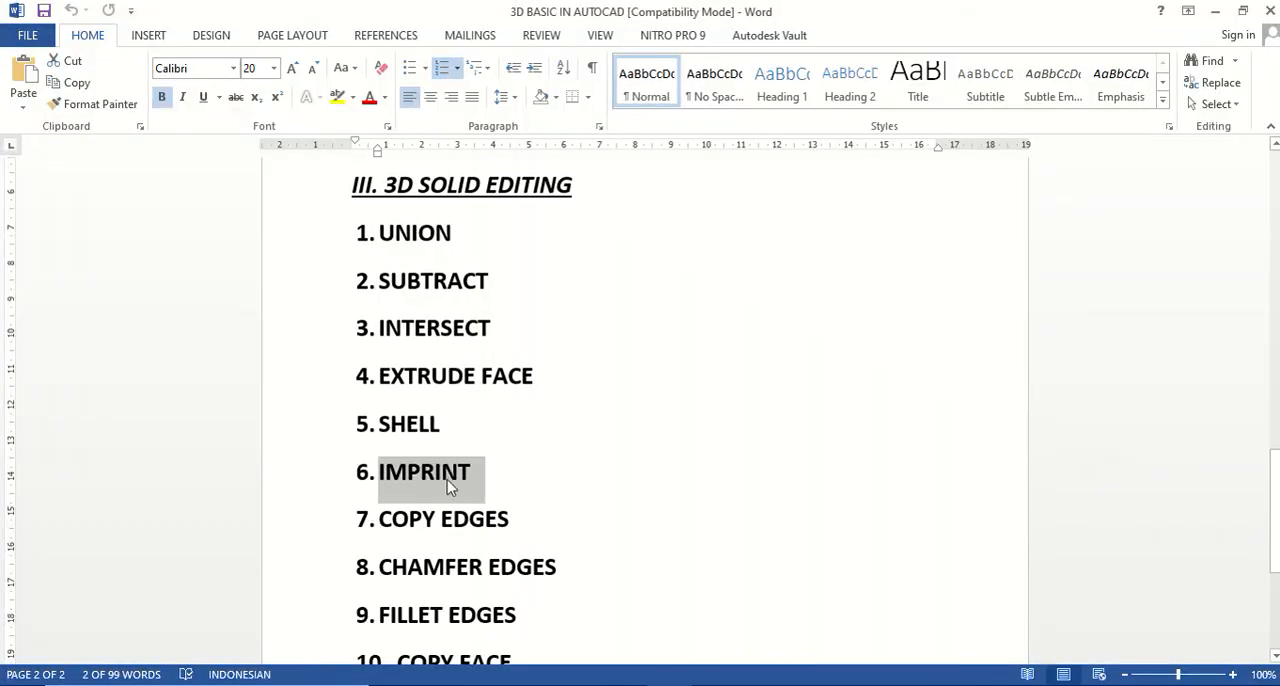
key("alt+Tab")
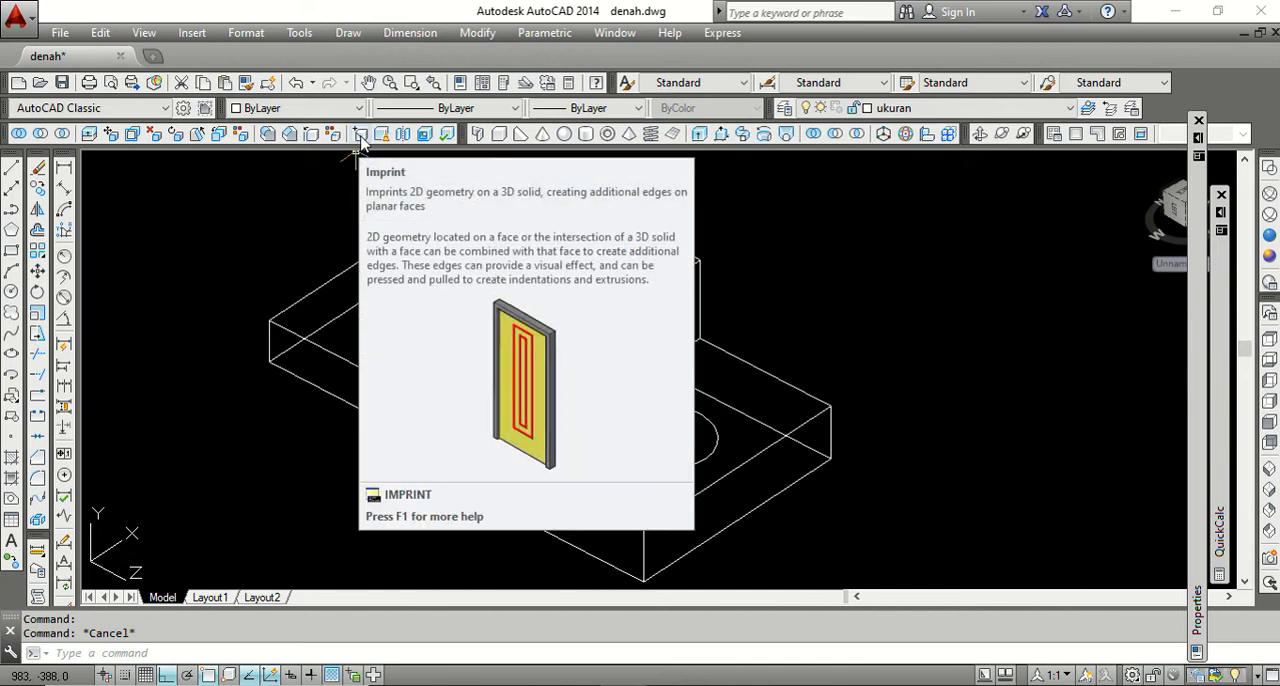
left_click(360, 143)
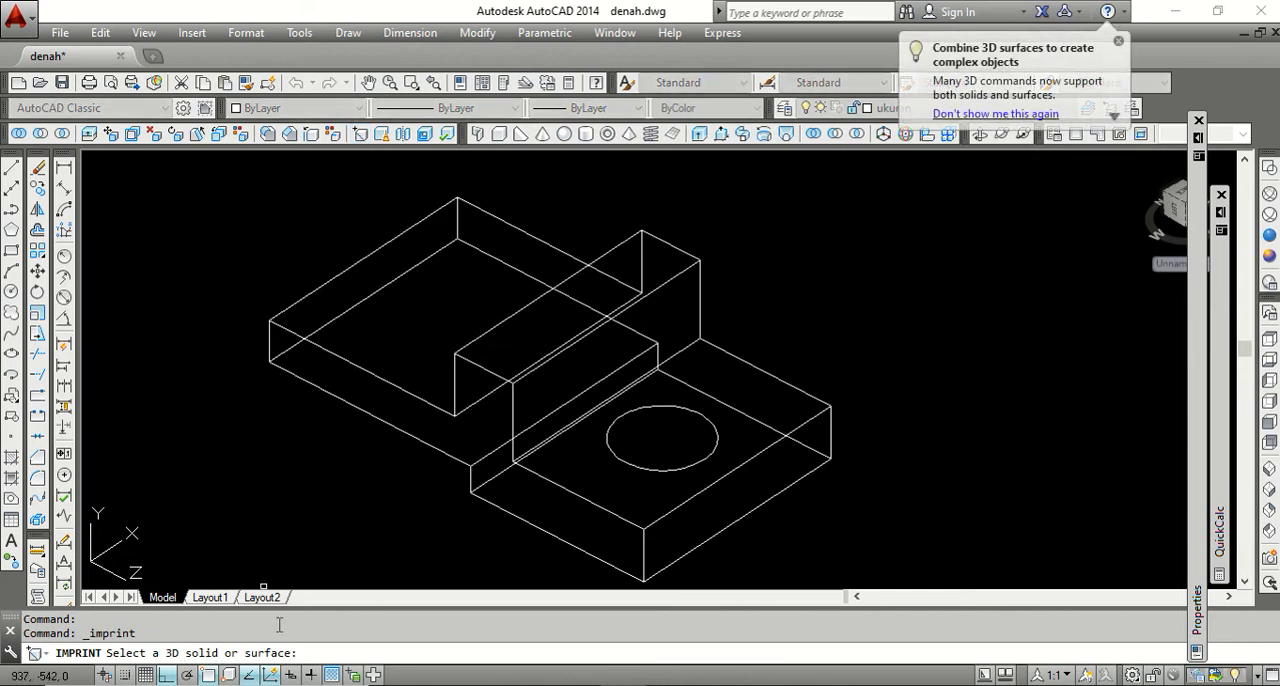
left_click(680, 274)
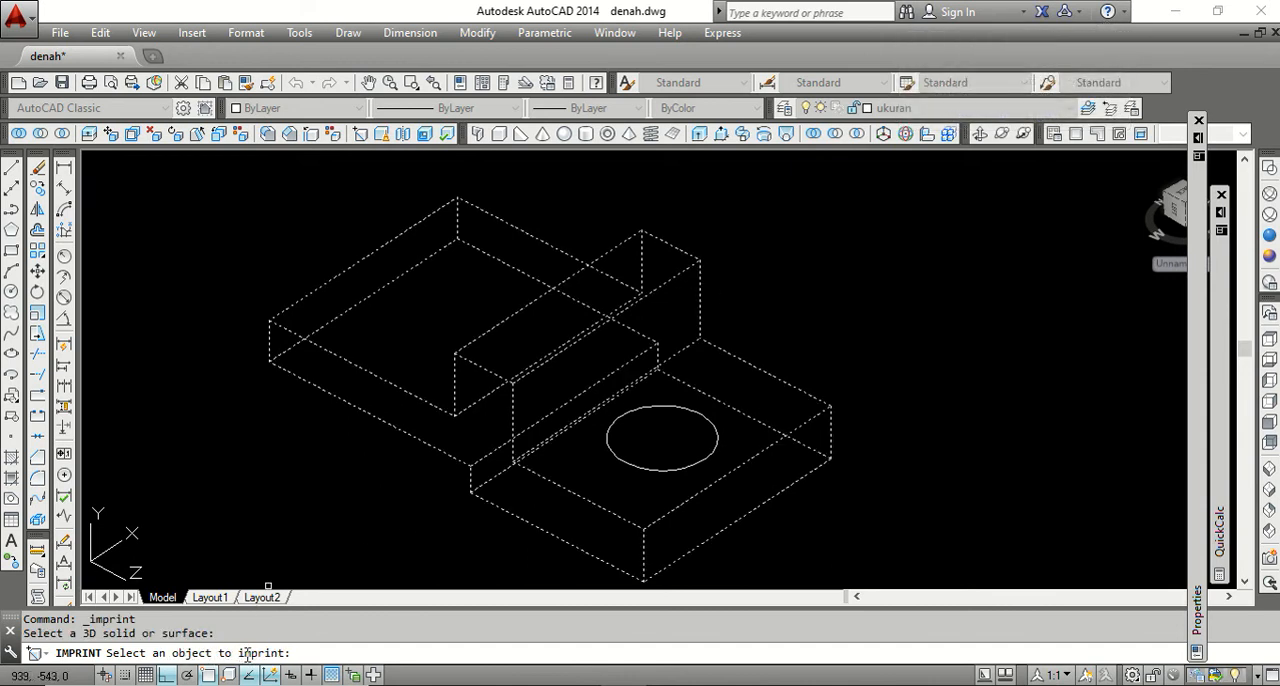
left_click(639, 467)
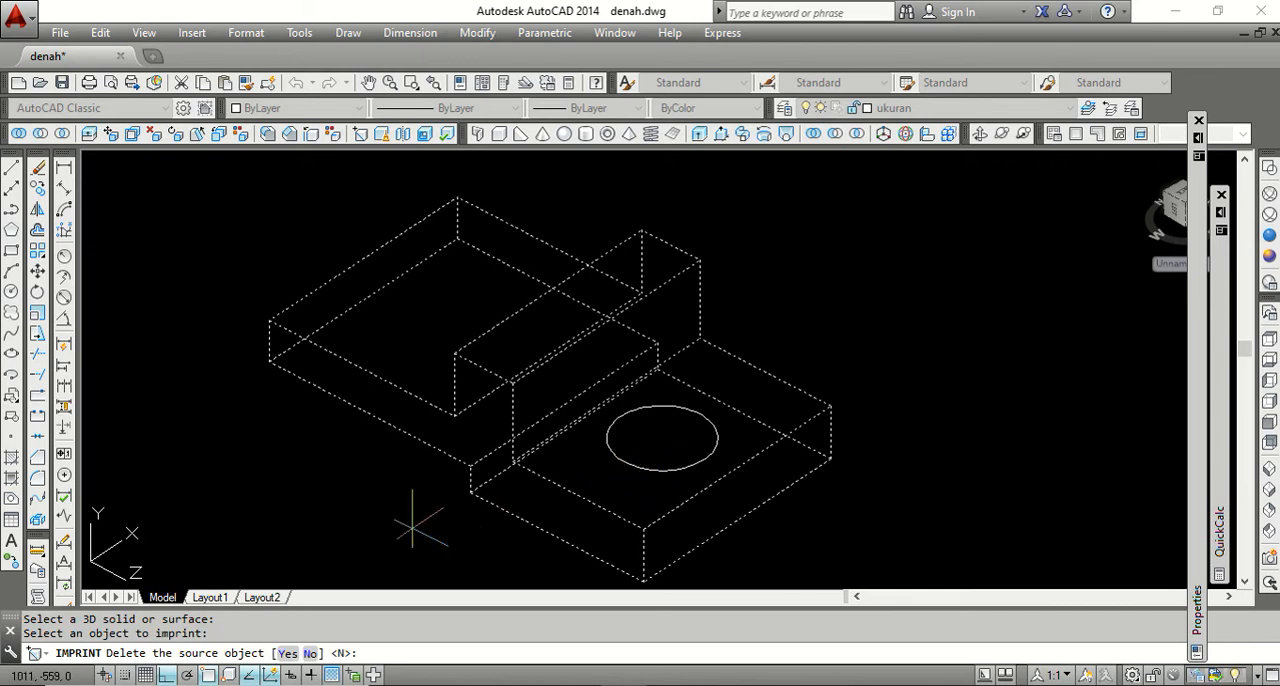
left_click(288, 653)
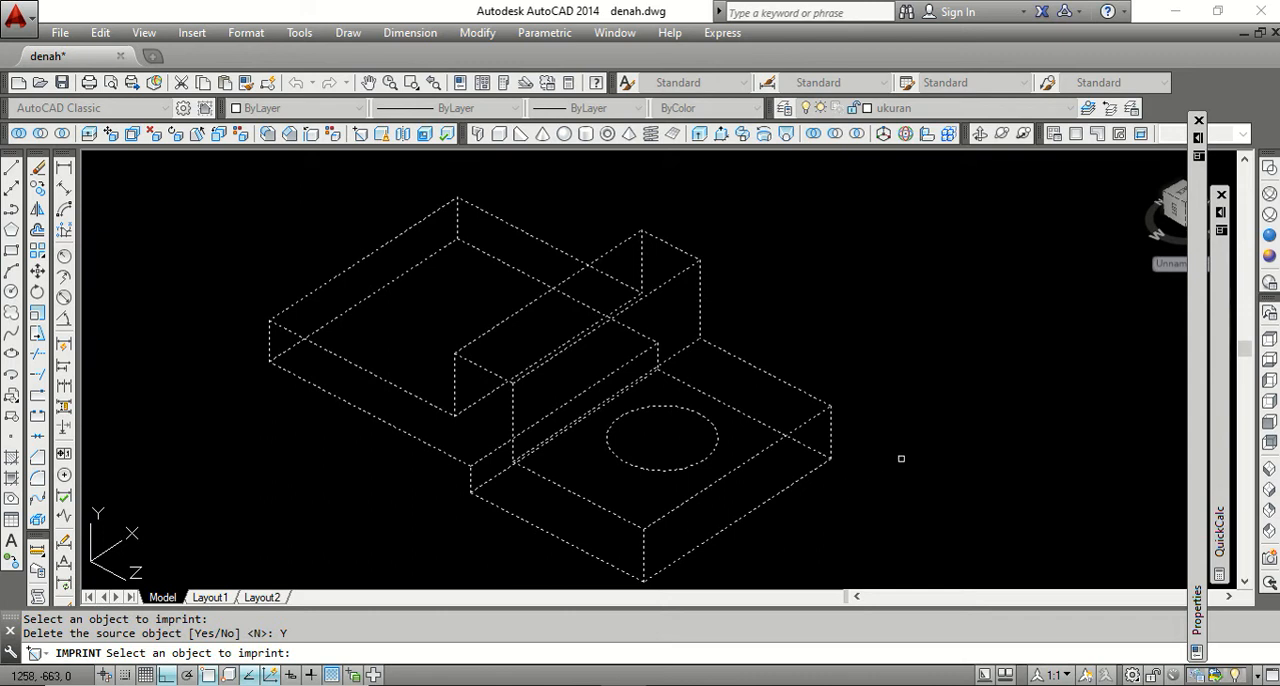
key("Return")
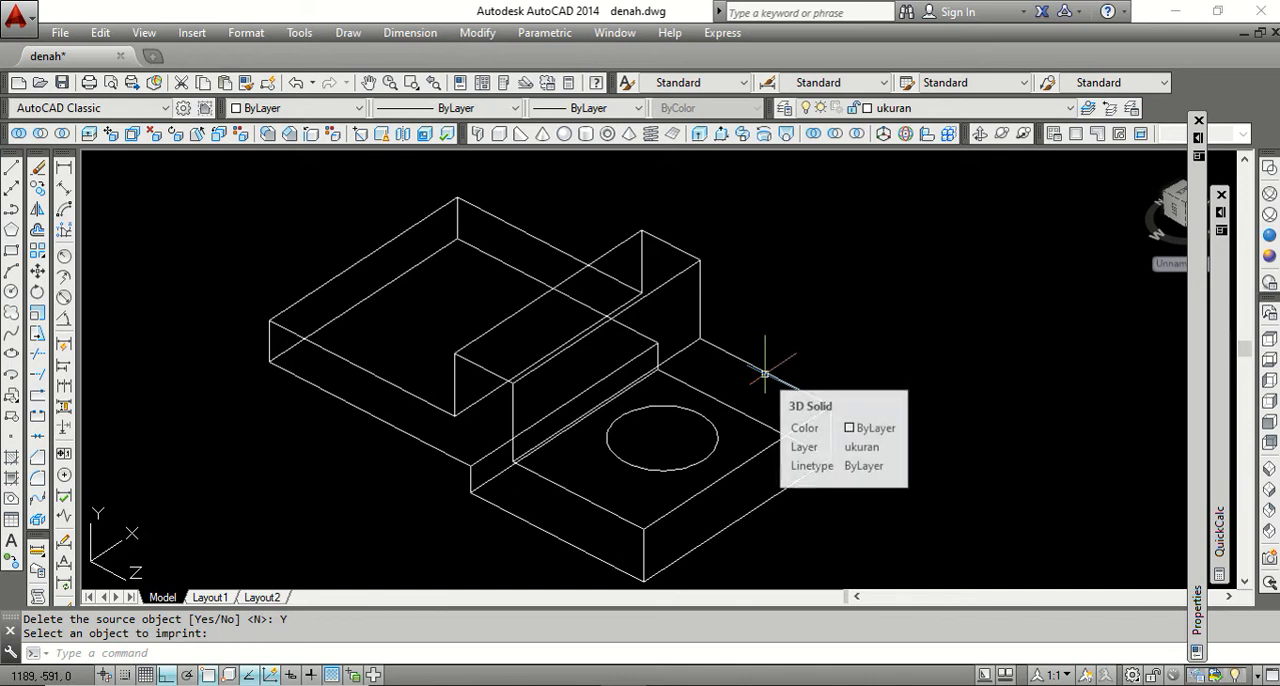
Select the stepped solid to check whether the imprinted circle belongs to it, and clear the selection.
left_click(714, 288)
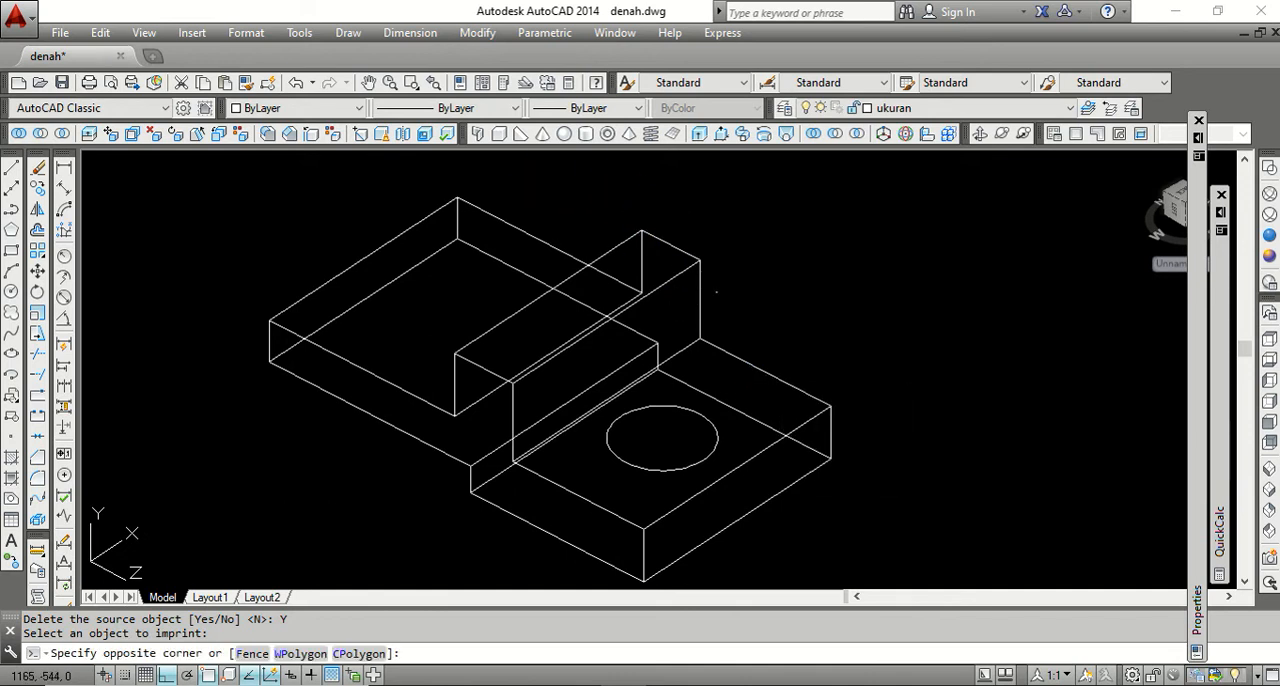
left_click(688, 238)
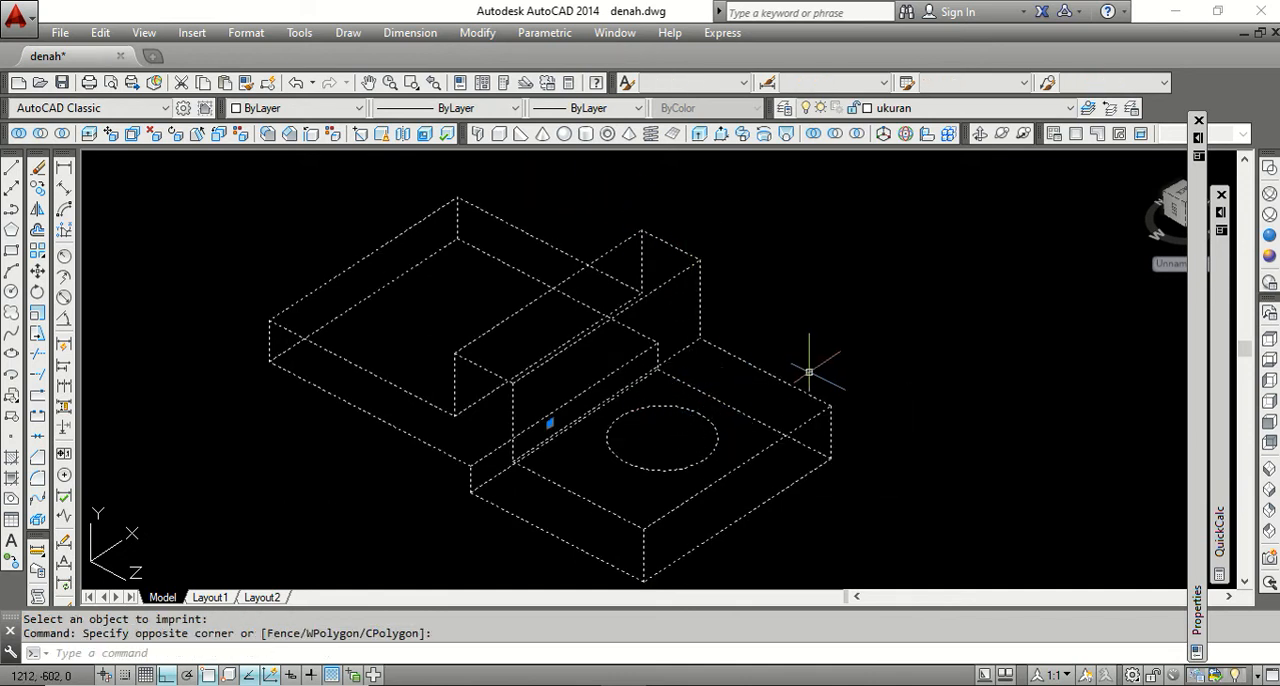
key("Escape")
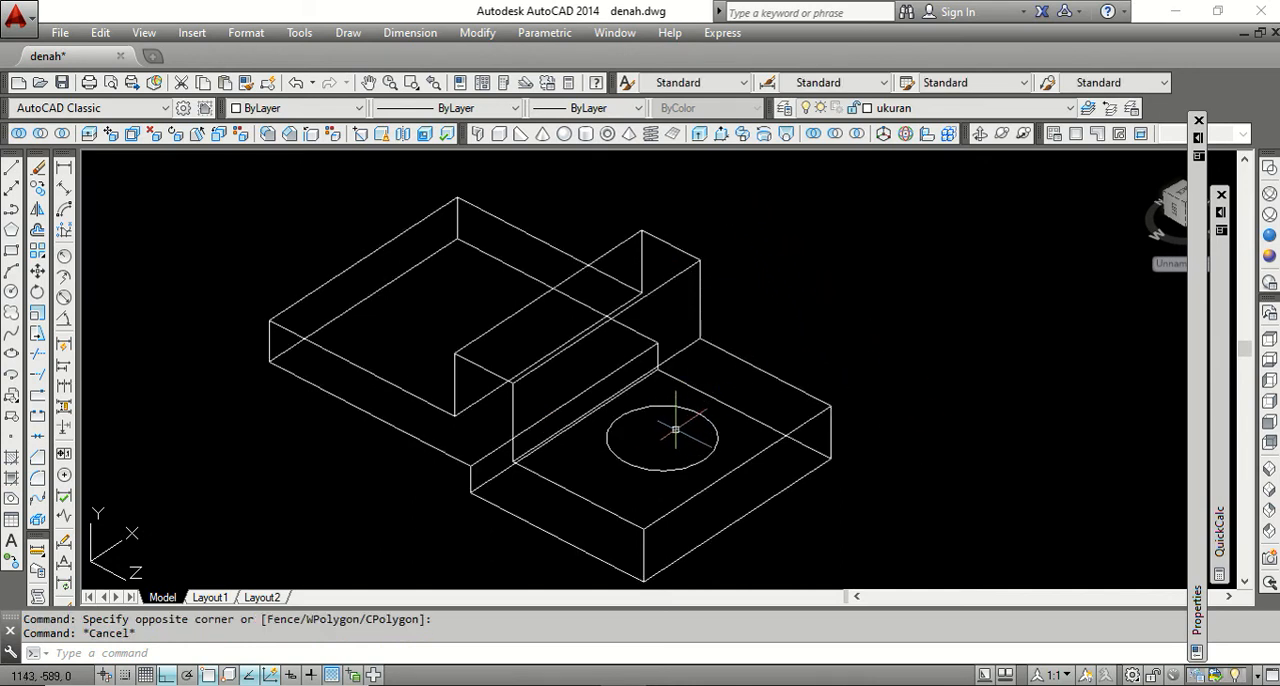
Presspull the imprinted circular area downward through the full thickness of the stepped solid to cut a hole.
left_click(721, 134)
scroll(746, 234, "down", 2)
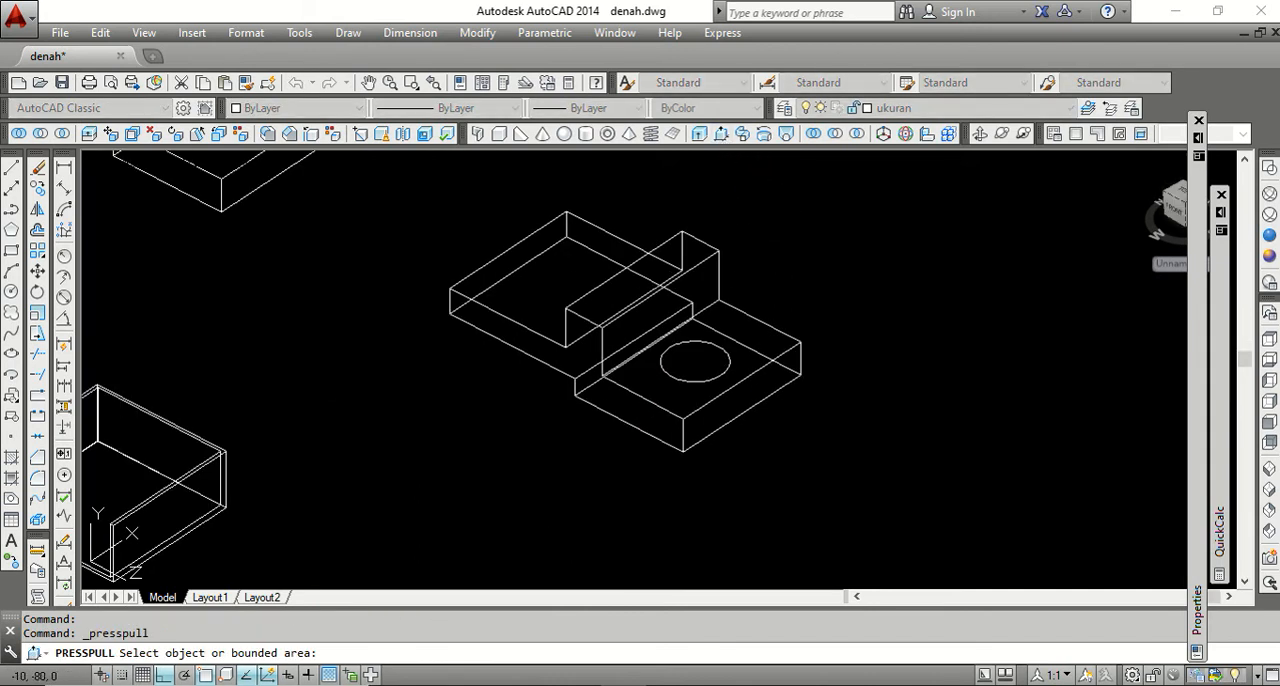
left_click(695, 358)
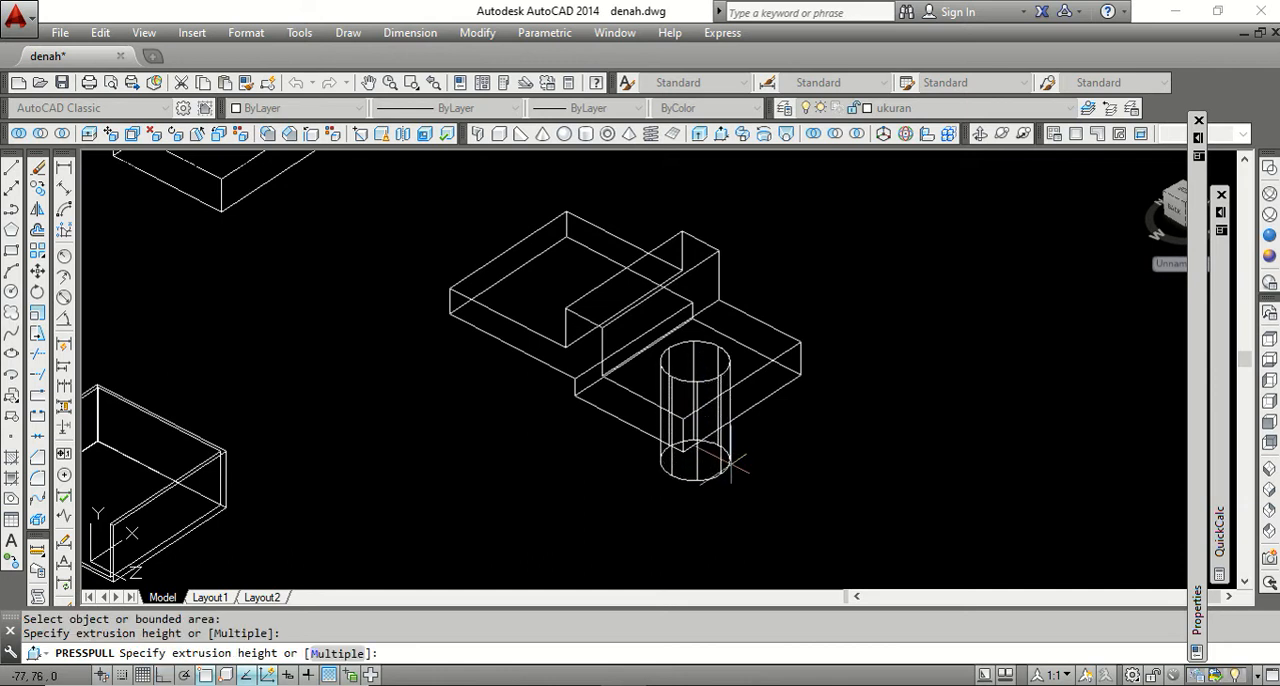
left_click(745, 496)
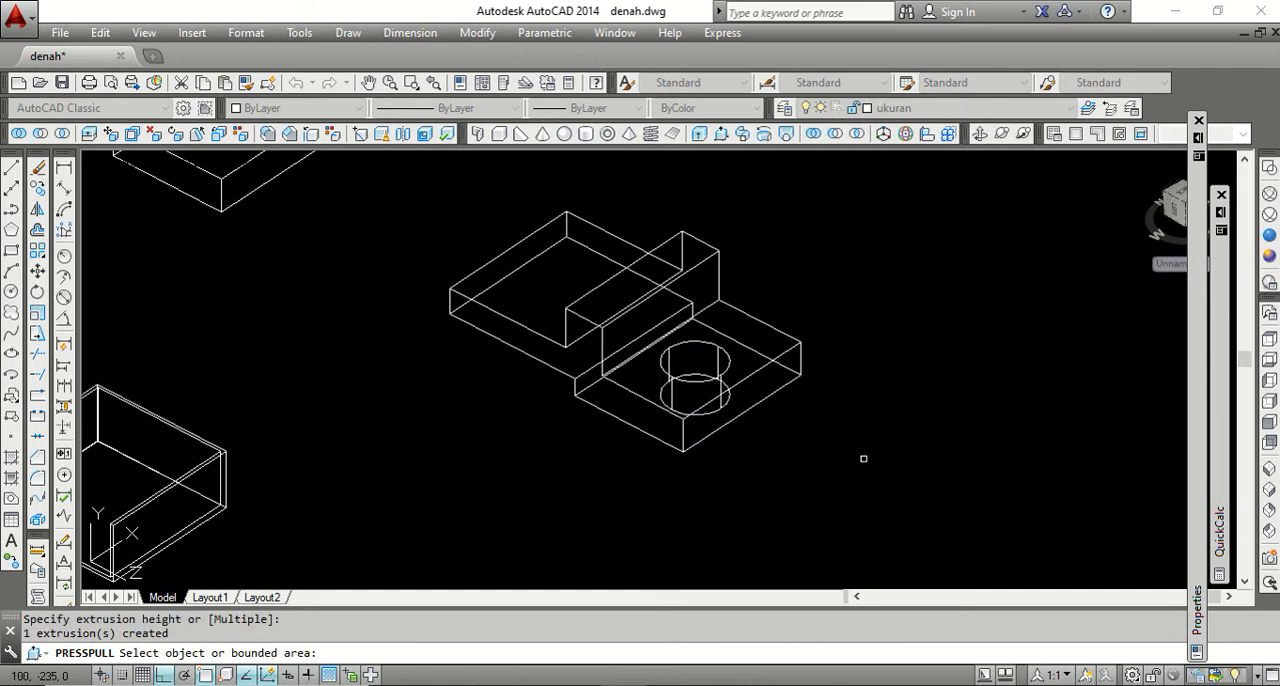
key("Return")
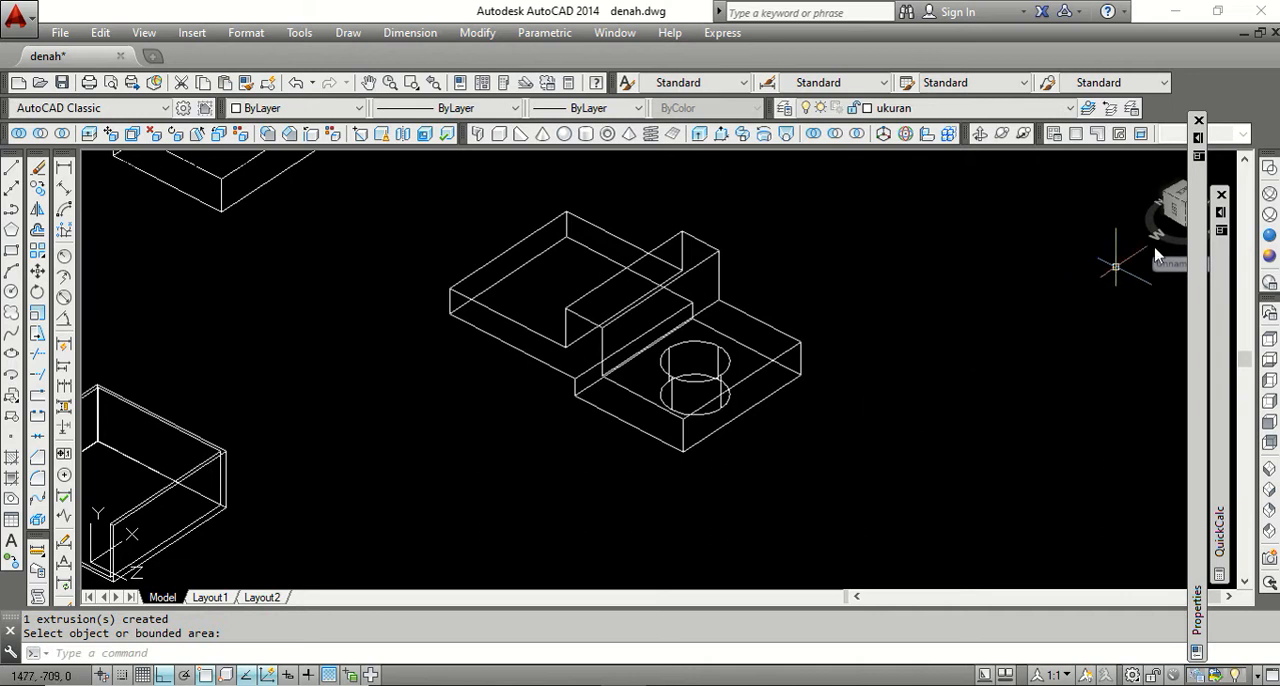
Examine the hole in the stepped solid in the Conceptual visual style while orbiting the model.
left_click(1269, 257)
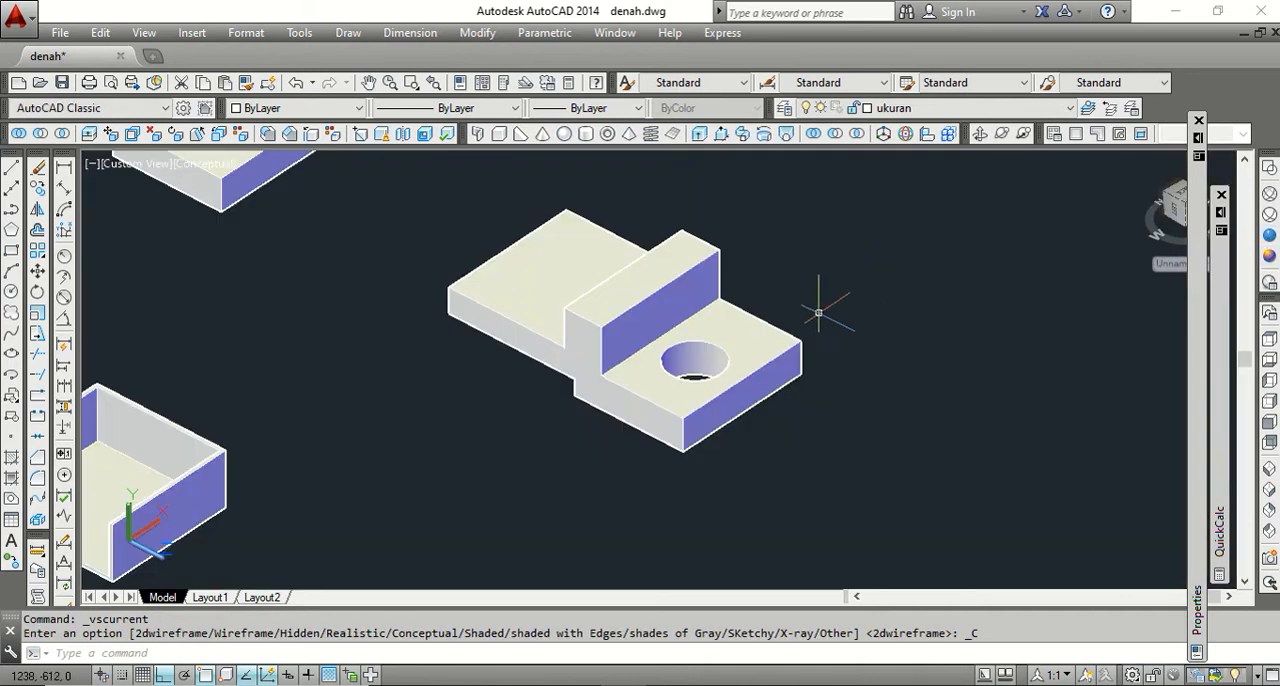
scroll(693, 368, "up", 4)
scroll(693, 368, "down", 2)
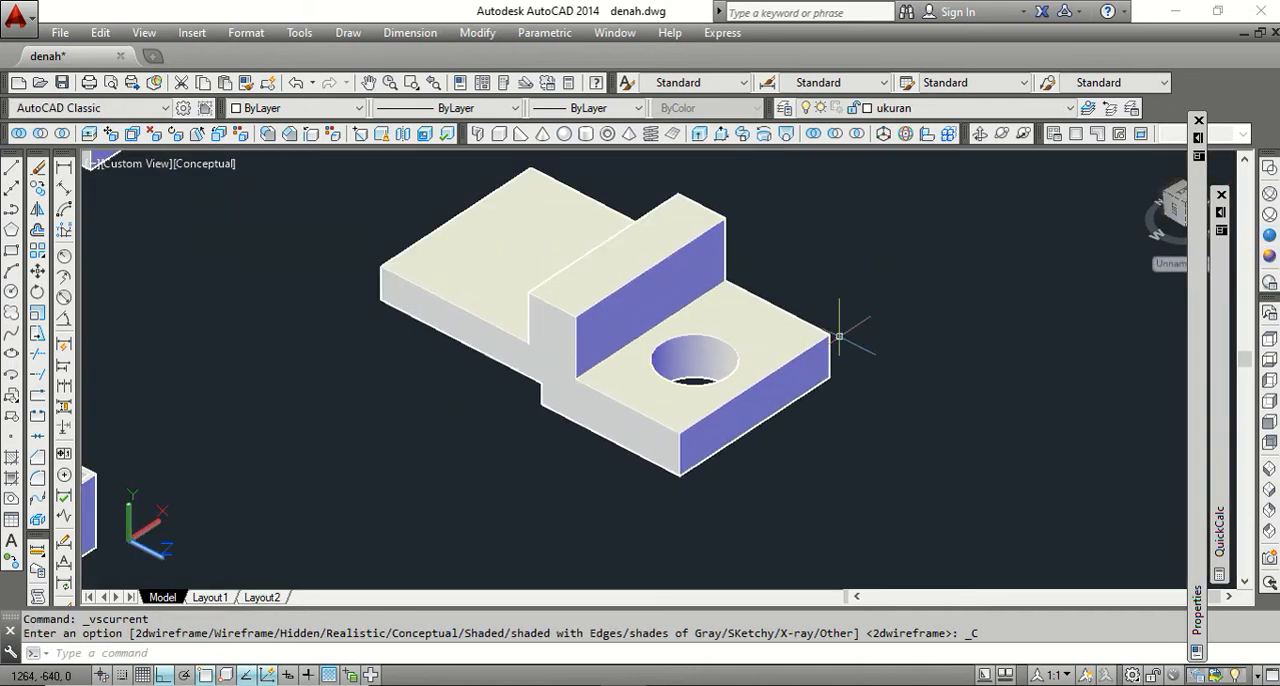
left_click(980, 133)
left_click_drag(745, 323, 823, 400)
right_click(846, 311)
left_click(848, 312)
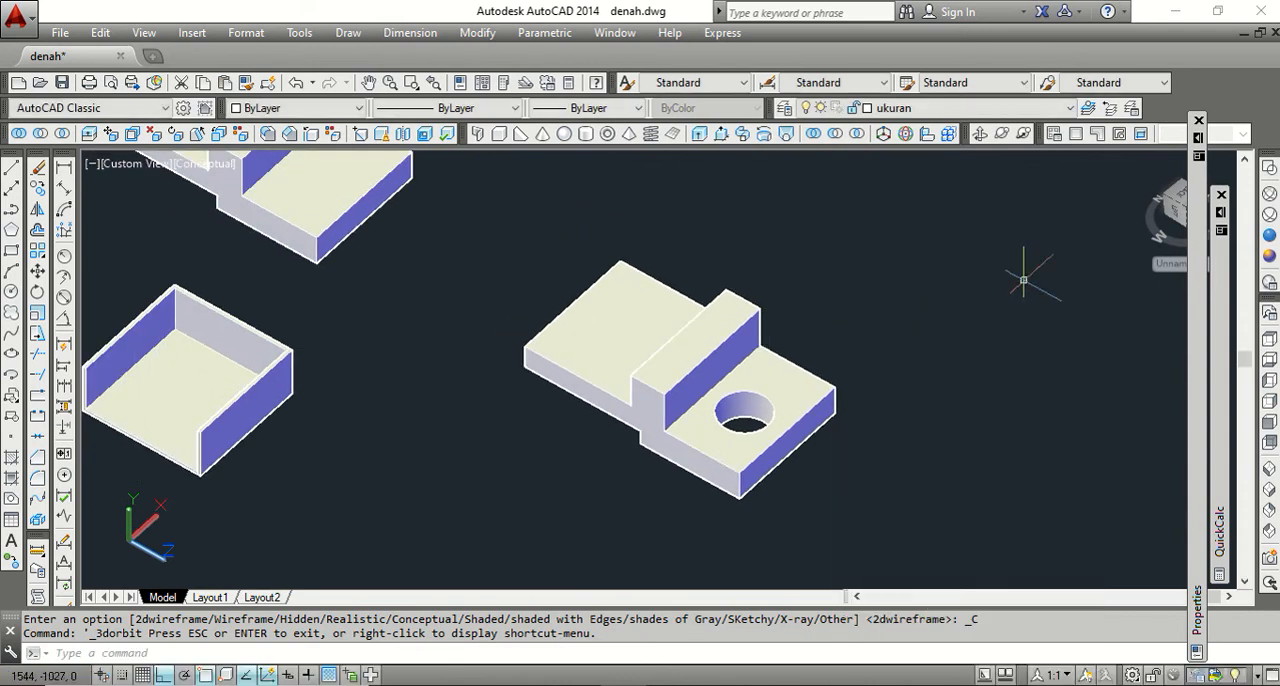
Restore the SW Isometric view and return the model to the 2D wireframe visual style.
left_click(1270, 258)
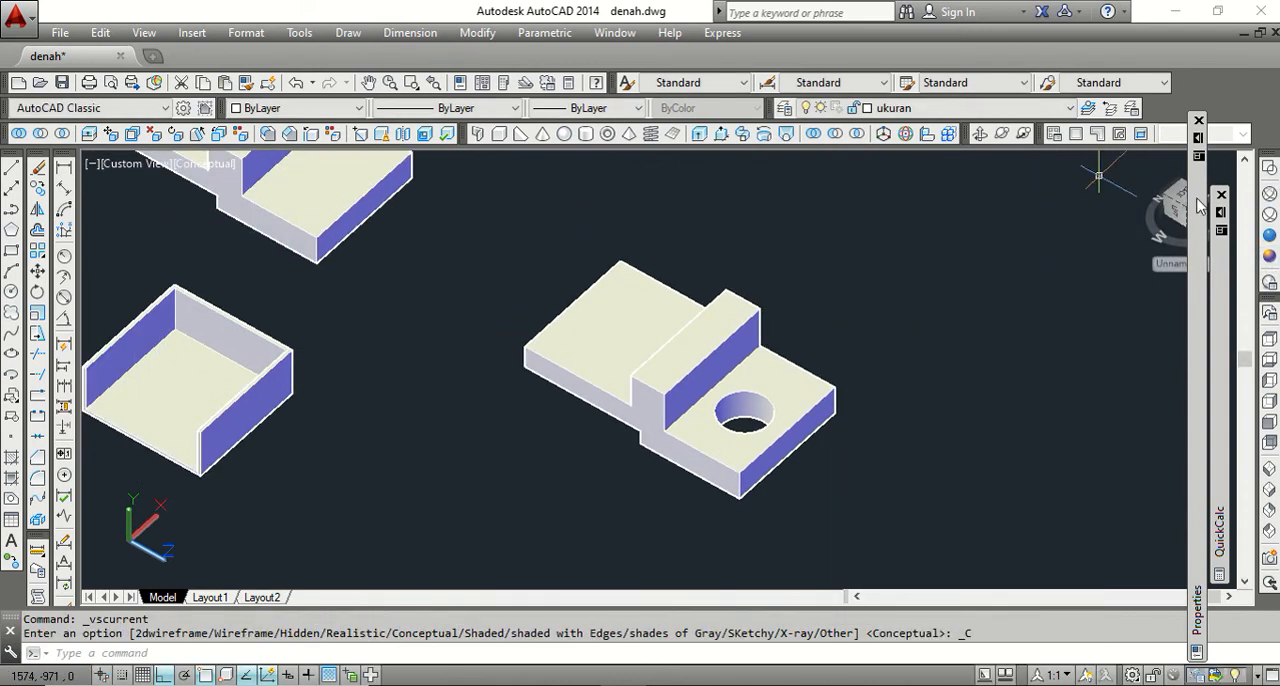
left_click(1270, 486)
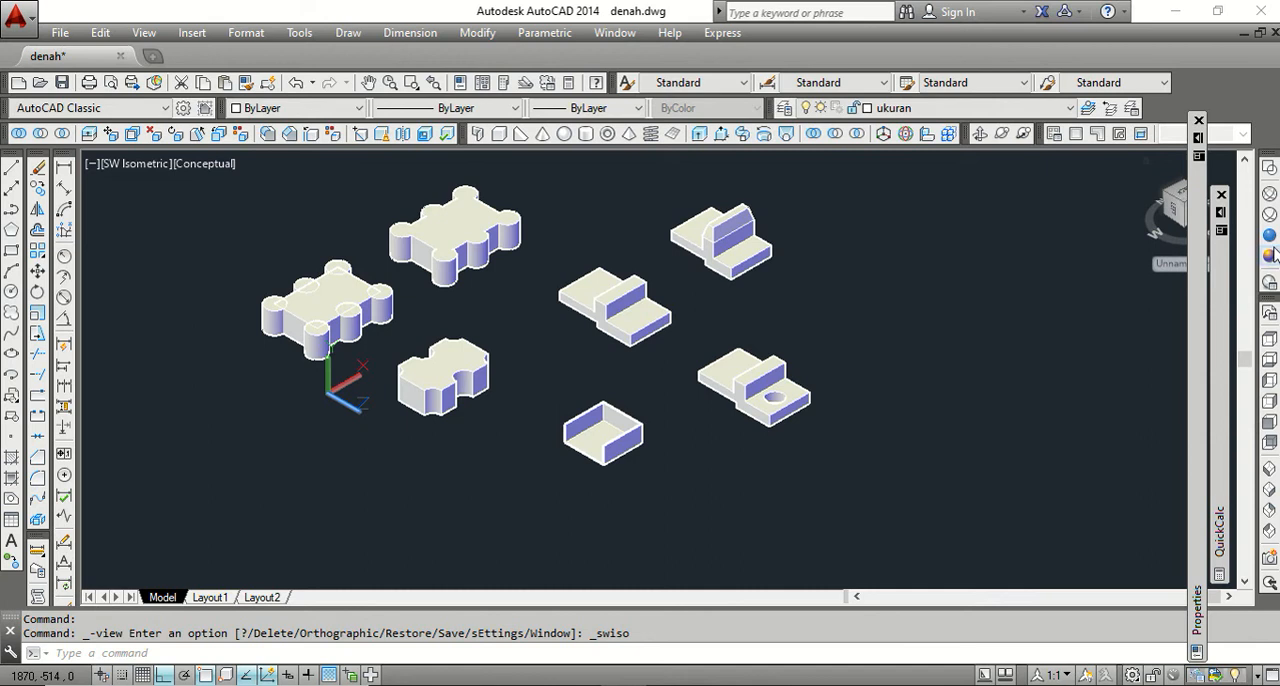
left_click(1269, 168)
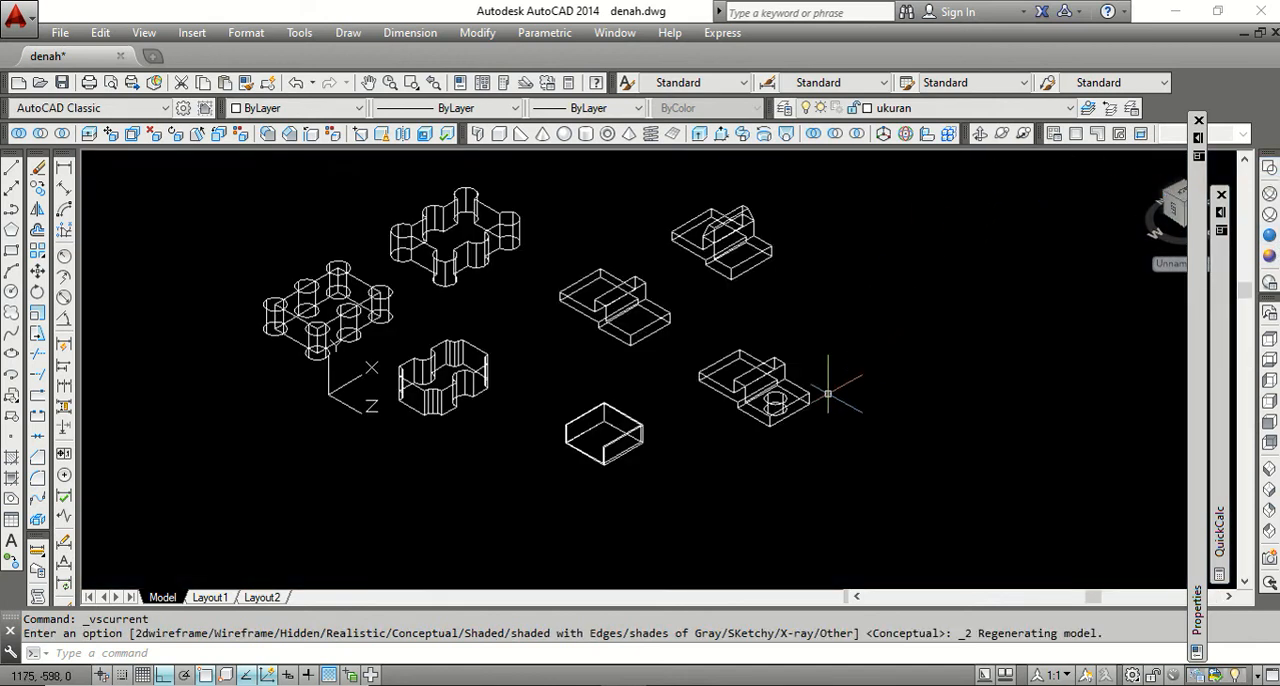
scroll(805, 378, "up", 4)
scroll(720, 315, "down", 3)
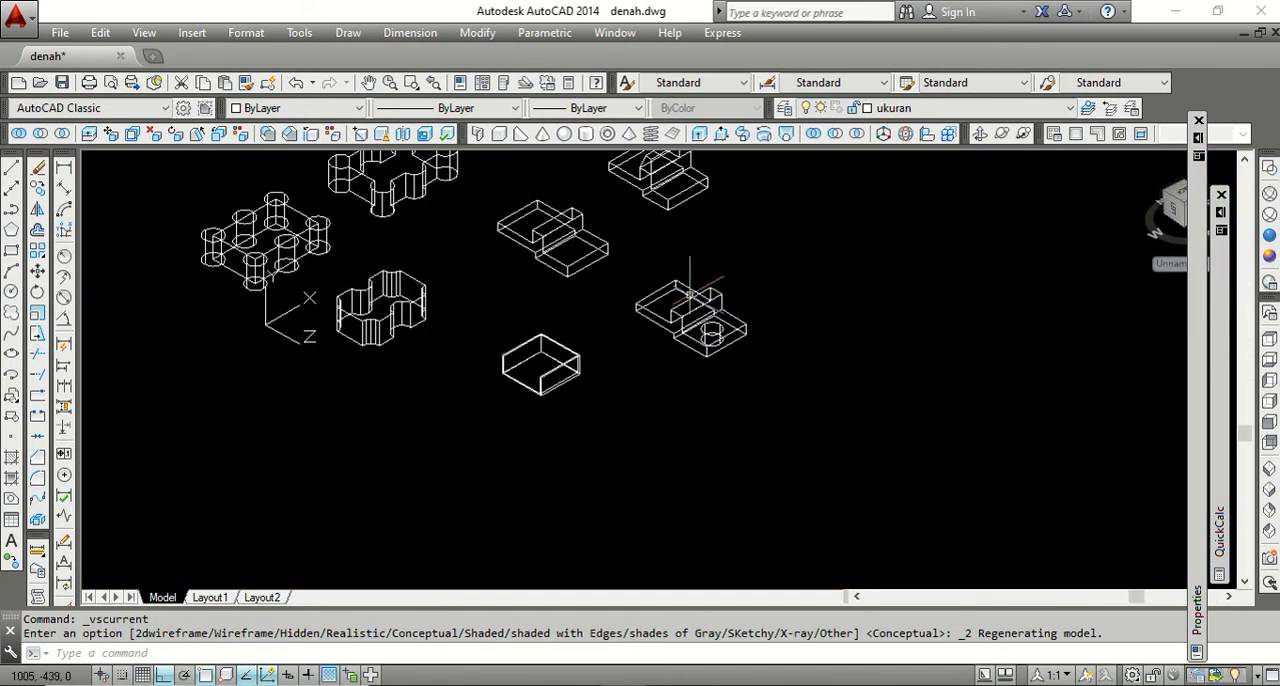
scroll(668, 285, "up", 4)
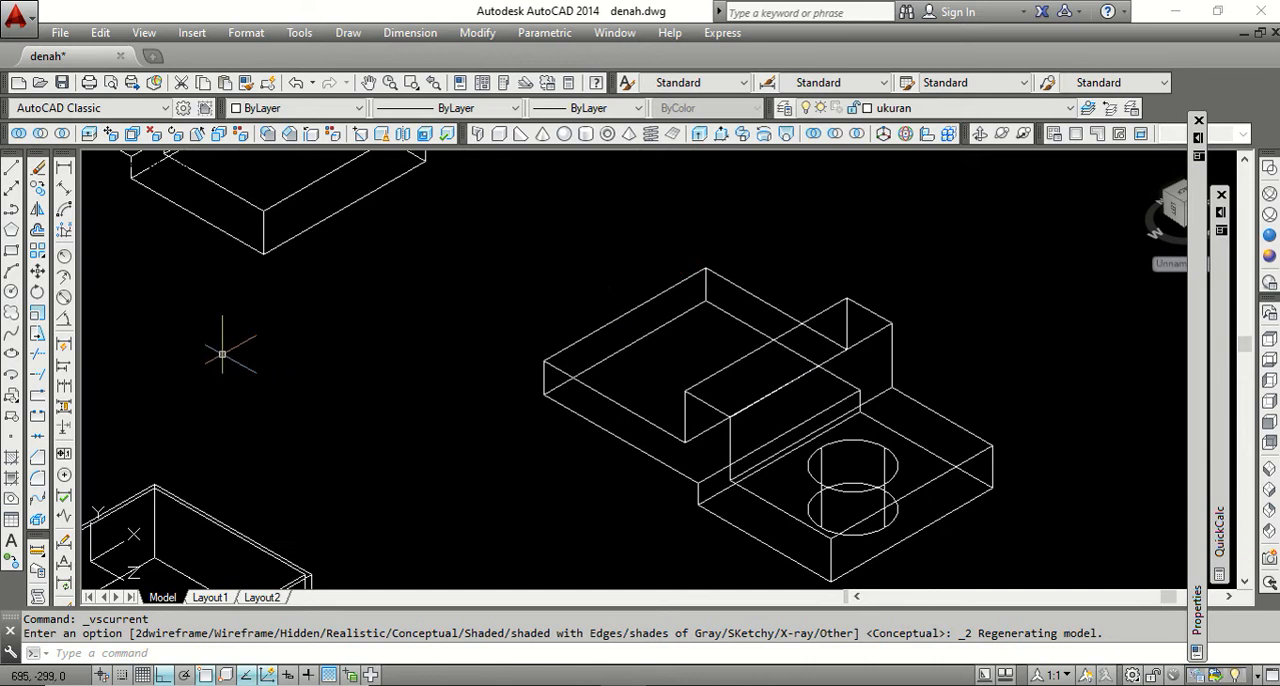
left_click(12, 272)
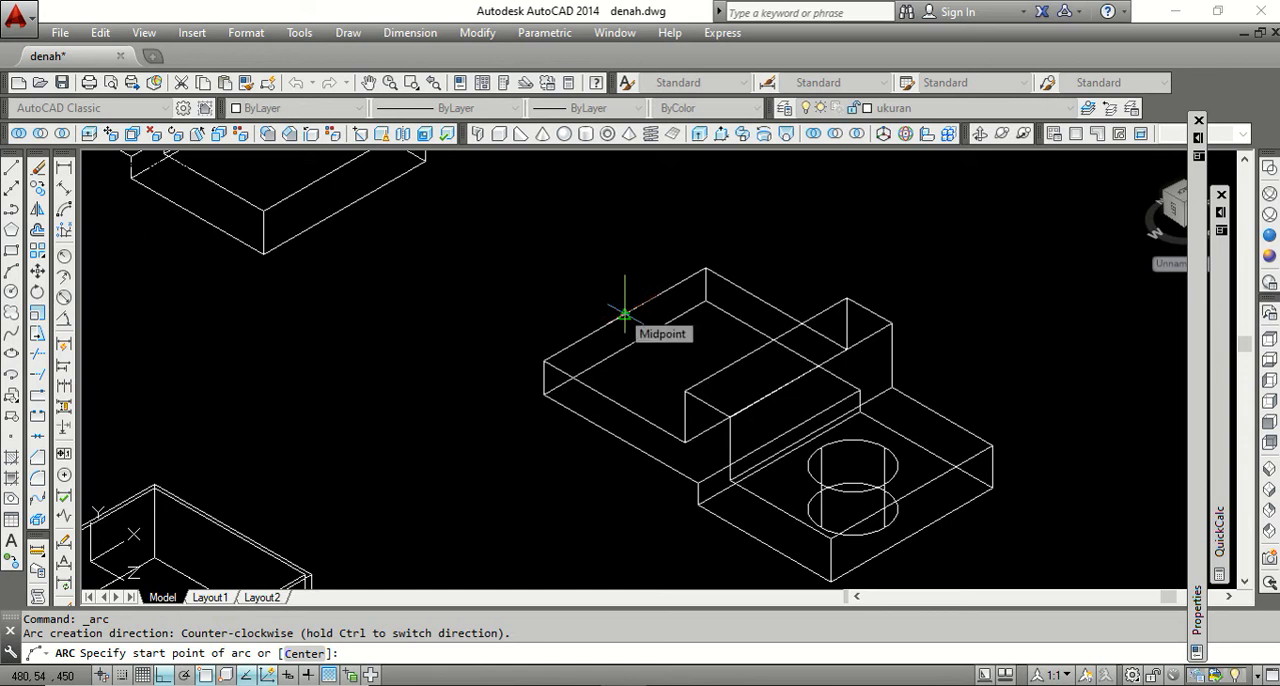
left_click(293, 653)
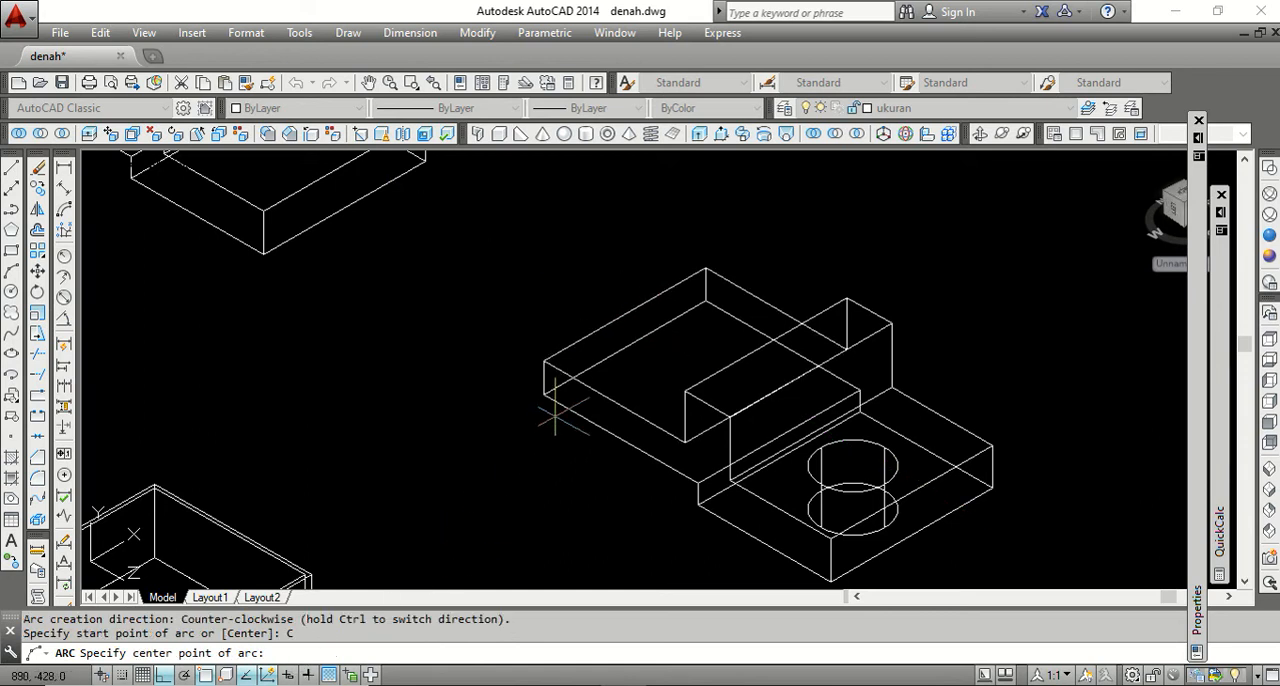
left_click(624, 312)
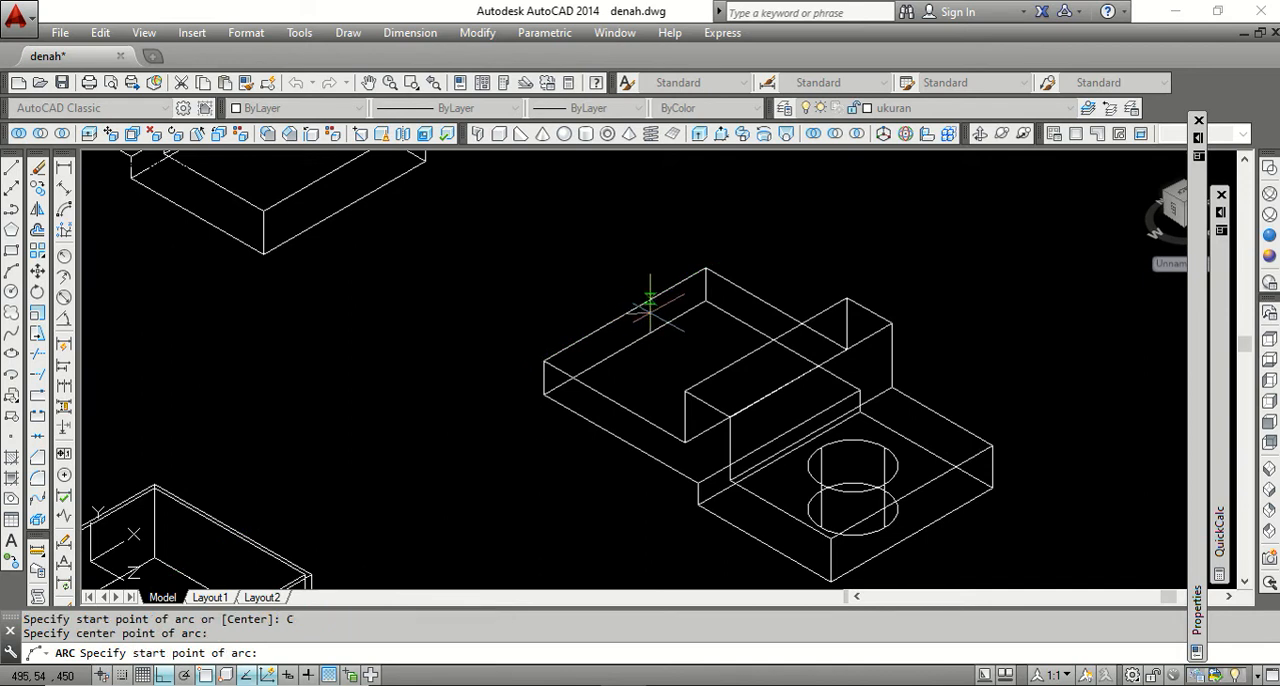
left_click(579, 342)
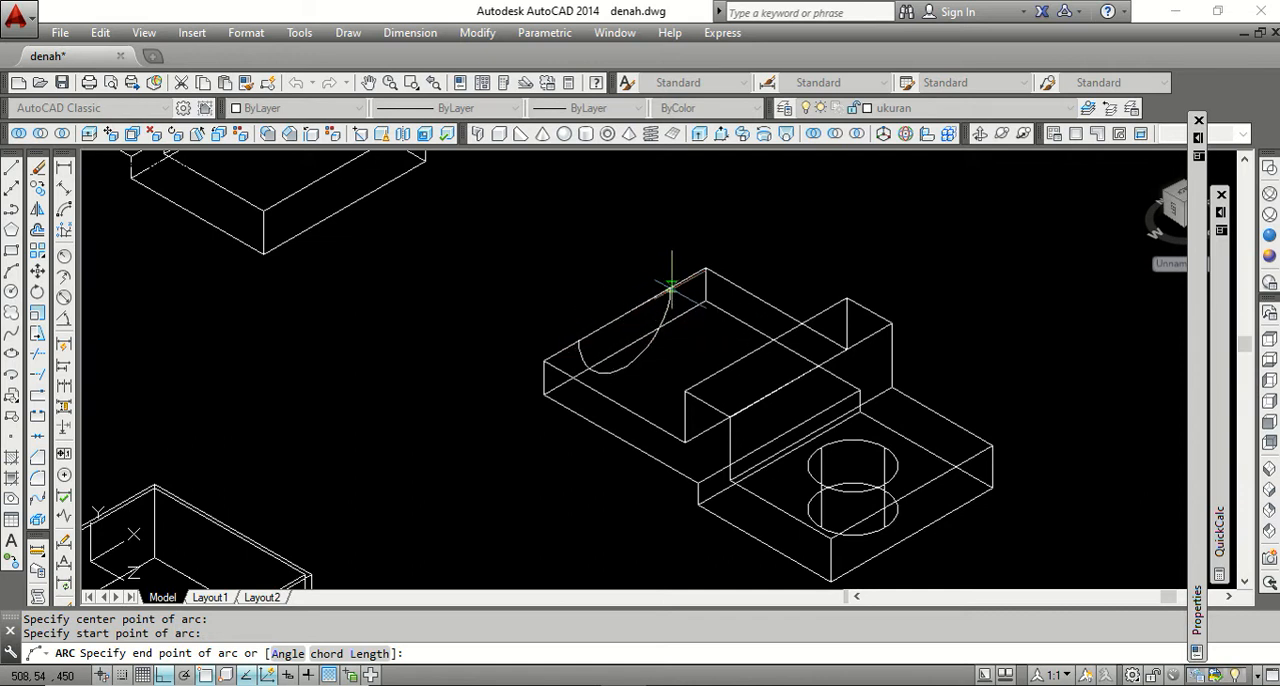
key("Escape")
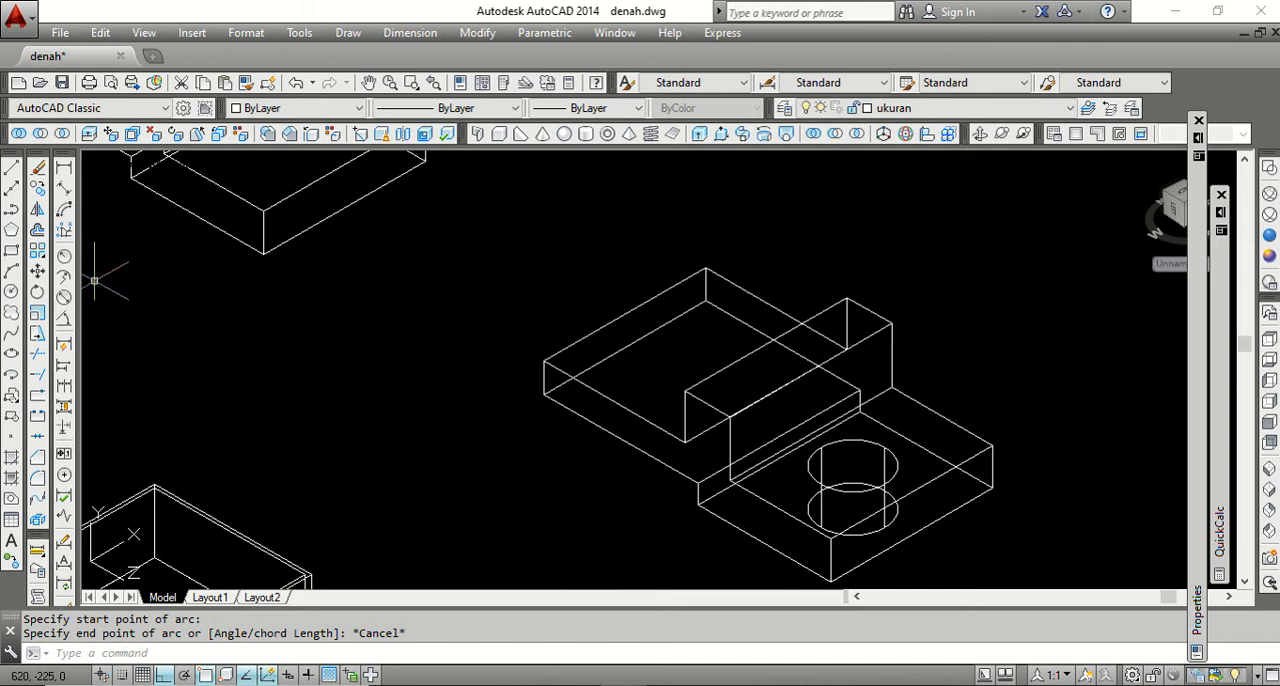
Draw a center-based arc bulging downward from the midpoint of the stepped solid's upper end edge, with both ends on that edge, and reset the UCS to World.
left_click(13, 272)
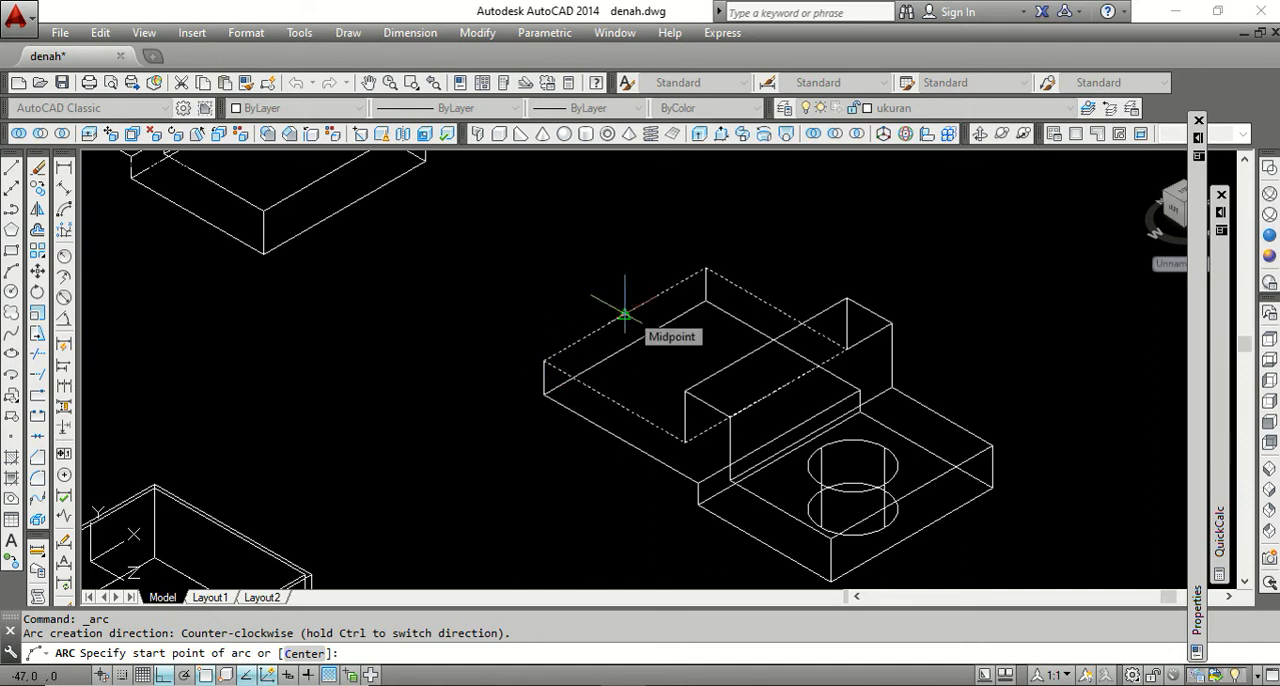
left_click(303, 654)
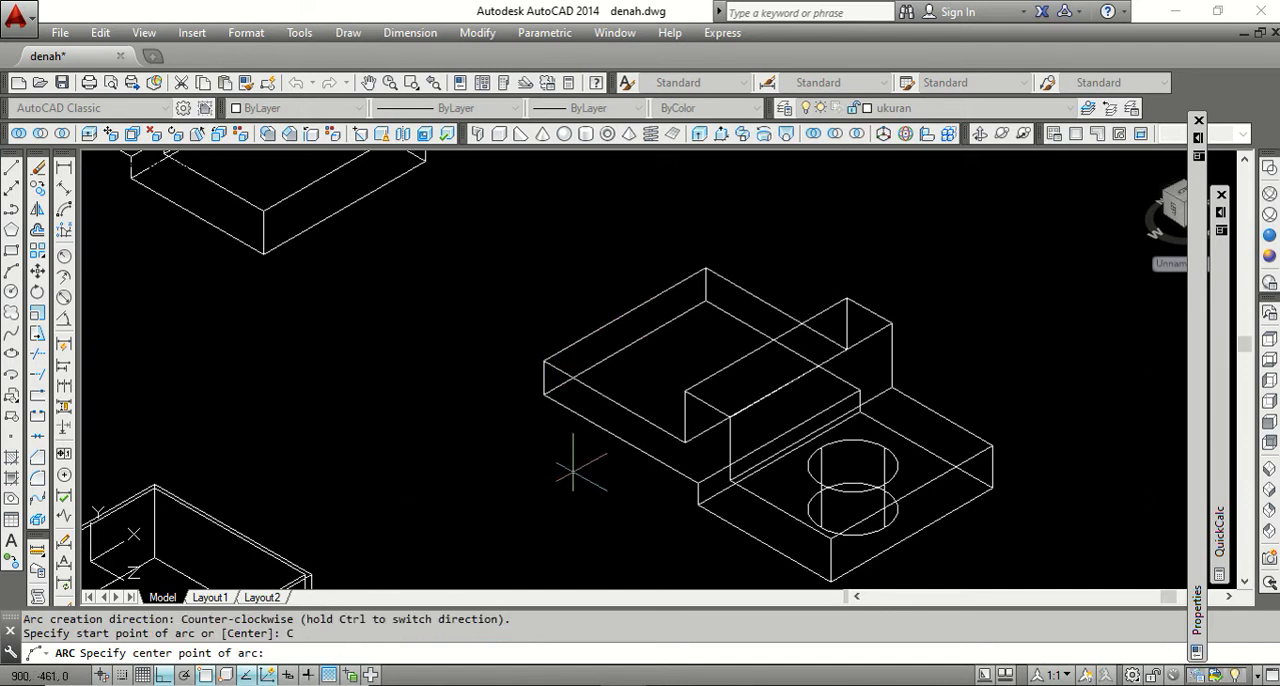
left_click(624, 315)
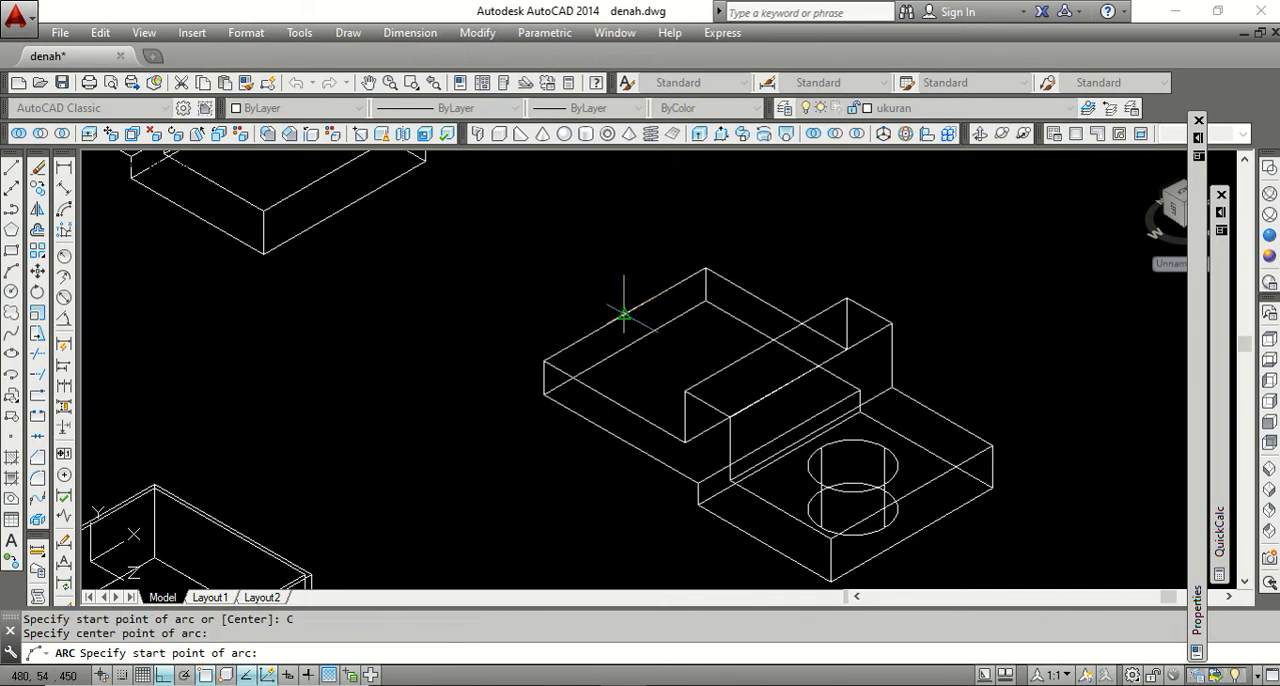
left_click(577, 340)
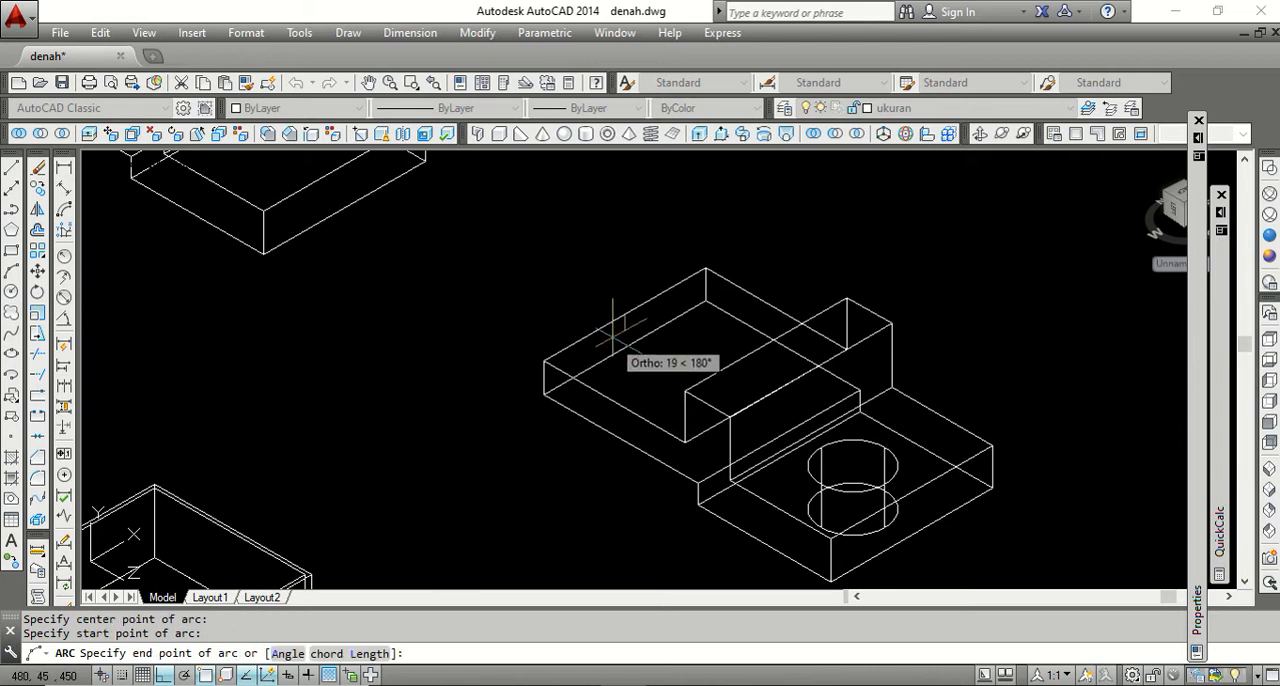
left_click(673, 288)
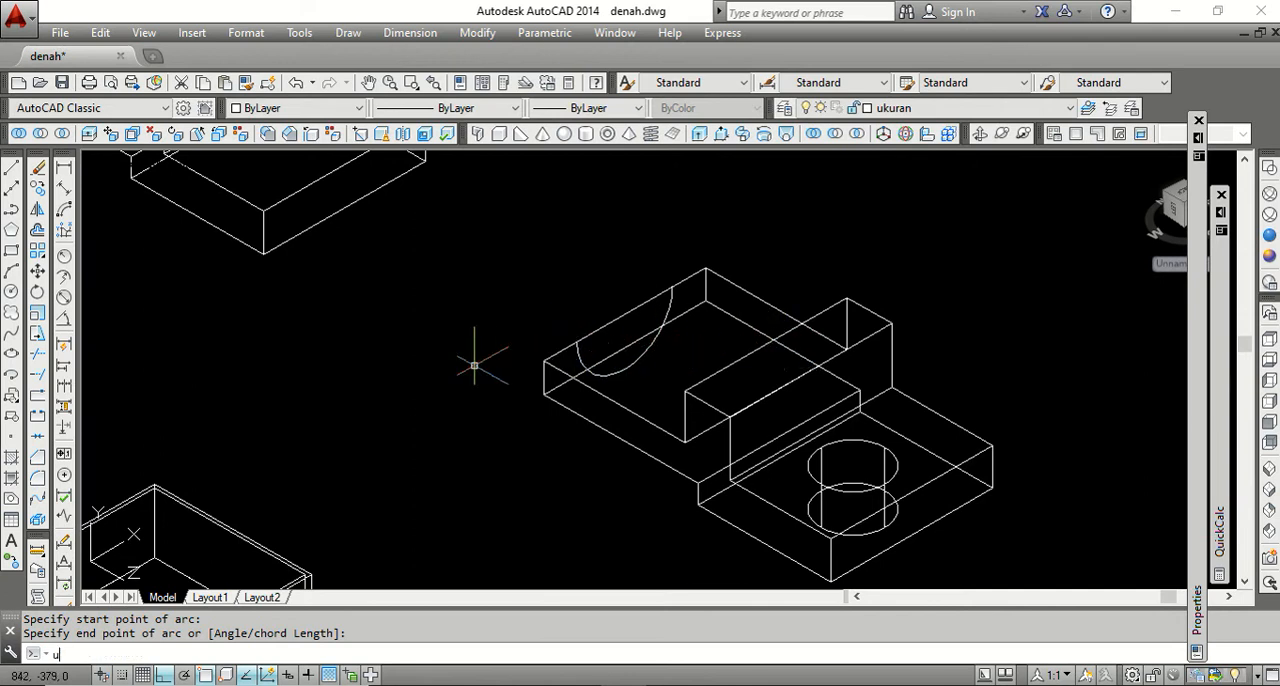
key("Return")
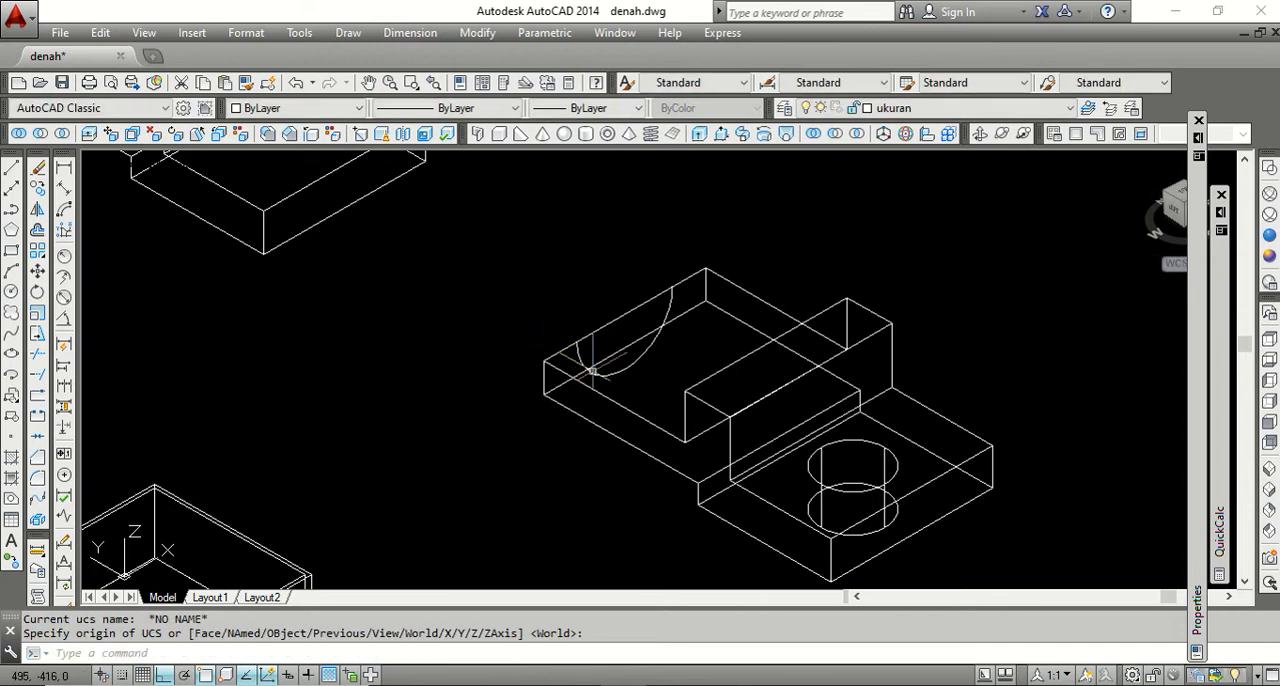
Imprint the arc onto the end face of the stepped solid, deleting the source arc.
scroll(622, 380, "up", 2)
scroll(665, 353, "down", 2)
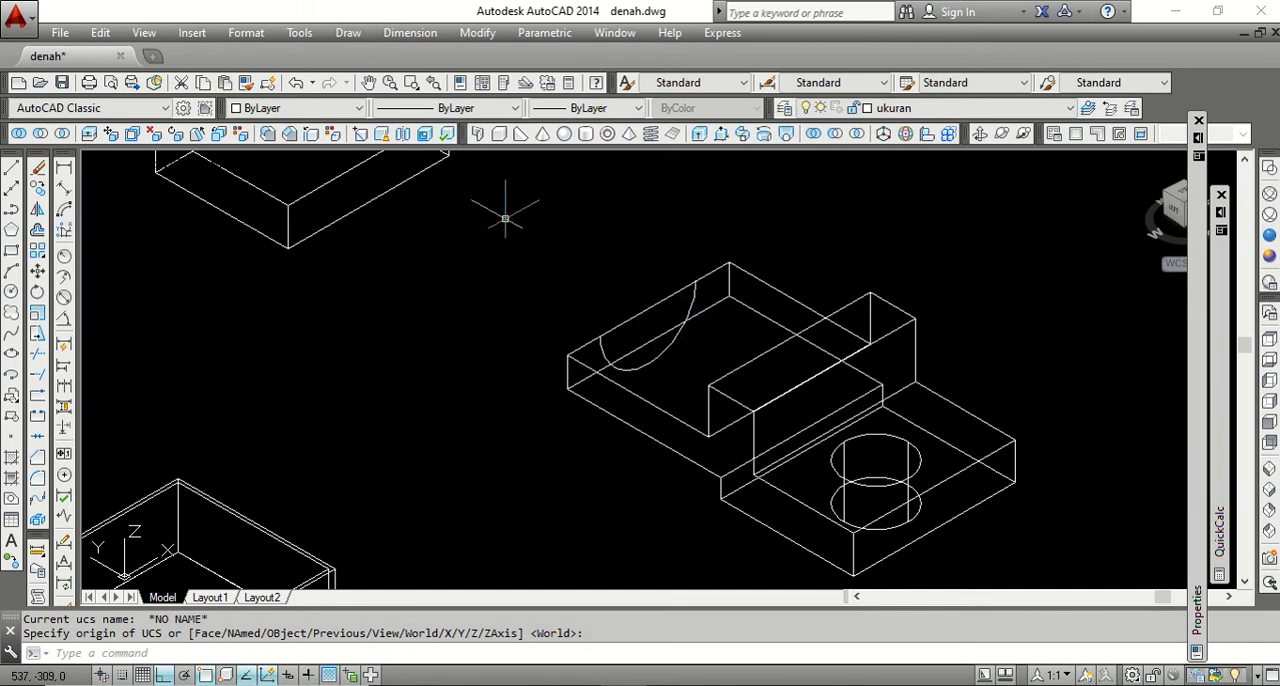
left_click(362, 137)
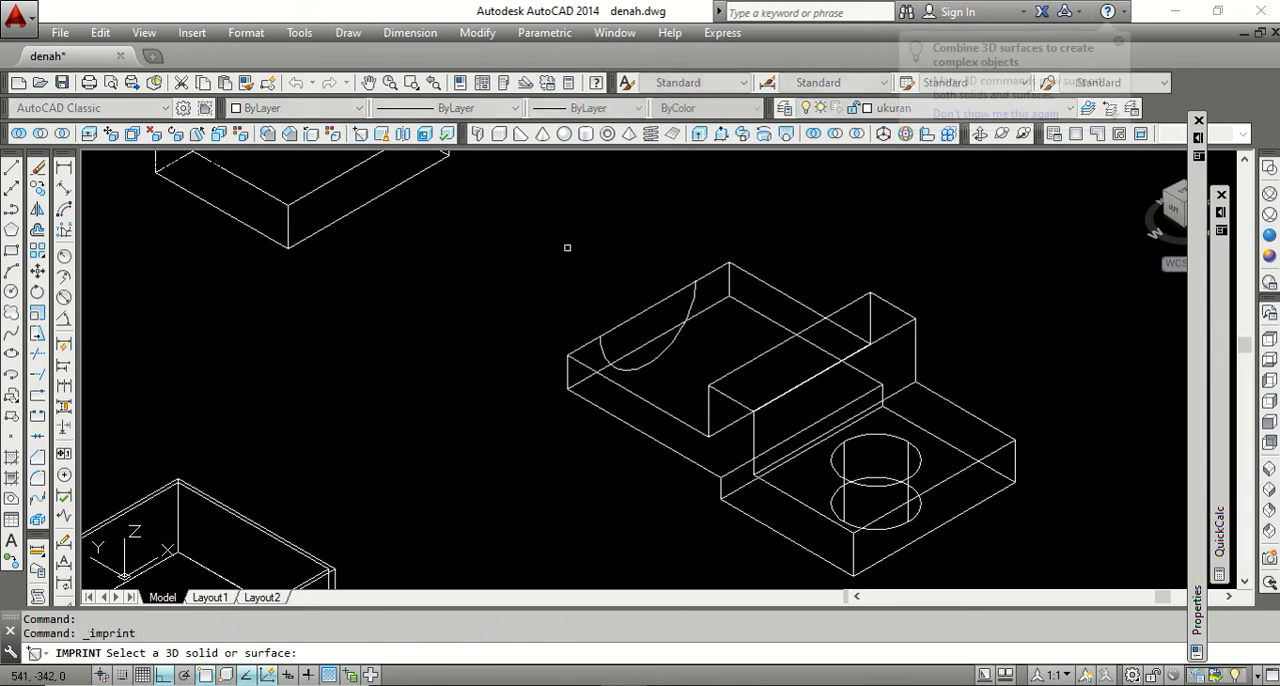
left_click(751, 273)
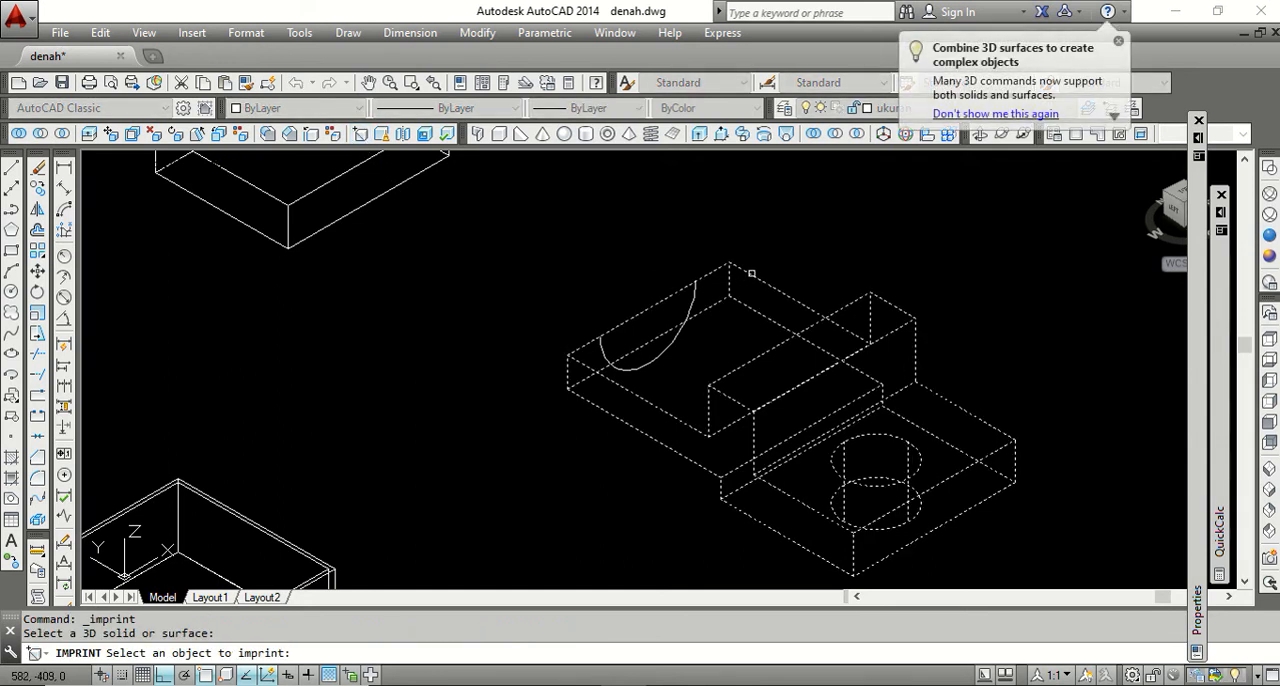
left_click(692, 290)
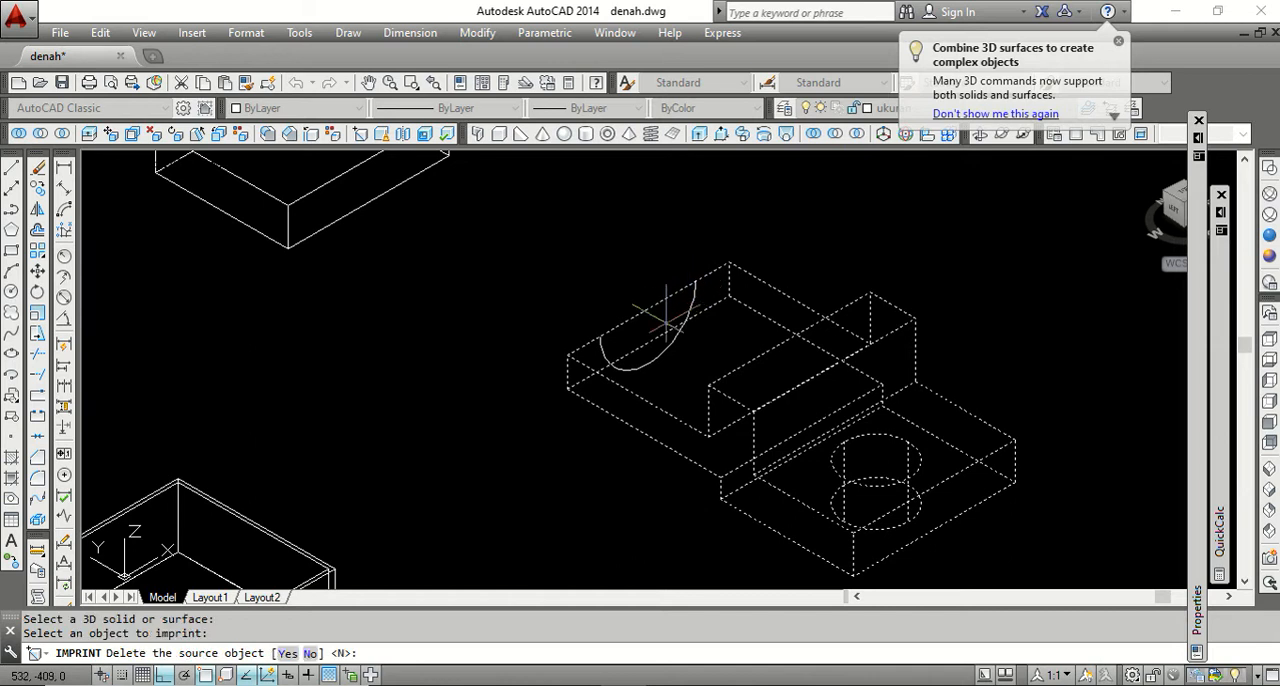
type("Y")
key("Return")
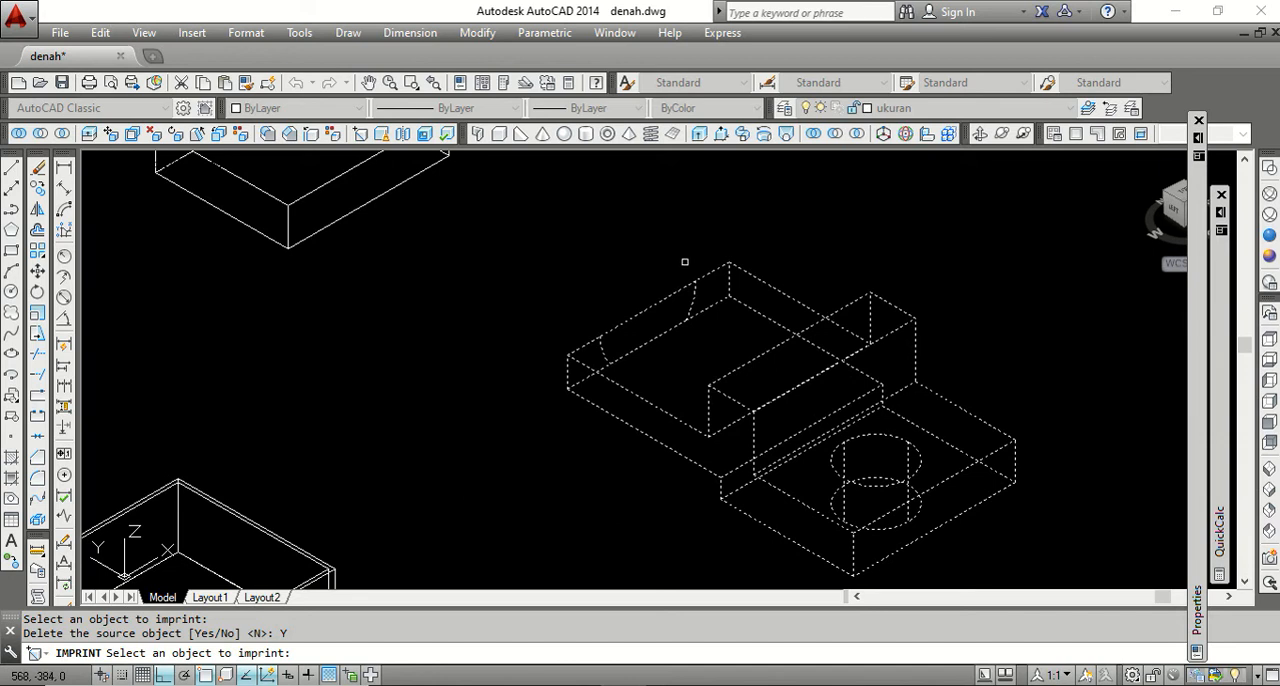
key("Return")
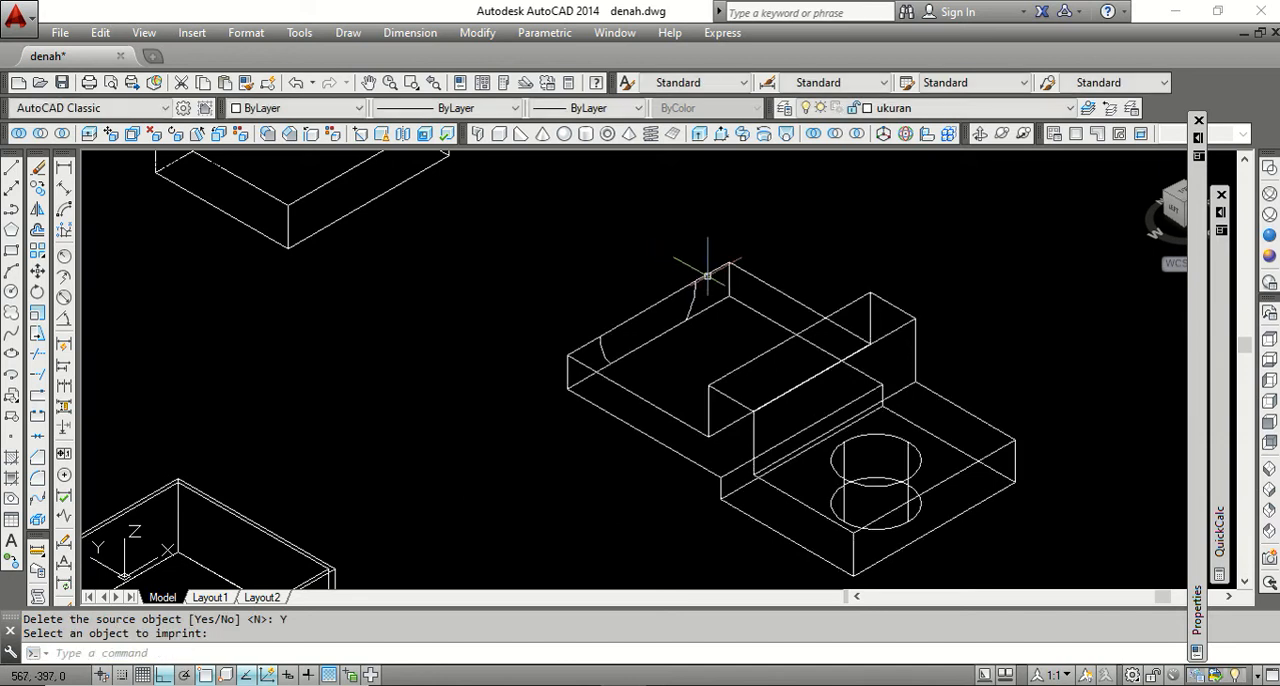
key("Escape")
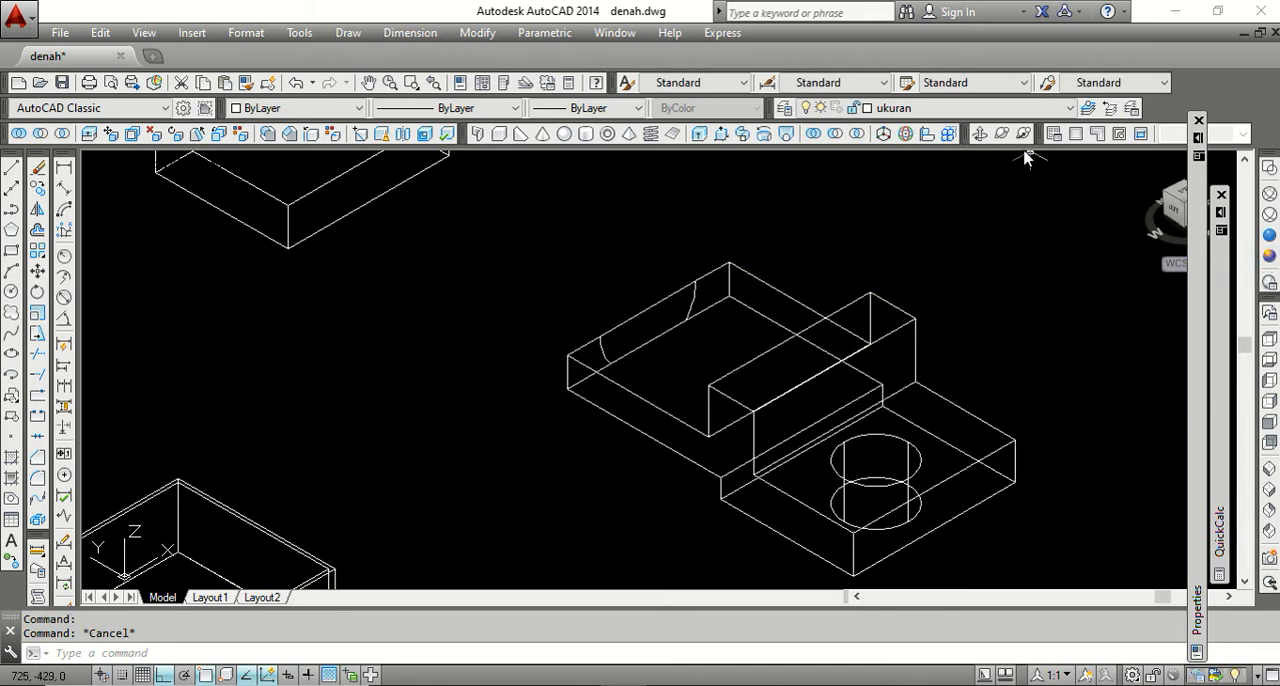
Orbit to face the imprinted end and Presspull the area between the arc segments inward toward the raised rib to cut an open slot.
left_click(980, 136)
left_click_drag(766, 380, 918, 382)
right_click(692, 430)
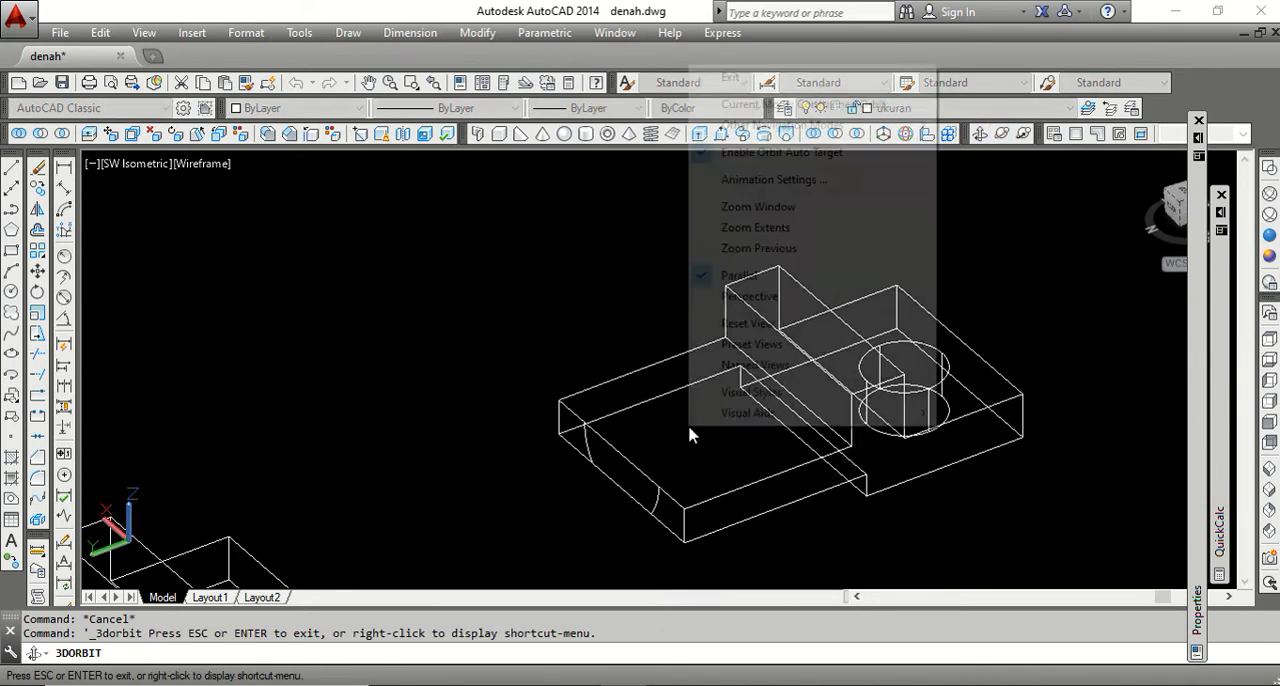
left_click(724, 78)
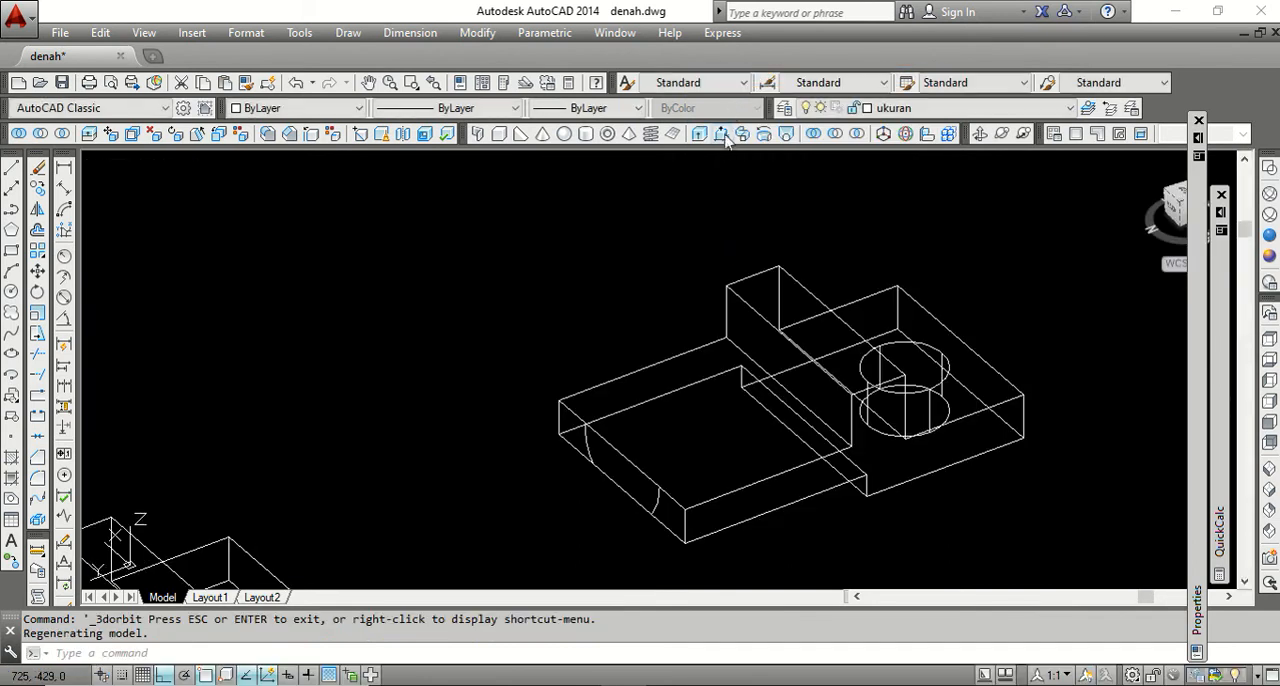
left_click(722, 135)
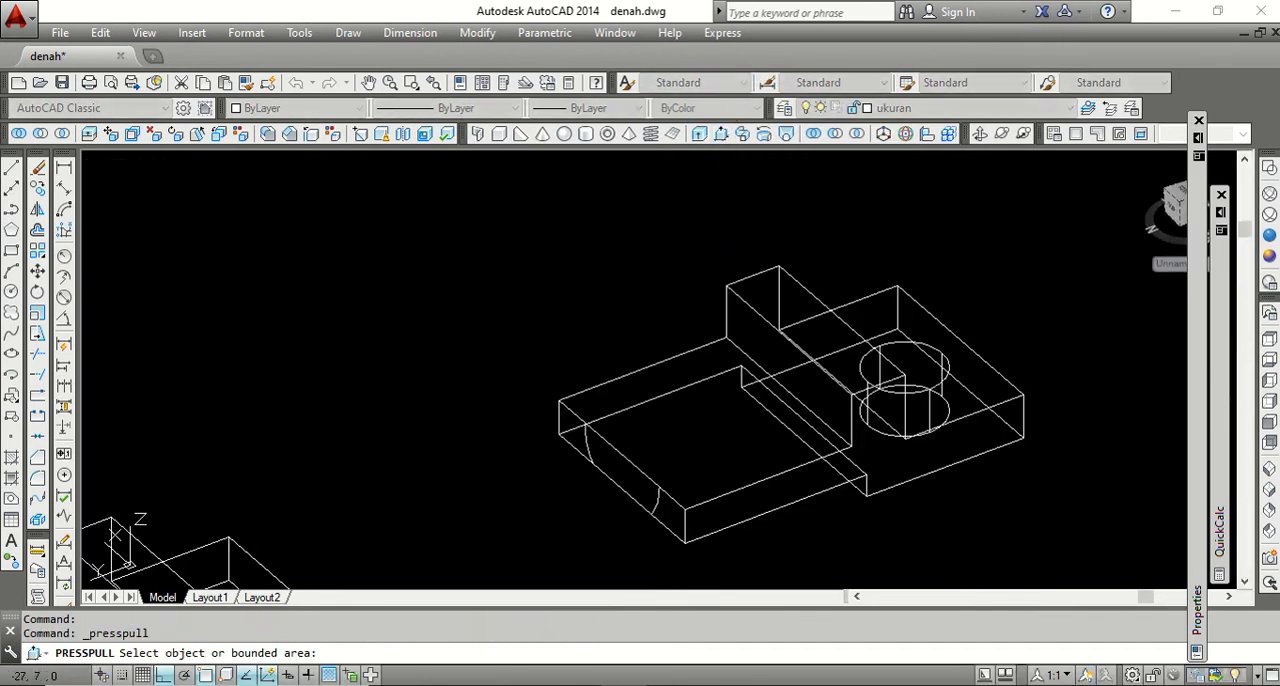
left_click(615, 470)
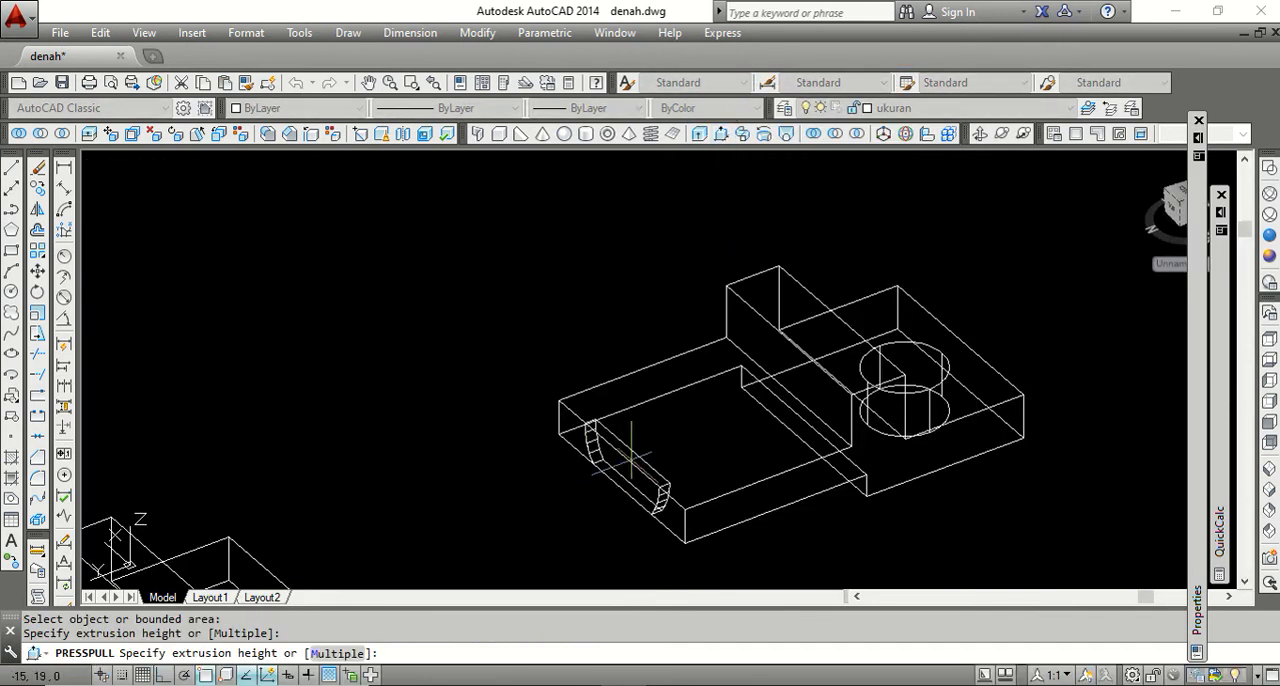
left_click(706, 430)
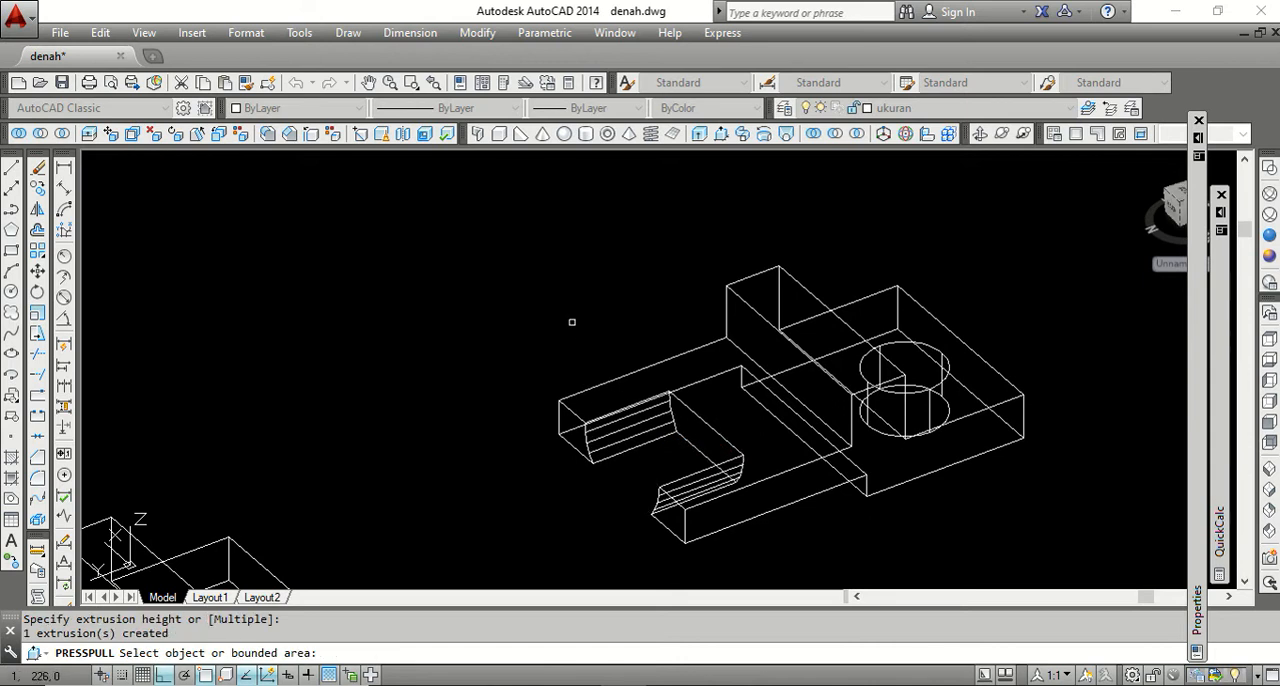
key("Return")
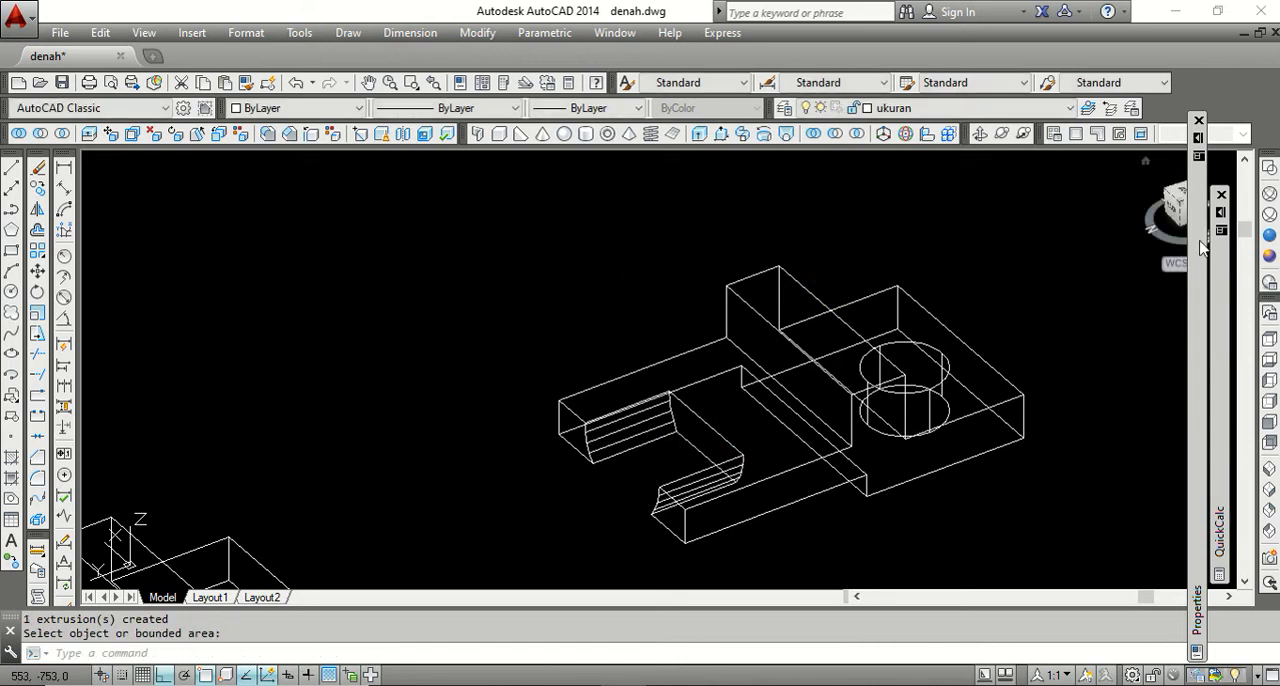
Examine the slot and hole of the stepped solid in the Conceptual visual style while orbiting the model.
left_click(1268, 256)
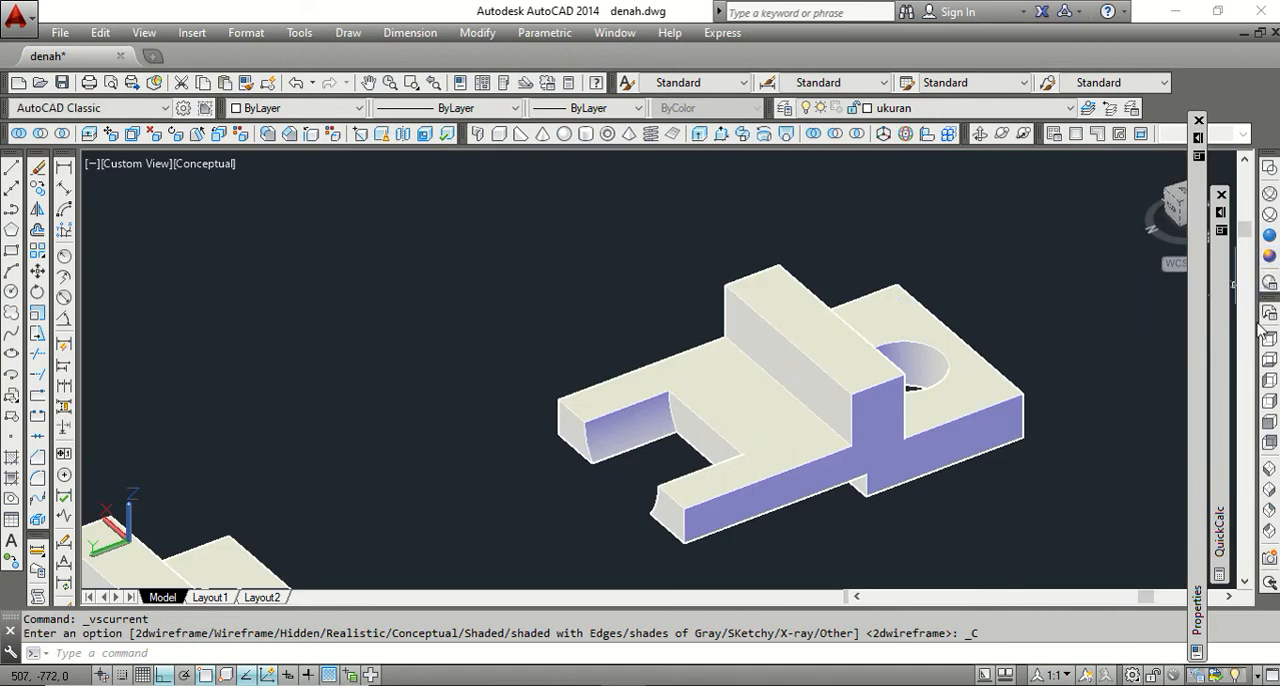
left_click(982, 137)
mouse_move(743, 371)
left_mouse_down()
mouse_move(811, 289)
mouse_move(728, 349)
mouse_move(609, 406)
mouse_move(631, 397)
mouse_move(600, 394)
mouse_move(650, 354)
left_mouse_up()
scroll(650, 354, "down", 5)
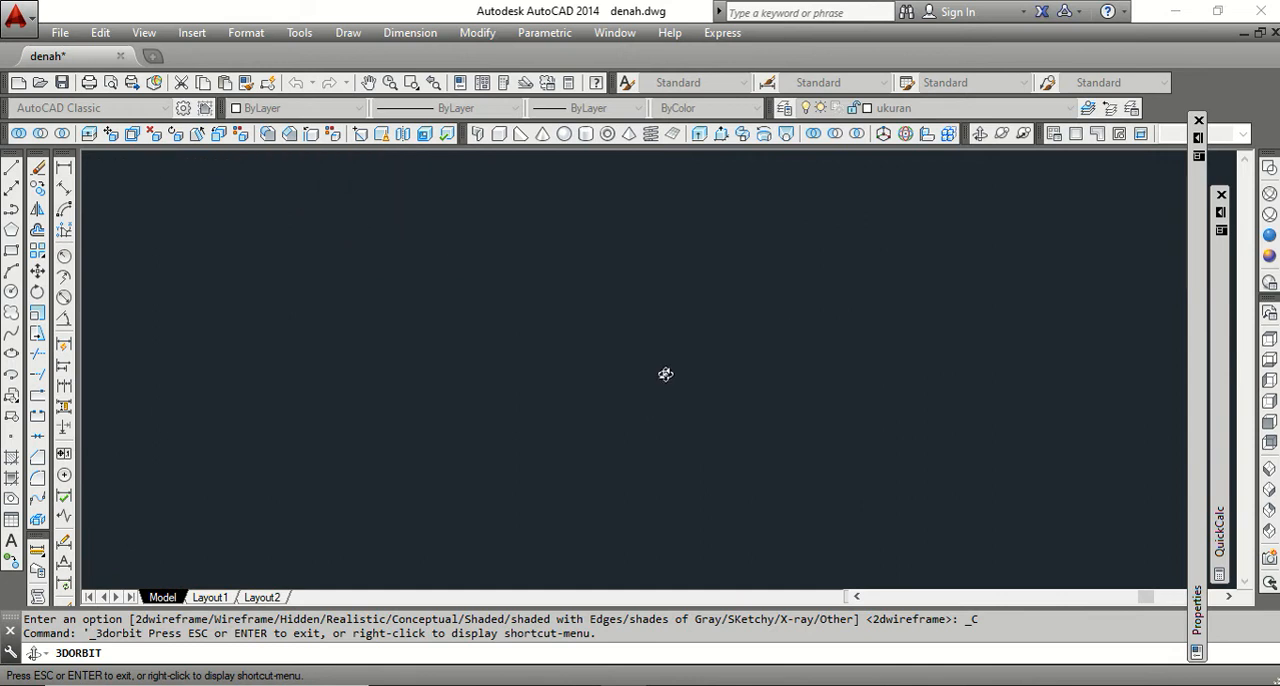
right_click(660, 332)
left_click(678, 336)
scroll(743, 388, "up", 4)
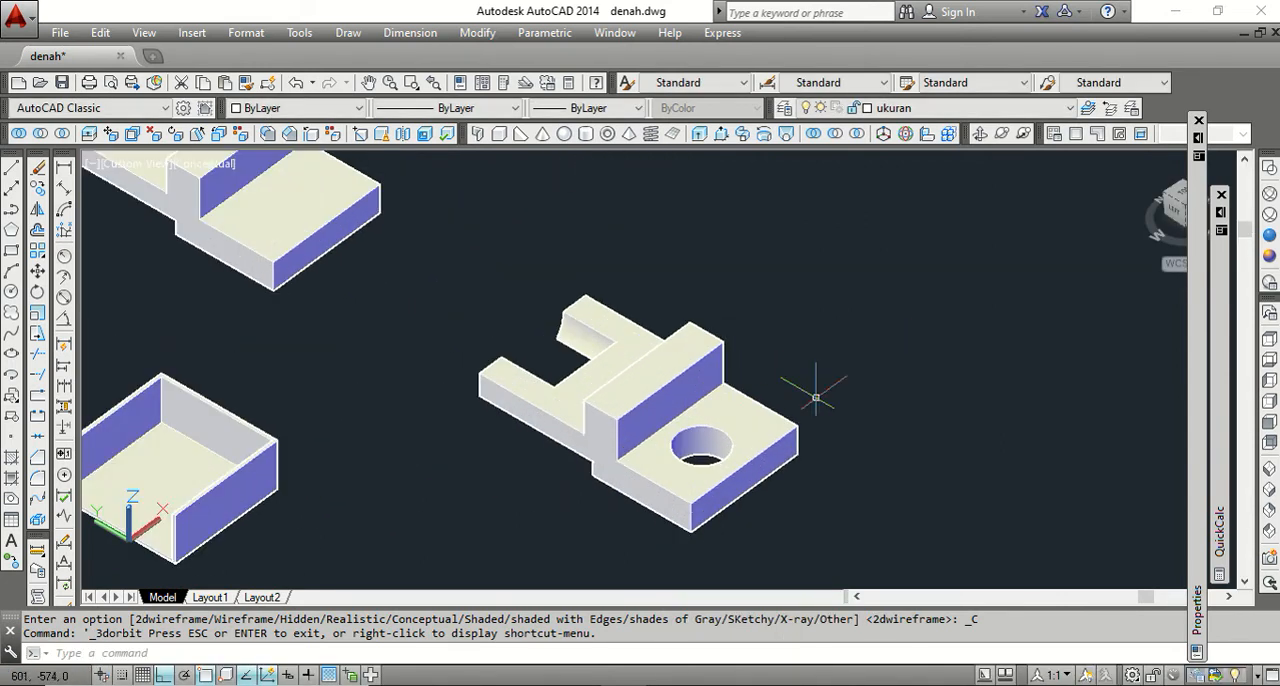
Return the model to the 2D wireframe visual style.
left_click(1268, 172)
scroll(830, 290, "down", 5)
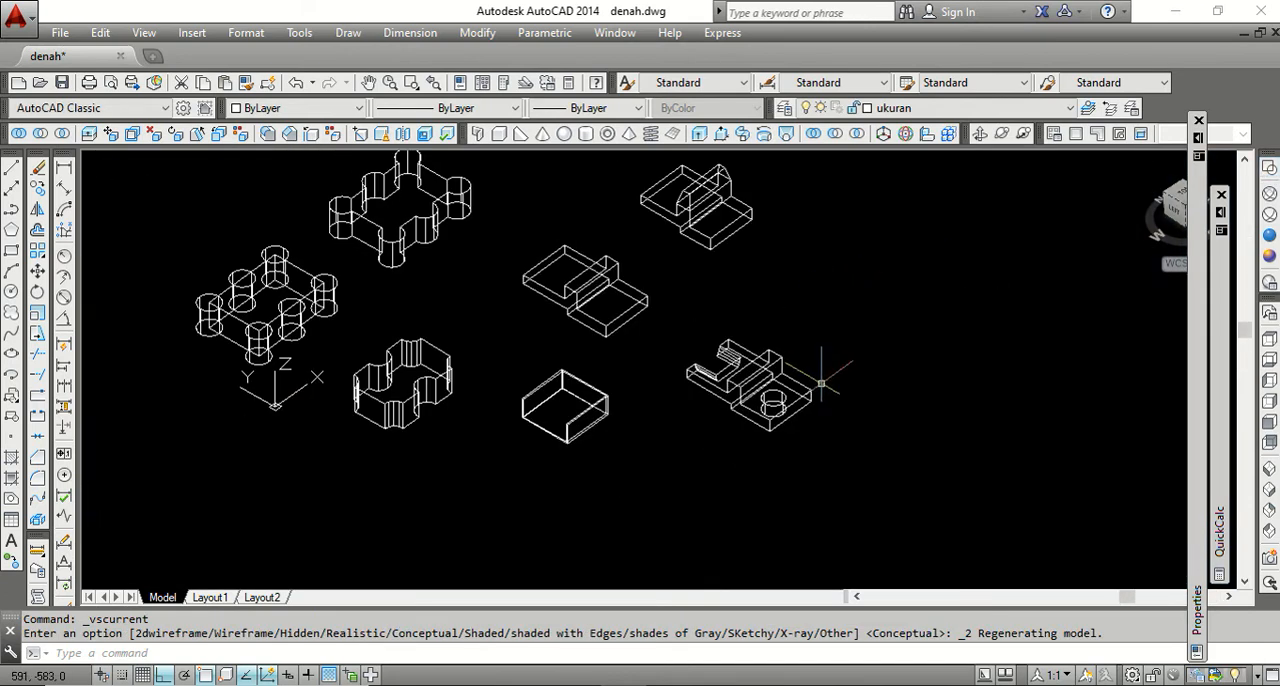
scroll(805, 295, "down", 4)
scroll(800, 355, "up", 4)
scroll(790, 360, "down", 3)
scroll(831, 265, "up", 5)
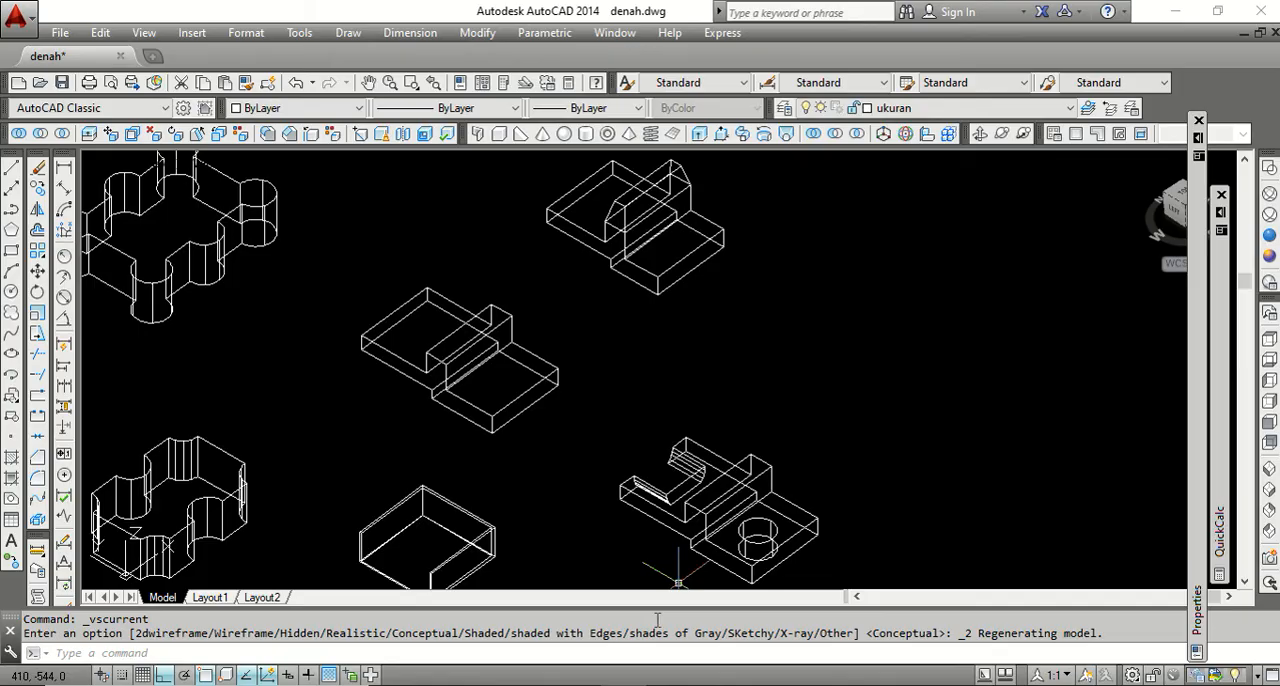
Switch to the Word outline, highlight the COPY EDGES item under 3D SOLID EDITING, and return to the AutoCAD drawing.
key("alt+Tab")
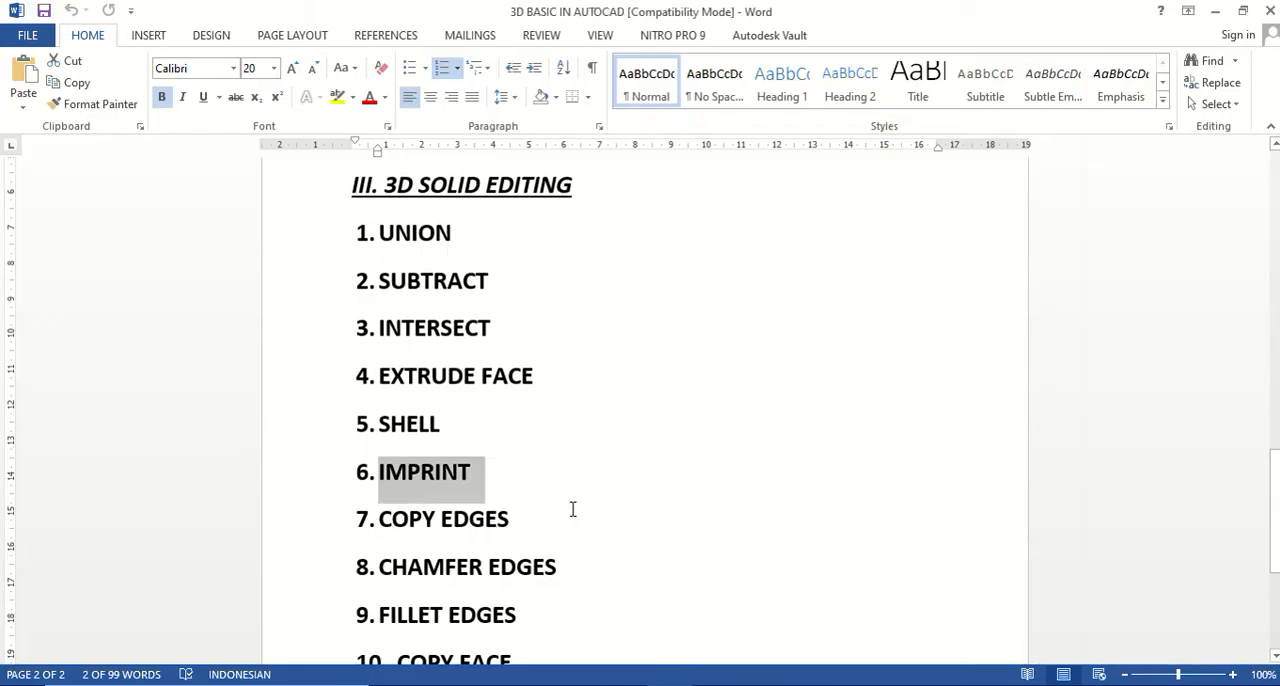
scroll(560, 505, "down", 3)
left_click_drag(526, 437, 390, 436)
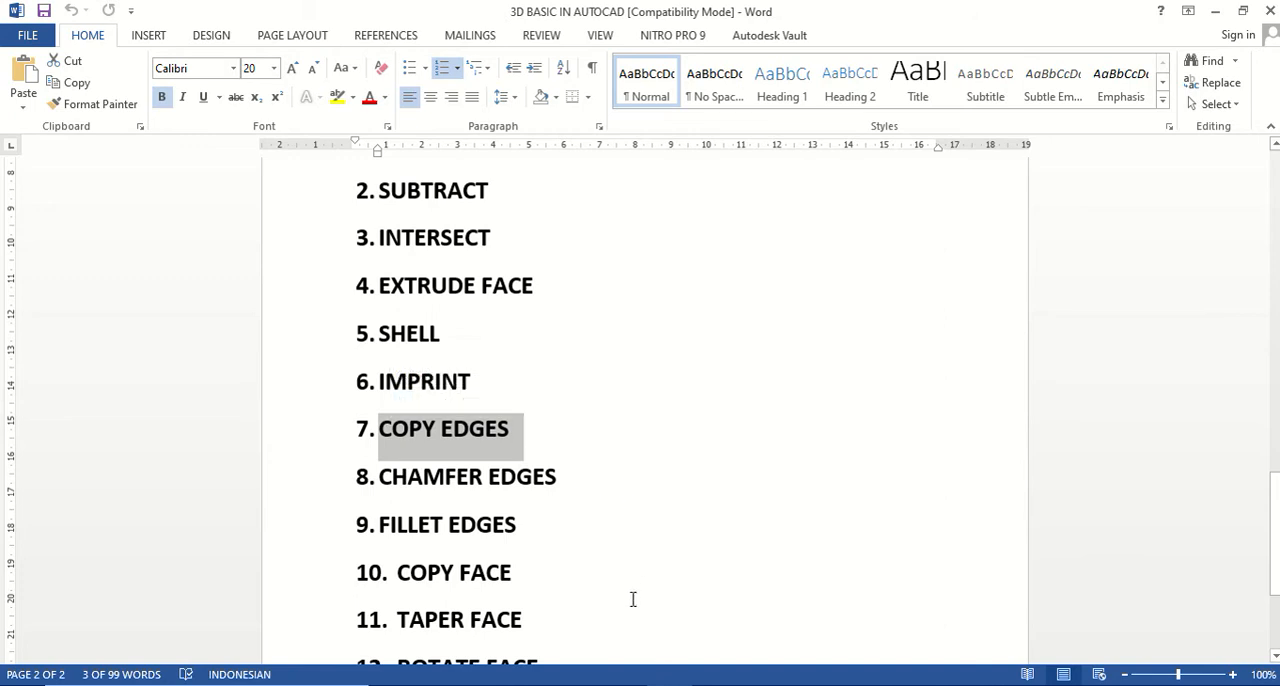
mouse_move(628, 684)
left_click(642, 658)
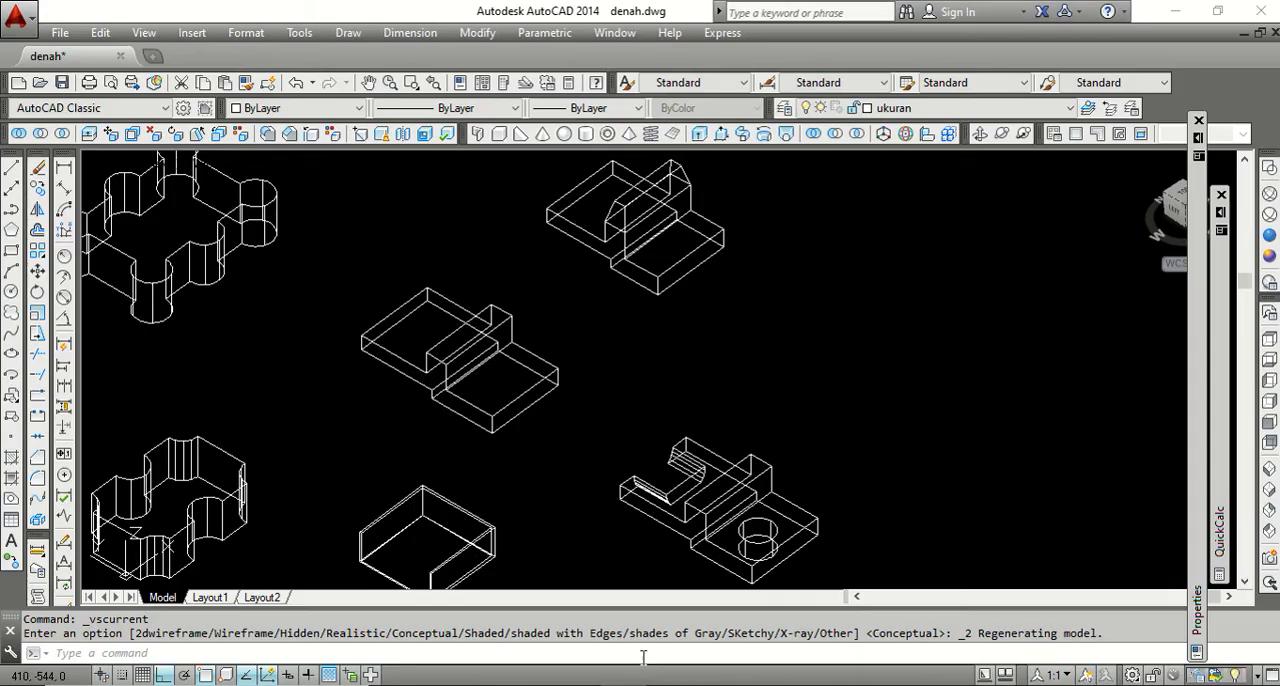
scroll(770, 280, "down", 2)
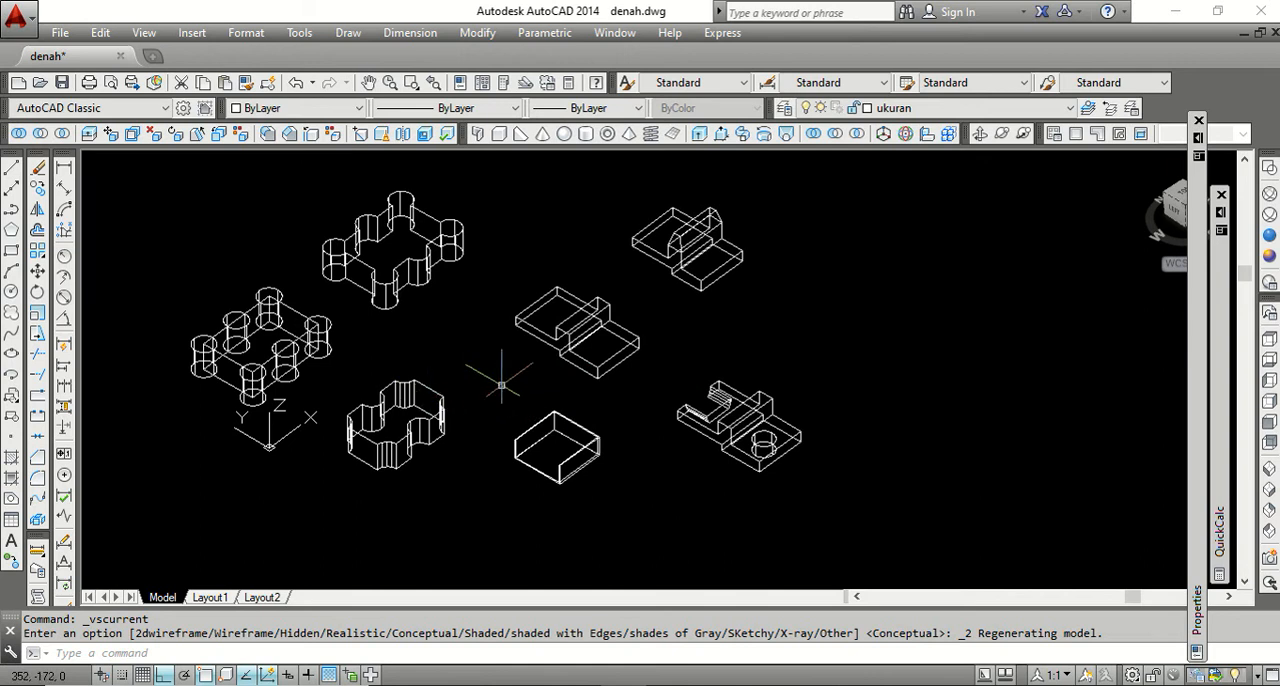
Draw a rectangle in the empty area in front of the shelled box and the slotted solid.
scroll(530, 342, "up", 2)
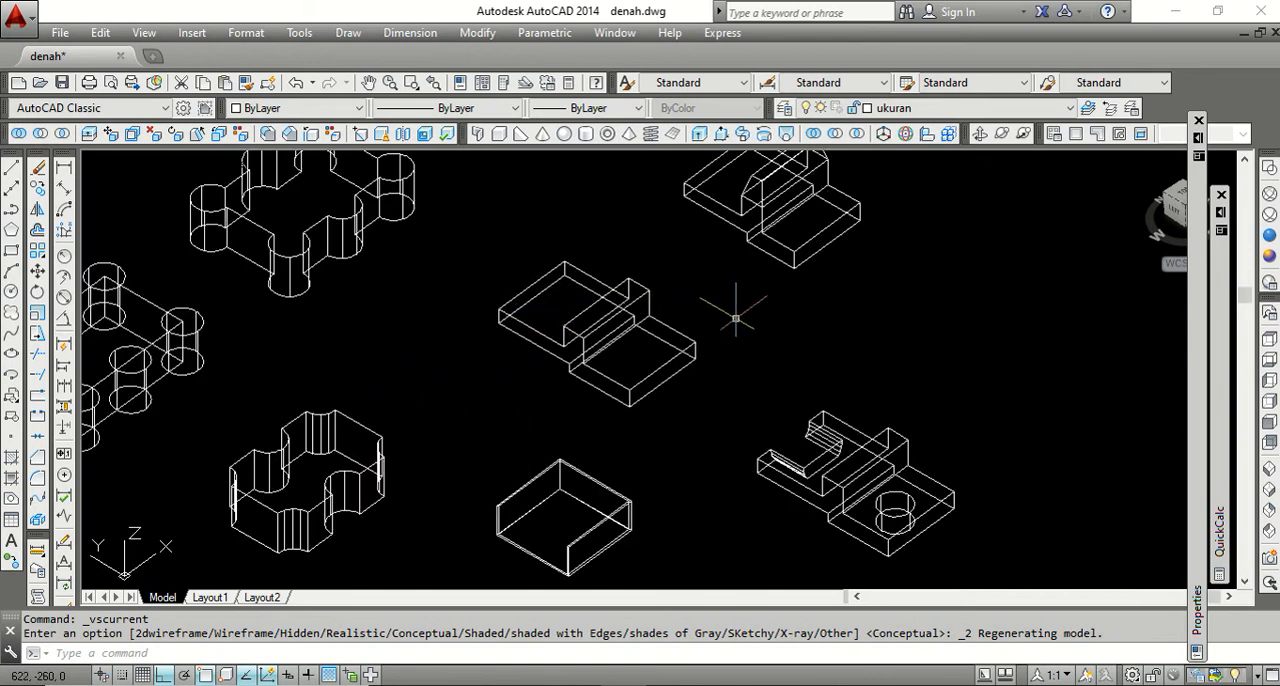
scroll(737, 310, "down", 2)
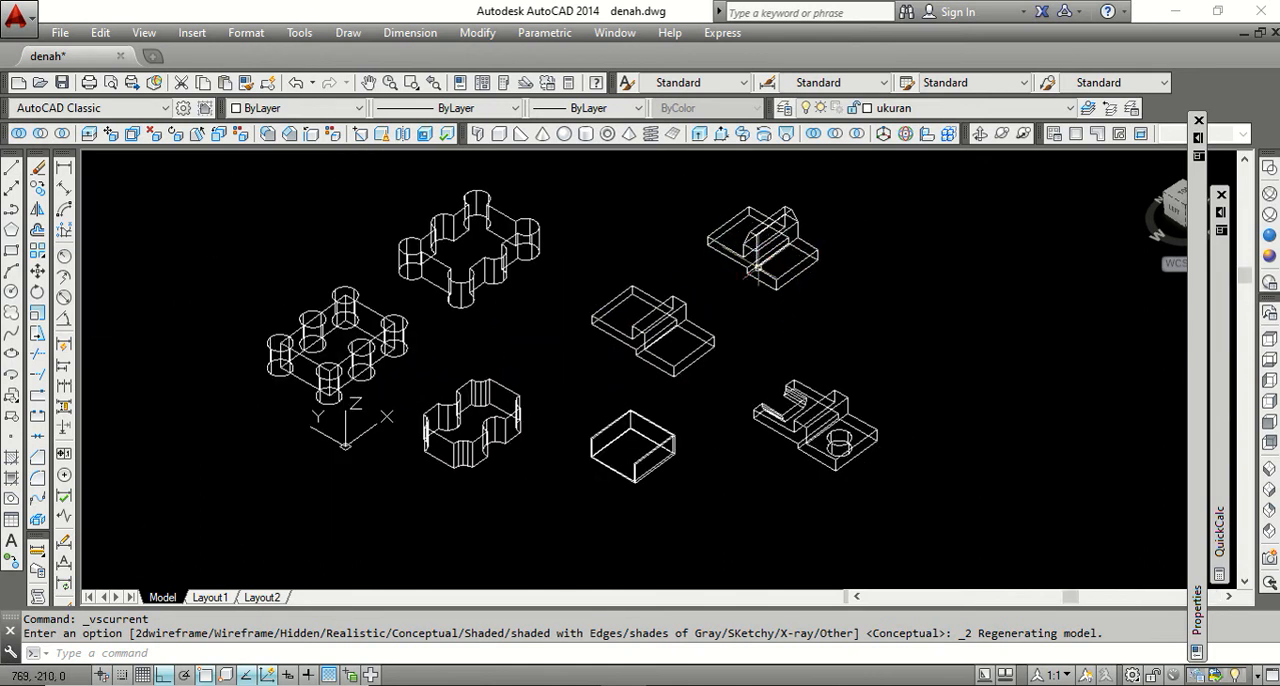
scroll(785, 252, "up", 3)
scroll(742, 265, "down", 4)
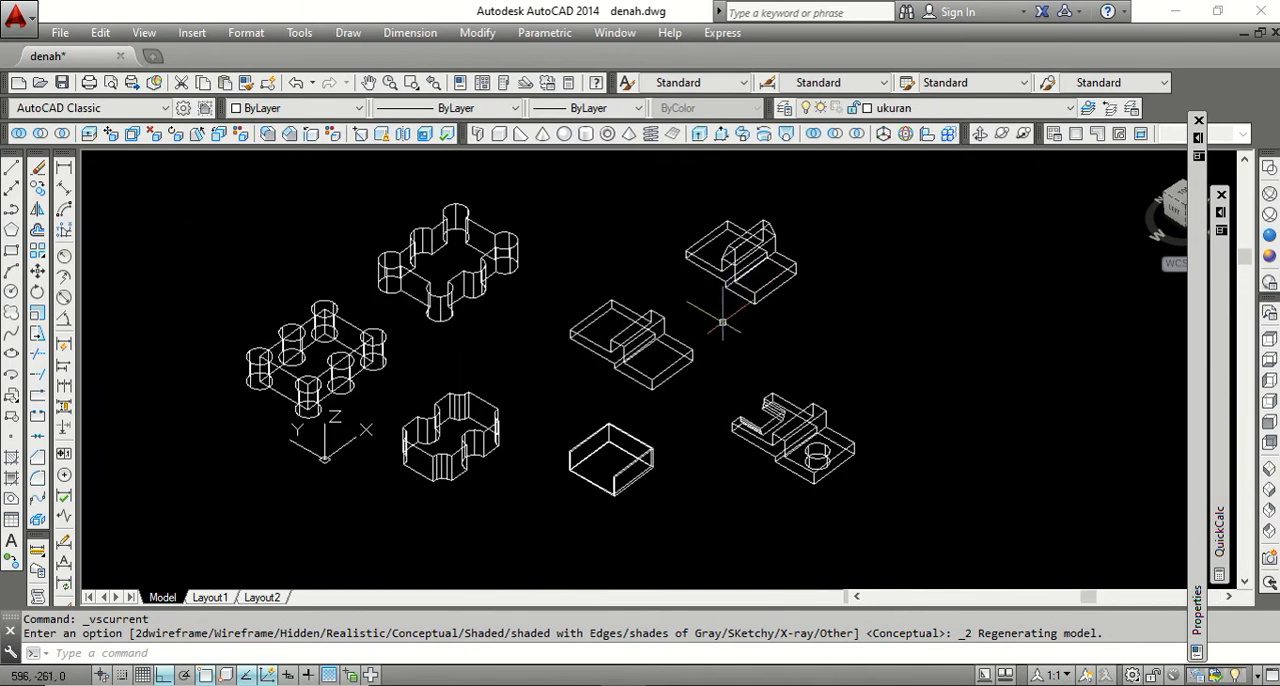
scroll(722, 322, "down", 2)
scroll(705, 460, "up", 2)
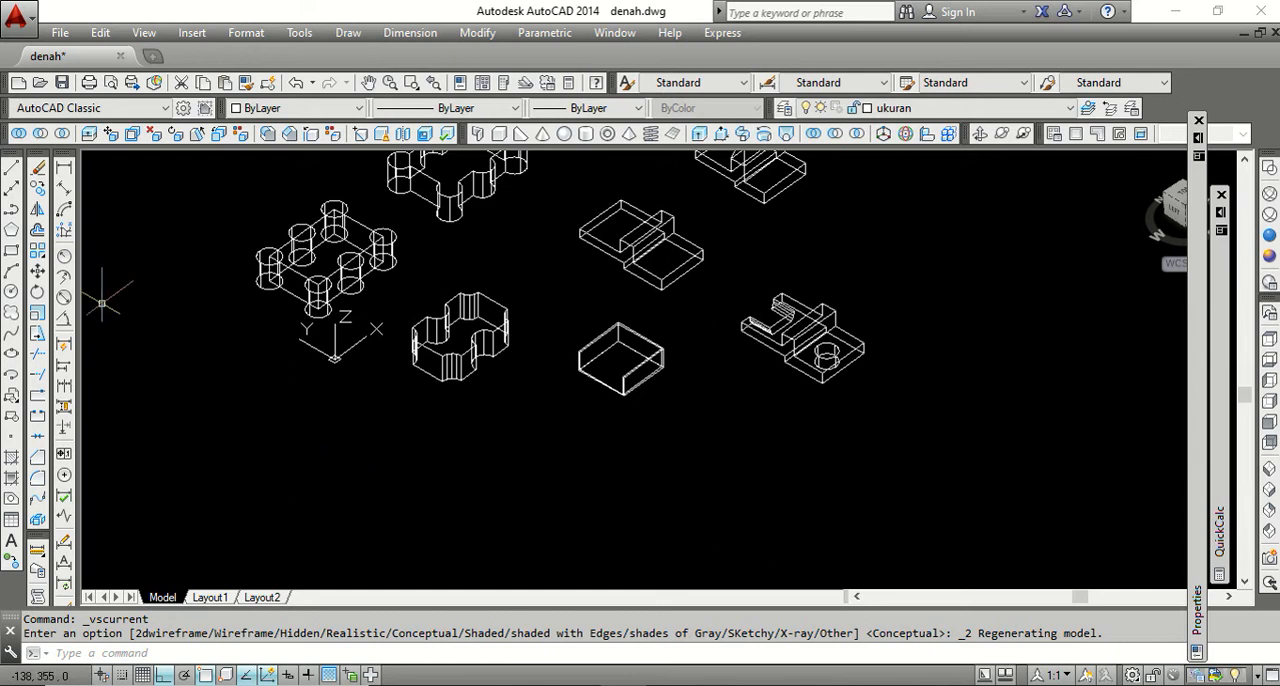
left_click(706, 410)
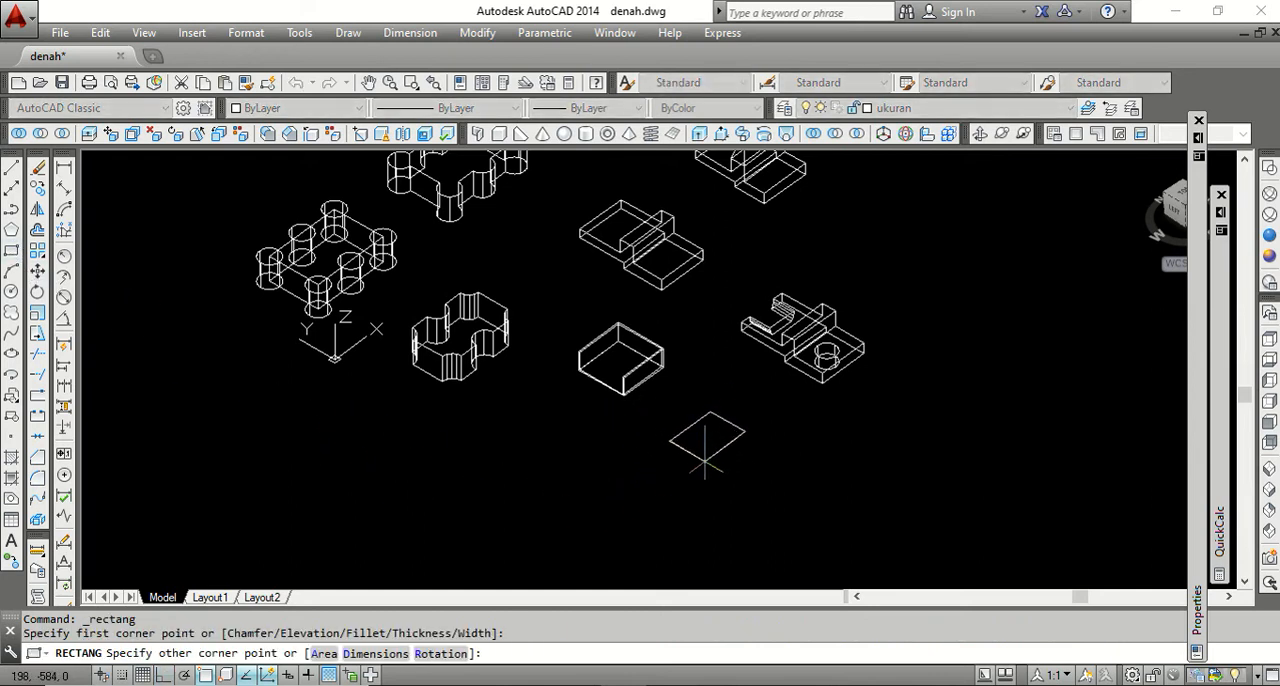
left_click(729, 482)
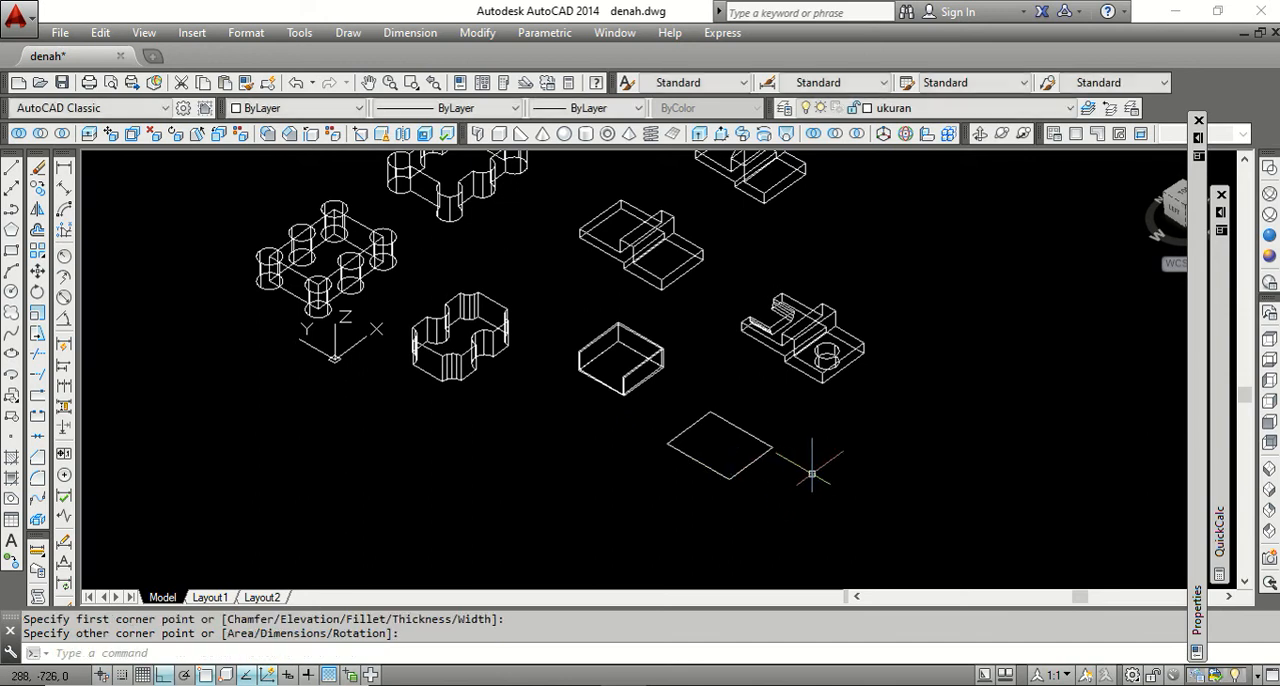
Extrude the new rectangle upward about 48 units into a solid block.
left_click(699, 134)
left_click(746, 460)
scroll(747, 458, "up", 4)
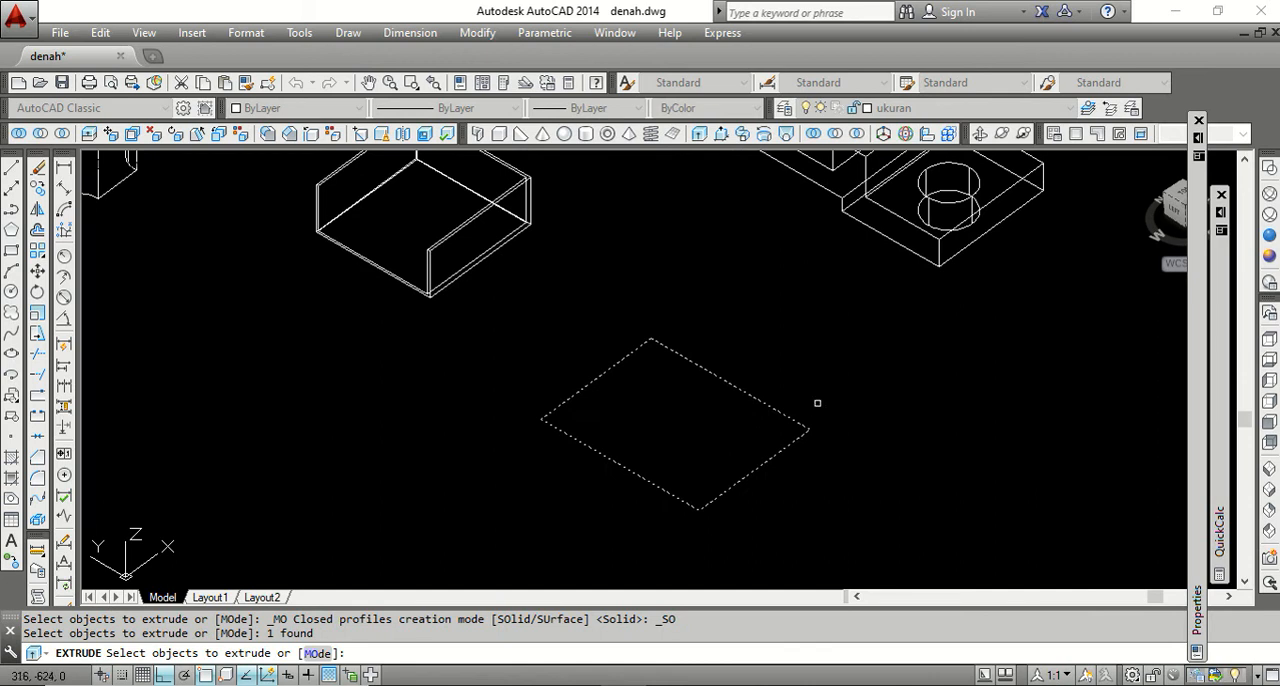
right_click(817, 403)
left_click(840, 397)
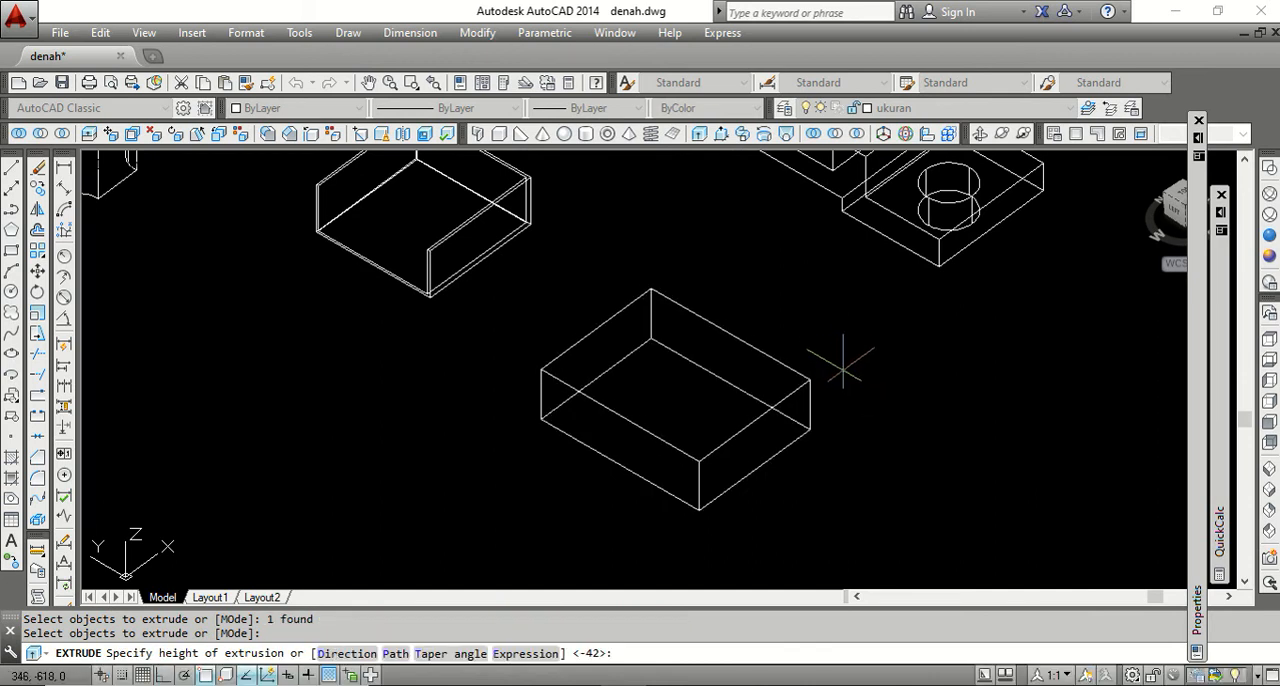
left_click(840, 362)
scroll(614, 343, "down", 3)
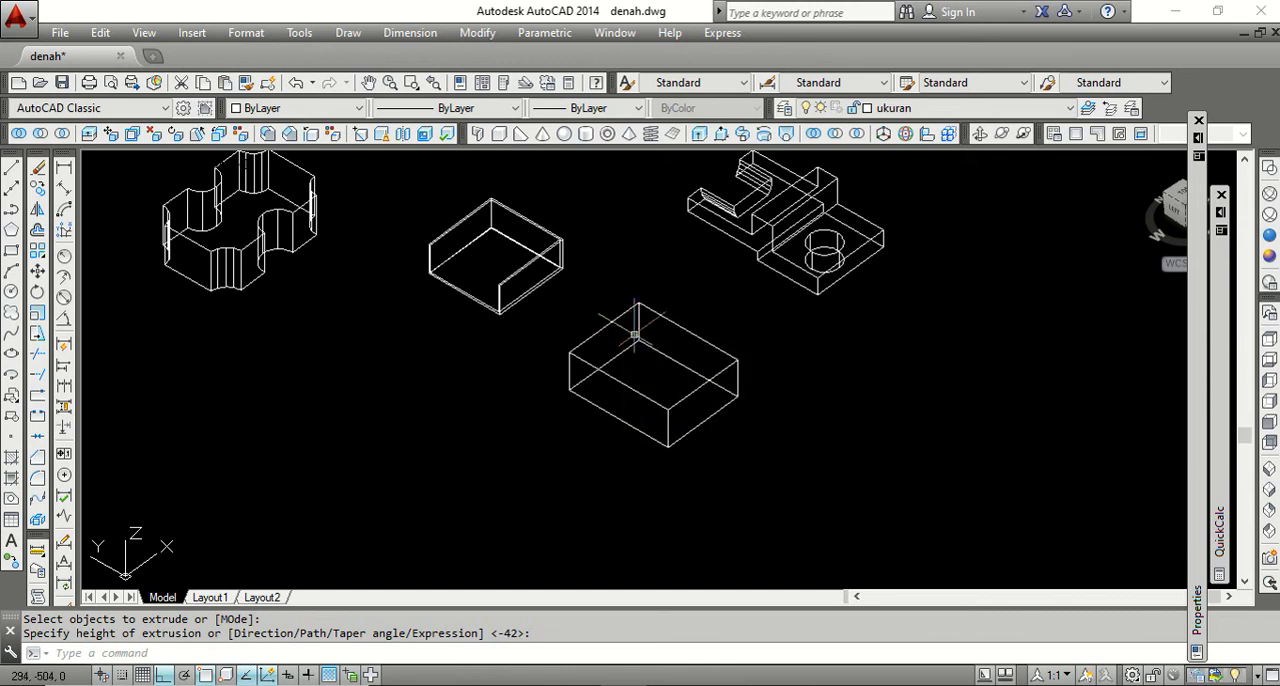
Use Copy Edges to copy the block's short rear top edge about 24 units inward across the top face, using its endpoint as base point.
scroll(648, 318, "up", 2)
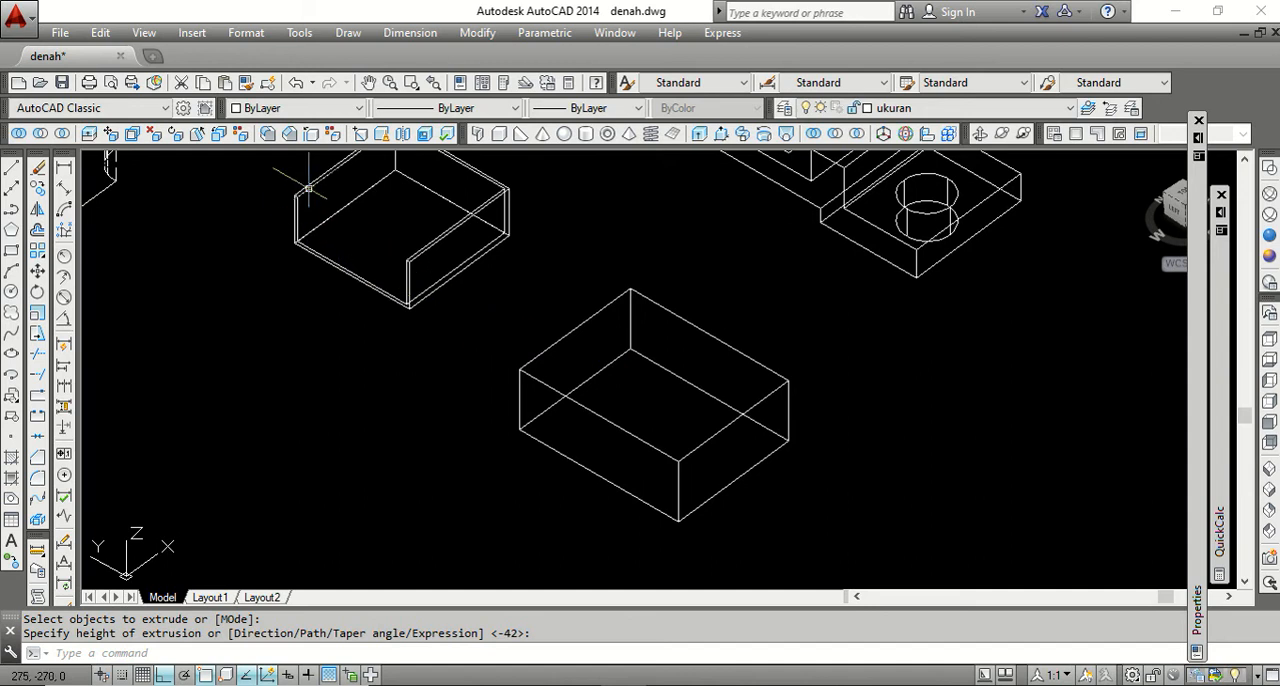
left_click(312, 134)
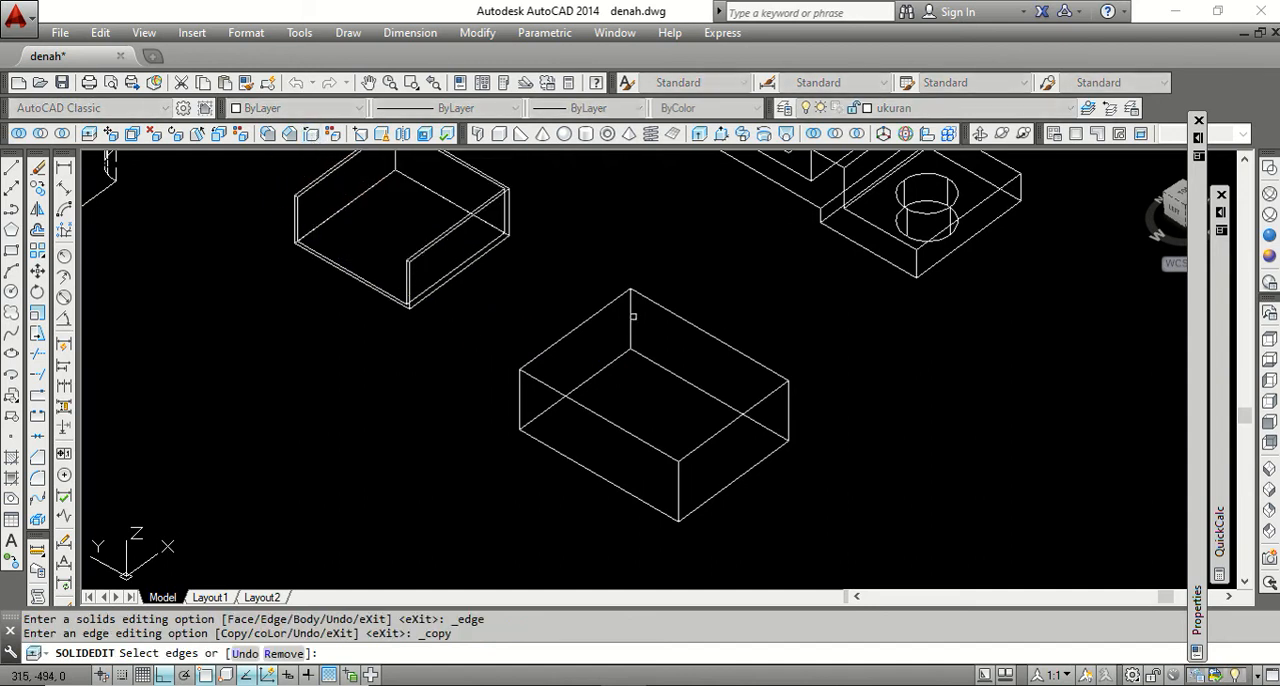
left_click(592, 317)
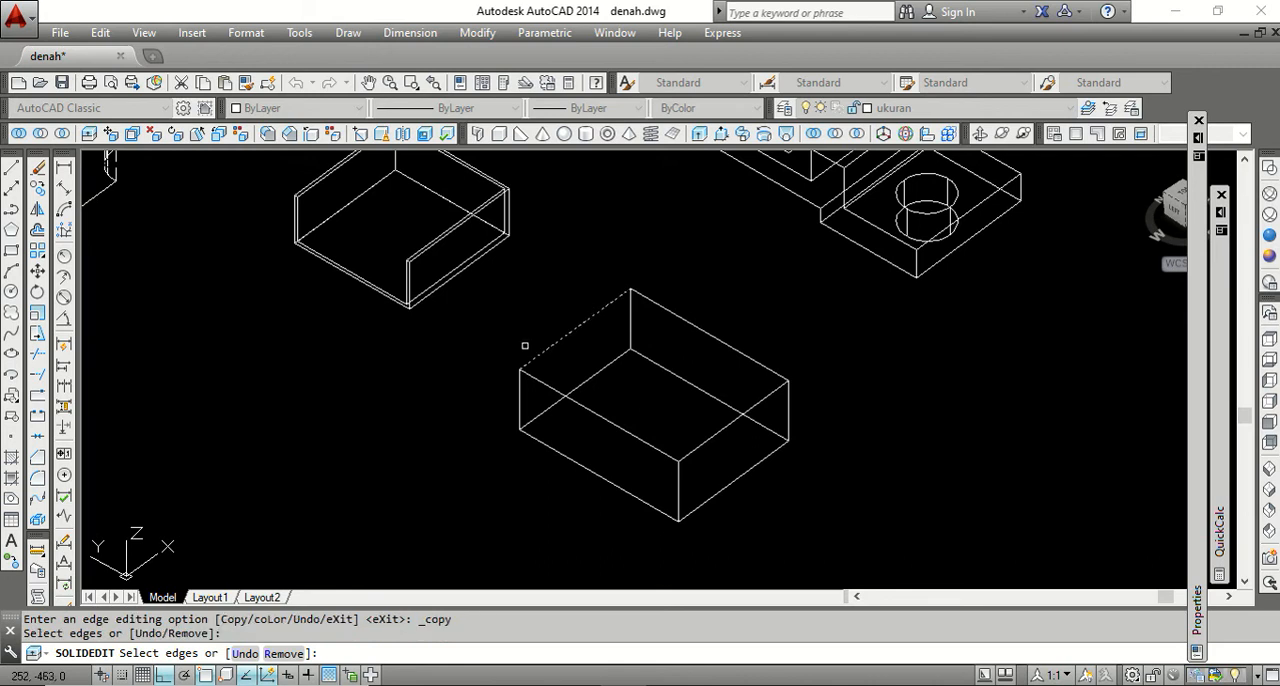
key("Return")
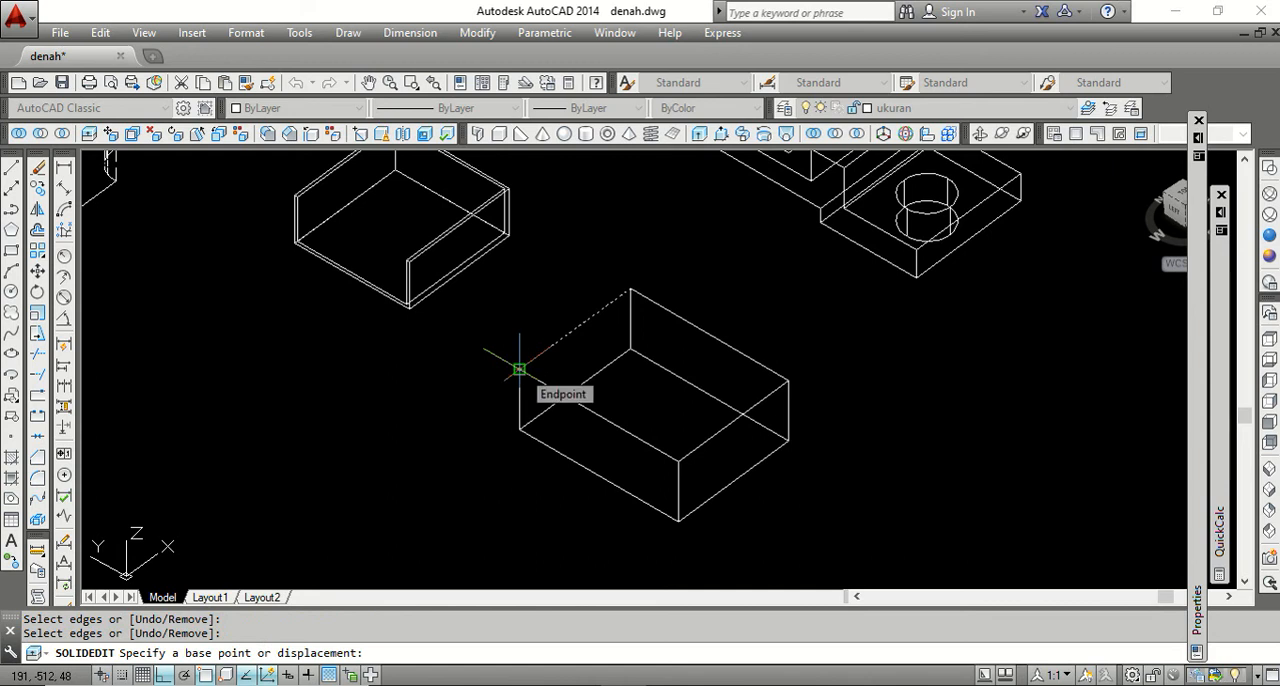
left_click(519, 369)
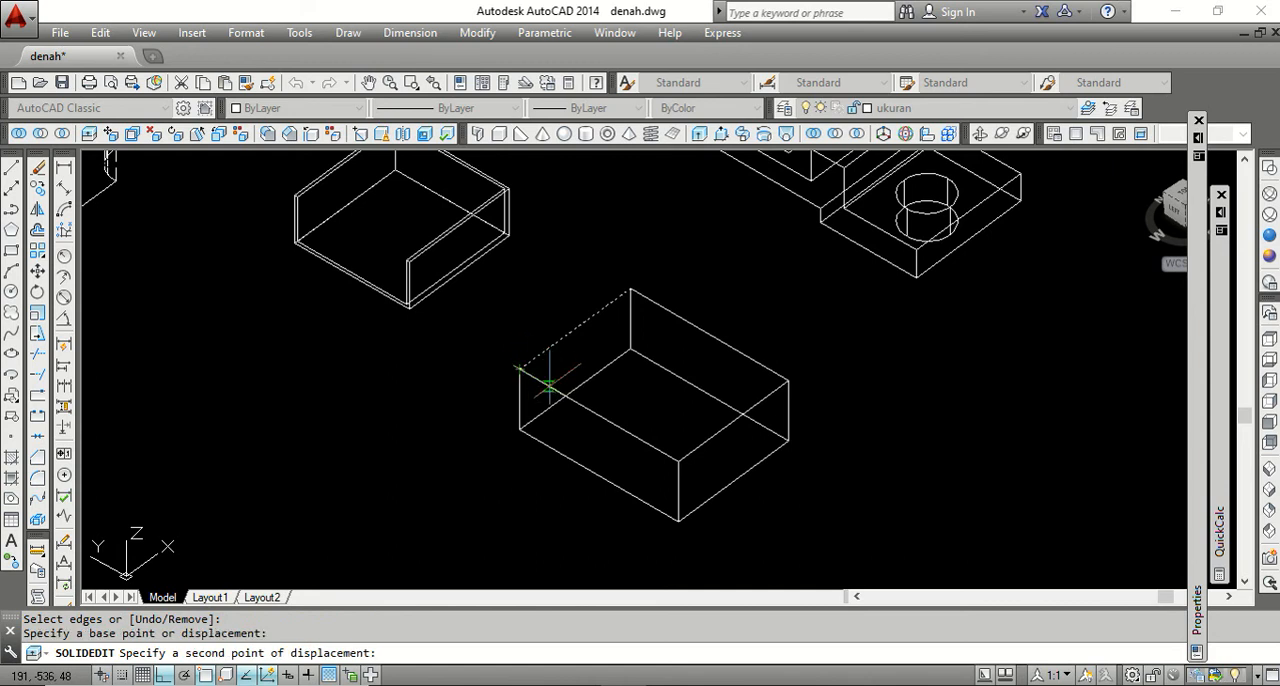
left_click(549, 385)
key("Return")
key("Return")
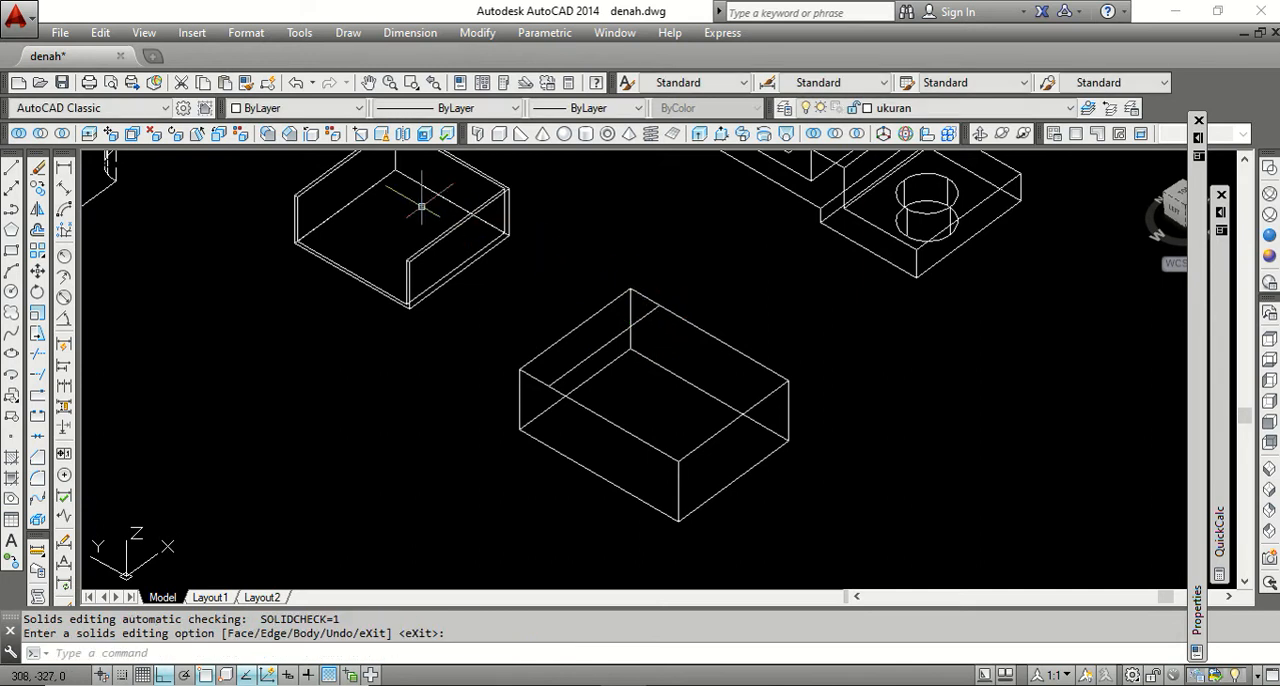
Copy the block's long rear top edge inward across the top face with Copy Edges, using the rear corner as base point.
left_click(315, 140)
left_click(681, 317)
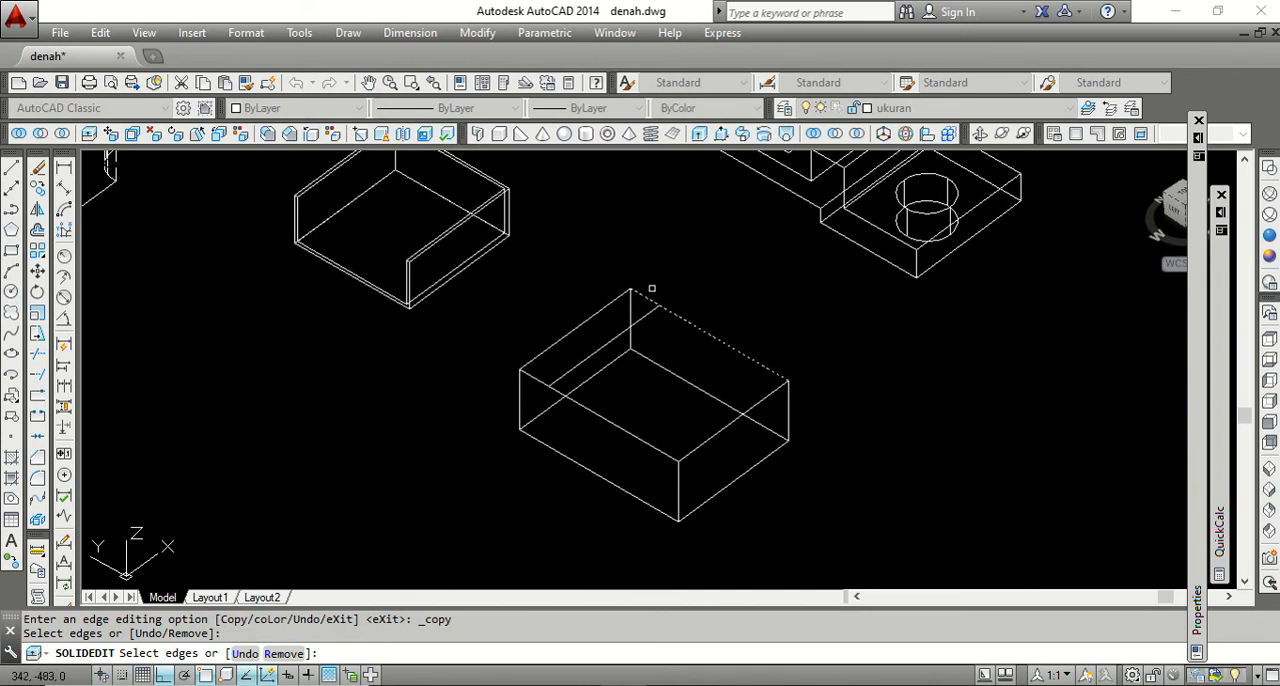
key("Return")
left_click(630, 290)
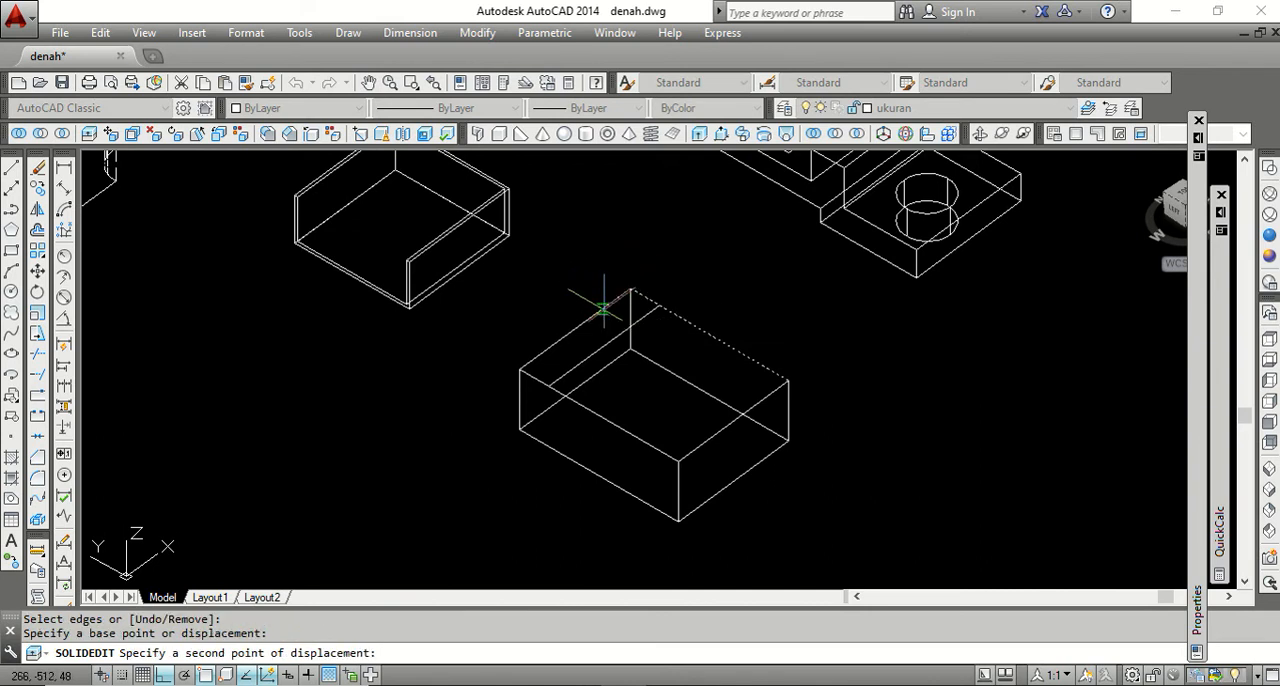
left_click(593, 288)
key("Return")
key("Return")
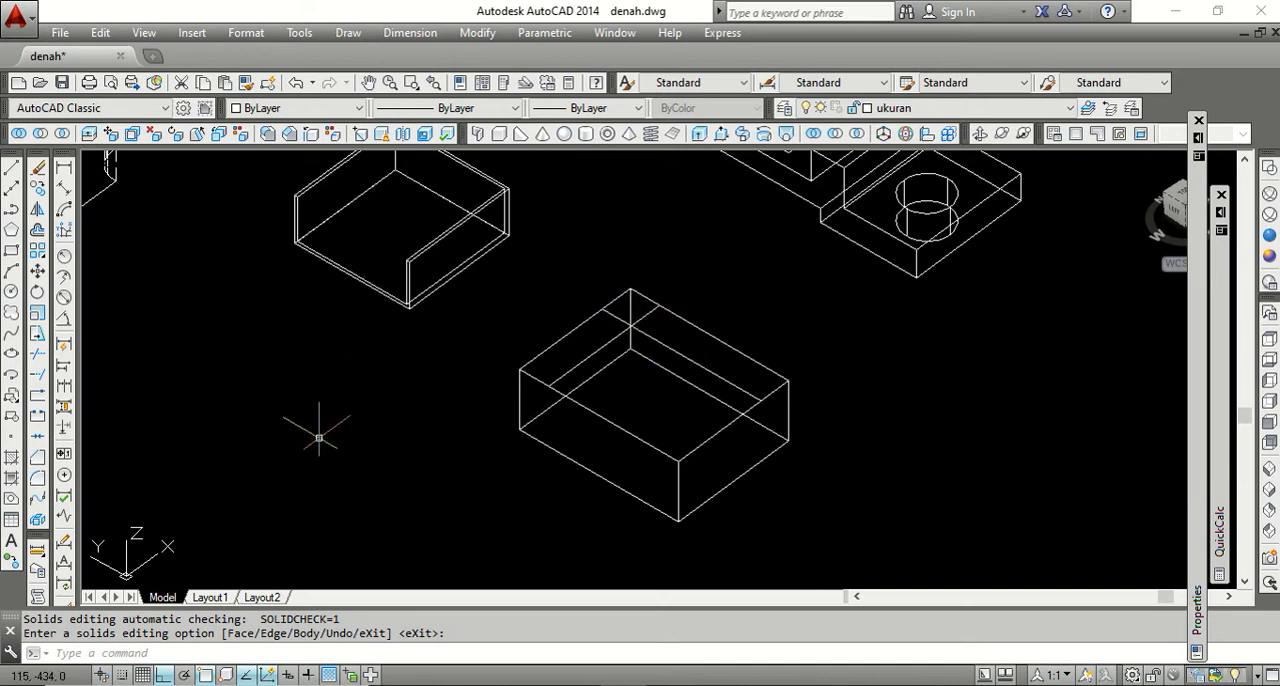
Trim both copied lines where they extend past their crossing near the block's rear corner.
left_click(40, 357)
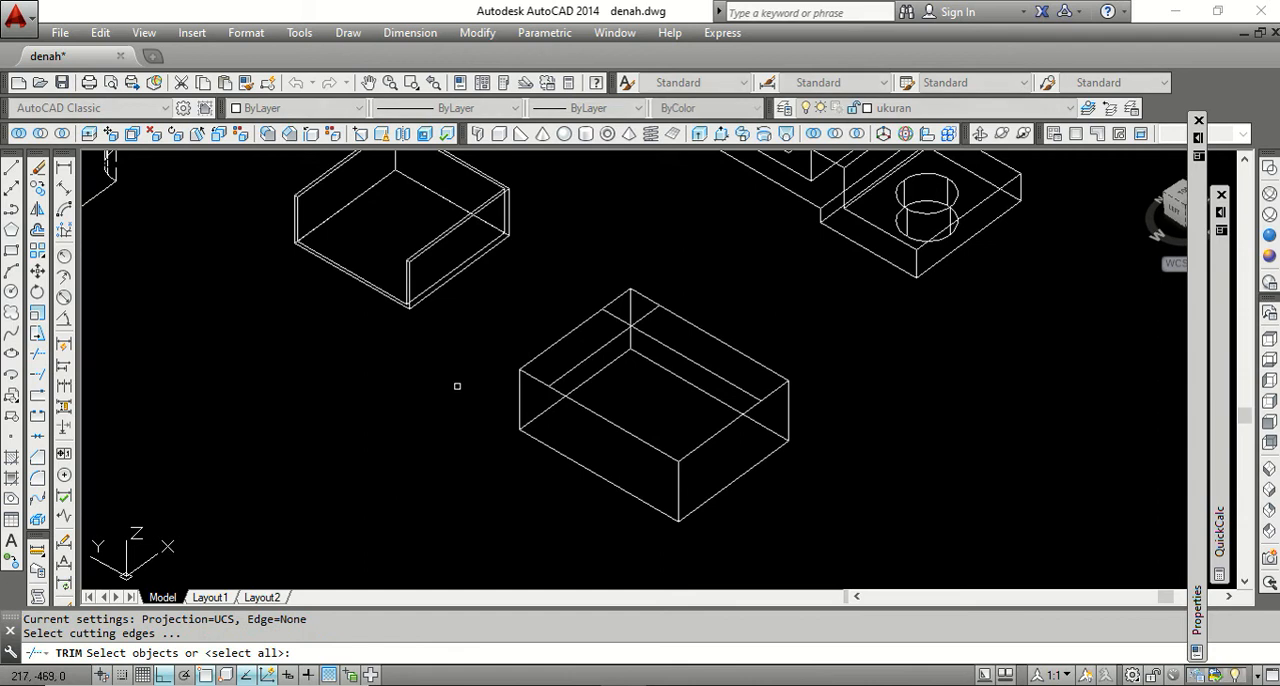
key("Return")
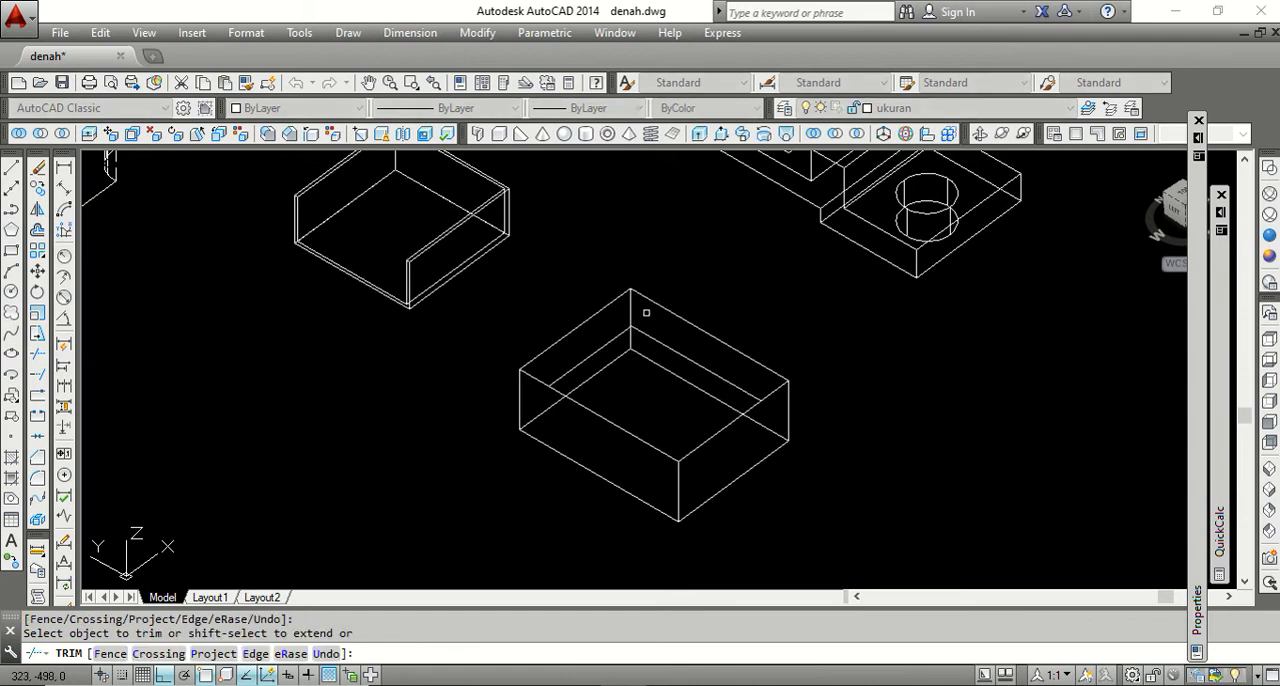
right_click(715, 274)
left_click(745, 286)
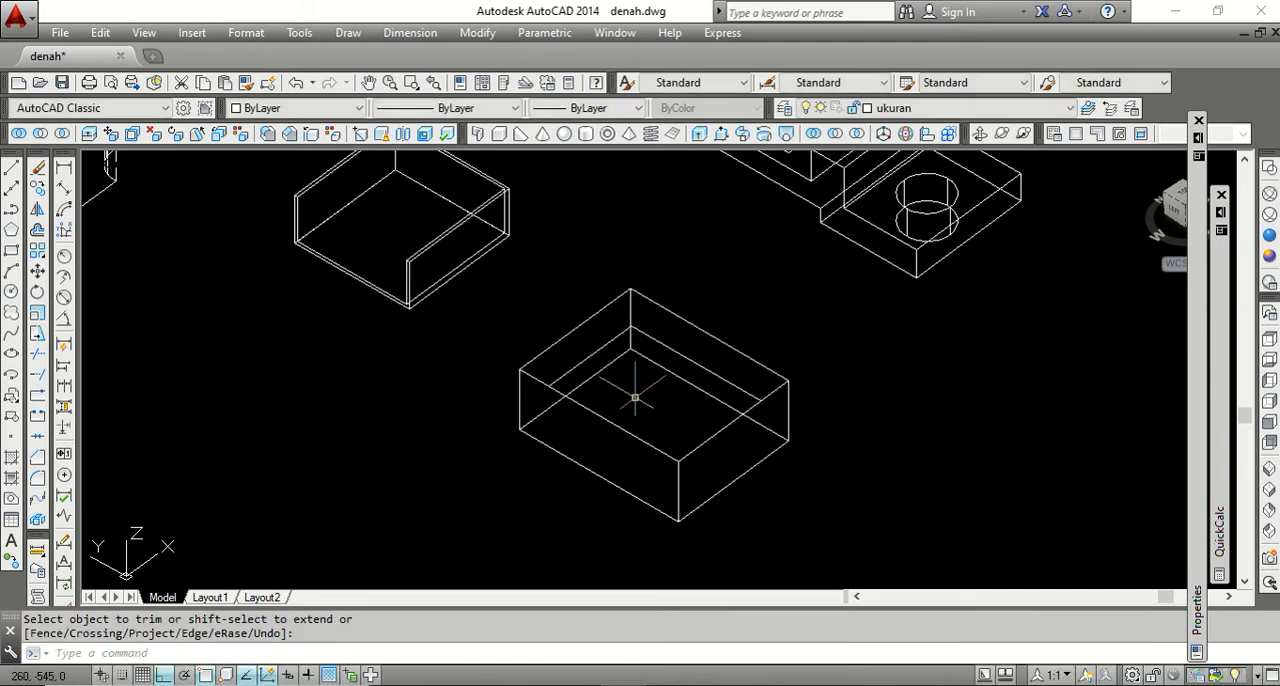
Presspull the top-face area enclosed by the copied edges downward to cut a recess that leaves an L-shaped rim.
left_click(722, 135)
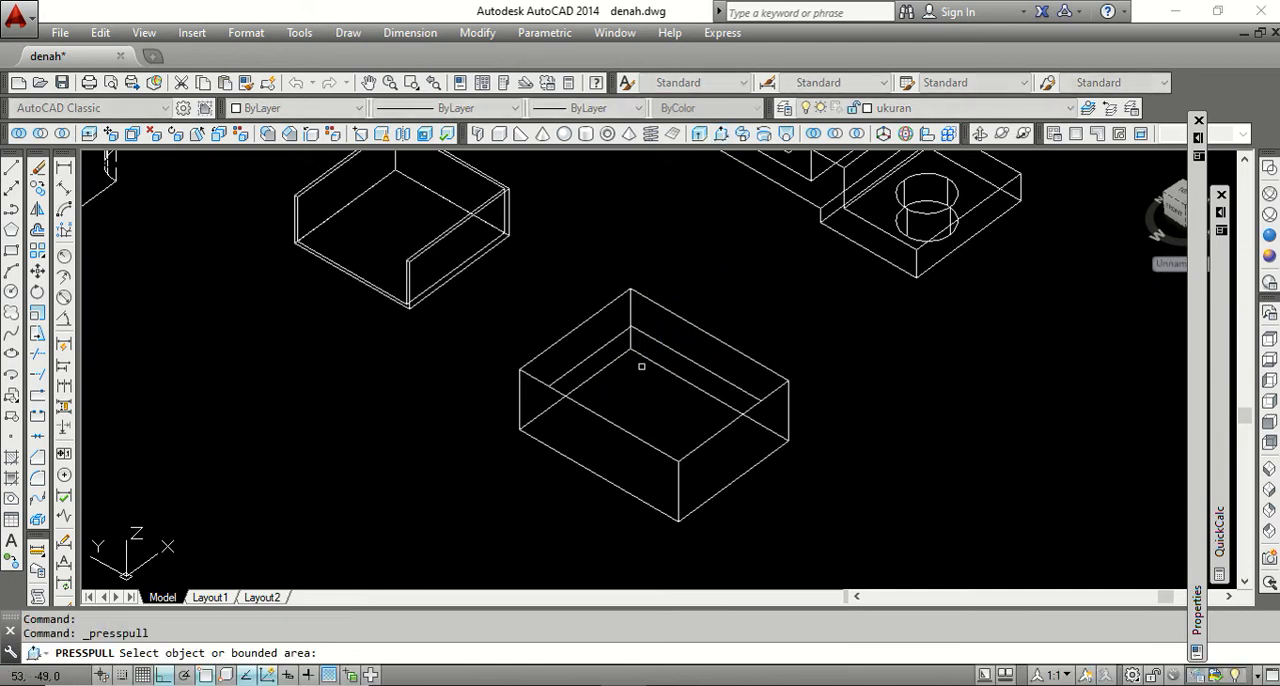
left_click(640, 385)
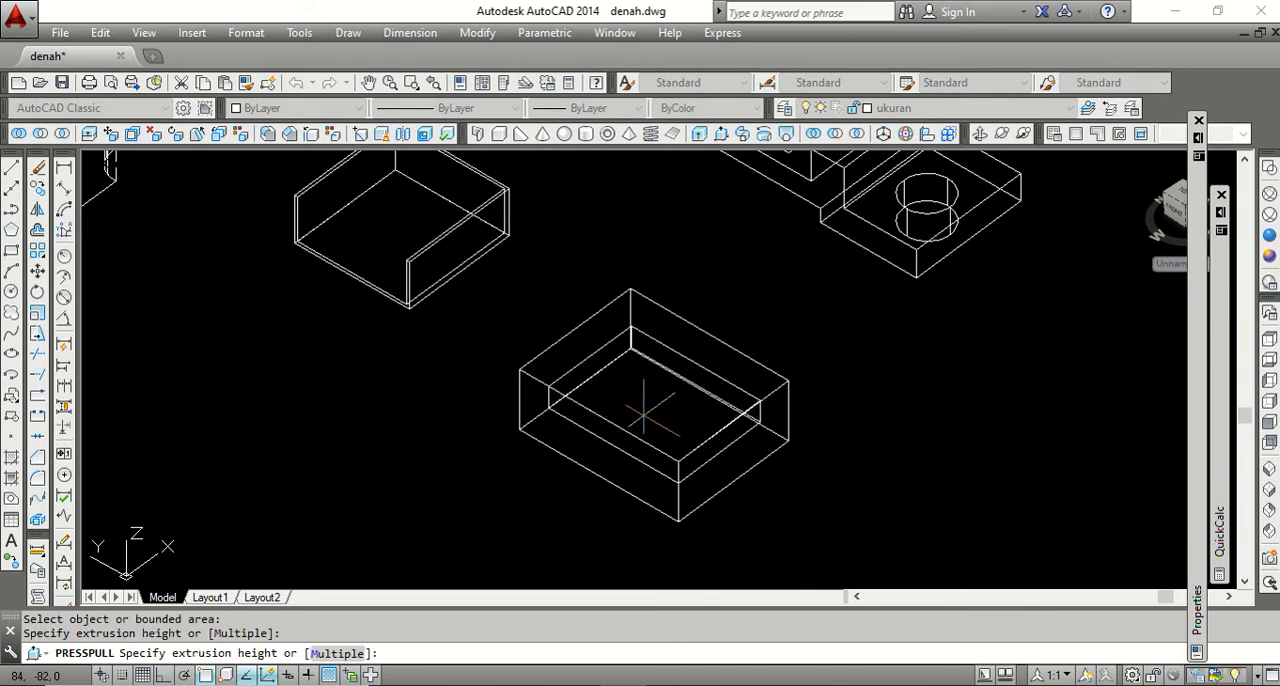
left_click(643, 410)
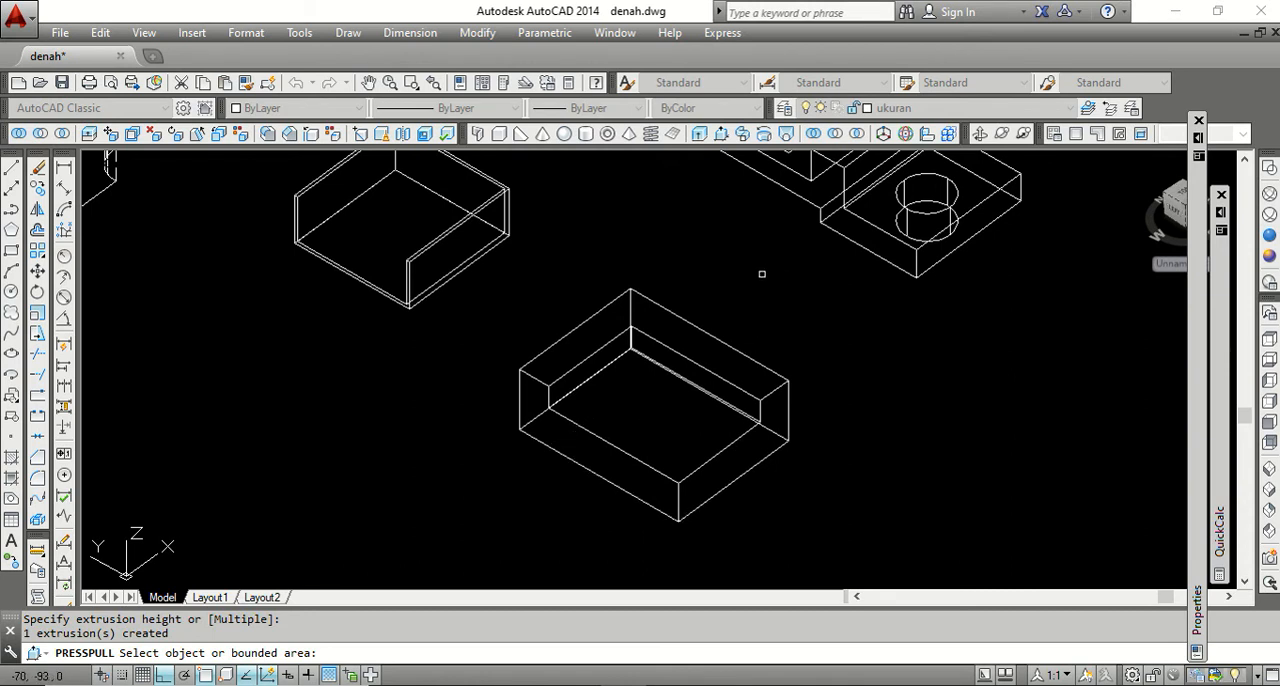
key("Return")
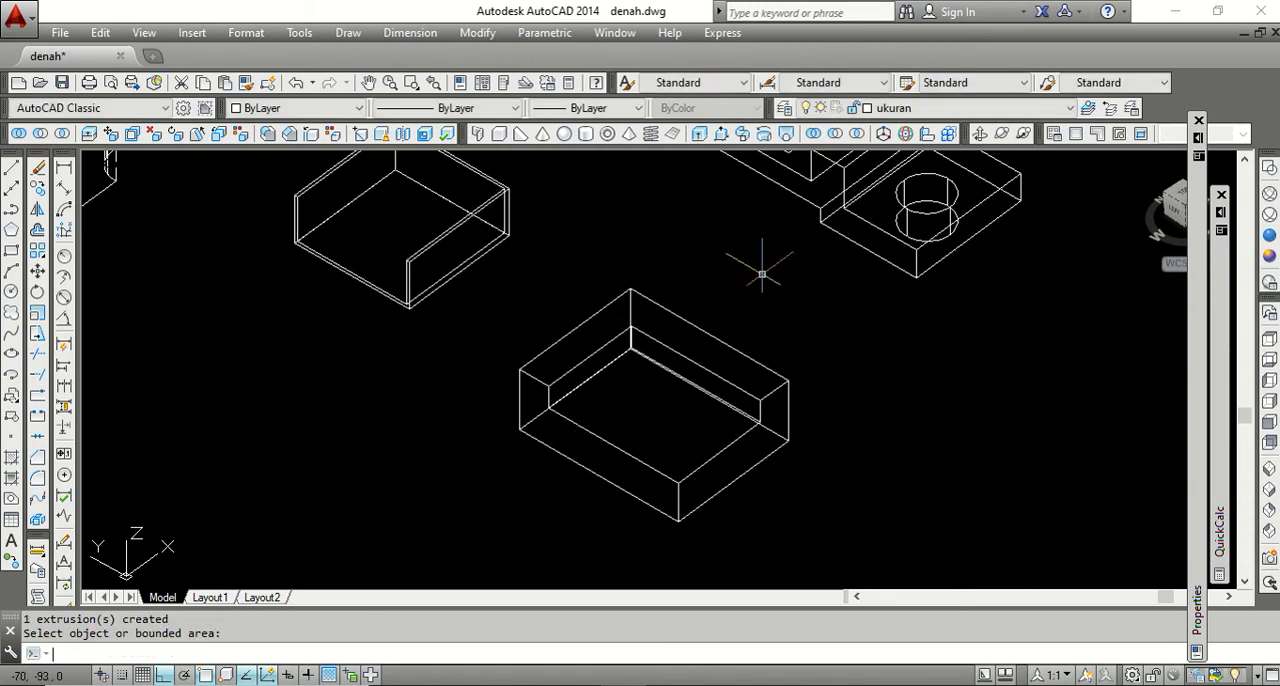
Examine the recessed block in the Conceptual visual style and return the model to 2D wireframe.
left_click(1267, 259)
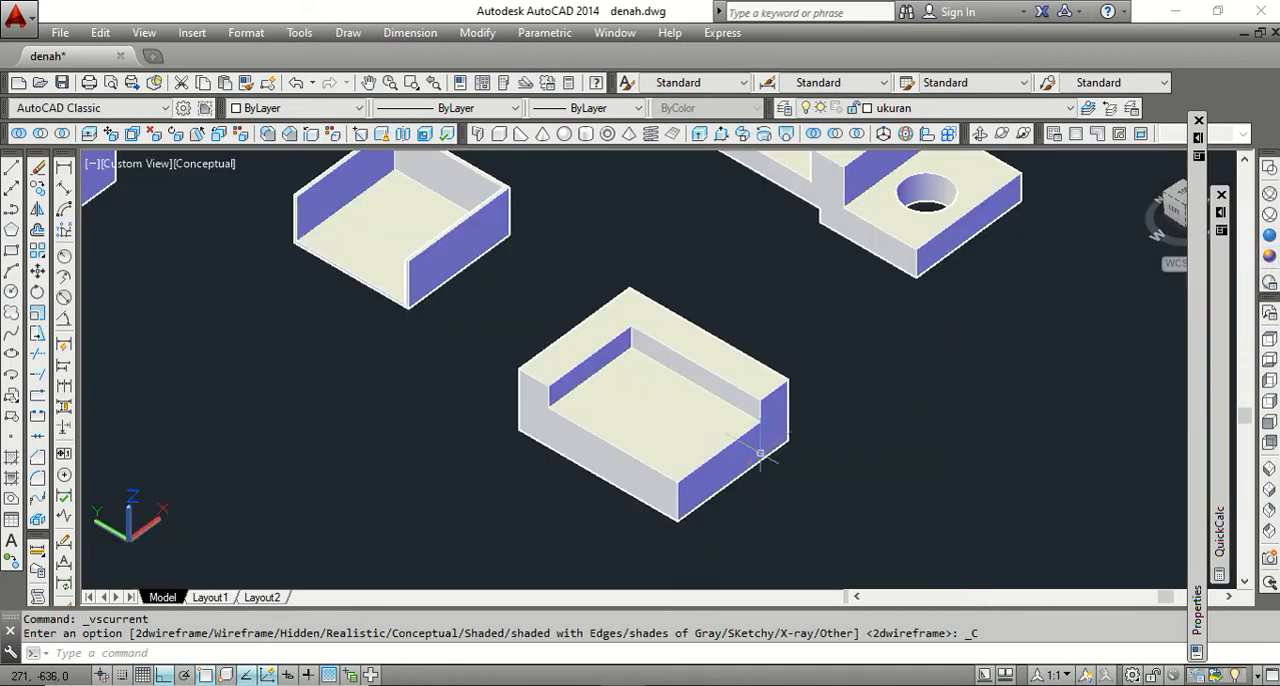
scroll(687, 390, "up", 3)
scroll(615, 300, "down", 2)
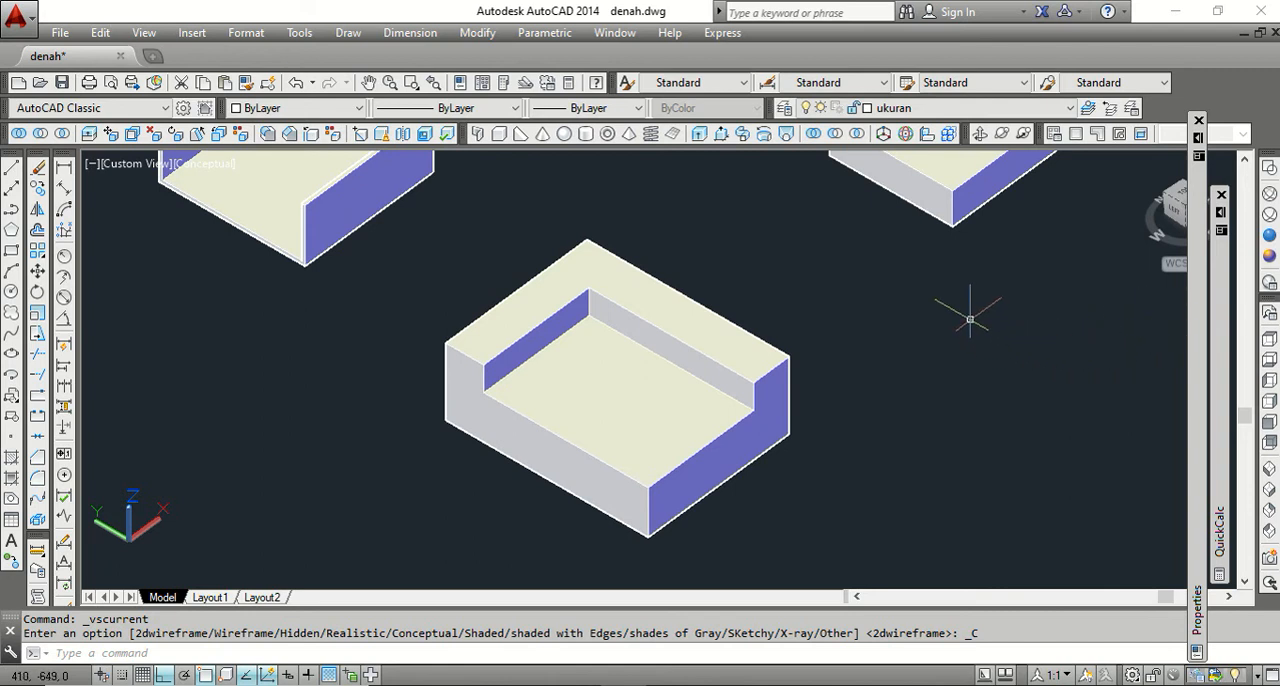
left_click(1270, 169)
scroll(710, 400, "down", 4)
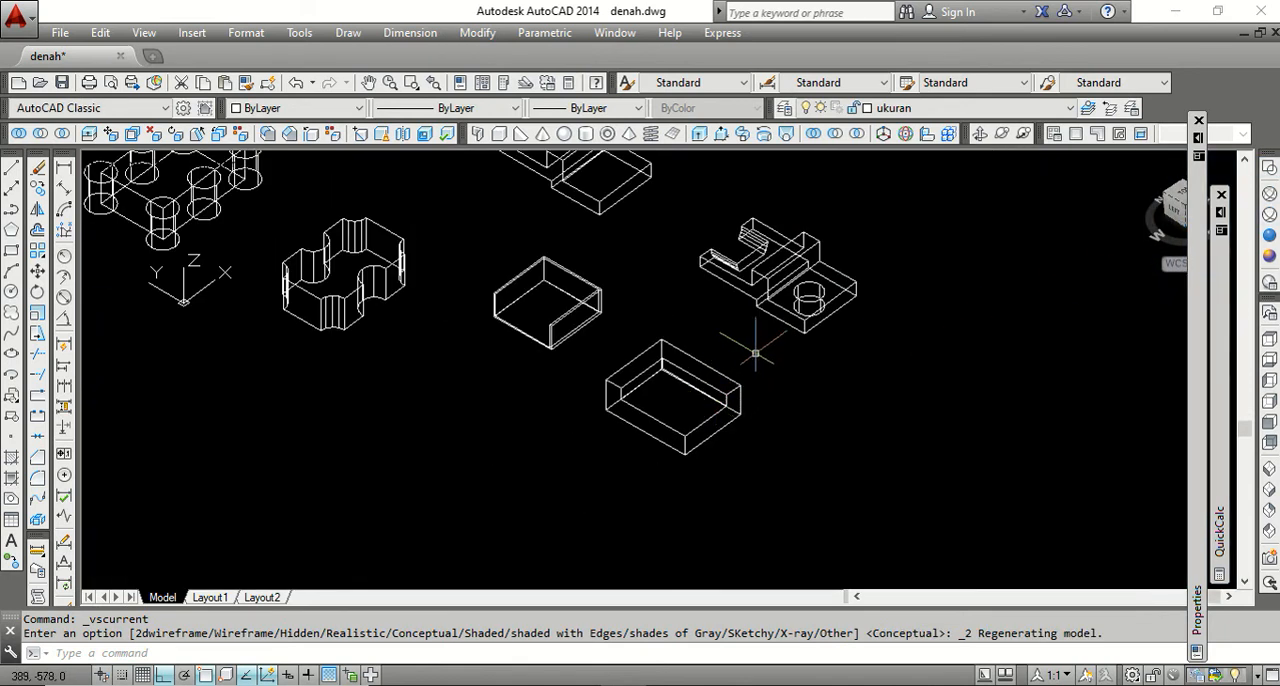
scroll(748, 343, "up", 2)
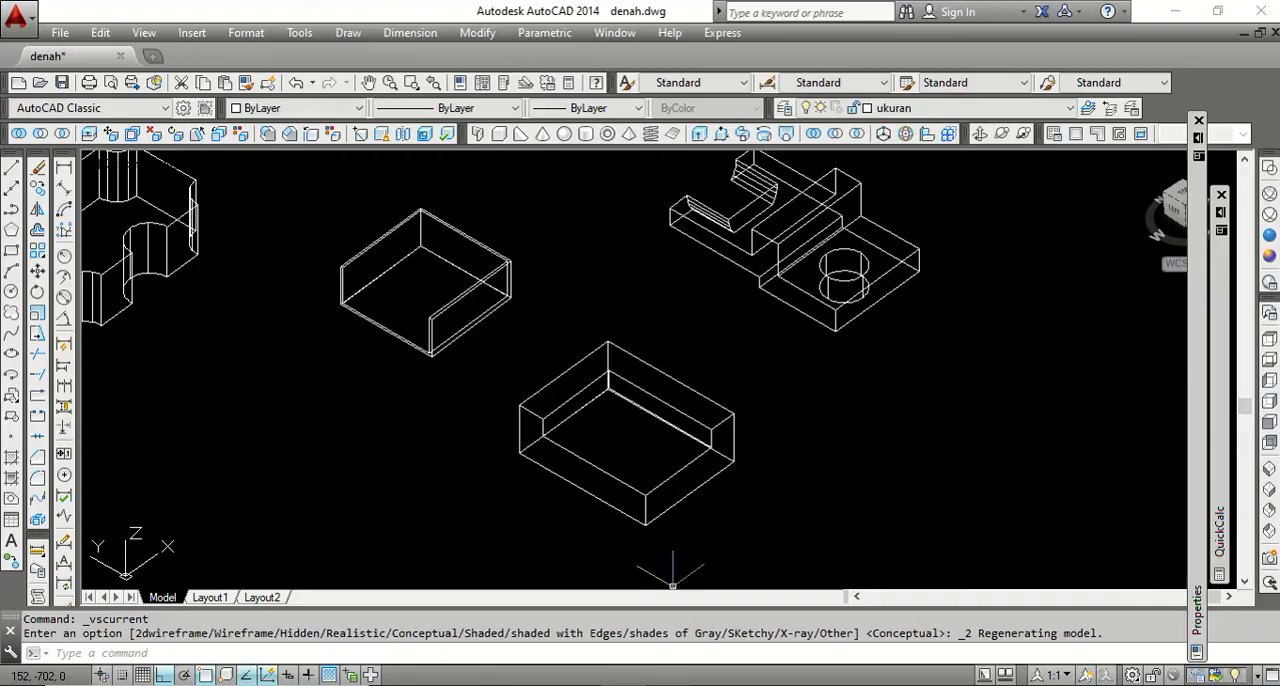
Switch to the Word outline, highlight the CHAMFER EDGES item, and return to the AutoCAD drawing.
key("alt+Tab")
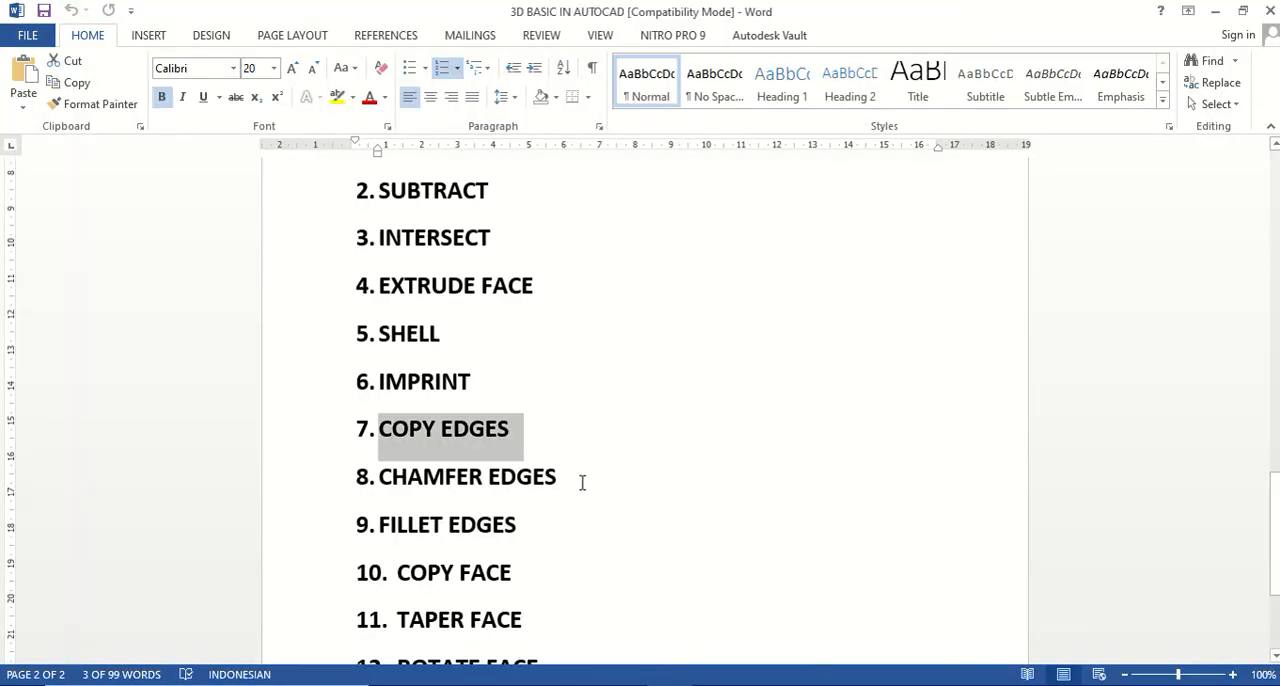
left_click_drag(575, 476, 428, 475)
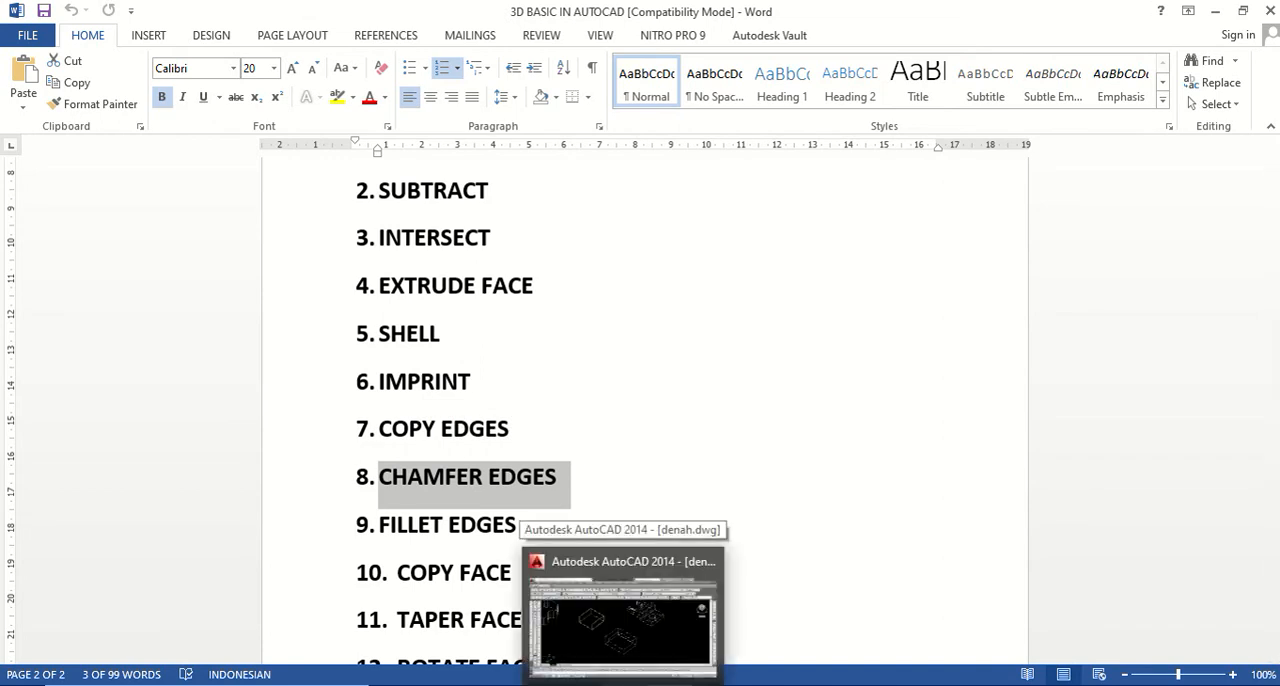
left_click(623, 684)
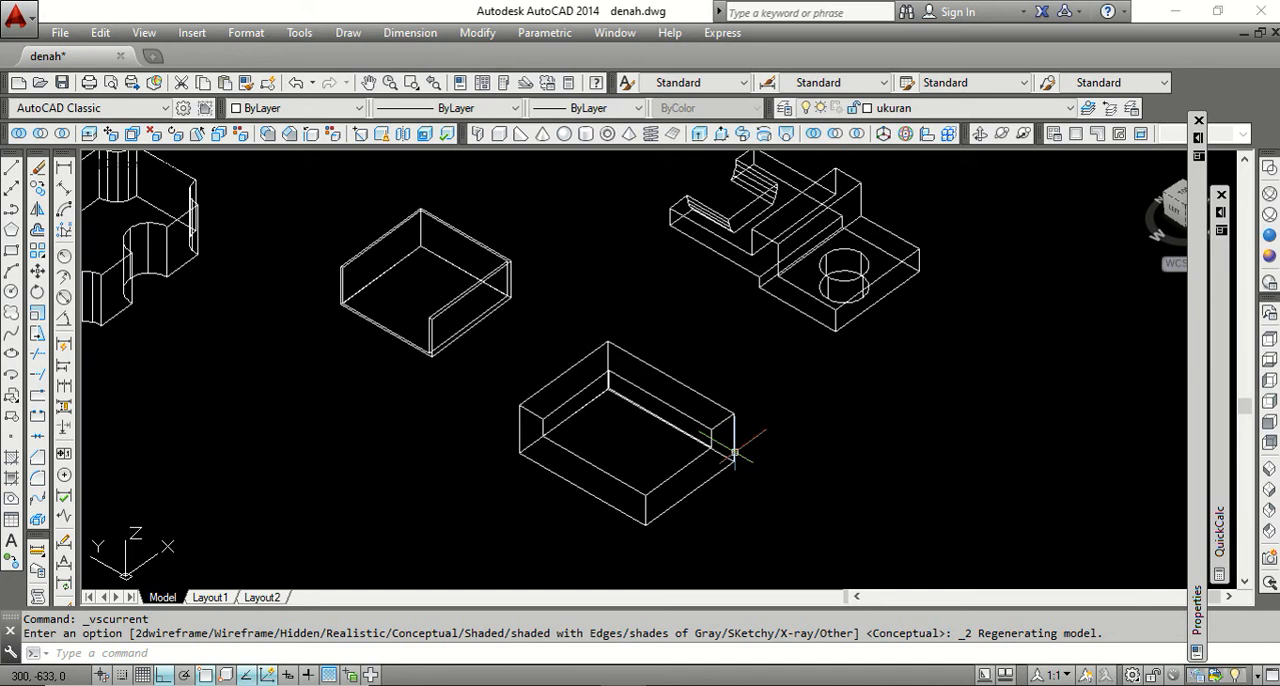
Chamfer the top end edge of the L-shaped rim's shorter arm with both distances at 5.
scroll(555, 412, "up", 3)
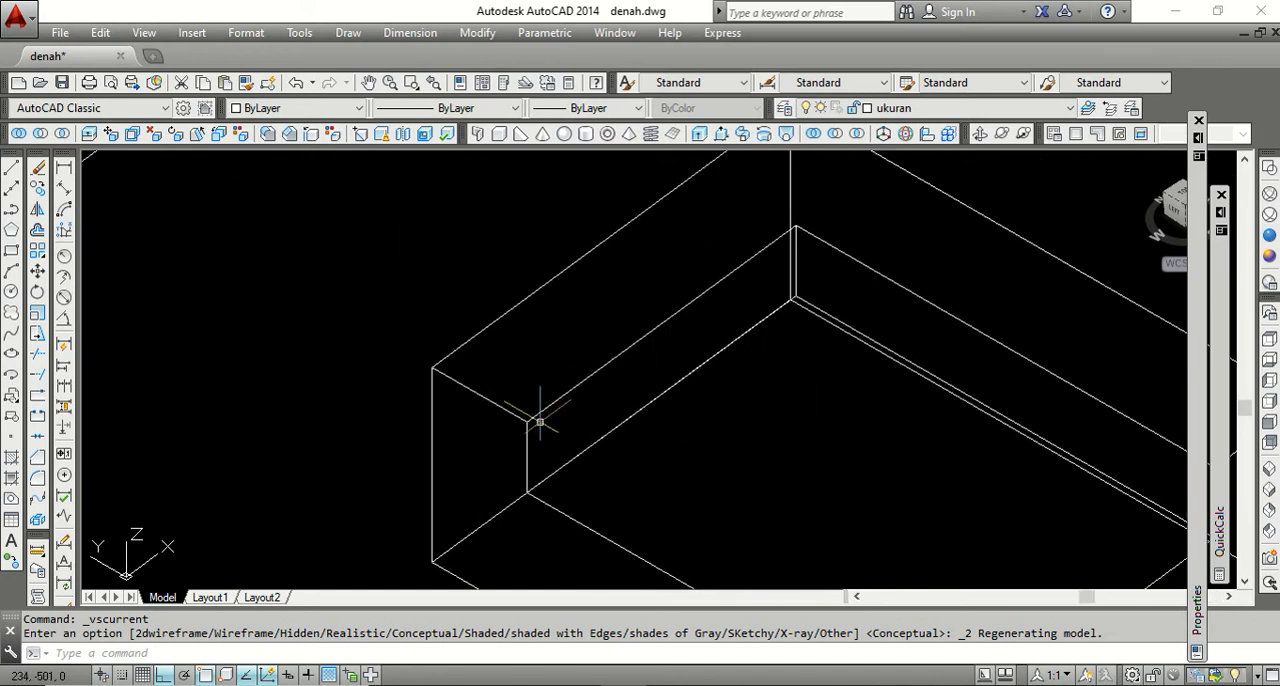
scroll(502, 408, "up", 1)
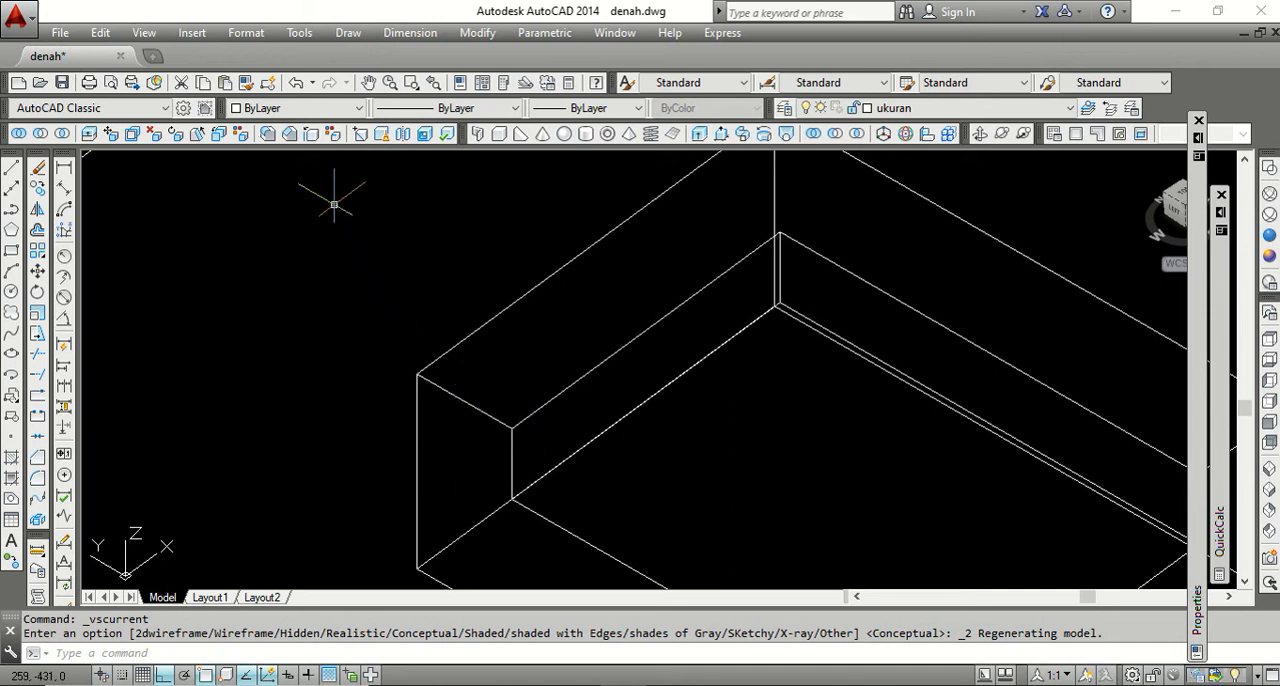
left_click(290, 134)
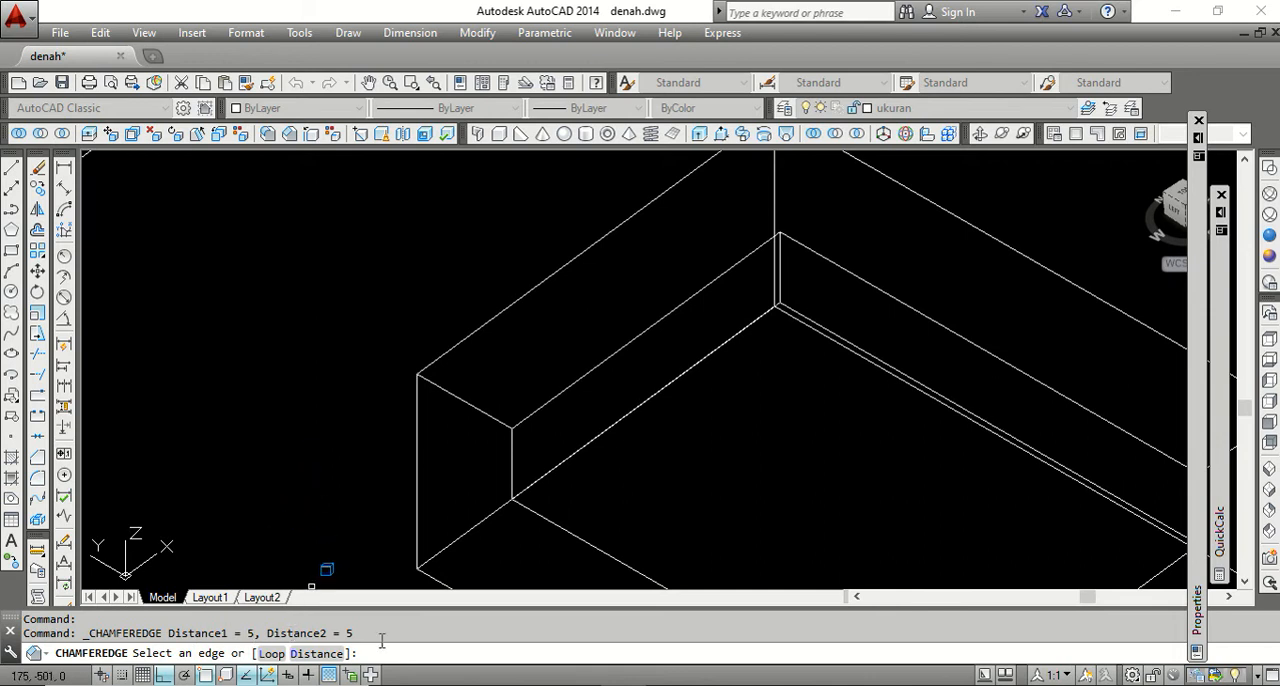
left_click(461, 400)
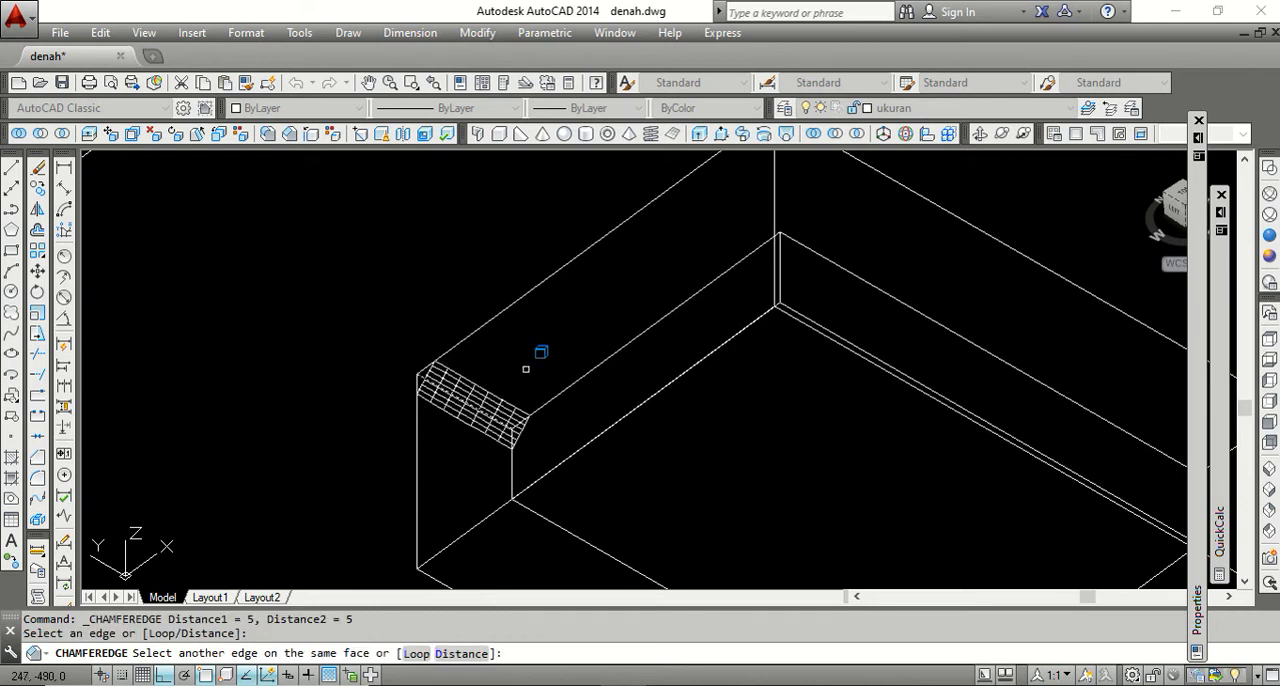
key("Return")
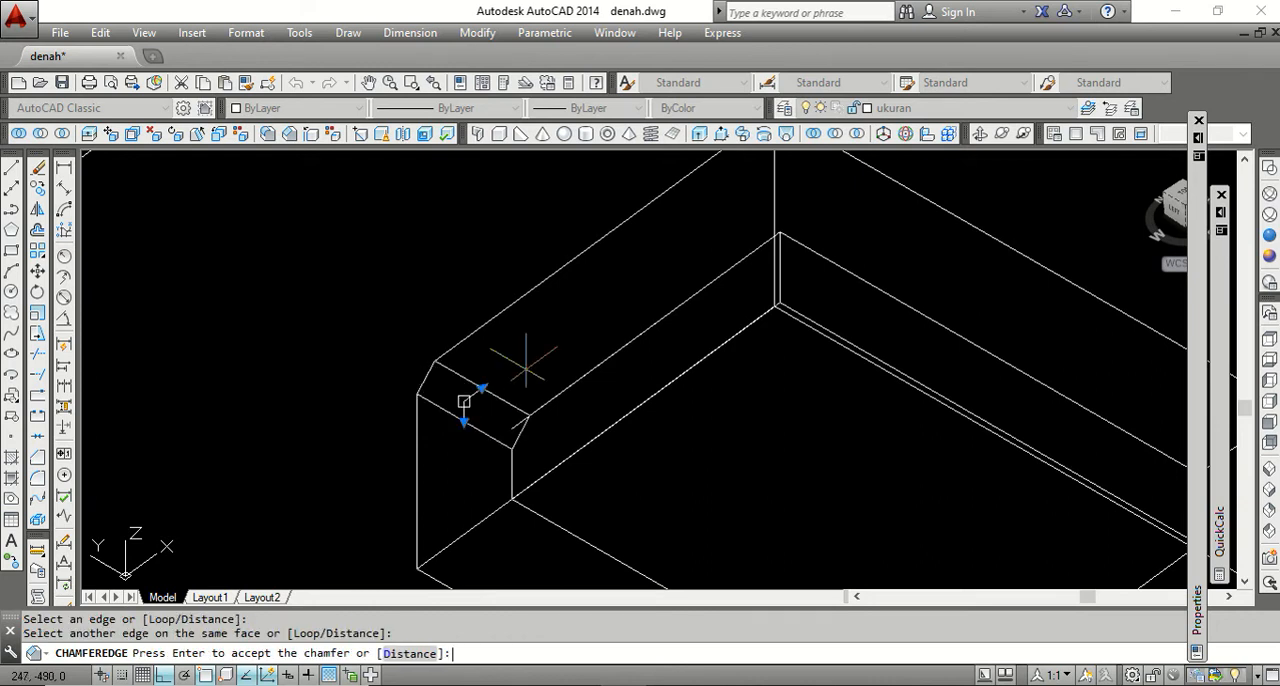
key("Return")
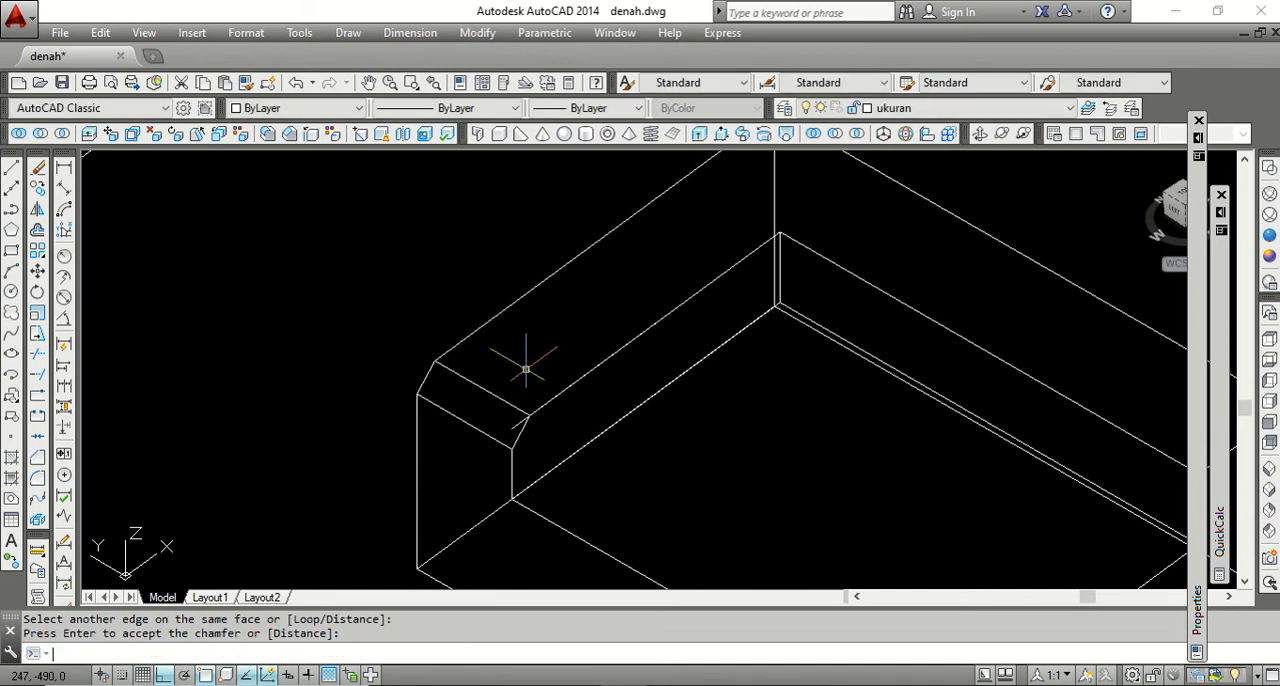
Delete the leftover copied line that sticks out past the new chamfer on the shorter rim arm.
scroll(371, 357, "down", 3)
scroll(429, 400, "up", 3)
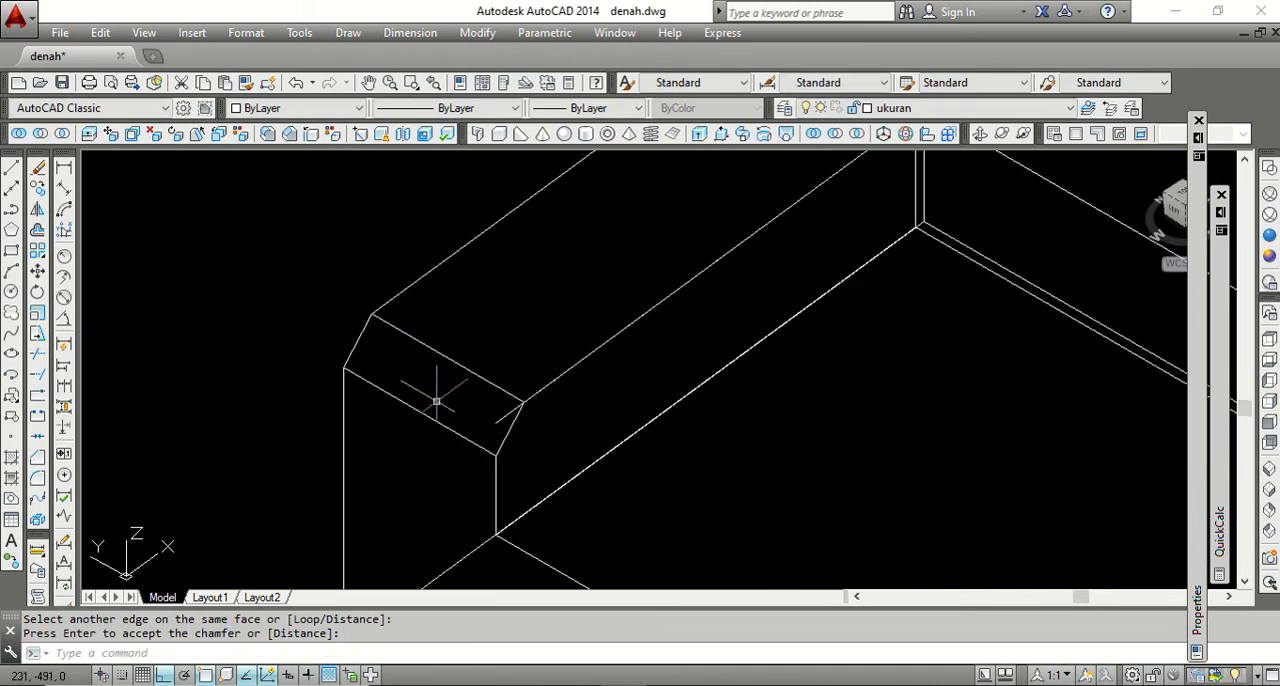
left_click(506, 413)
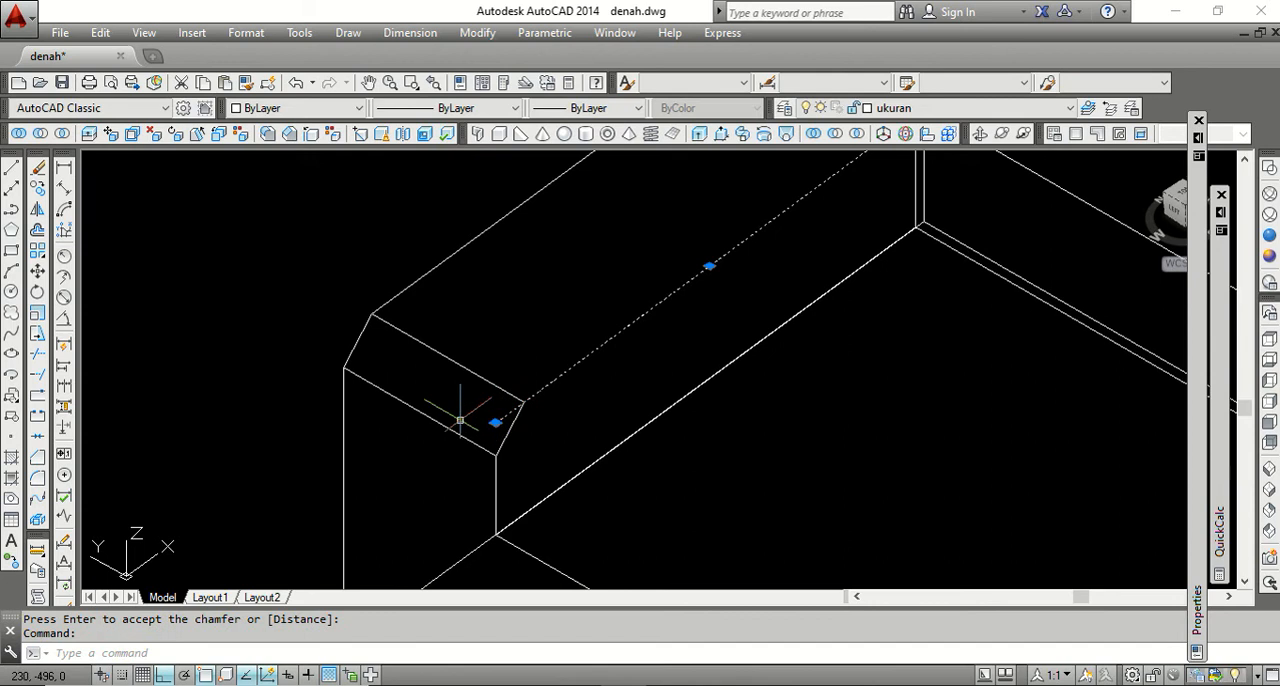
scroll(460, 420, "down", 2)
key("Delete")
scroll(519, 373, "down", 2)
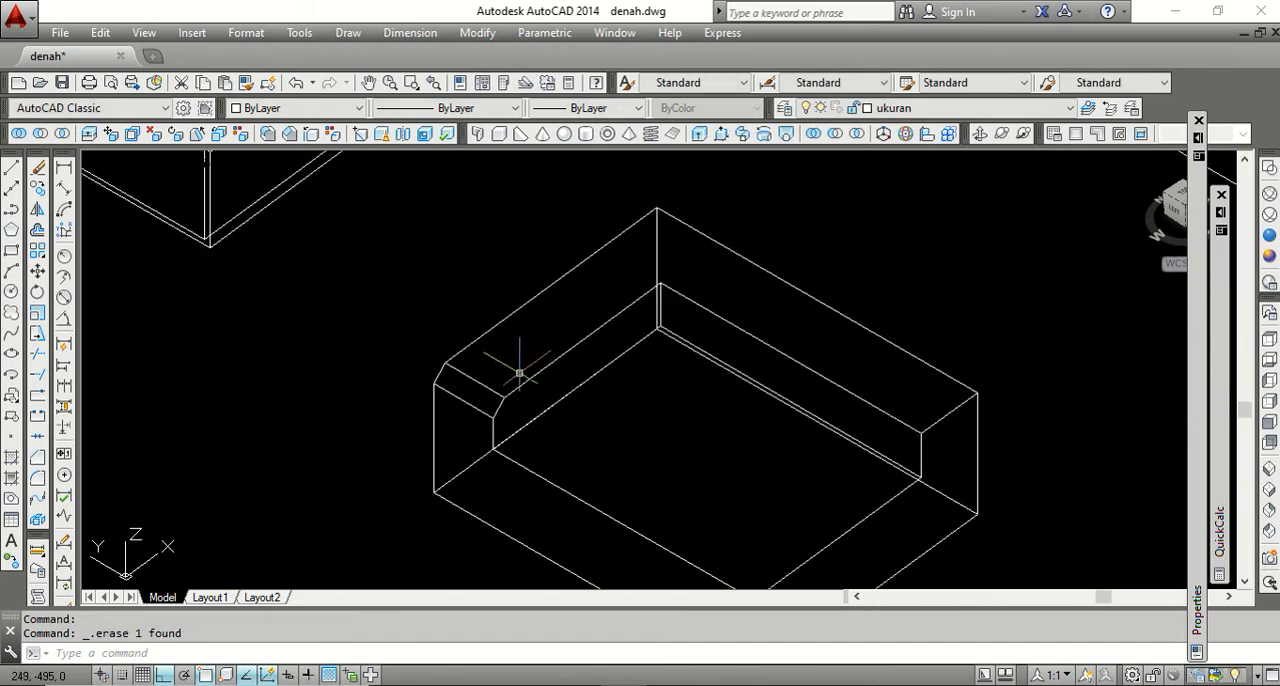
Examine the chamfered end of the shorter rim arm and the unchamfered end of the longer arm.
scroll(521, 360, "down", 3)
scroll(525, 350, "up", 4)
scroll(518, 367, "down", 2)
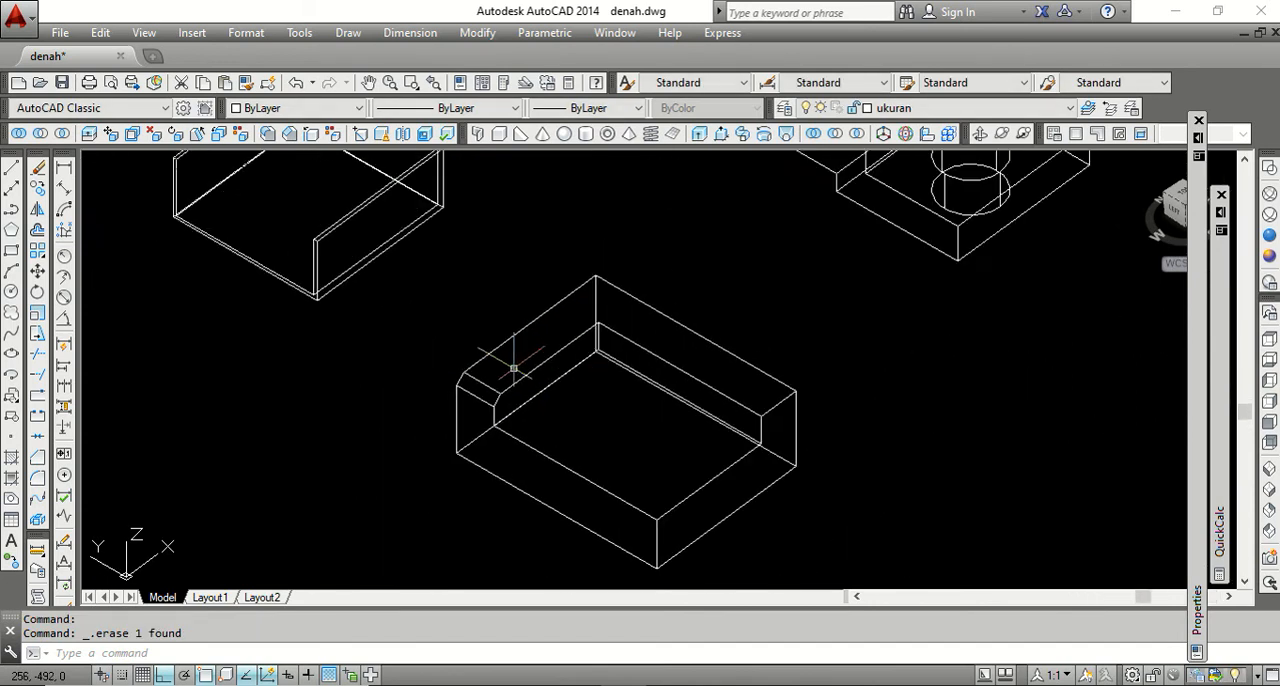
scroll(500, 363, "up", 4)
scroll(508, 420, "down", 4)
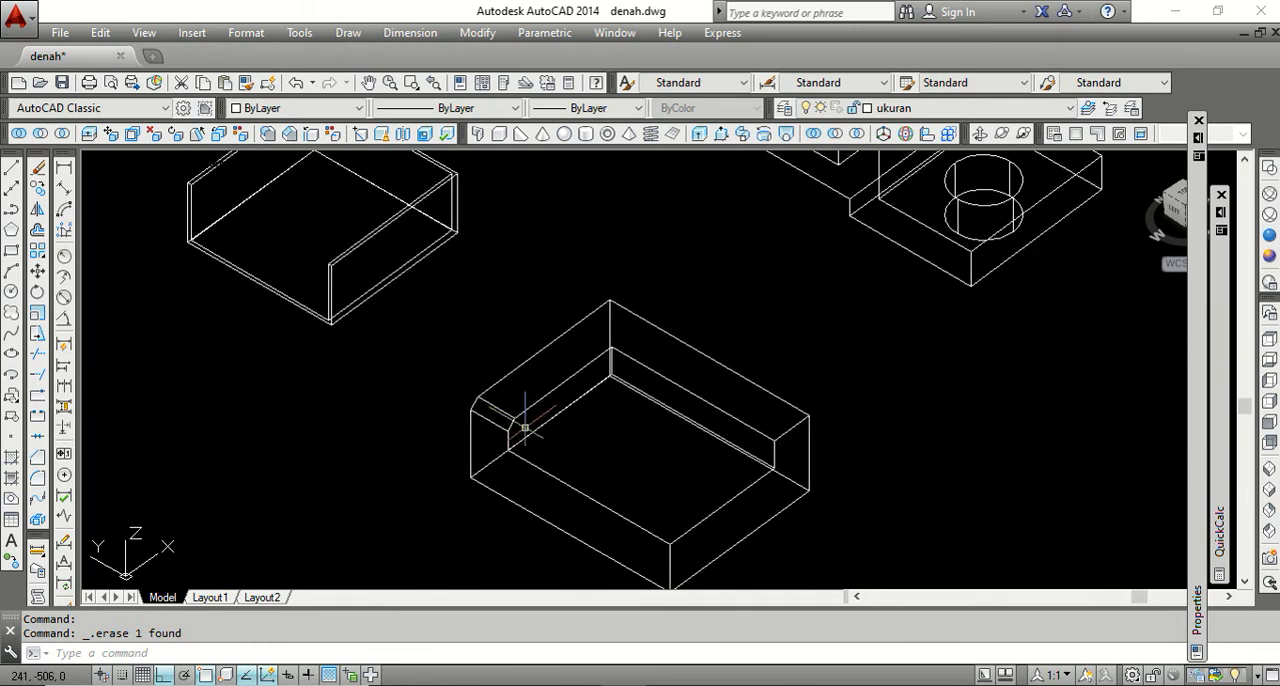
scroll(488, 414, "up", 4)
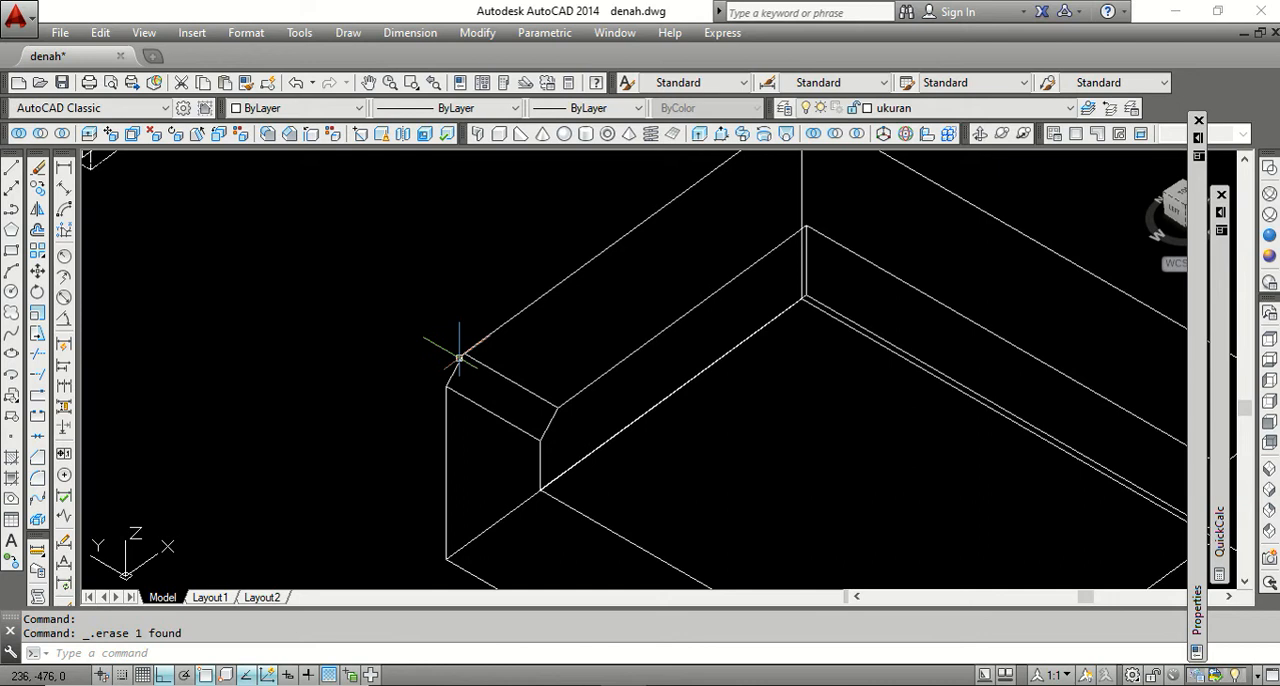
scroll(466, 363, "down", 4)
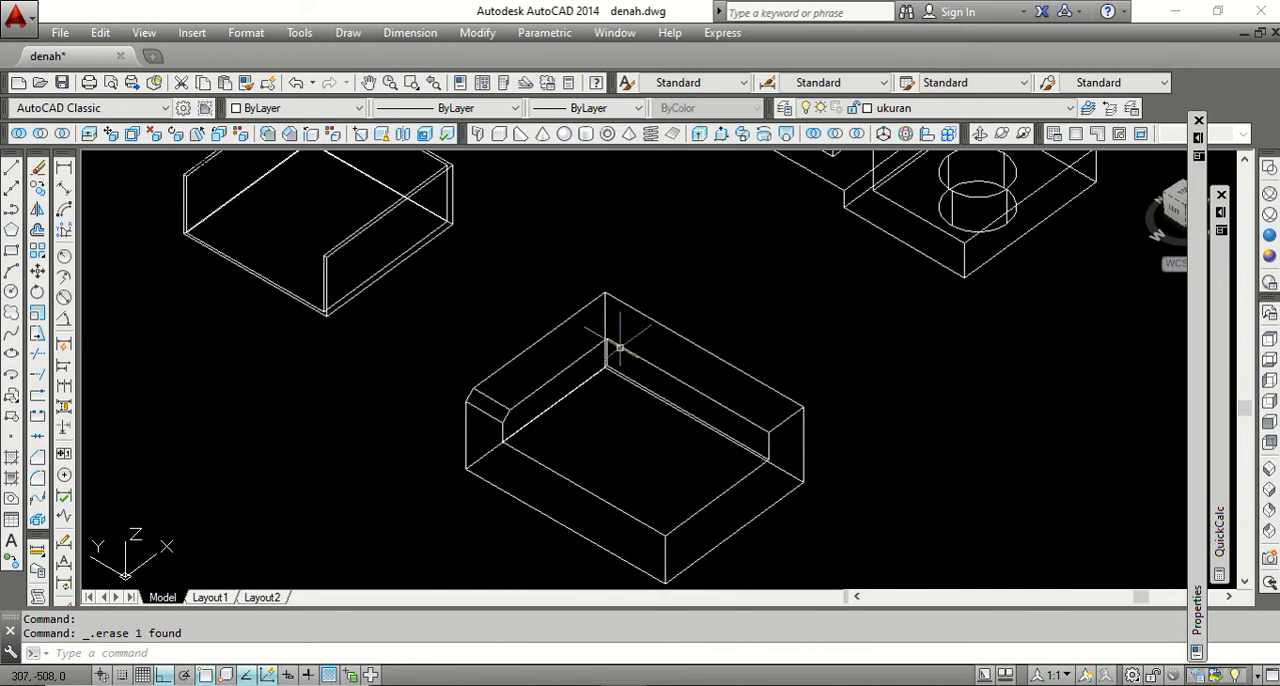
scroll(737, 371, "down", 2)
scroll(729, 391, "up", 4)
scroll(722, 377, "down", 2)
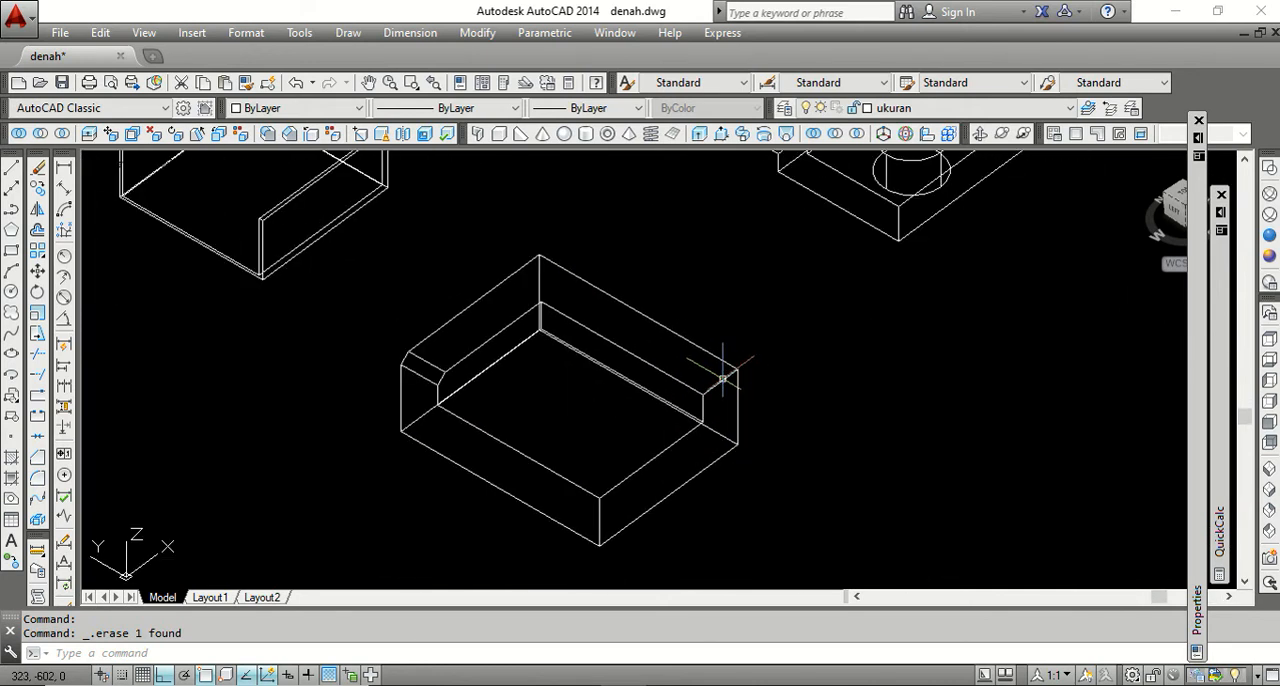
Chamfer the top end edge of the longer rim arm with Distance1 at 5 and Distance2 at 10.
scroll(722, 377, "up", 3)
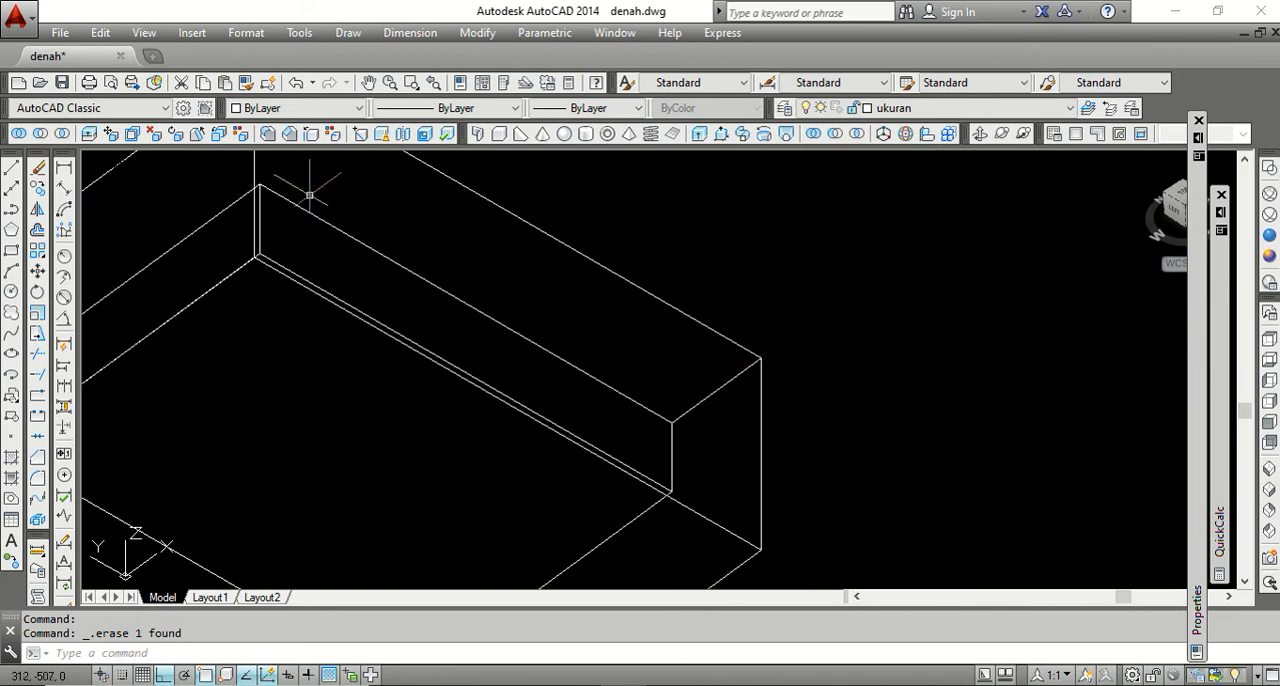
left_click(289, 133)
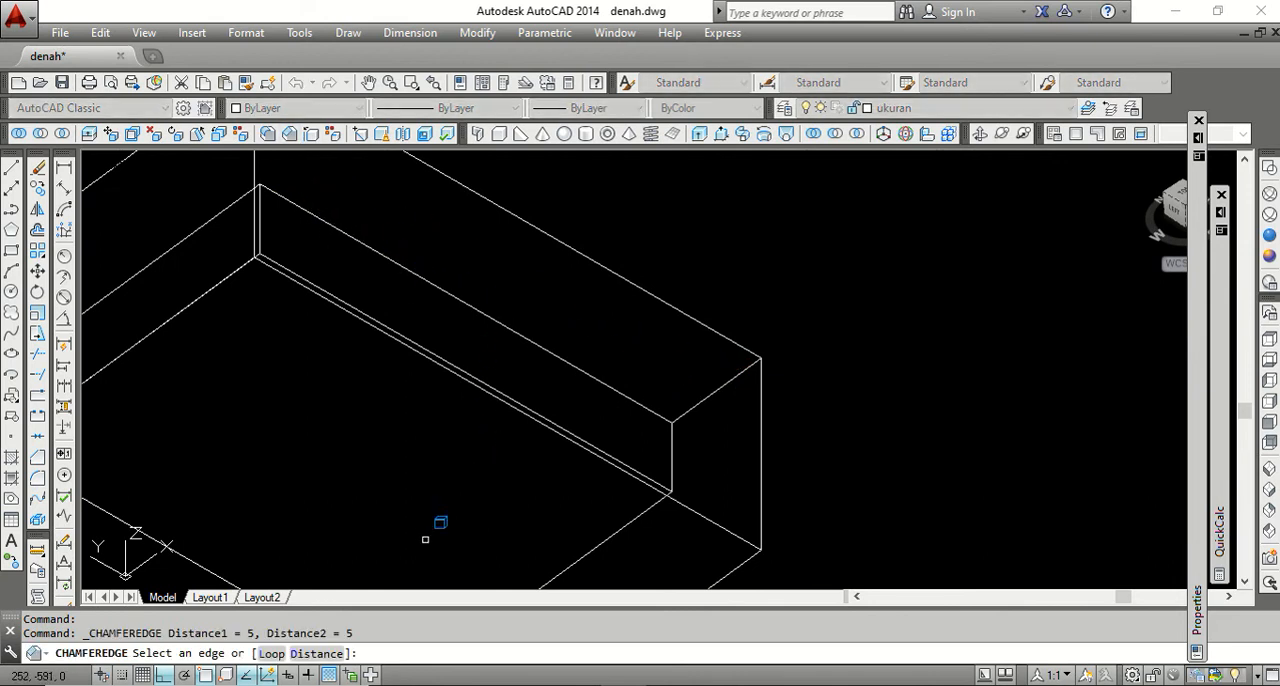
left_click(301, 653)
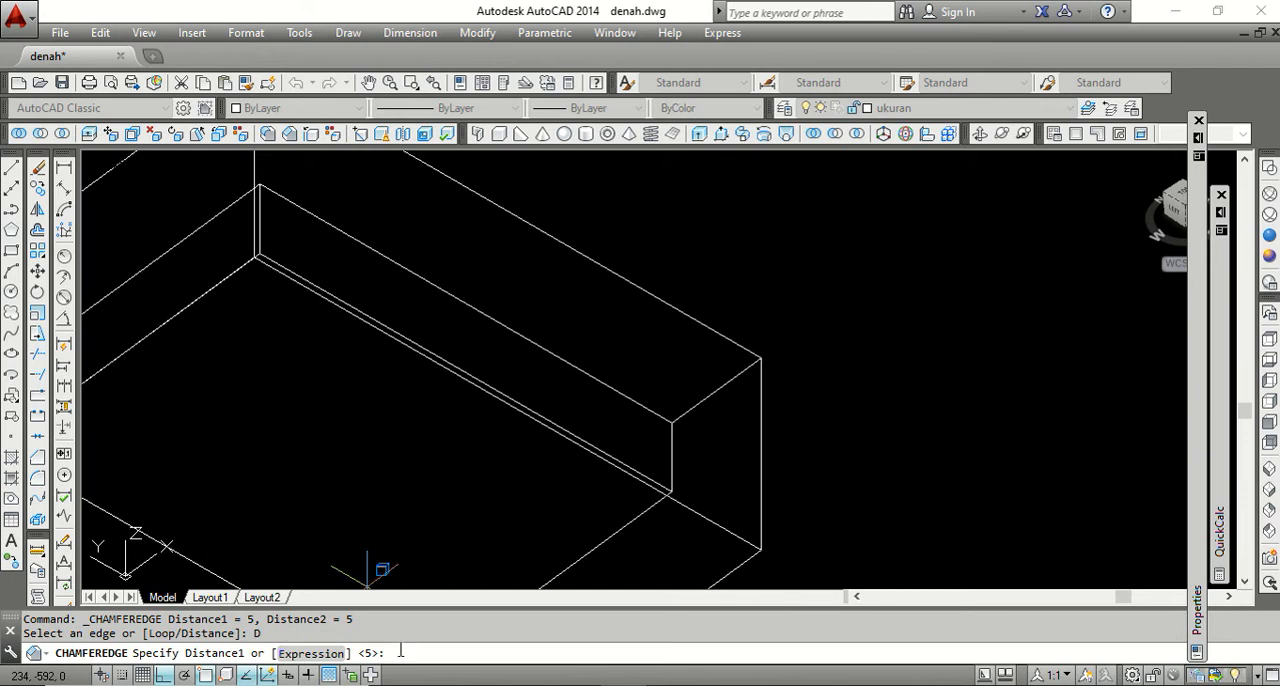
key("Return")
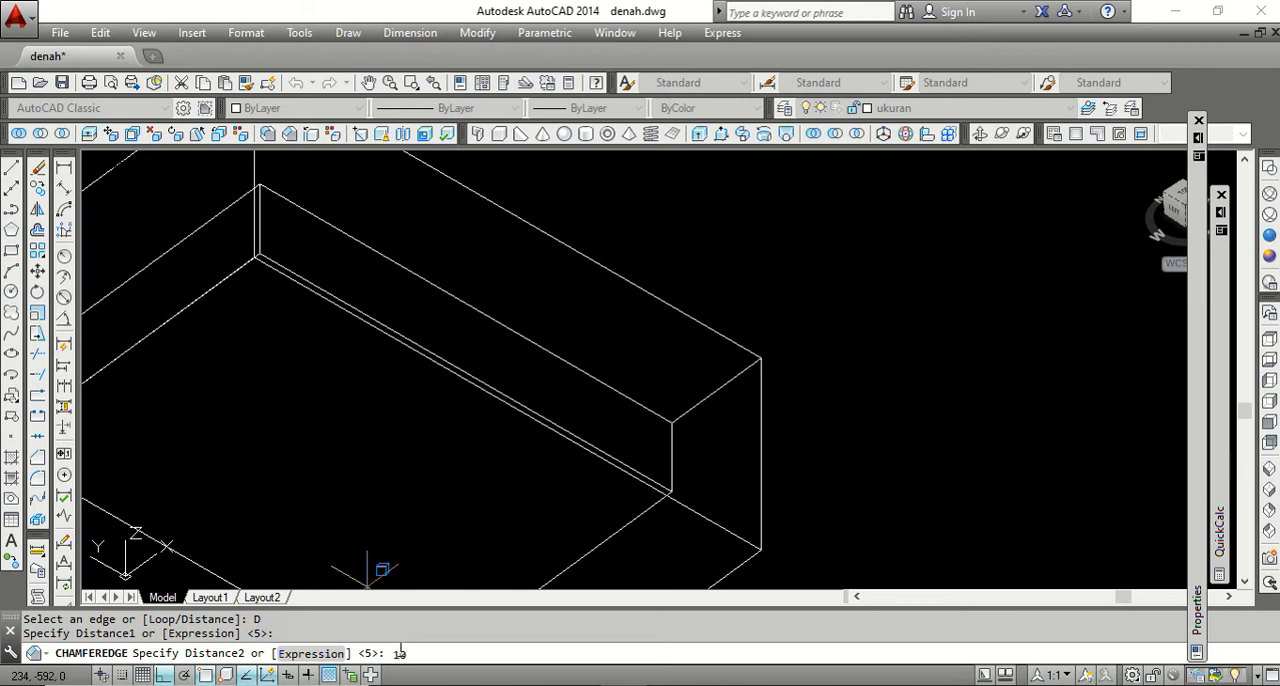
type("10")
key("Return")
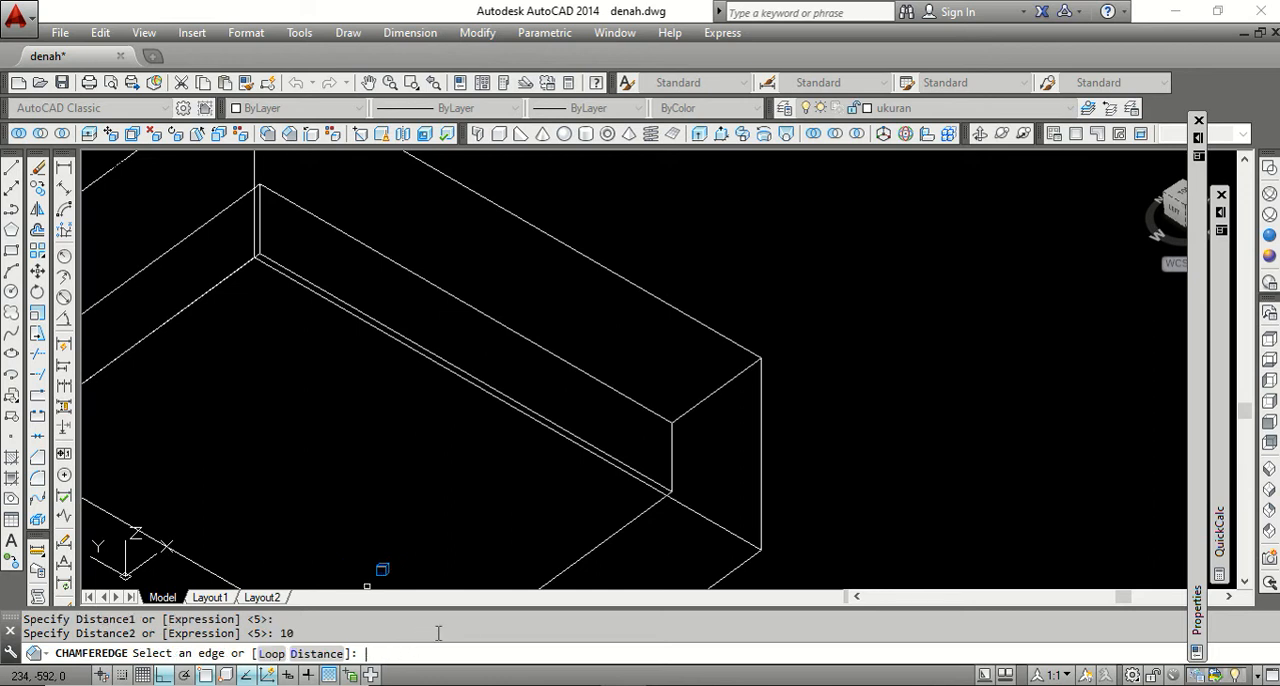
left_click(710, 394)
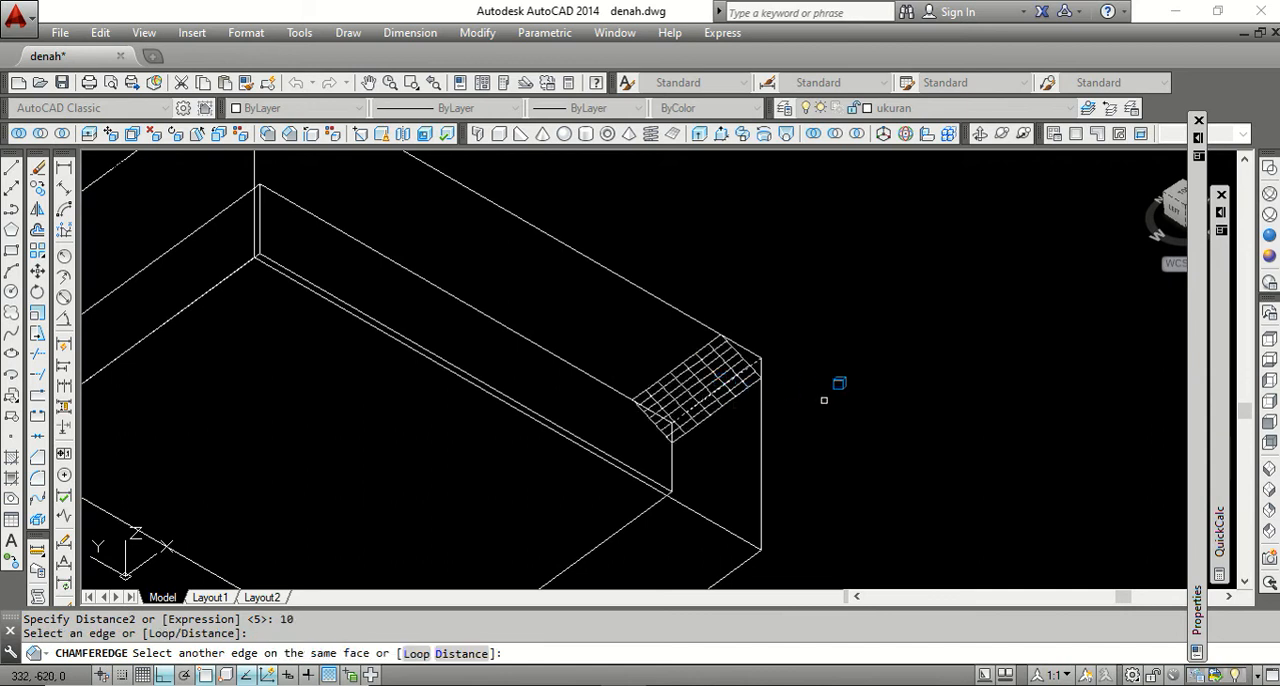
key("Return")
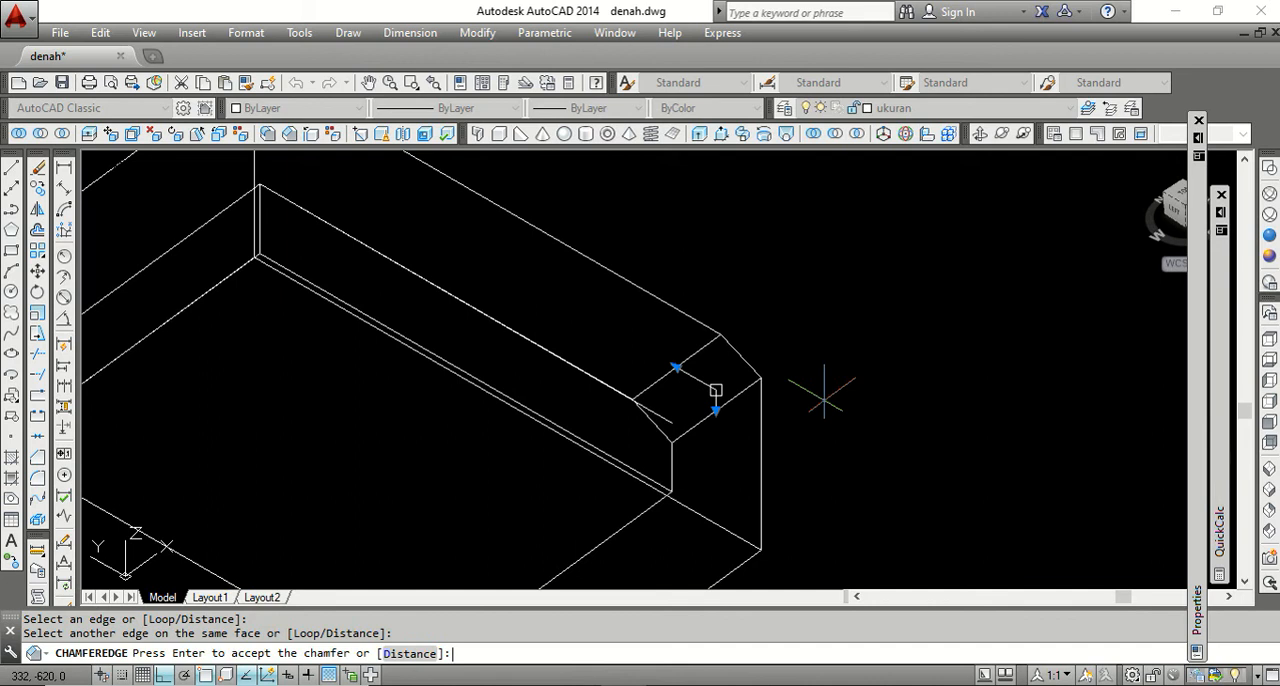
key("Return")
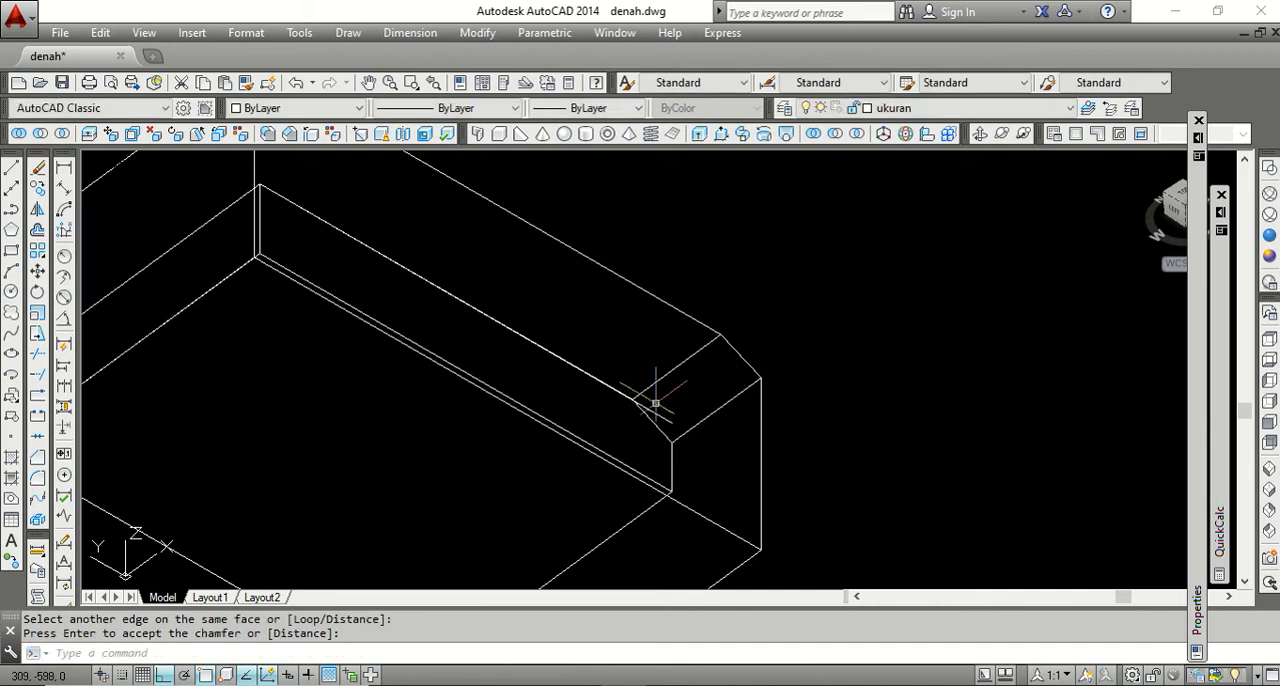
Delete the leftover copied line that sticks out past the chamfer on the longer rim arm.
left_click(655, 412)
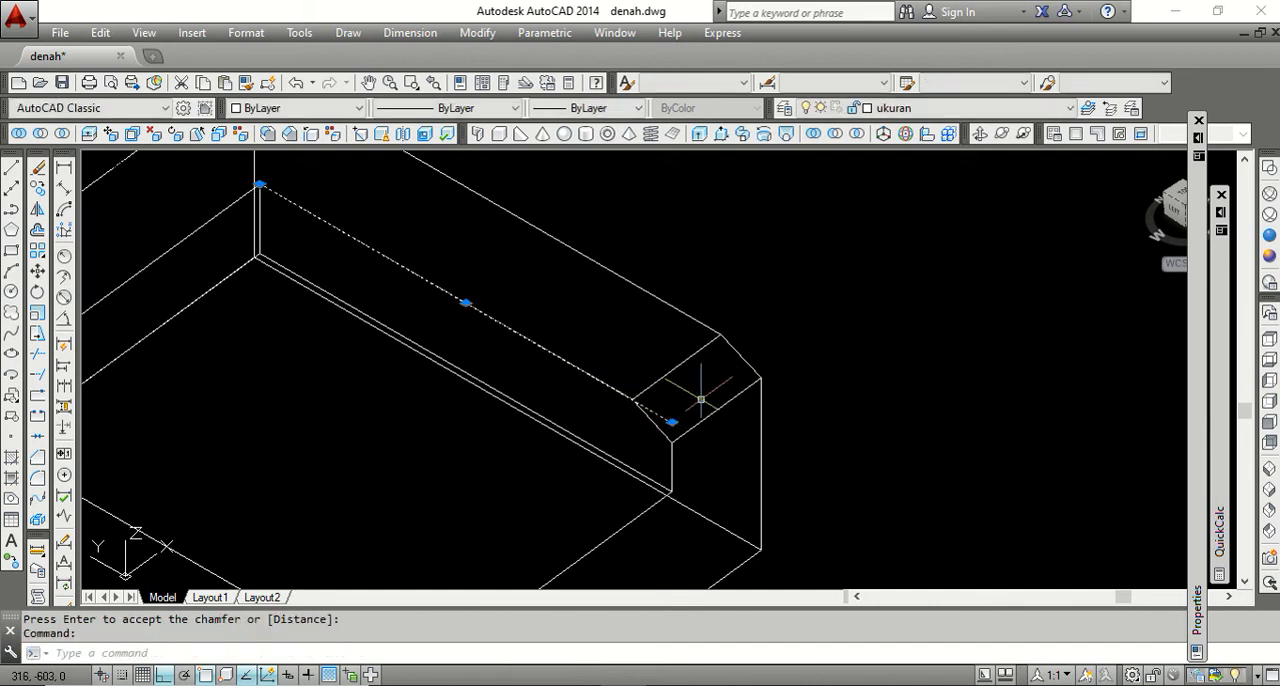
key("Delete")
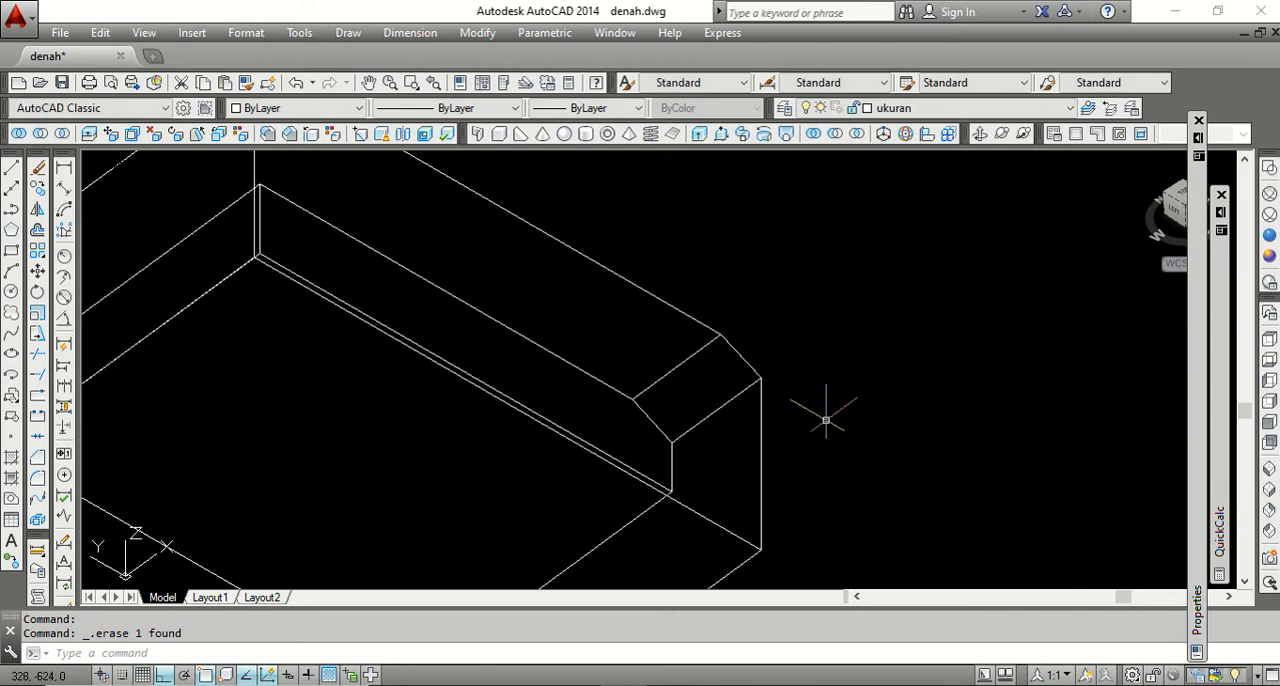
scroll(791, 369, "down", 2)
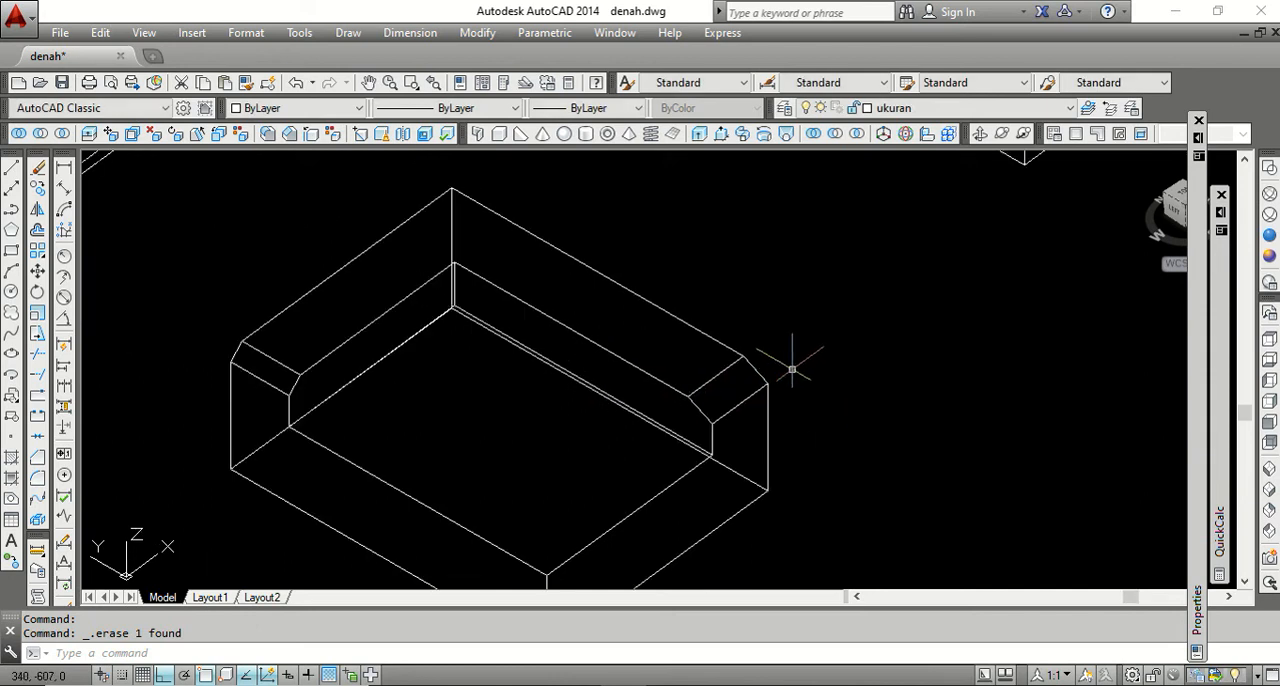
Examine the block with both rim ends chamfered, comparing the equal and unequal chamfers.
scroll(718, 319, "down", 2)
scroll(731, 363, "up", 2)
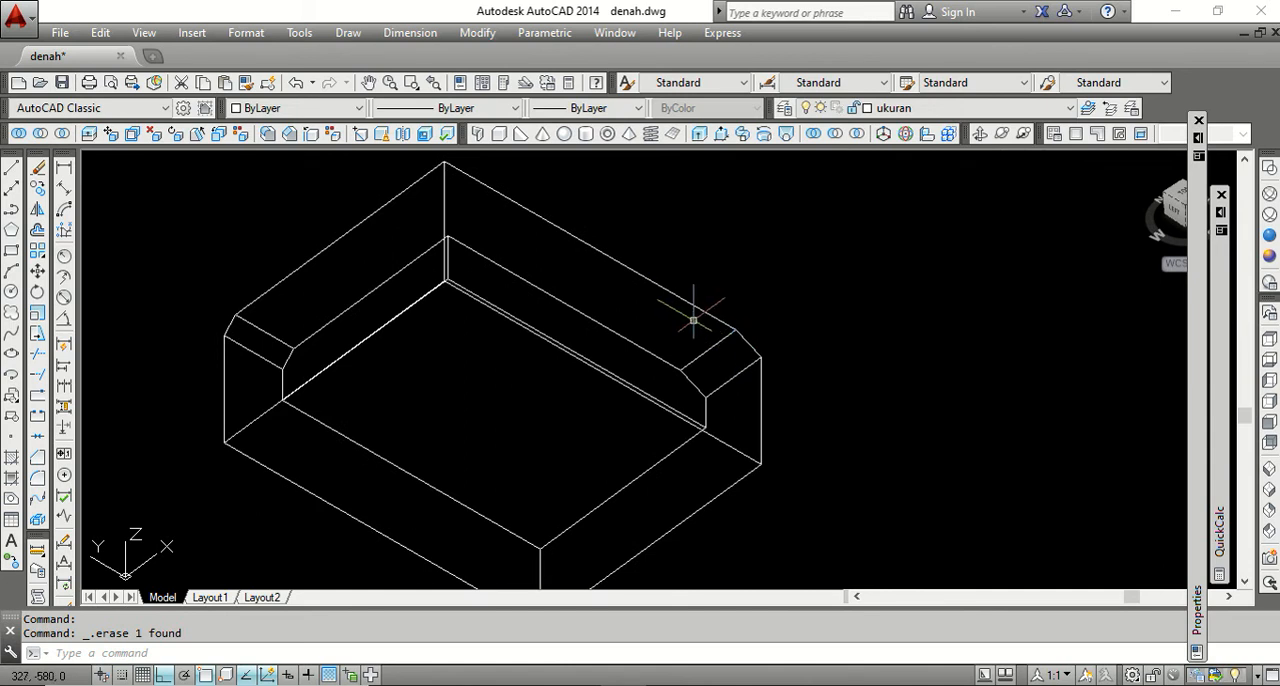
scroll(670, 321, "down", 2)
scroll(612, 362, "down", 1)
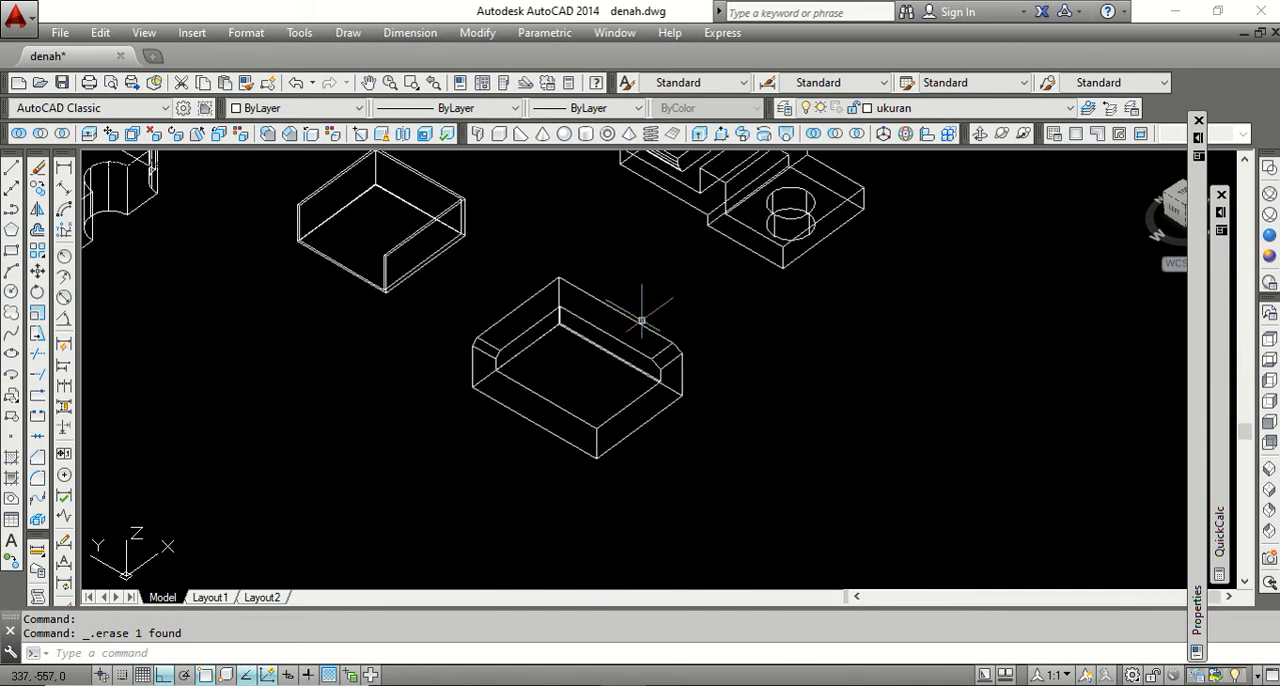
scroll(643, 316, "up", 2)
scroll(605, 337, "down", 2)
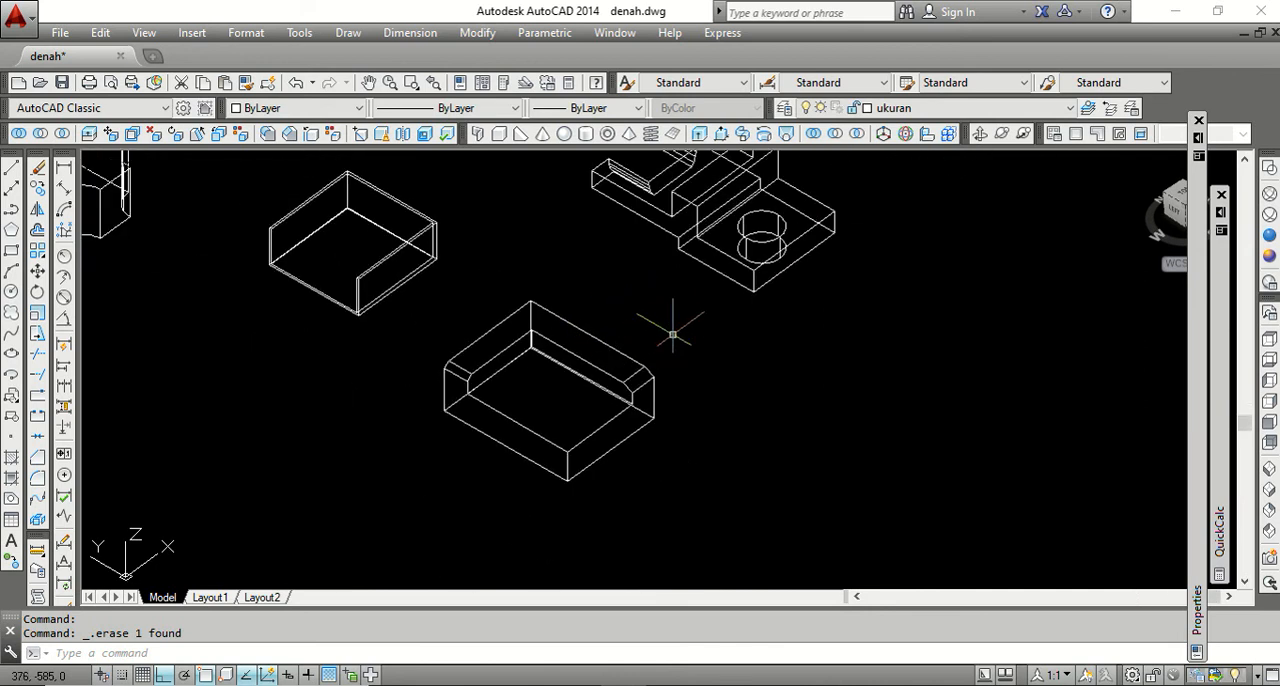
scroll(673, 333, "up", 2)
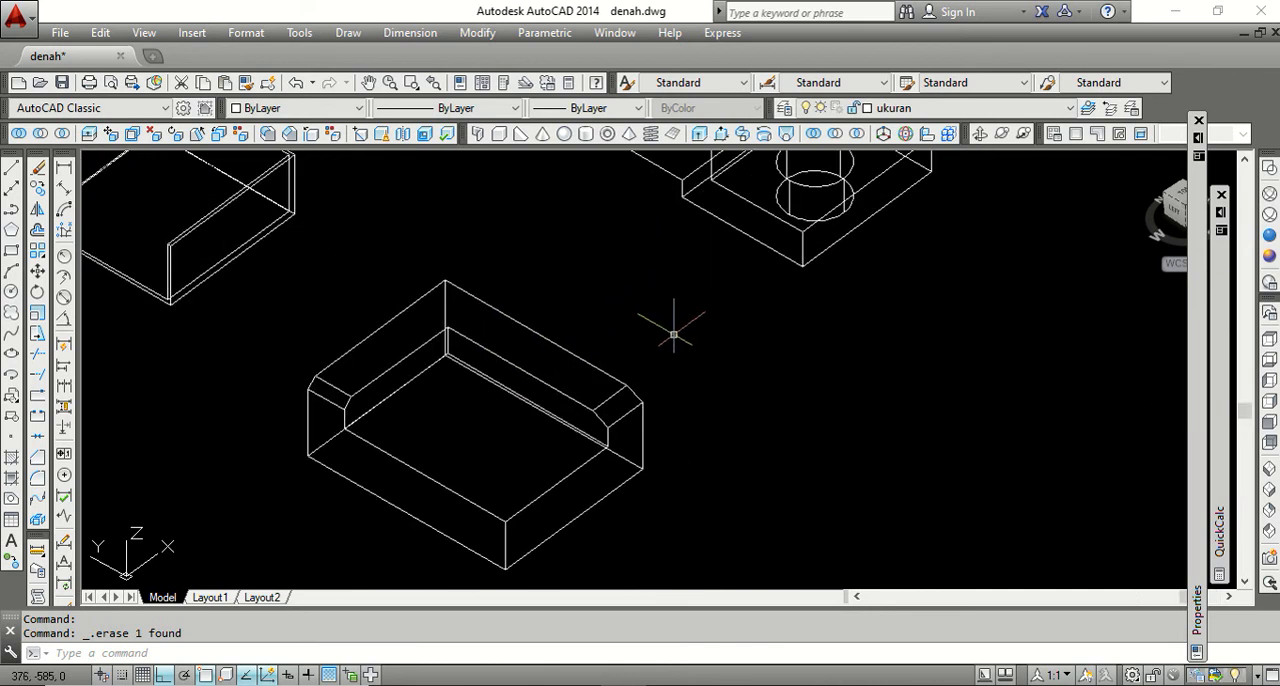
scroll(673, 333, "down", 4)
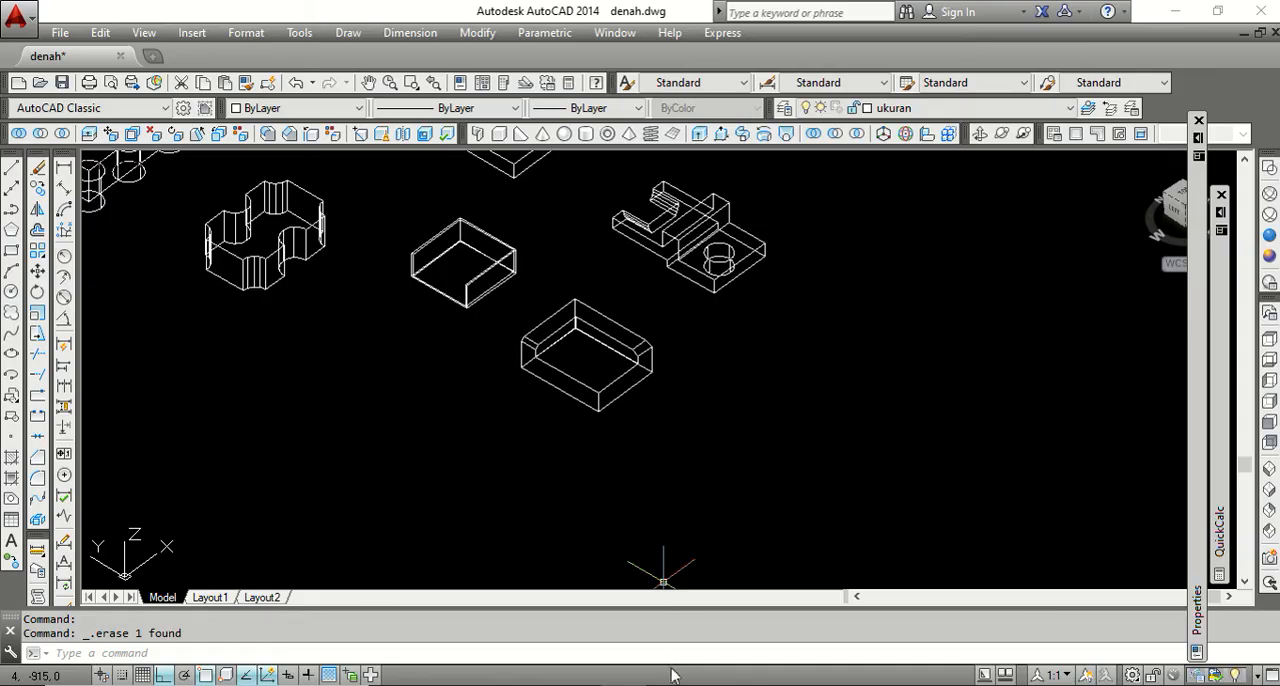
Switch to the Word outline, highlight the FILLET EDGES item, and return to the block's front corner in the AutoCAD drawing.
key("alt+Tab")
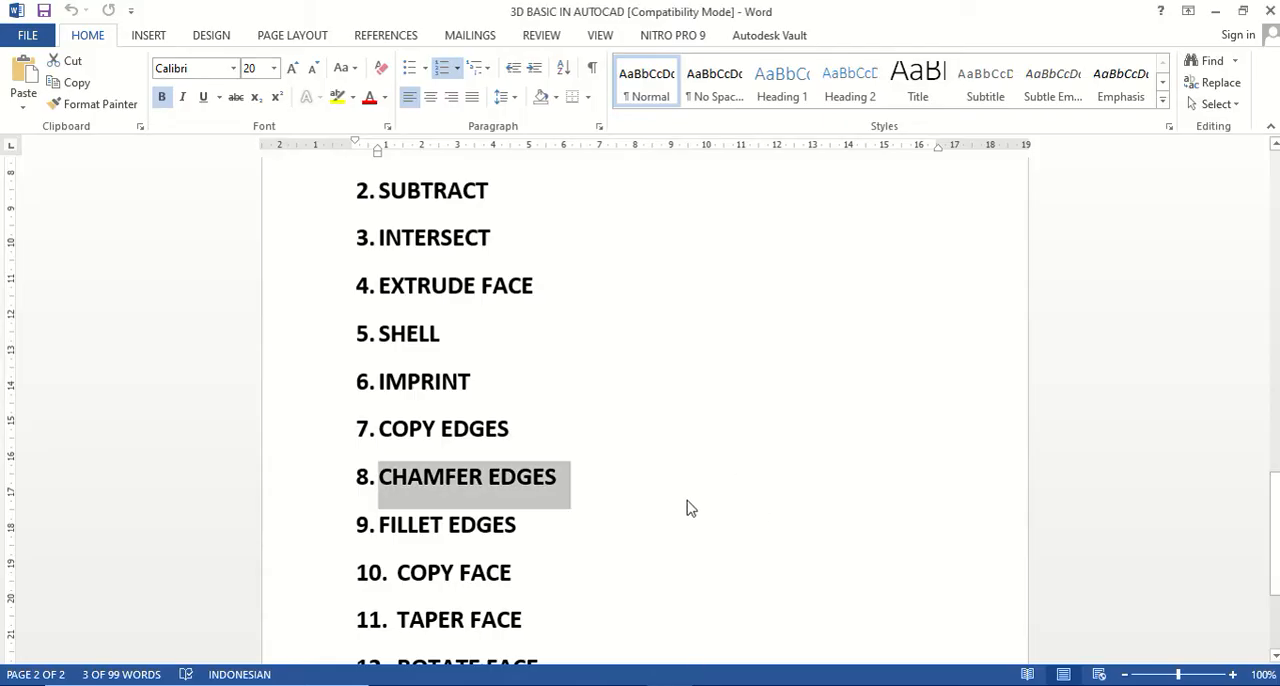
left_click_drag(531, 525, 376, 526)
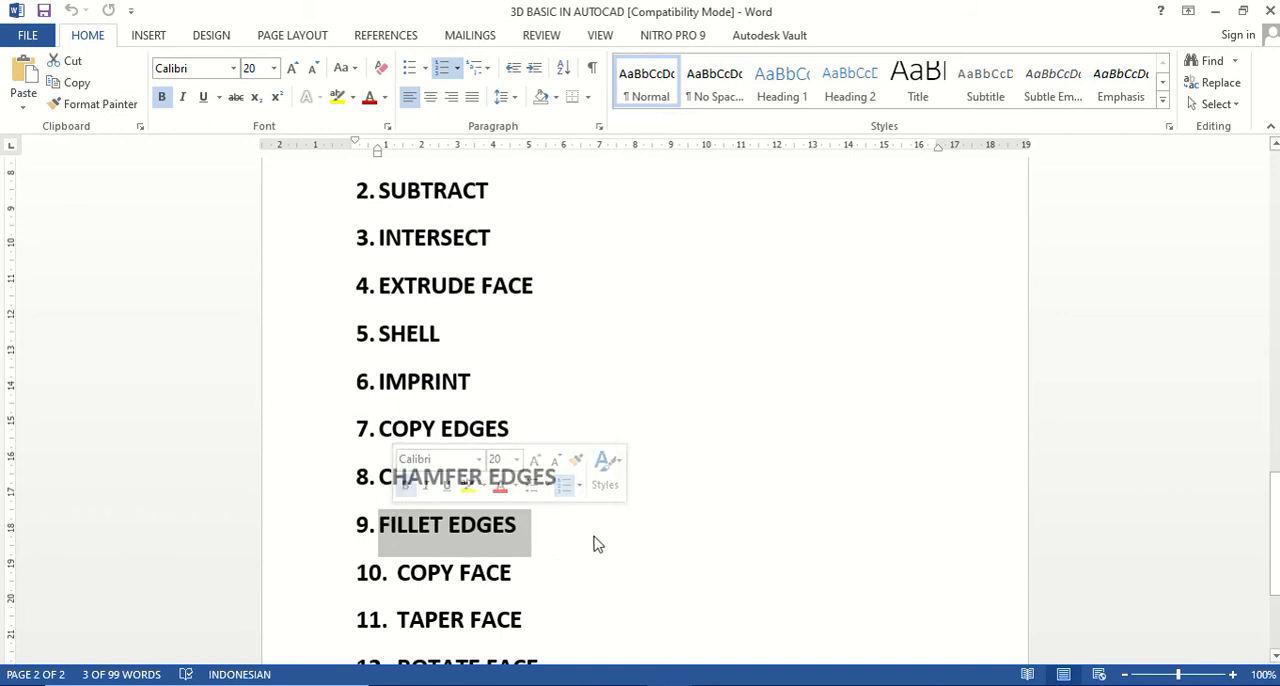
mouse_move(625, 677)
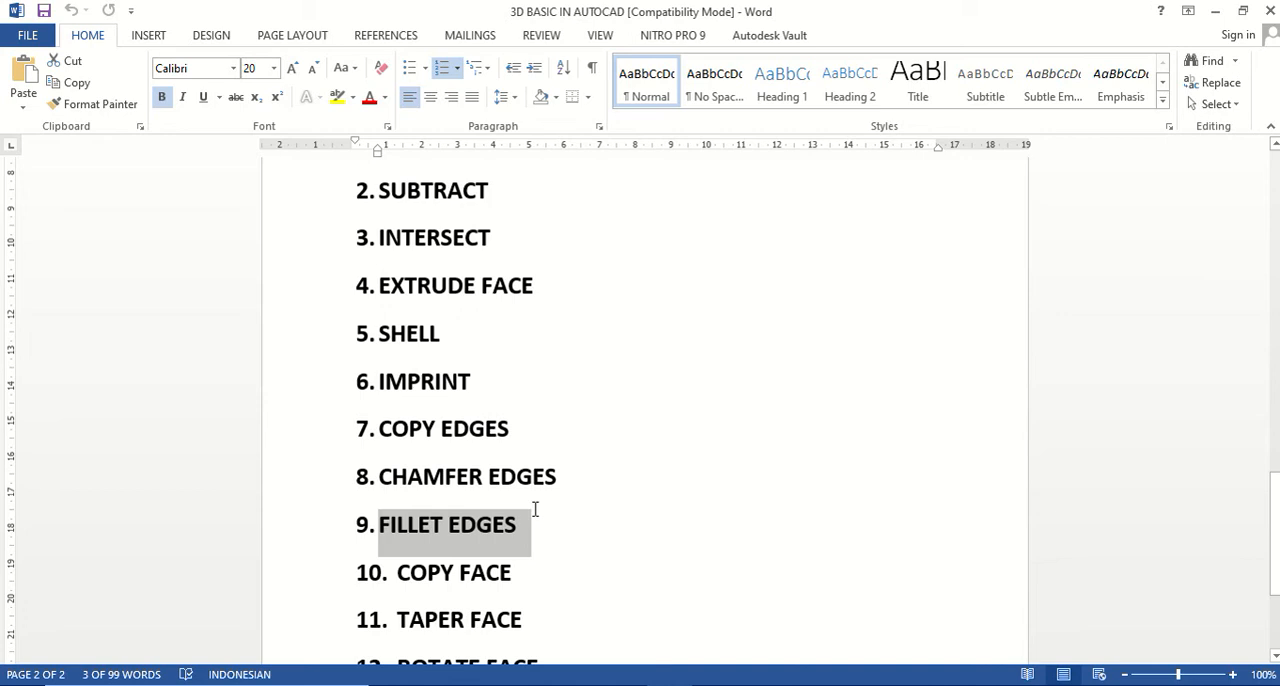
left_click(625, 677)
scroll(631, 352, "up", 2)
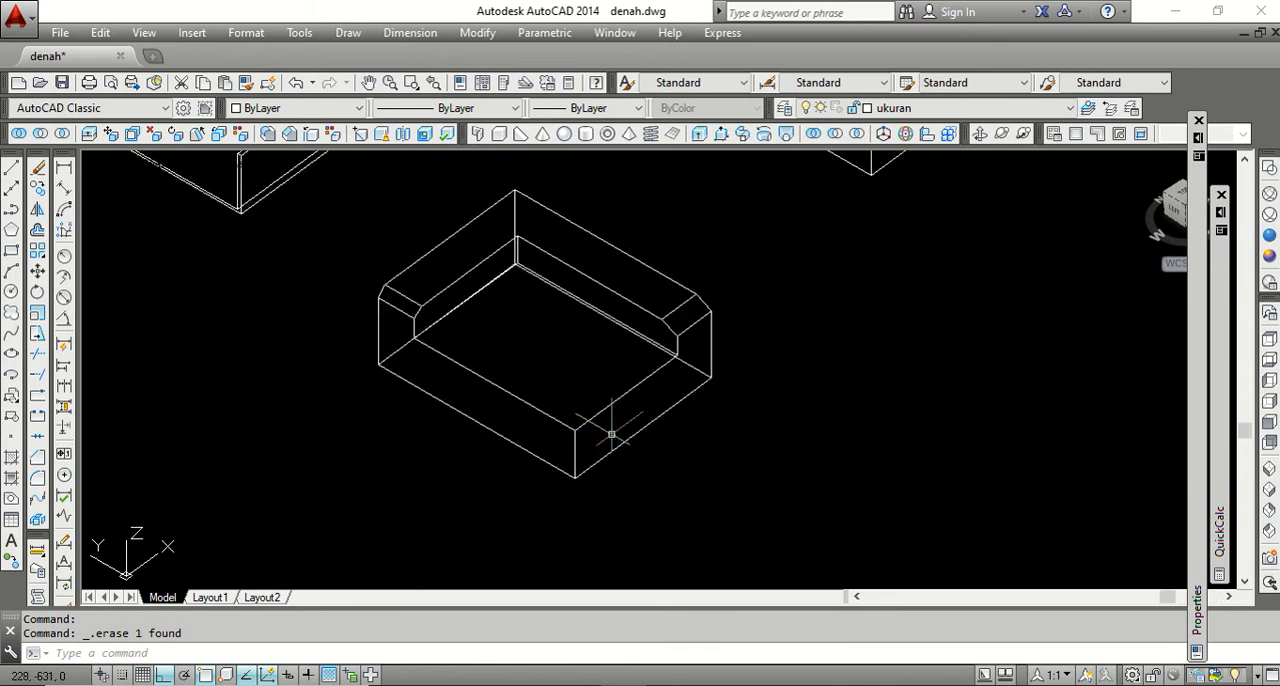
scroll(586, 408, "down", 2)
scroll(566, 449, "up", 4)
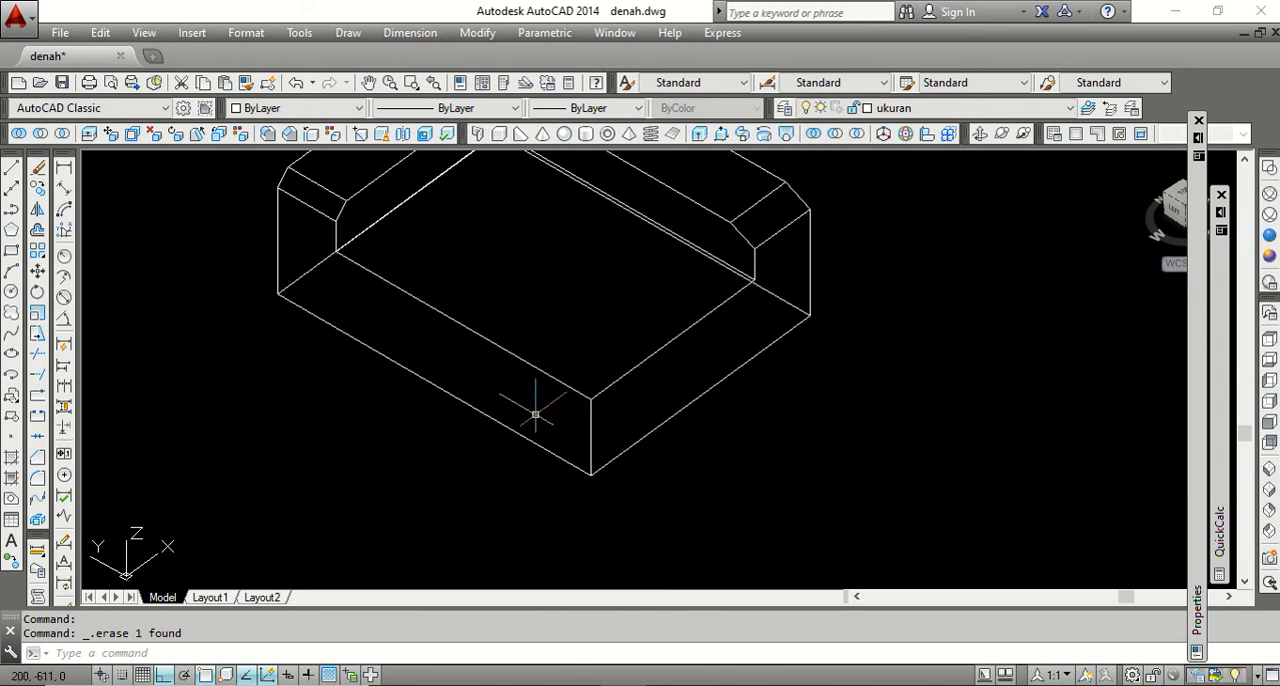
Fillet the vertical edge at the block's front corner with a radius of 10.
left_click(268, 136)
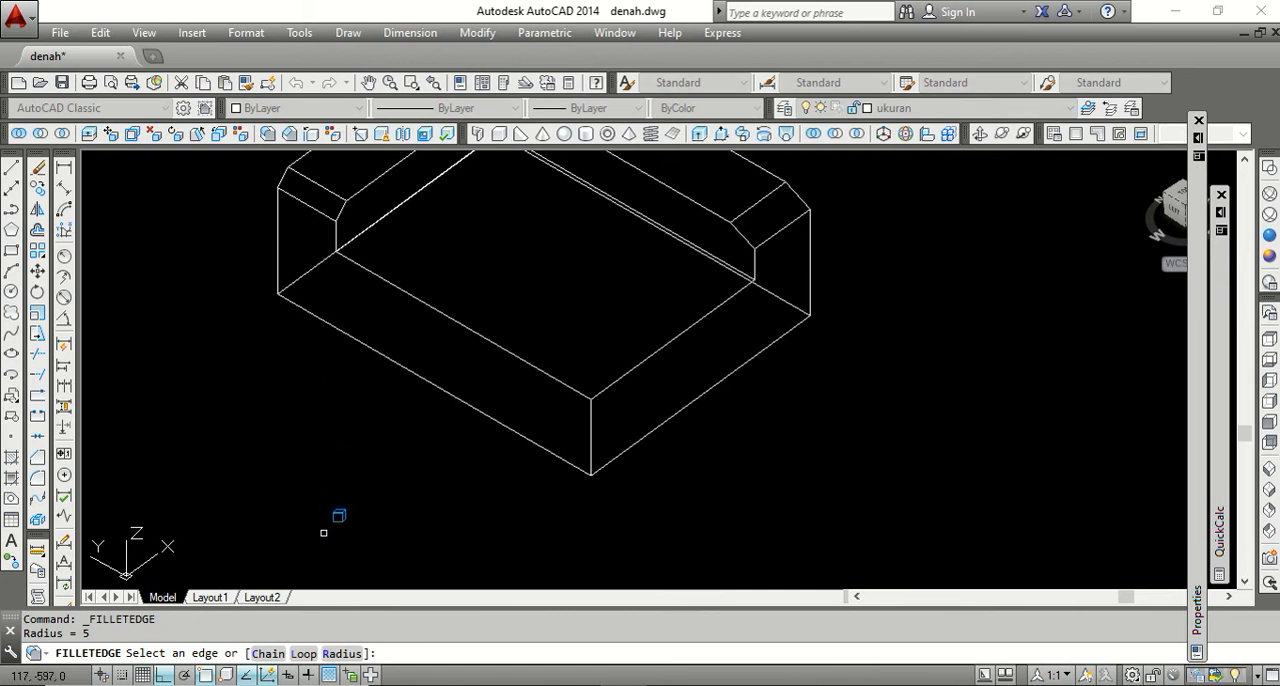
left_click(341, 653)
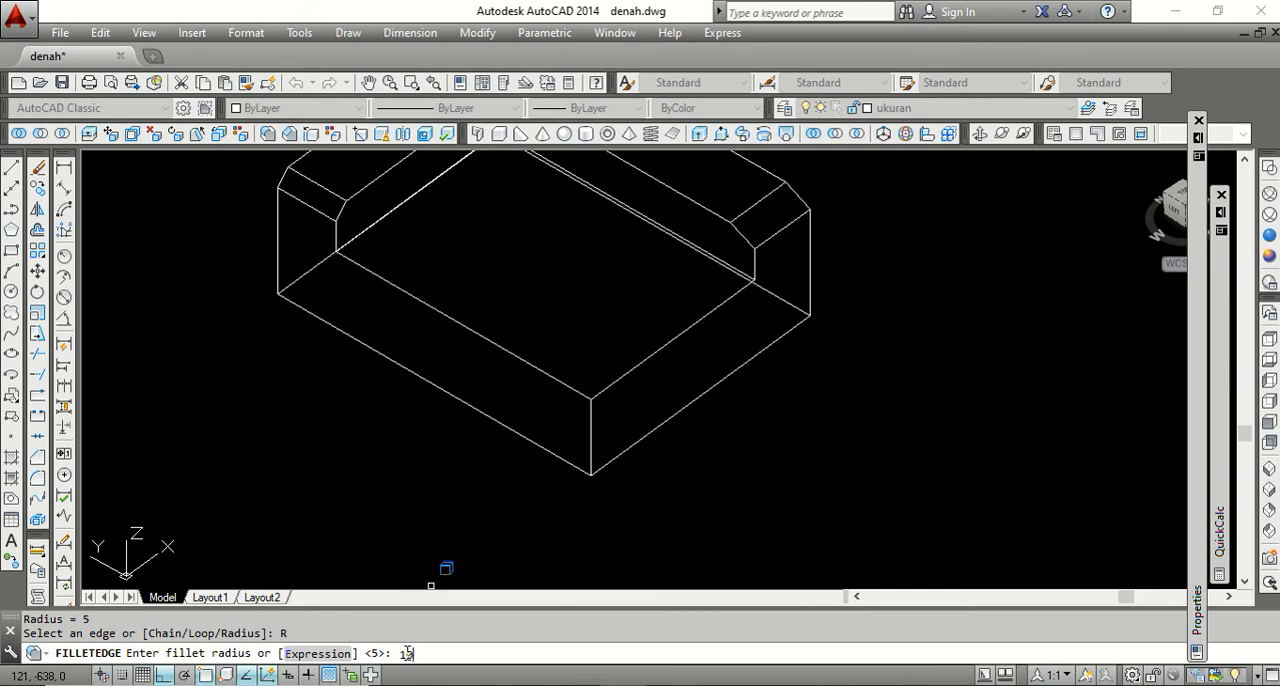
key("Return")
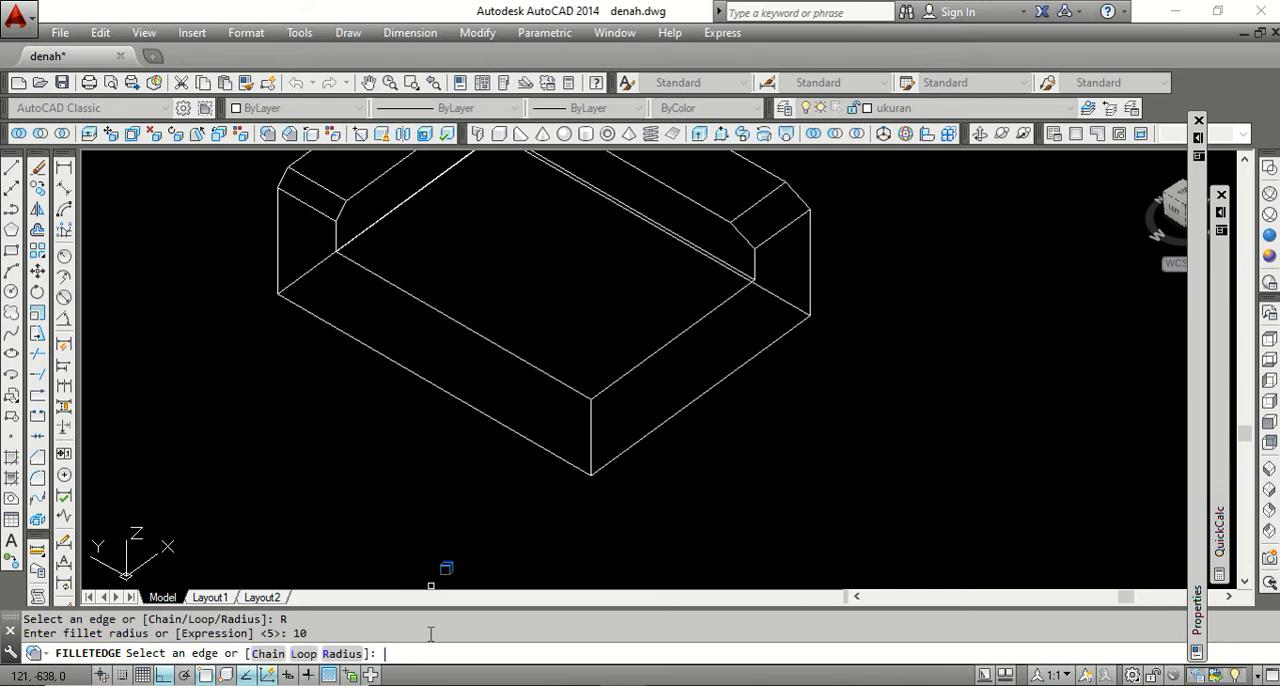
left_click(591, 440)
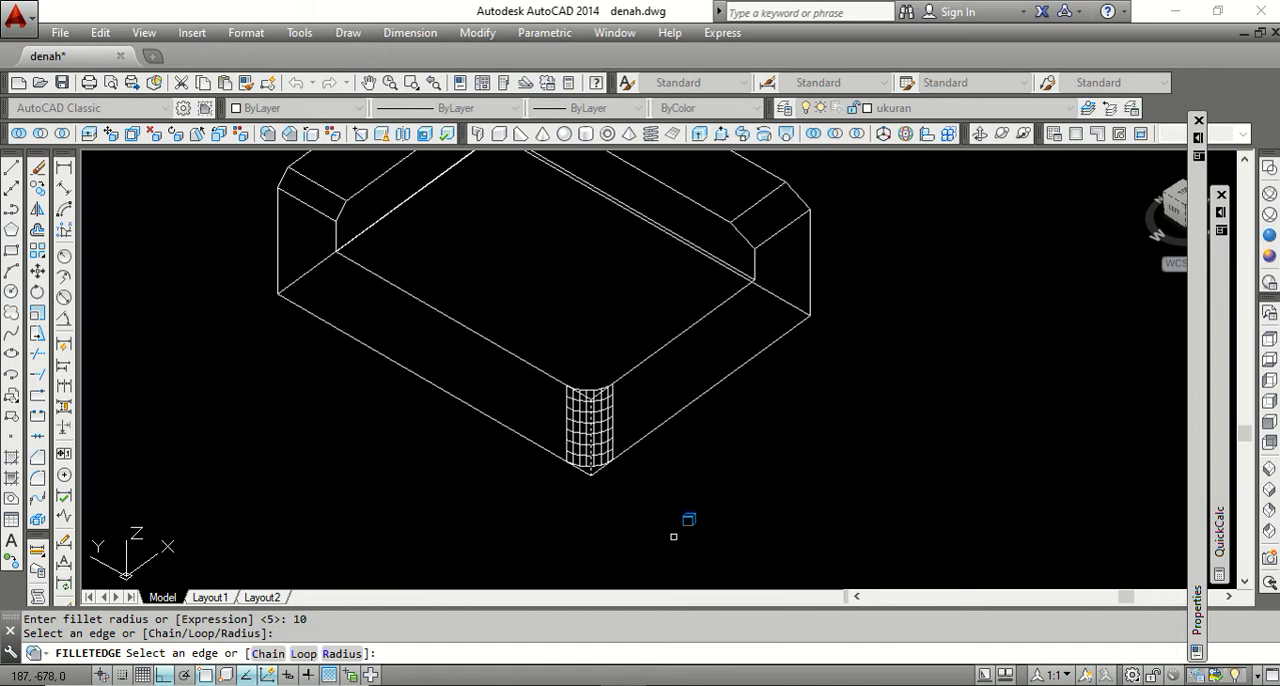
key("Return")
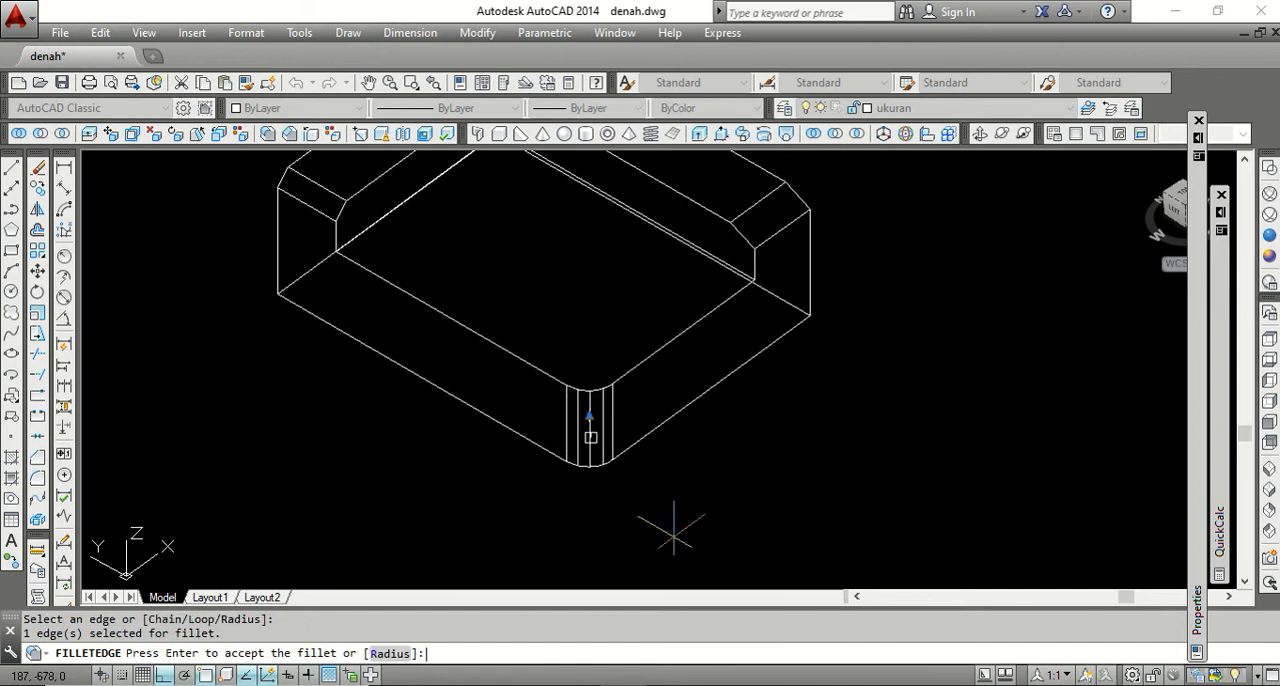
key("Return")
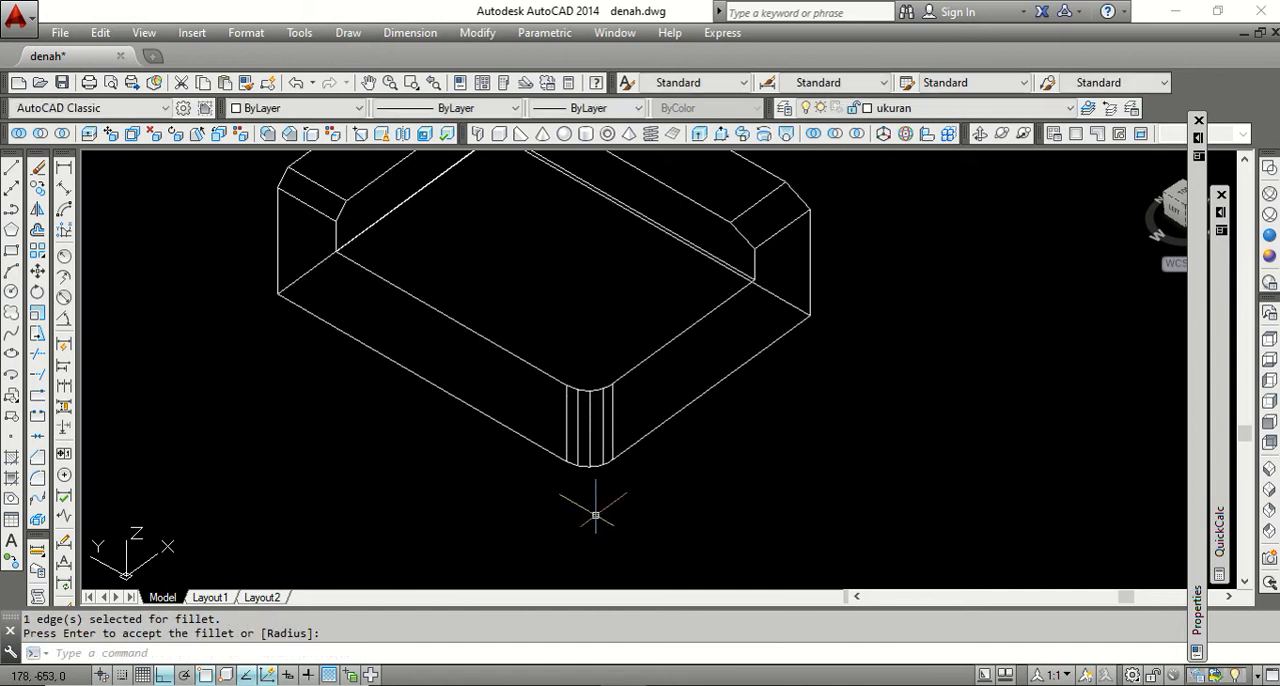
Examine the filleted block and the other solids in the Conceptual visual style, then restore the 2D wireframe display.
scroll(588, 500, "down", 3)
scroll(645, 445, "up", 3)
scroll(654, 458, "down", 2)
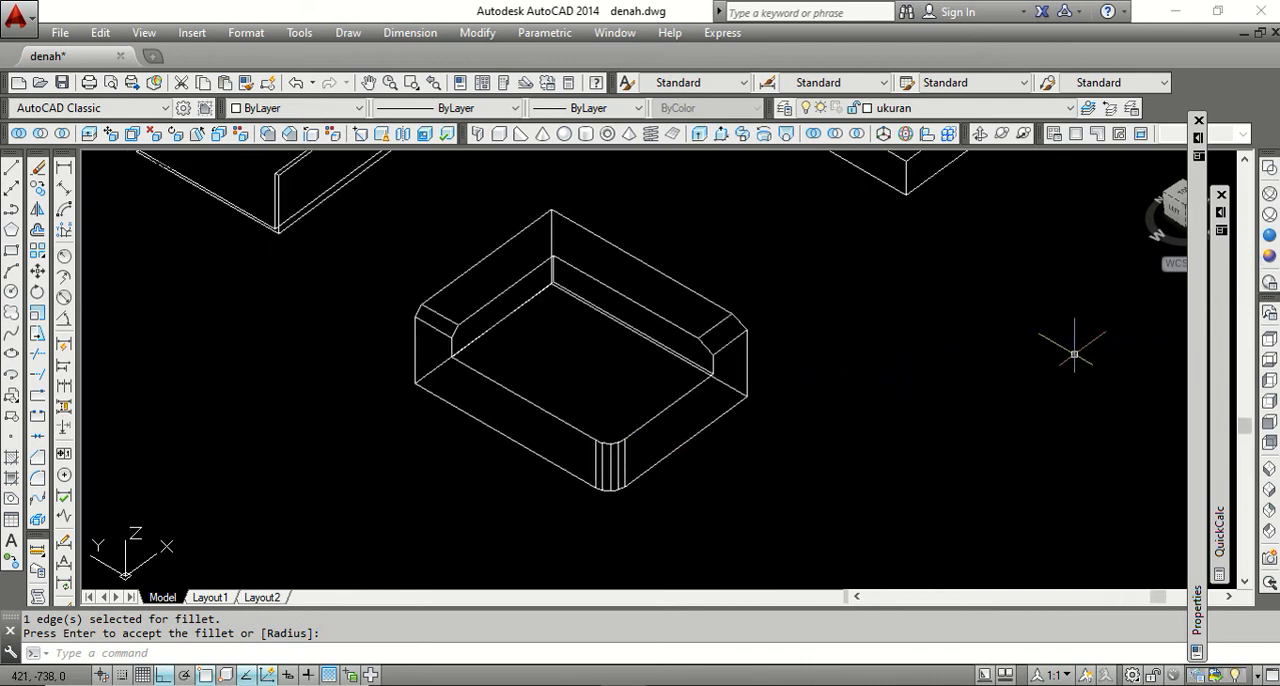
left_click(1270, 257)
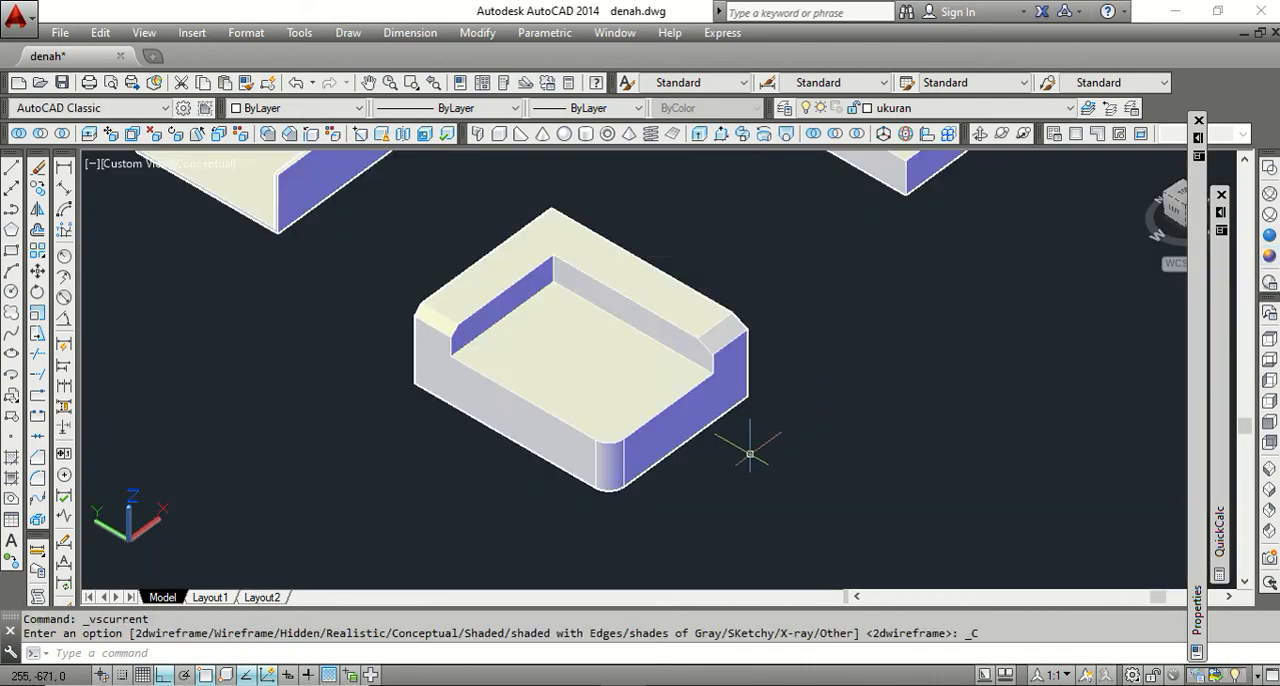
scroll(760, 420, "down", 2)
scroll(750, 397, "up", 2)
scroll(700, 375, "down", 2)
scroll(686, 357, "up", 2)
scroll(663, 343, "down", 1)
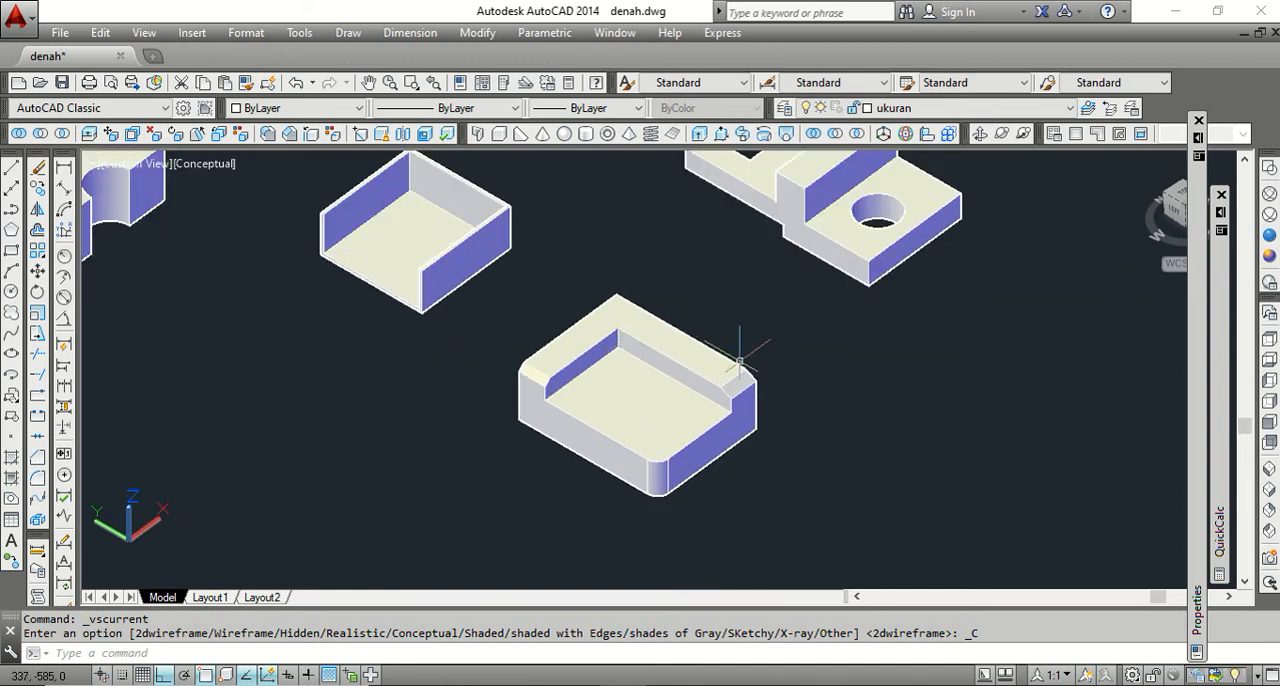
scroll(737, 350, "down", 3)
scroll(843, 212, "up", 1)
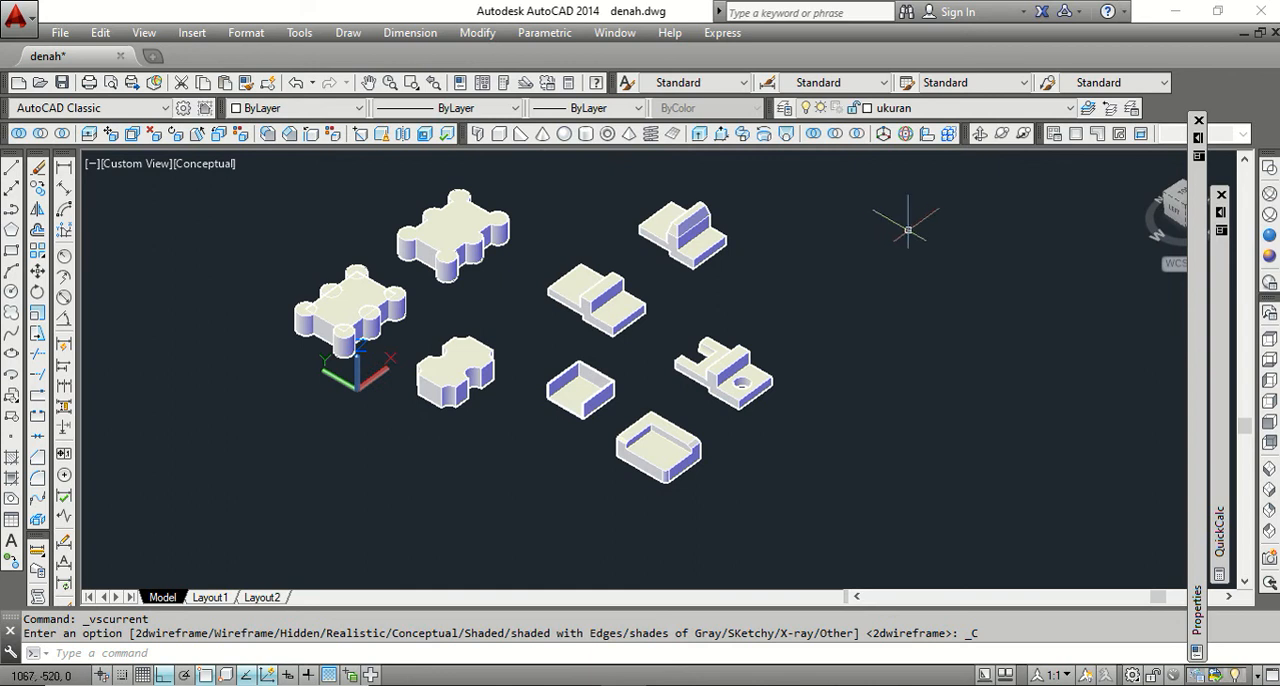
left_click(1269, 167)
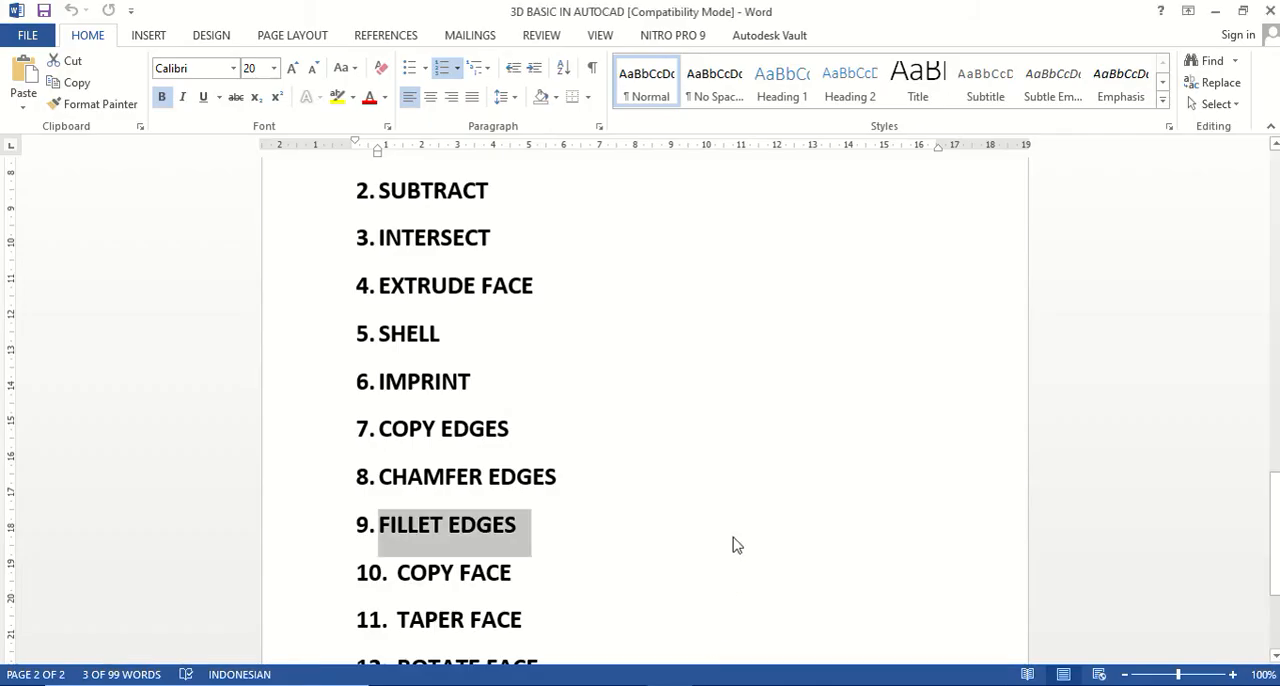
Highlight the COPY FACE item in the Word outline and return to the recessed block in the AutoCAD drawing.
scroll(699, 497, "down", 2)
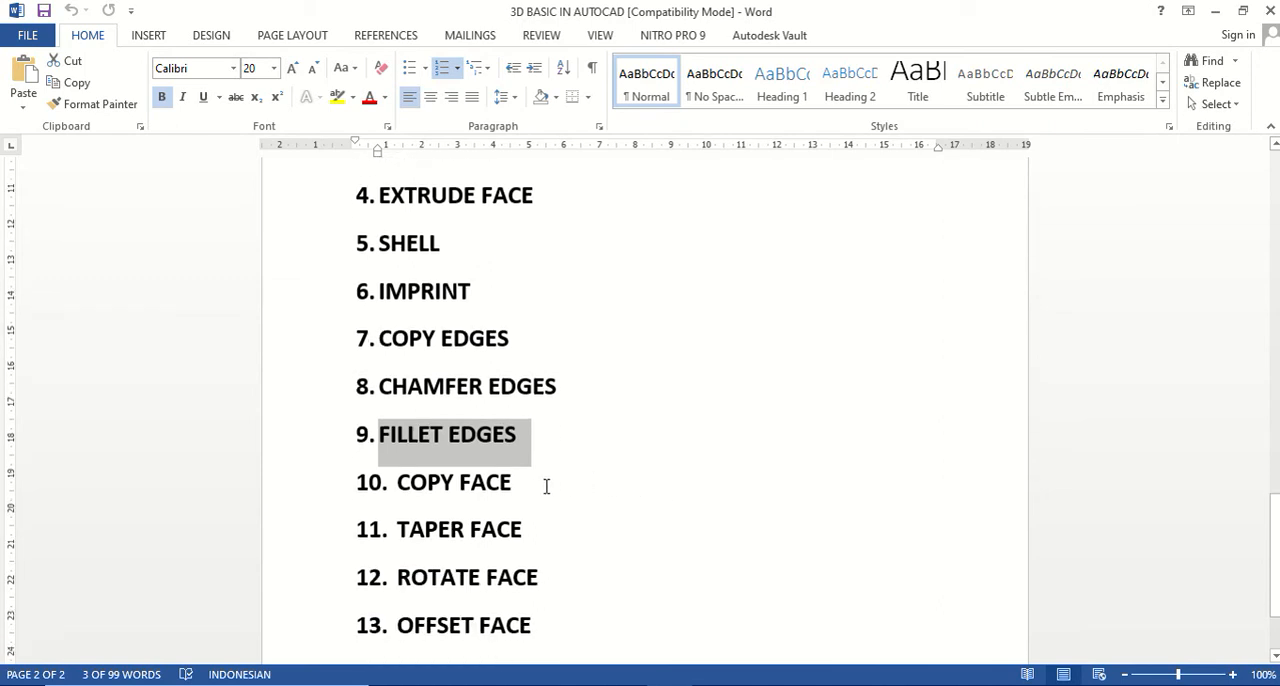
left_click_drag(528, 482, 416, 484)
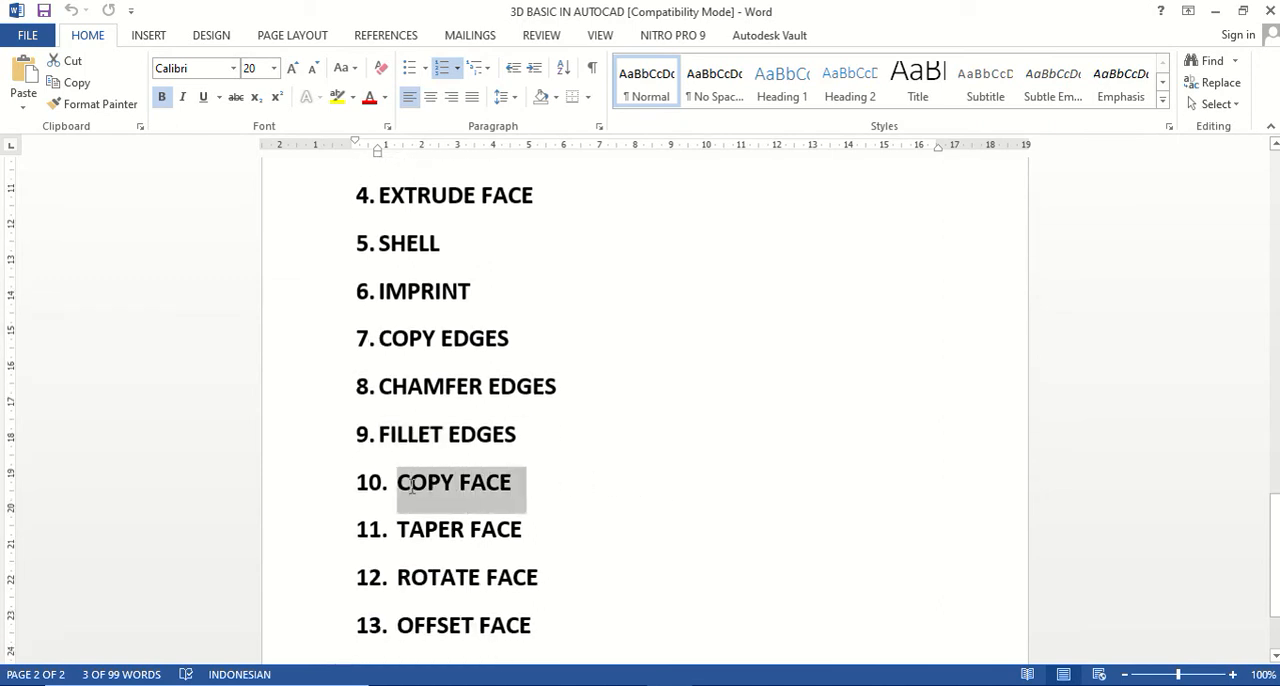
scroll(594, 503, "down", 1)
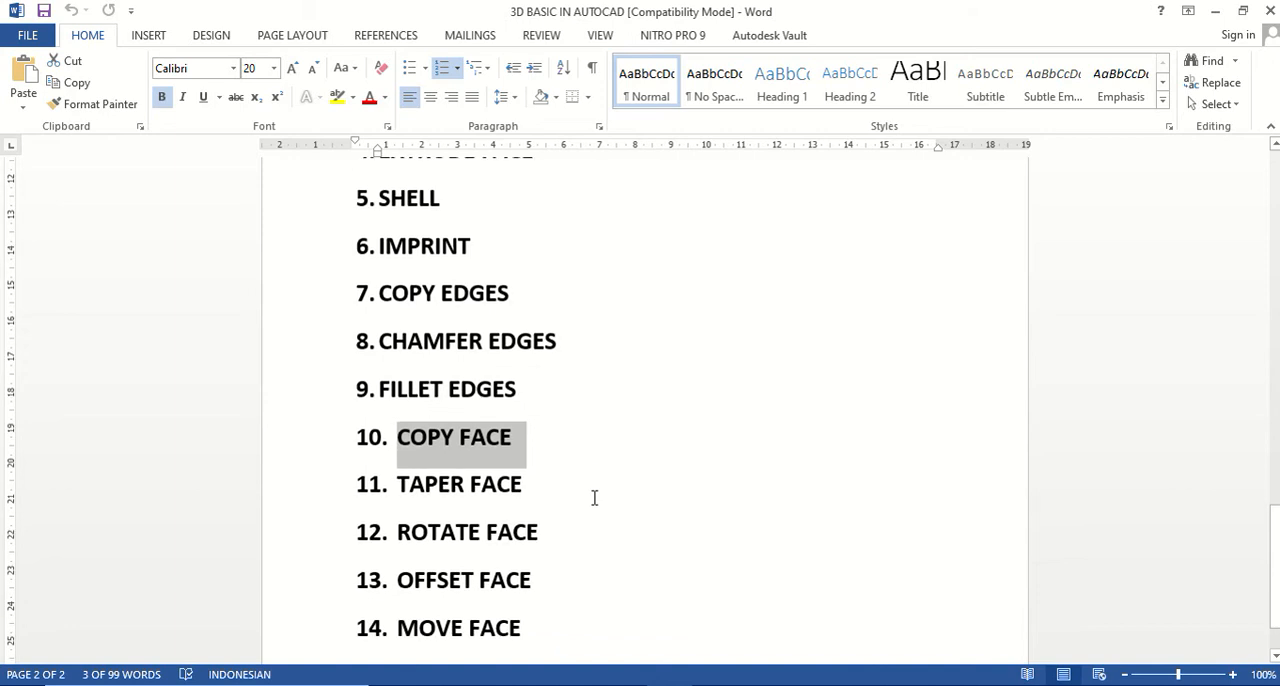
left_click(626, 685)
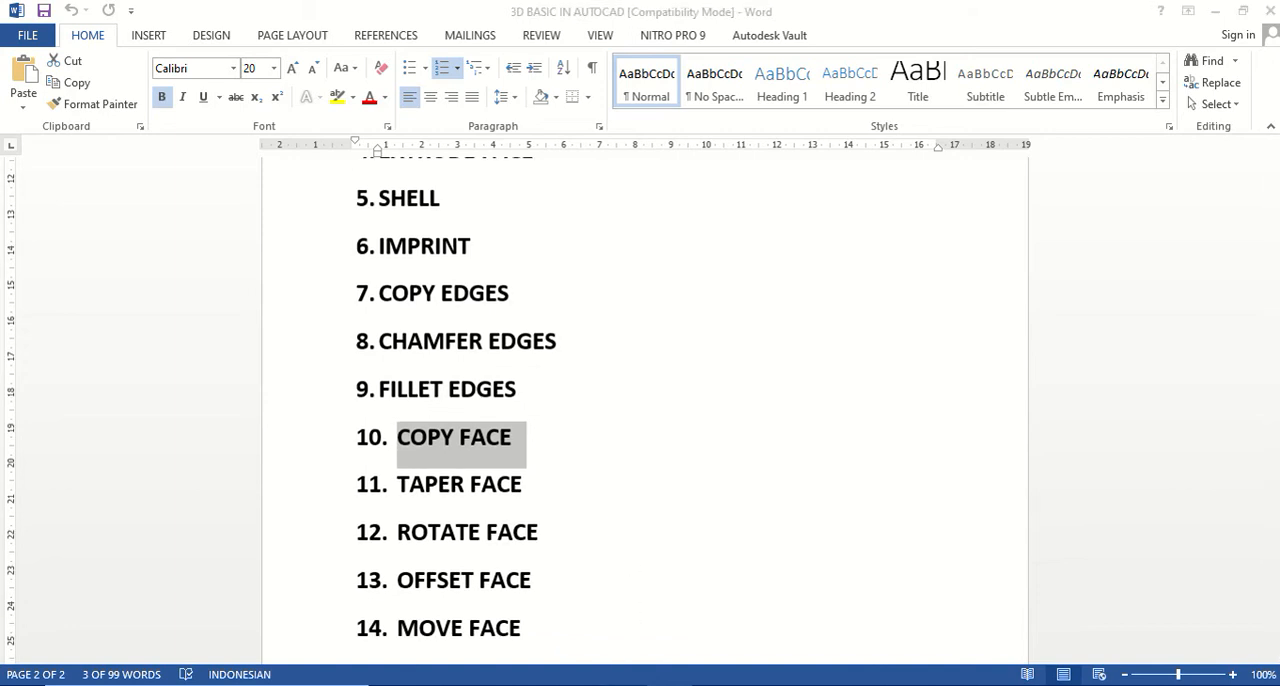
scroll(714, 470, "up", 3)
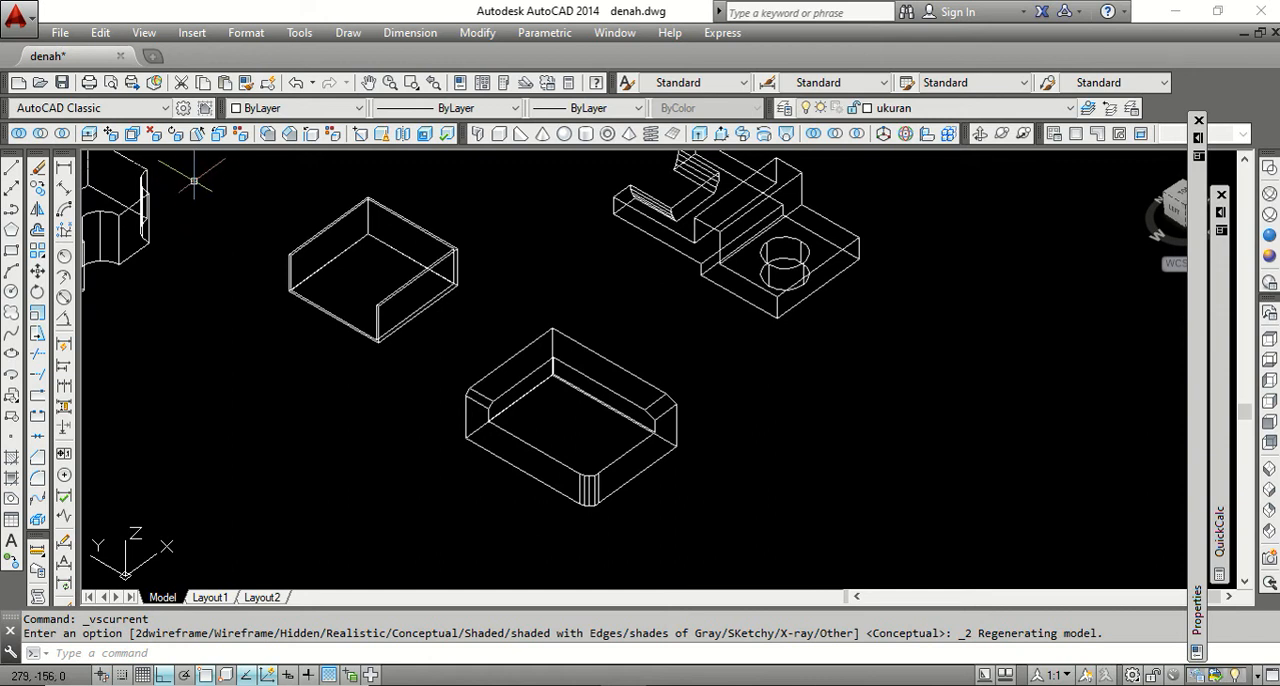
Copy the block's shorter front side face outward along the negative Y direction, using its bottom edge midpoint as base point.
left_click(219, 134)
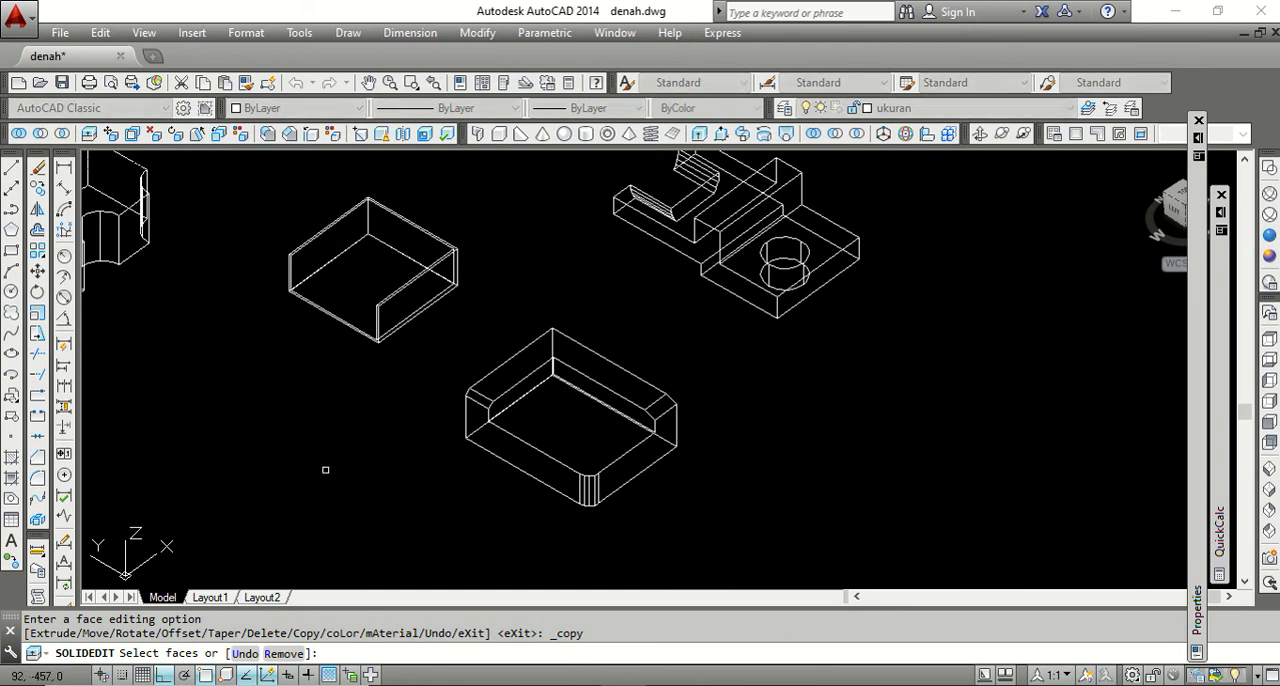
left_click(643, 456)
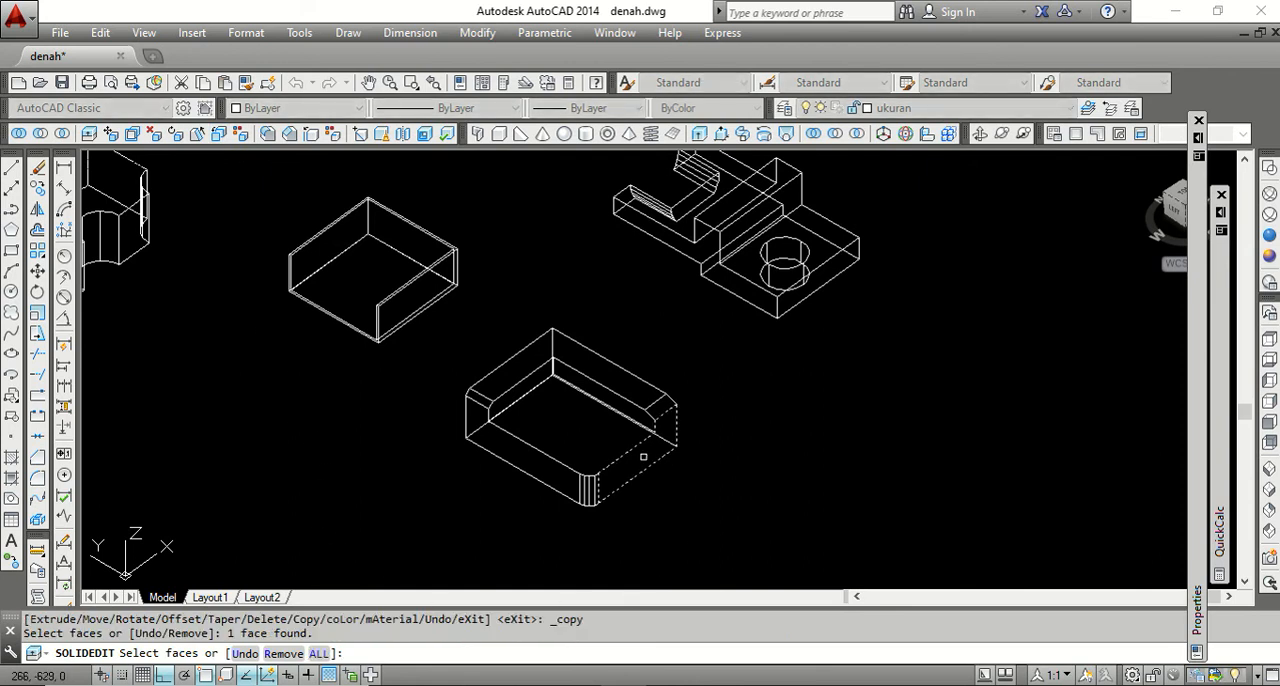
key("Return")
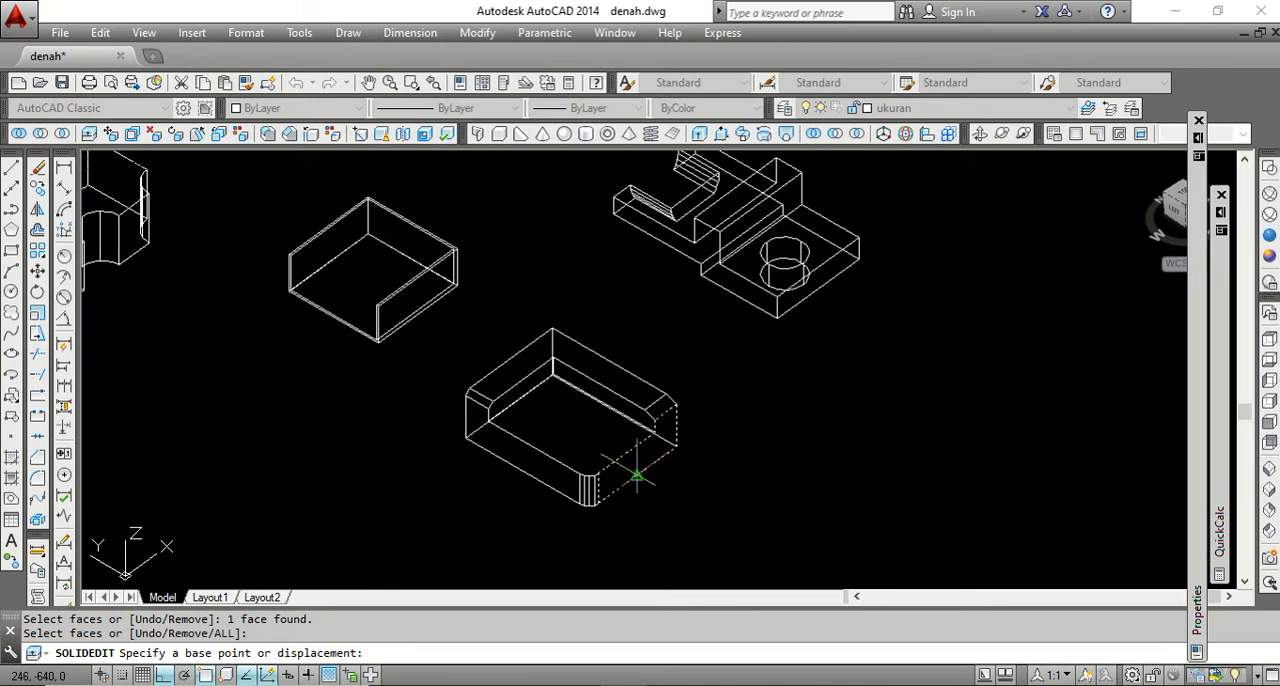
left_click(636, 476)
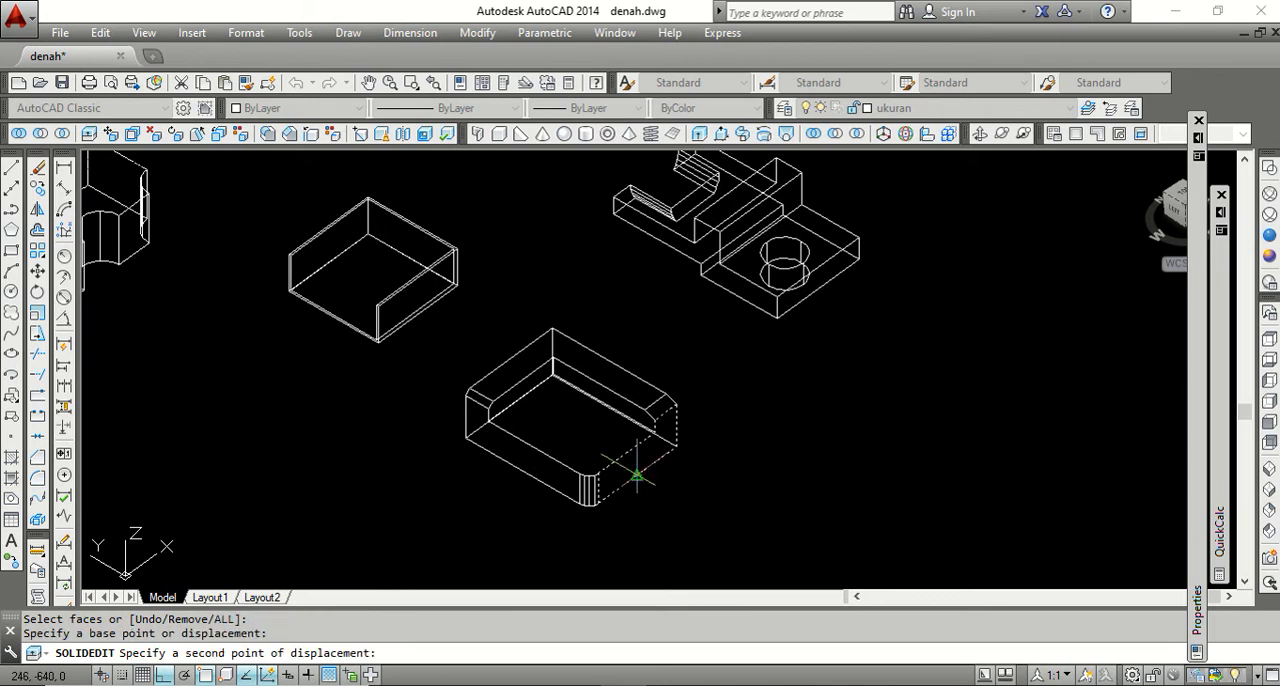
left_click(701, 514)
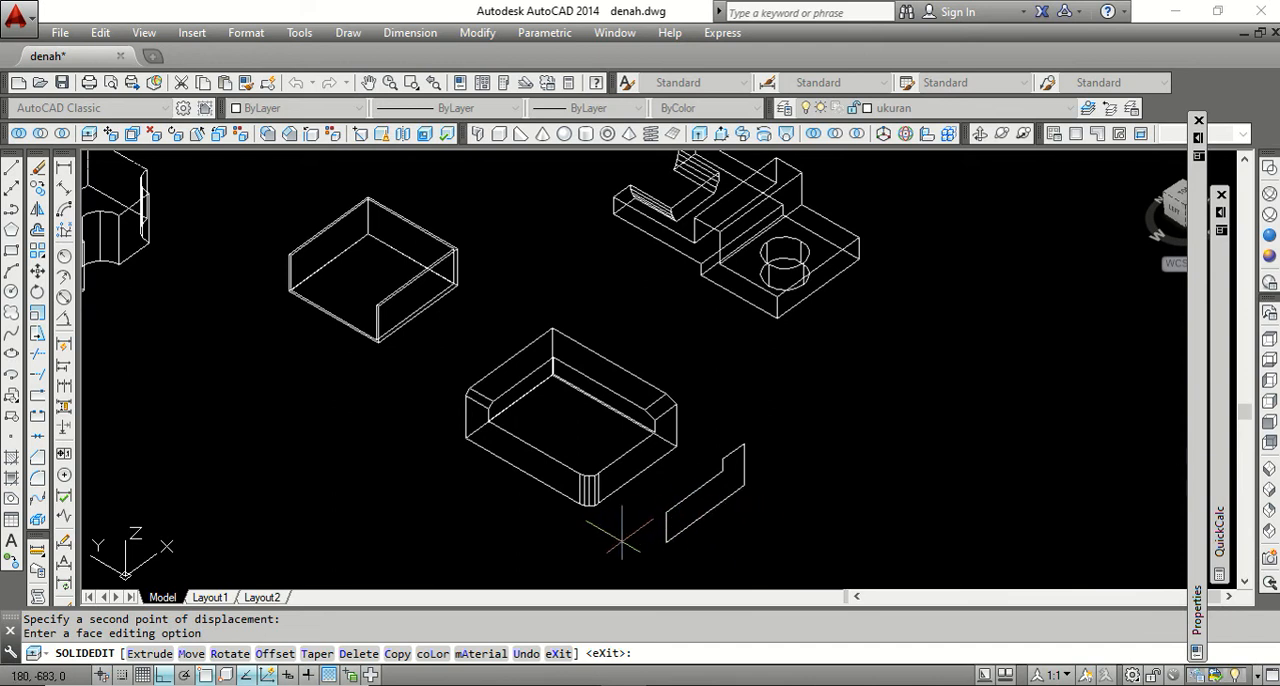
key("Return")
key("Return")
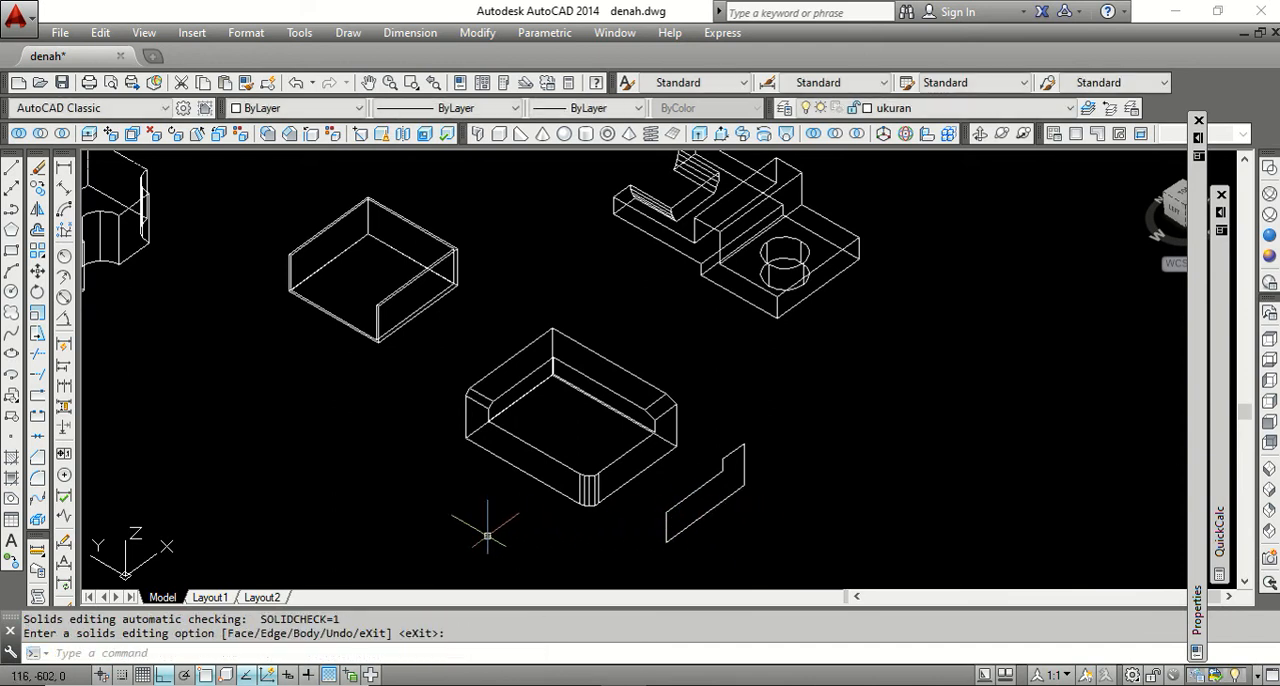
Copy the block's longer front side face outward along the negative X direction, using its bottom edge midpoint as base point.
left_click(220, 139)
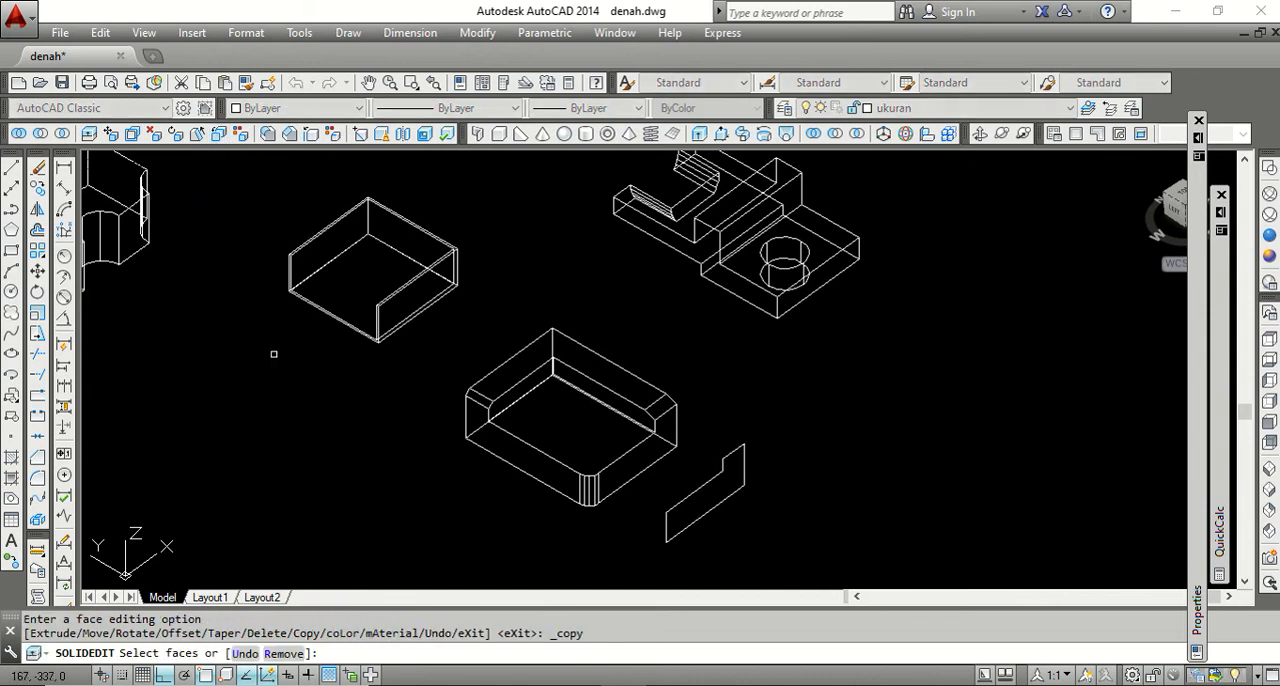
left_click(511, 456)
key("Return")
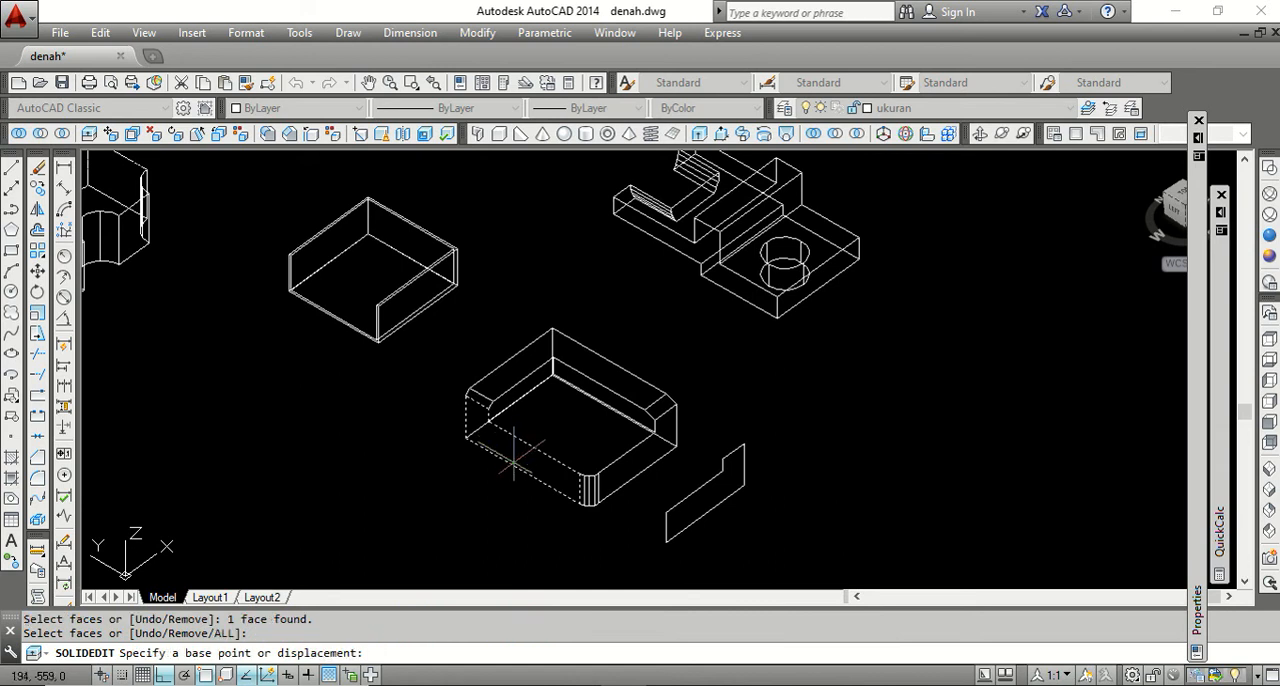
left_click(521, 470)
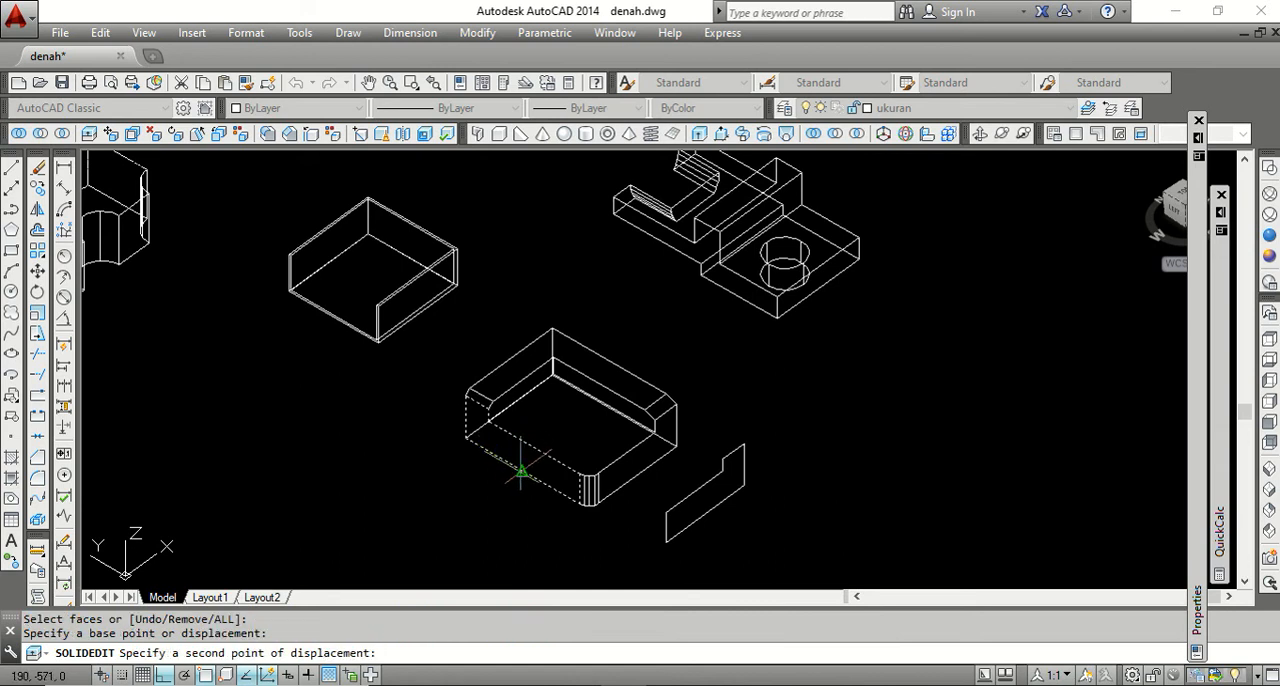
left_click(445, 525)
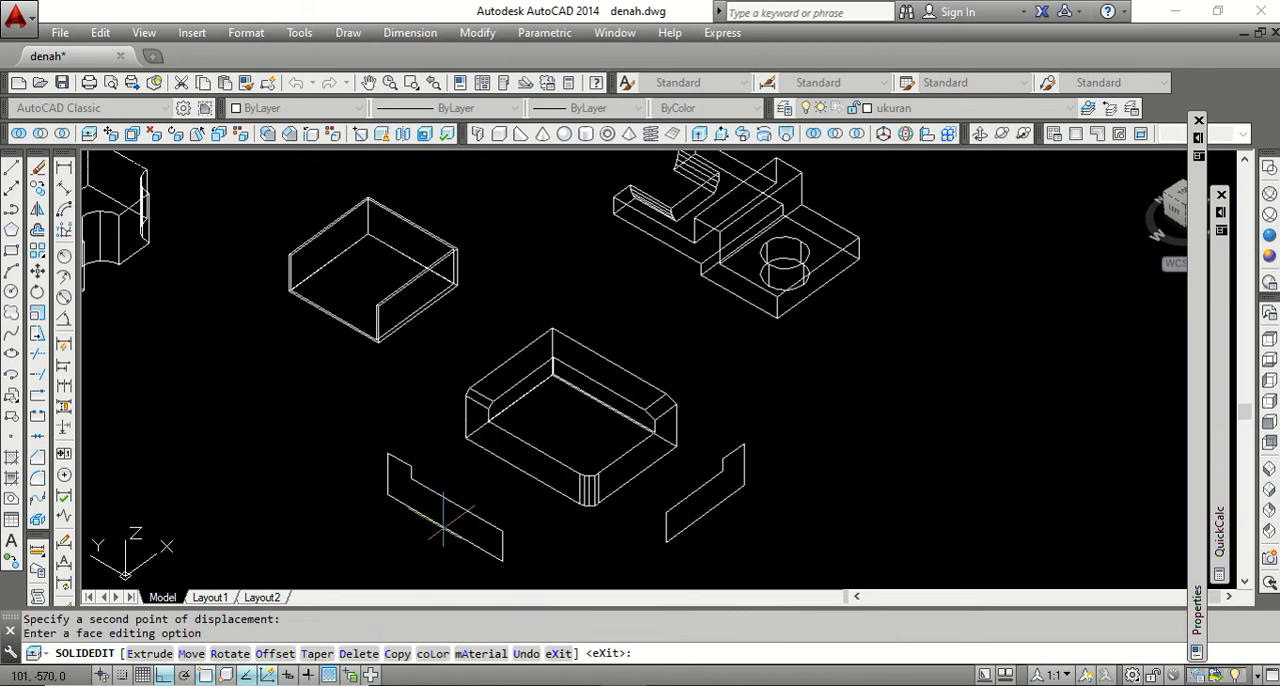
key("Return")
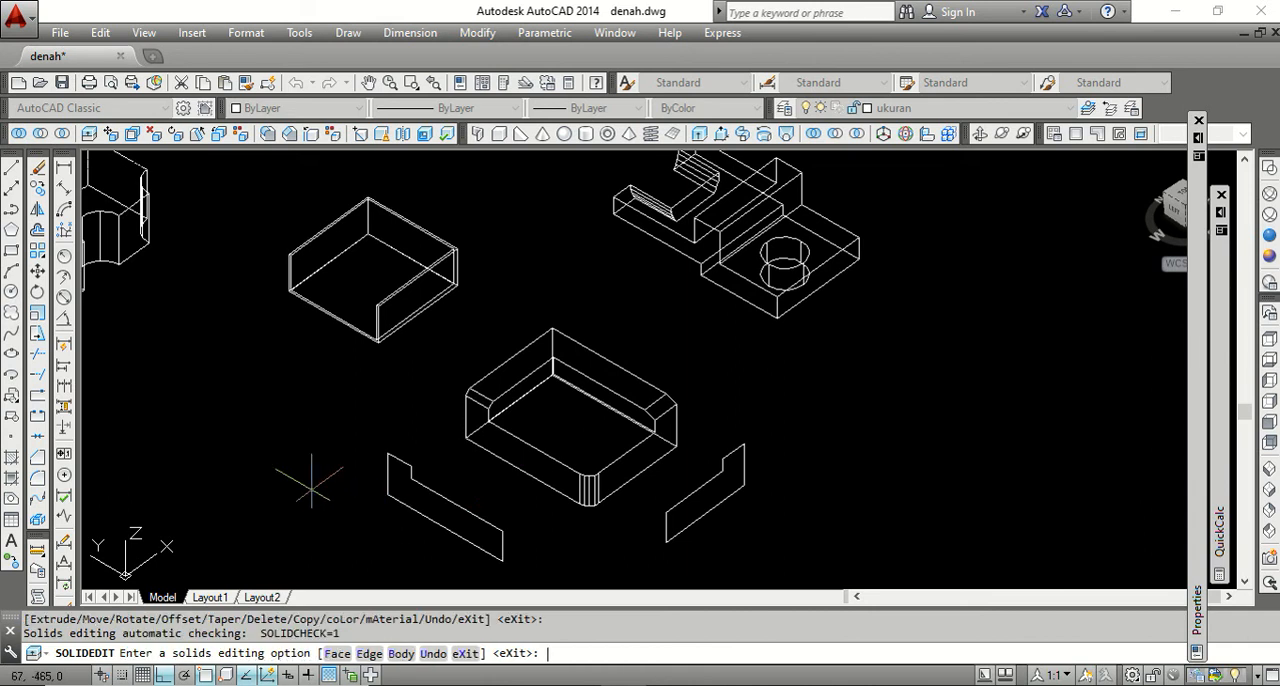
key("Return")
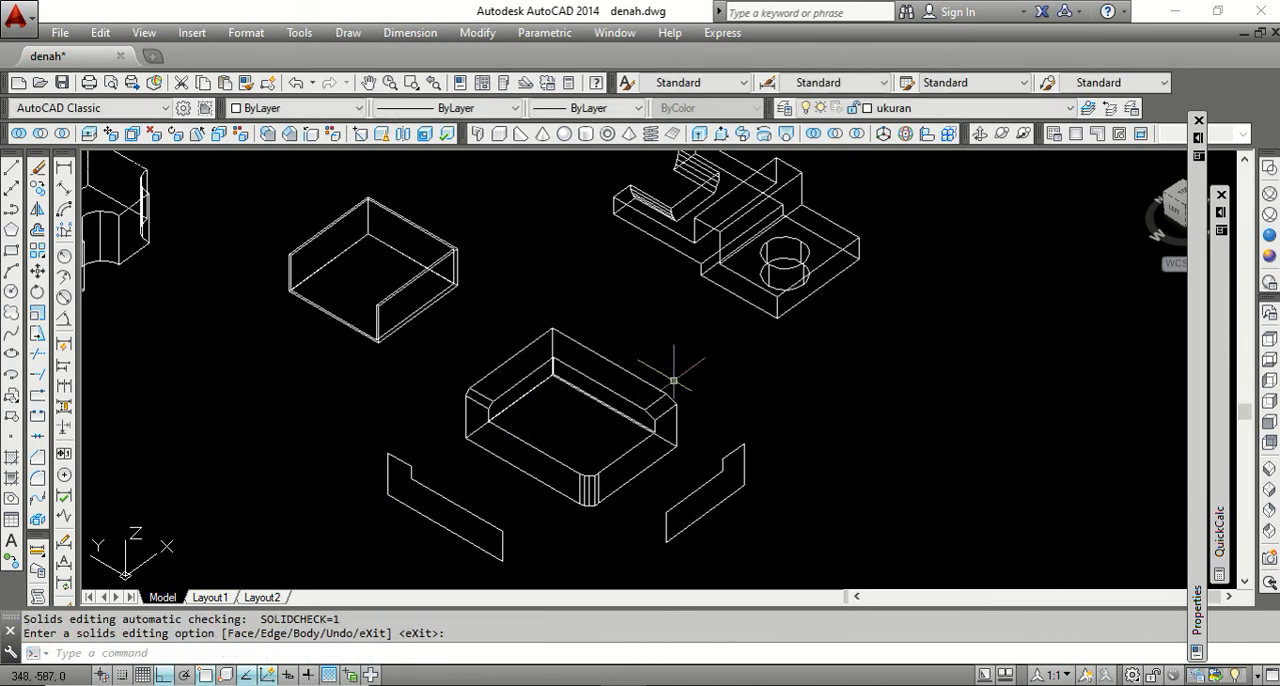
Copy the L-shaped top face of the block's rim straight up above the block, using its back corner as base point.
scroll(676, 386, "down", 1)
scroll(612, 390, "up", 2)
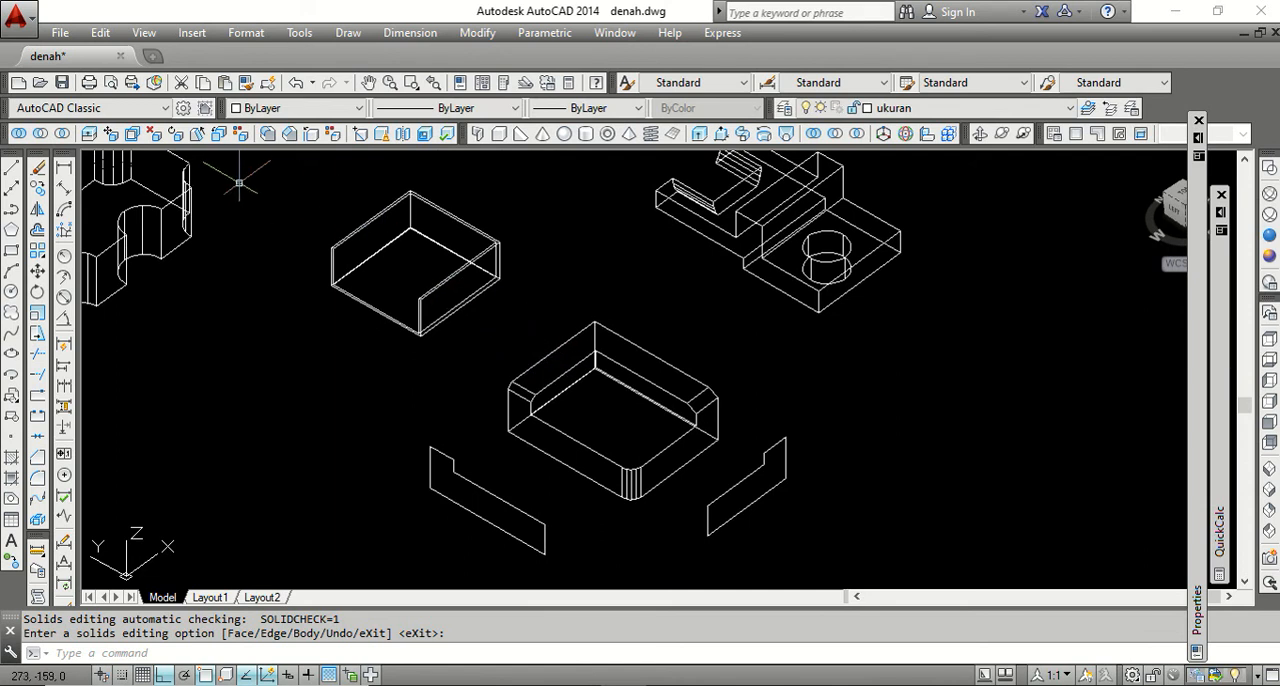
left_click(218, 134)
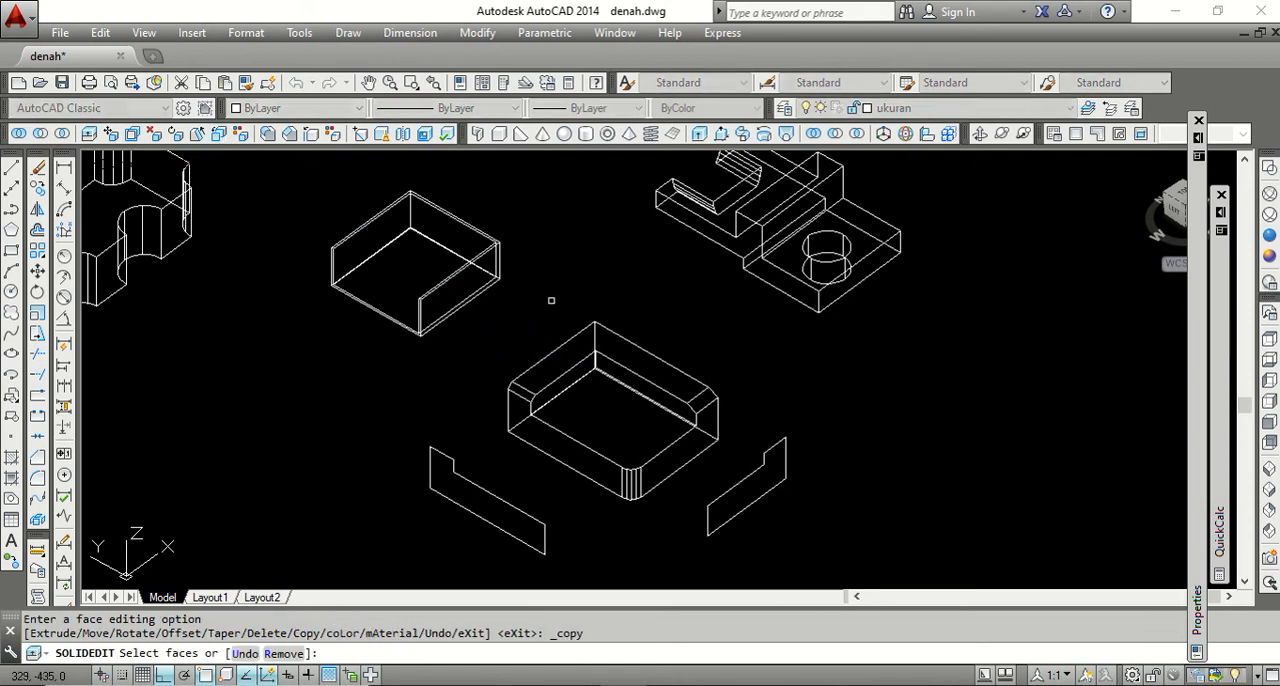
left_click(575, 344)
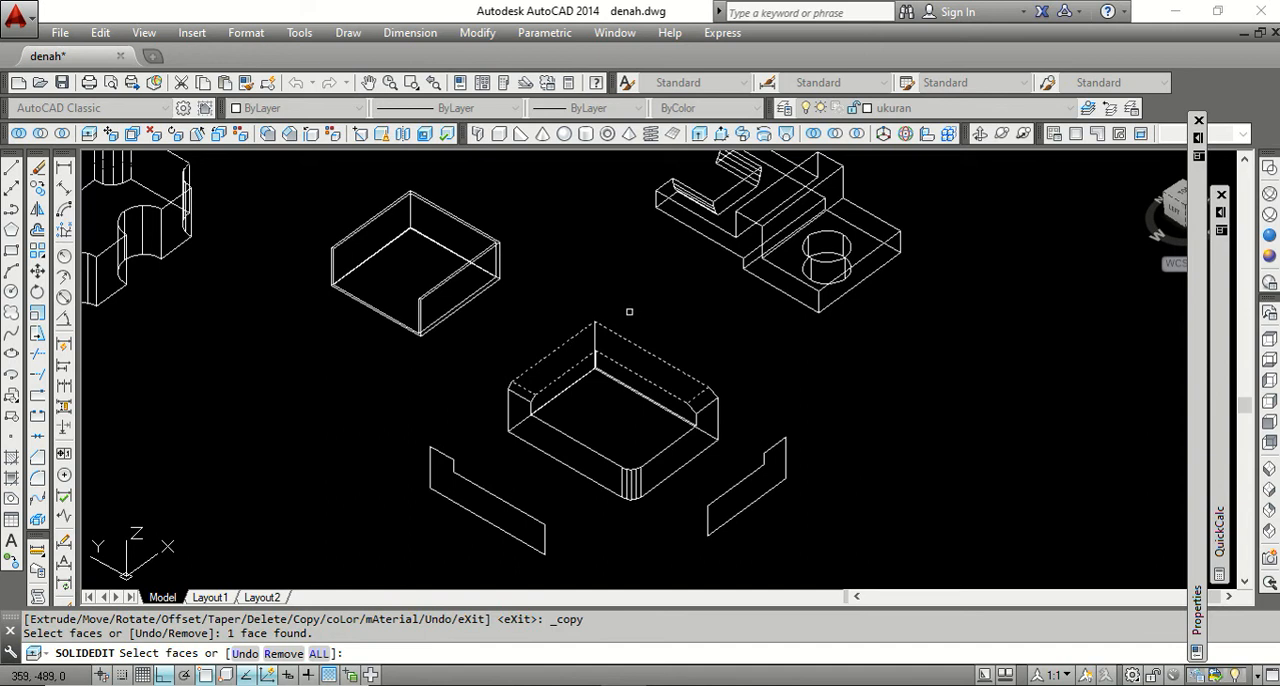
key("Return")
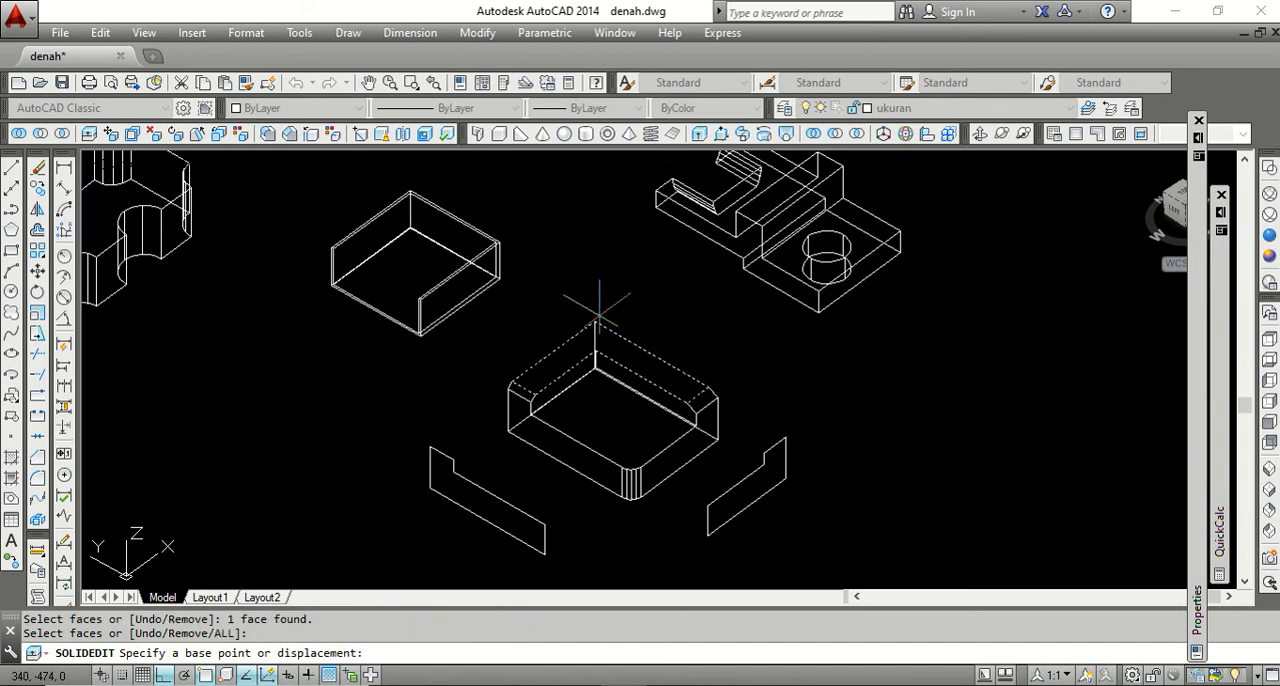
left_click(594, 321)
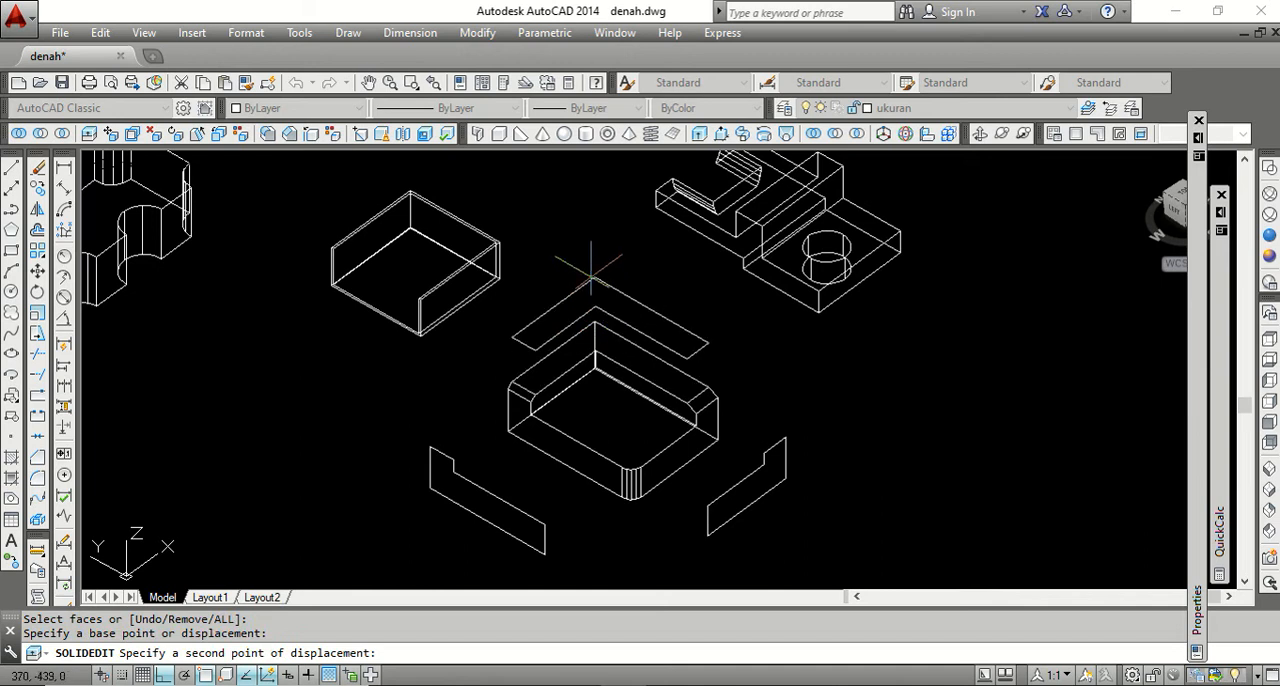
left_click(591, 272)
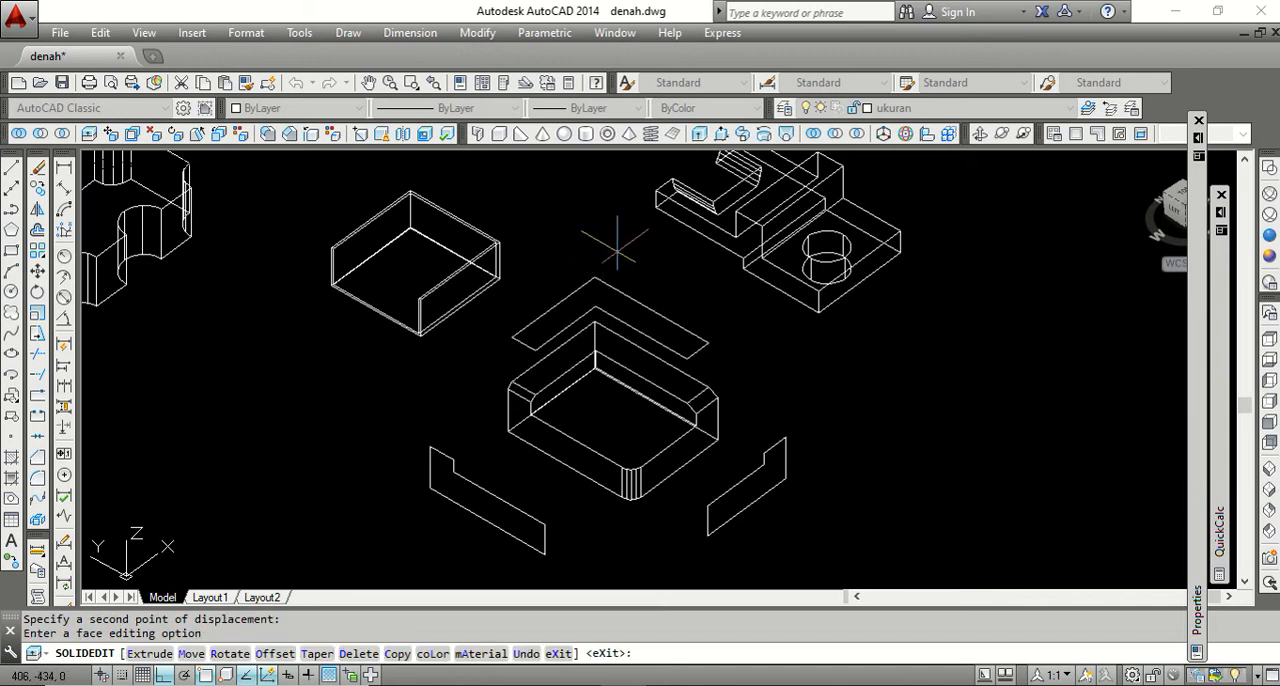
key("Return")
key("Return")
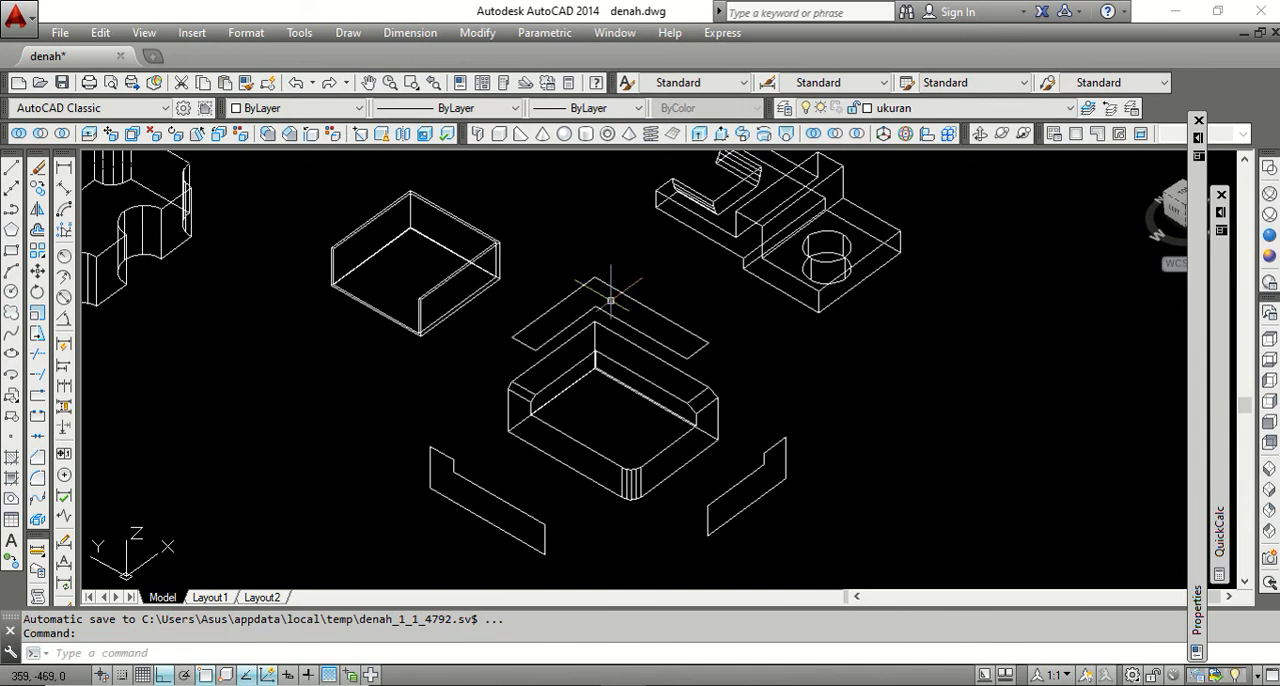
Inspect the three copied faces around the recessed block in the Conceptual visual style, and restore 2D Wireframe.
scroll(697, 333, "down", 2)
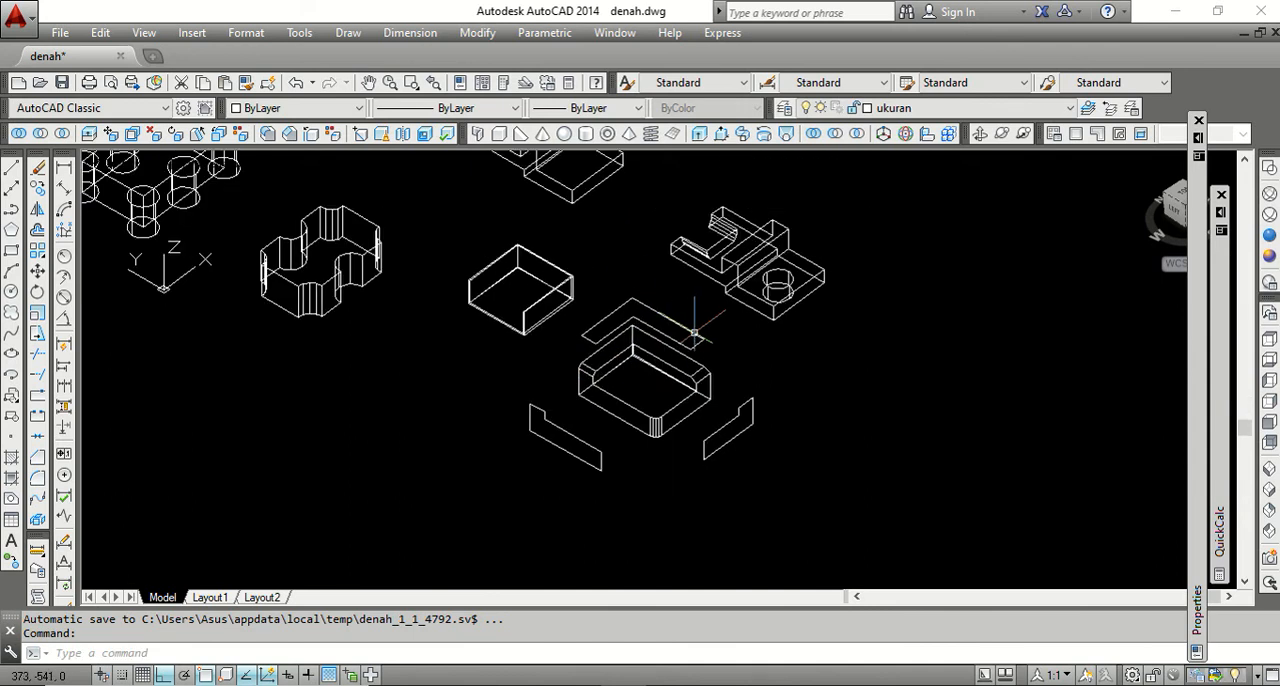
scroll(694, 333, "up", 4)
scroll(694, 333, "down", 2)
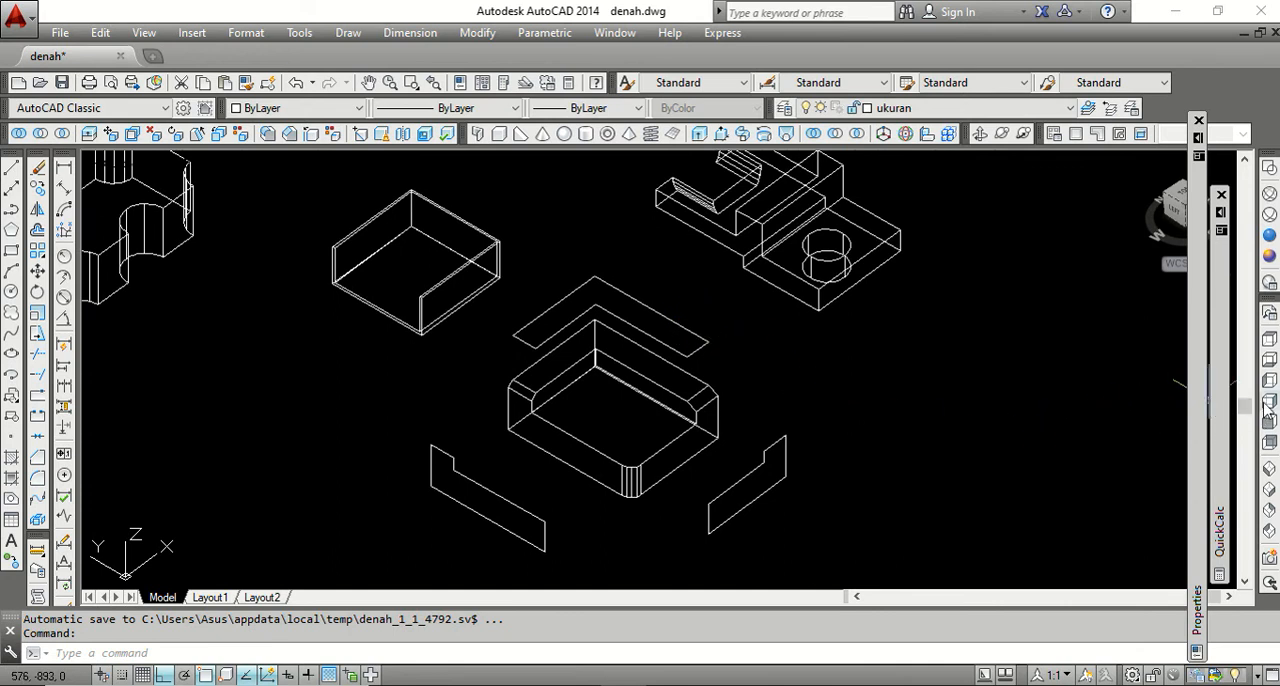
scroll(796, 360, "down", 2)
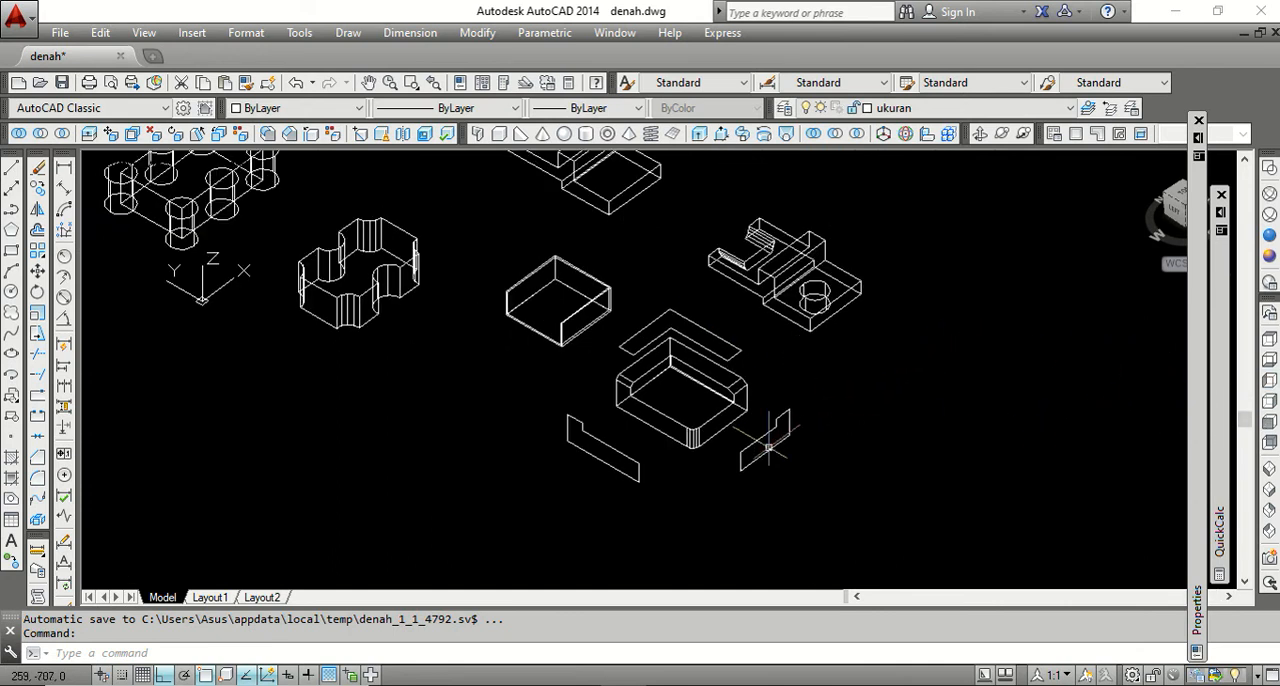
left_click(1270, 258)
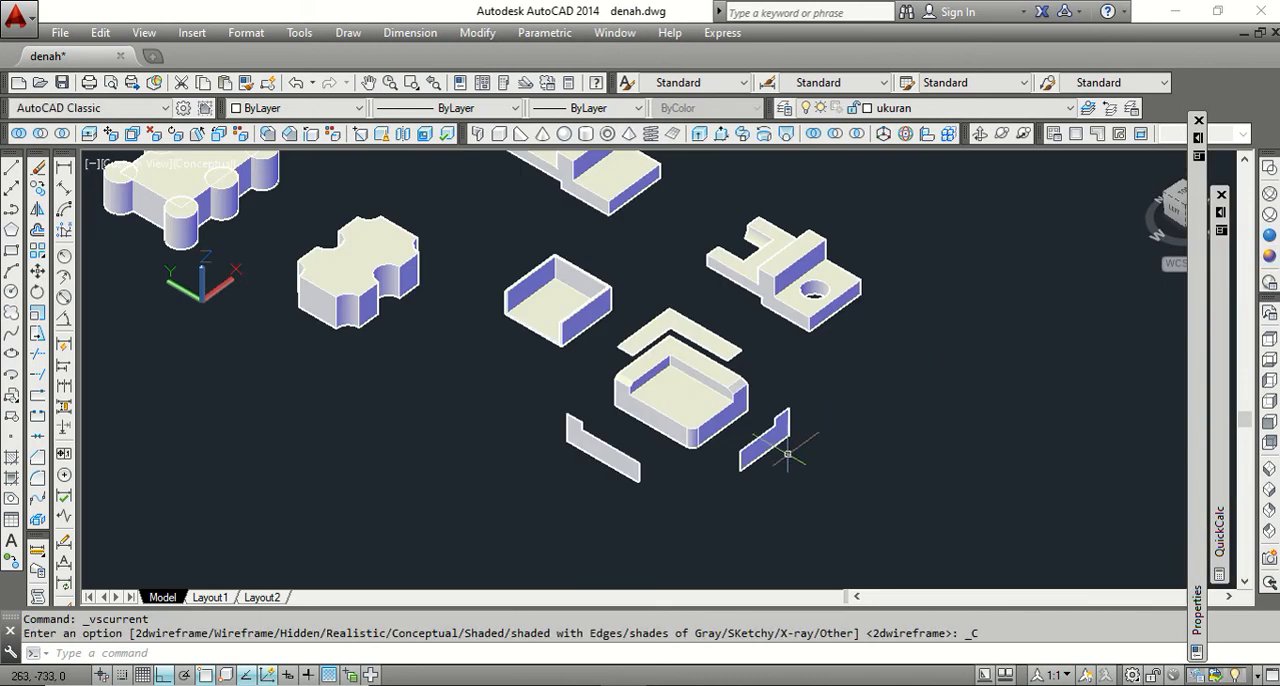
scroll(775, 430, "up", 3)
scroll(770, 420, "down", 2)
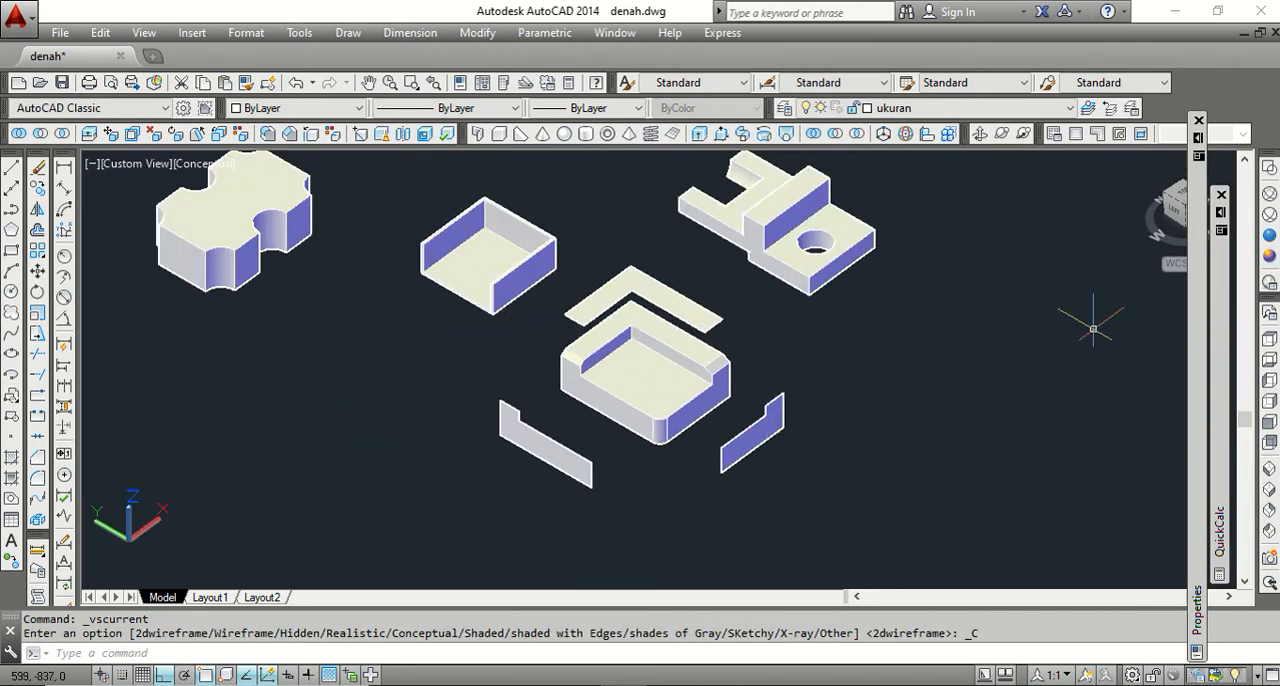
left_click(1270, 168)
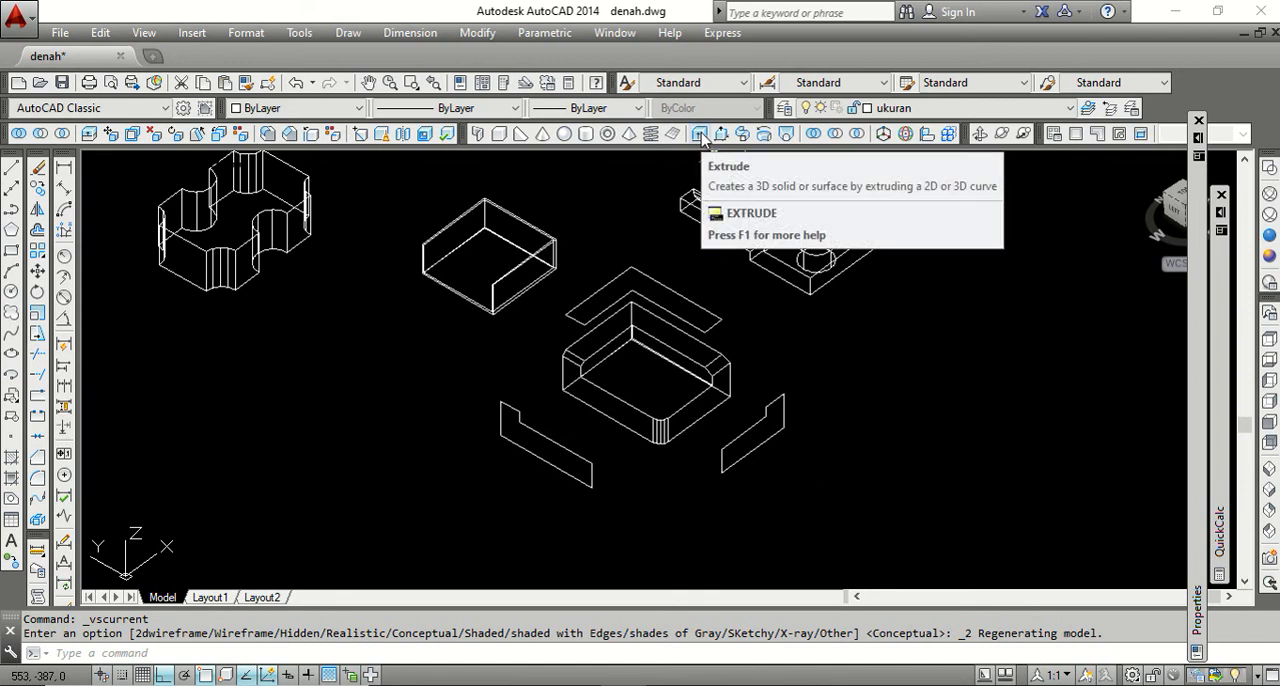
Extrude the copied shorter side face about 68 units outward, away from the recessed block, along negative Y.
left_click(699, 134)
left_click(770, 424)
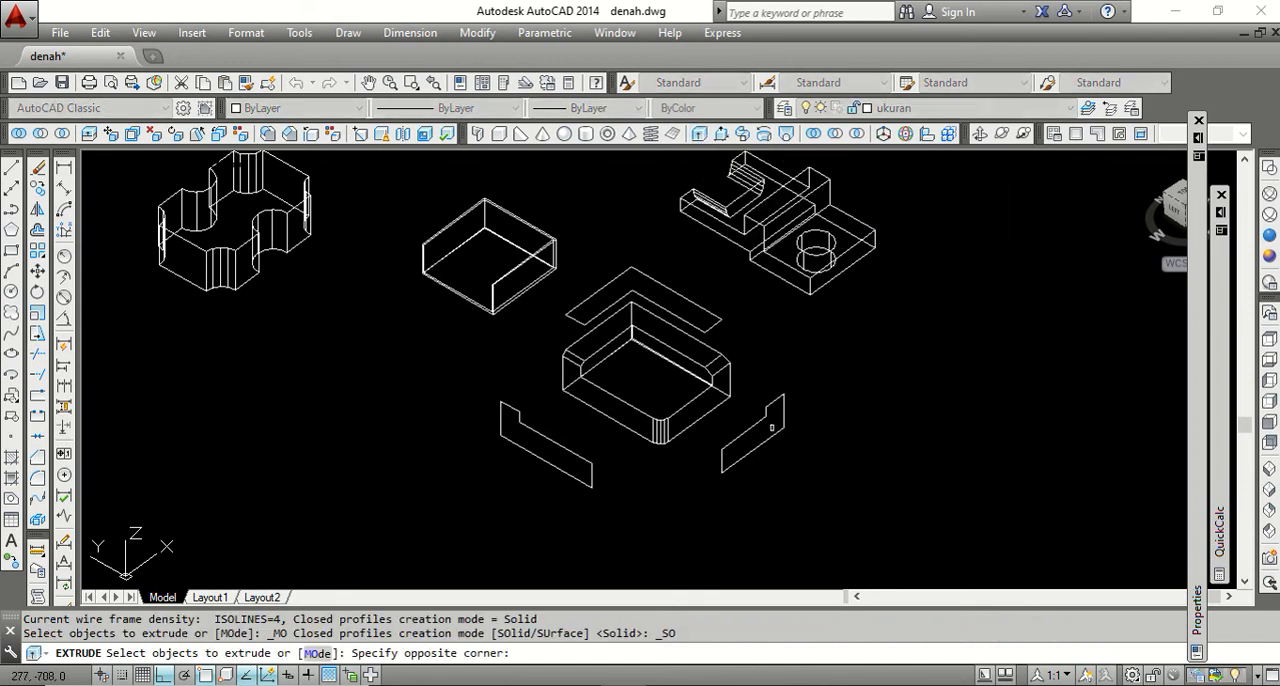
left_click(741, 424)
key("Return")
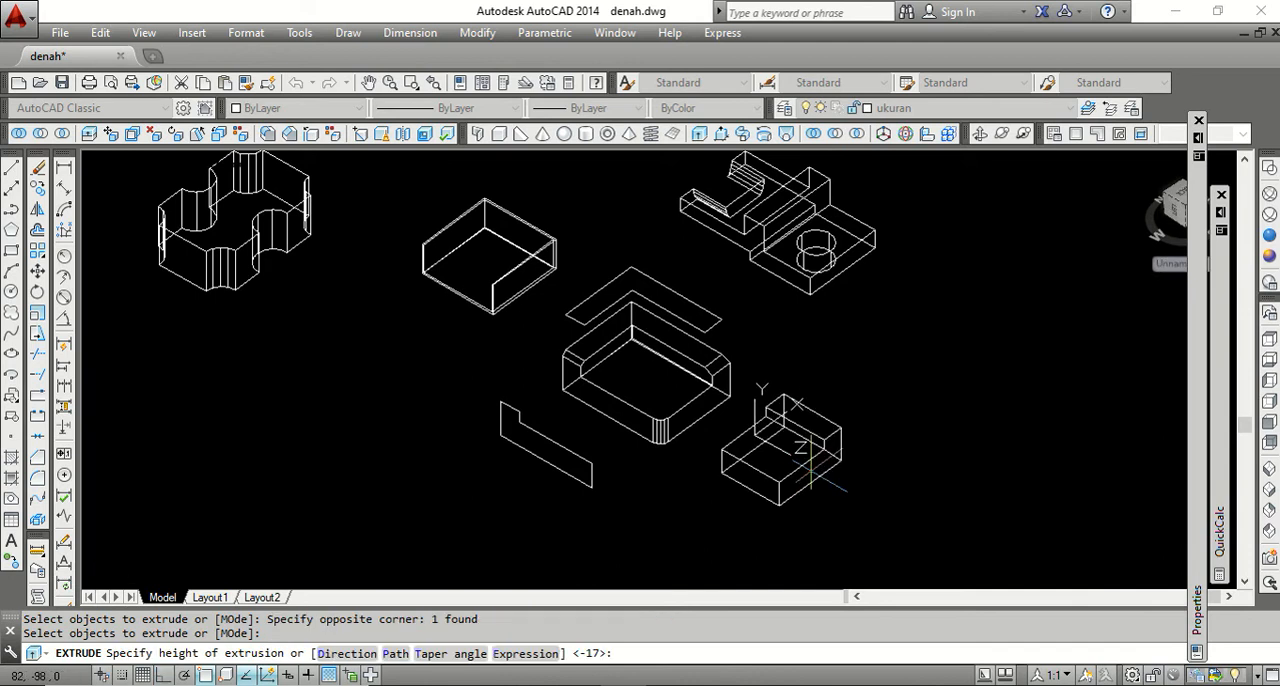
left_click(818, 483)
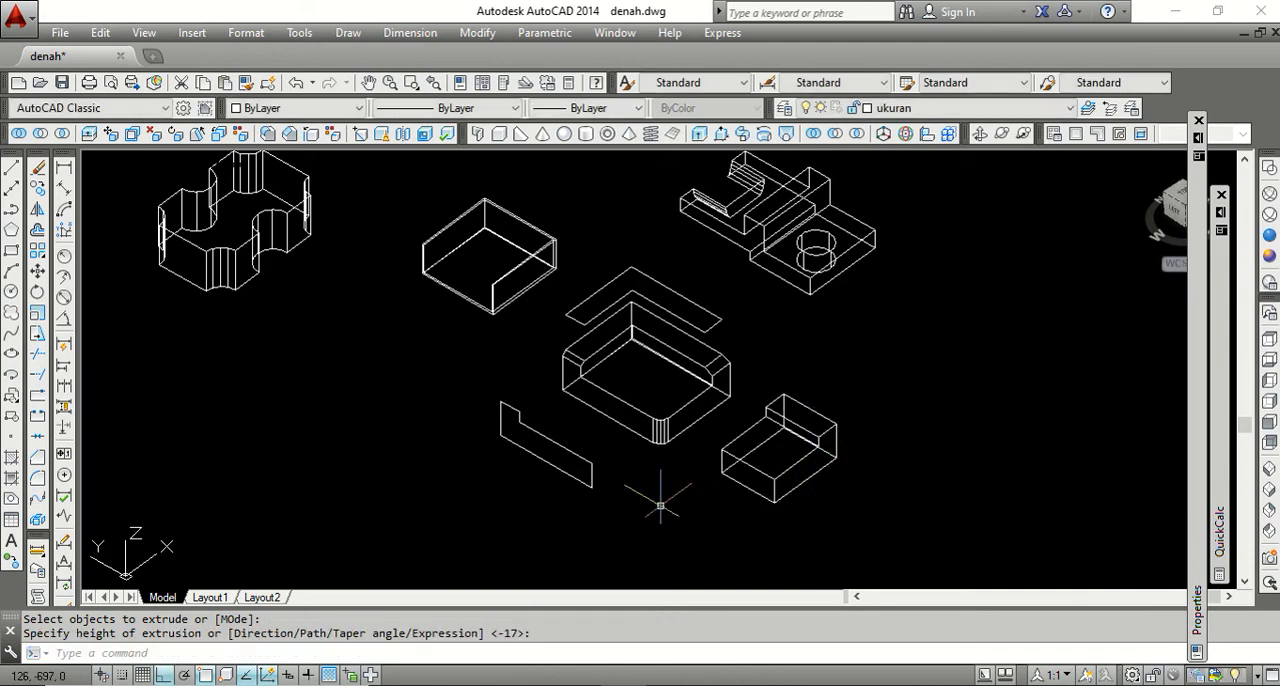
Extrude the copied longer side face about 69 units outward, away from the recessed block, along negative X.
key("Return")
left_click(555, 463)
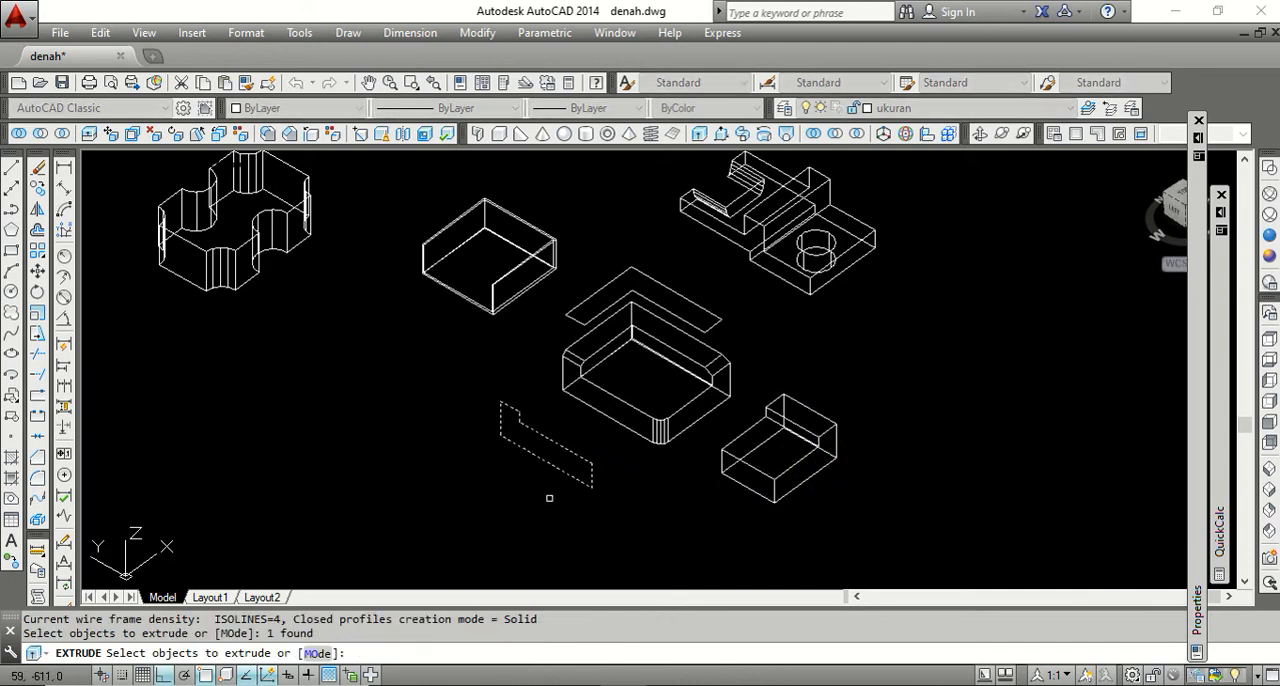
key("Return")
left_click(520, 520)
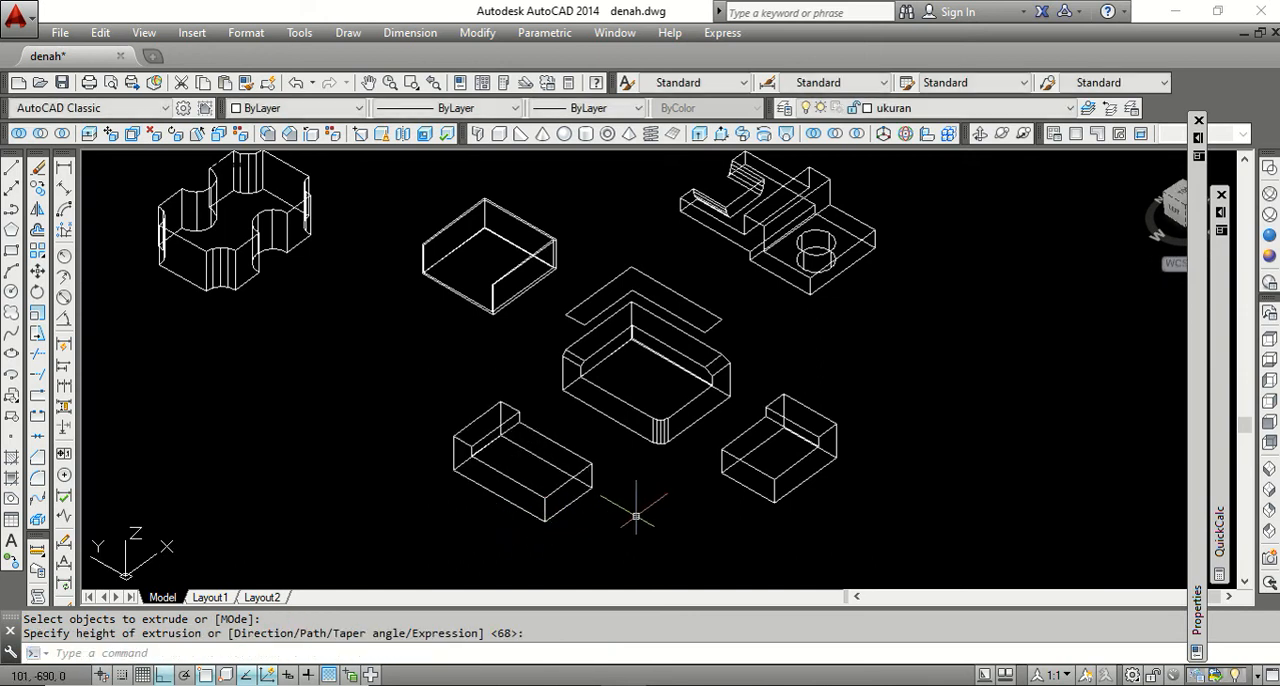
Extrude the copied L-shaped top face straight upward into a solid above the recessed block.
key("Return")
left_click(703, 309)
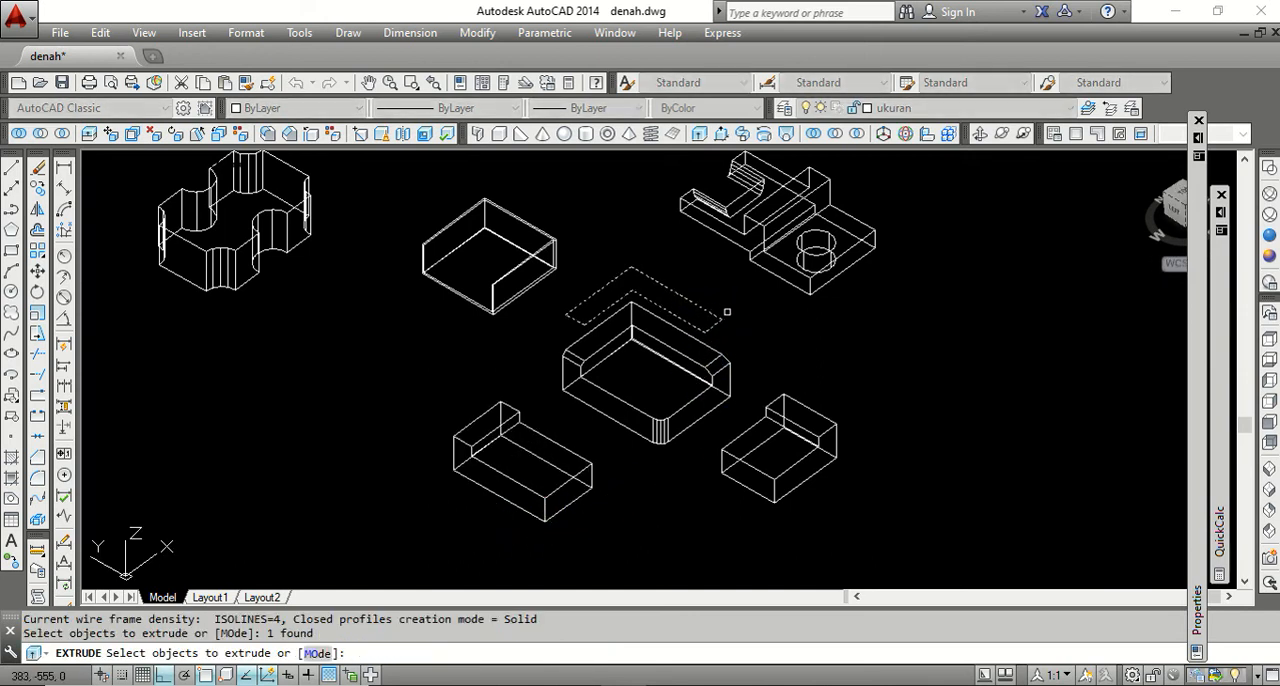
key("Return")
left_click(718, 260)
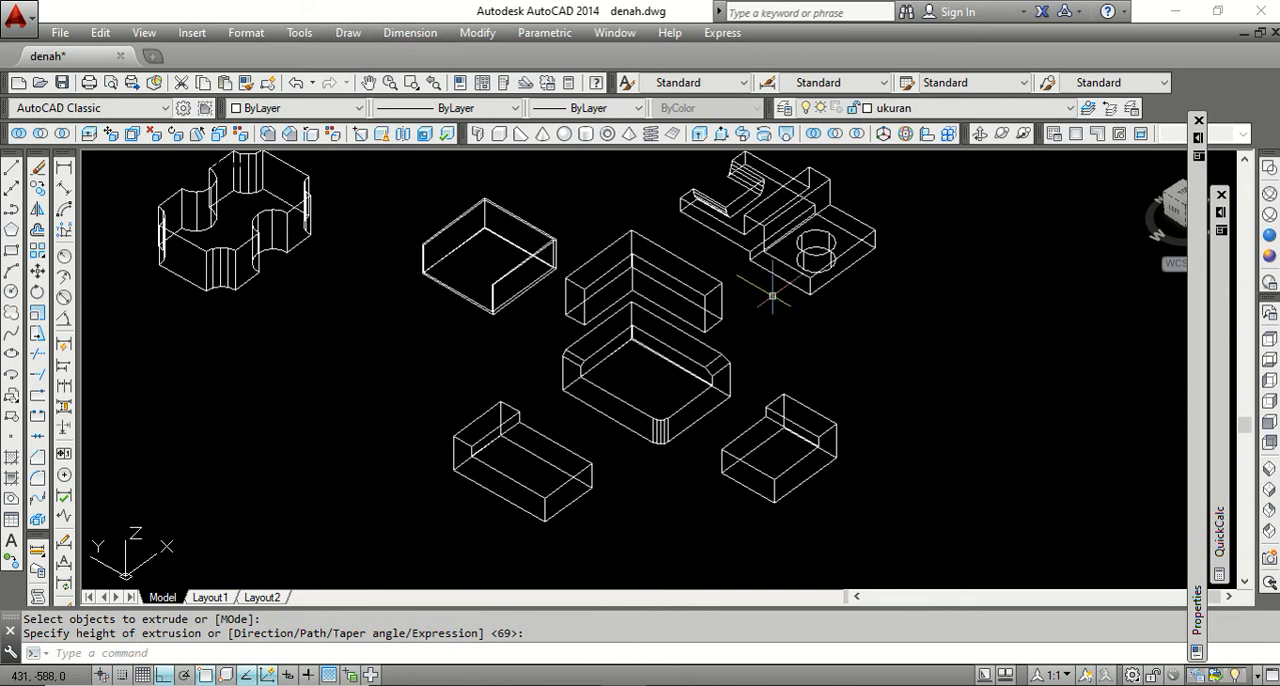
Inspect the three extruded solids in the Conceptual visual style, and restore 2D Wireframe.
left_click(1269, 256)
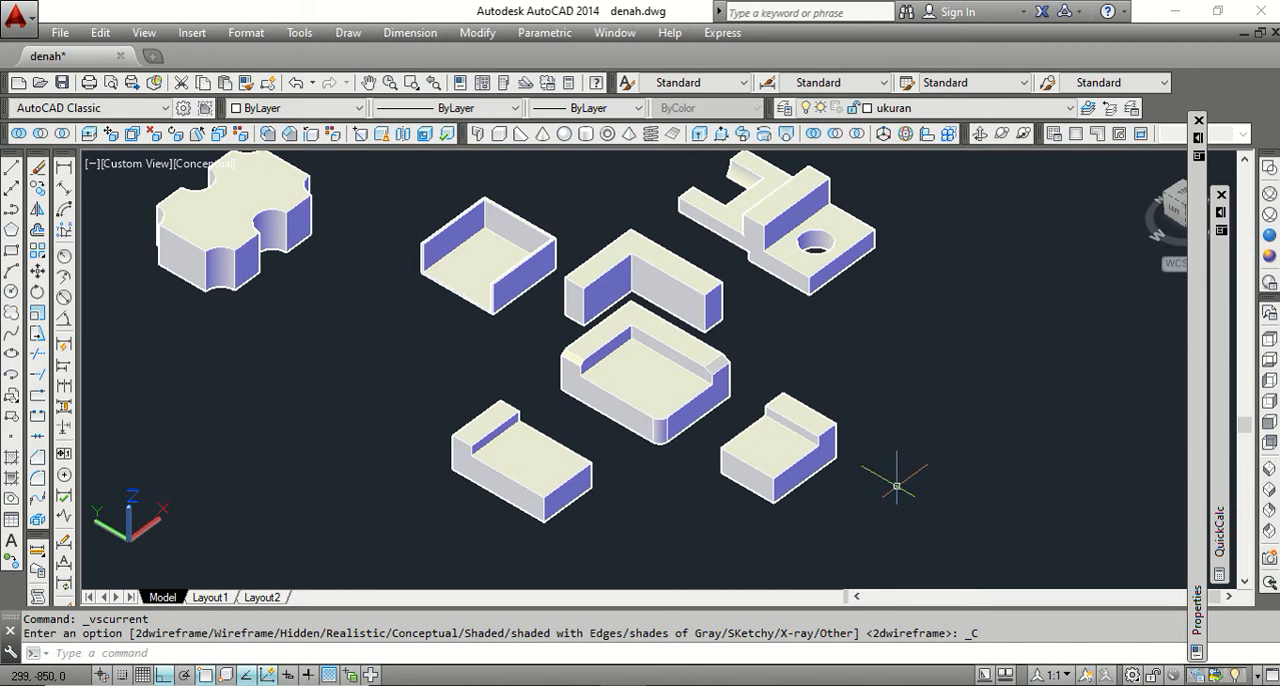
left_click(1269, 167)
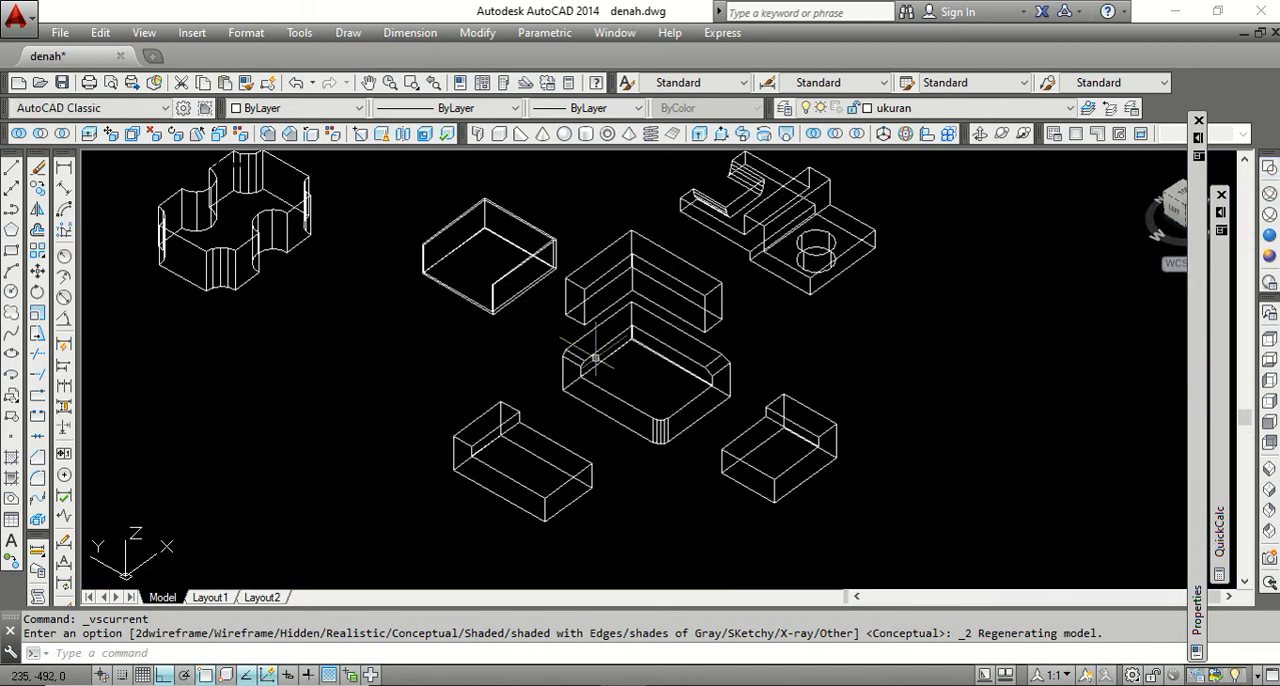
scroll(603, 318, "up", 2)
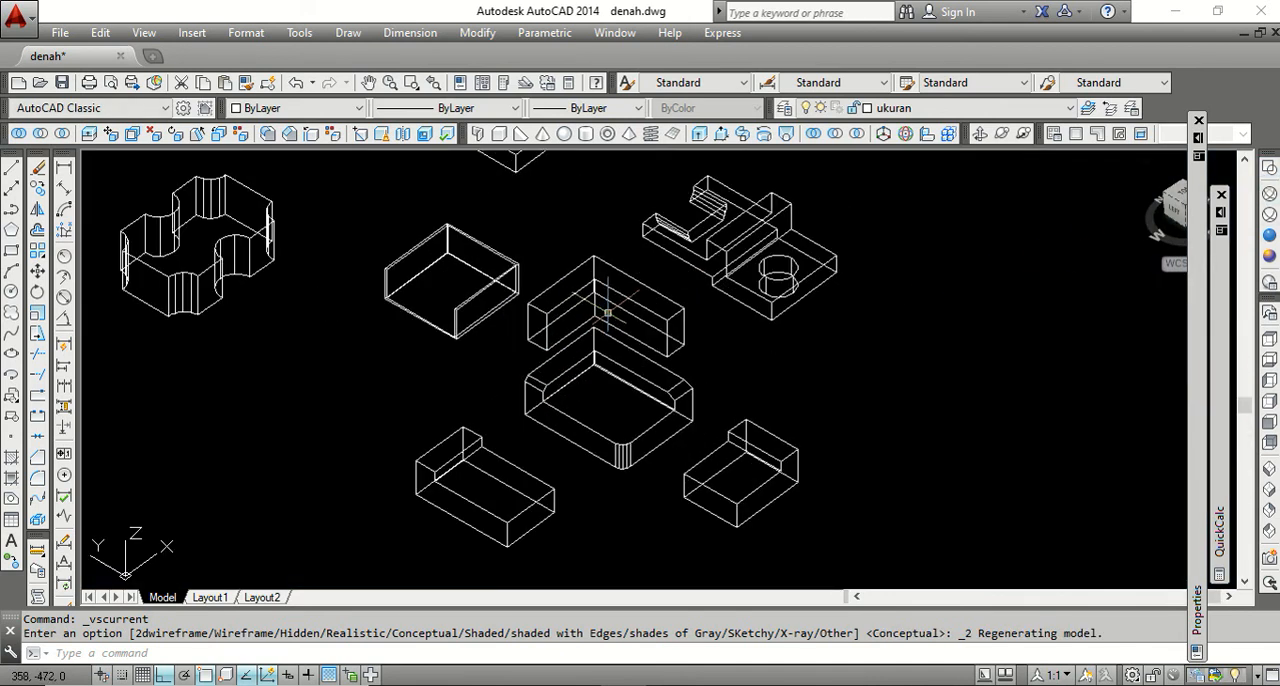
Switch to the Word outline, highlight the TAPER FACE item, and return to the AutoCAD drawing.
left_click(670, 684)
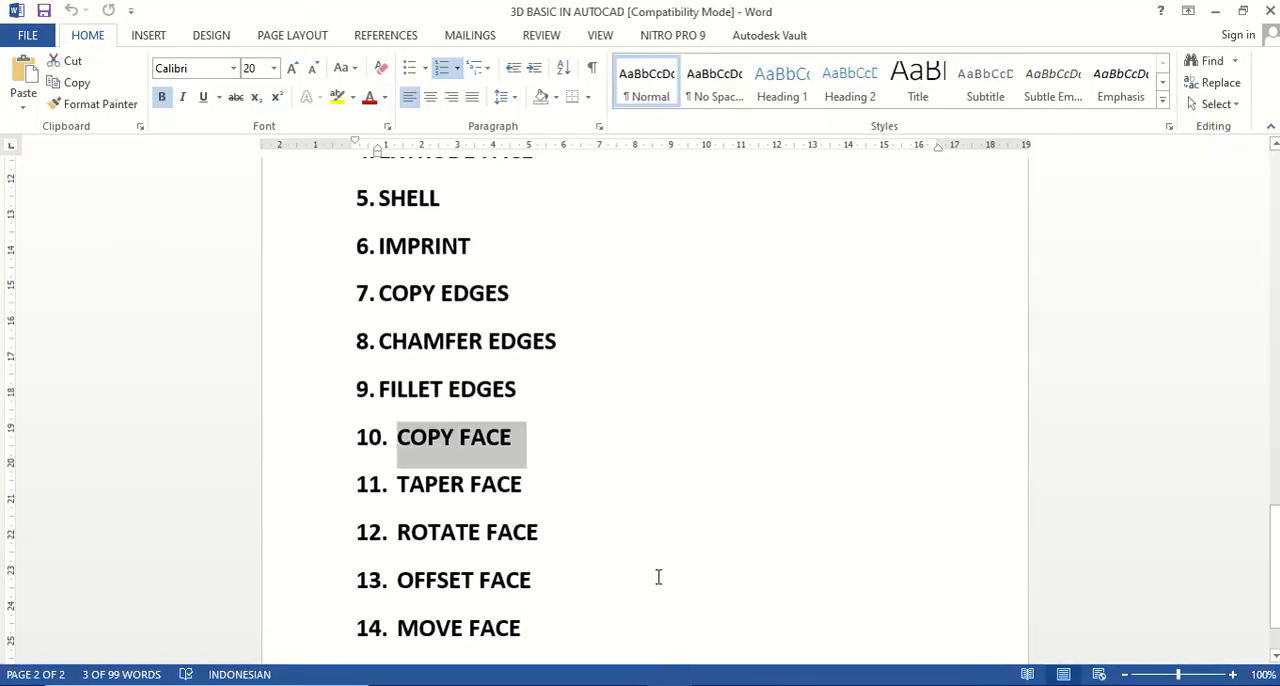
left_click_drag(535, 487, 418, 487)
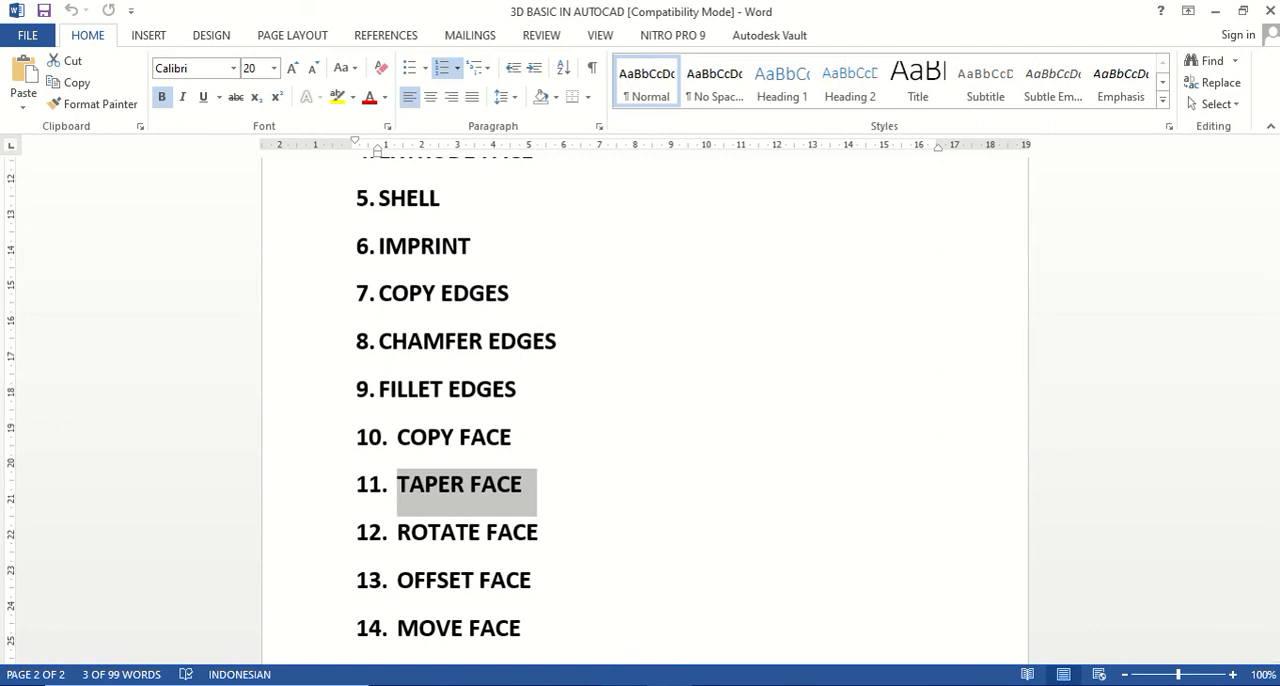
left_click(617, 684)
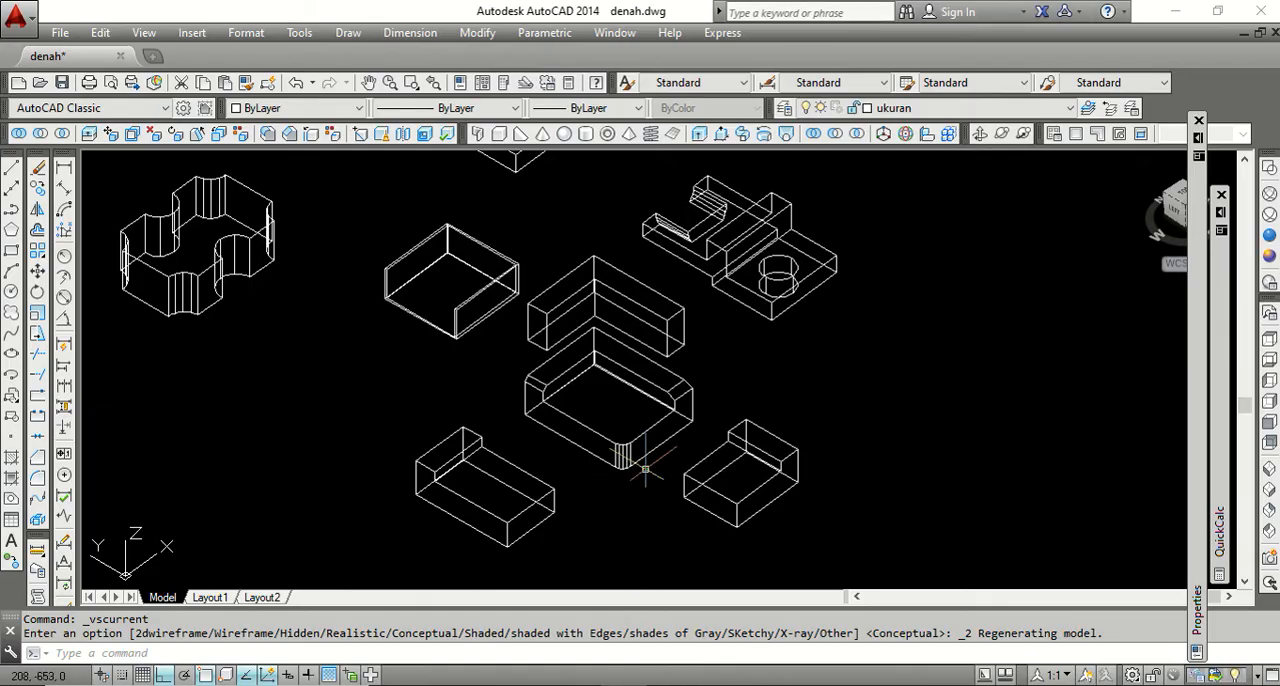
Try tapering the longer stepped solid's lower top face by 10 degrees, with the axis from its front outer corner to the raised step, and undo it.
scroll(580, 346, "down", 3)
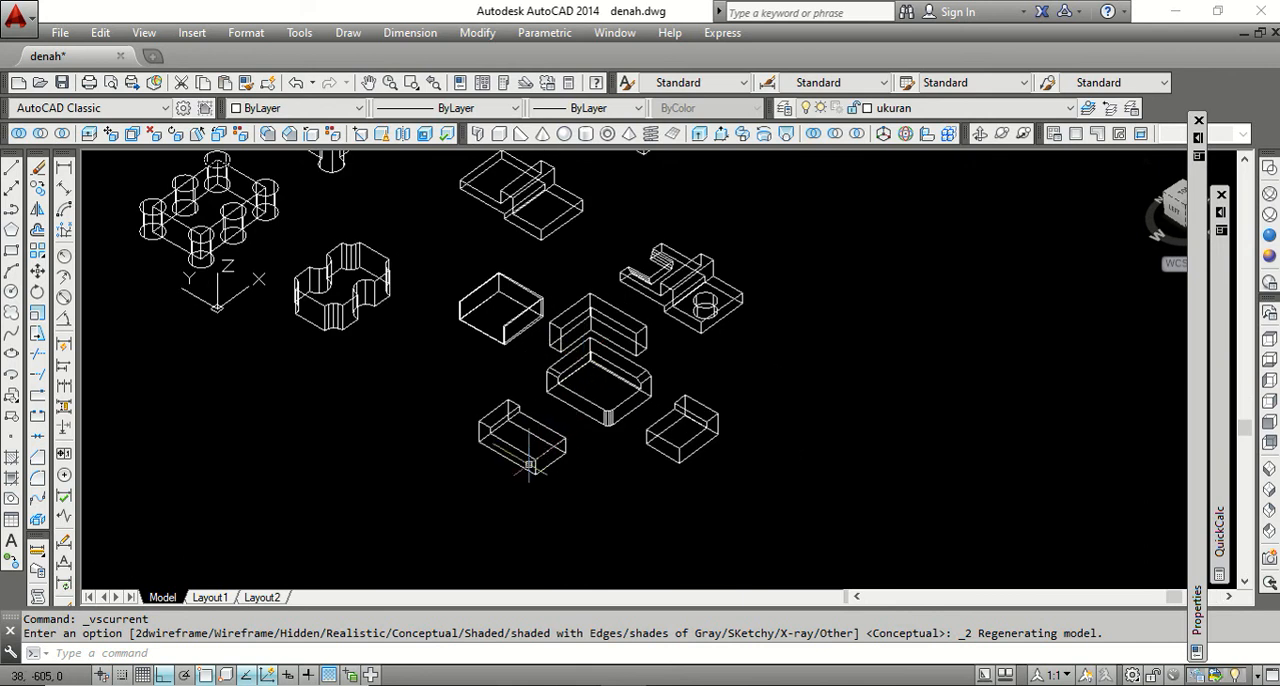
scroll(524, 453, "up", 5)
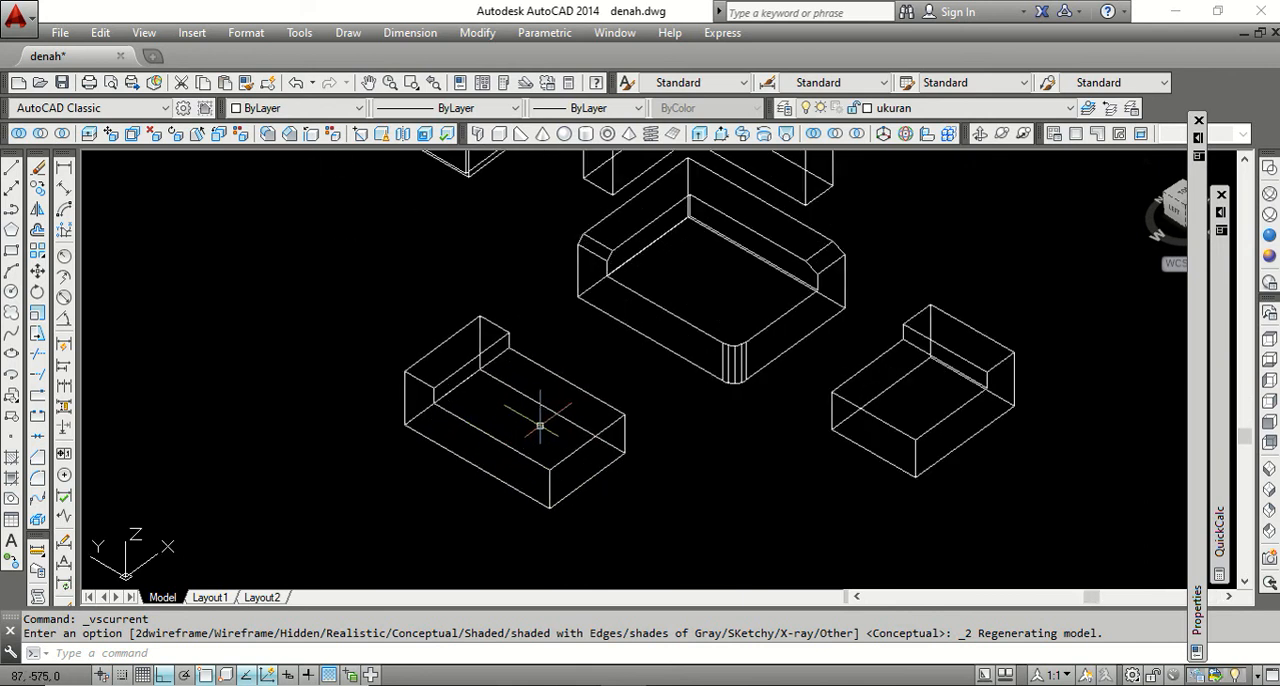
scroll(540, 425, "up", 2)
scroll(540, 425, "down", 2)
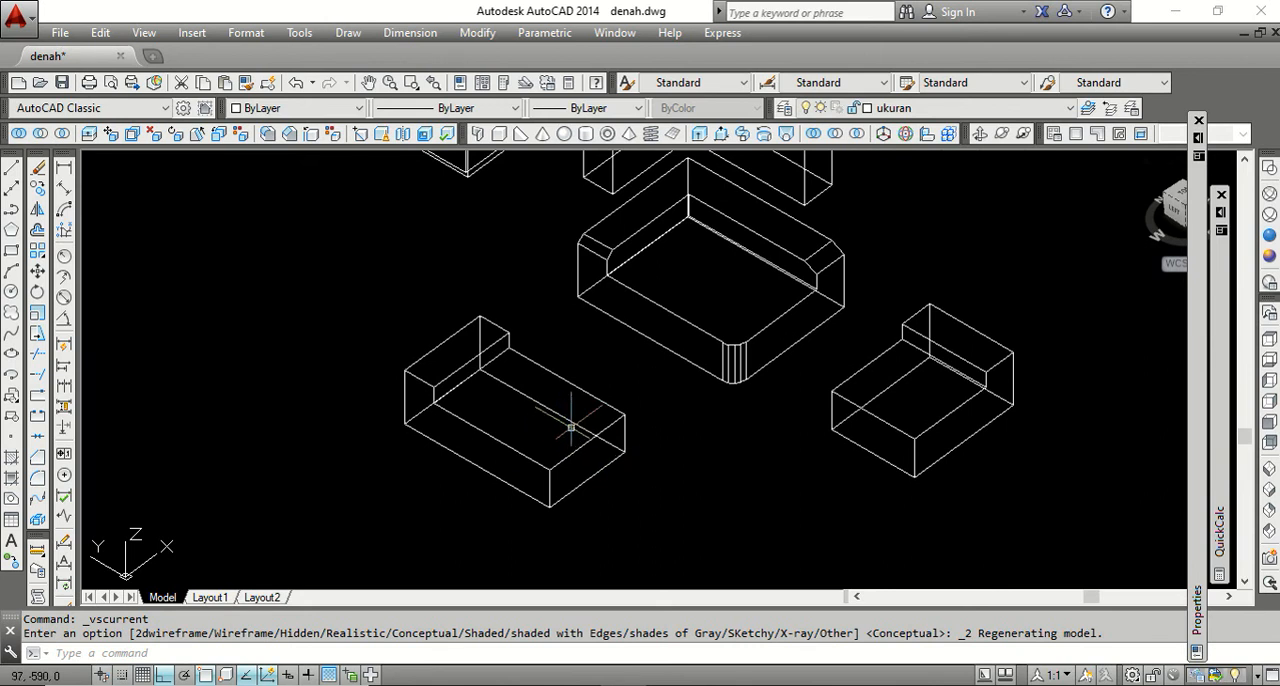
left_click(198, 134)
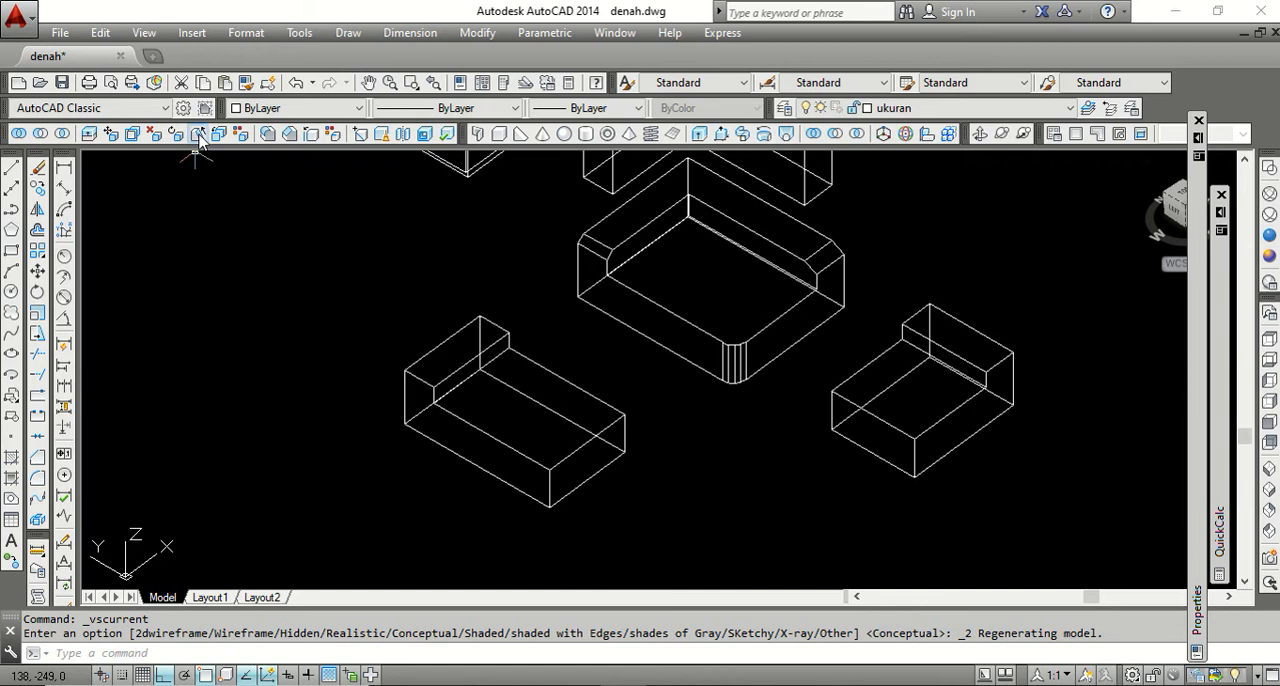
left_click(512, 412)
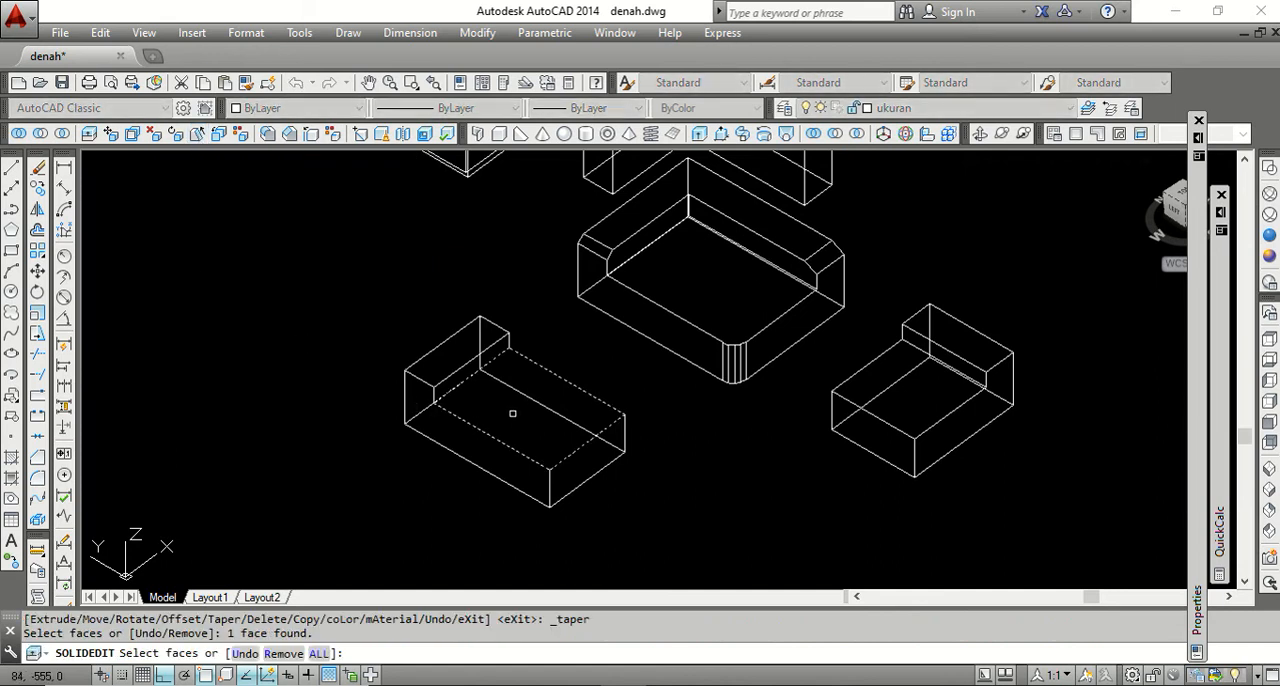
key("Return")
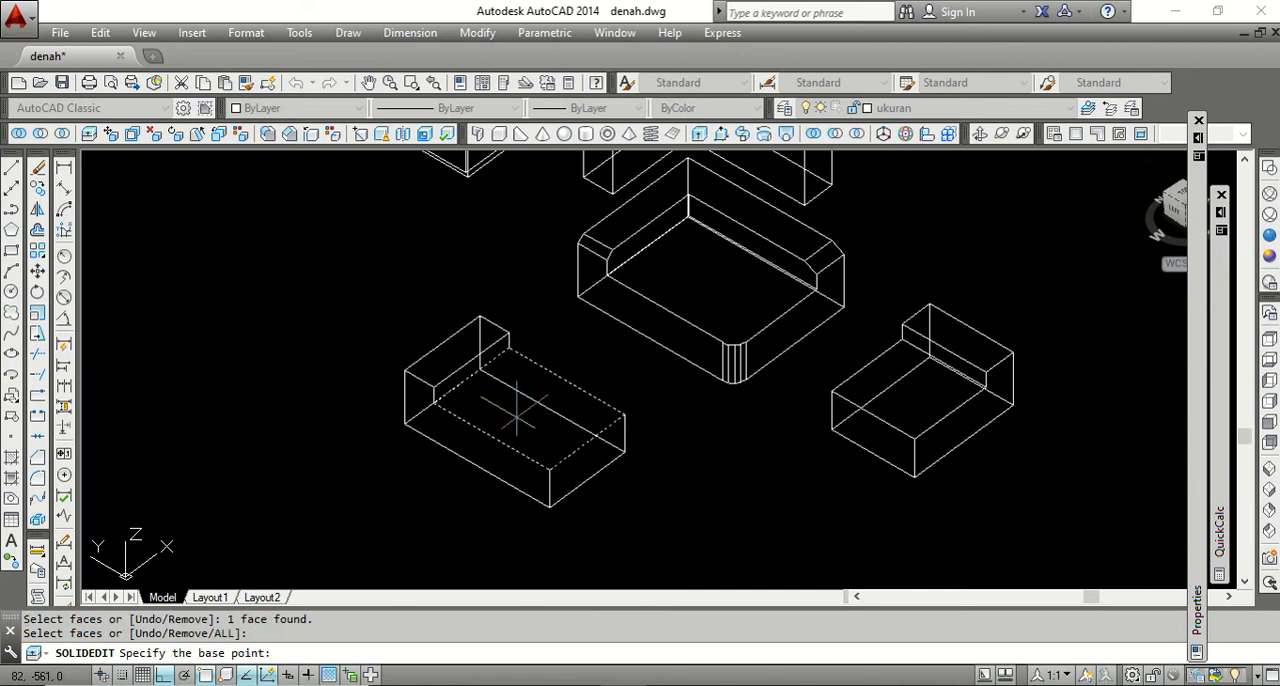
left_click(549, 469)
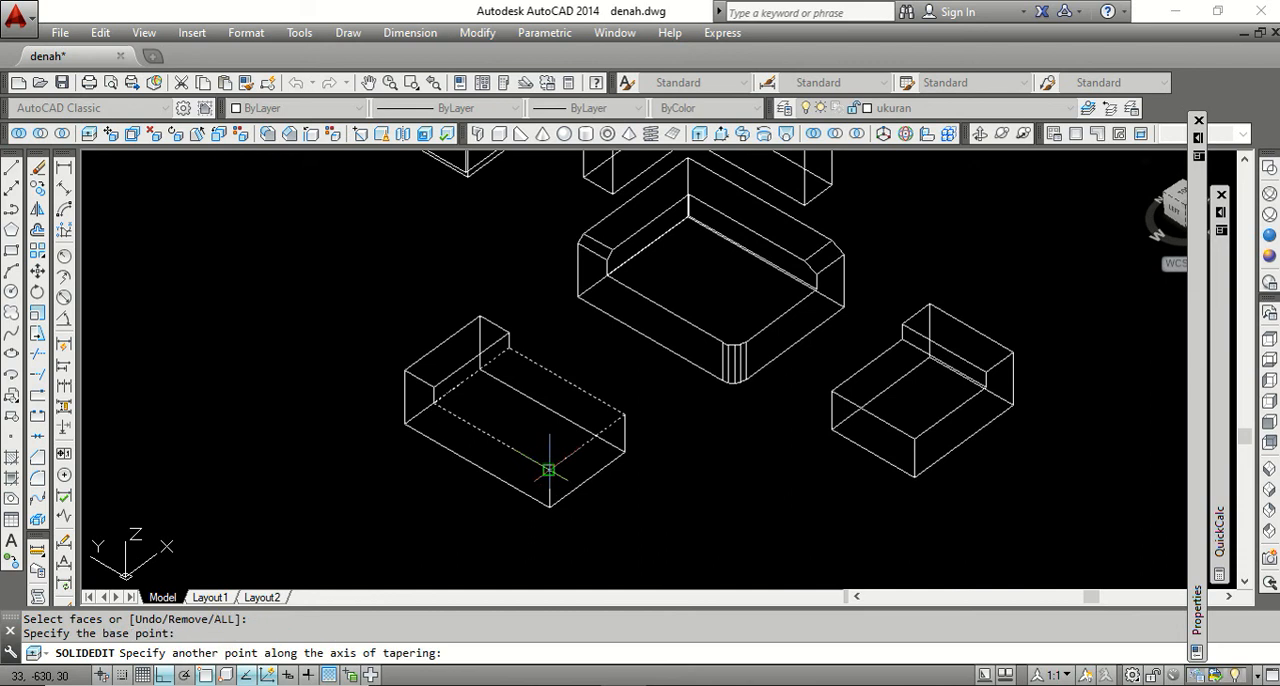
left_click(432, 403)
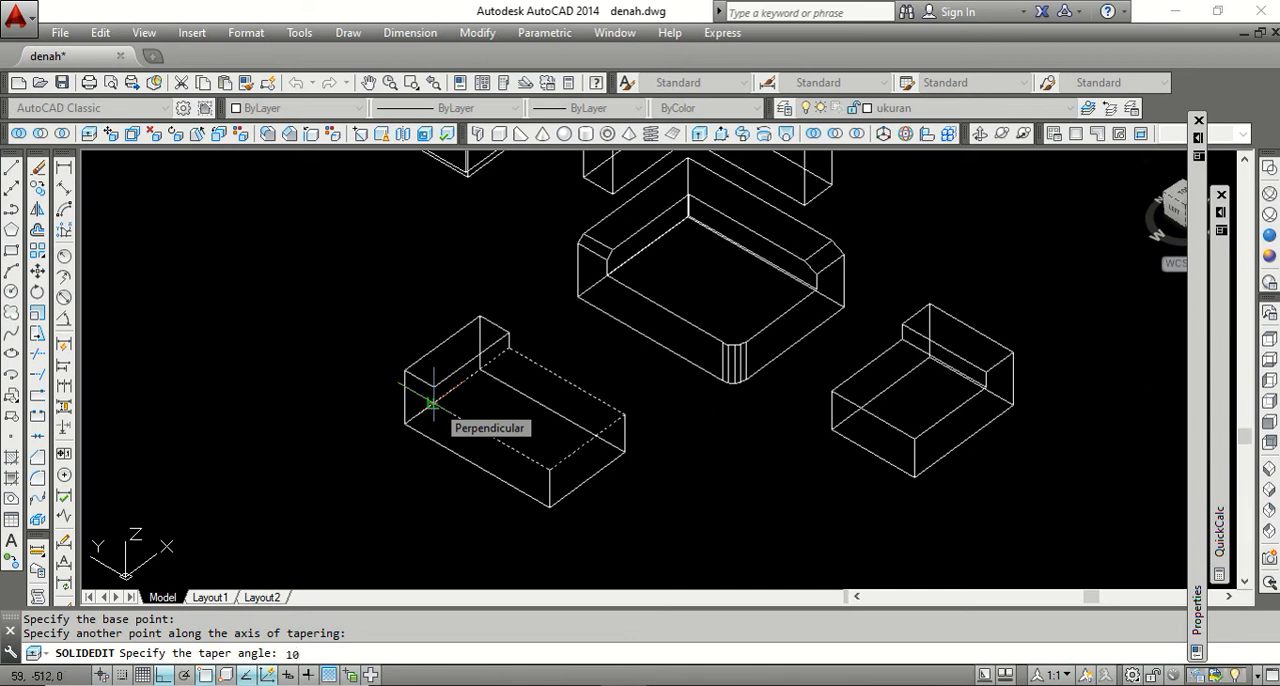
key("Return")
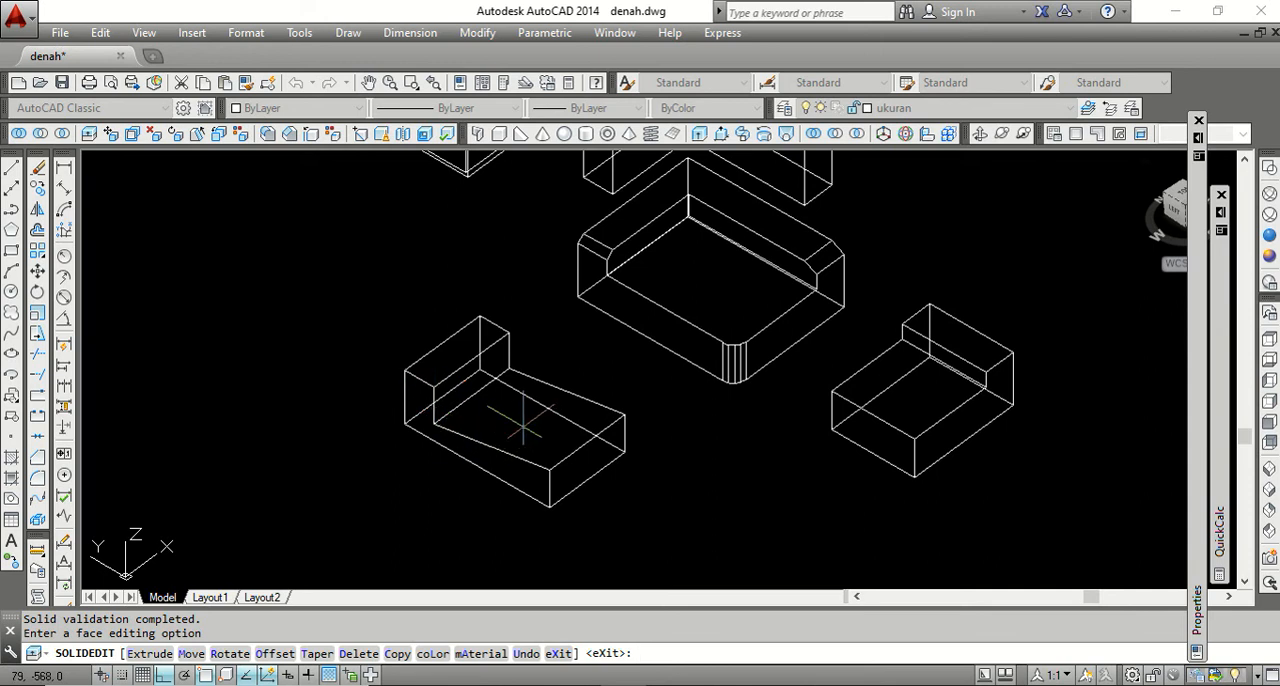
key("Return")
key("Return")
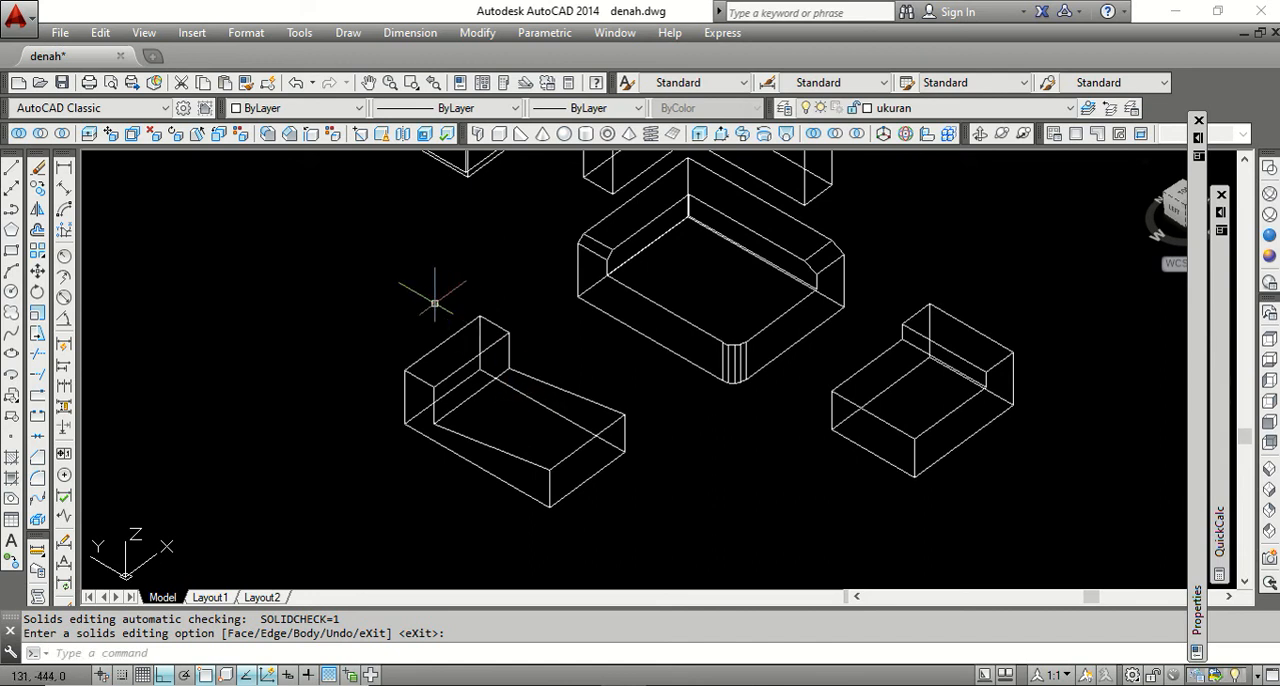
left_click(297, 83)
Taper the longer stepped solid's lower top face by 10 degrees, with the axis from the raised step's front corner to the front outer corner.
left_click(196, 135)
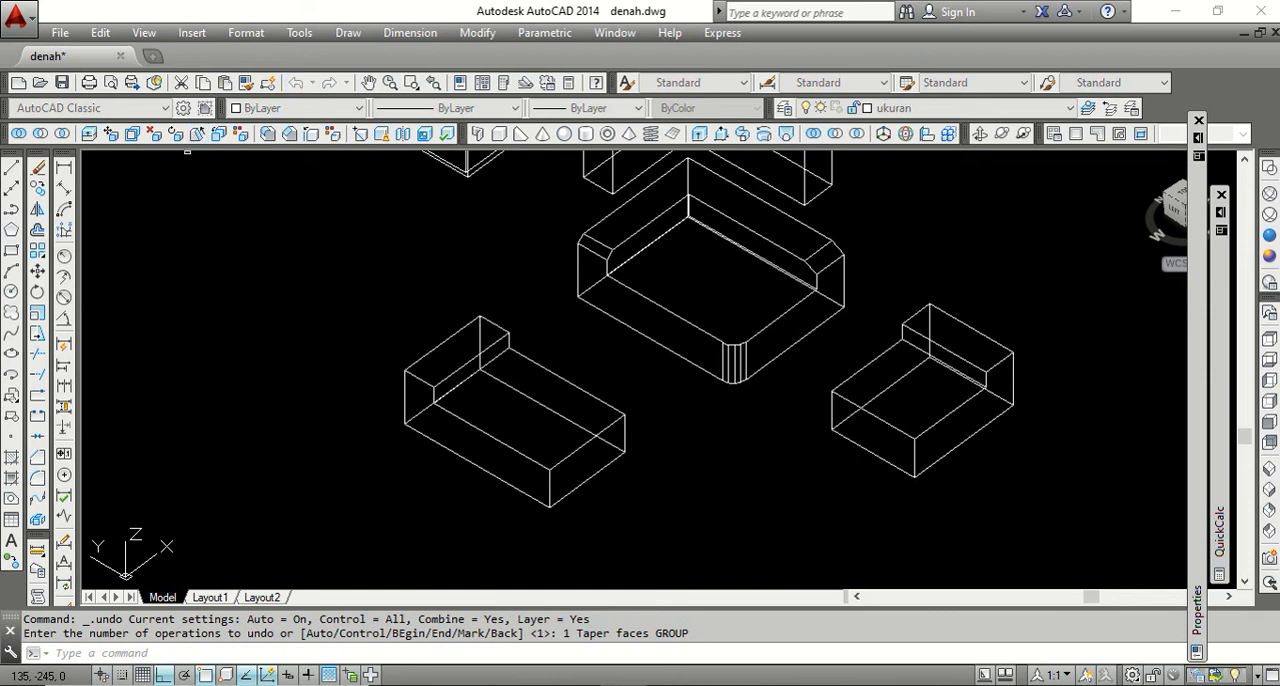
left_click(517, 428)
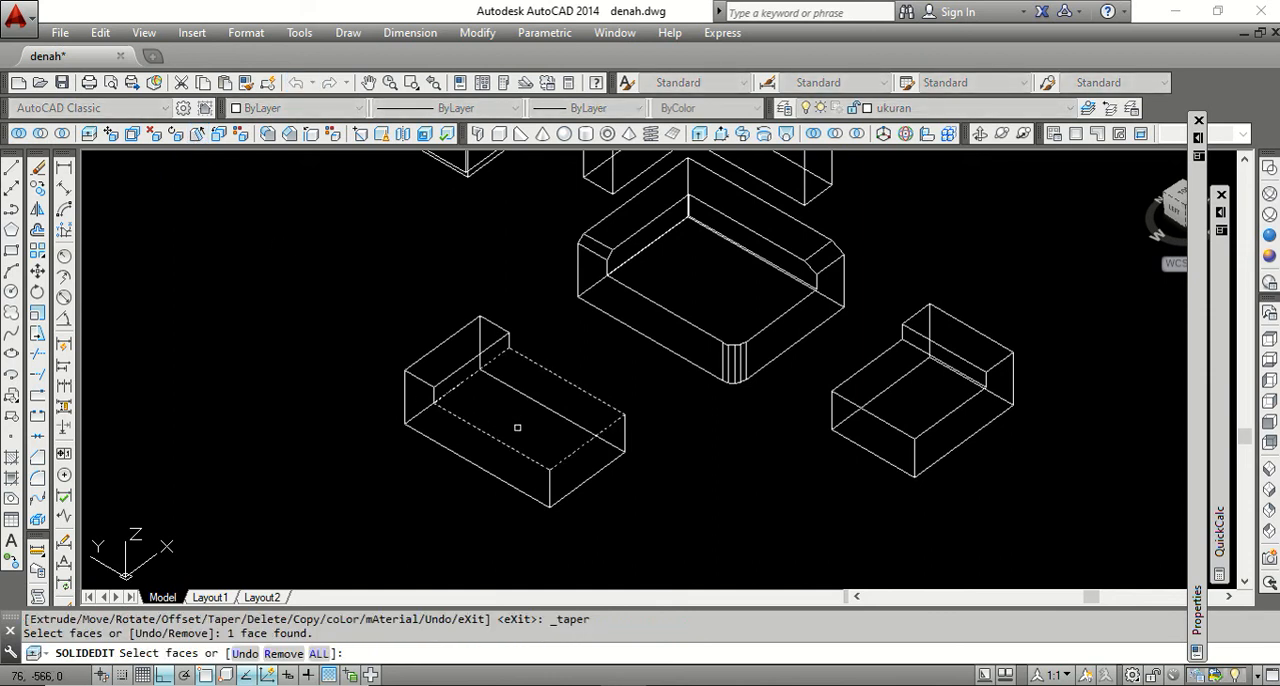
key("Return")
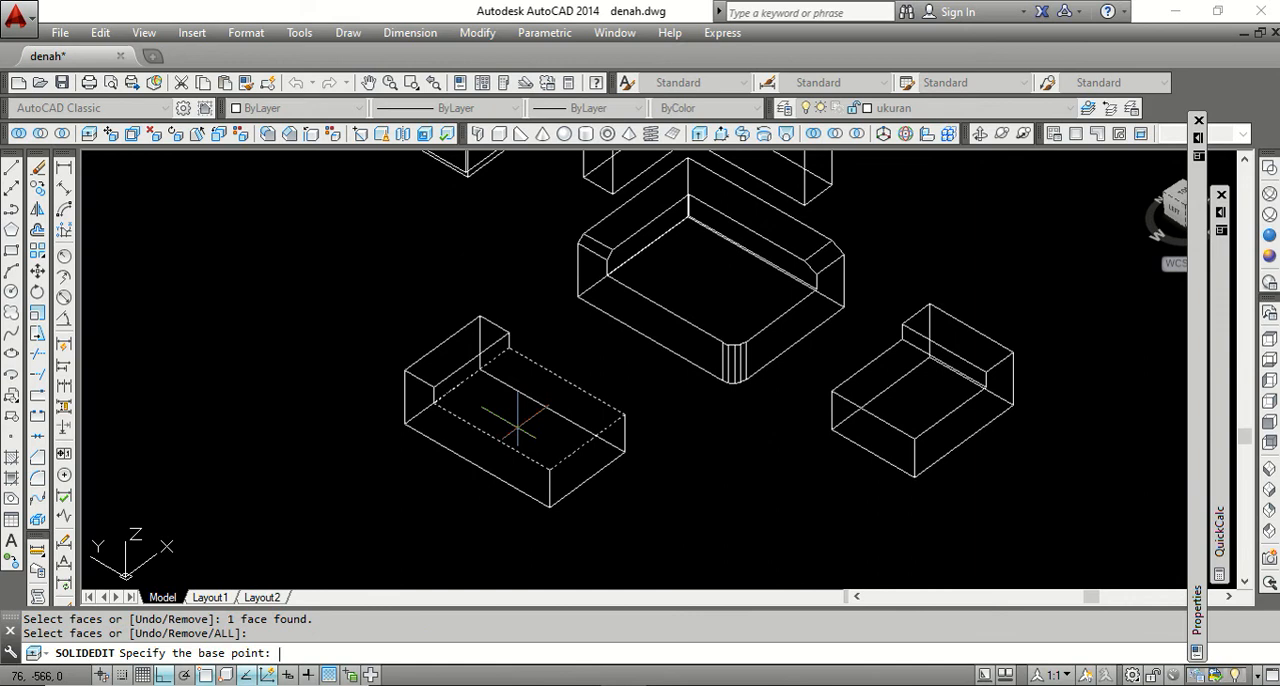
left_click(433, 402)
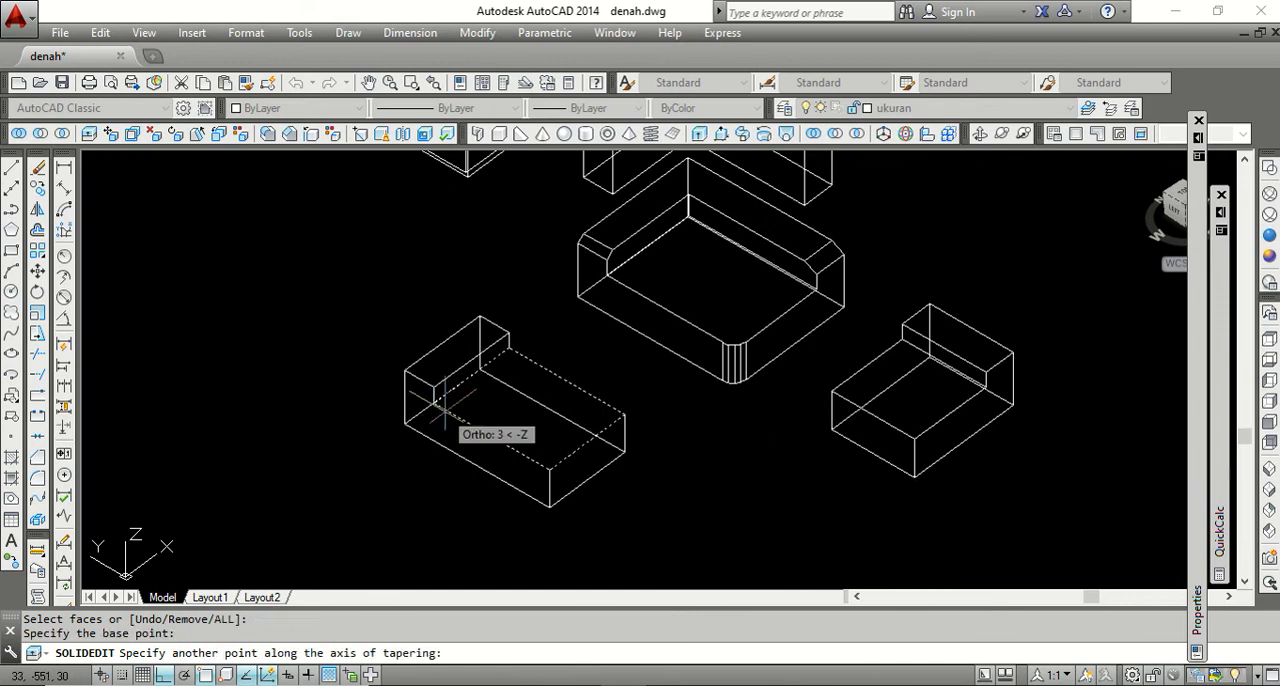
left_click(549, 470)
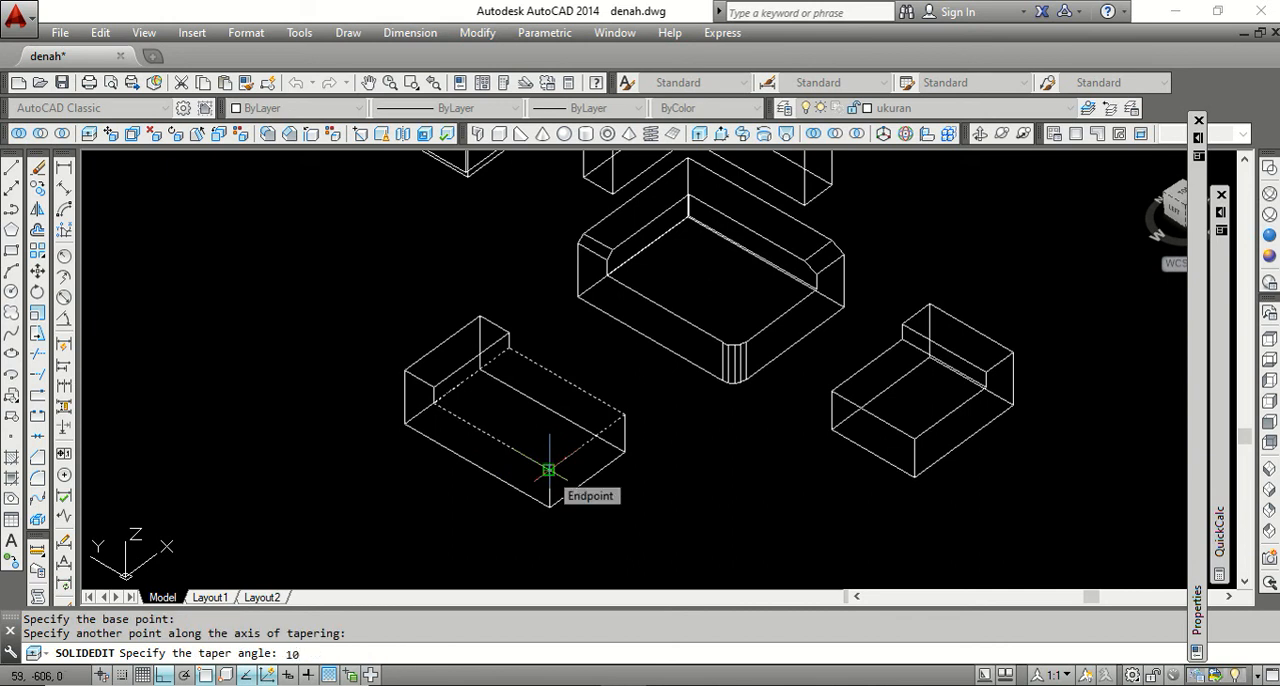
type("10")
key("Return")
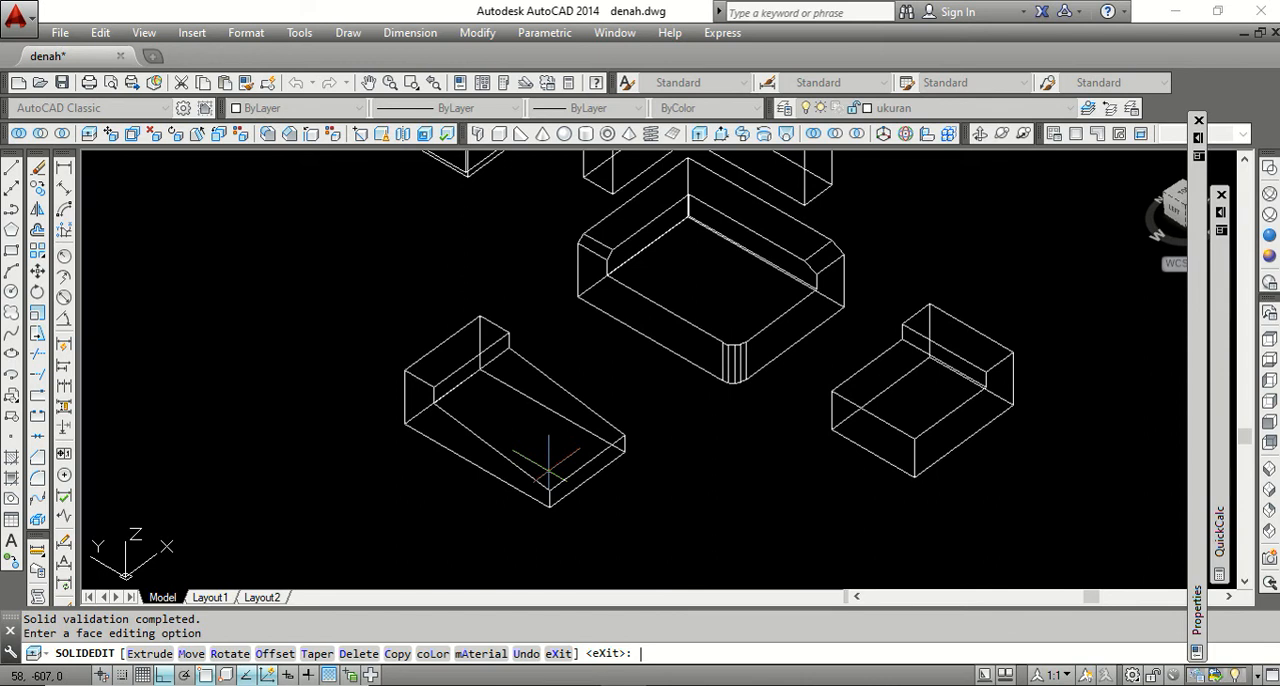
Taper the top face of the longer stepped solid's raised block, with the axis from its inner front corner to its outer front corner.
key("Return")
key("Return")
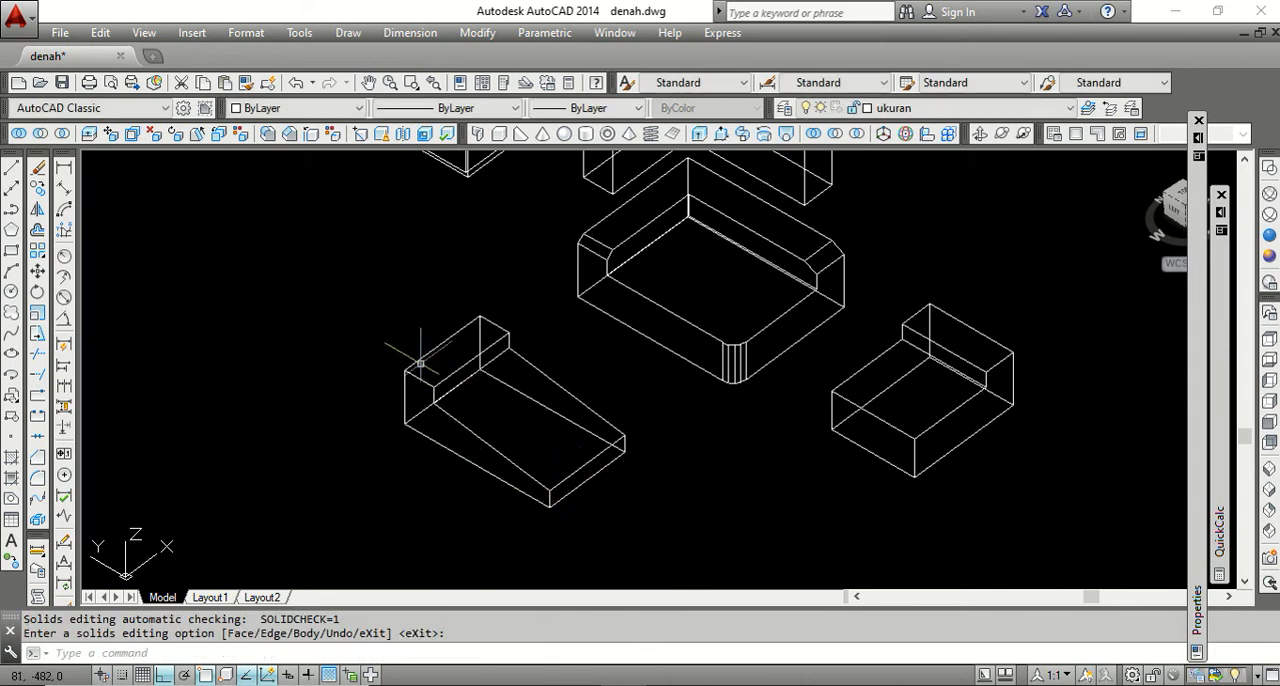
scroll(415, 357, "up", 2)
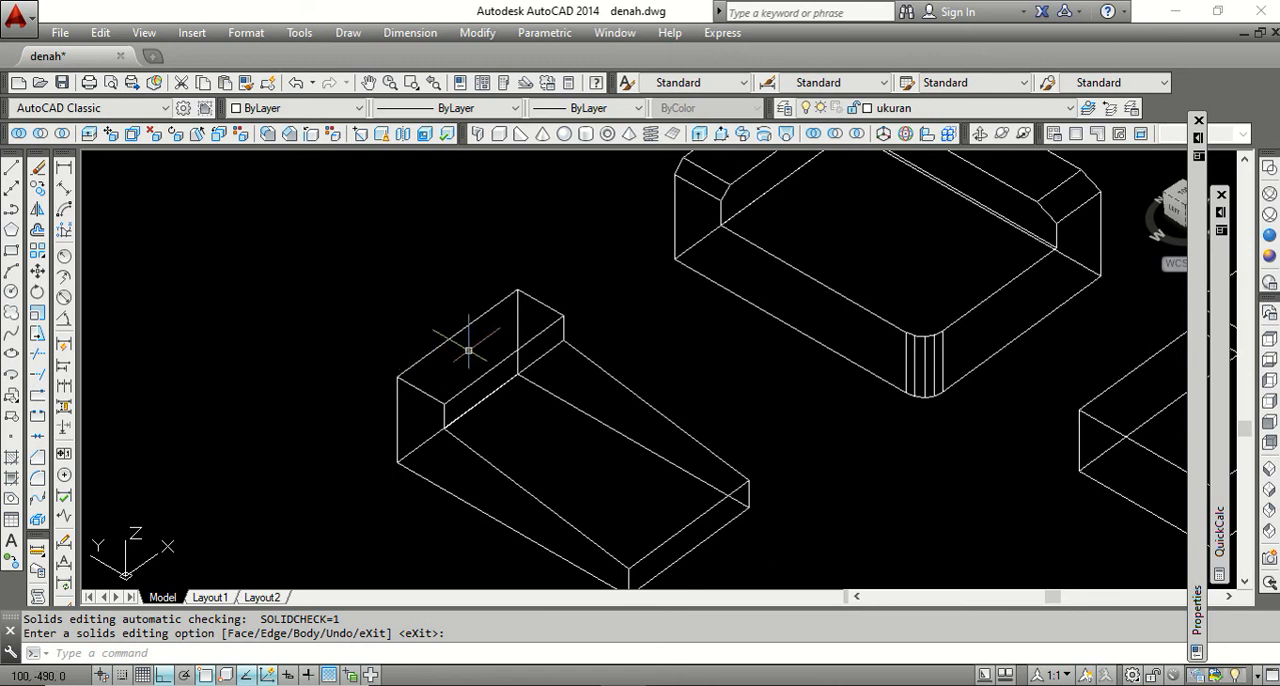
scroll(460, 318, "down", 2)
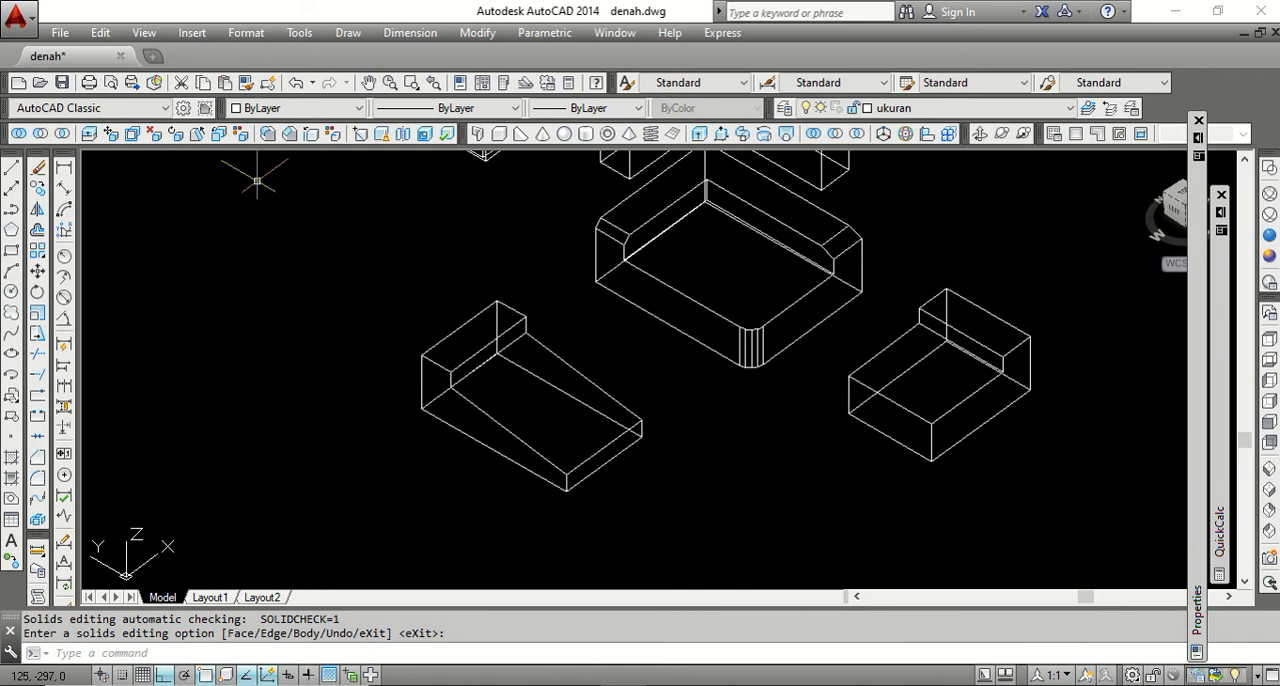
left_click(199, 135)
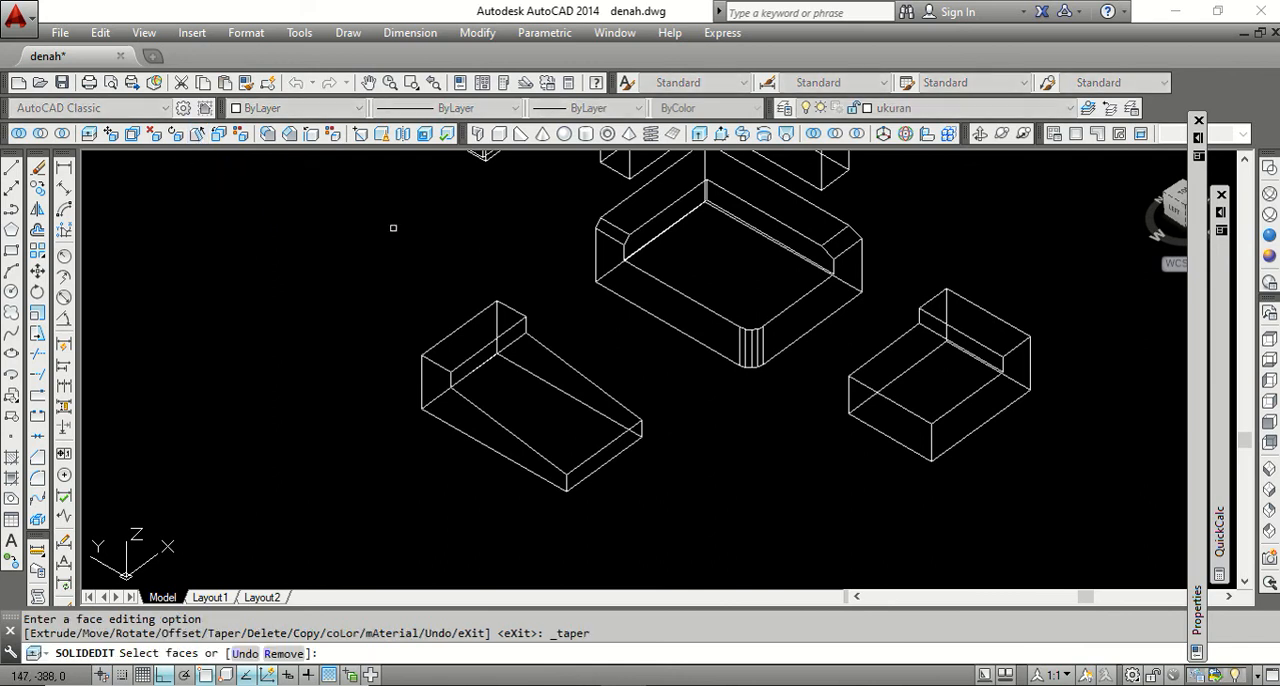
left_click(467, 338)
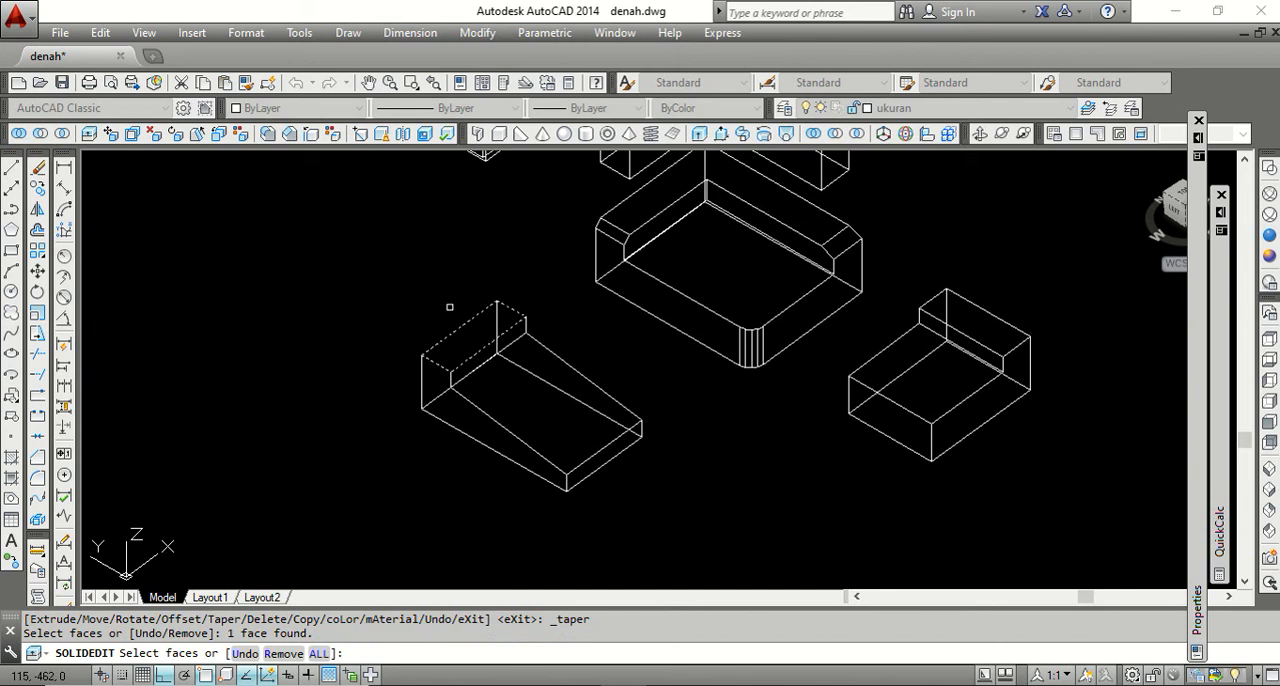
key("Return")
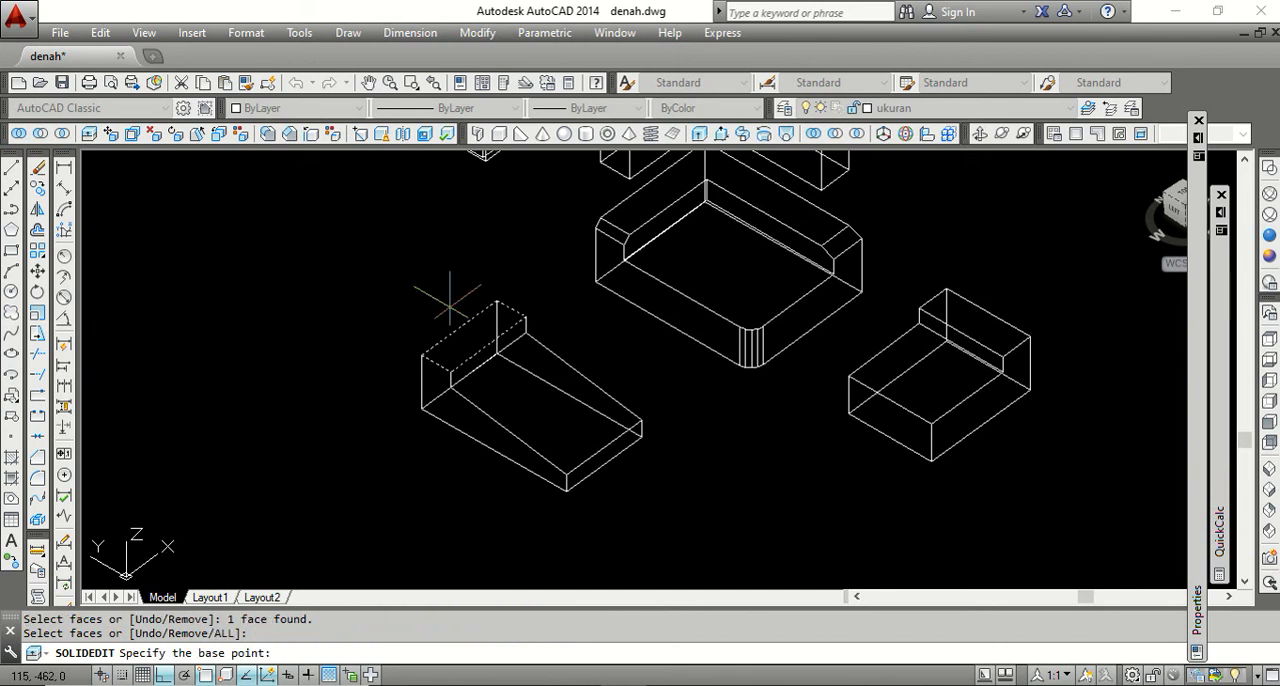
scroll(443, 334, "up", 2)
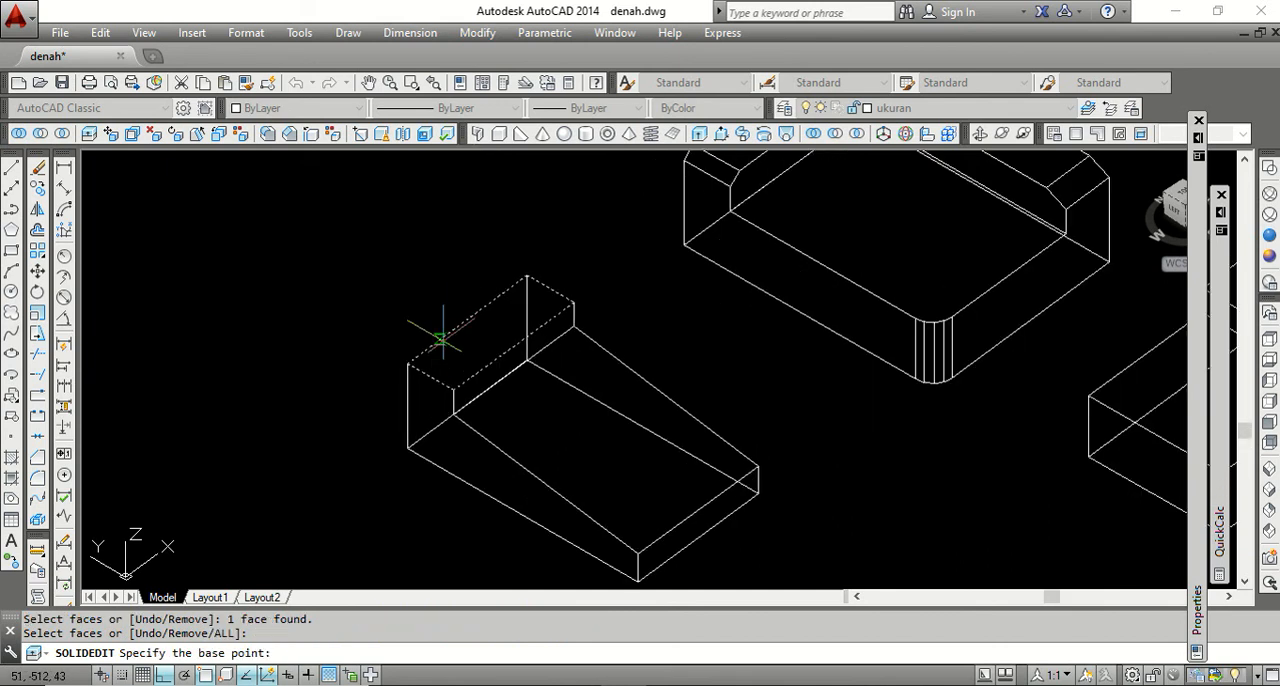
left_click(453, 389)
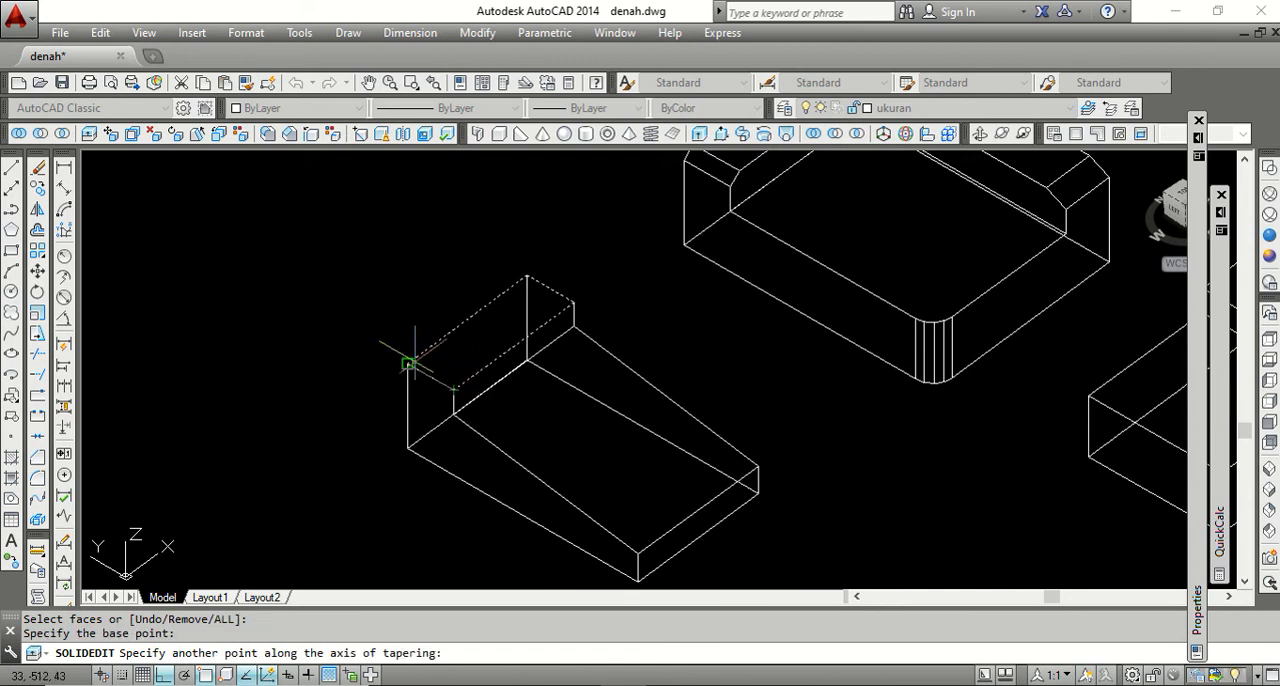
left_click(407, 363)
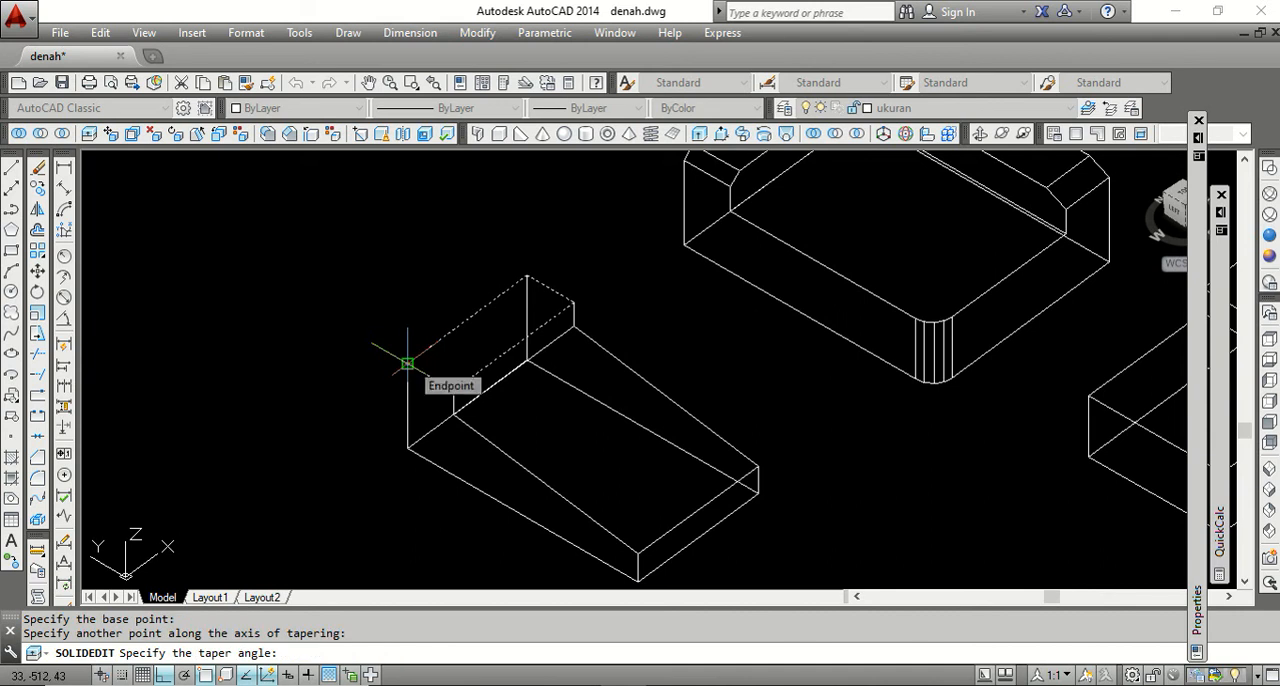
key("Return")
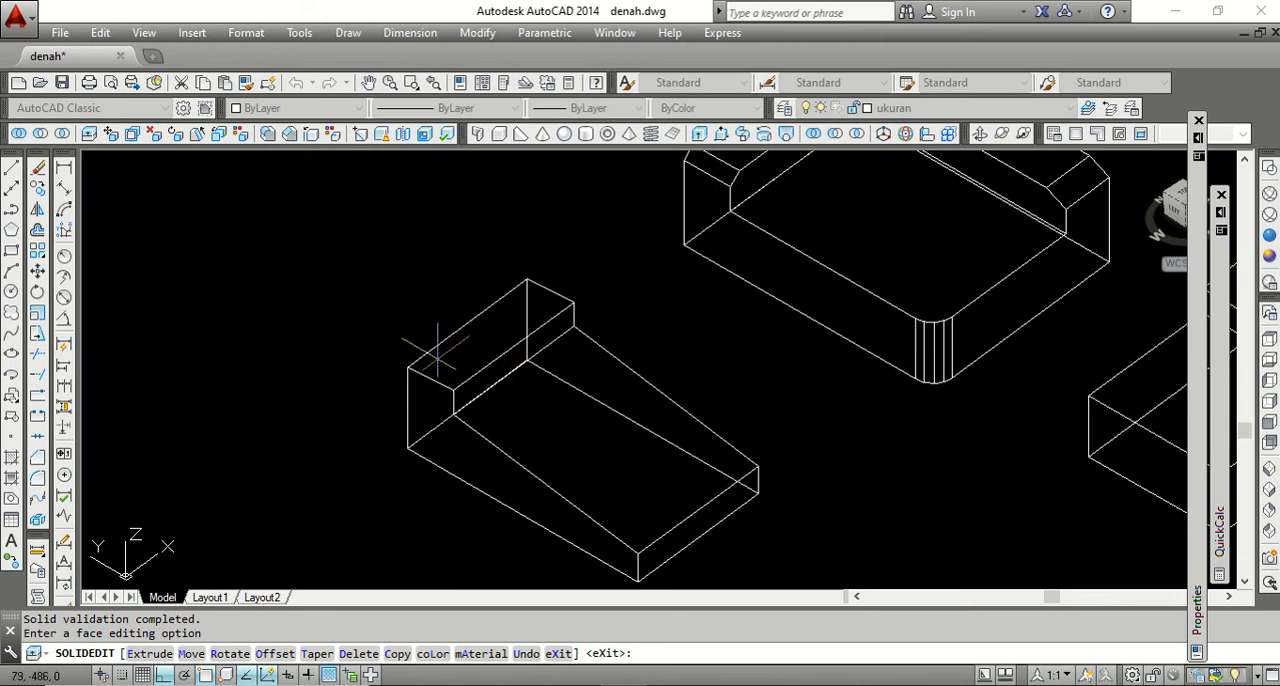
key("Return")
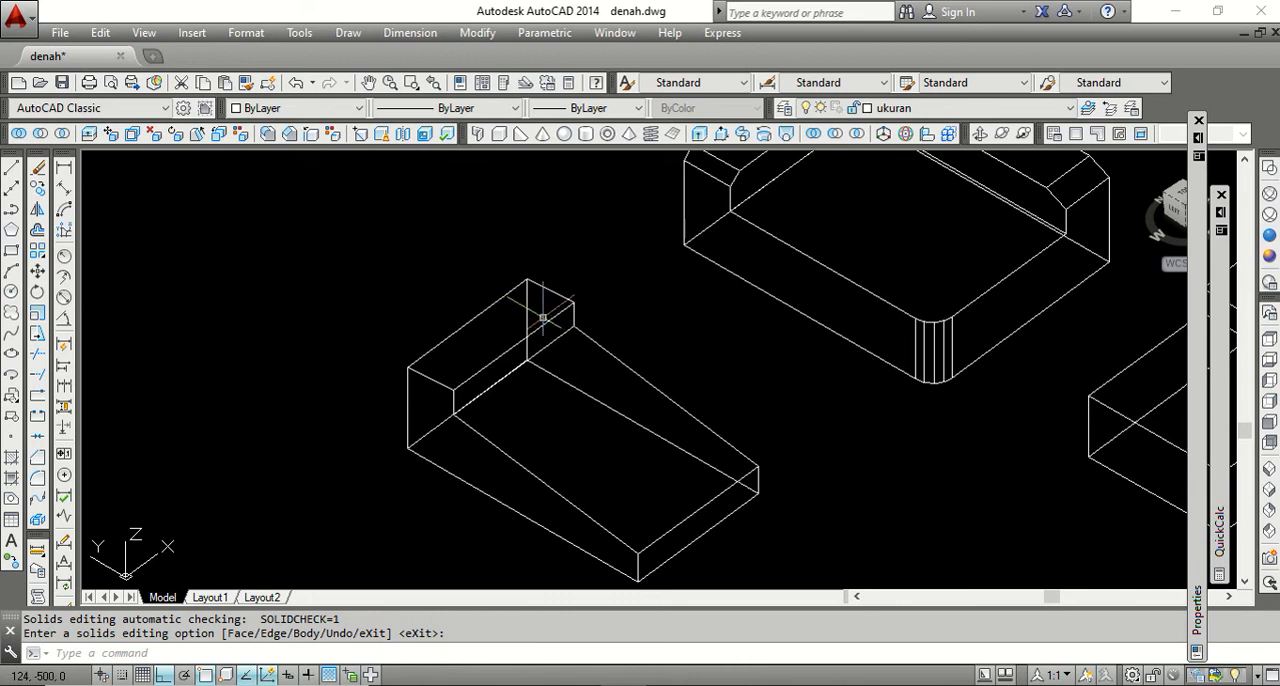
Inspect the tapered solid in the Conceptual visual style while orbiting the model, and restore 2D Wireframe.
scroll(541, 317, "down", 2)
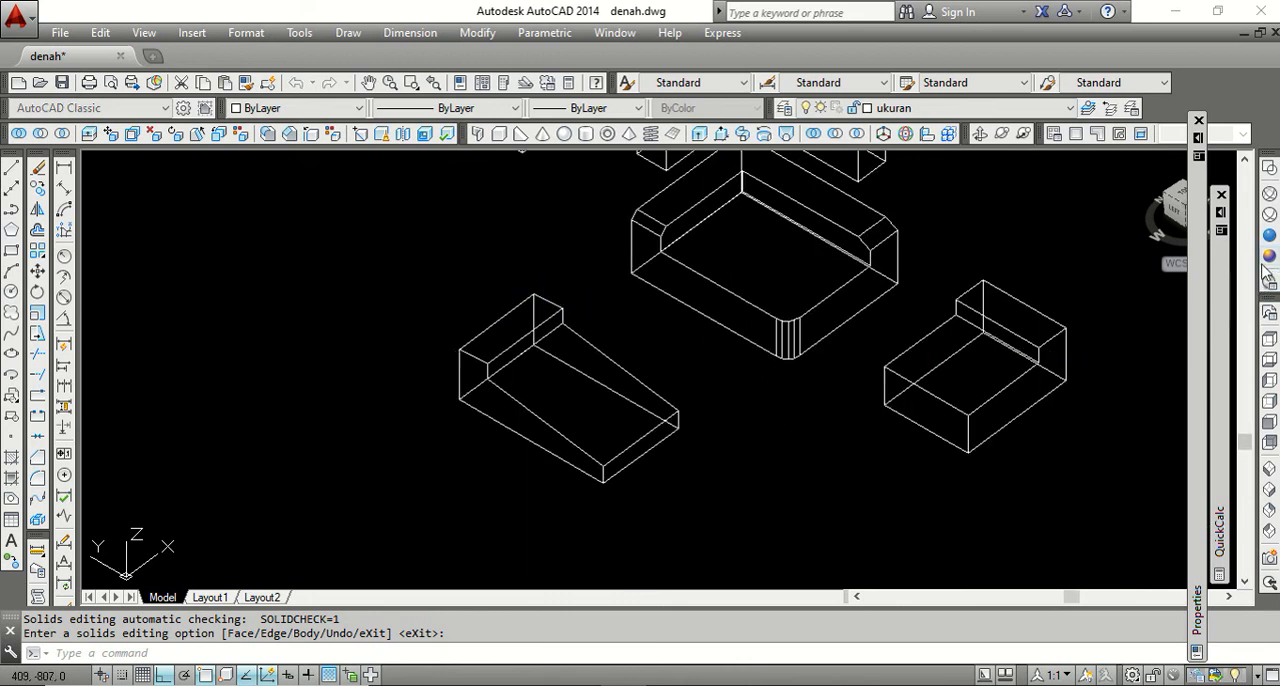
left_click(1269, 257)
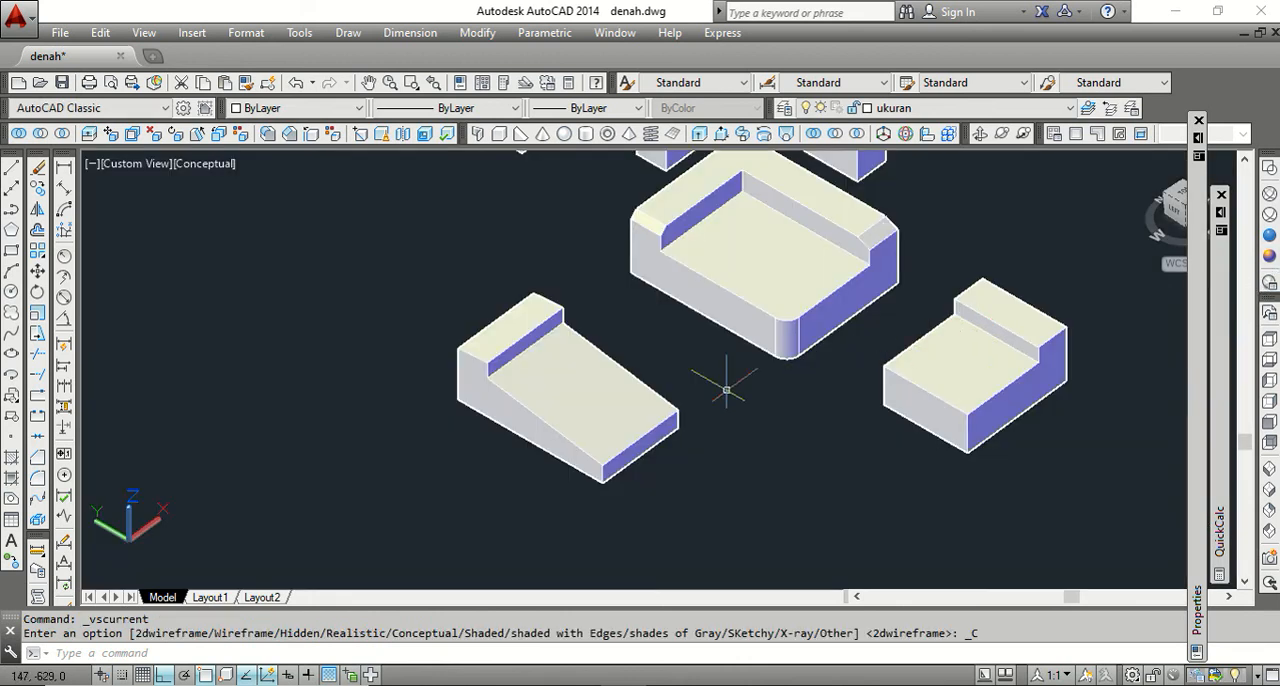
left_click(979, 137)
left_click_drag(657, 323, 631, 366)
right_click(632, 367)
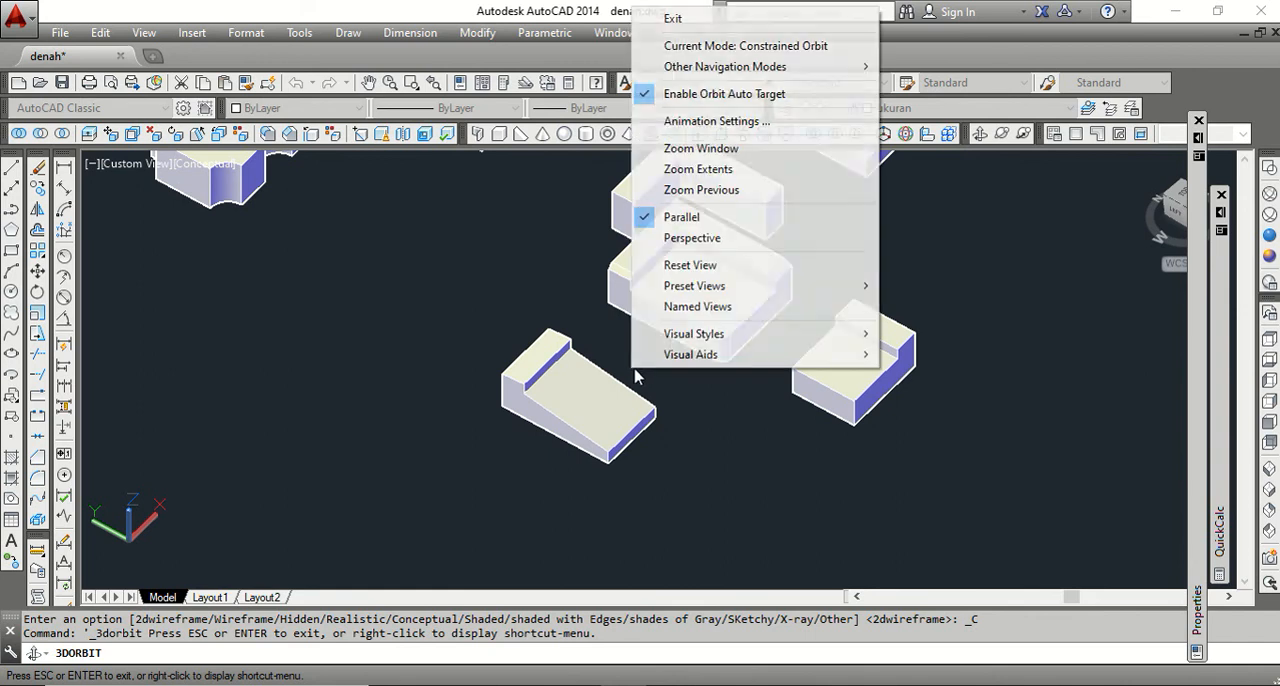
left_click(670, 20)
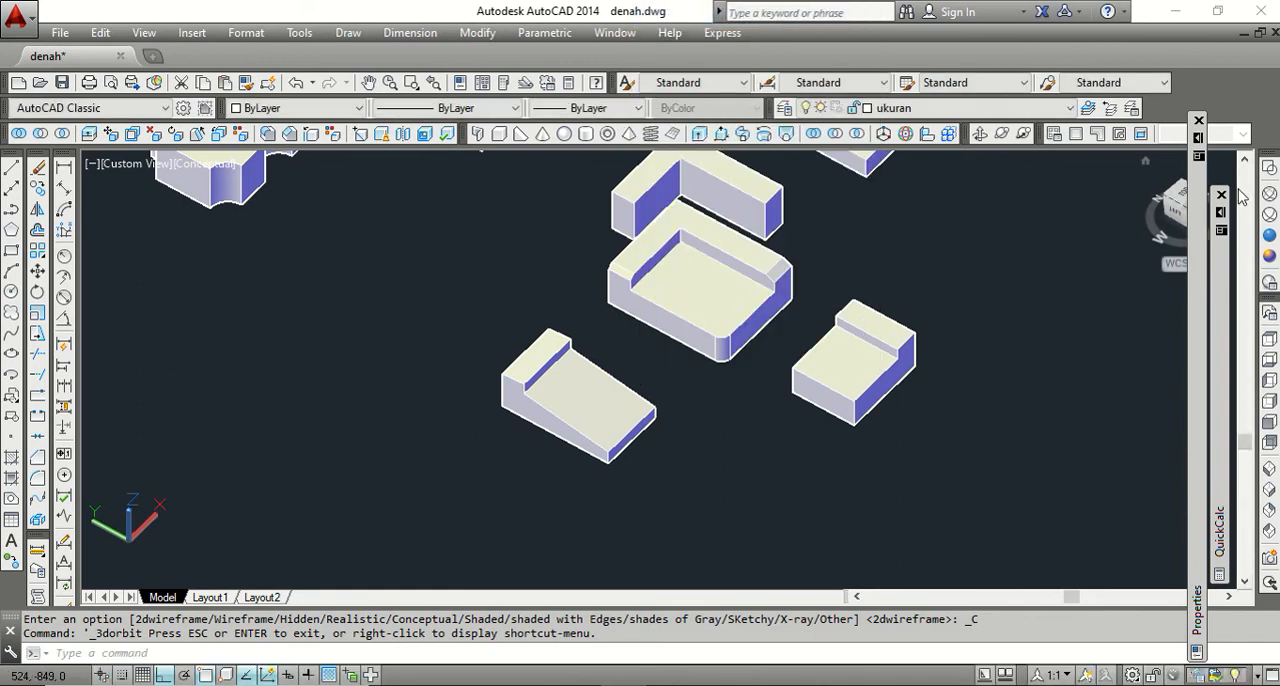
left_click(1268, 170)
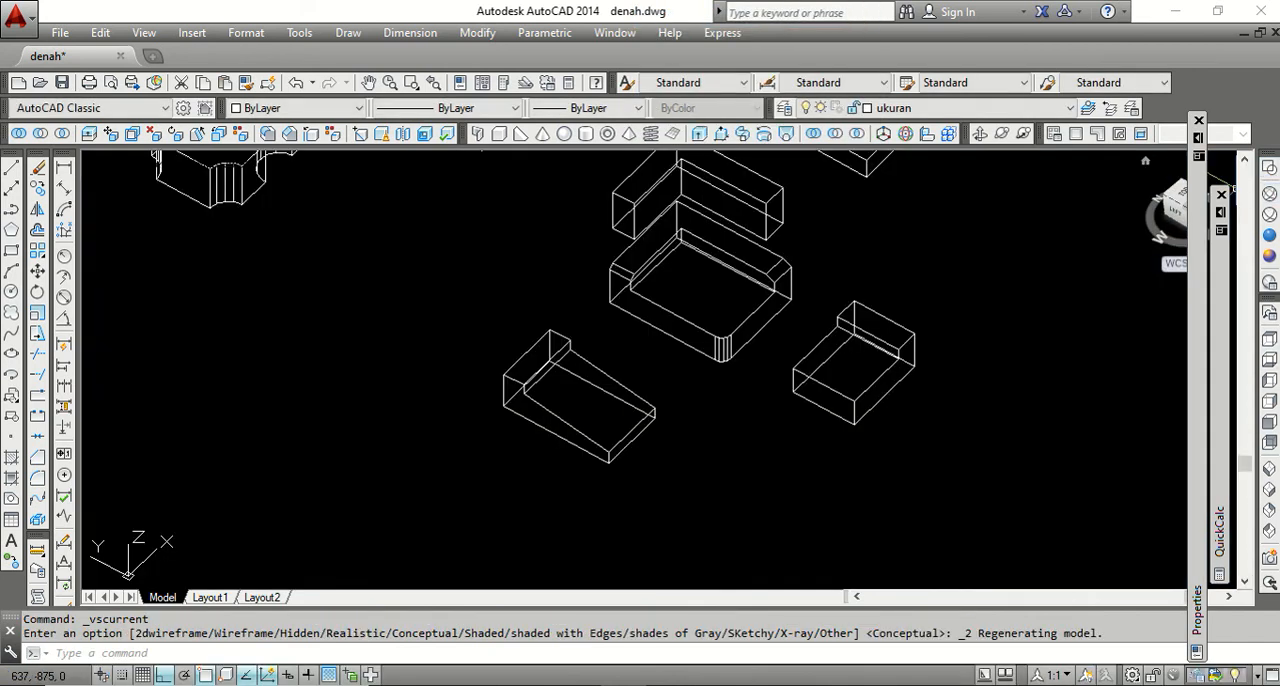
In the southwest isometric view, move the two stepped solids, the filleted corner solid and the L-shaped wall clear of the shelled box.
left_click(1268, 477)
scroll(692, 410, "up", 4)
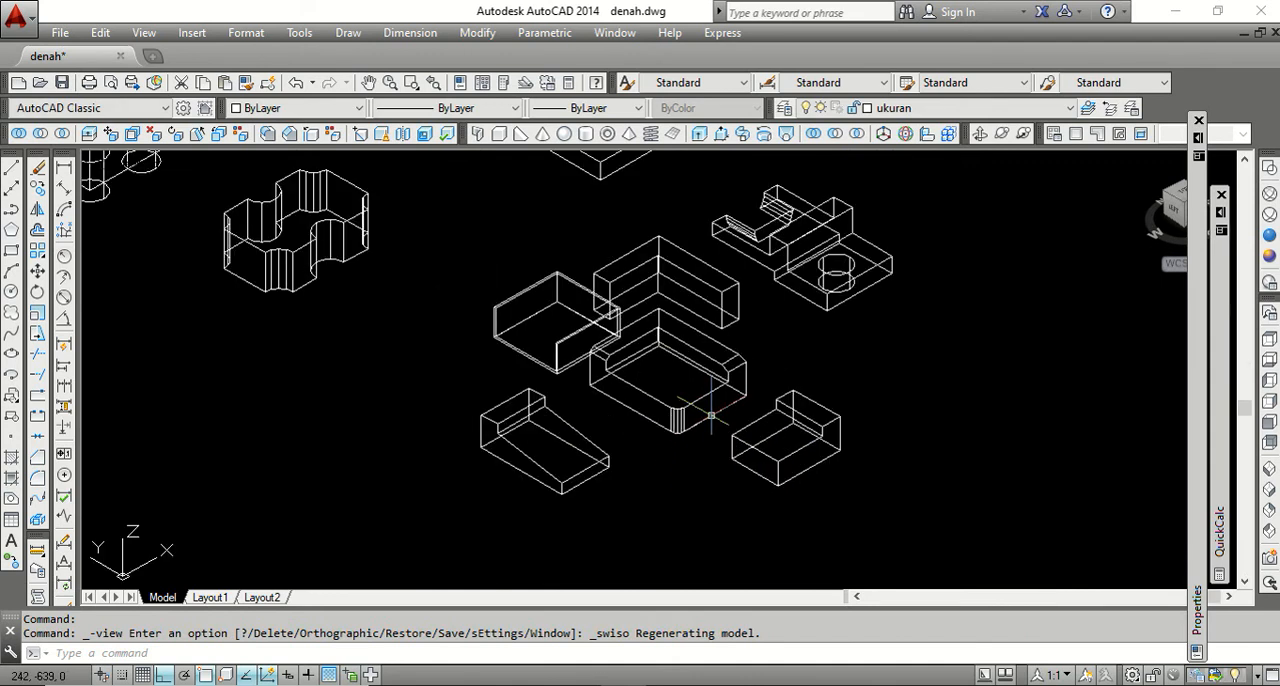
scroll(700, 398, "down", 2)
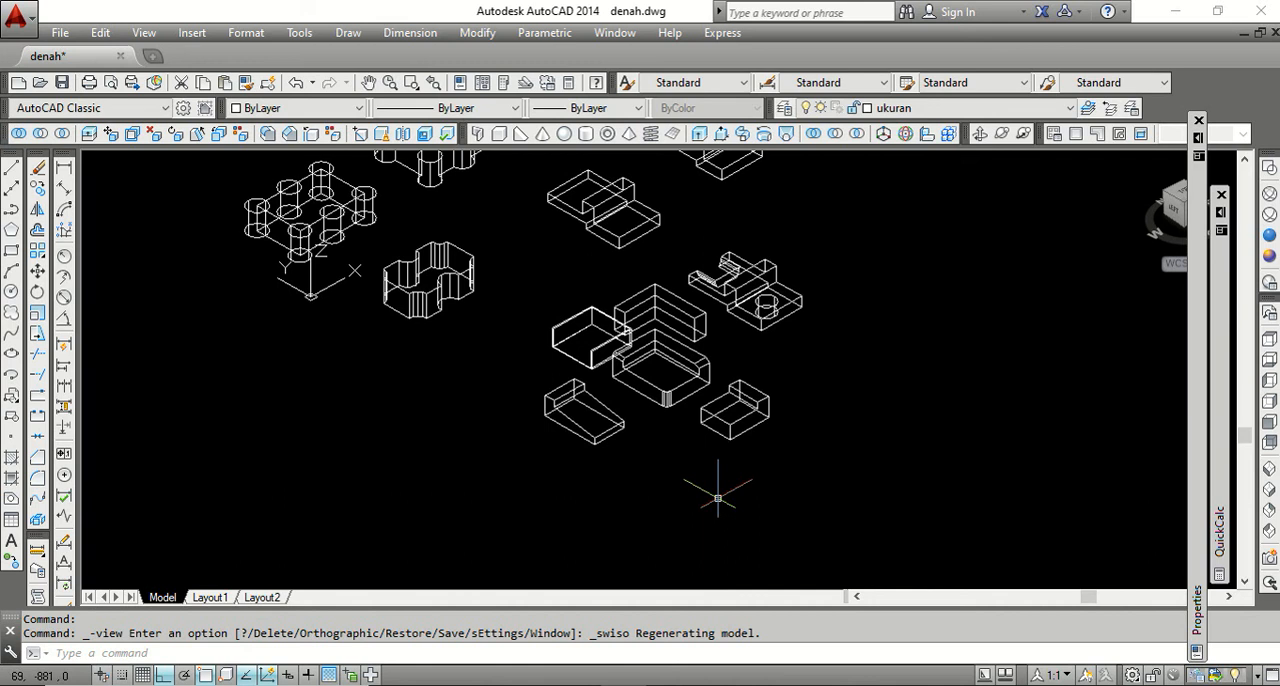
type("m")
key("Return")
left_click(790, 476)
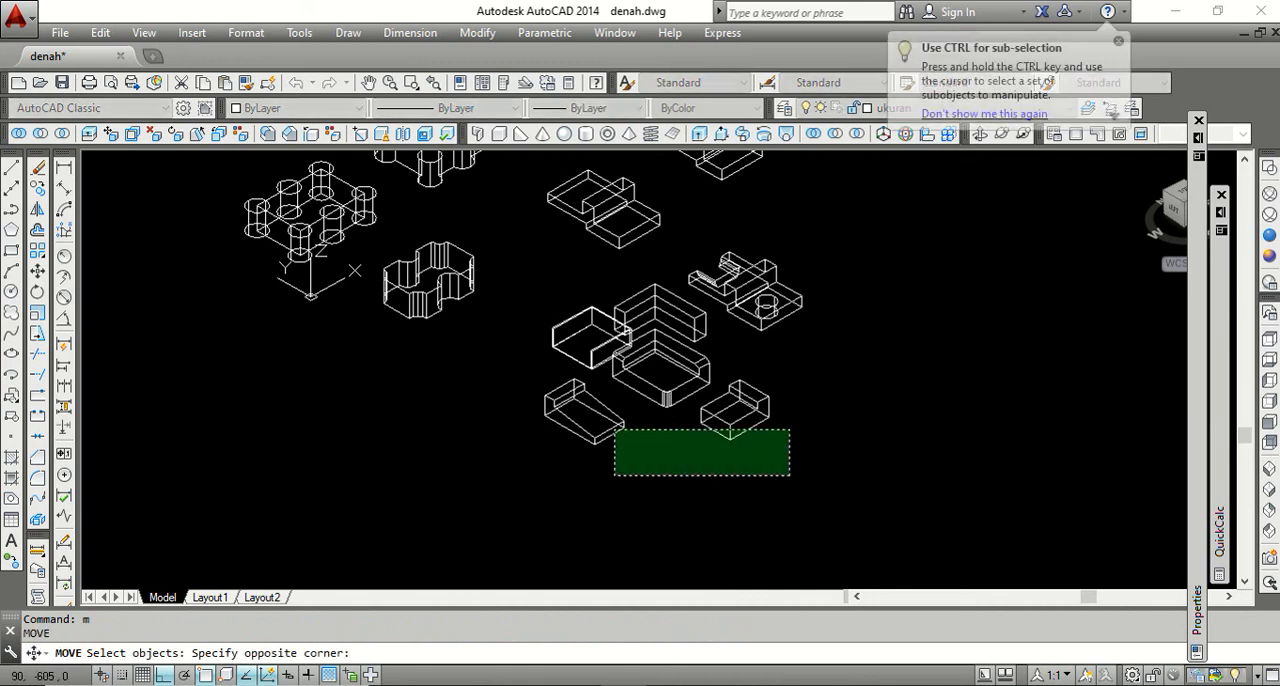
left_click(566, 399)
left_click(687, 315)
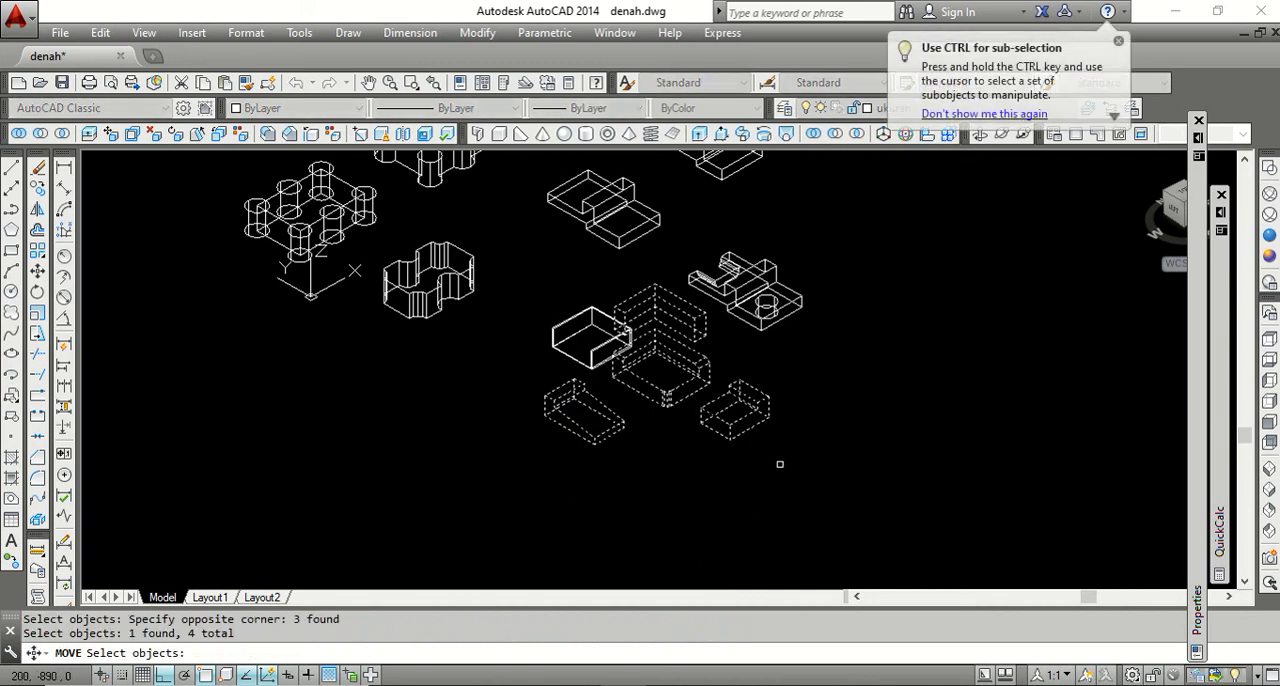
key("Return")
left_click(738, 469)
left_click(797, 505)
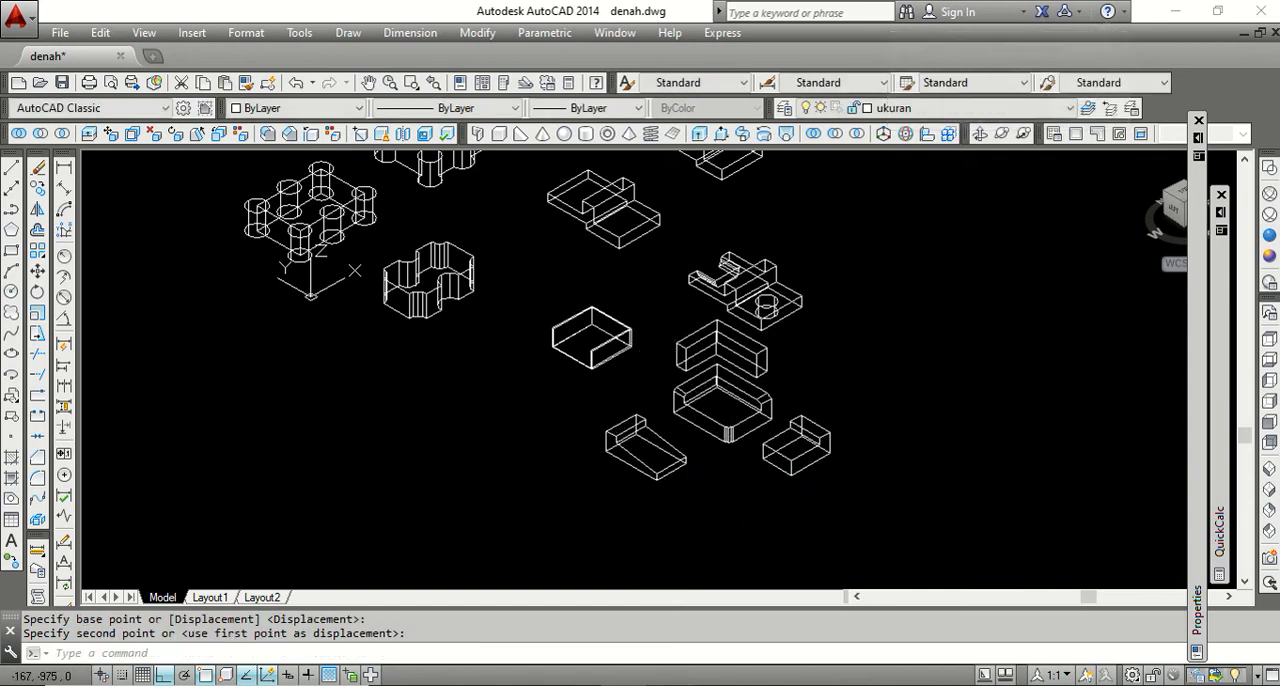
Switch to the Word outline, highlight the ROTATE FACE item, and return to the stepped solids in the AutoCAD drawing.
key("alt+Tab")
triple_click(500, 532)
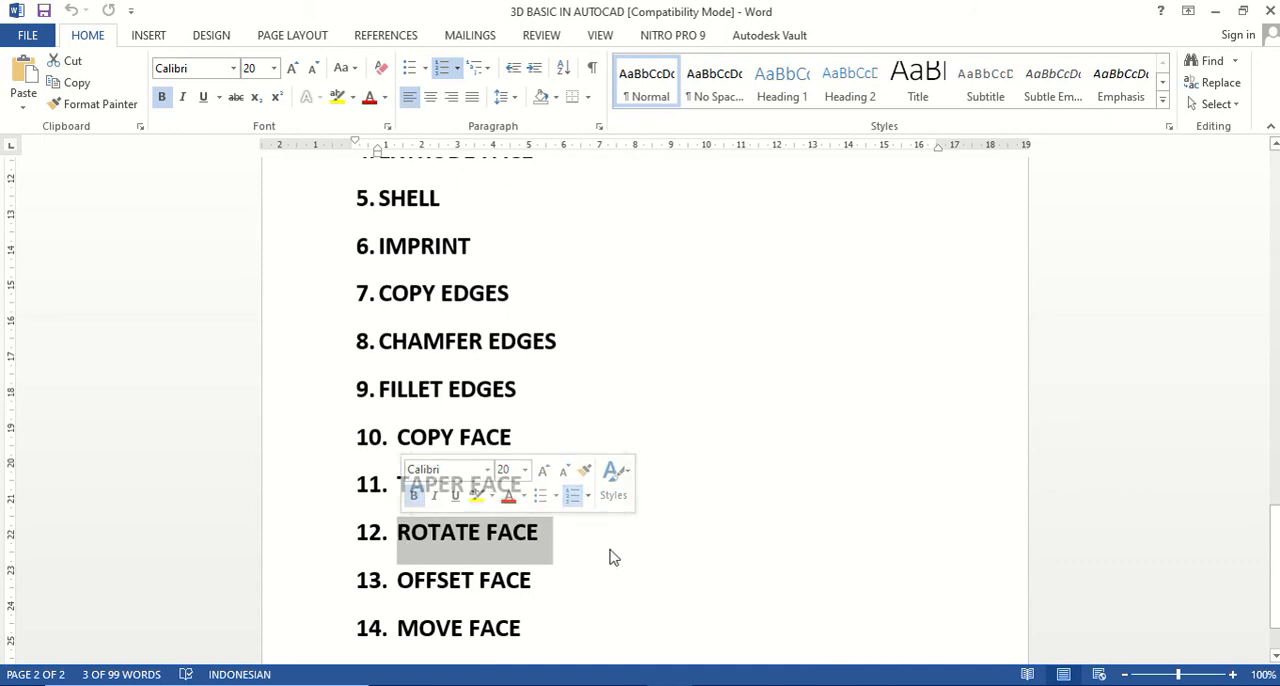
left_click(636, 681)
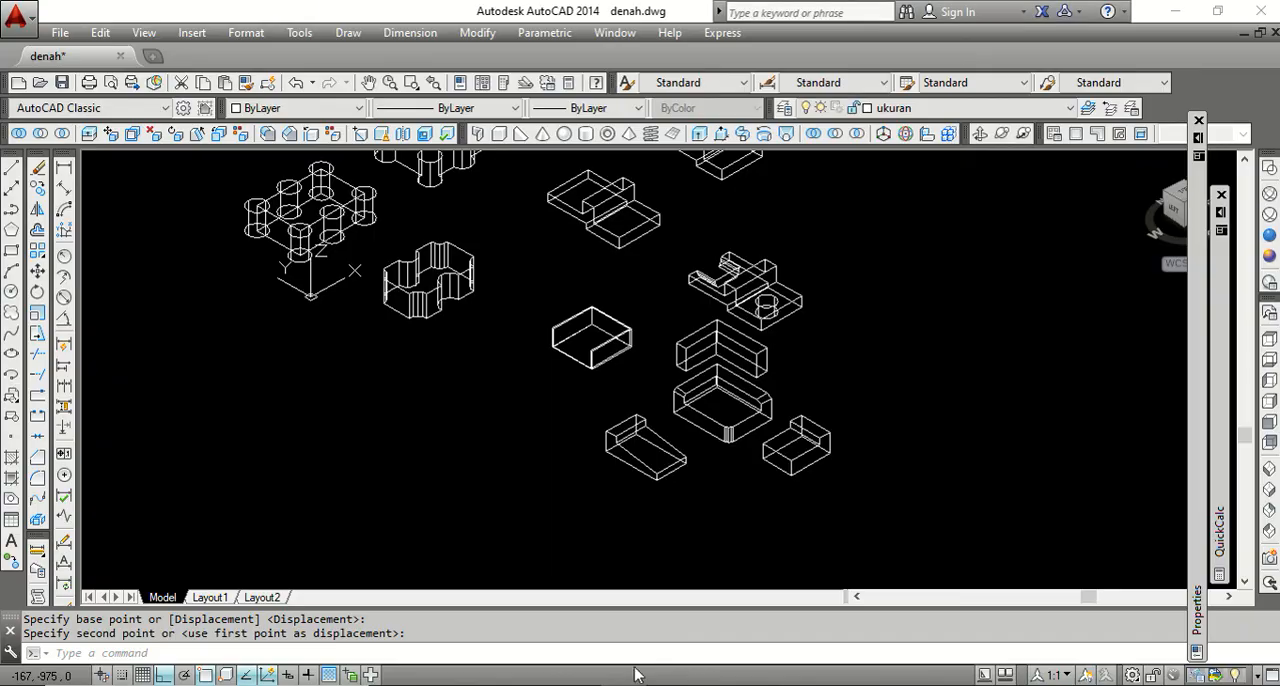
scroll(681, 468, "up", 4)
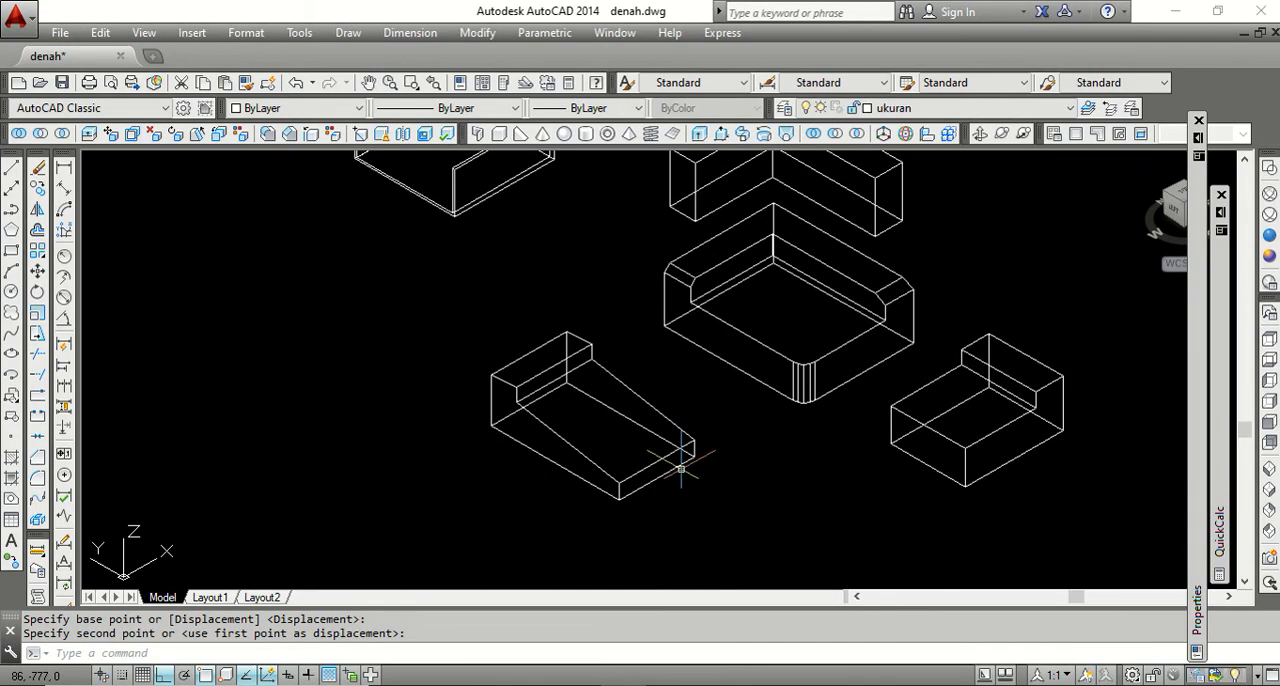
scroll(678, 466, "down", 3)
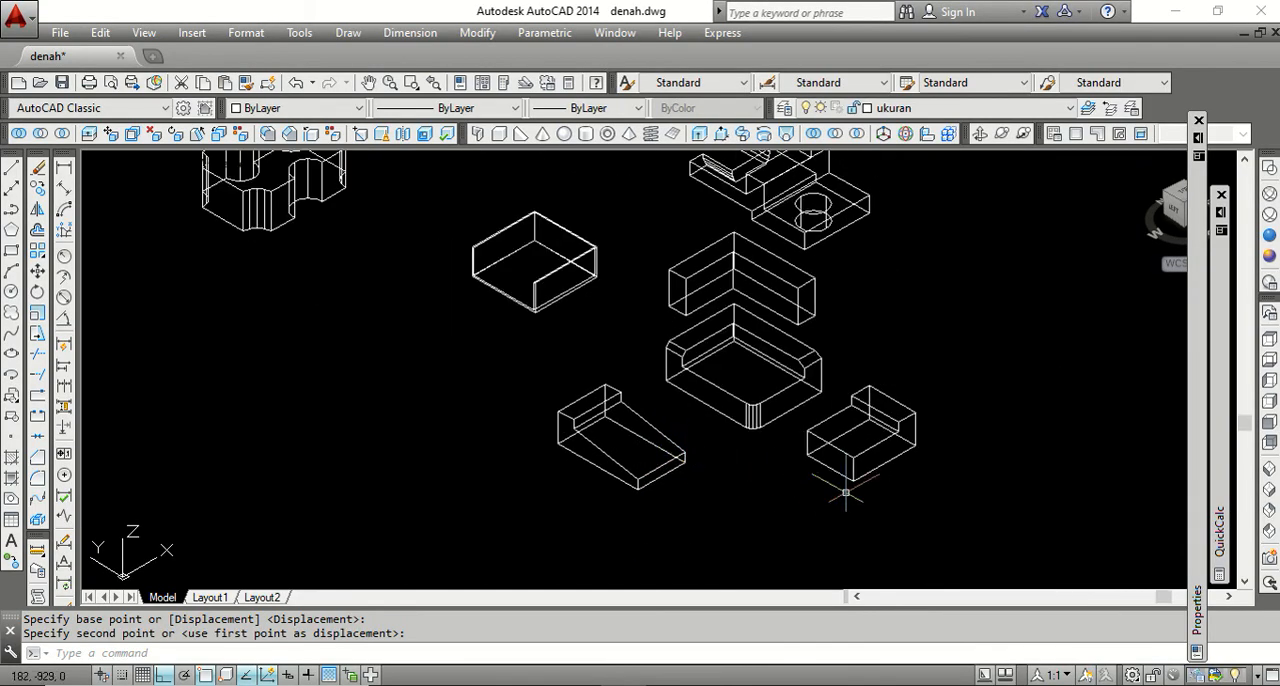
scroll(845, 492, "up", 4)
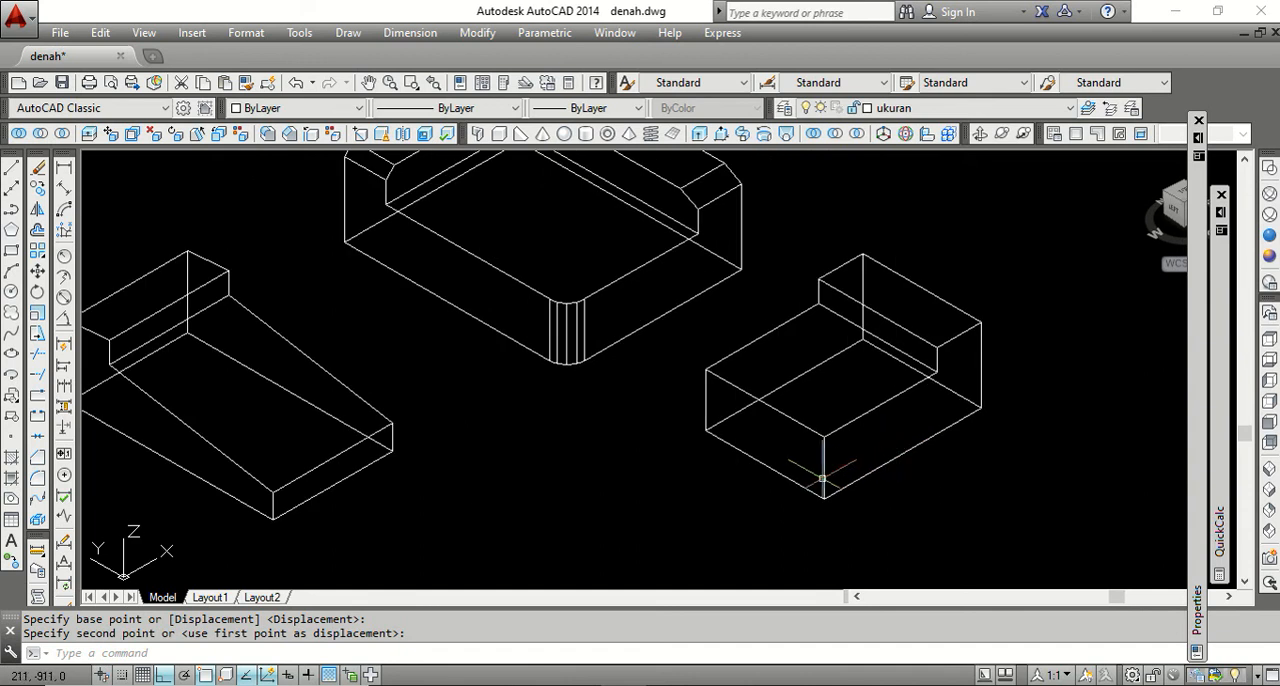
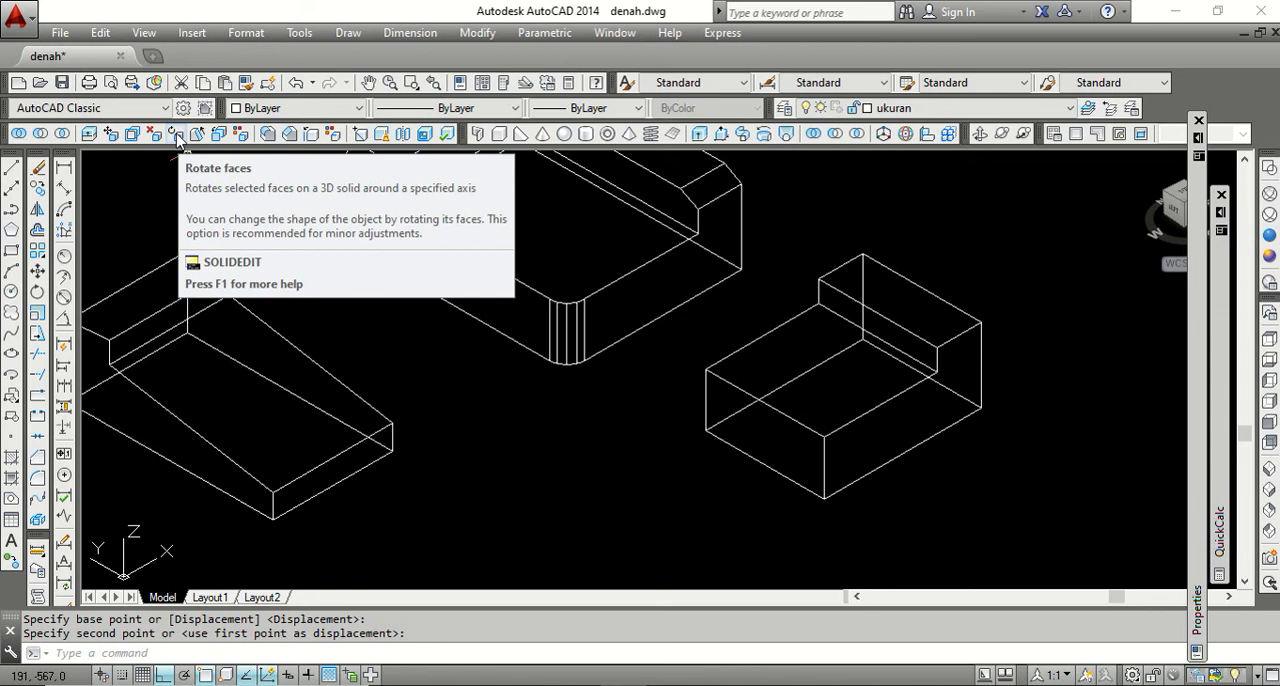
Rotate the shorter stepped solid's low end face, opposite its raised block, by 10° about the Z axis through its bottom edge midpoint.
left_click(174, 135)
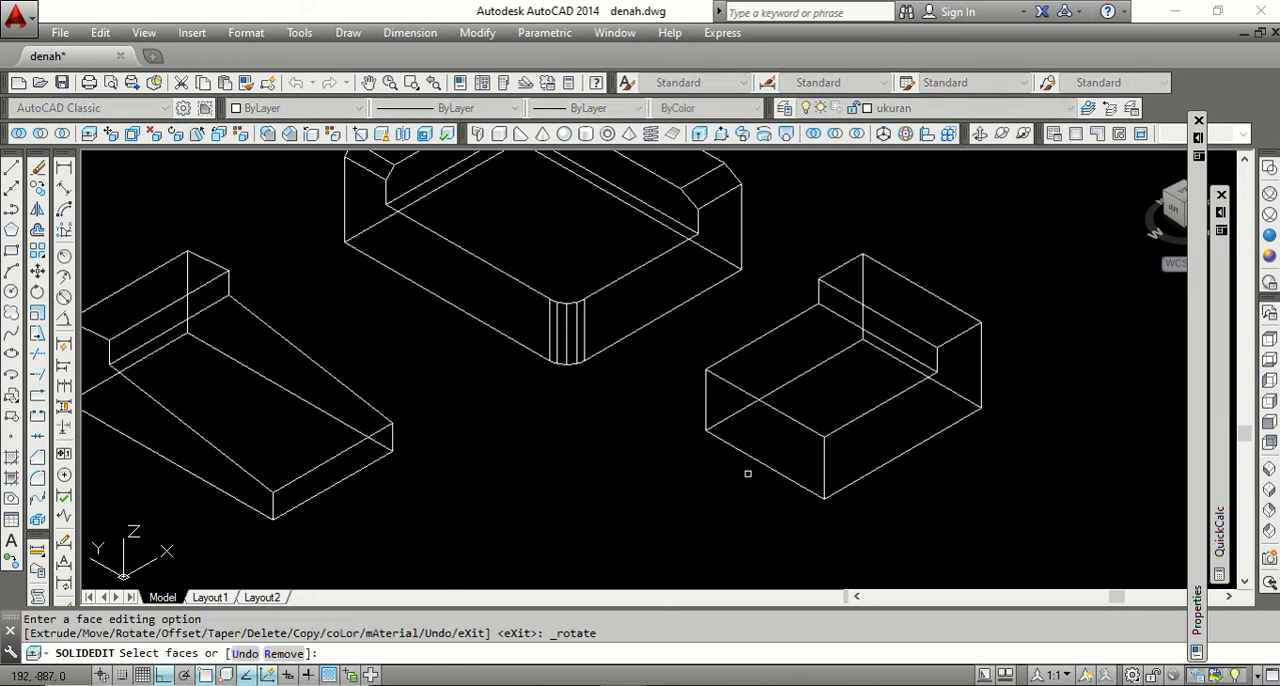
left_click(767, 439)
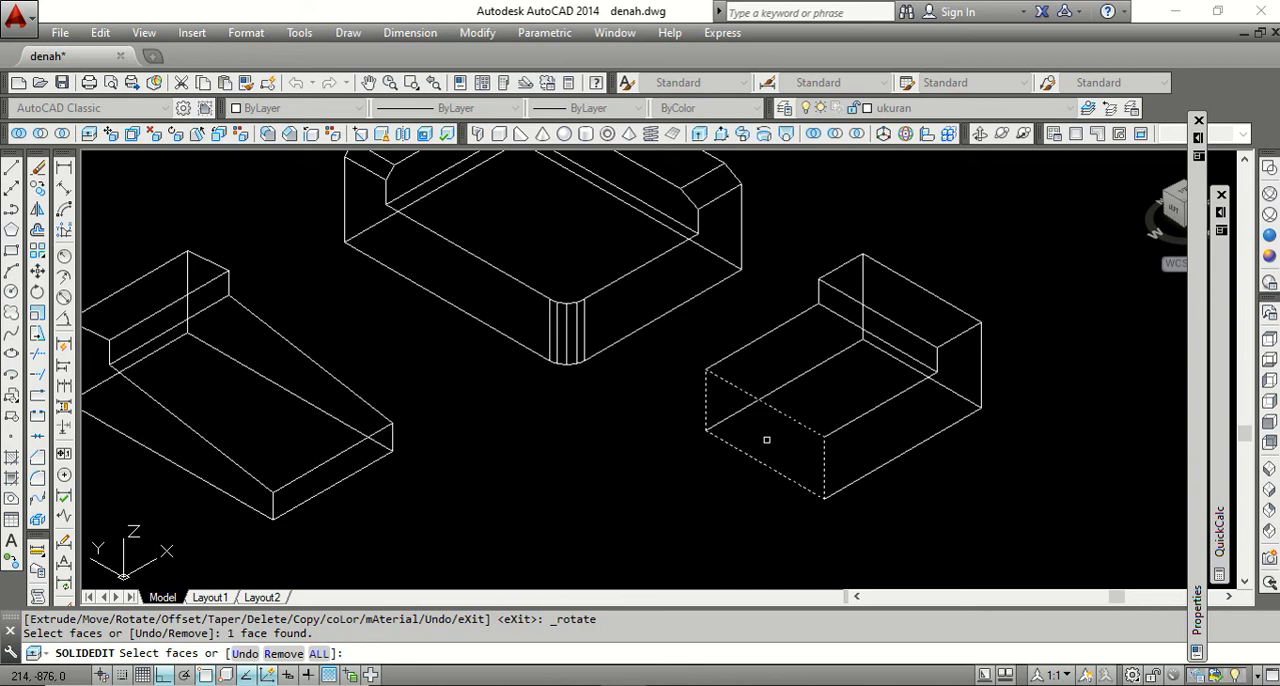
key("Return")
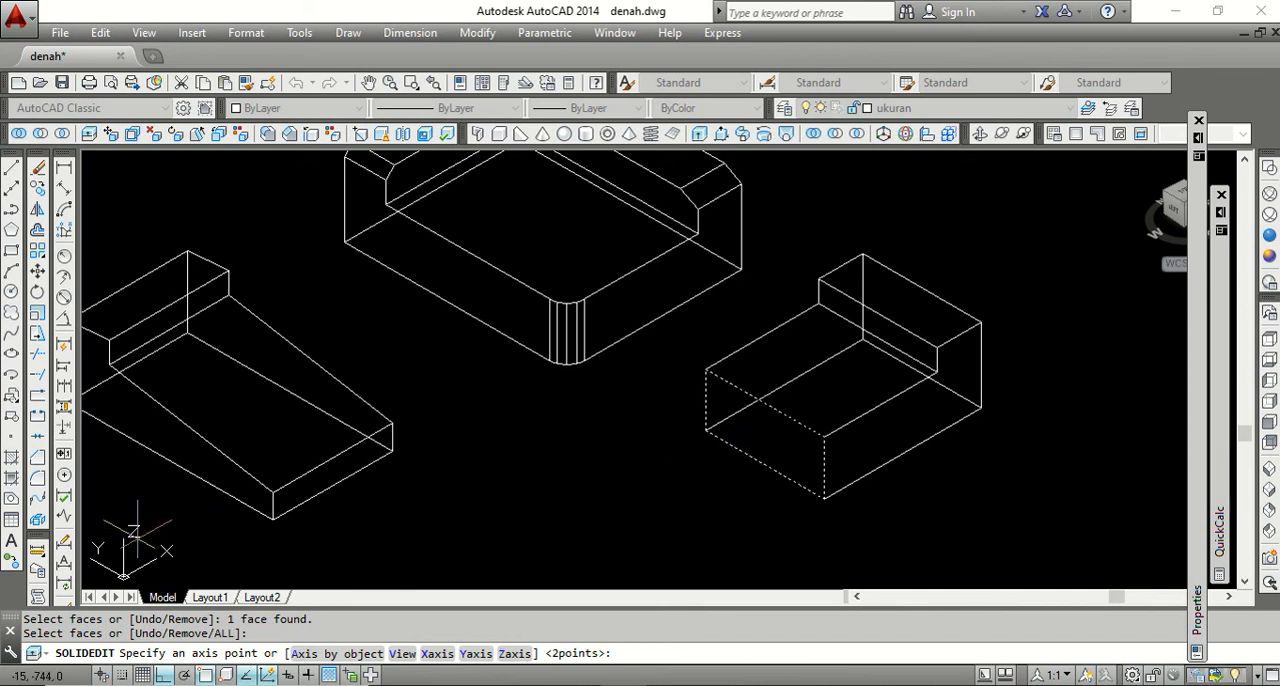
left_click(514, 655)
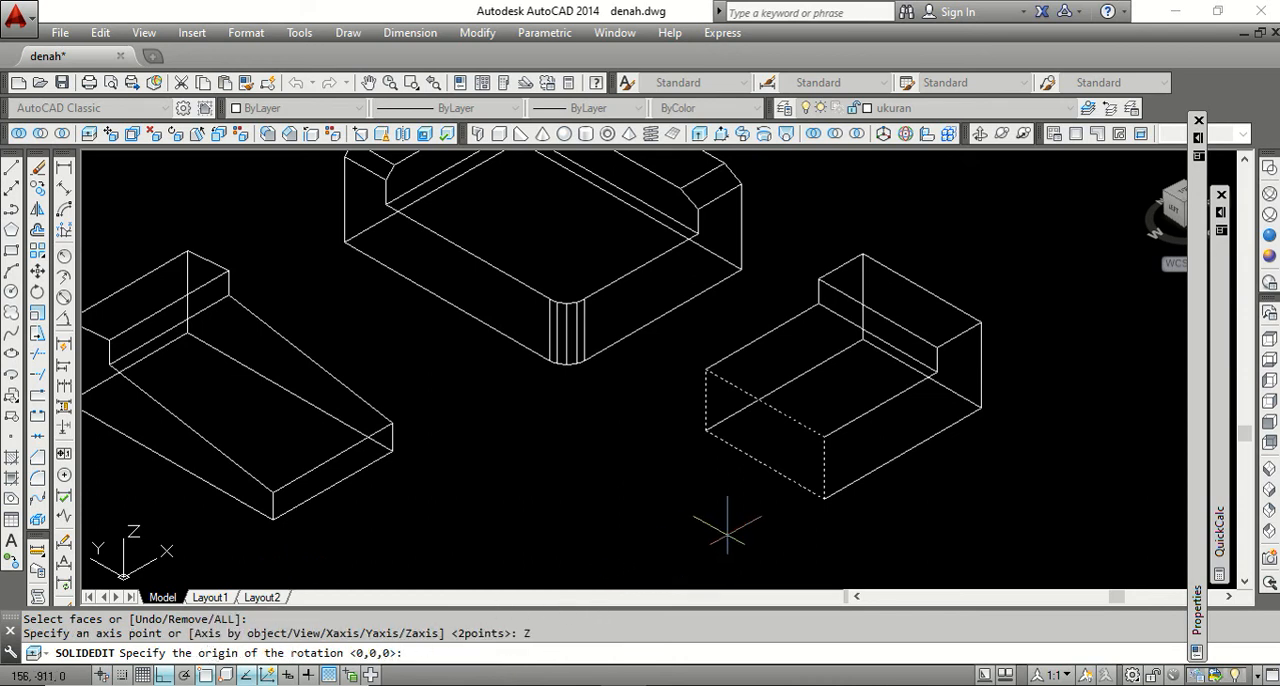
left_click(764, 465)
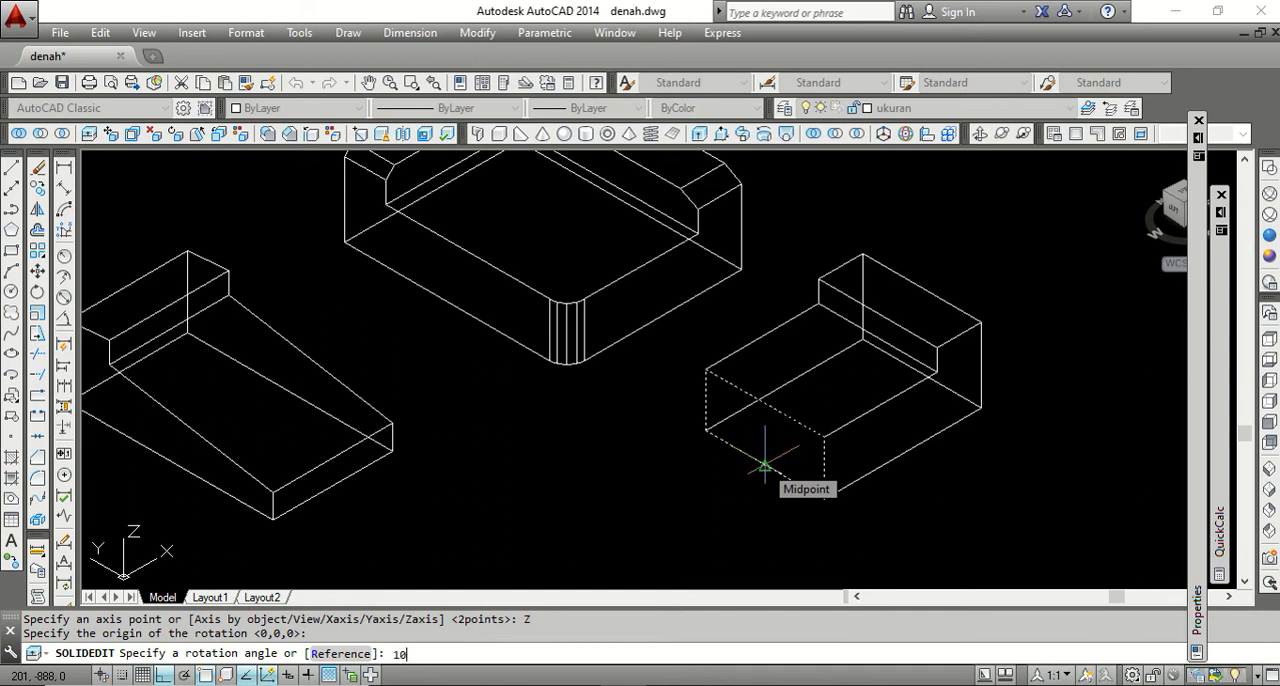
key("Return")
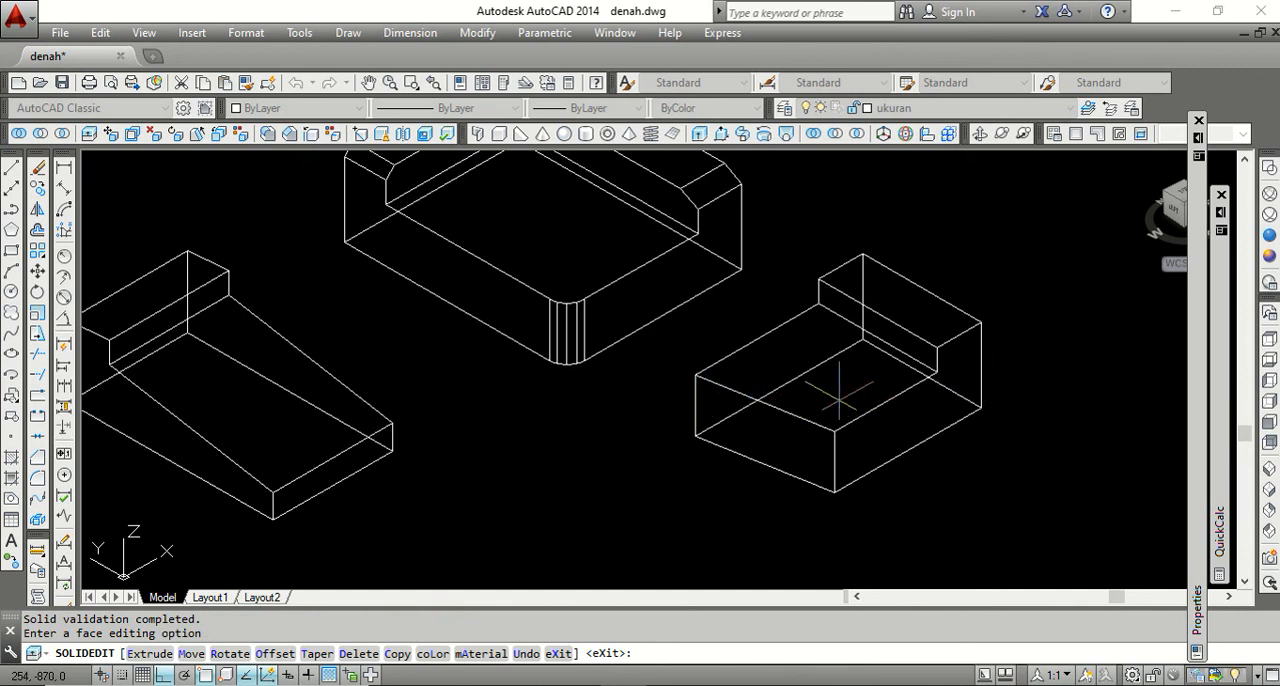
Rotate the low end face of the longer tapered solid by 10° about the X axis through its bottom edge midpoint.
scroll(830, 390, "down", 2)
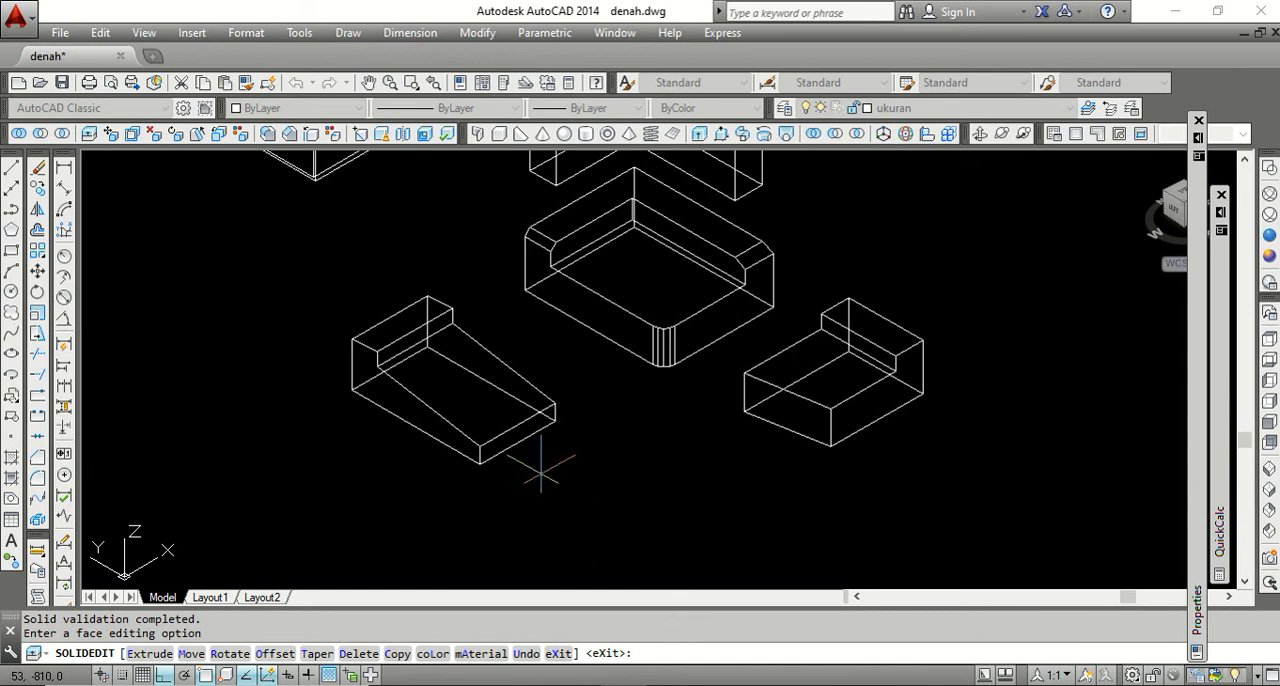
scroll(540, 470, "up", 2)
scroll(506, 457, "down", 2)
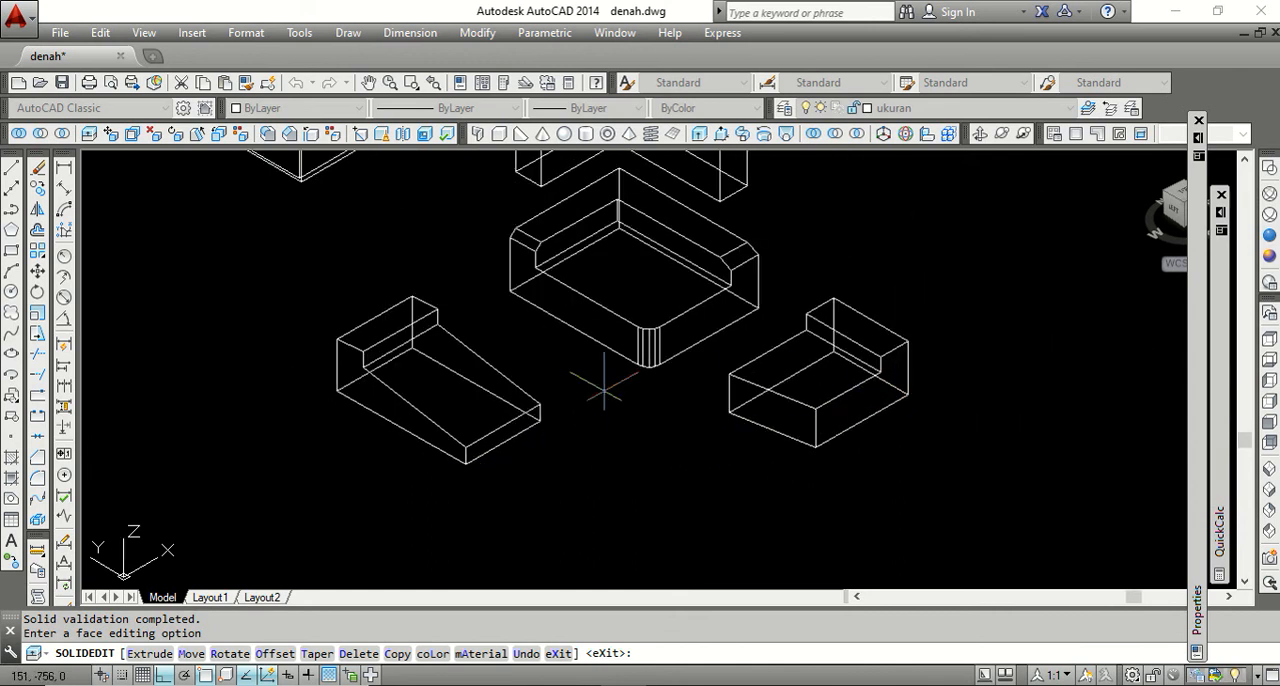
left_click(178, 142)
scroll(443, 457, "up", 3)
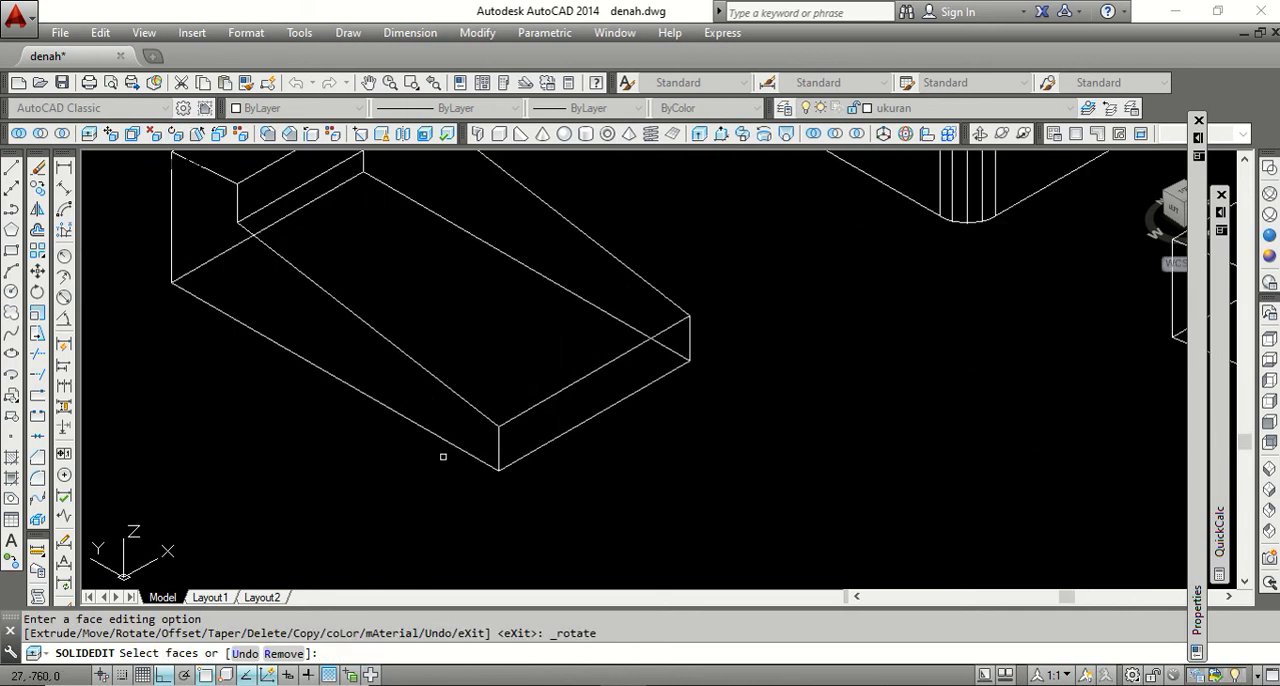
left_click(591, 400)
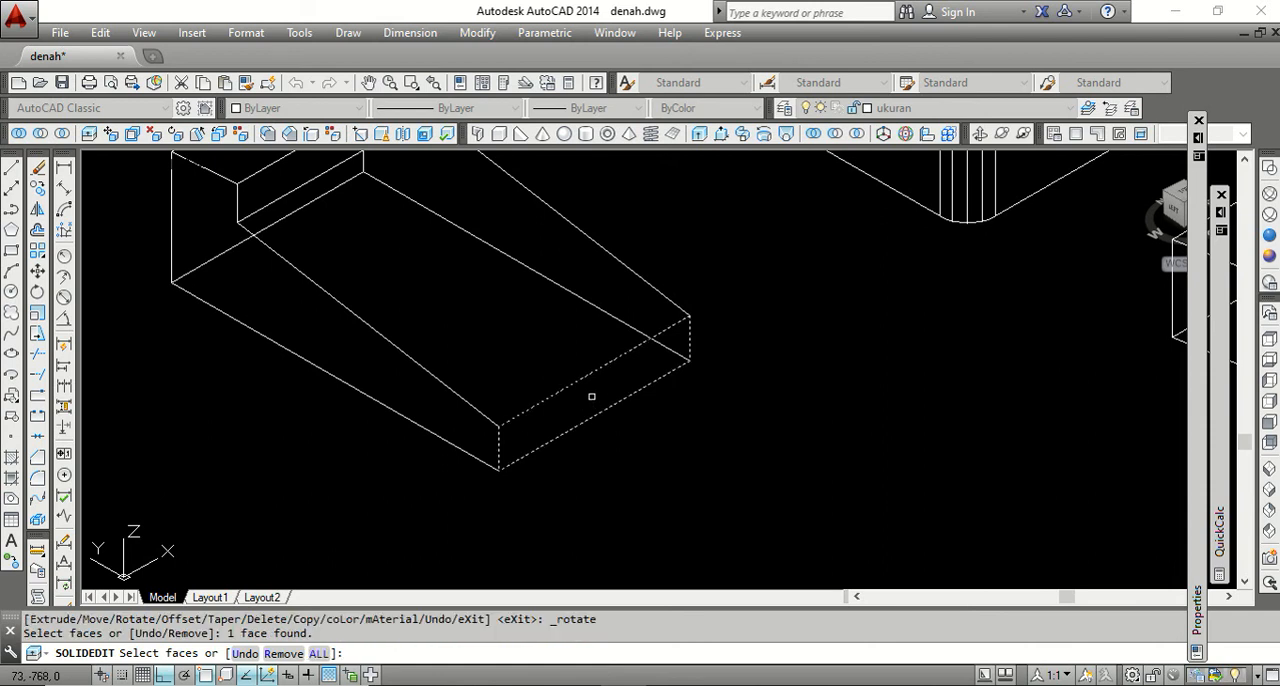
key("Return")
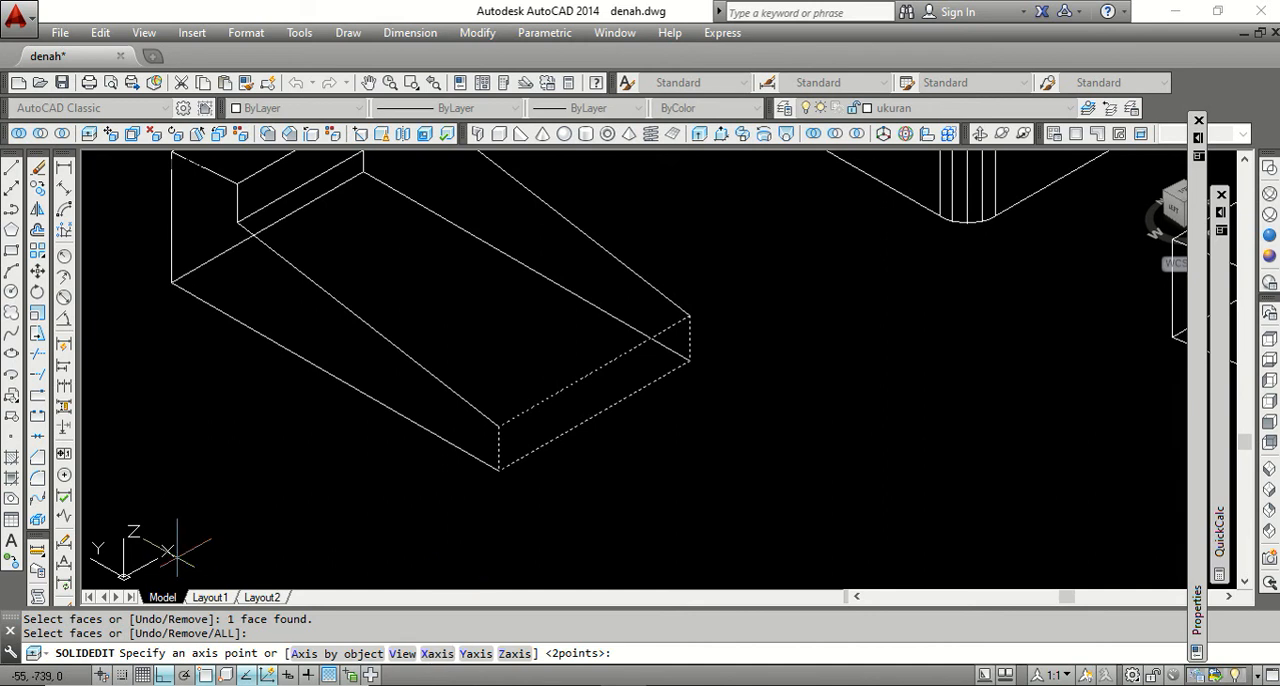
left_click(436, 654)
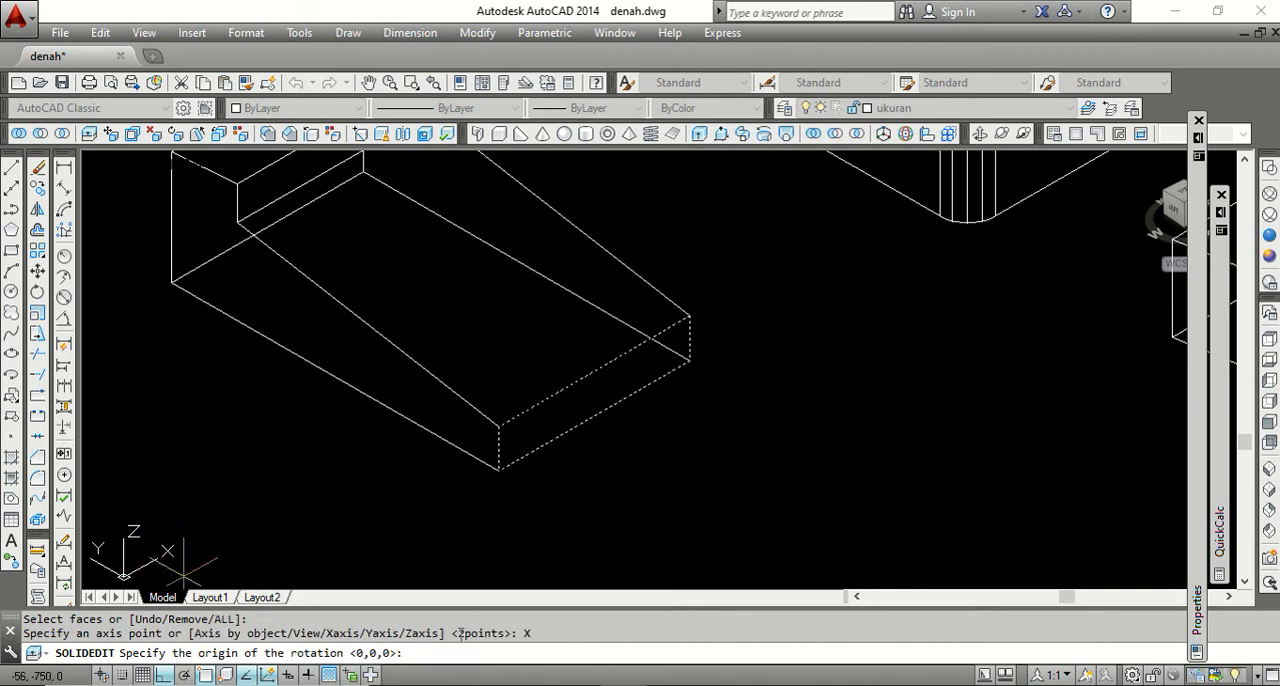
left_click(594, 416)
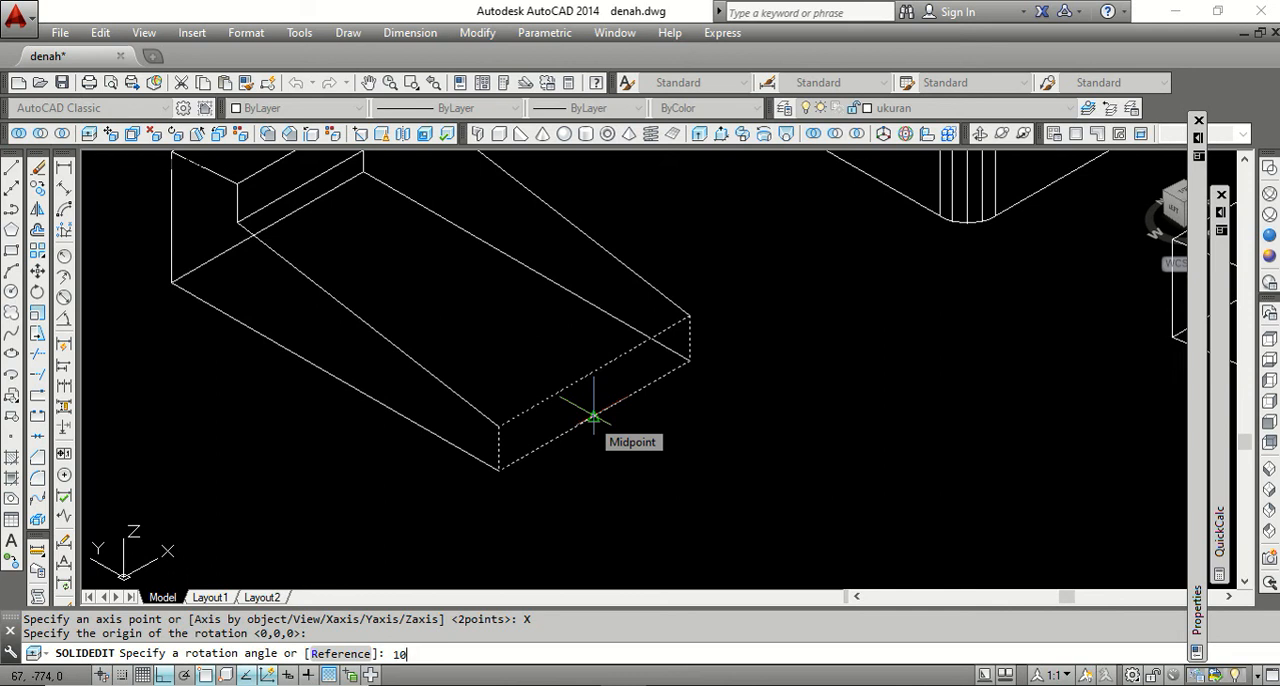
type("10")
key("Return")
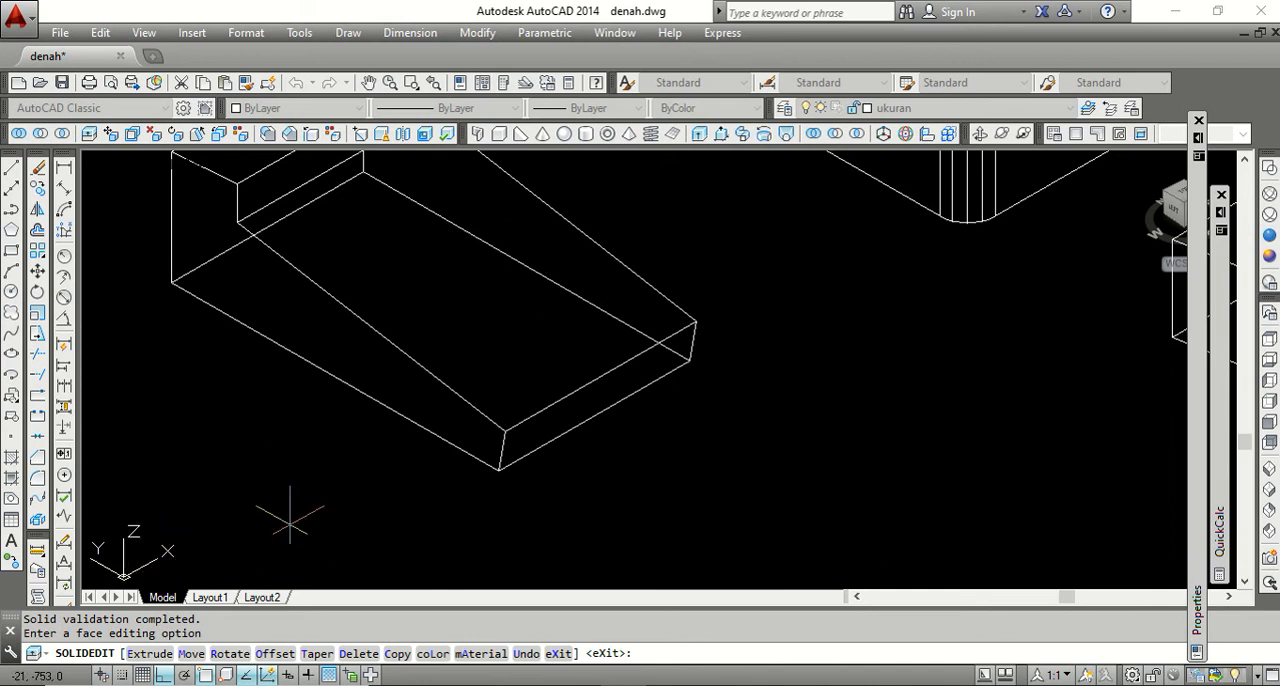
scroll(375, 478, "down", 3)
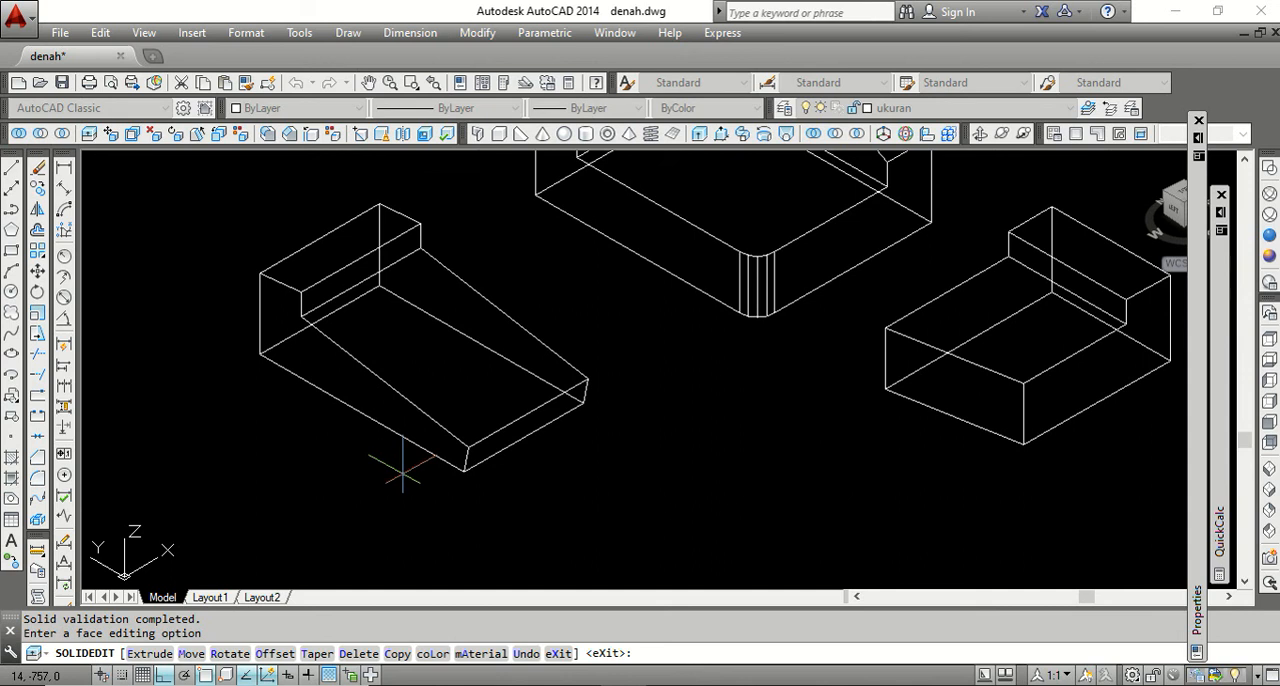
scroll(400, 460, "up", 3)
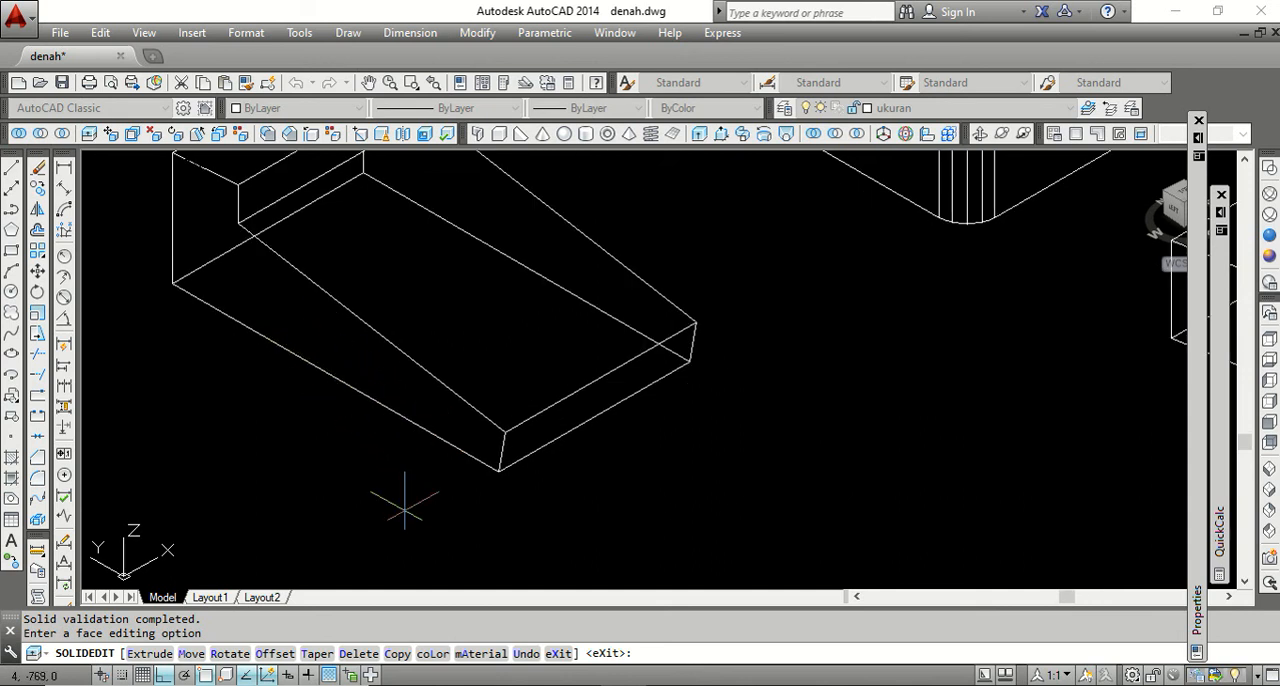
key("Return")
key("Return")
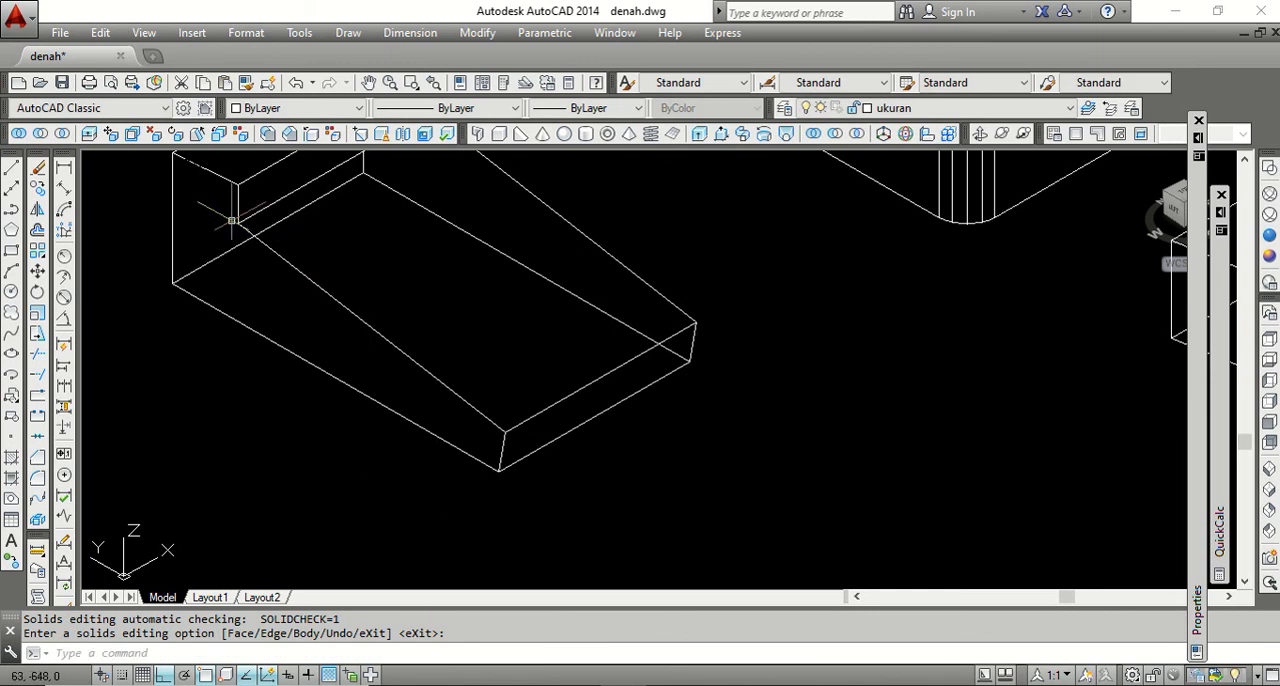
Rotate the longer tapered solid's front long side face by 15° about the Y axis through its bottom edge midpoint.
left_click(177, 136)
scroll(487, 474, "down", 2)
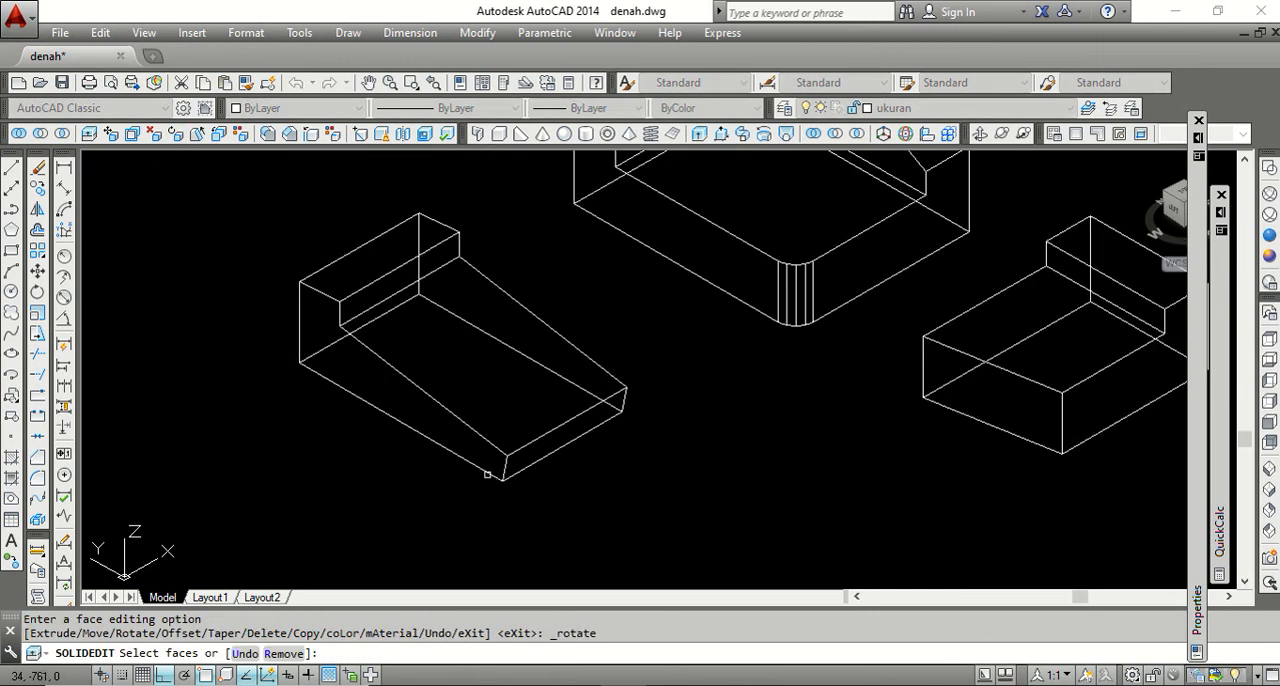
left_click(400, 399)
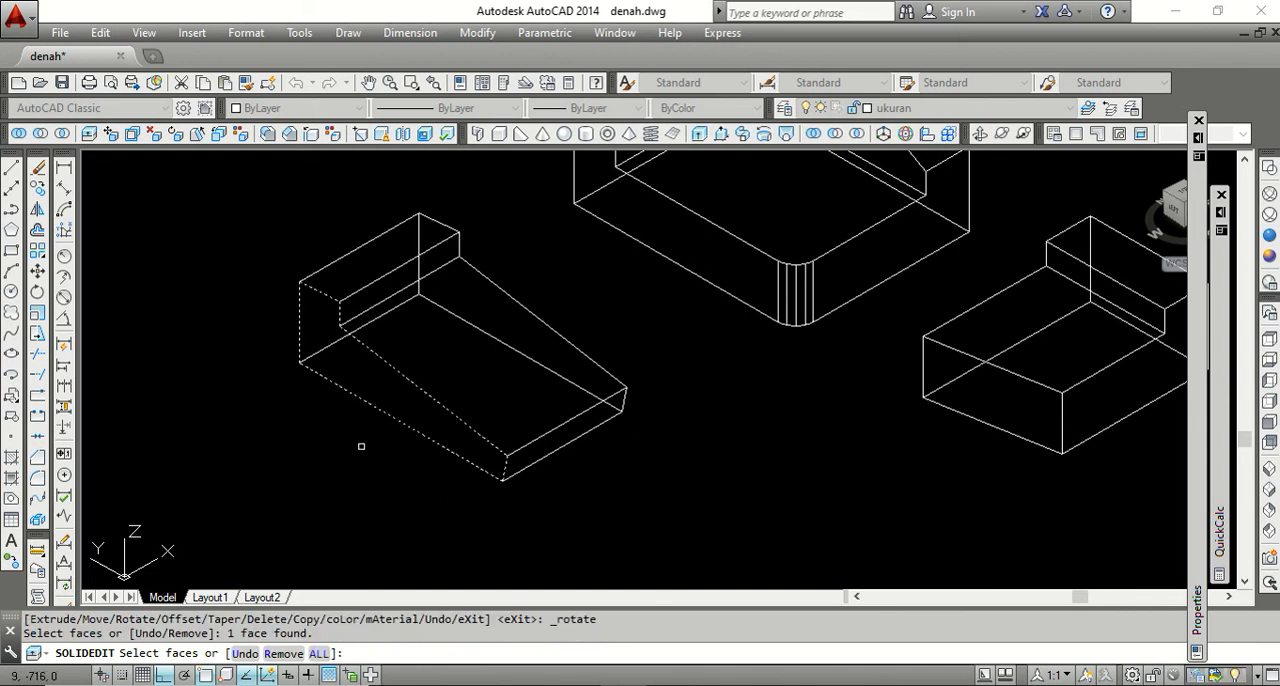
key("Return")
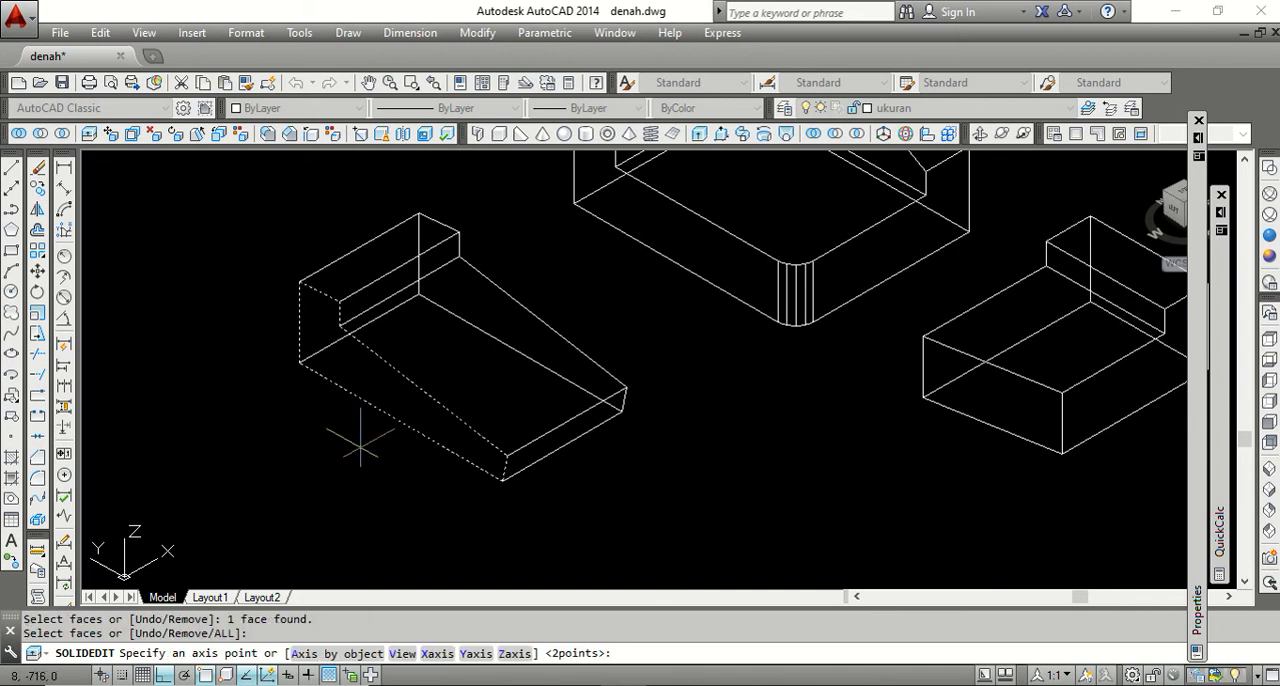
left_click(477, 655)
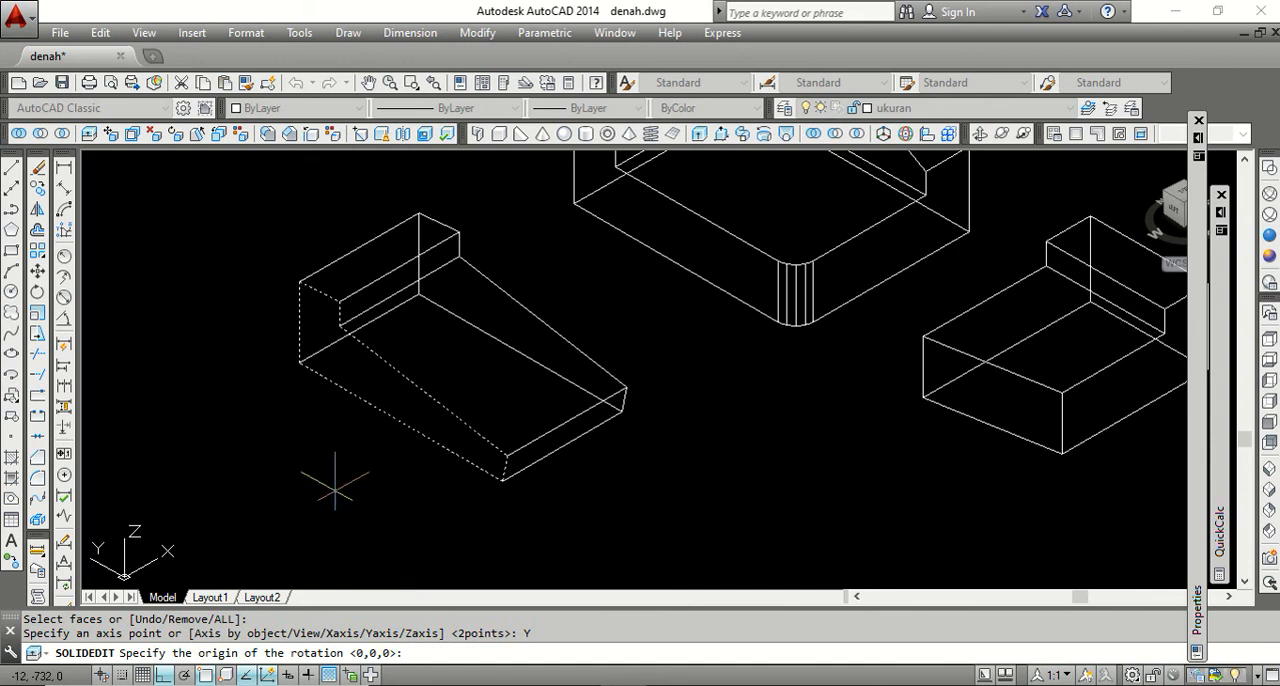
left_click(400, 423)
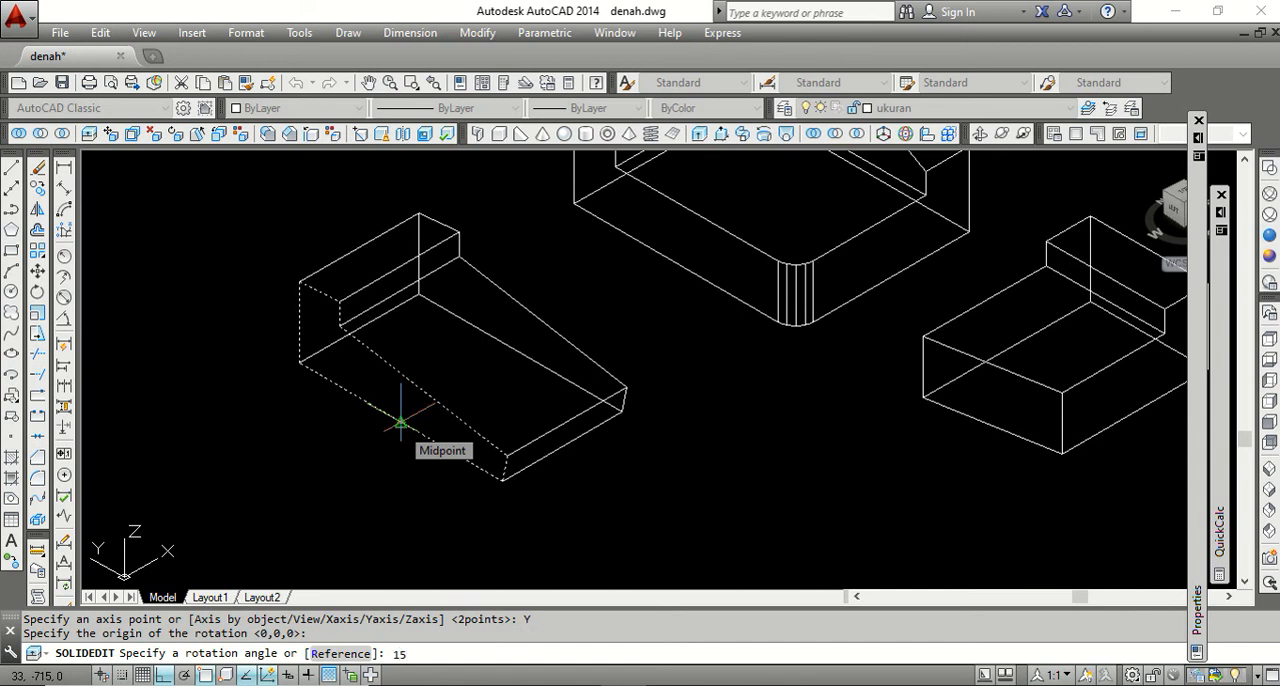
key("Return")
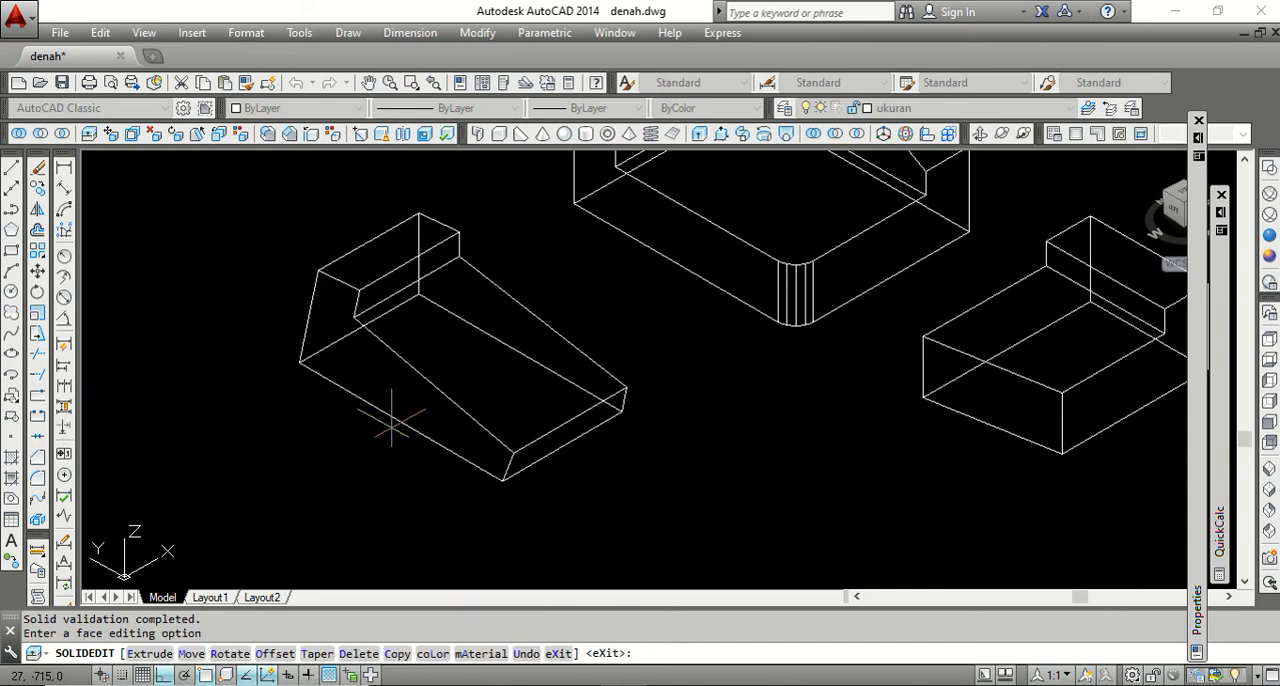
key("Return")
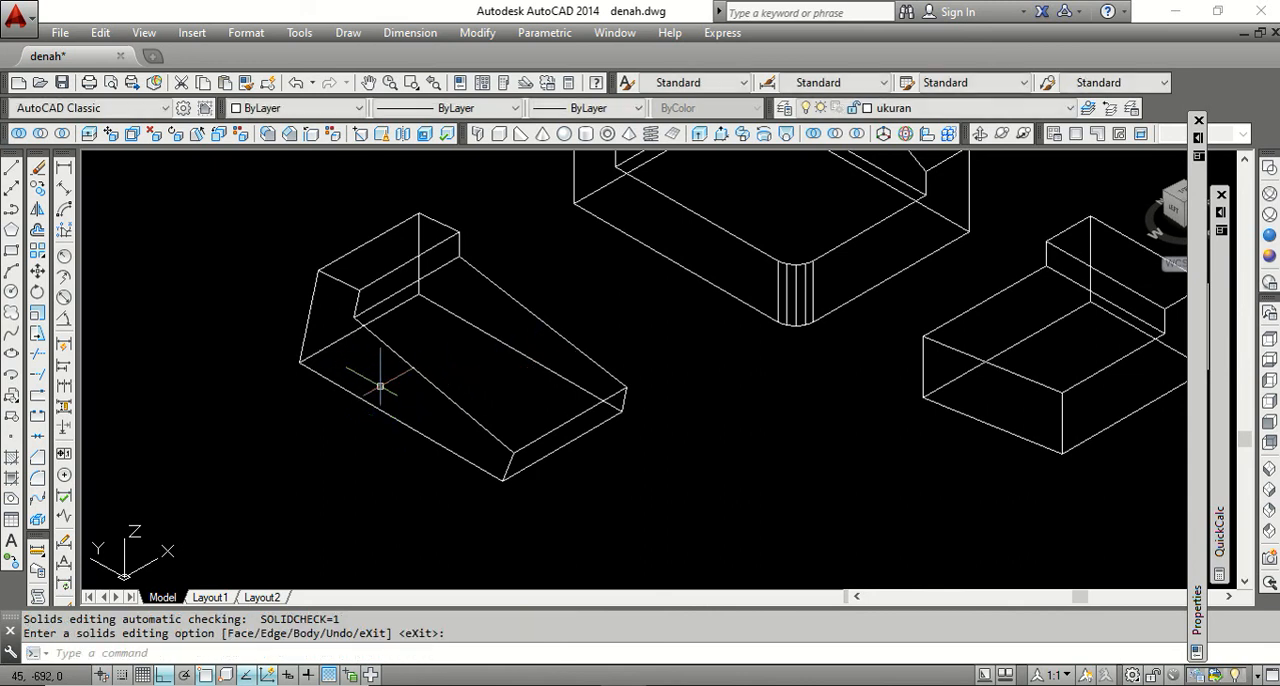
Inspect the rotated faces of both stepped solids in the Conceptual visual style, and restore 2D Wireframe.
scroll(336, 362, "up", 3)
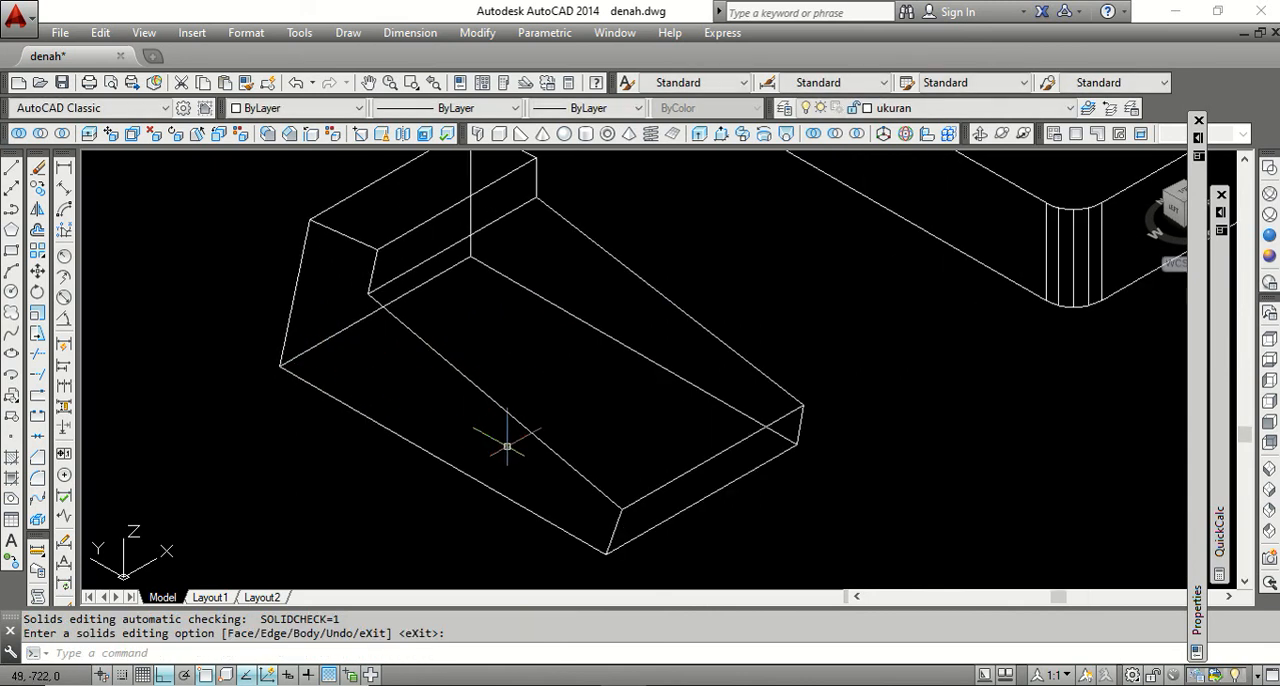
scroll(470, 427, "down", 3)
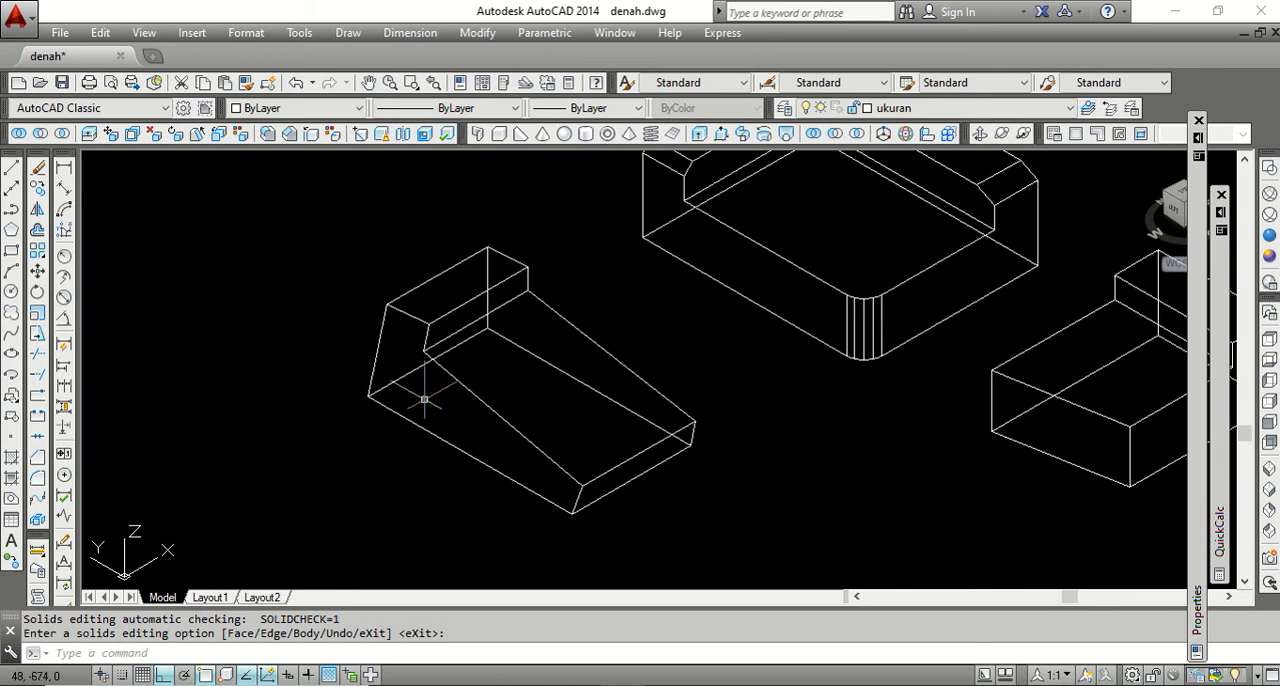
scroll(490, 425, "down", 5)
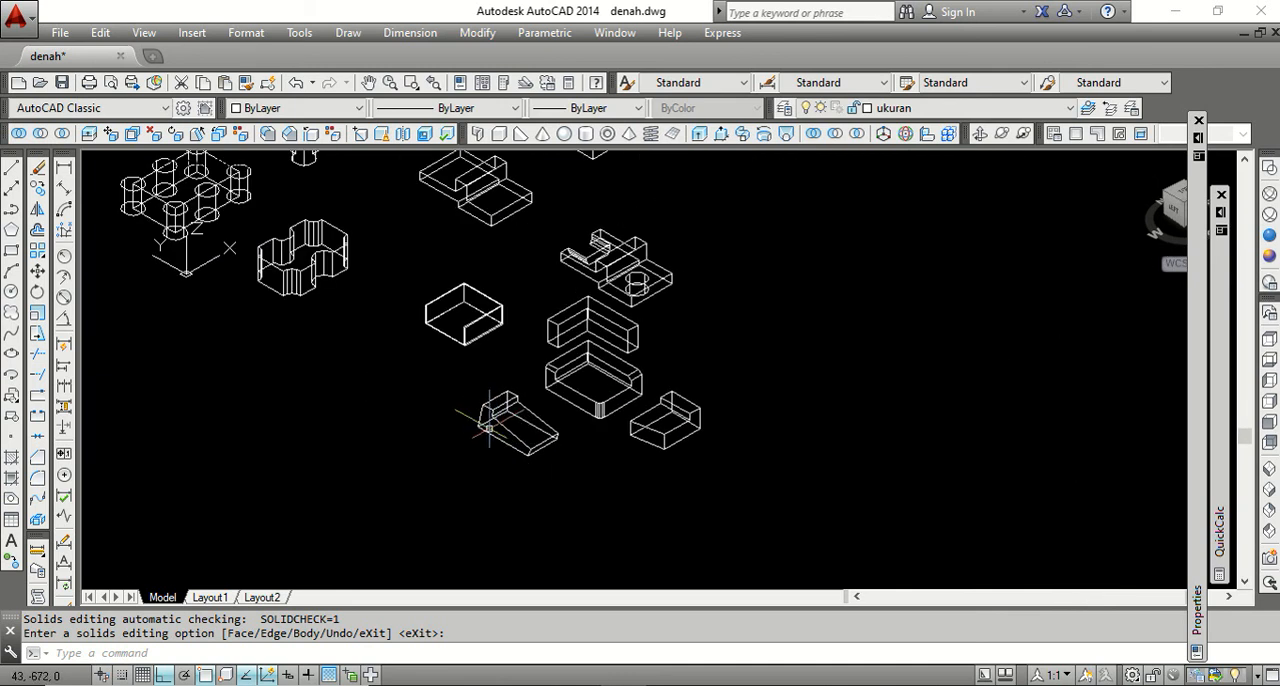
scroll(490, 428, "down", 2)
scroll(595, 392, "up", 2)
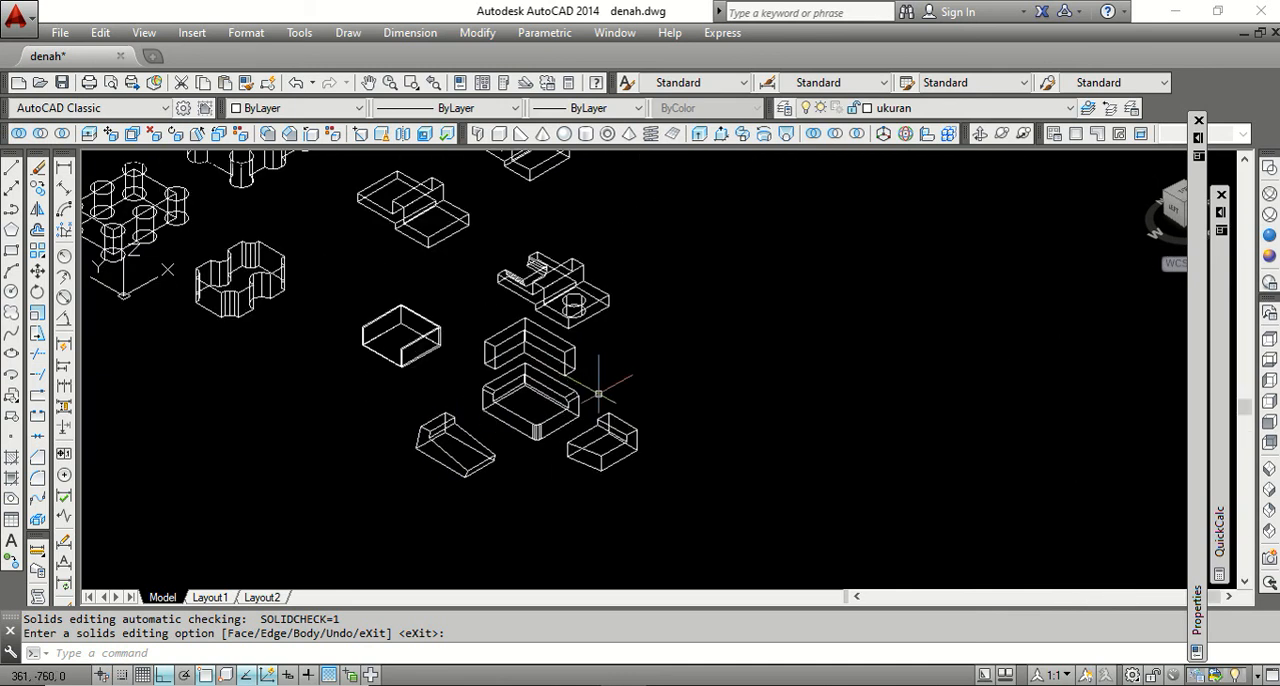
left_click(1268, 257)
scroll(452, 453, "up", 4)
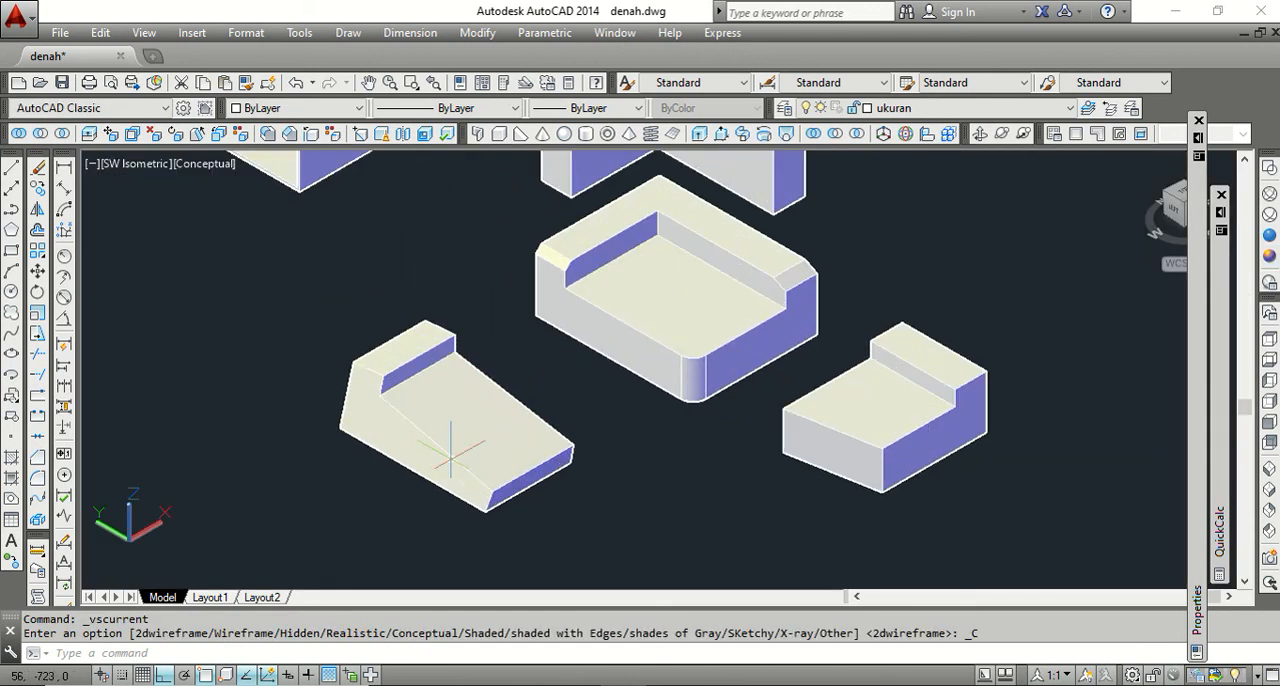
scroll(452, 455, "down", 5)
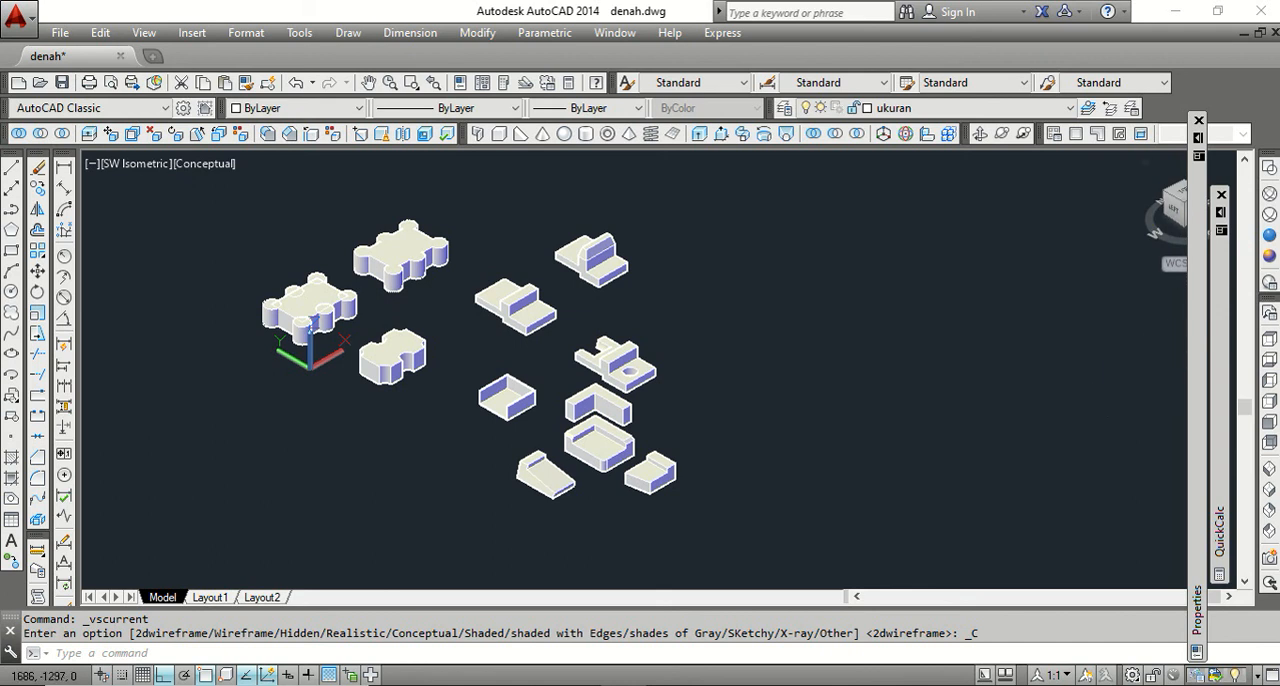
left_click(1268, 167)
scroll(646, 527, "up", 4)
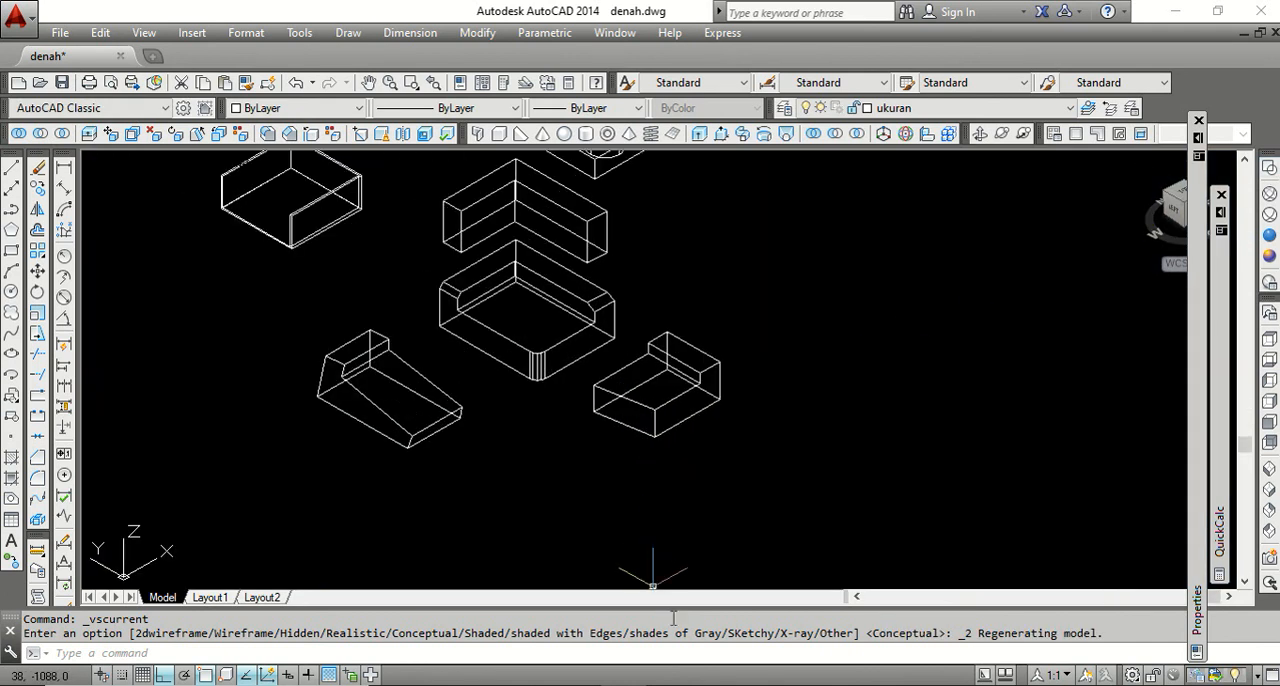
Switch to the Word outline, highlight the OFFSET FACE item, and return to the solids in the AutoCAD drawing.
left_click(668, 684)
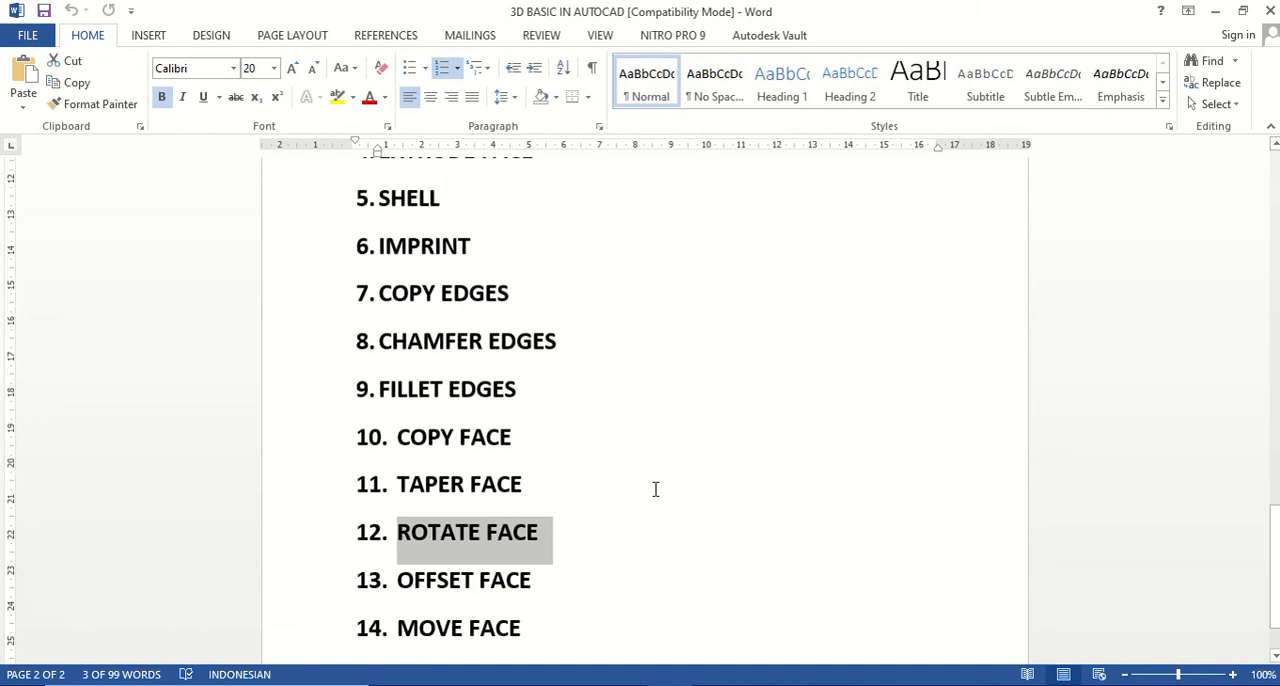
scroll(640, 505, "down", 1)
left_click_drag(543, 539, 417, 535)
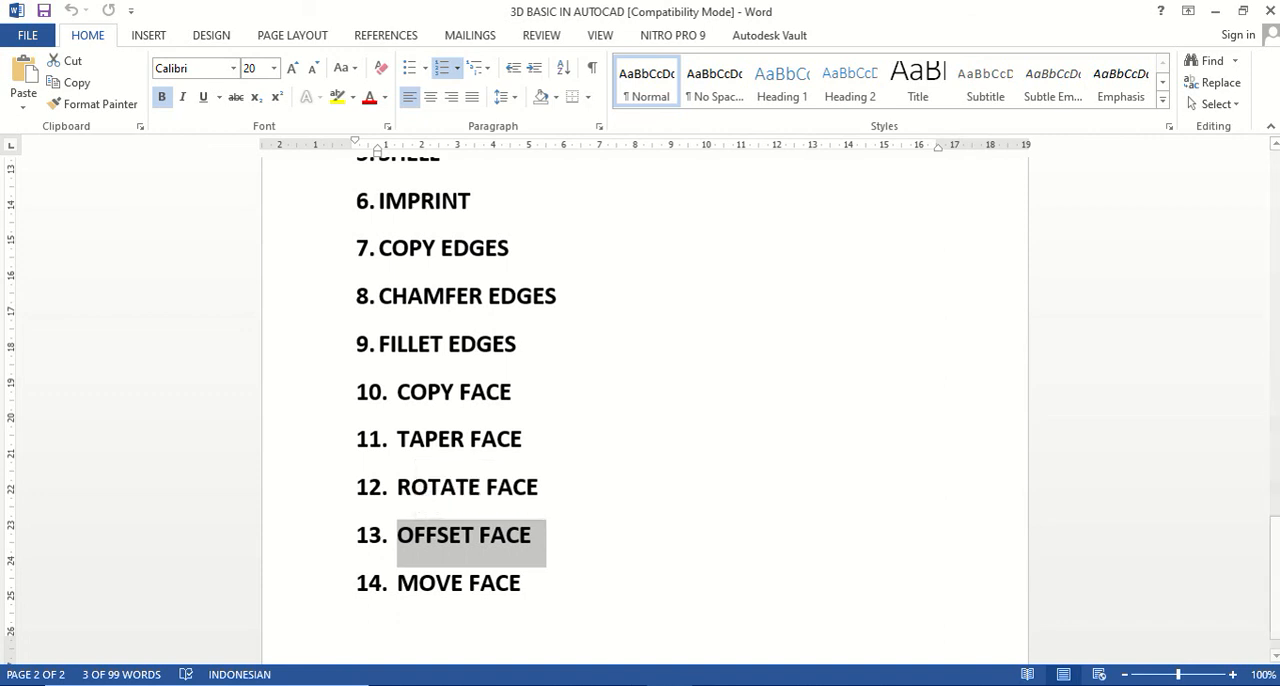
key("alt+Tab")
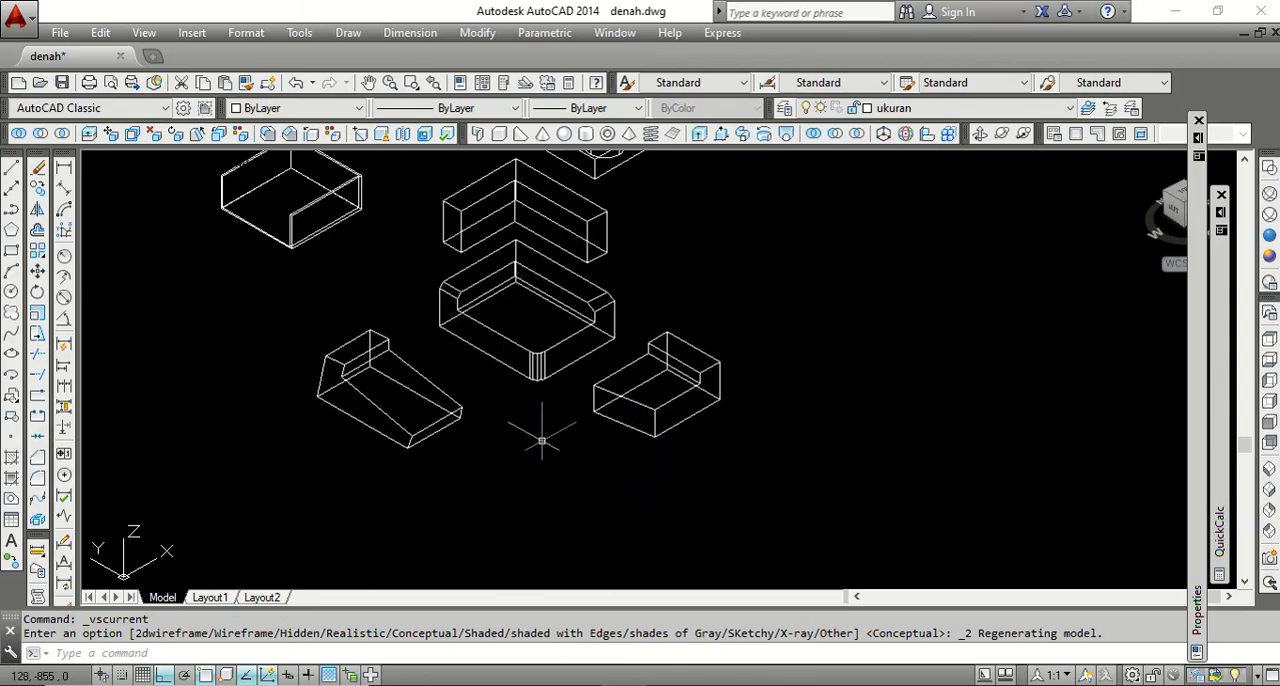
scroll(570, 465, "down", 3)
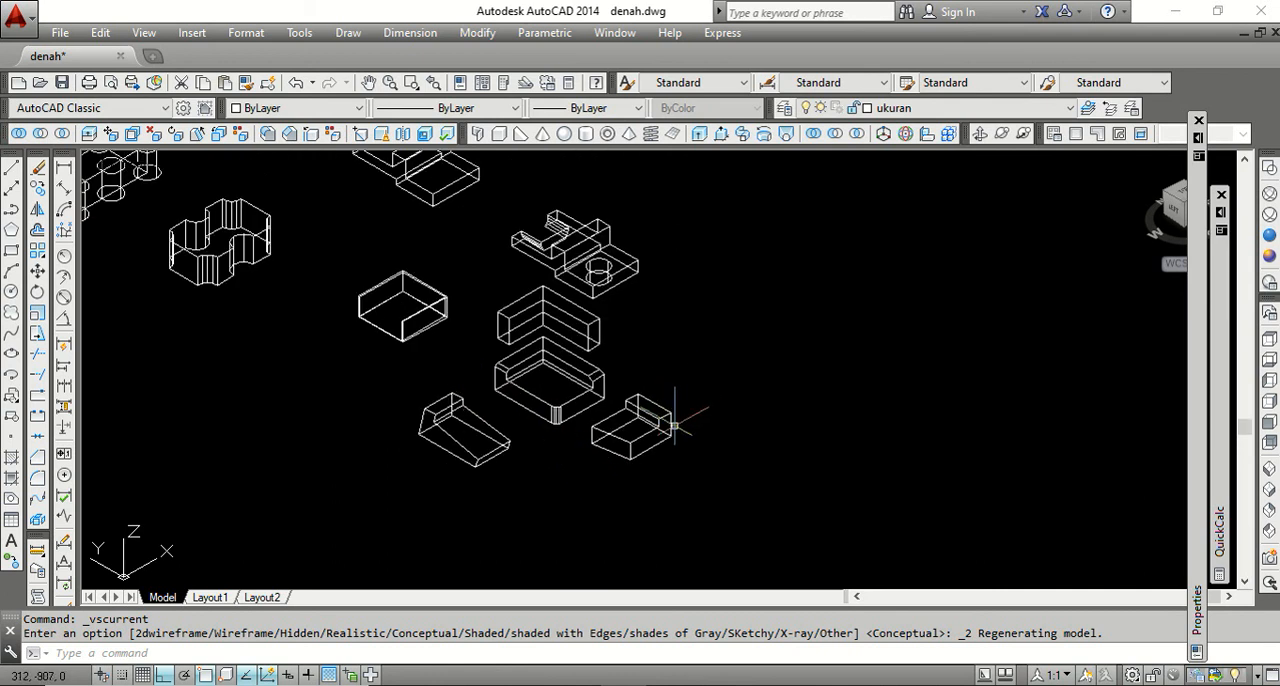
Offset the front long side face of the shorter stepped solid outward by a distance of 15.
scroll(674, 427, "up", 3)
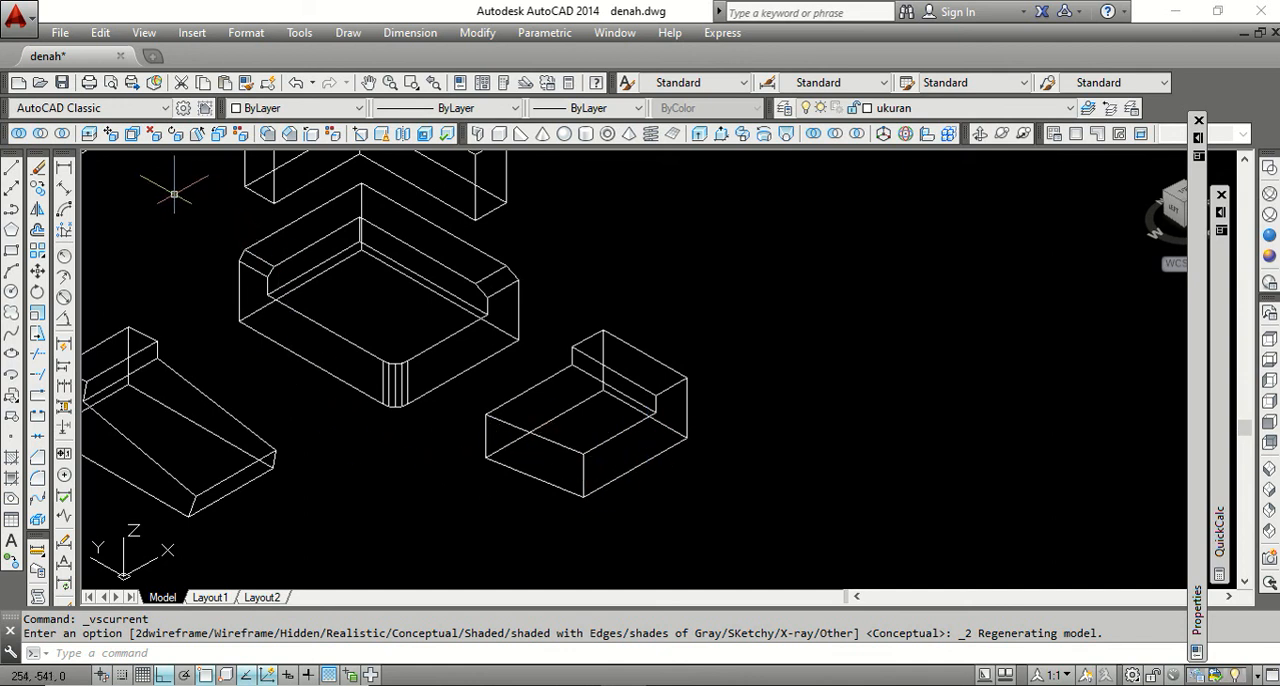
left_click(132, 136)
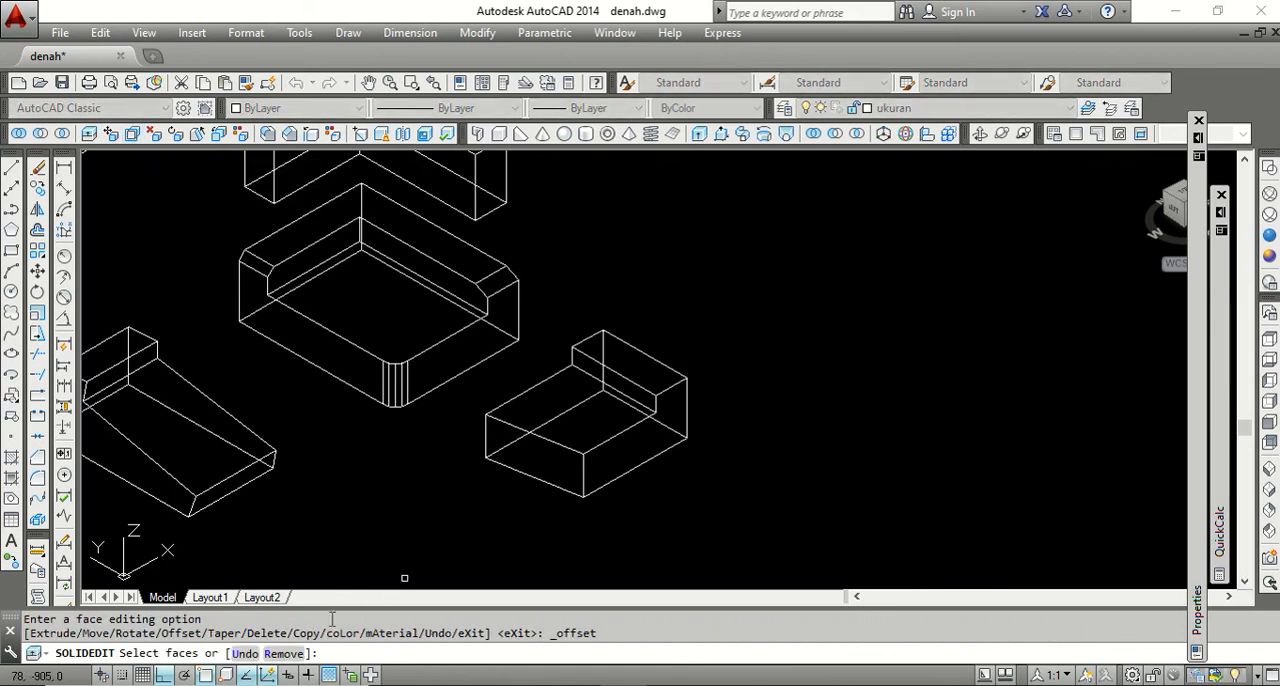
left_click(640, 444)
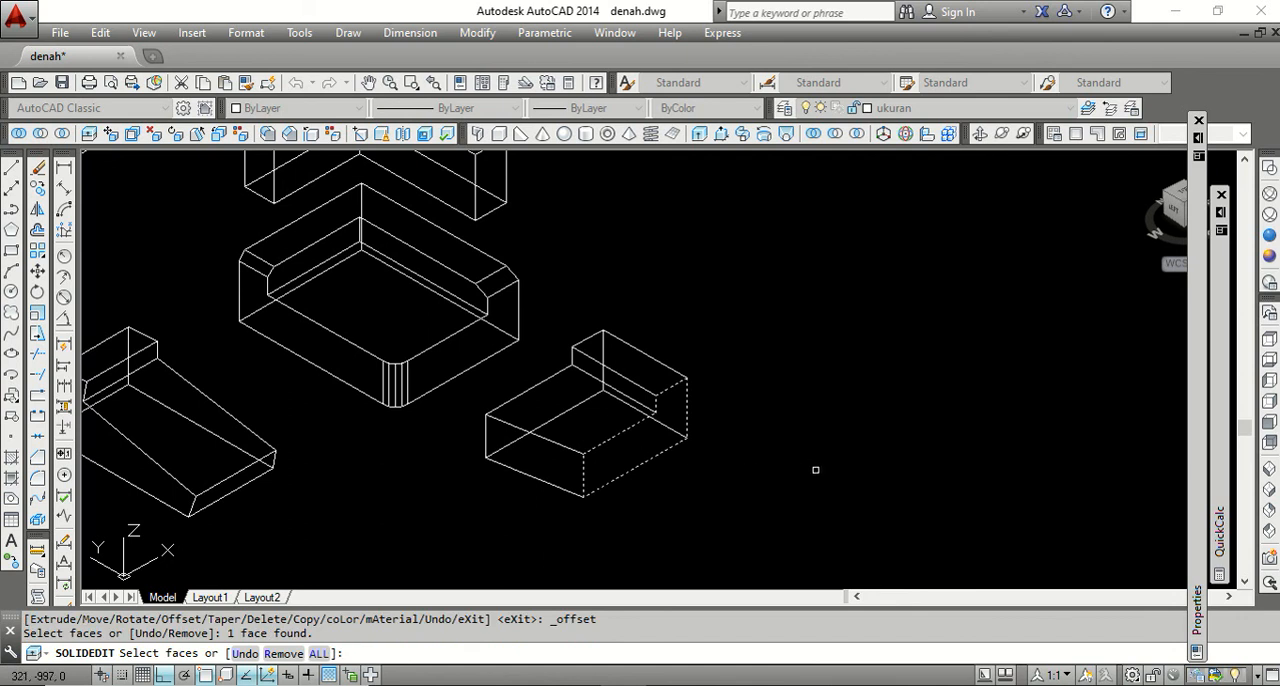
key("Return")
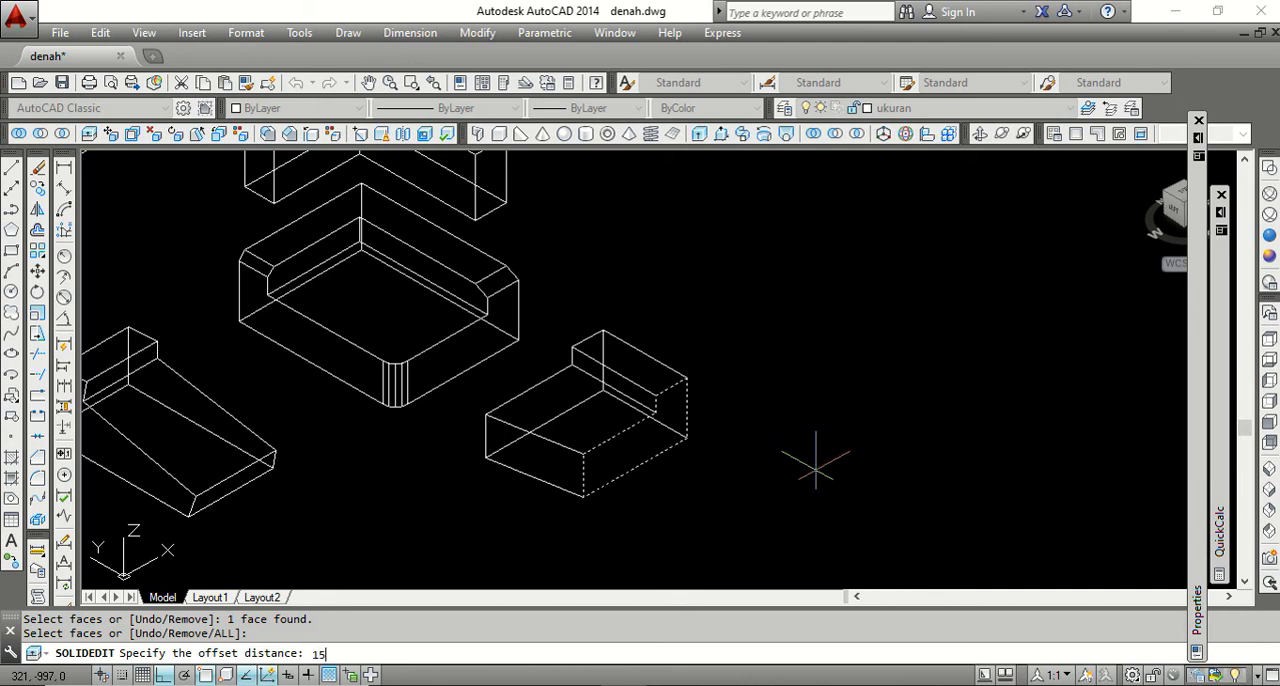
key("Return")
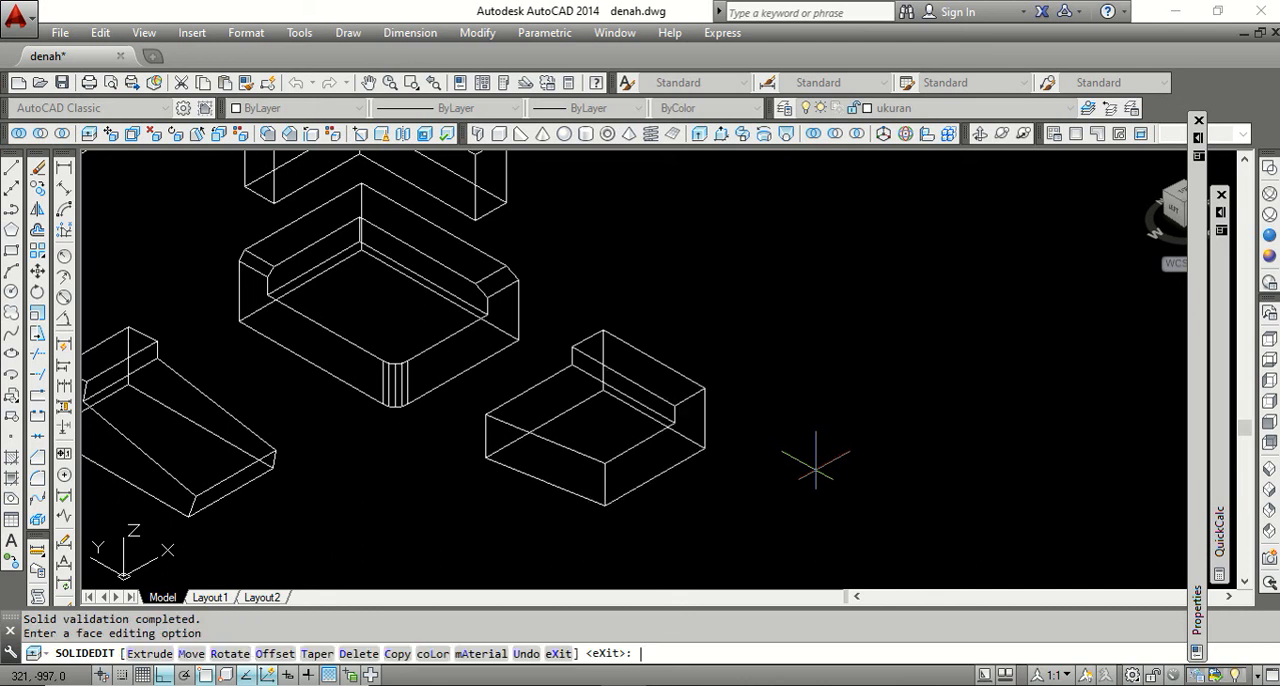
key("Return")
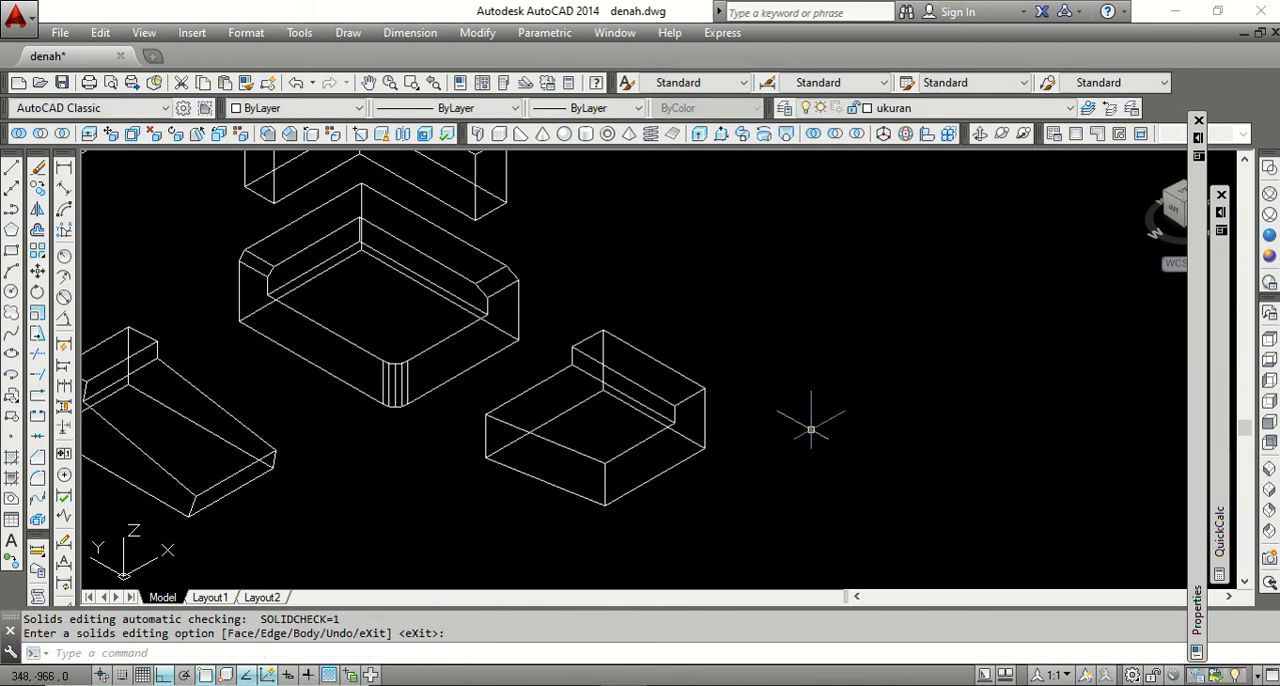
Switch to the Word outline, highlight the MOVE FACE item, and return to the AutoCAD drawing.
scroll(777, 430, "down", 2)
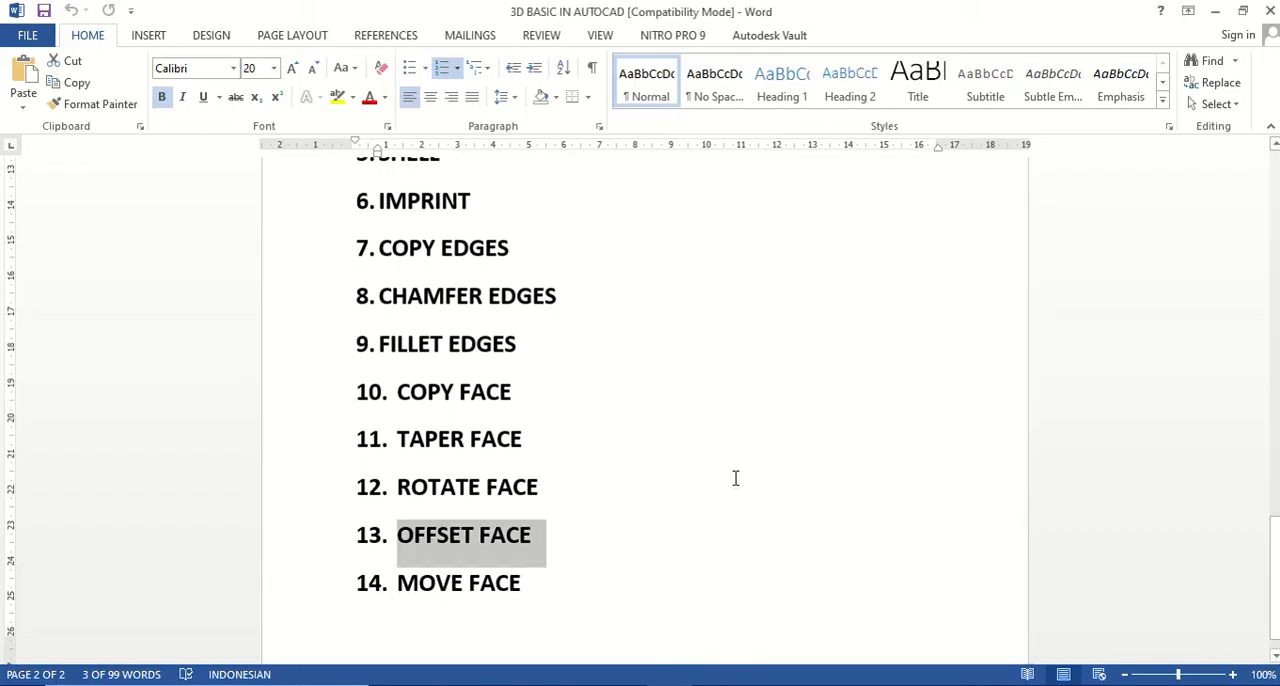
scroll(638, 445, "down", 1)
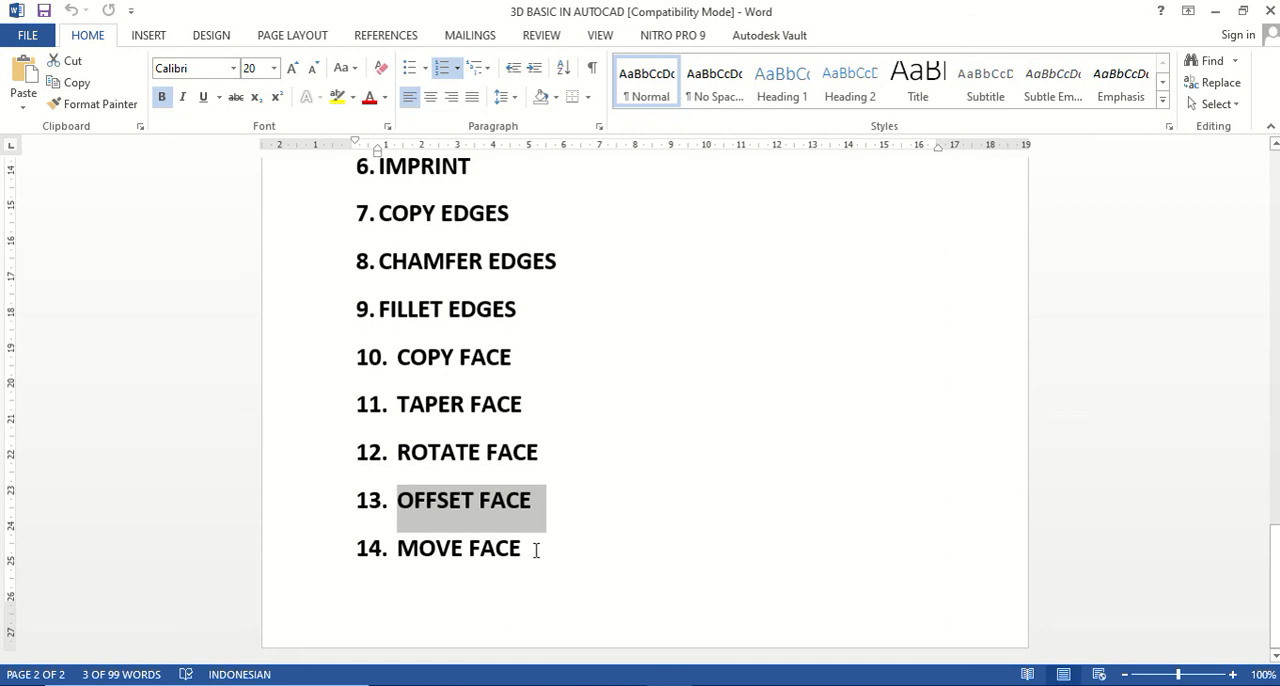
left_click_drag(536, 550, 398, 552)
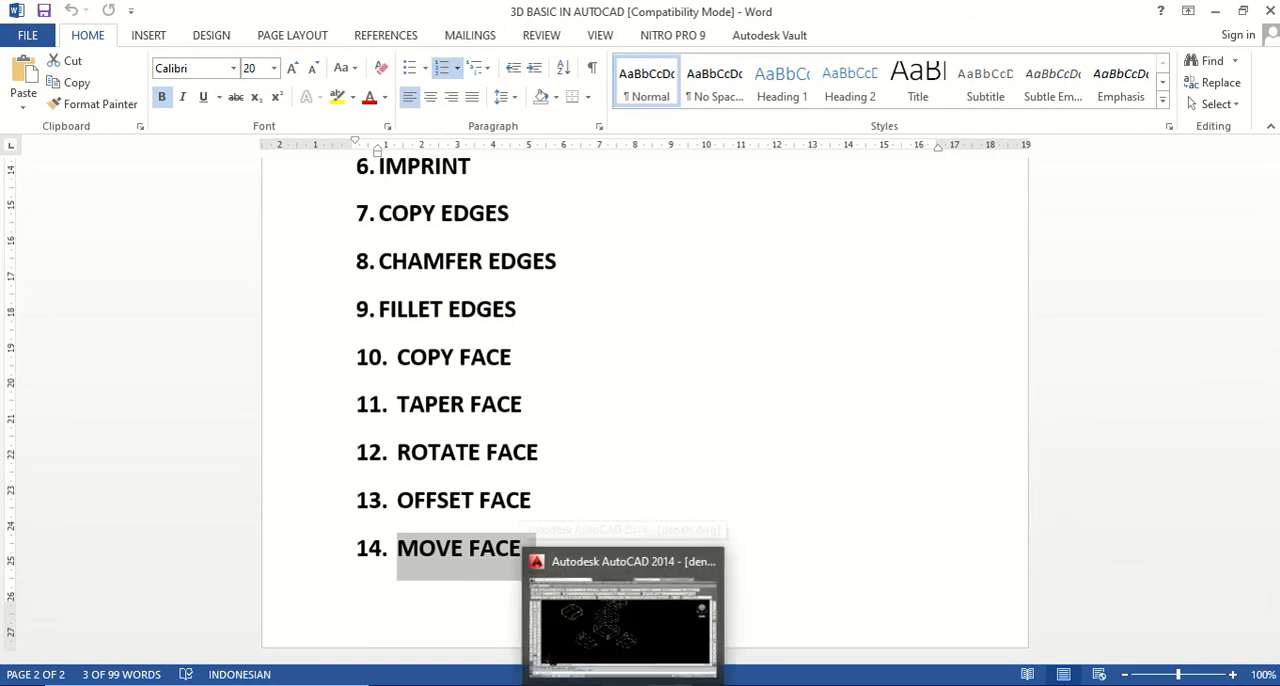
left_click(668, 553)
Move the L-shaped solid's end face outward along negative Y, using the face's lower outer corner as base point.
scroll(725, 442, "up", 2)
scroll(733, 440, "down", 2)
scroll(700, 436, "down", 2)
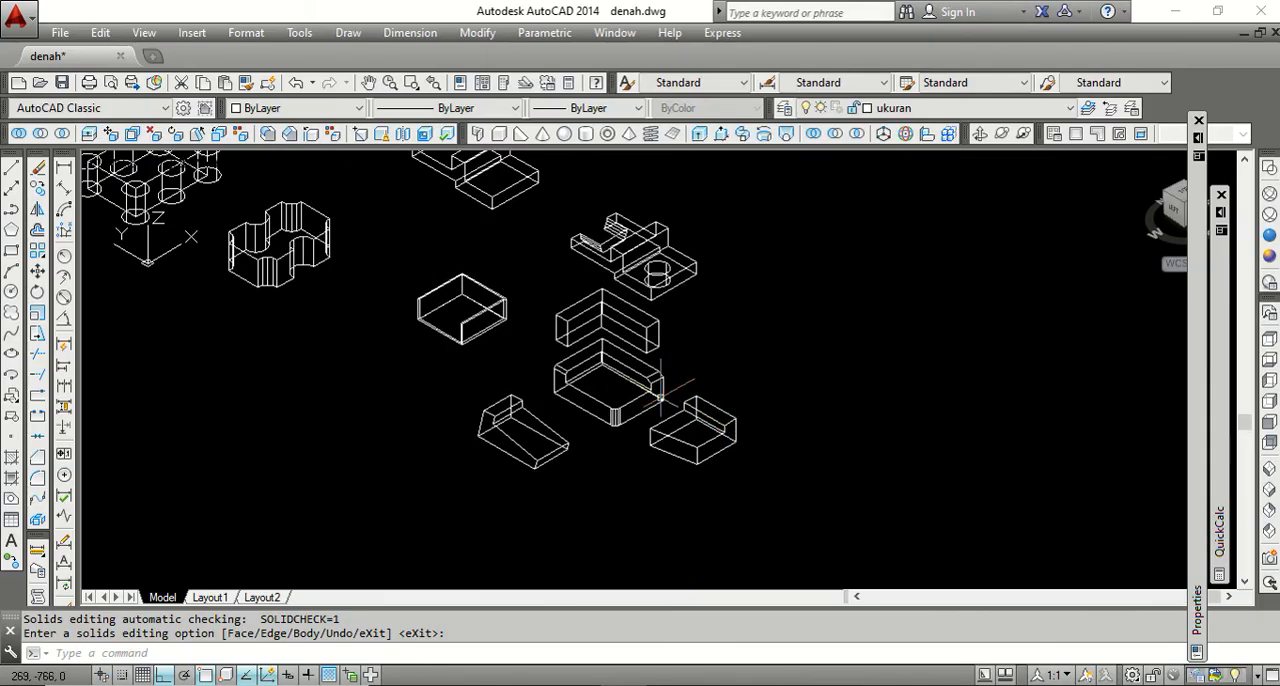
scroll(588, 420, "up", 3)
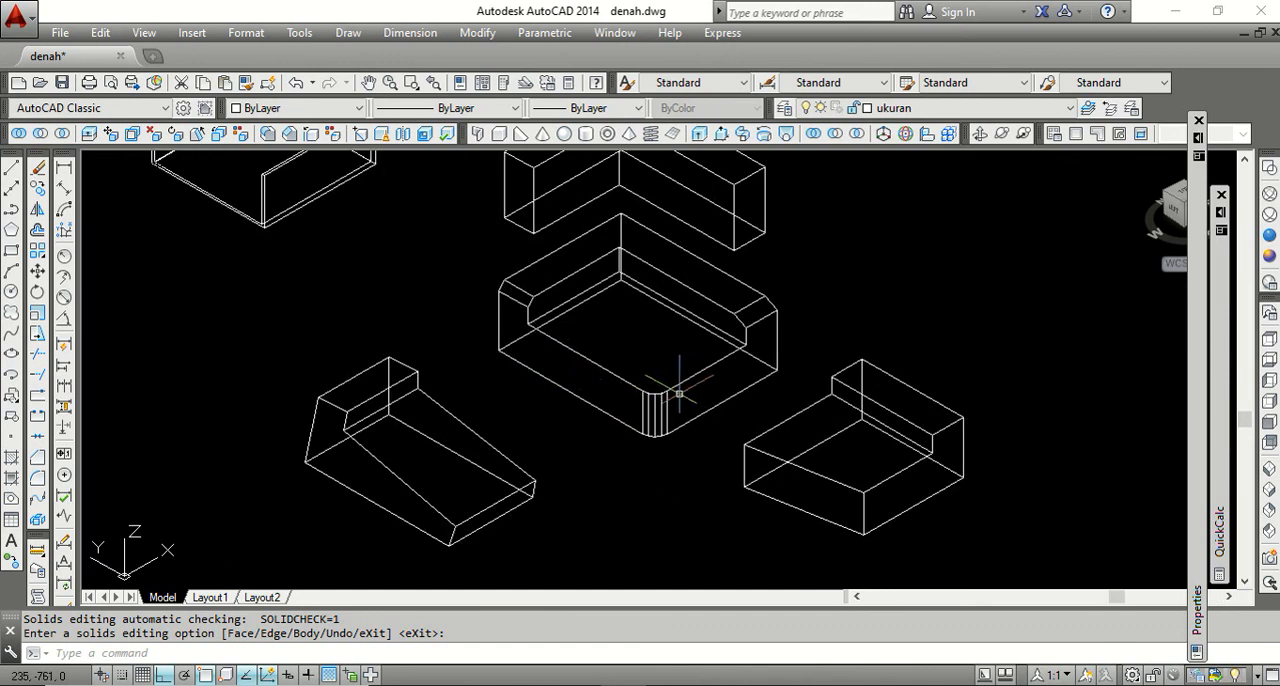
scroll(655, 393, "down", 2)
scroll(706, 277, "up", 2)
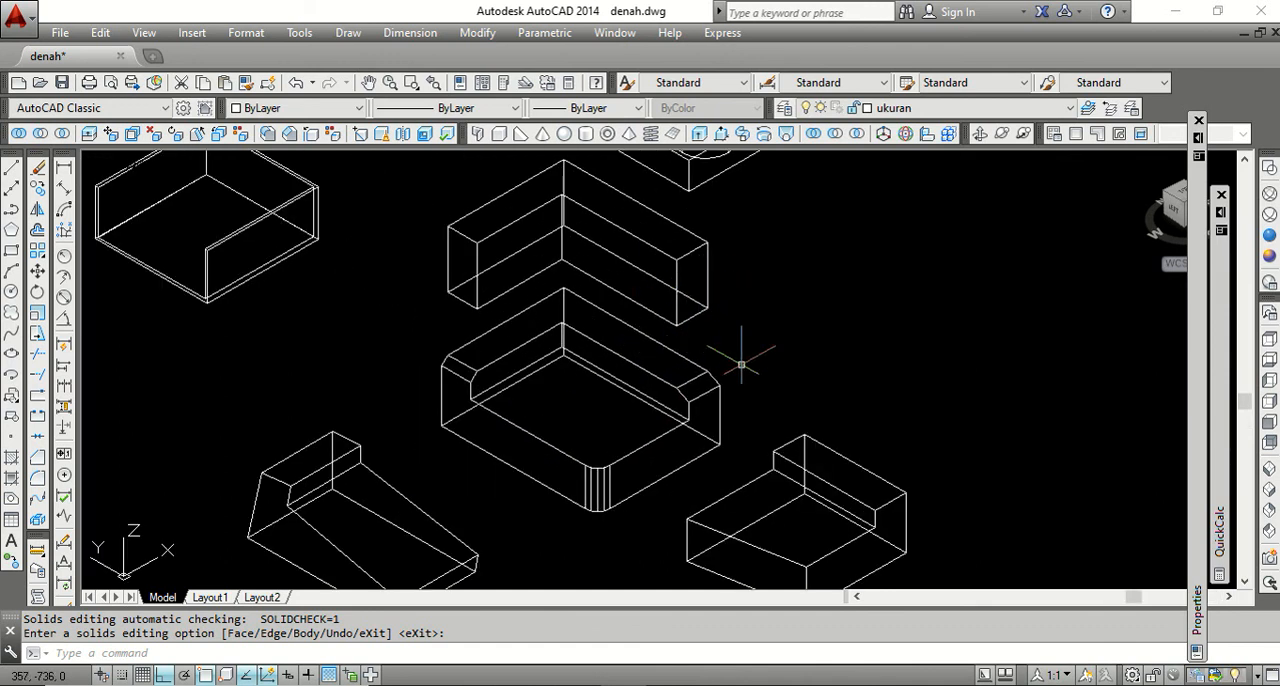
left_click(110, 134)
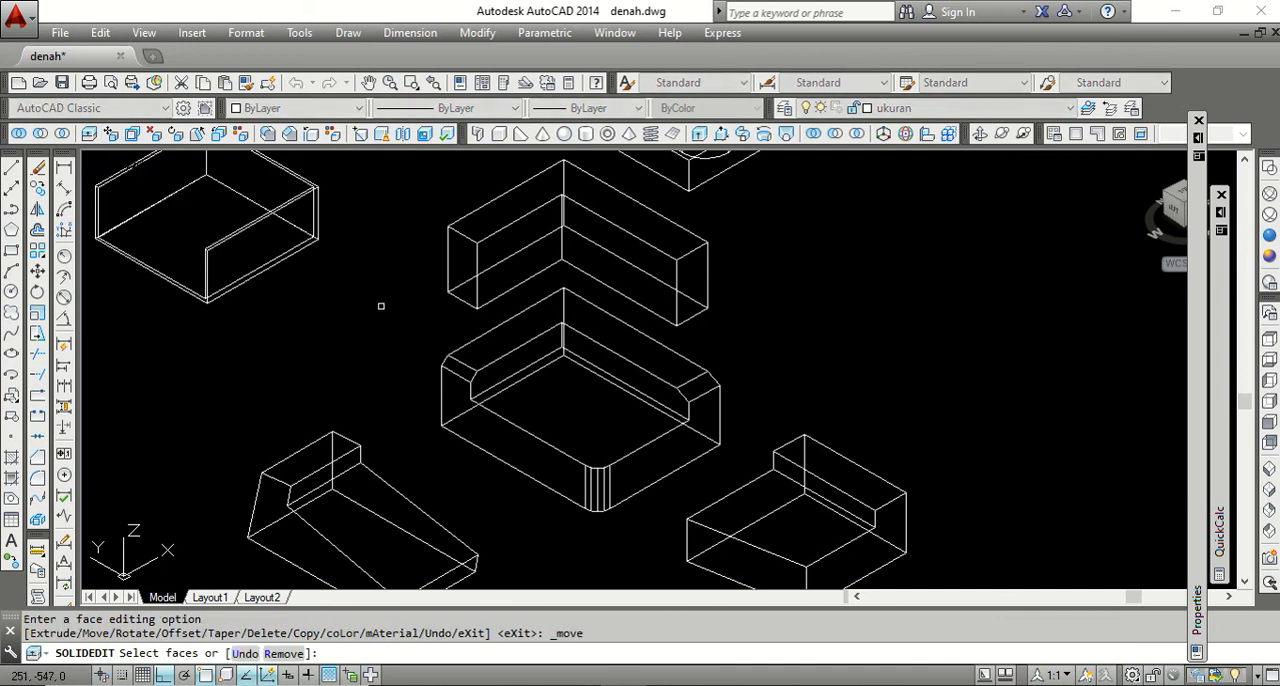
left_click(695, 276)
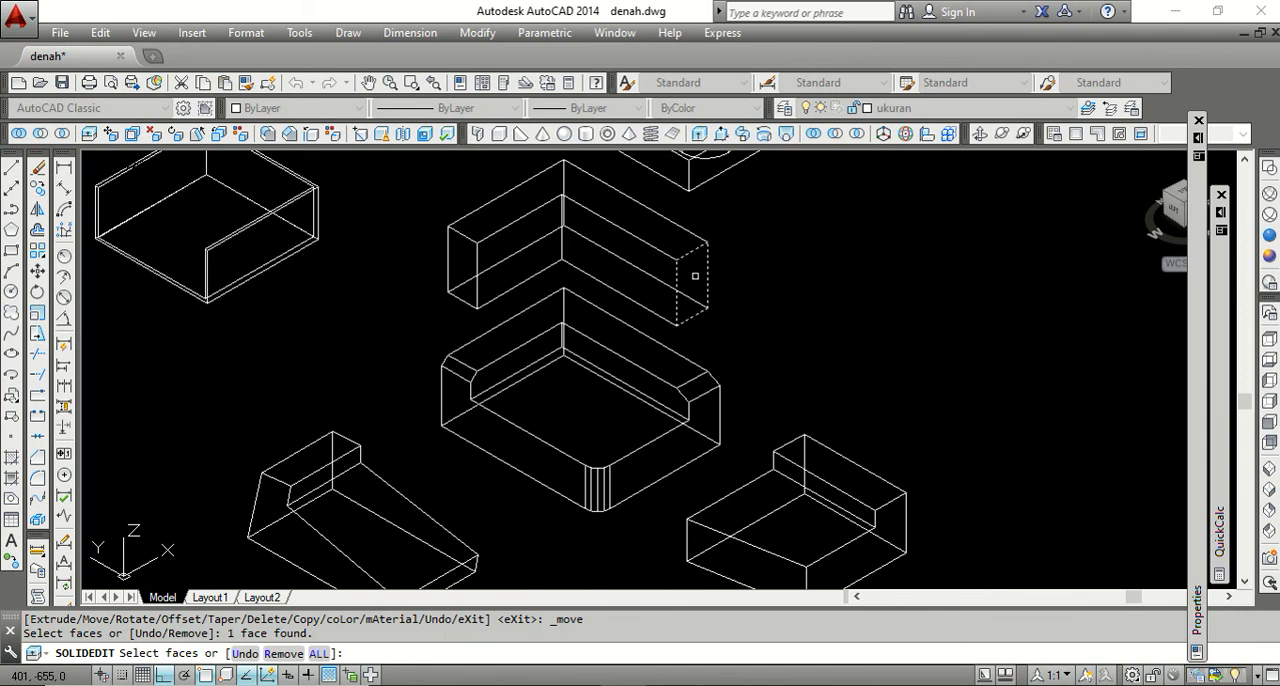
key("Return")
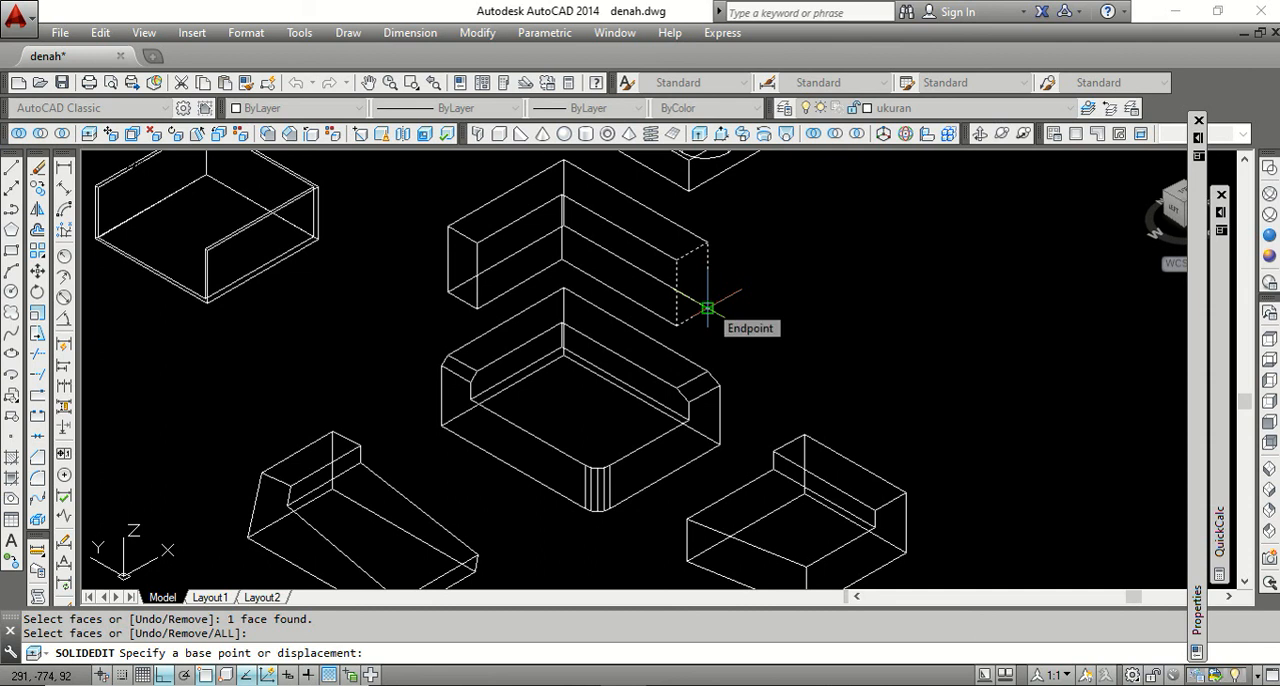
left_click(707, 308)
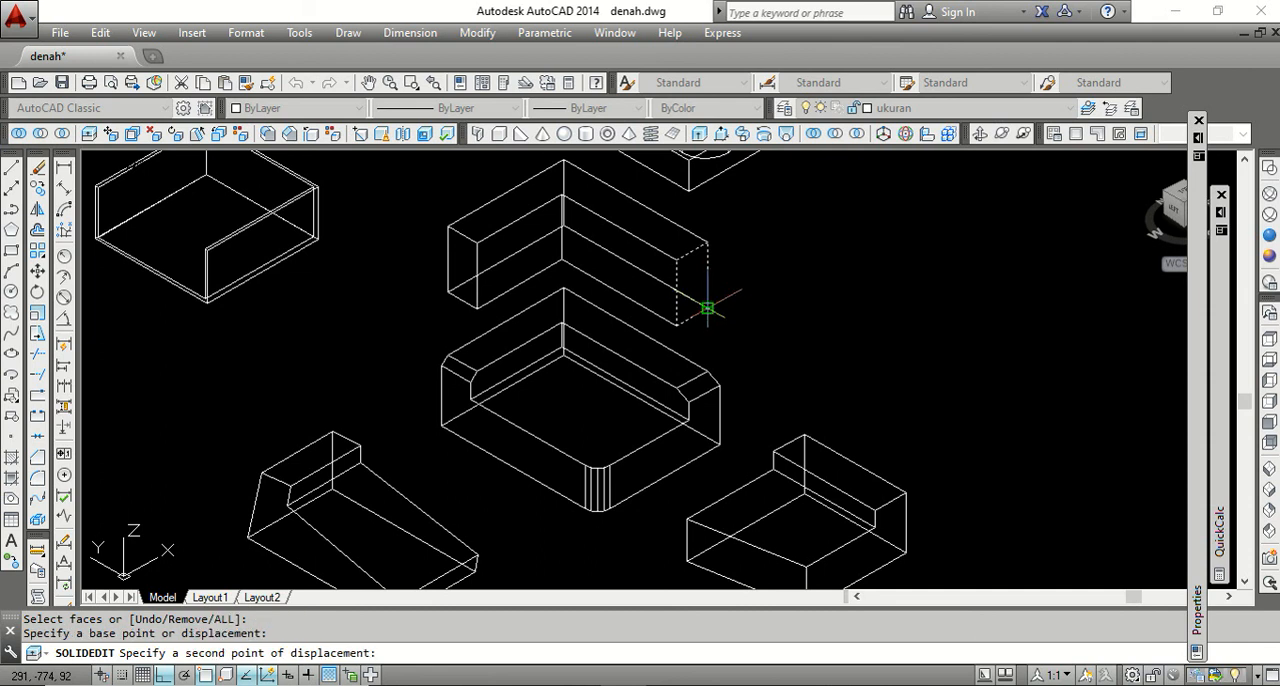
left_click(741, 322)
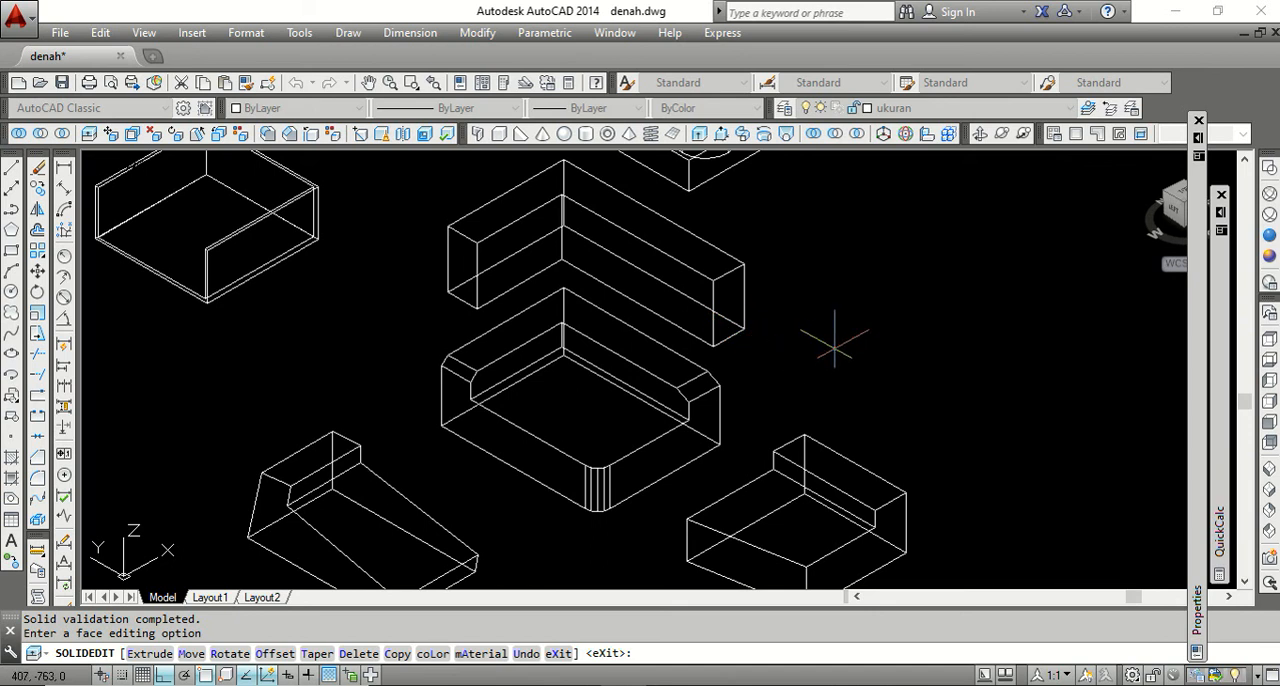
key("Return")
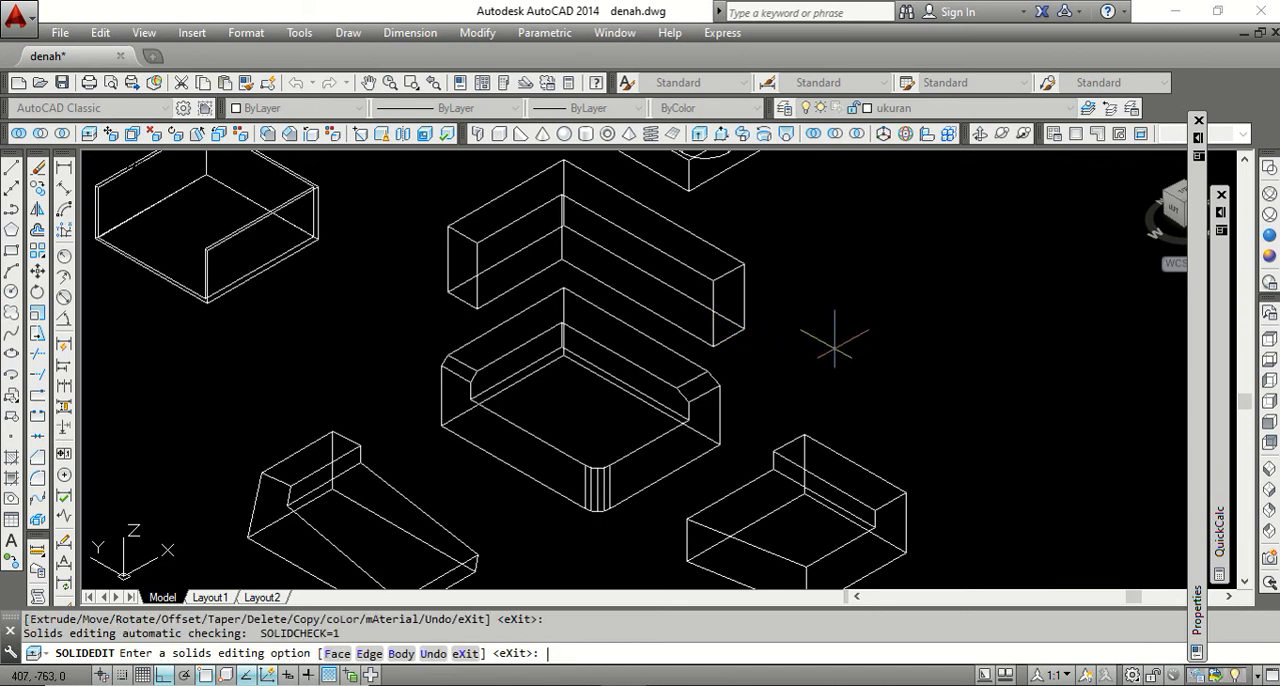
key("Return")
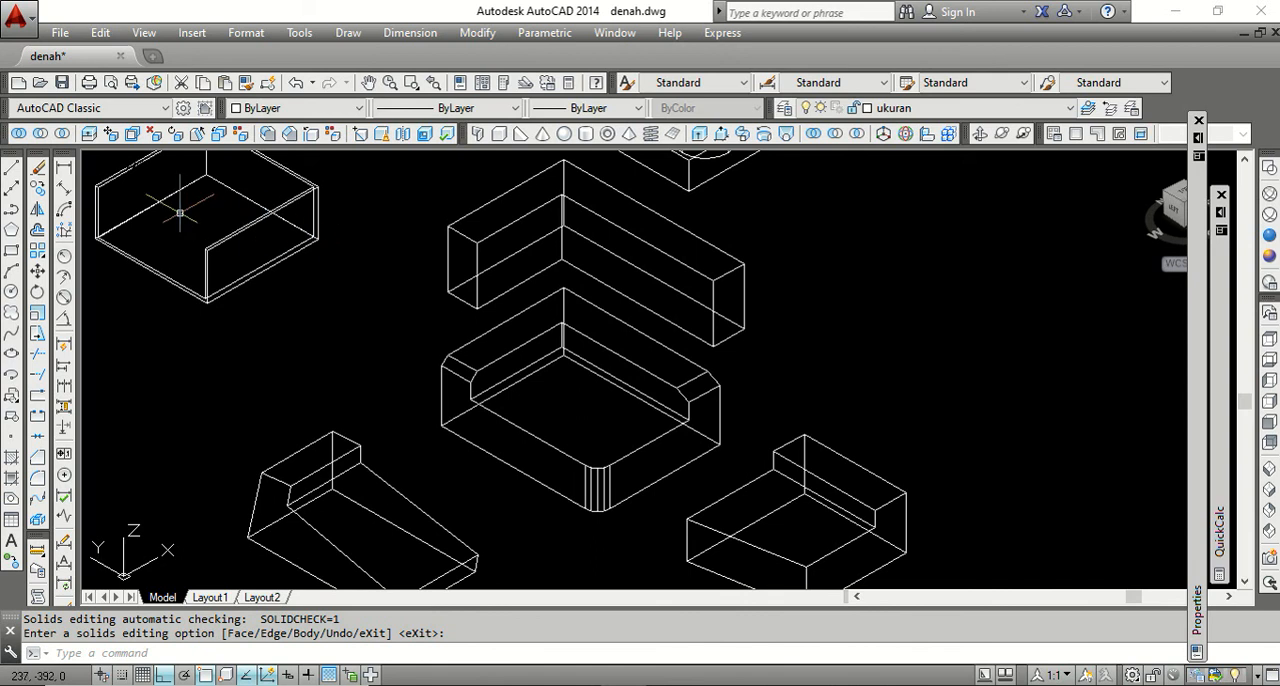
Move the recessed floor face of the filleted and chamfered solid down about 12 along negative Z from its front edge midpoint.
left_click(110, 134)
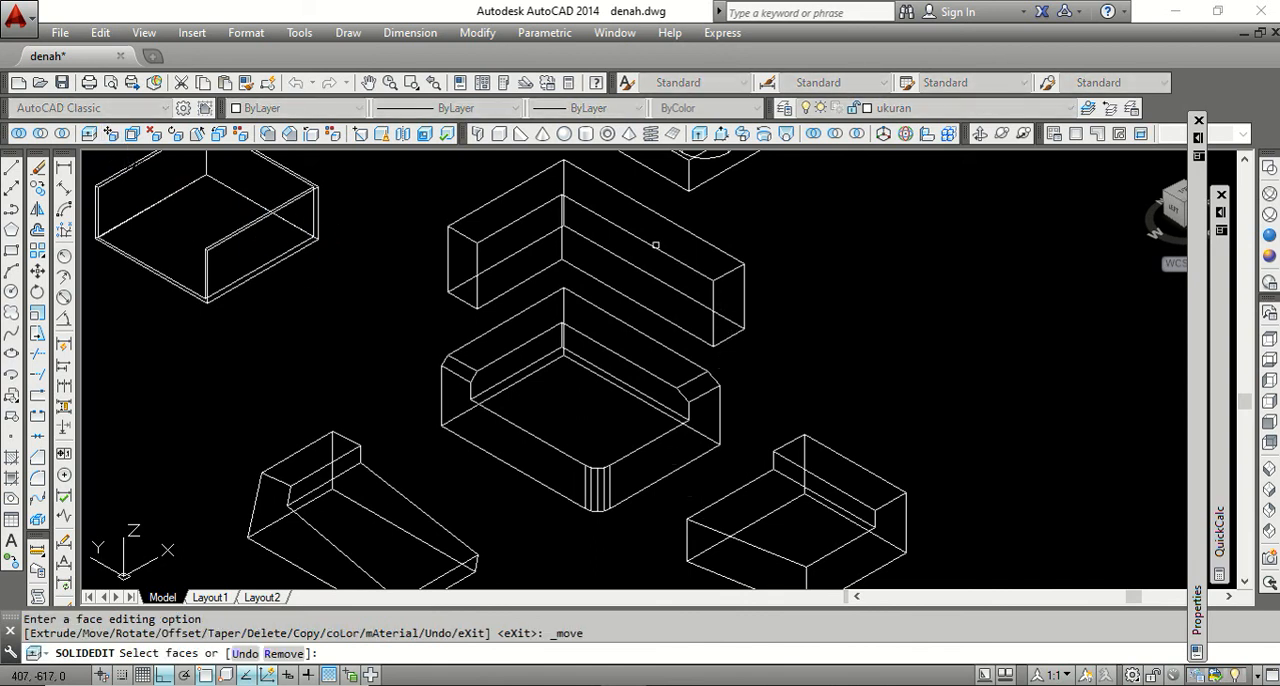
left_click(559, 405)
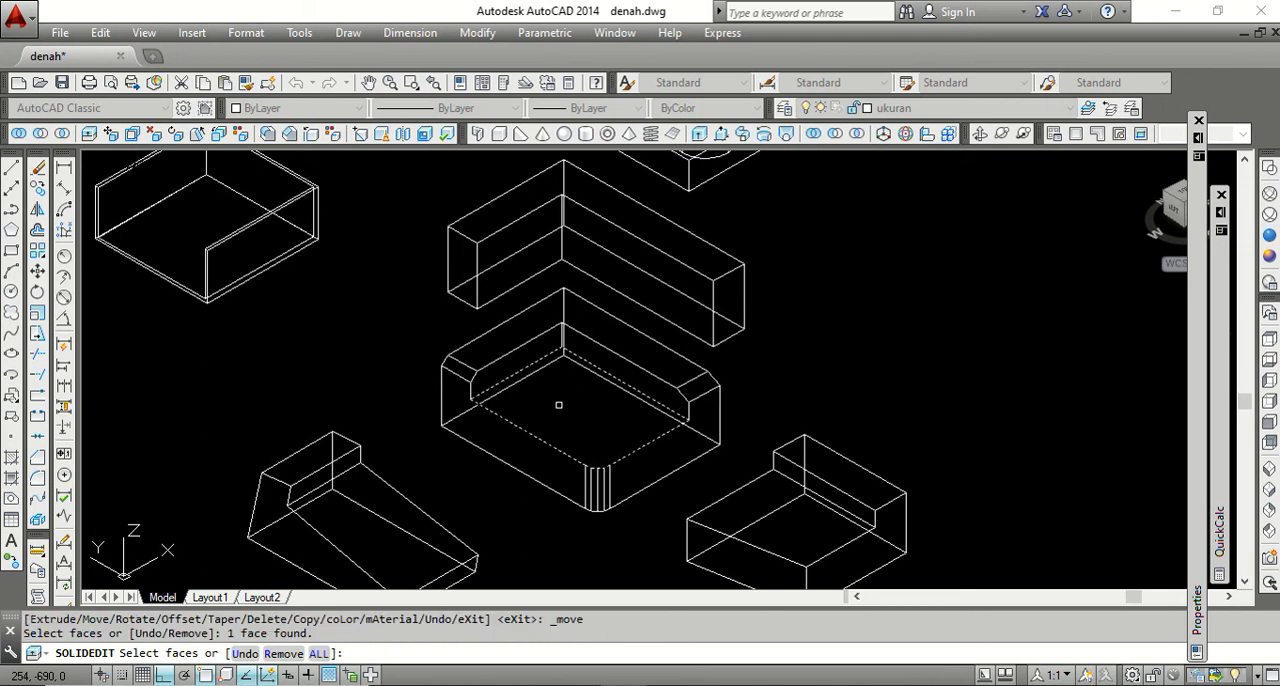
key("Return")
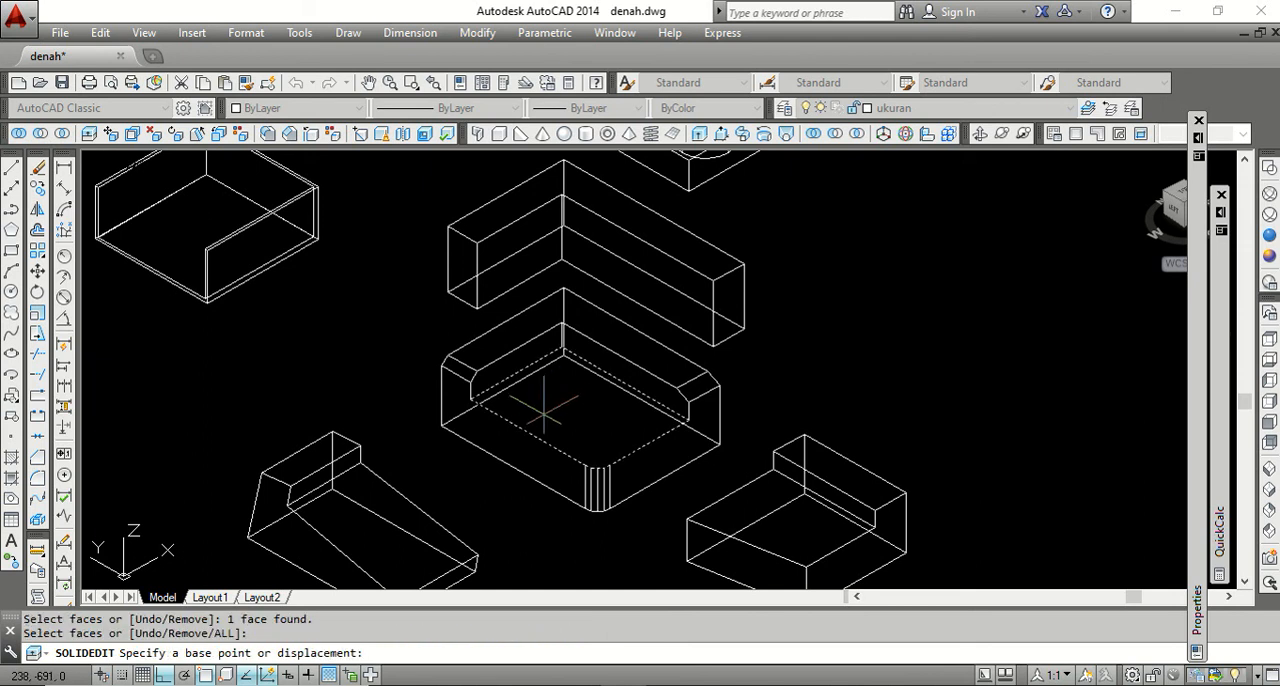
left_click(528, 432)
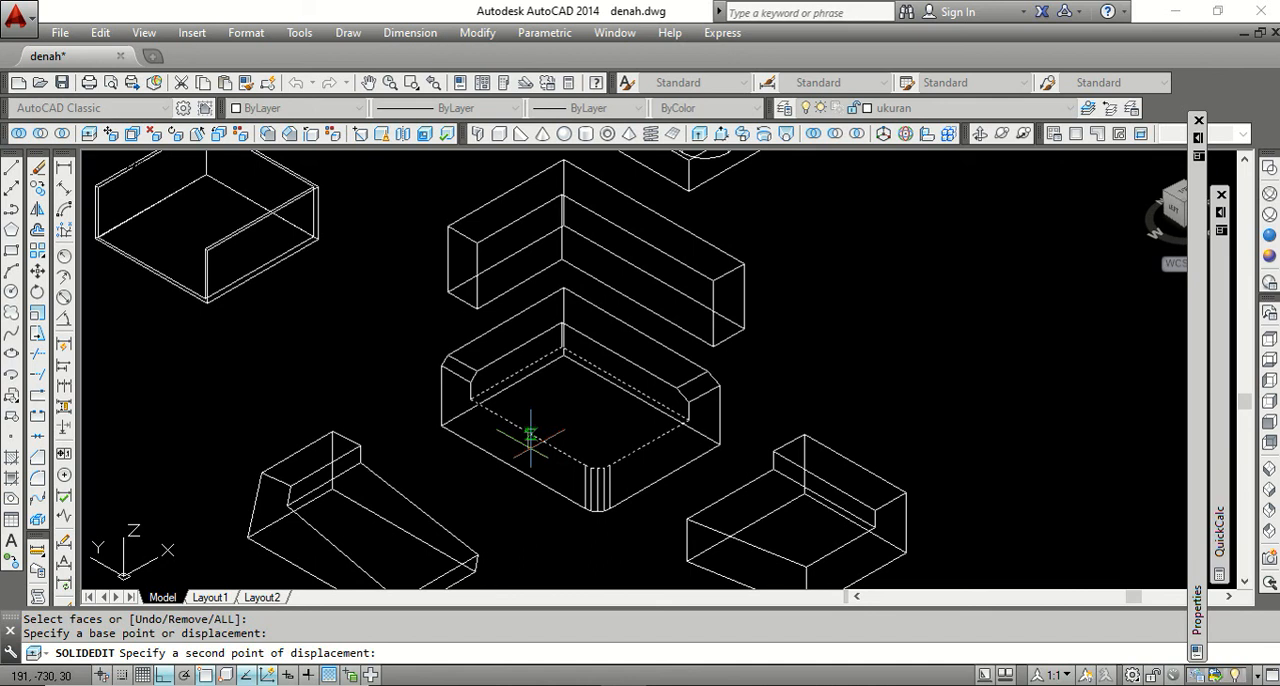
scroll(526, 438, "up", 3)
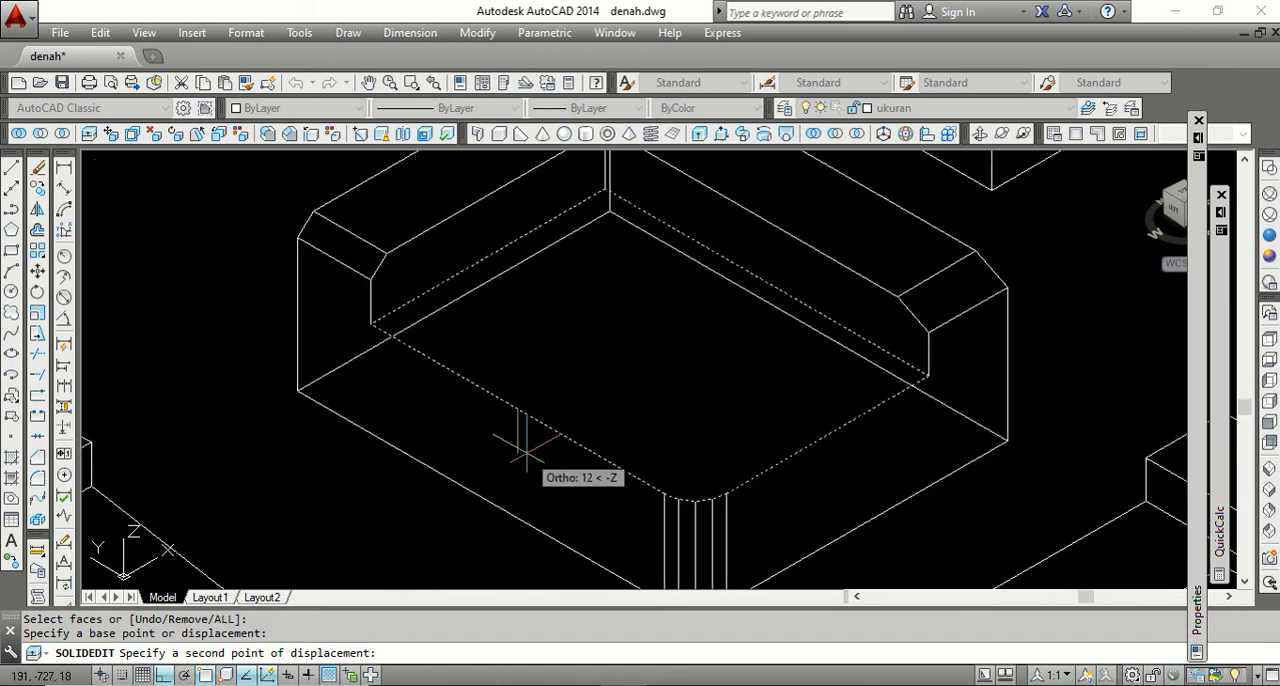
left_click(524, 448)
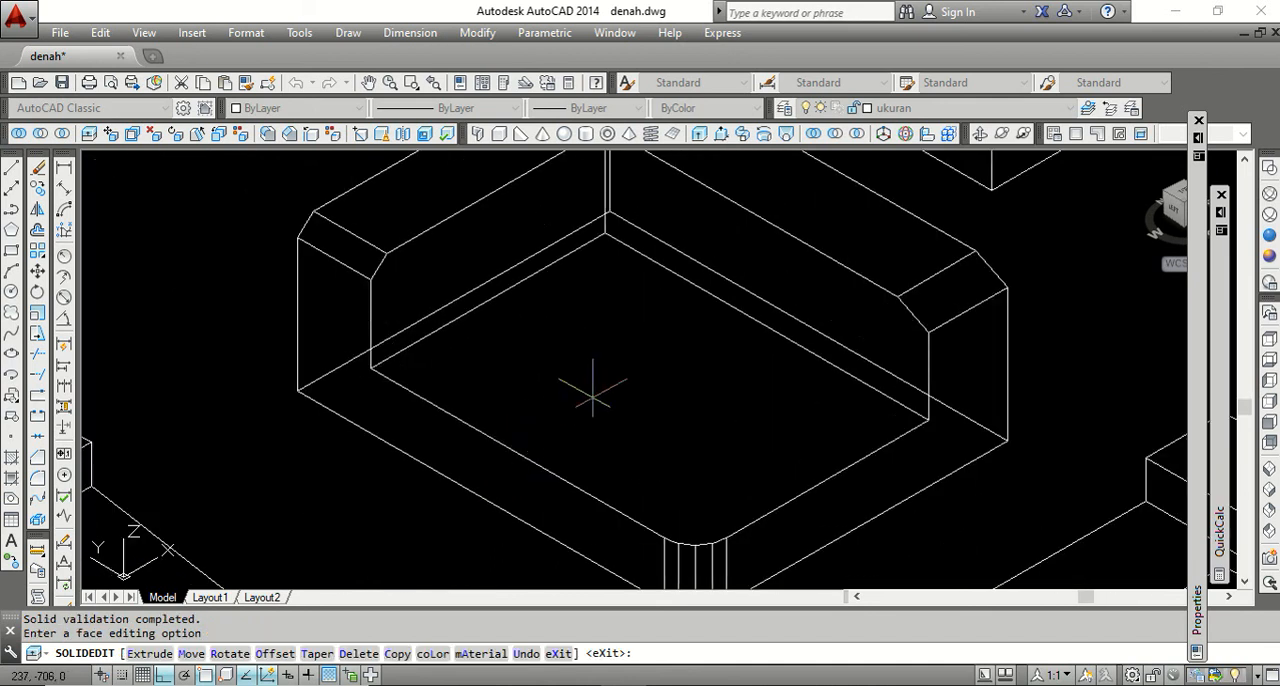
key("Return")
key("Return")
Review the complete set of edited solids across the drawing.
scroll(624, 372, "down", 5)
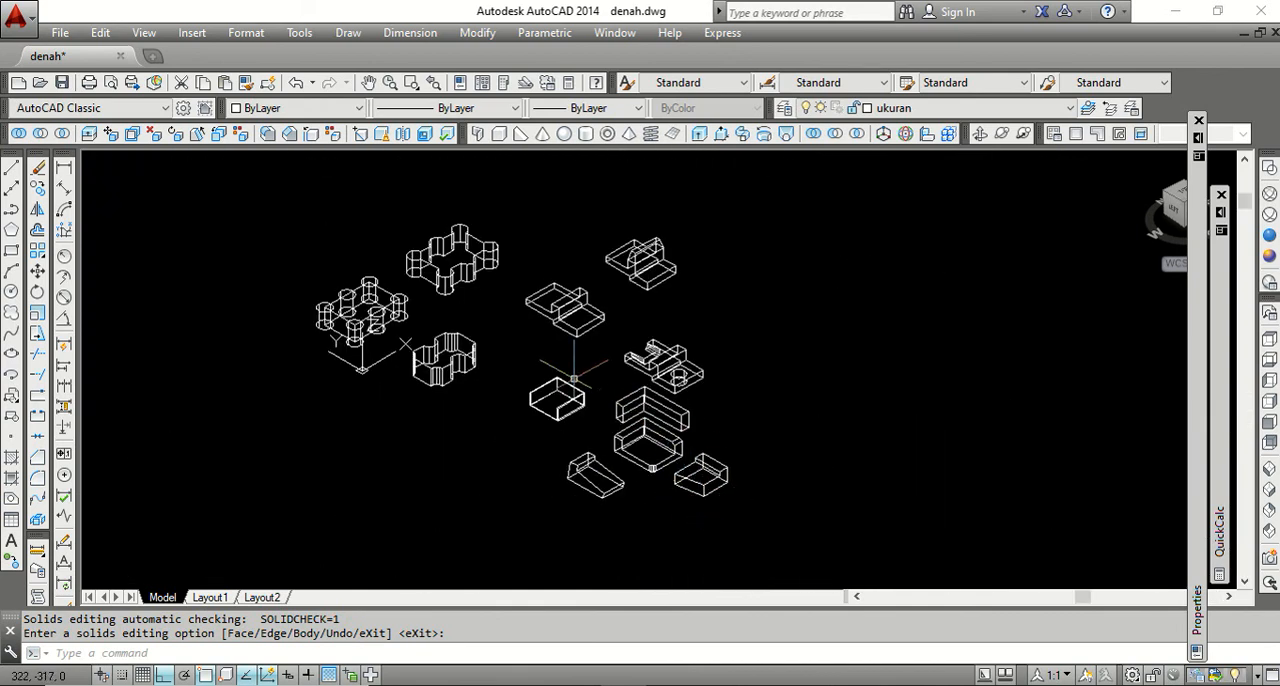
scroll(521, 361, "up", 4)
scroll(521, 361, "down", 2)
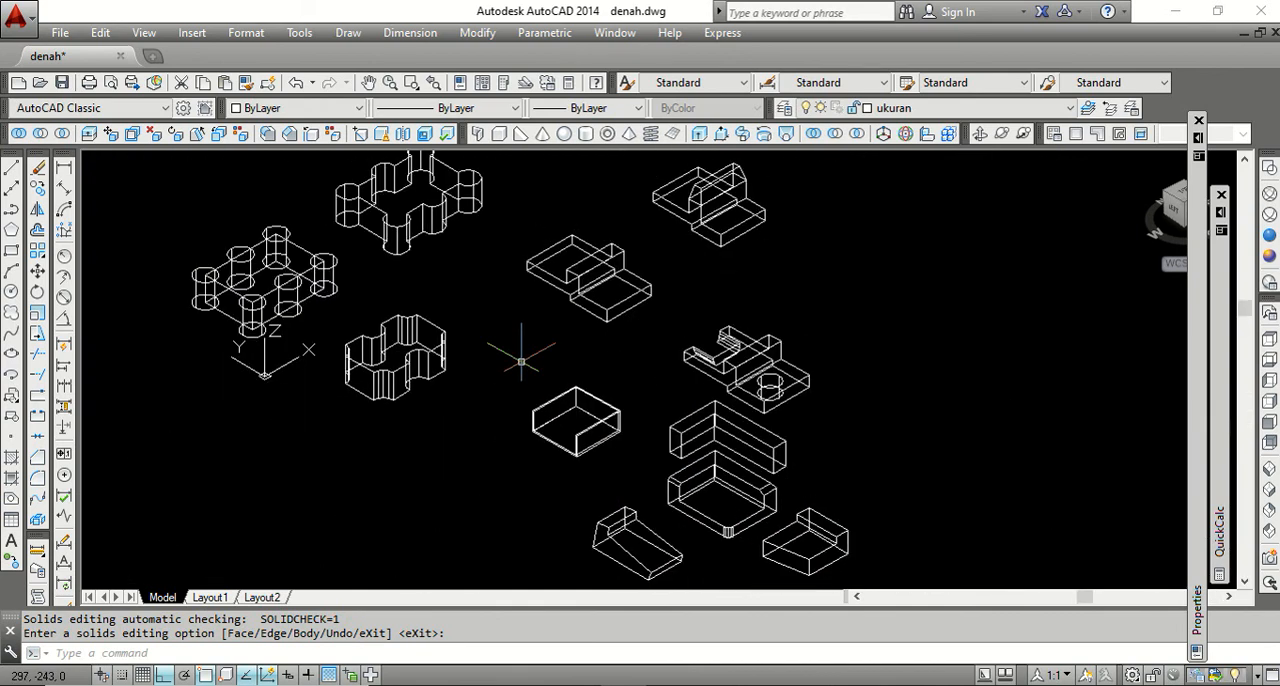
scroll(515, 330, "down", 3)
scroll(510, 295, "up", 2)
scroll(518, 321, "down", 1)
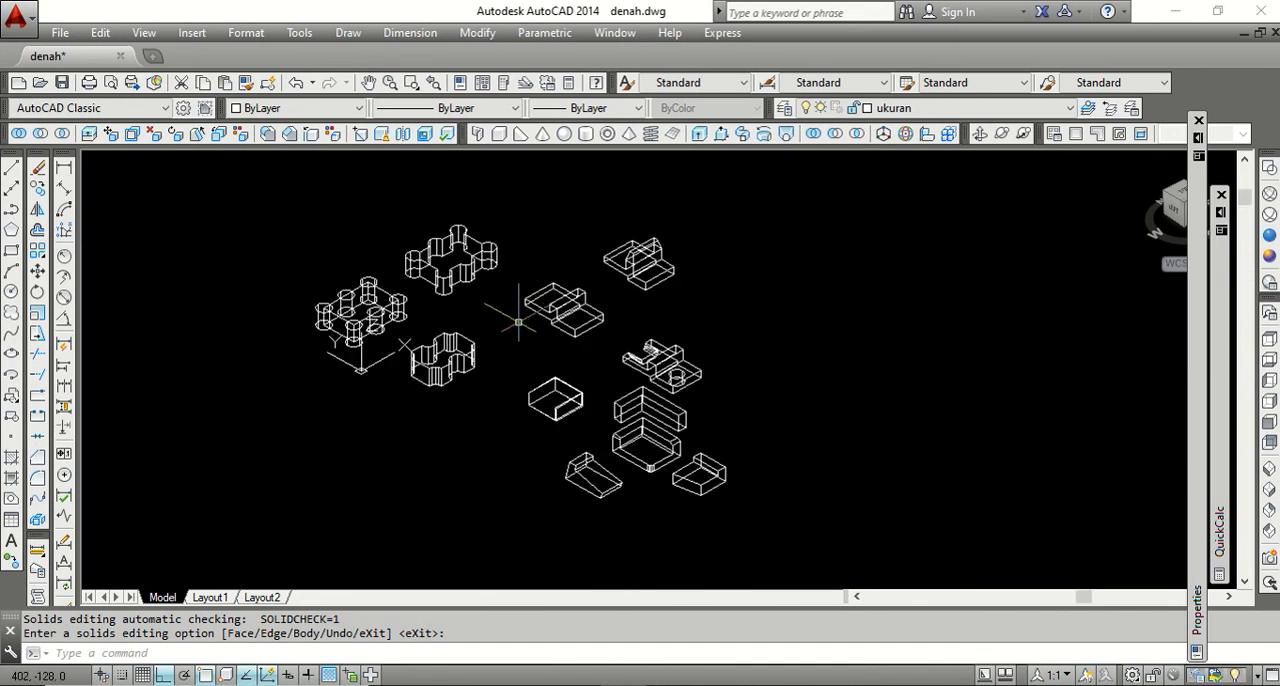
scroll(520, 332, "up", 2)
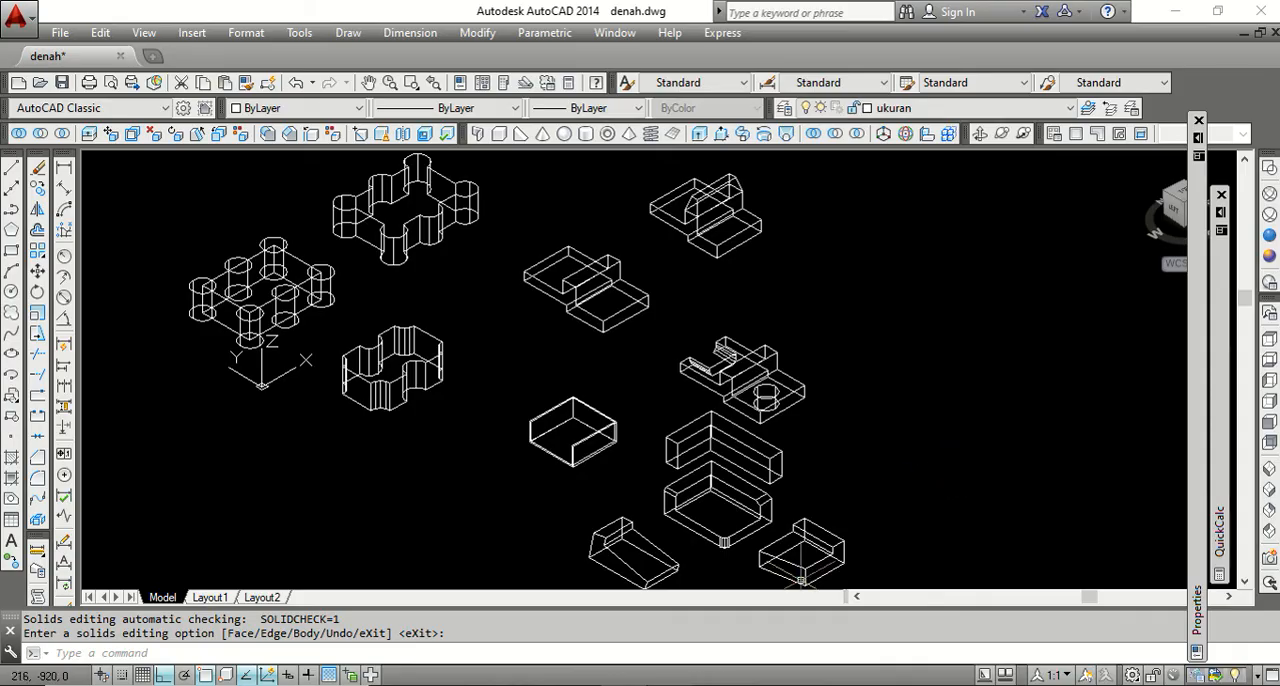
Switch to the Word outline and review the 3D SOLID EDITING list from UNION through IMPRINT.
left_click(691, 684)
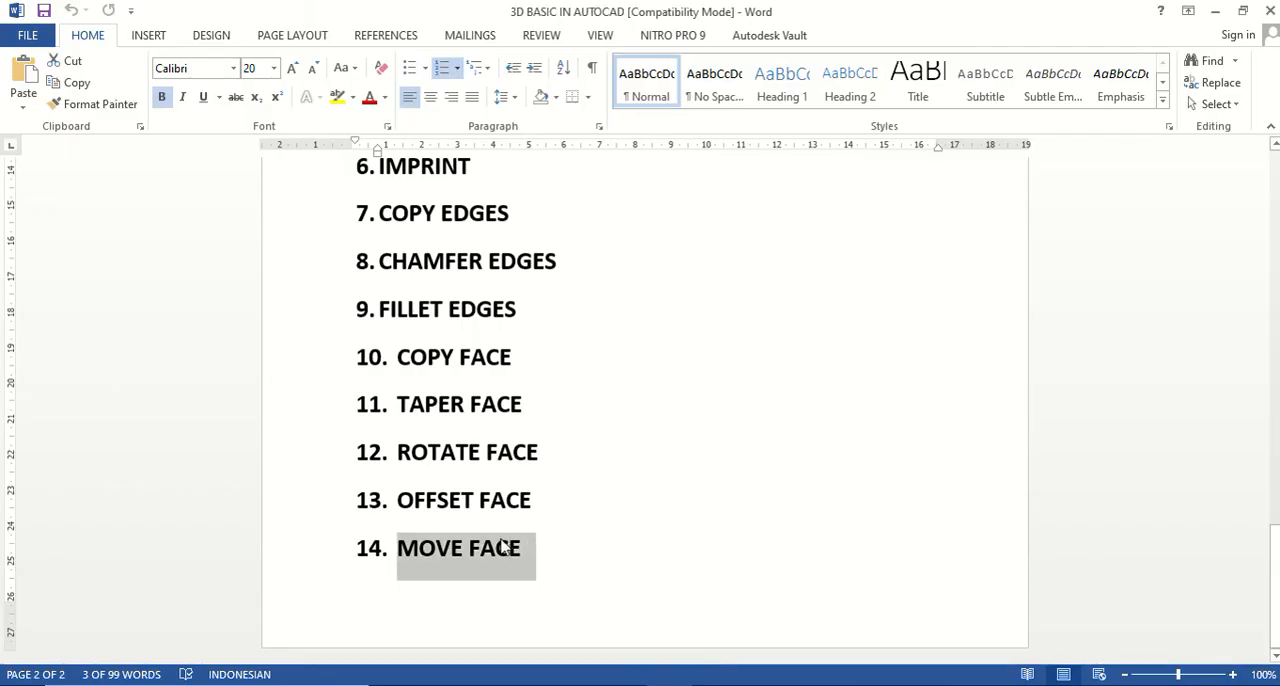
scroll(503, 545, "up", 1)
scroll(500, 543, "up", 8)
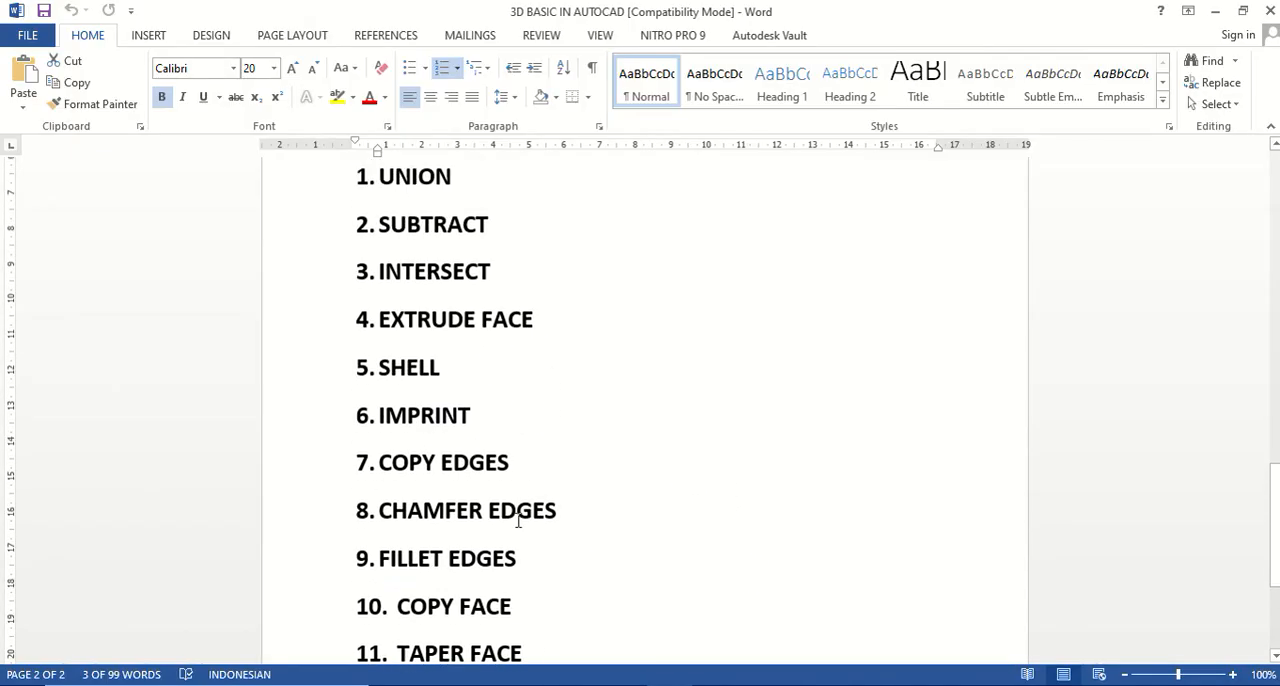
left_click(471, 333)
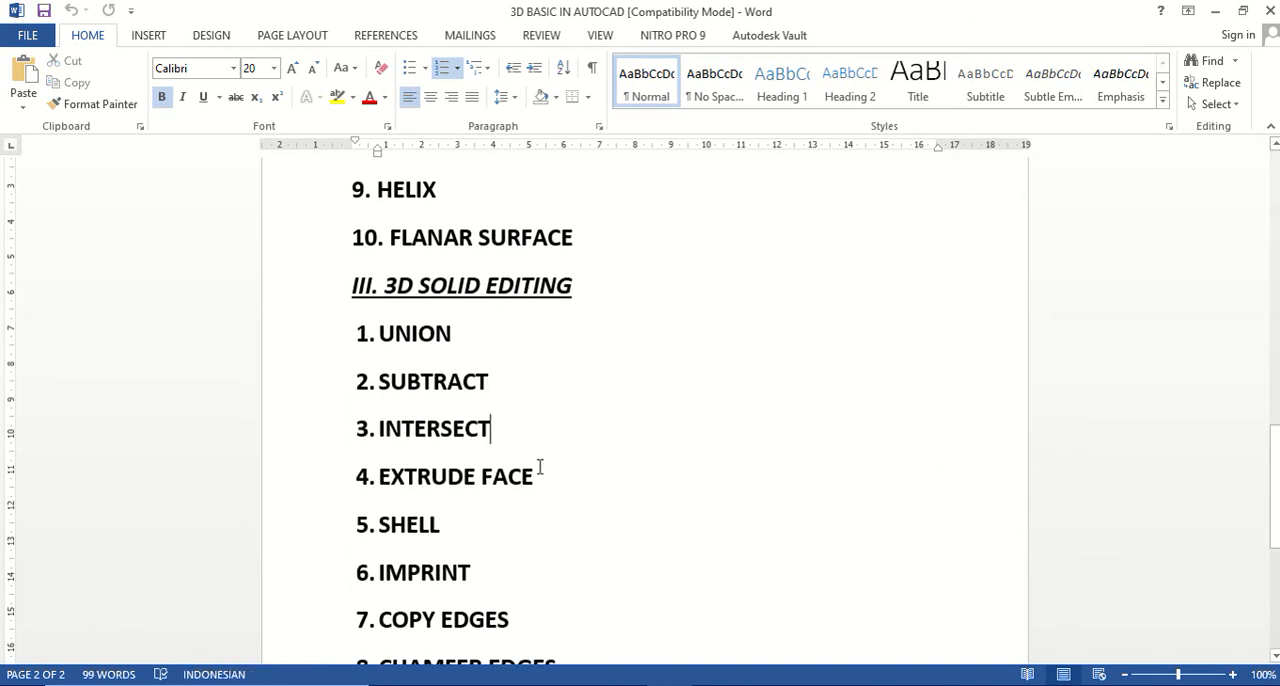
scroll(557, 466, "down", 2)
left_click(472, 482)
scroll(514, 506, "down", 2)
left_click(494, 443)
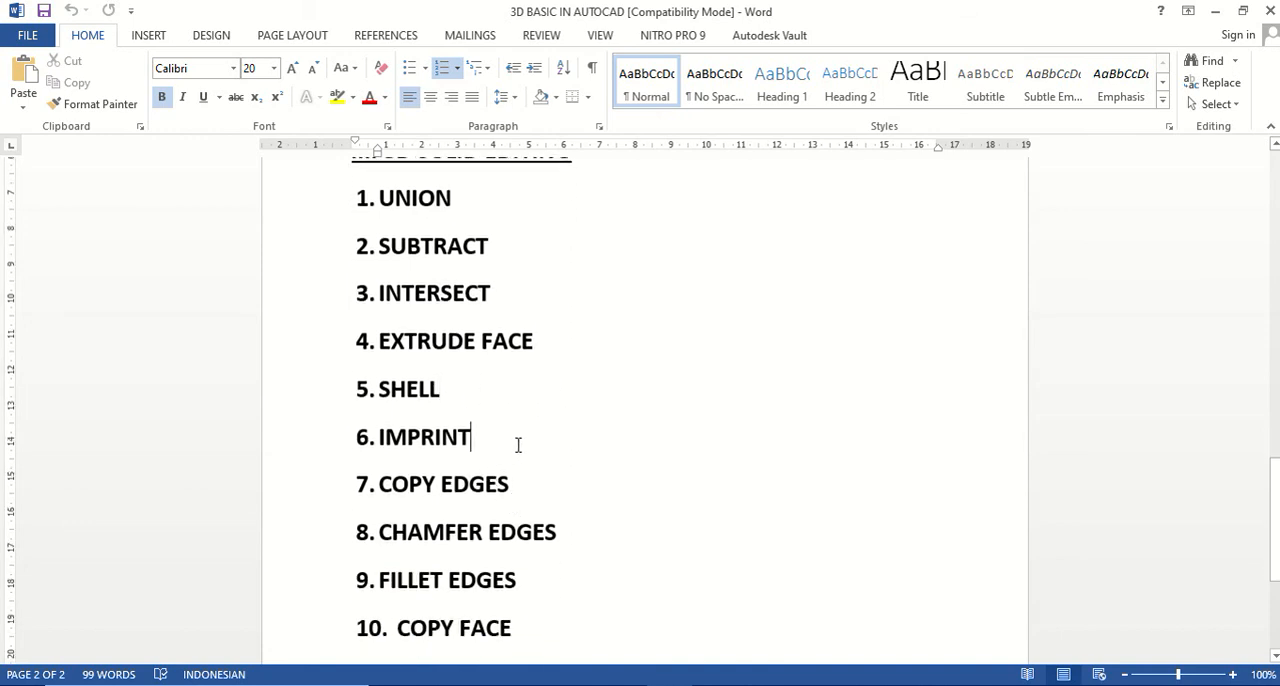
Review the remaining outline items from COPY EDGES through MOVE FACE, and look over the whole 3D SOLID EDITING list again.
scroll(518, 443, "down", 1)
left_click(512, 438)
scroll(580, 455, "down", 1)
left_click(559, 441)
scroll(599, 461, "down", 2)
left_click(523, 398)
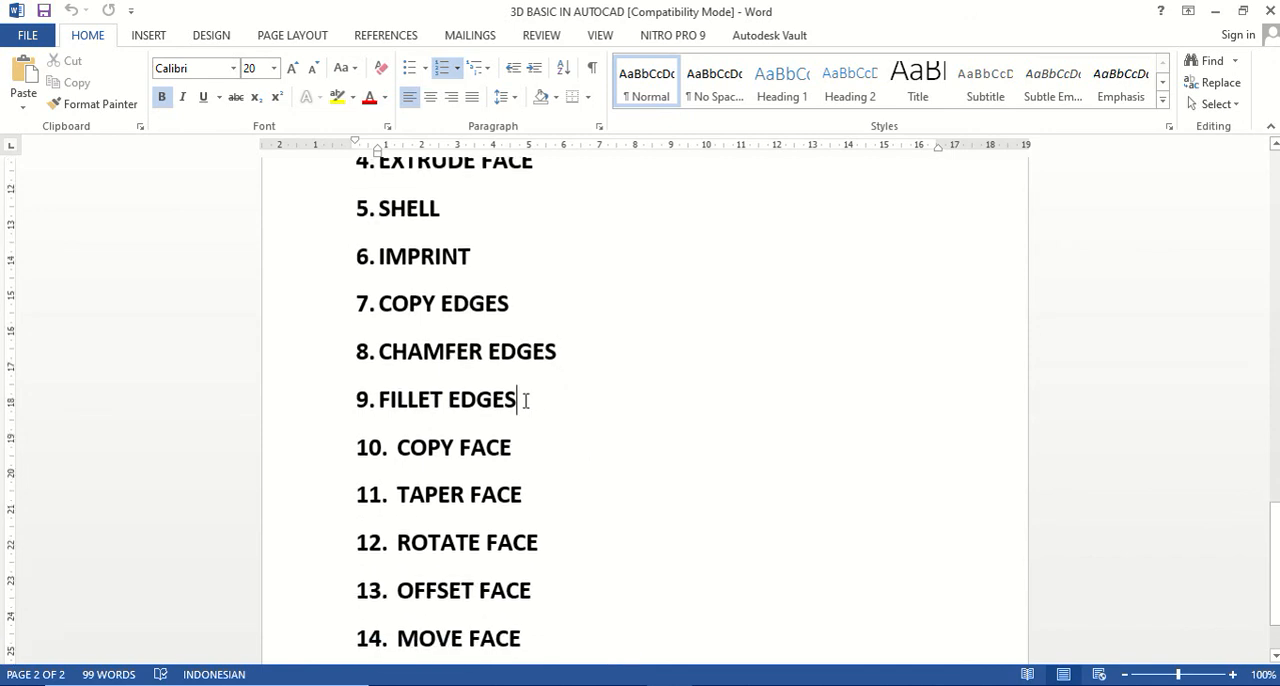
scroll(572, 437, "down", 1)
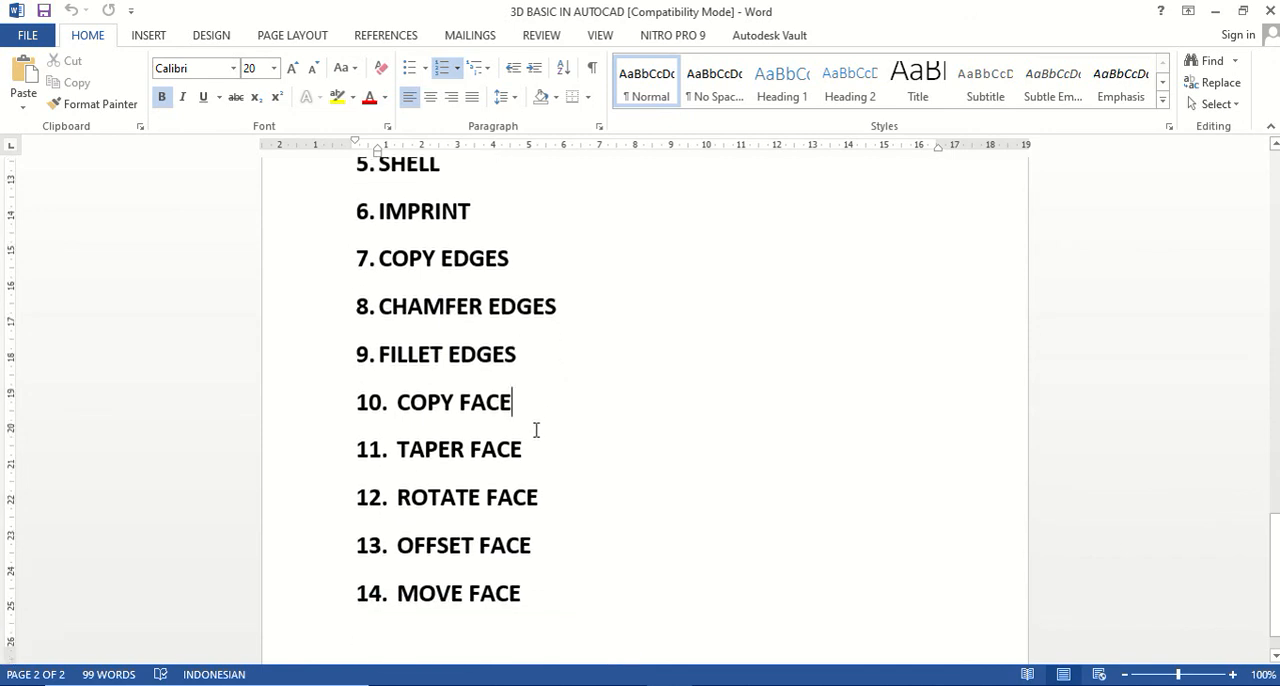
scroll(539, 465, "down", 1)
left_click(553, 455)
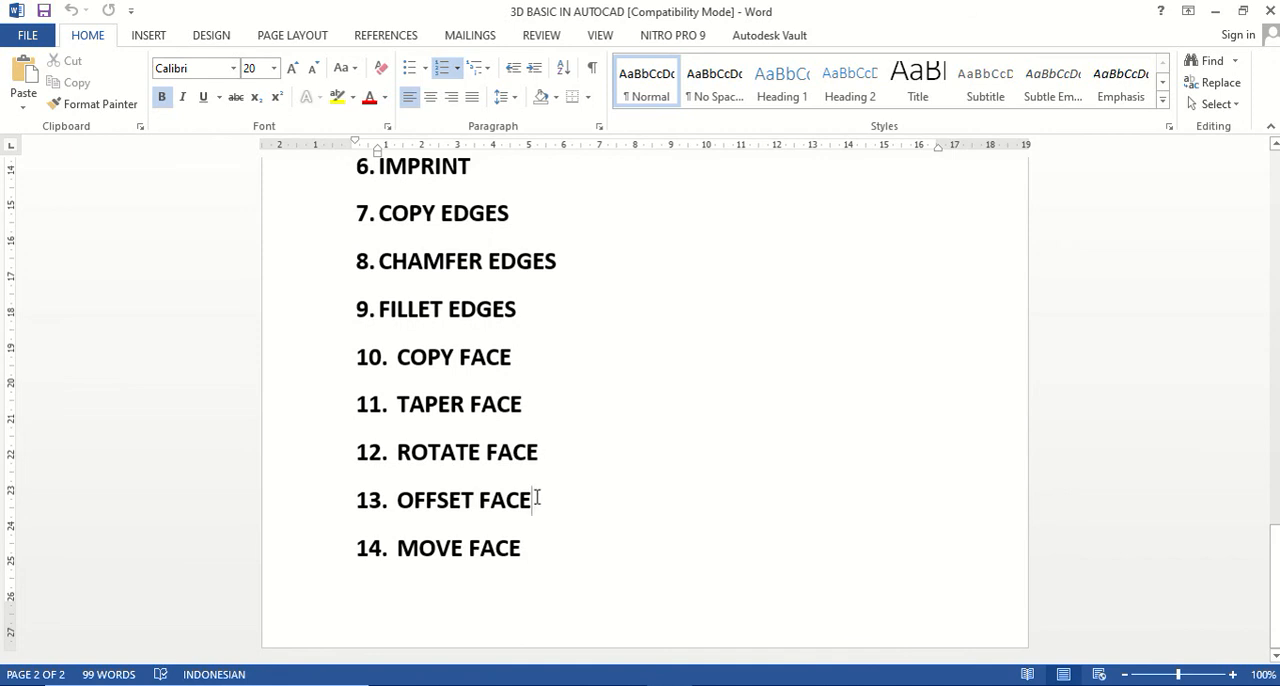
left_click(531, 485)
scroll(610, 533, "up", 3)
scroll(673, 517, "down", 2)
scroll(680, 500, "down", 1)
scroll(680, 500, "up", 1)
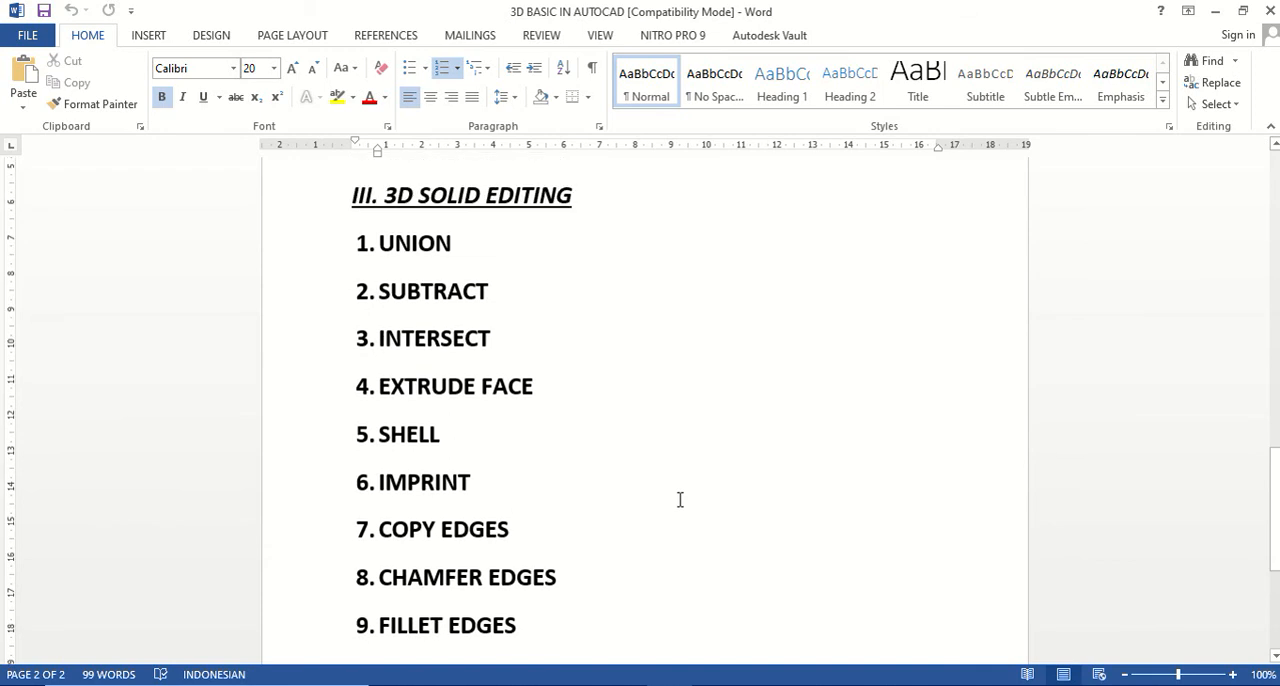
Return to the AutoCAD drawing and look over all the edited example solids.
left_click(648, 684)
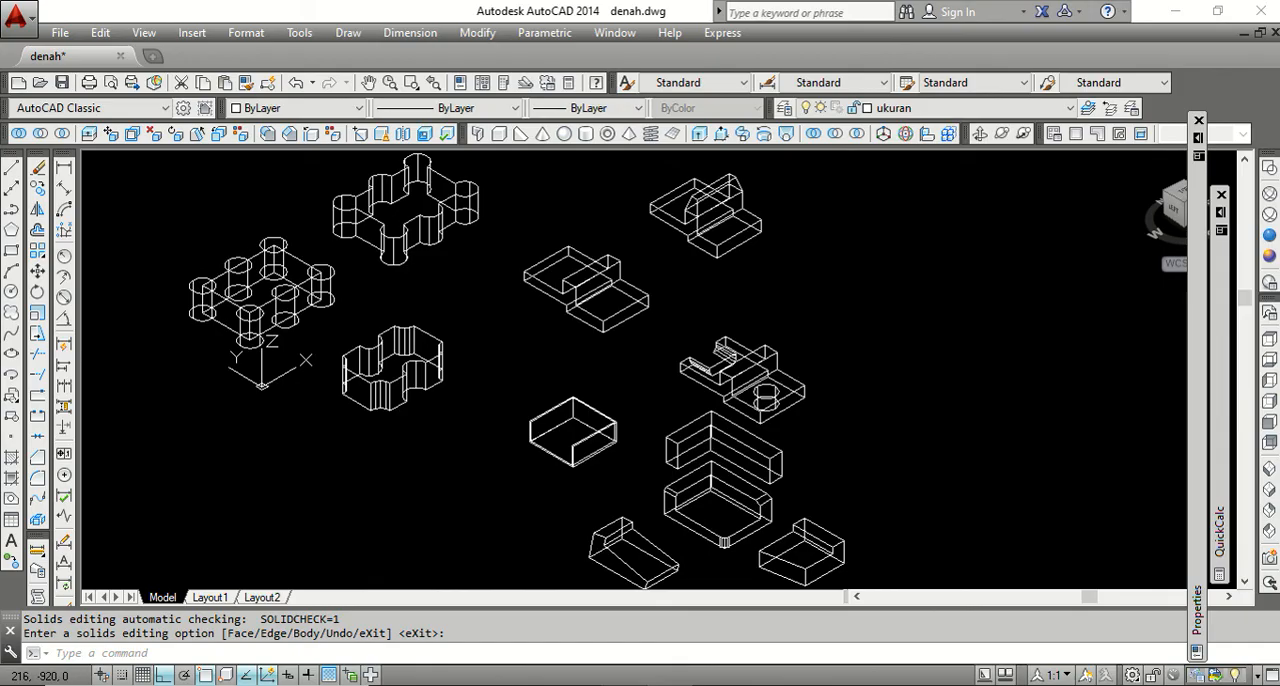
scroll(719, 400, "down", 2)
scroll(740, 375, "up", 2)
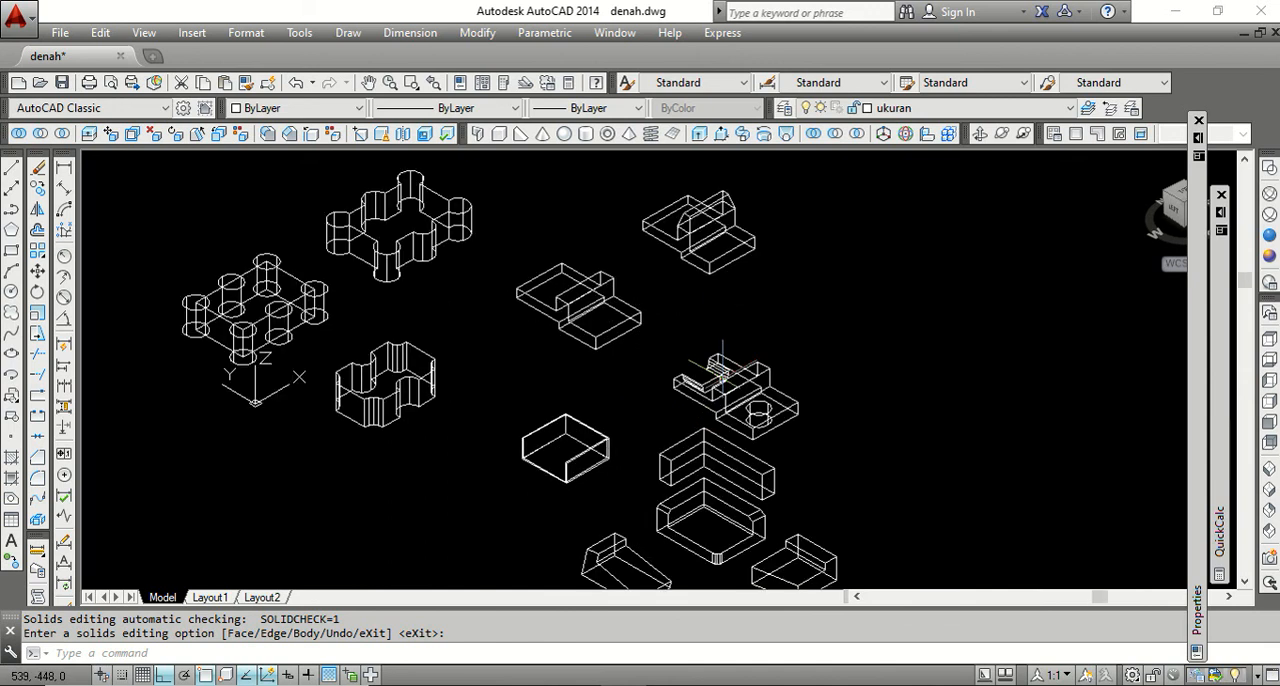
left_click(1175, 11)
left_click(1212, 11)
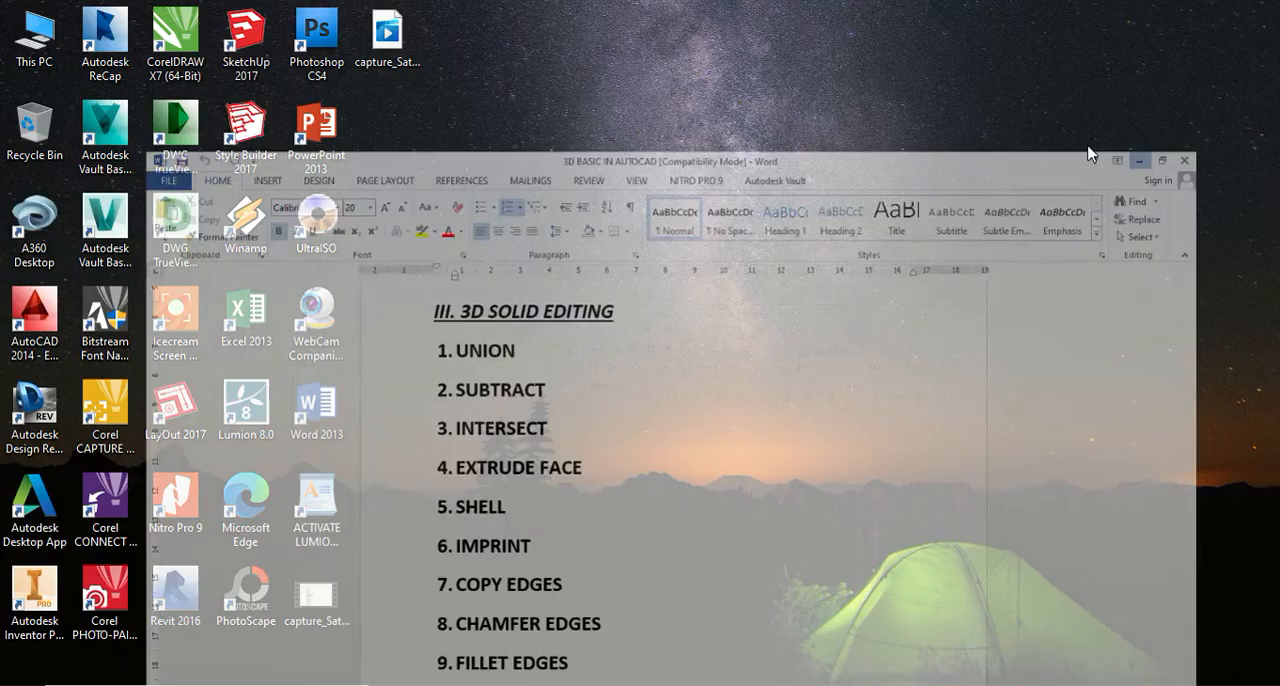
left_click(1030, 684)
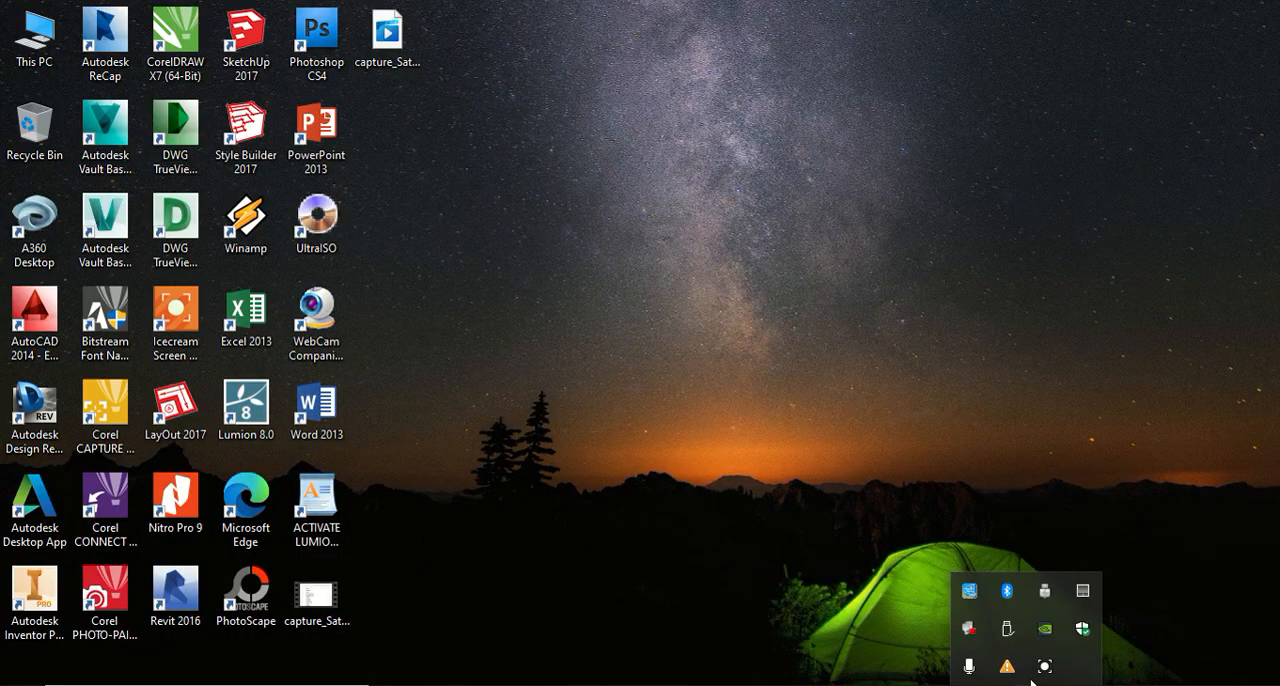
left_click(1044, 665)
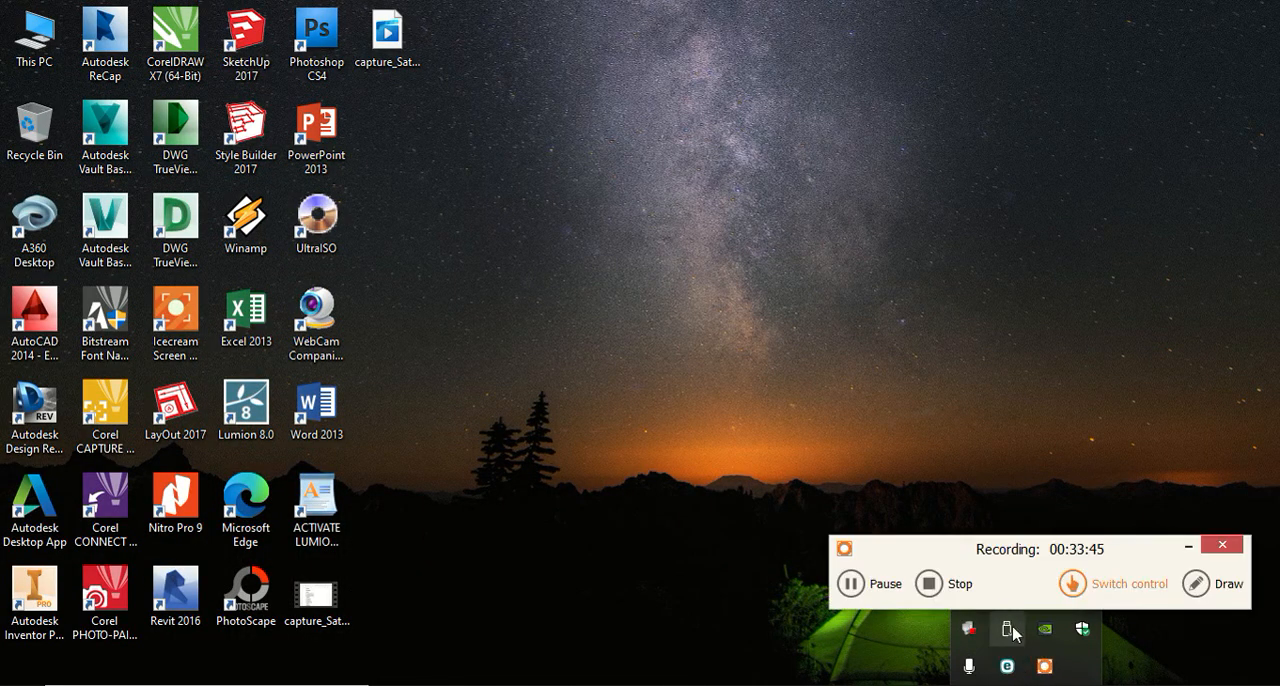
left_click(933, 585)
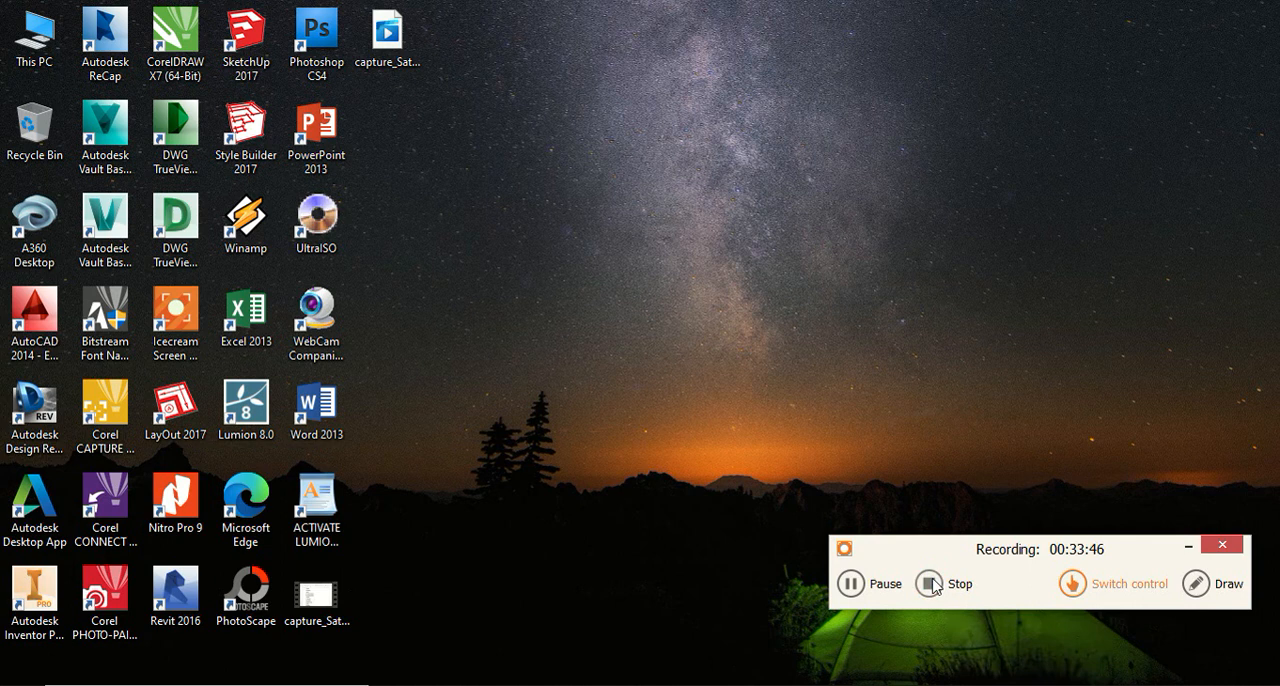